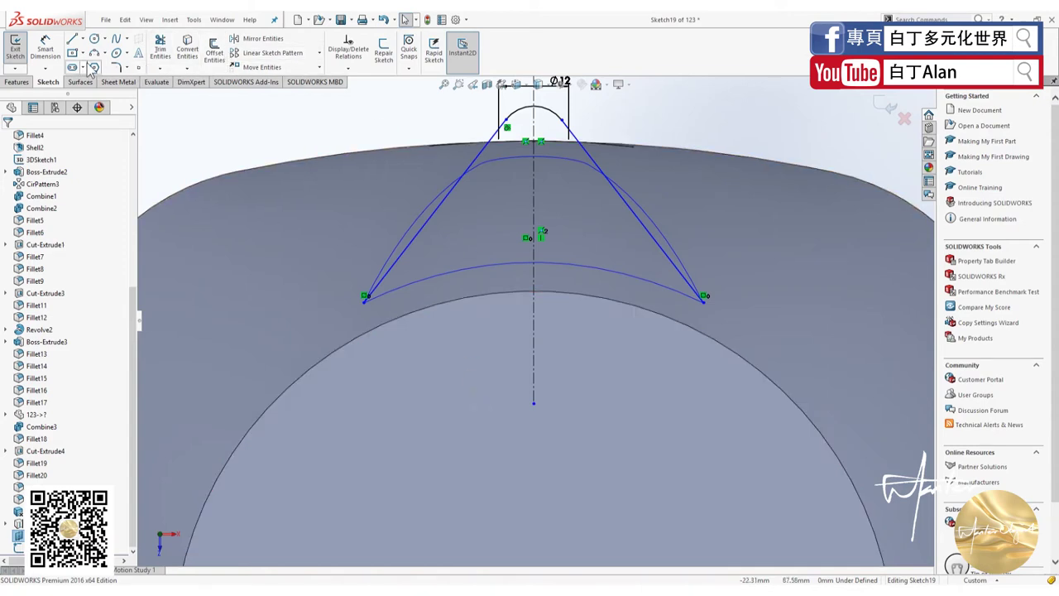
Offset the lower arc of Sketch19 into a committed copy.
click(214, 51)
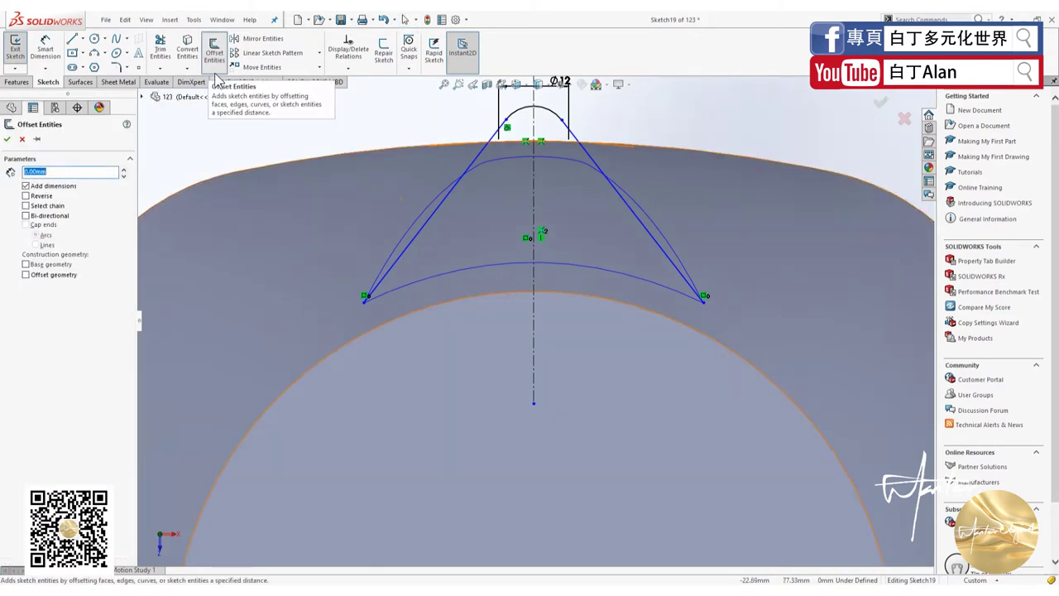
click(430, 277)
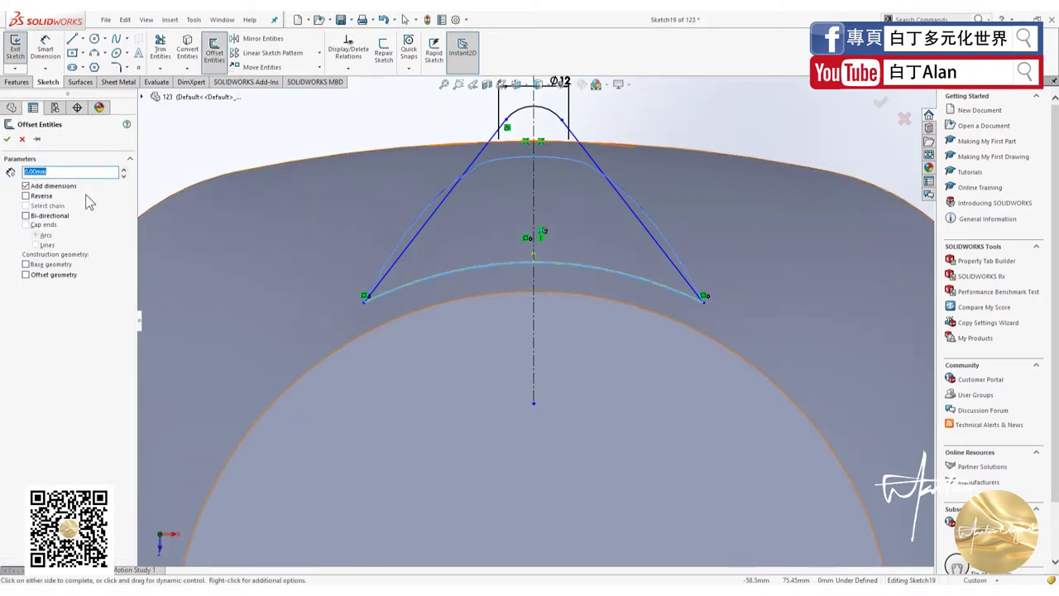
click(7, 140)
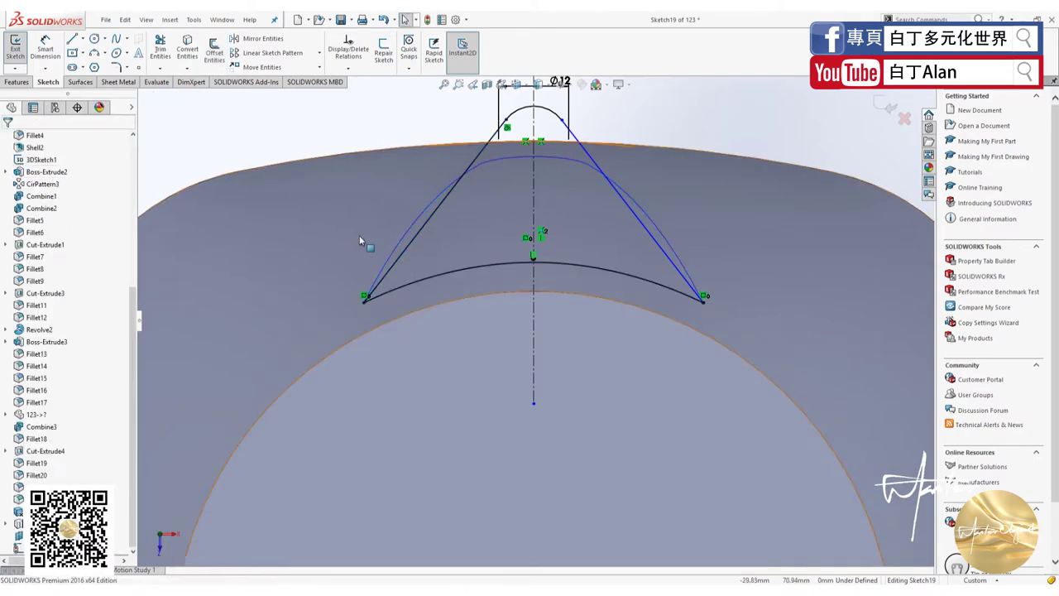
Inspect the offset arc from an angle, then close Sketch19.
mouse_move(555, 263)
middle_down()
mouse_move(566, 240)
mouse_move(698, 317)
mouse_move(725, 300)
middle_up()
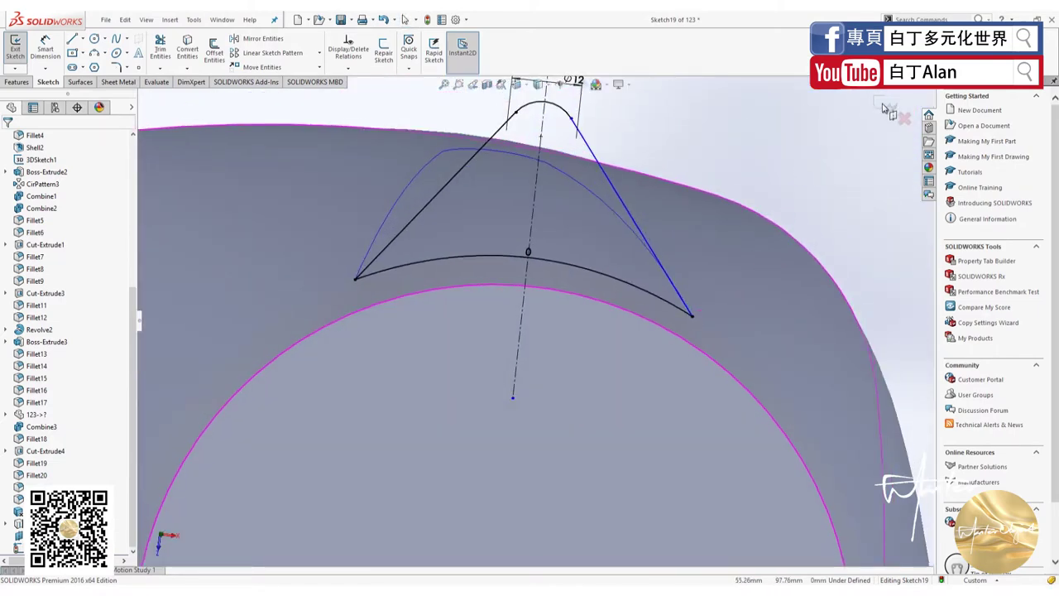
middle_drag(884, 108, 889, 107)
scroll(728, 315, down, 2)
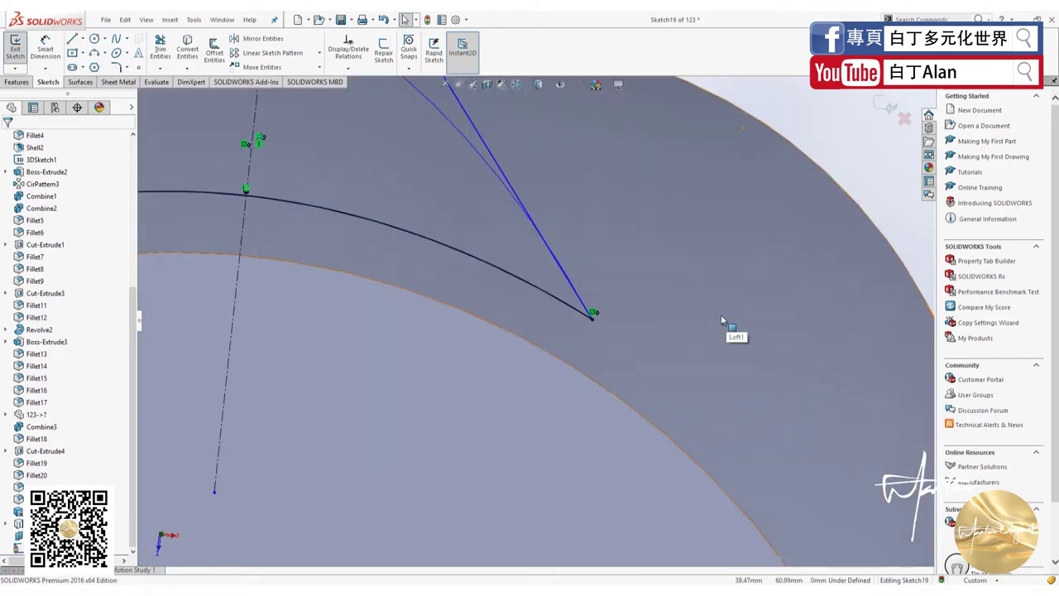
scroll(721, 314, down, 1)
scroll(563, 327, down, 2)
scroll(550, 322, up, 2)
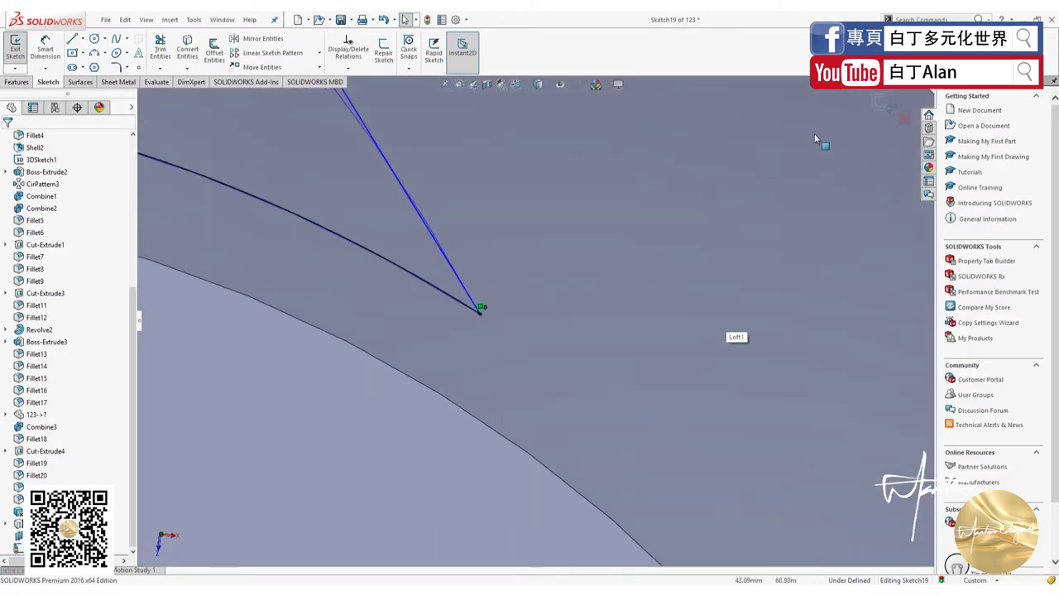
click(883, 107)
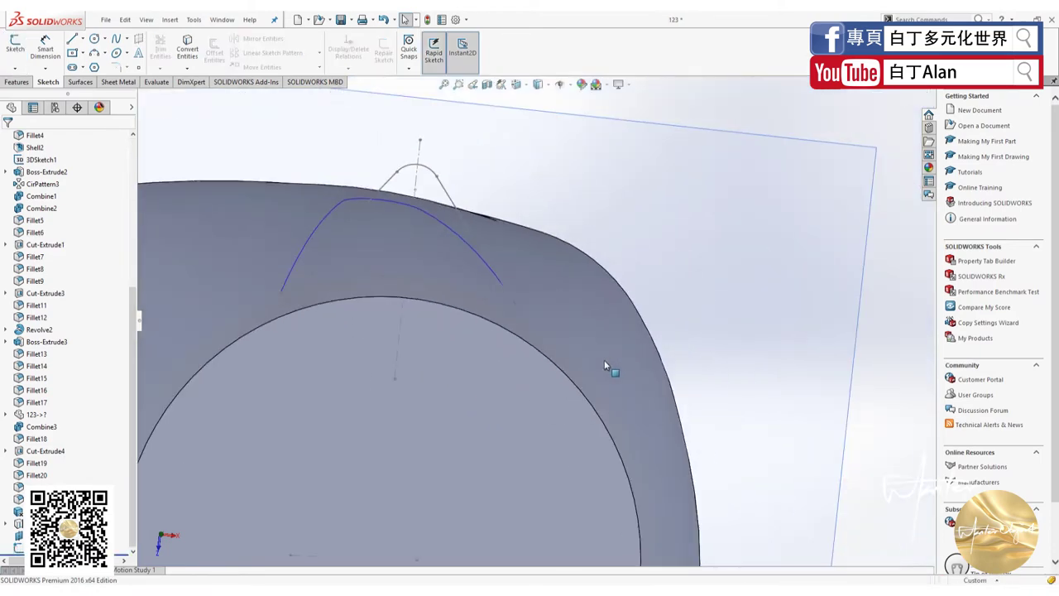
Start the new empty Sketch20 on the kettle part's Right Plane.
middle_drag(604, 364, 563, 245)
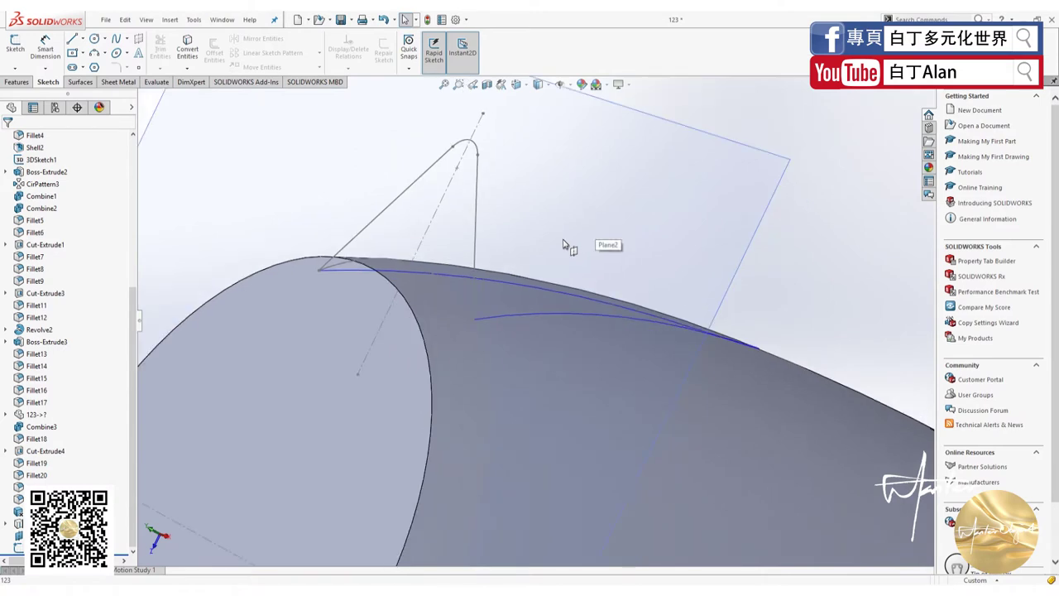
click(610, 218)
scroll(104, 273, up, 5)
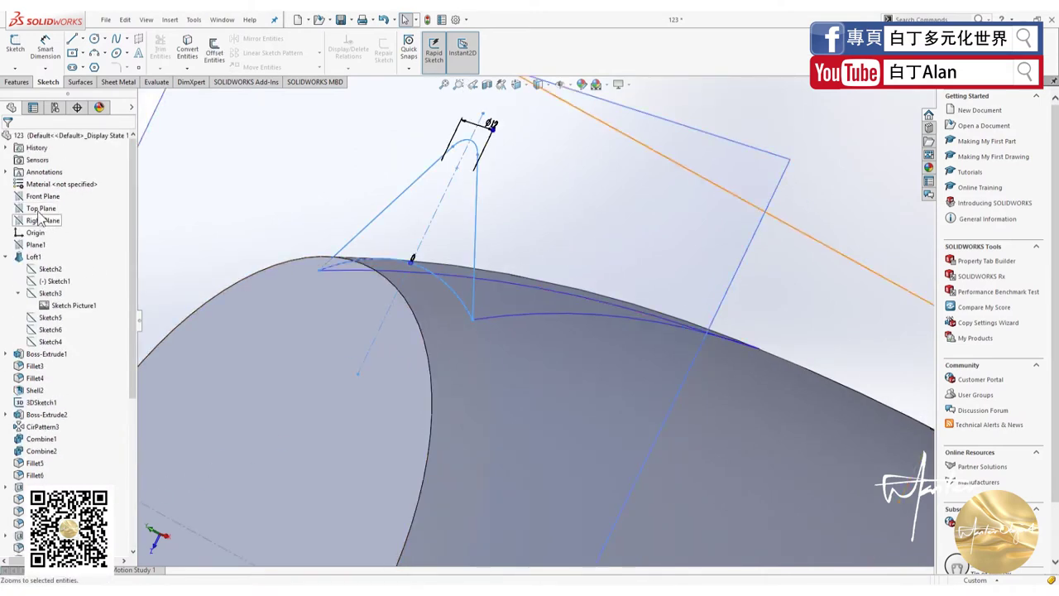
click(35, 216)
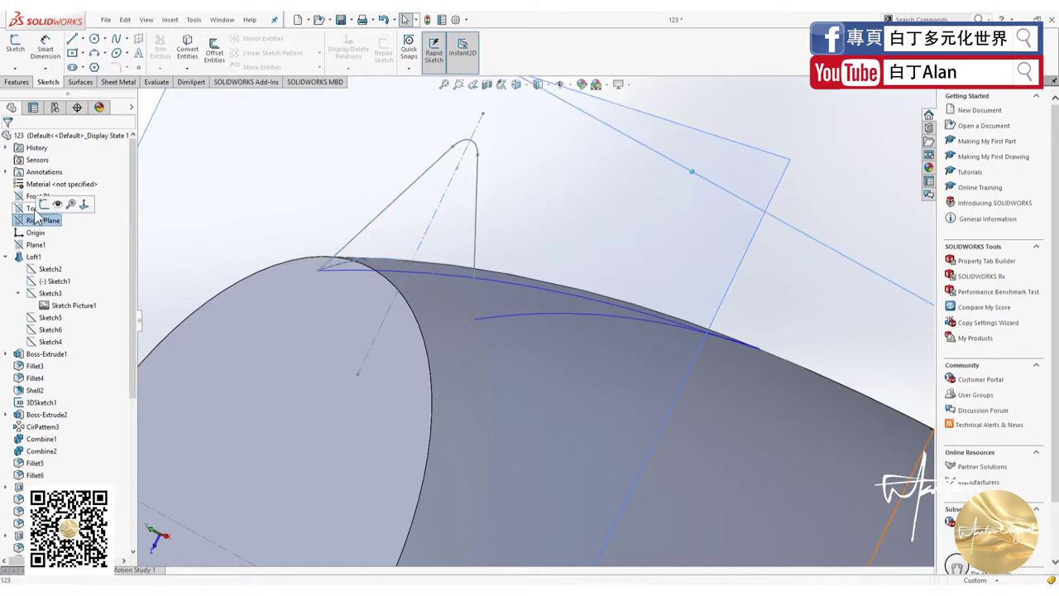
mouse_move(438, 306)
middle_down()
mouse_move(616, 258)
mouse_move(91, 289)
middle_up()
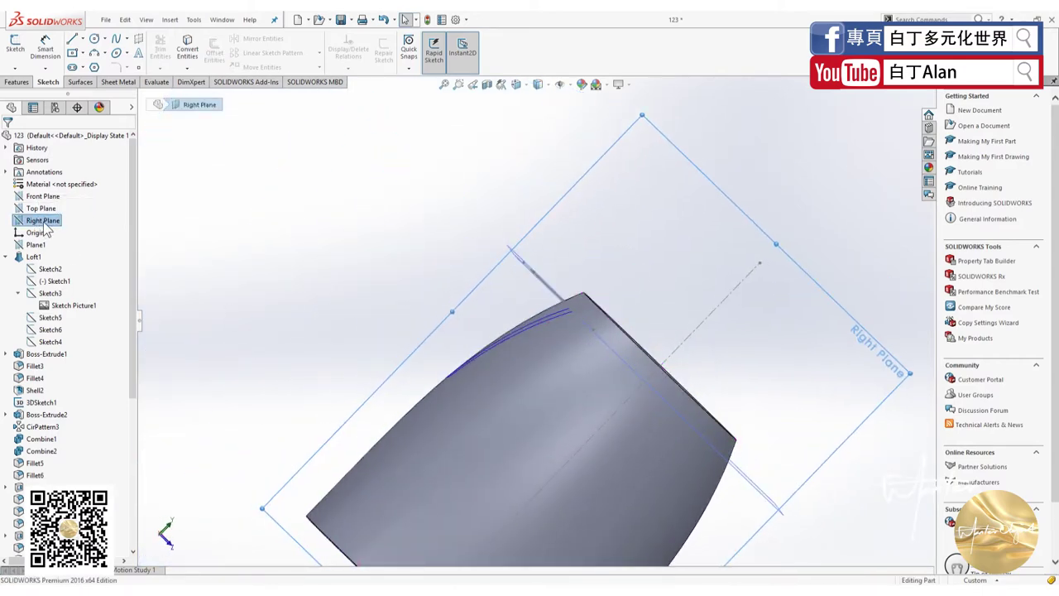
click(18, 46)
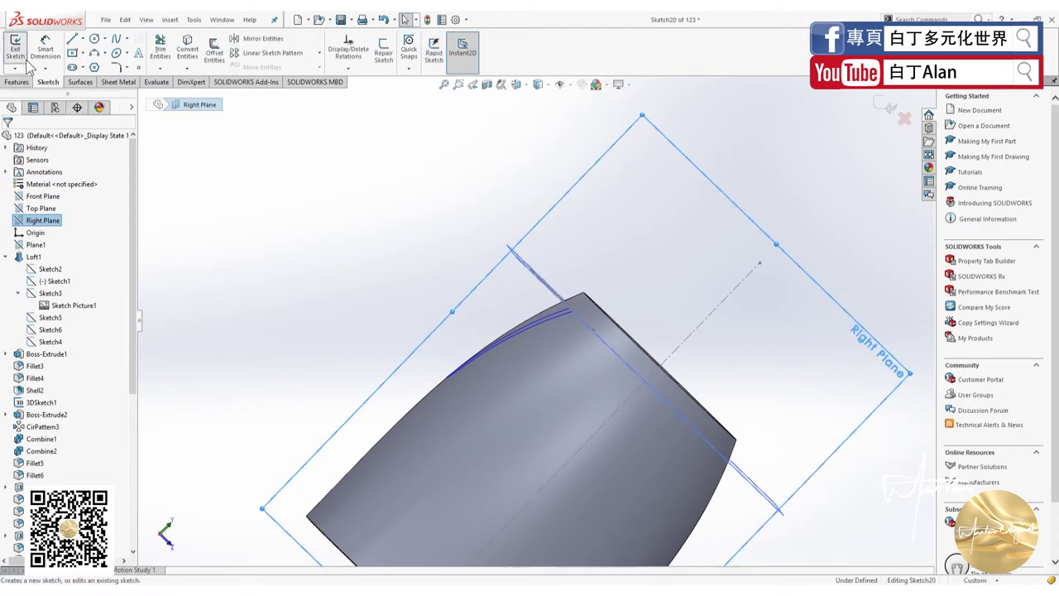
Hide Plane2 so only the sketch curves show over the kettle body.
scroll(650, 230, down, 3)
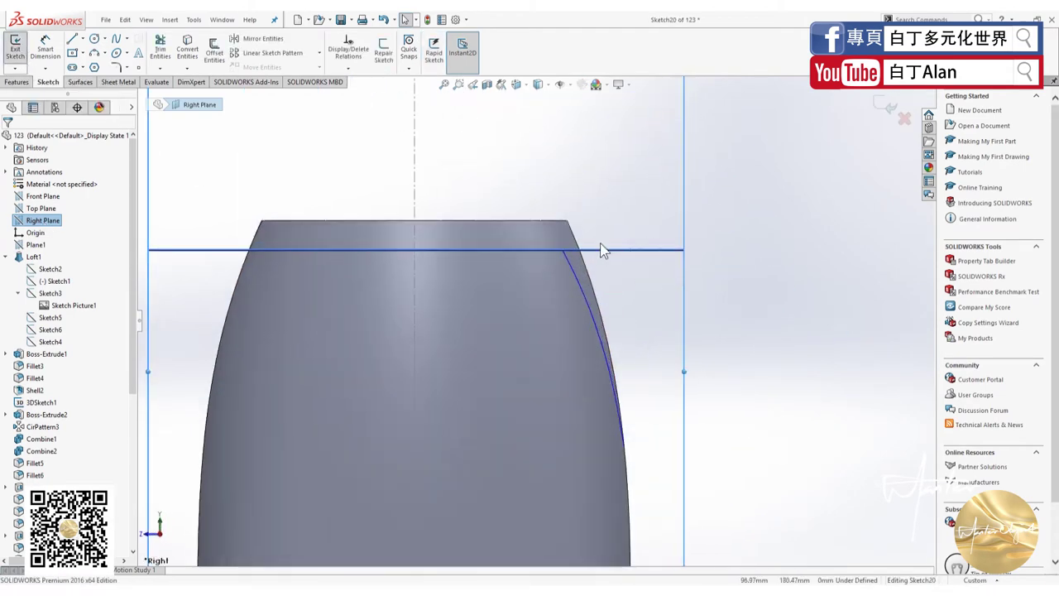
scroll(50, 414, down, 7)
click(18, 542)
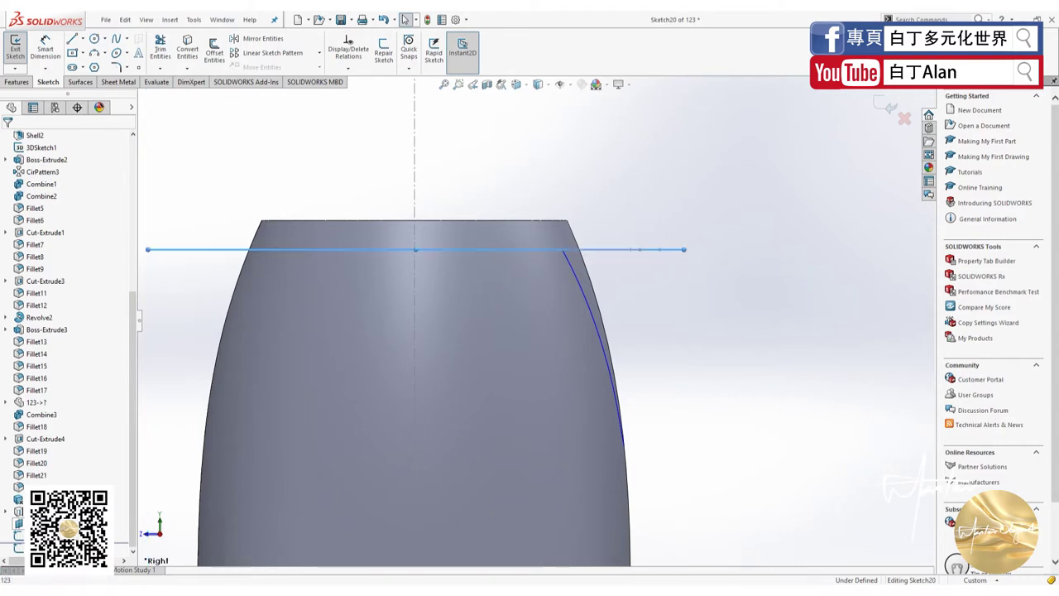
right_click(18, 523)
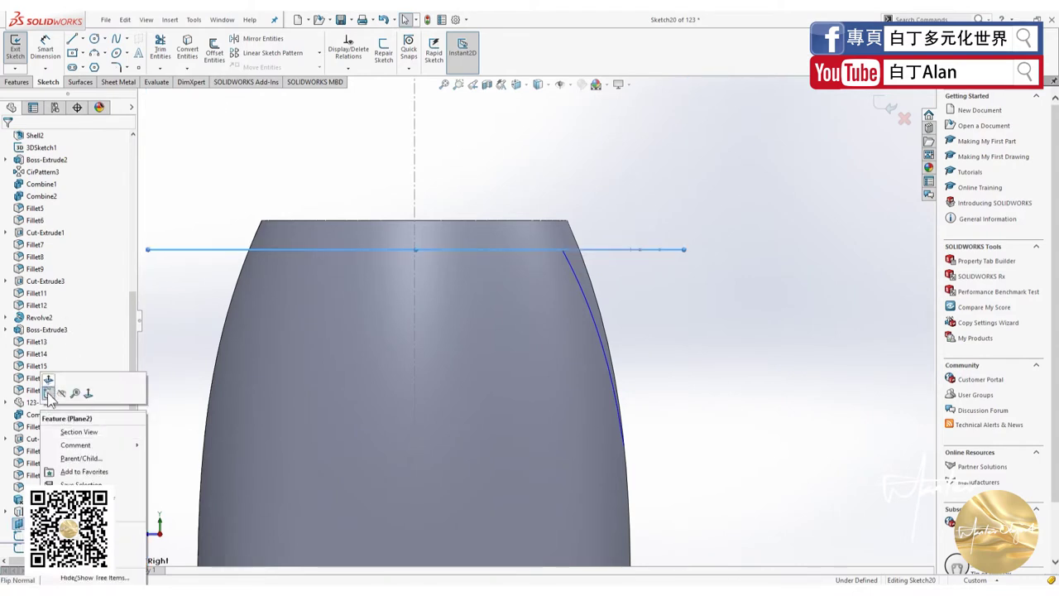
click(49, 395)
scroll(693, 364, down, 2)
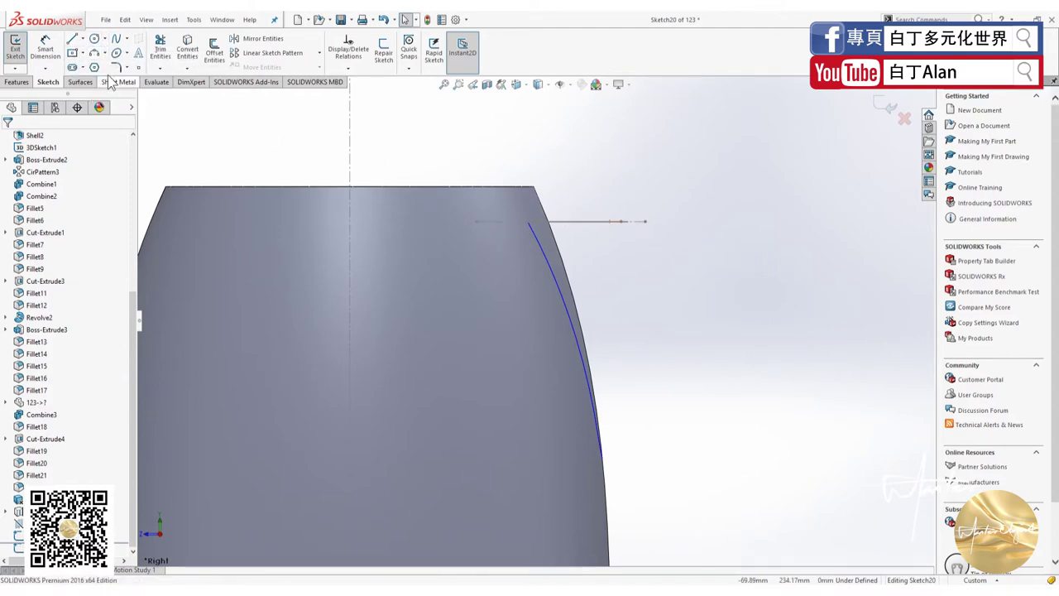
Draw a three-point spout arc in Sketch20 beside the kettle body.
click(94, 52)
click(522, 254)
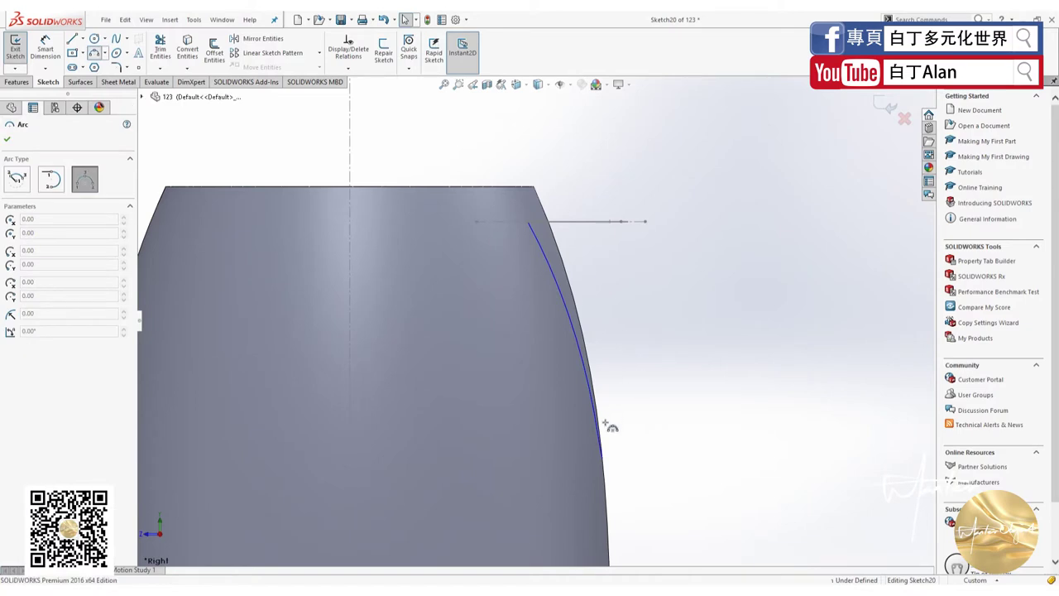
click(588, 451)
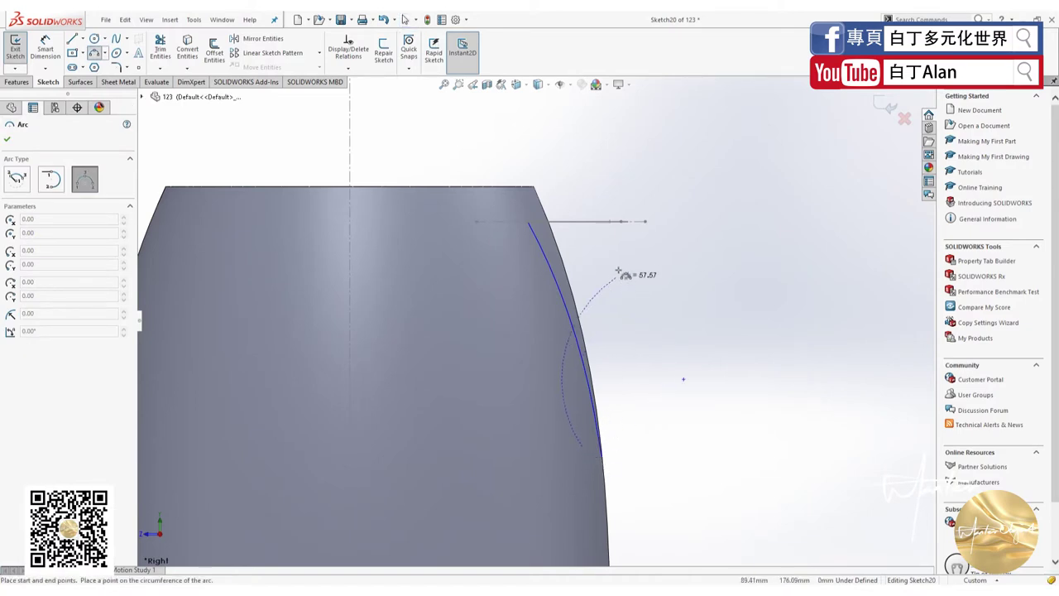
click(659, 222)
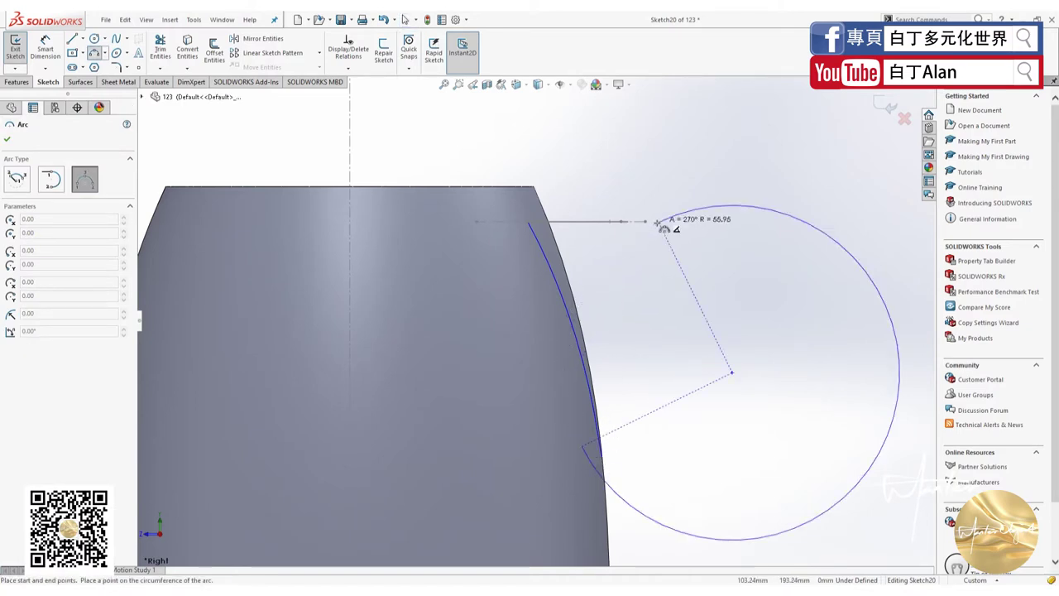
click(622, 313)
key(Escape)
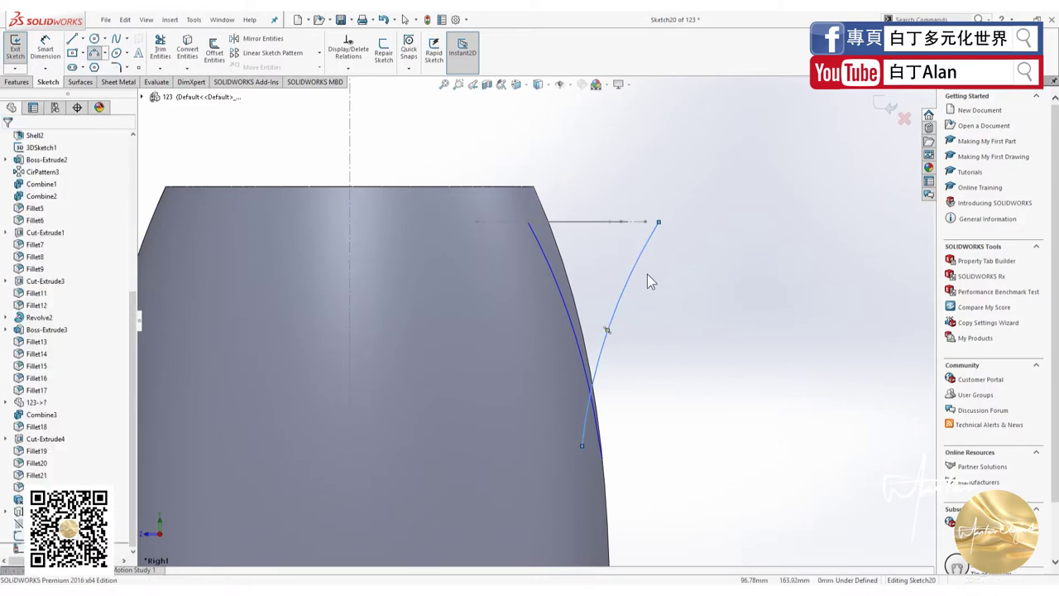
Join the arc's ends to the Sketch19 arc and body edge, deleting the stray point.
mouse_move(660, 254)
middle_down()
mouse_move(650, 307)
mouse_move(635, 211)
middle_up()
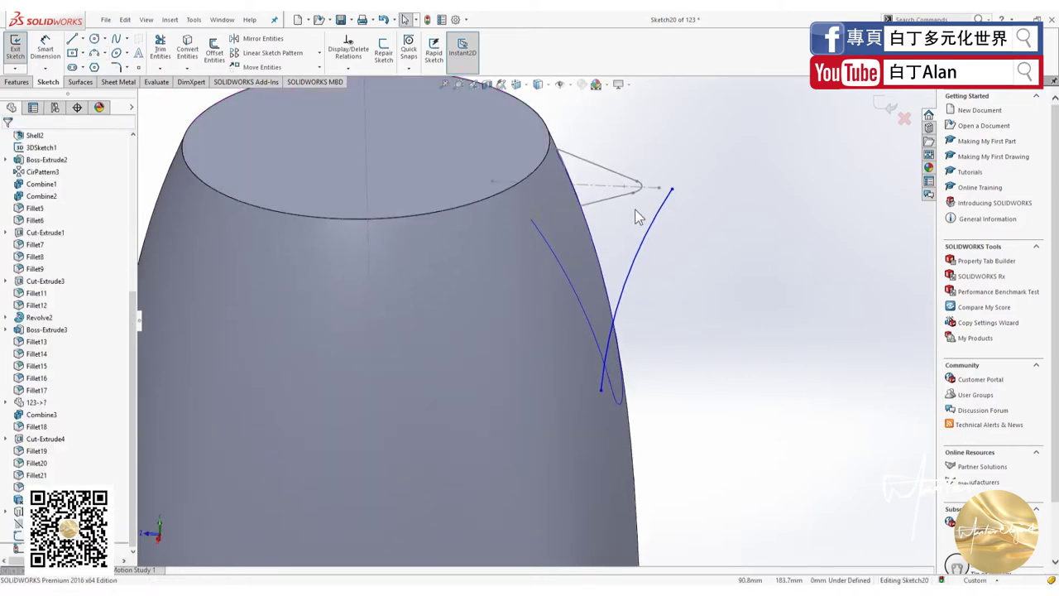
click(673, 191)
ctrl+click(402, 214)
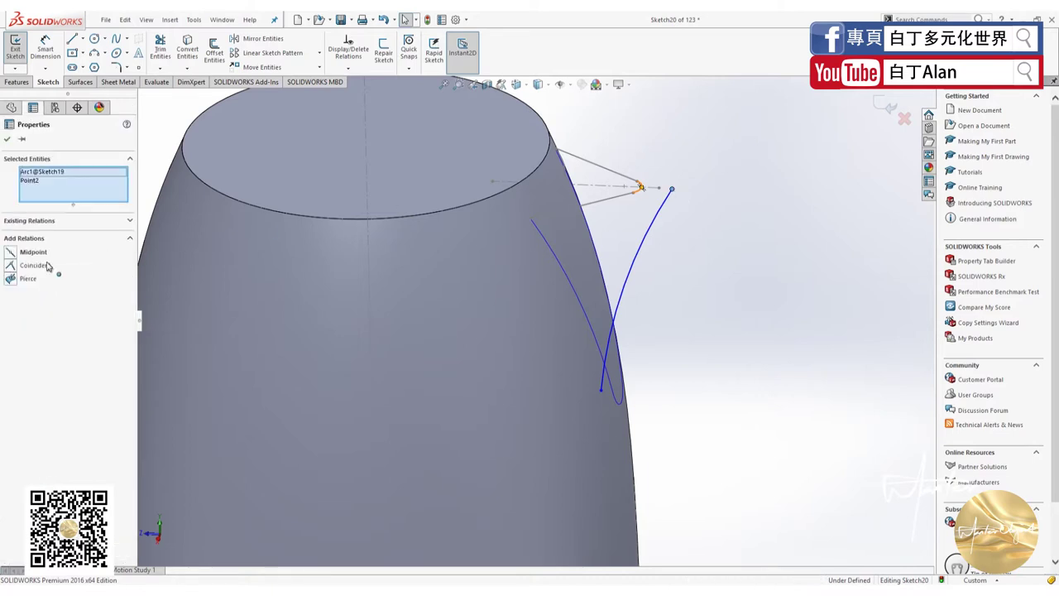
click(22, 278)
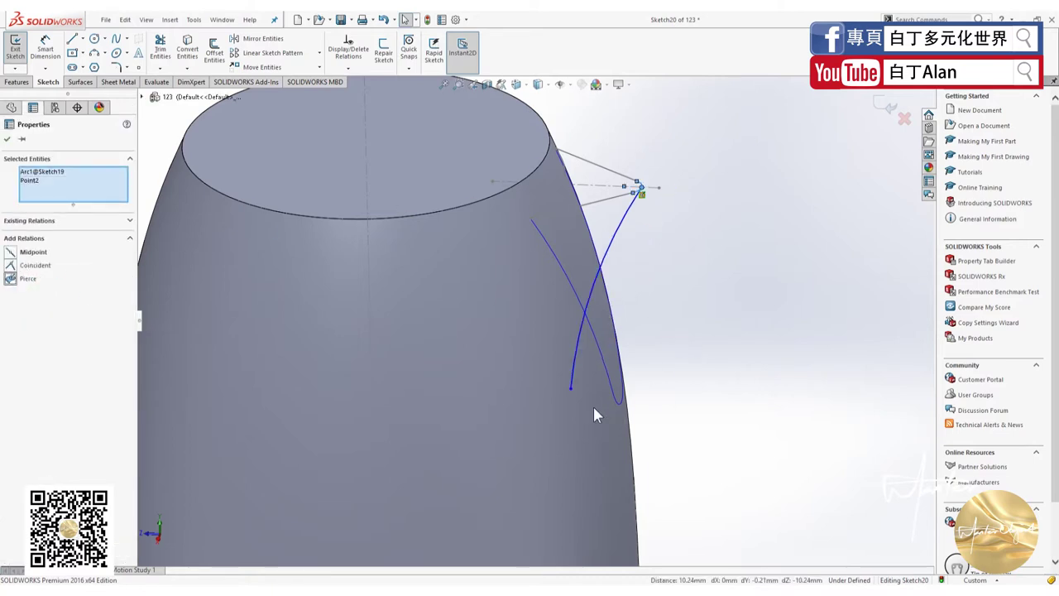
key(Escape)
click(621, 410)
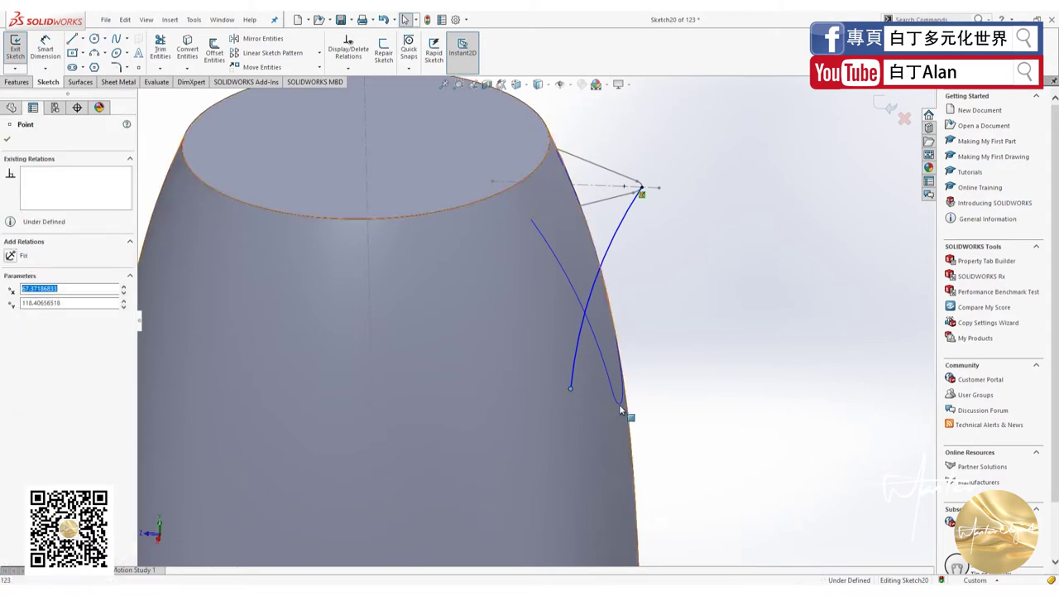
key(Delete)
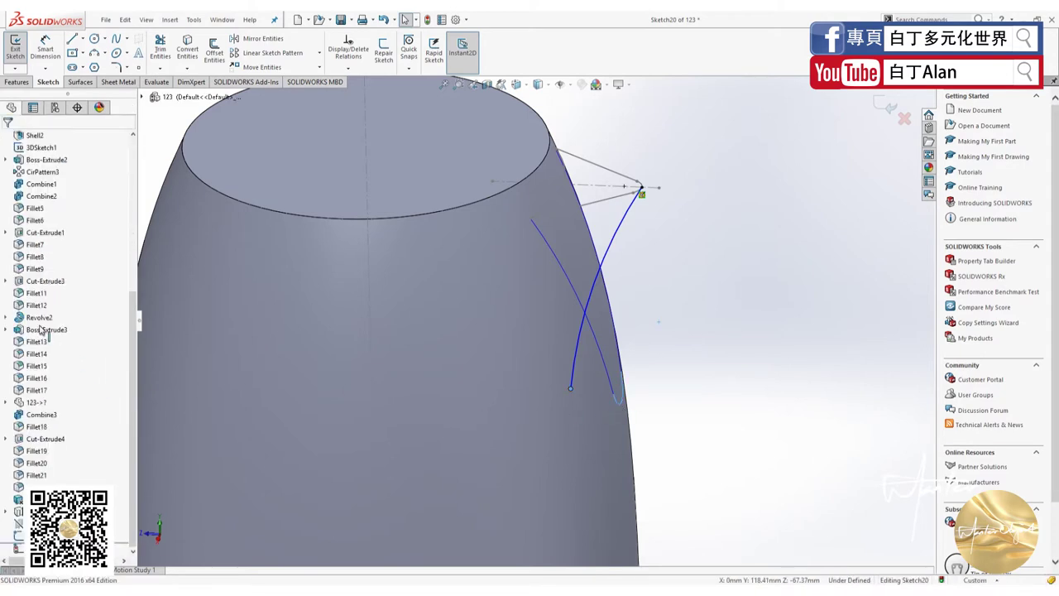
click(12, 252)
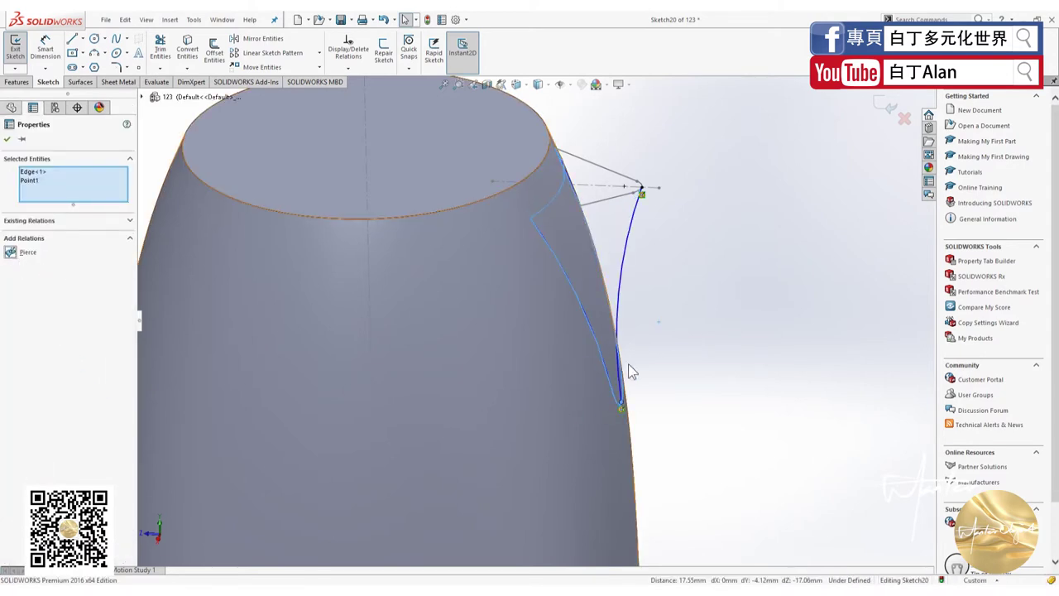
click(703, 344)
From the right view, drag the spout arc to a gentler radius of about 447 mm.
middle_drag(713, 312, 703, 316)
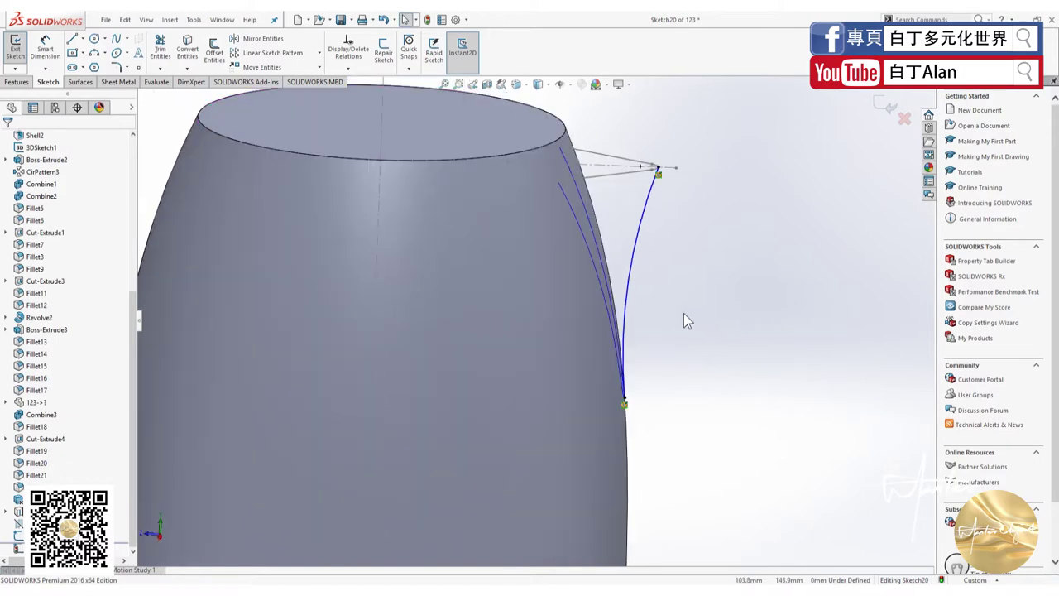
key(ctrl+4)
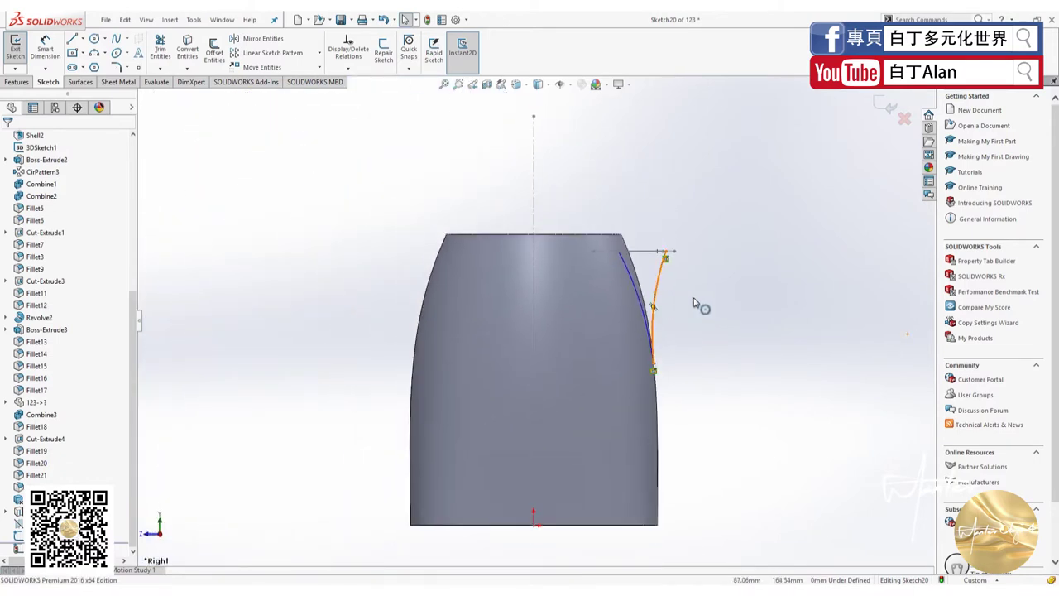
click(695, 303)
scroll(674, 308, down, 2)
scroll(674, 308, up, 1)
scroll(654, 311, down, 3)
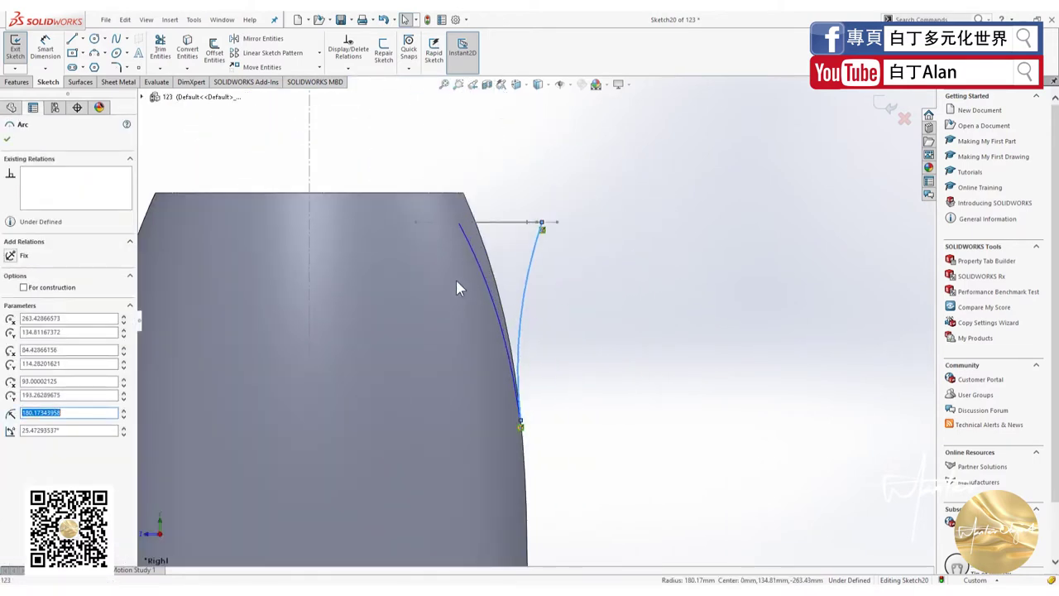
click(519, 319)
drag(521, 321, 529, 319)
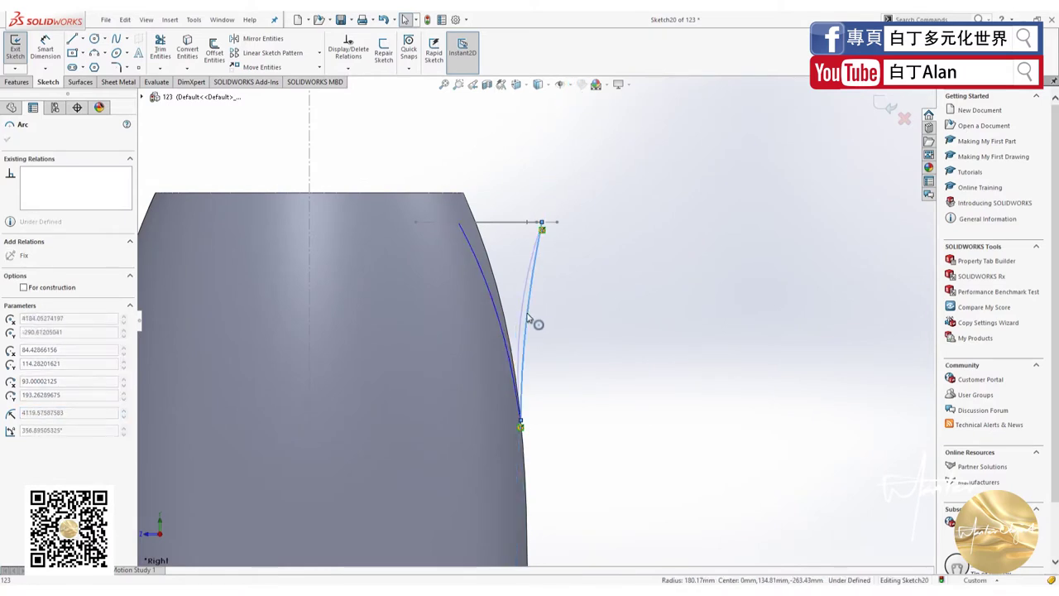
drag(529, 319, 539, 322)
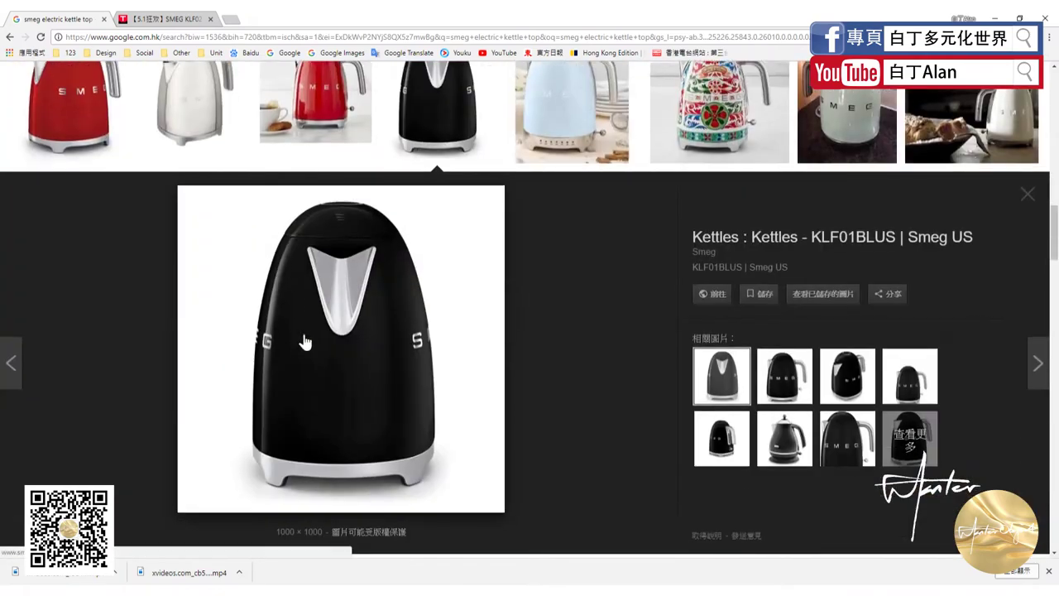
Preview the red SMEG 50s Style electric kettle image in Google Images.
scroll(334, 336, up, 3)
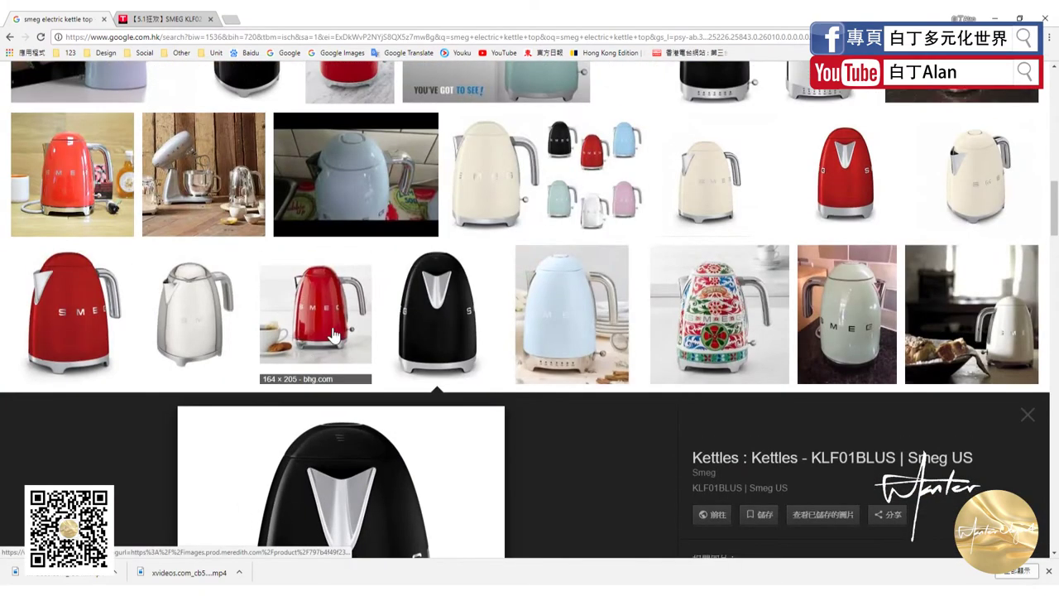
click(324, 326)
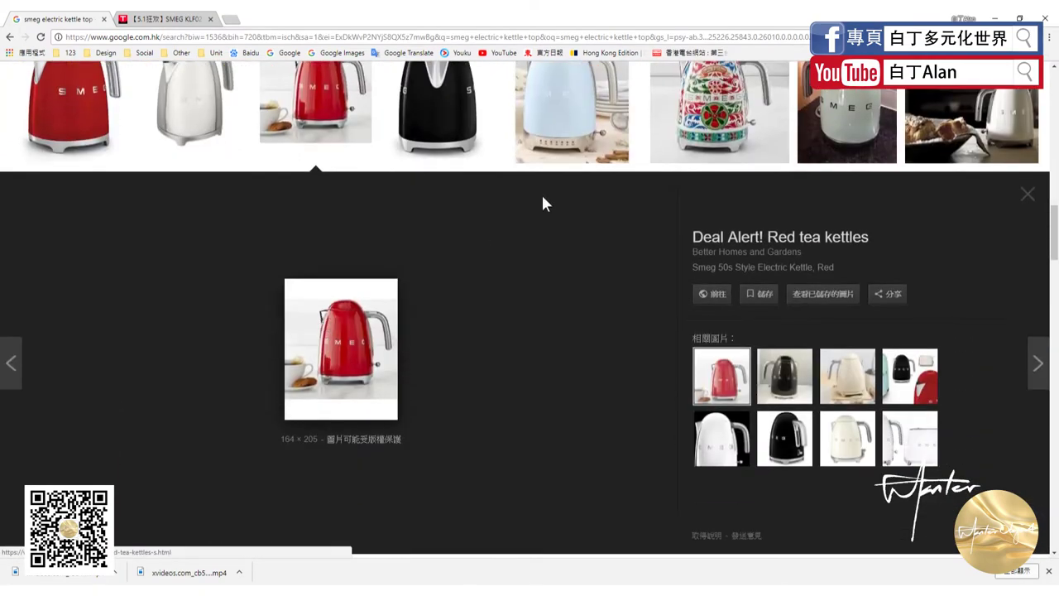
scroll(544, 203, up, 3)
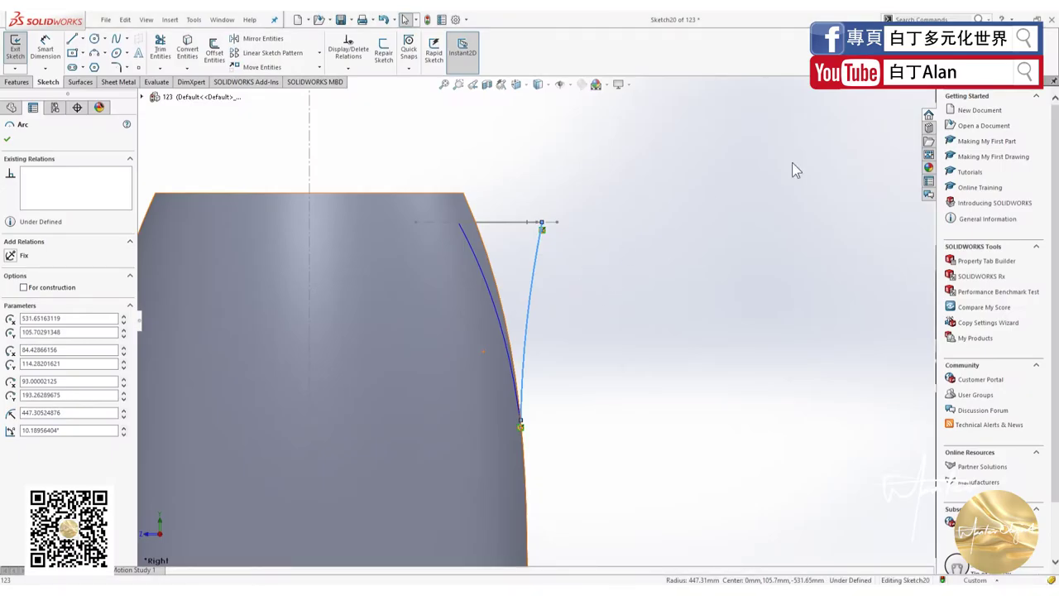
Exit Sketch20 and view the kettle body with its spout curves in tilted 3D.
click(885, 106)
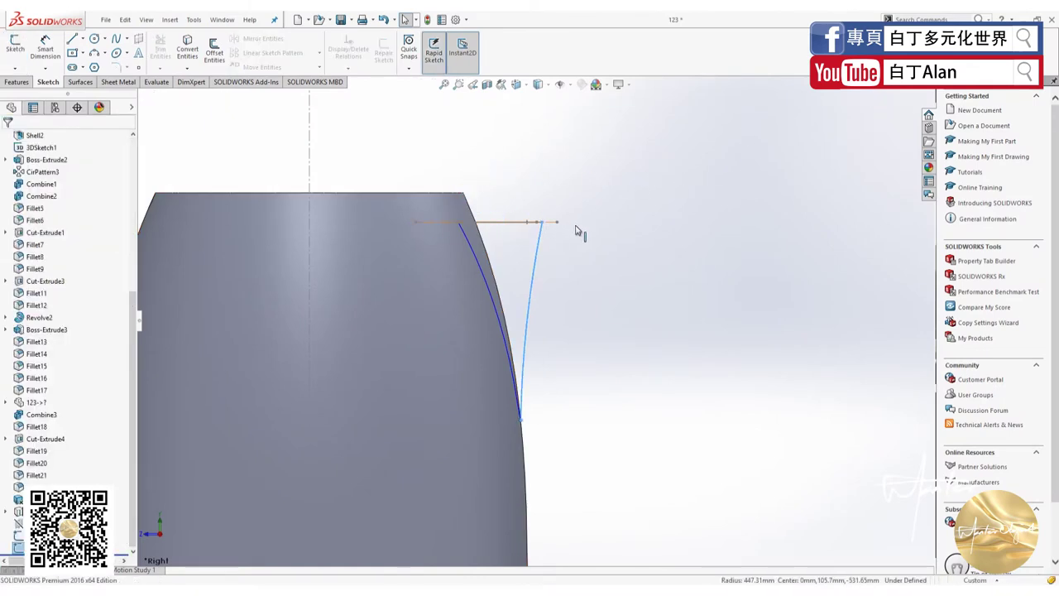
middle_drag(577, 232, 548, 264)
click(15, 83)
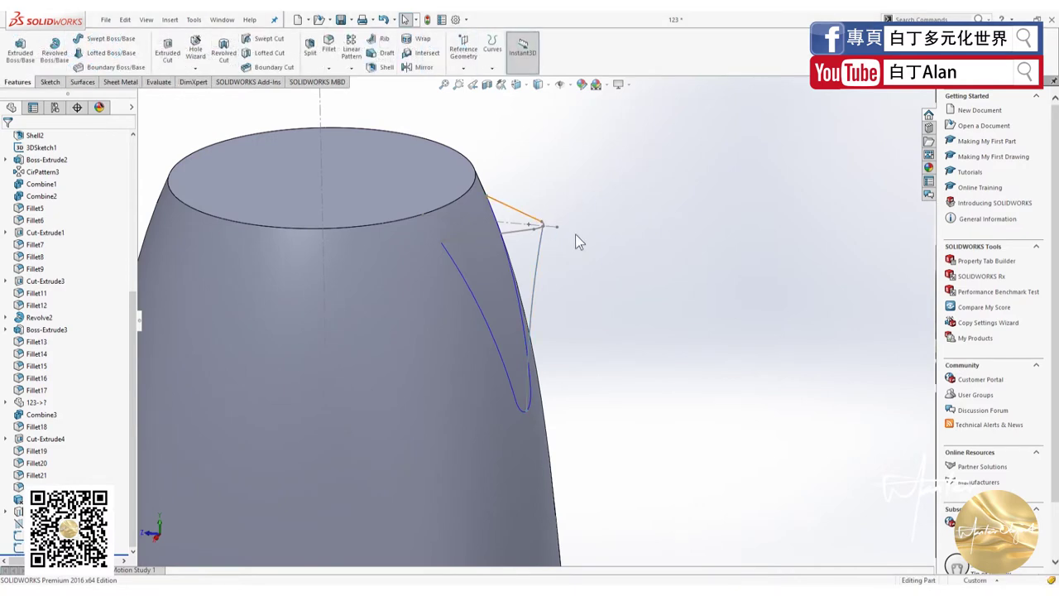
click(82, 83)
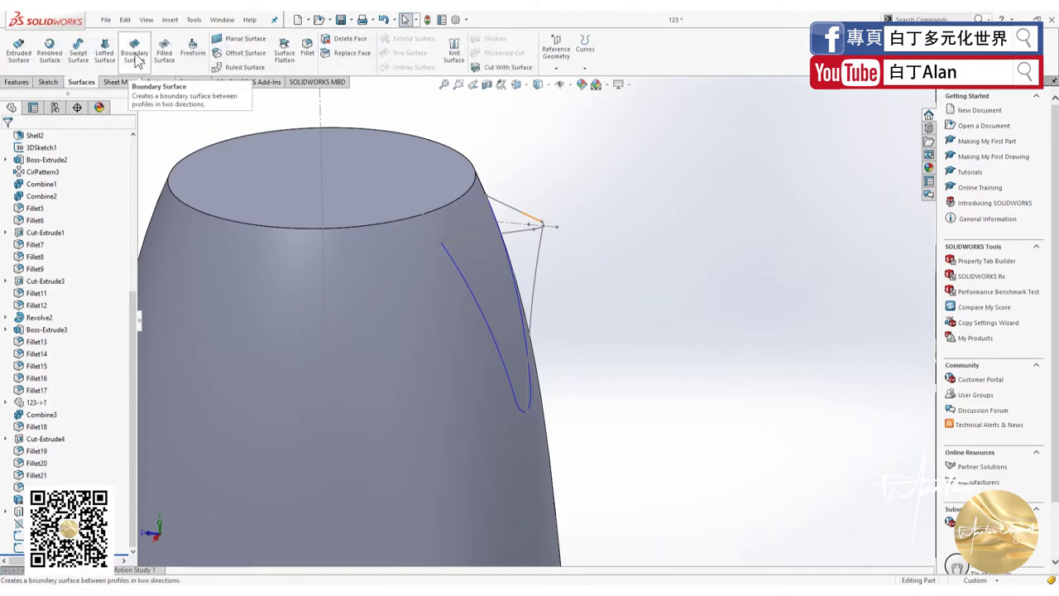
click(136, 51)
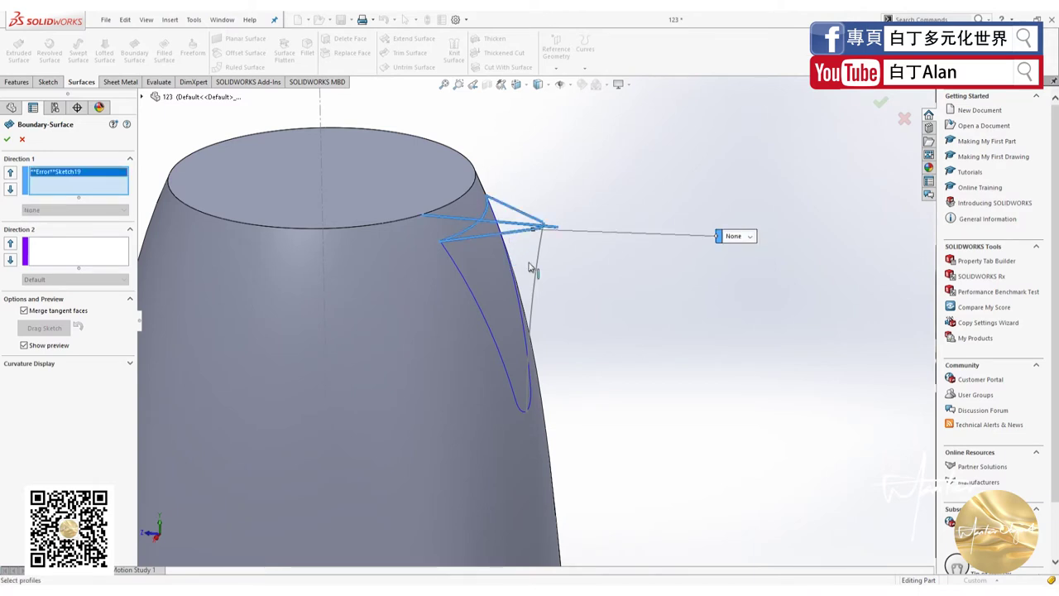
click(460, 276)
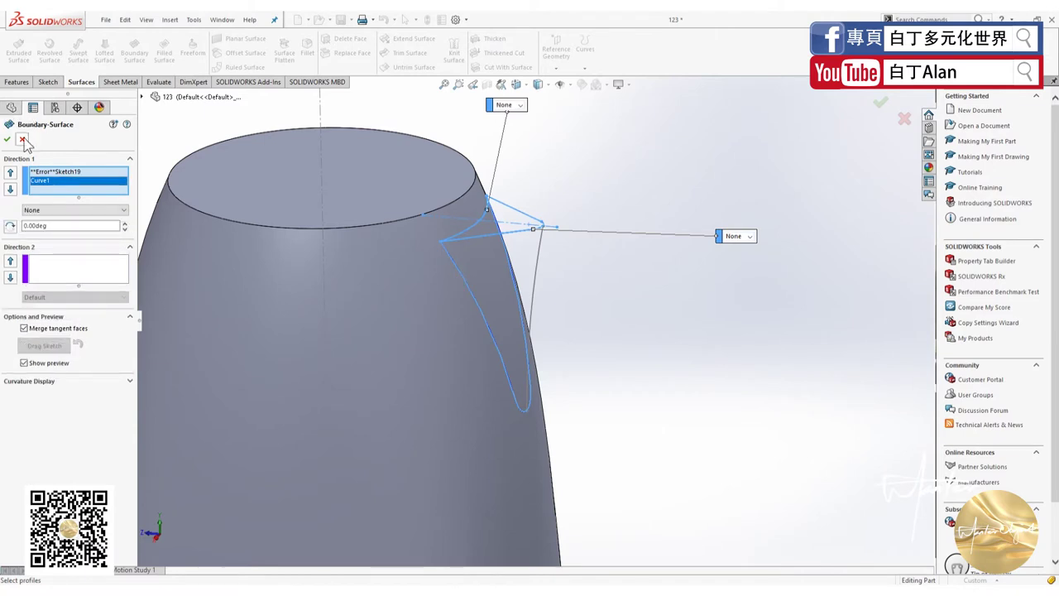
key(Escape)
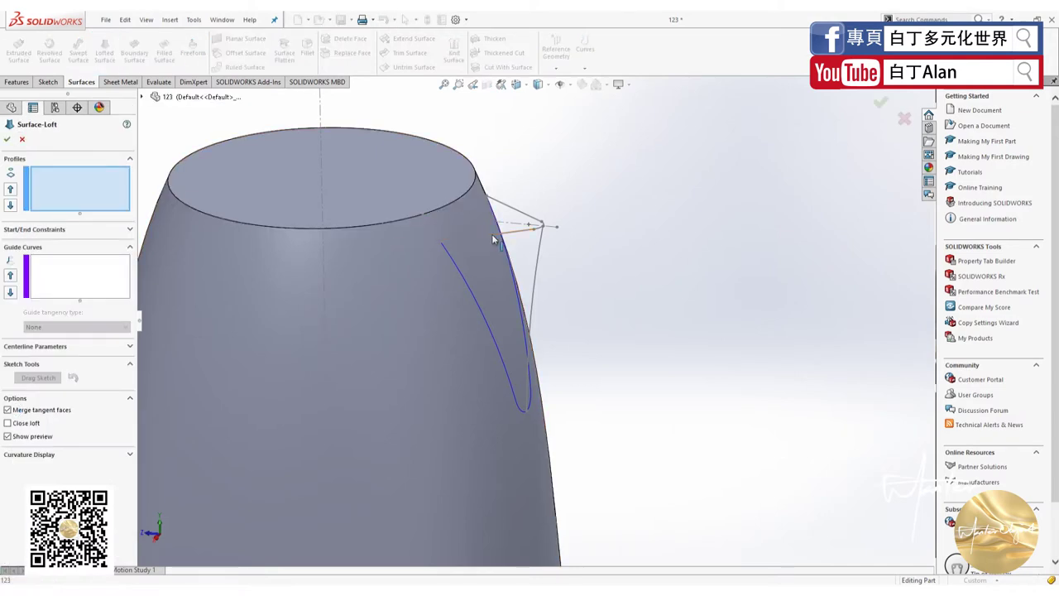
click(468, 290)
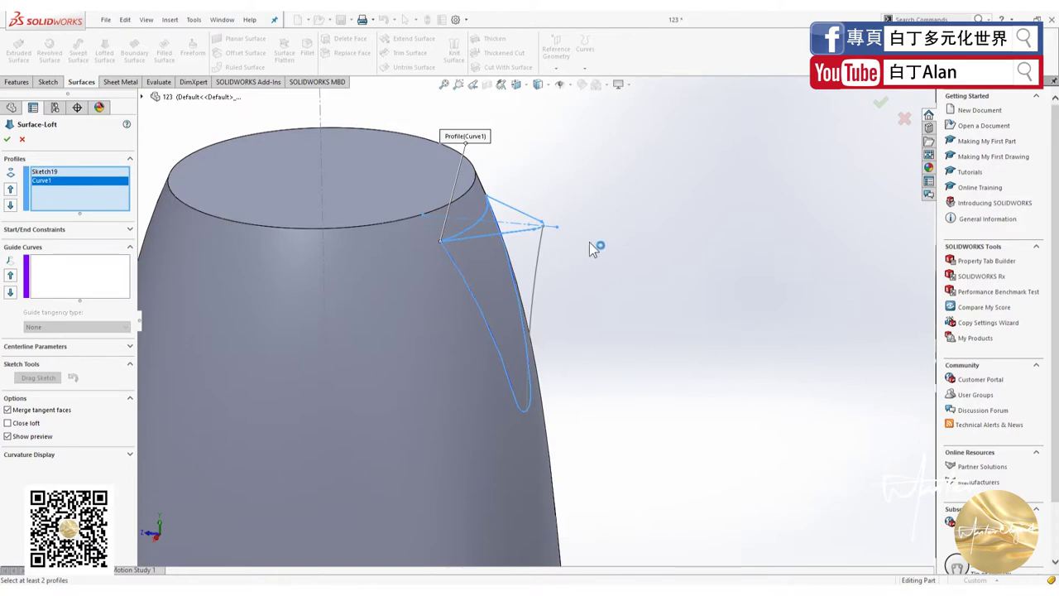
click(80, 281)
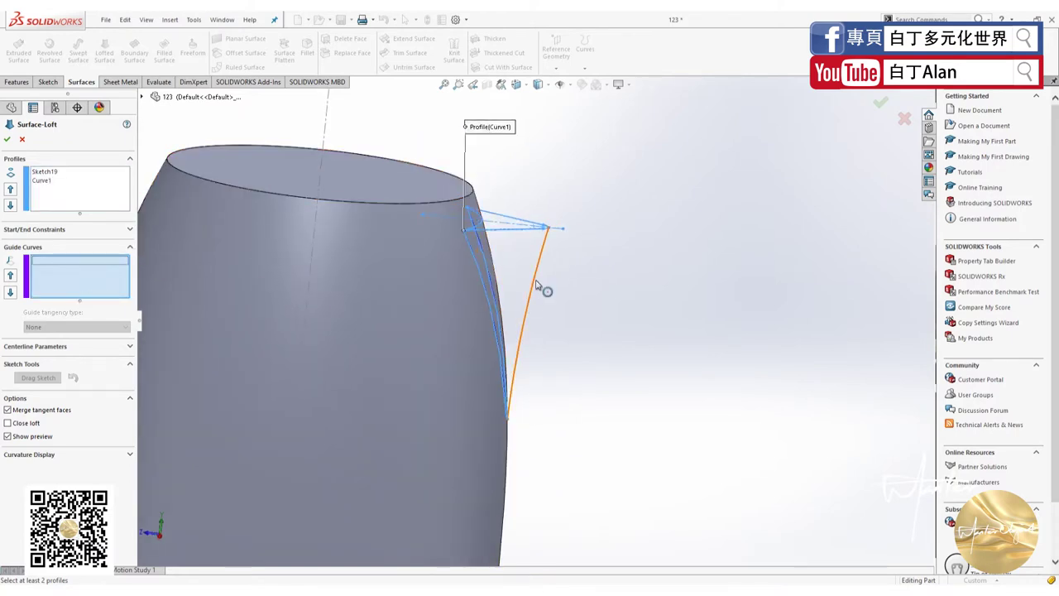
click(536, 286)
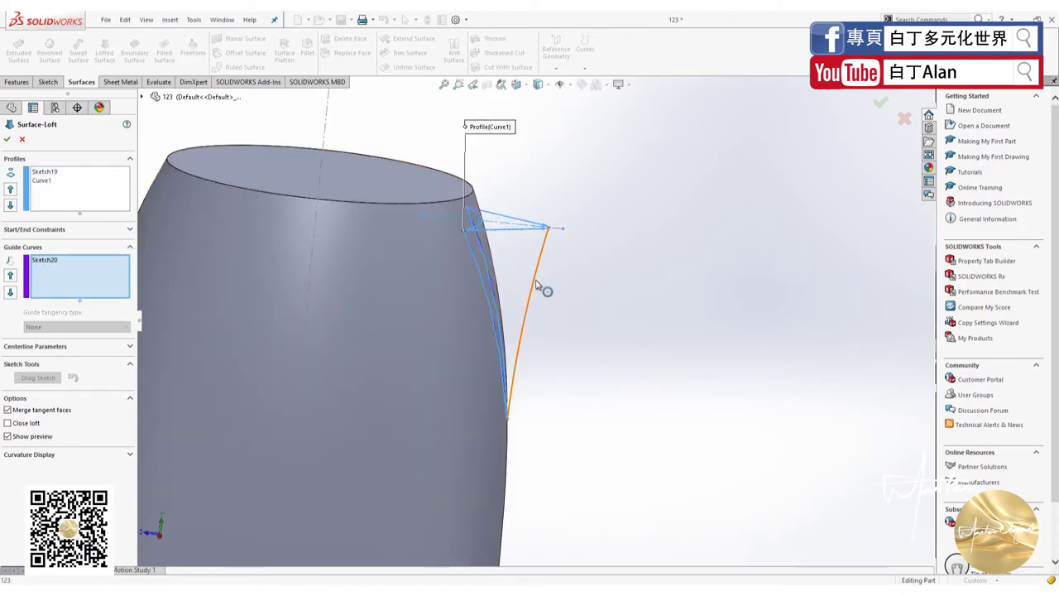
click(7, 141)
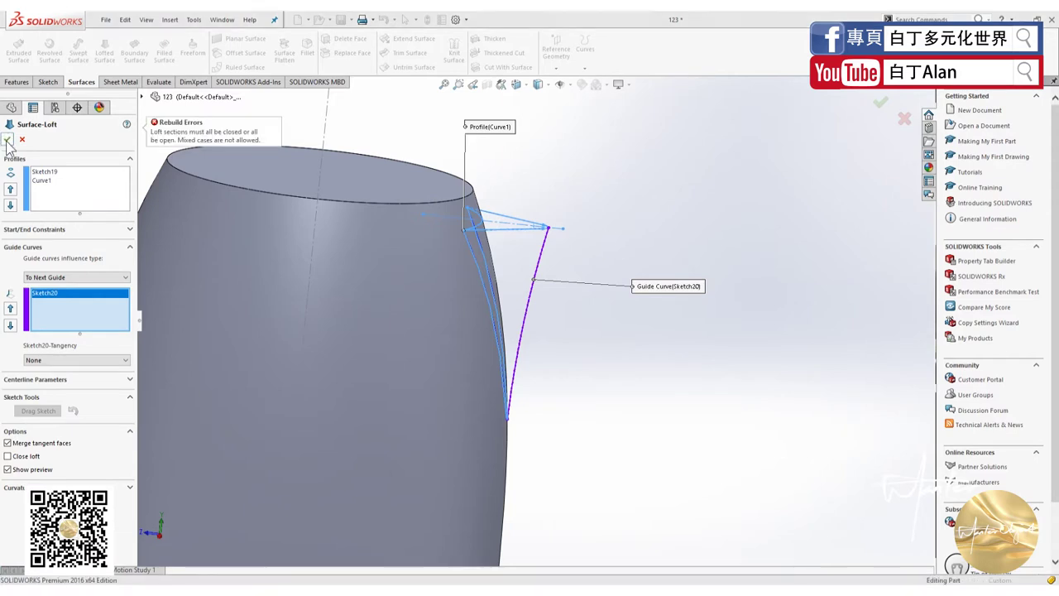
click(8, 140)
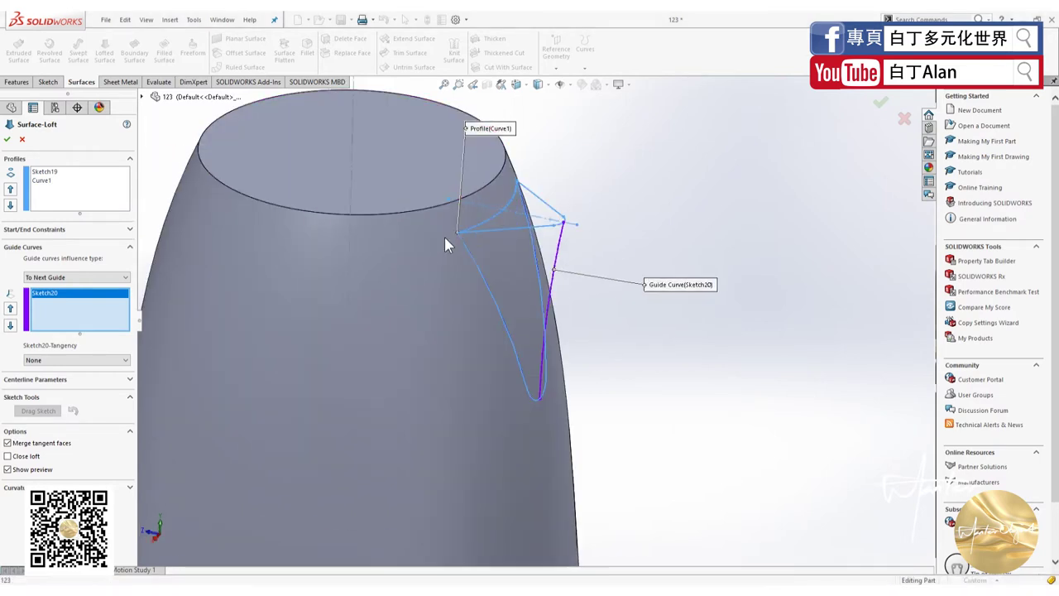
middle_drag(469, 217, 220, 146)
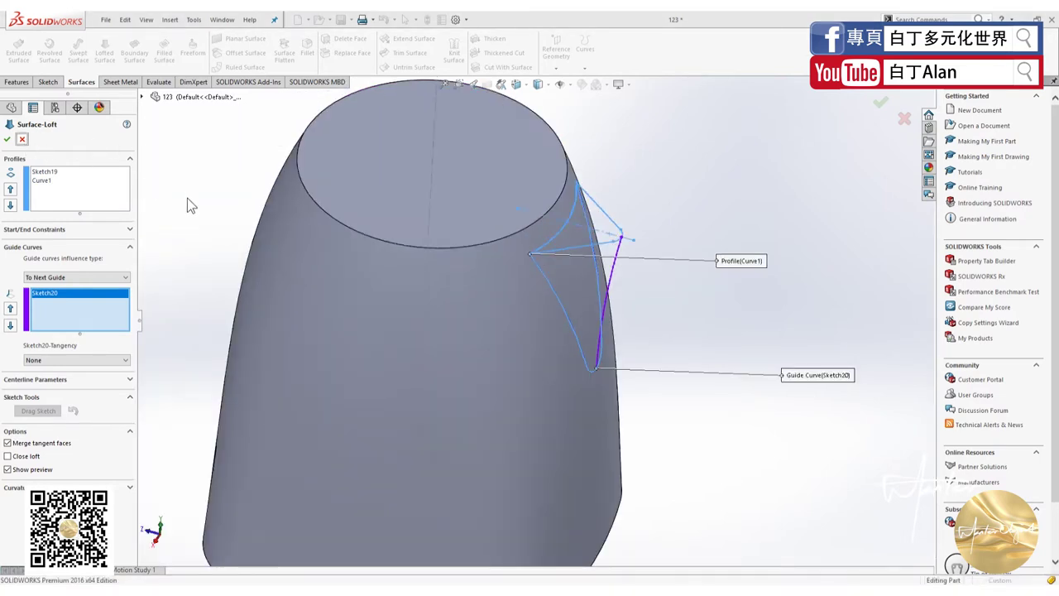
click(22, 139)
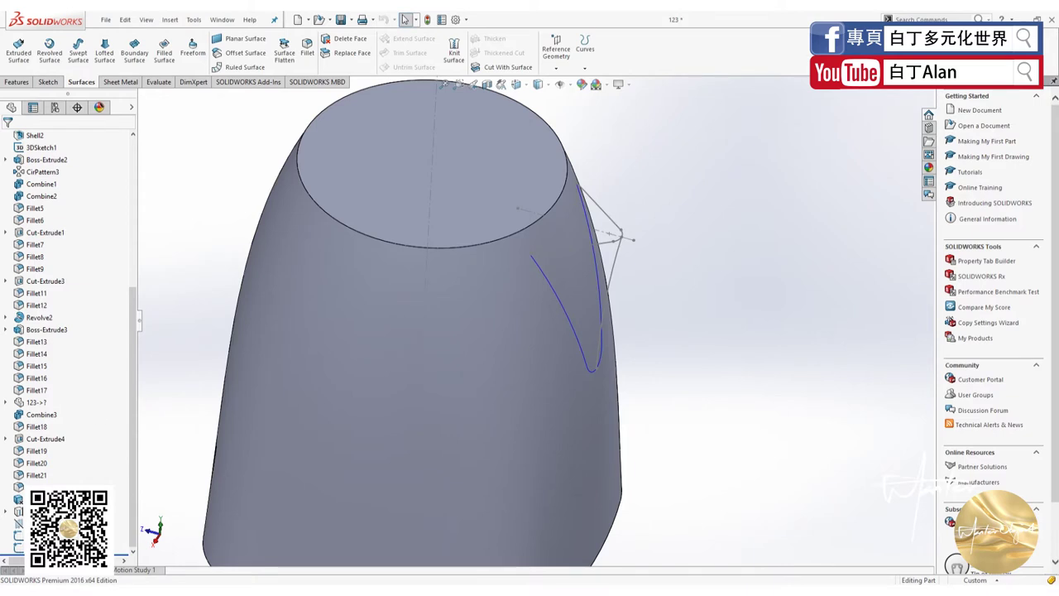
right_click(18, 536)
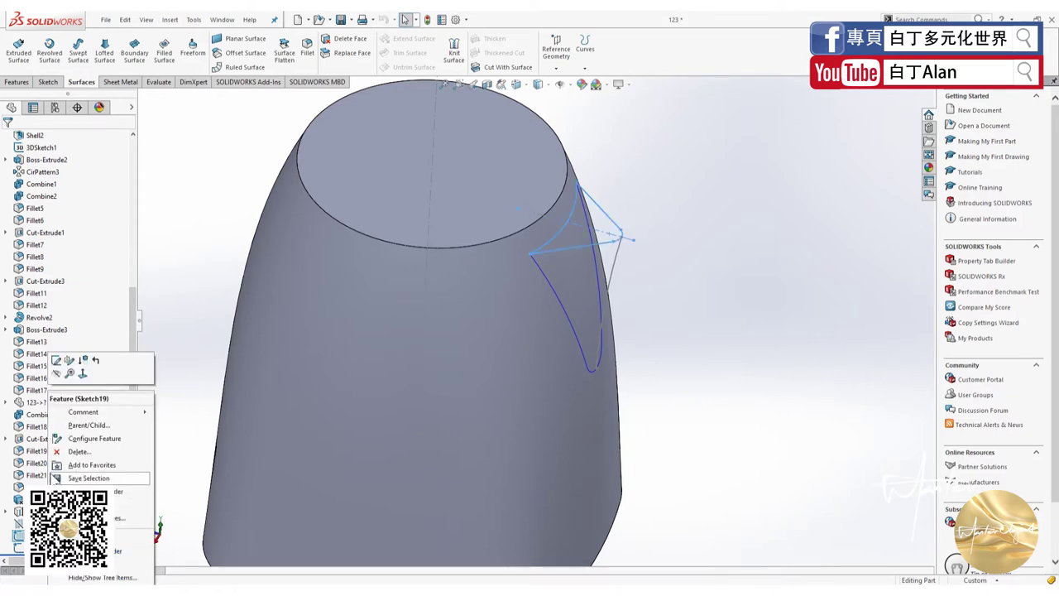
Edit Sketch19 and zoom in on its over-defined corner endpoint.
click(57, 361)
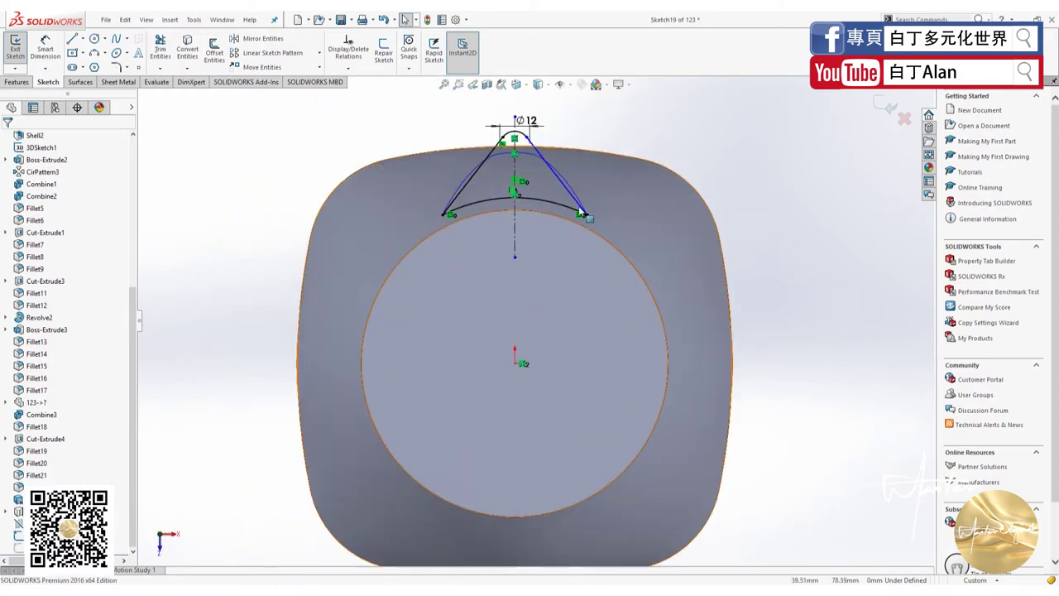
scroll(530, 328, down, 3)
scroll(539, 331, down, 2)
scroll(622, 246, down, 1)
scroll(634, 244, down, 2)
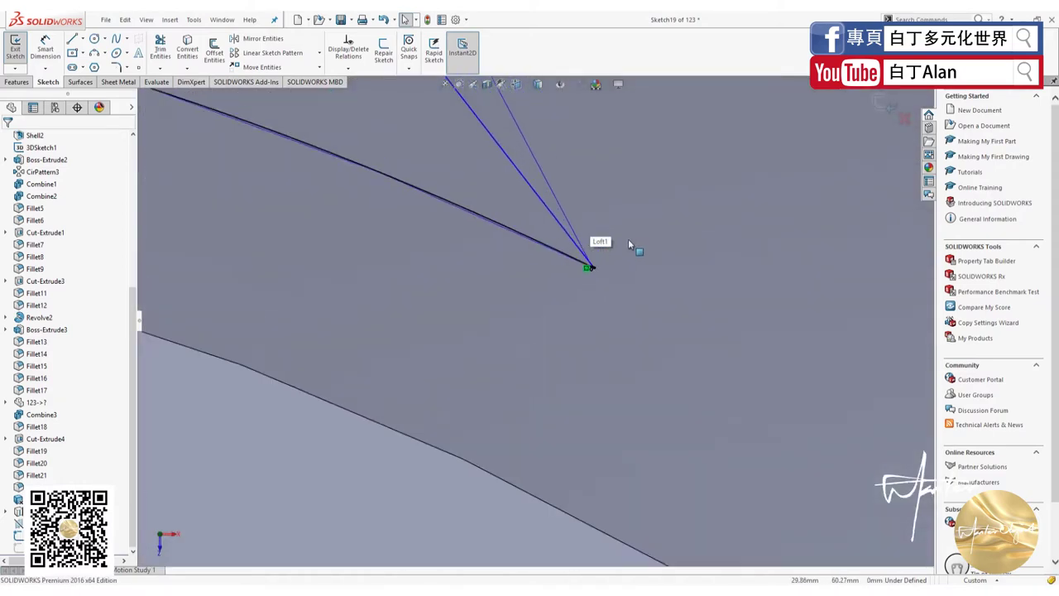
scroll(576, 288, down, 2)
click(562, 294)
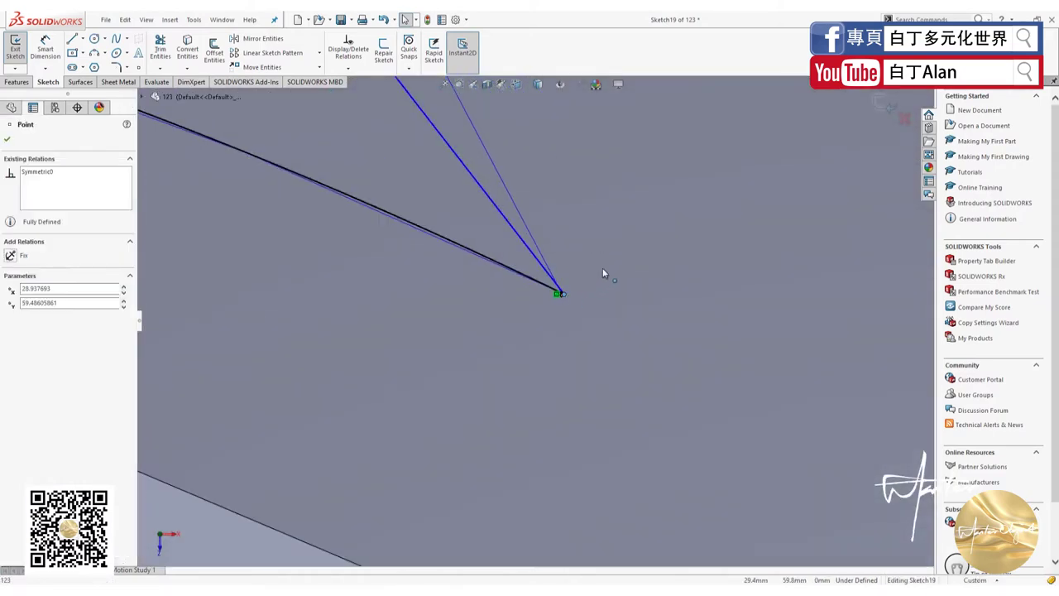
click(582, 277)
scroll(583, 276, down, 4)
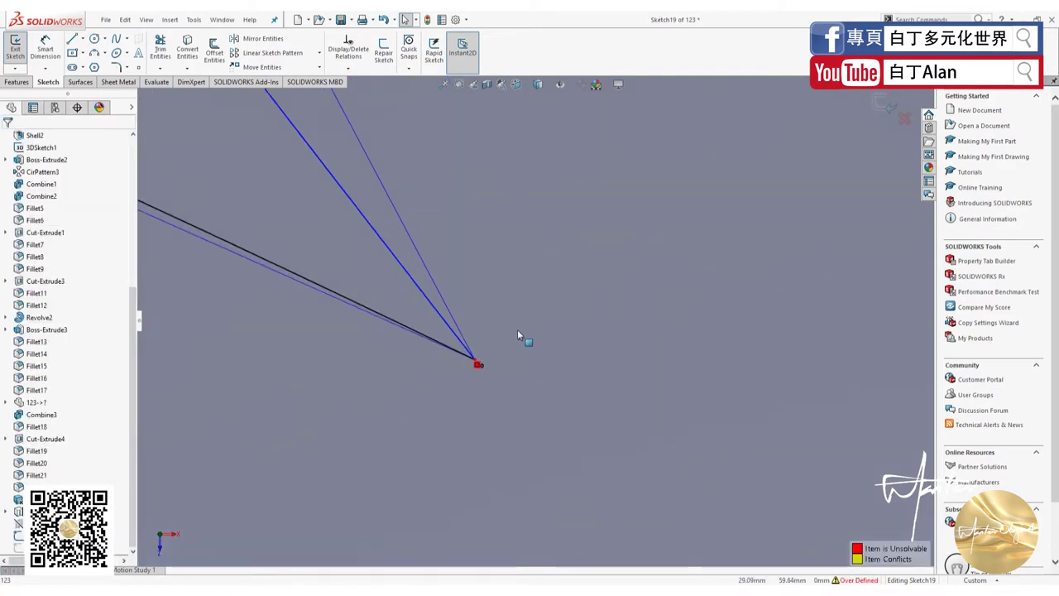
click(460, 377)
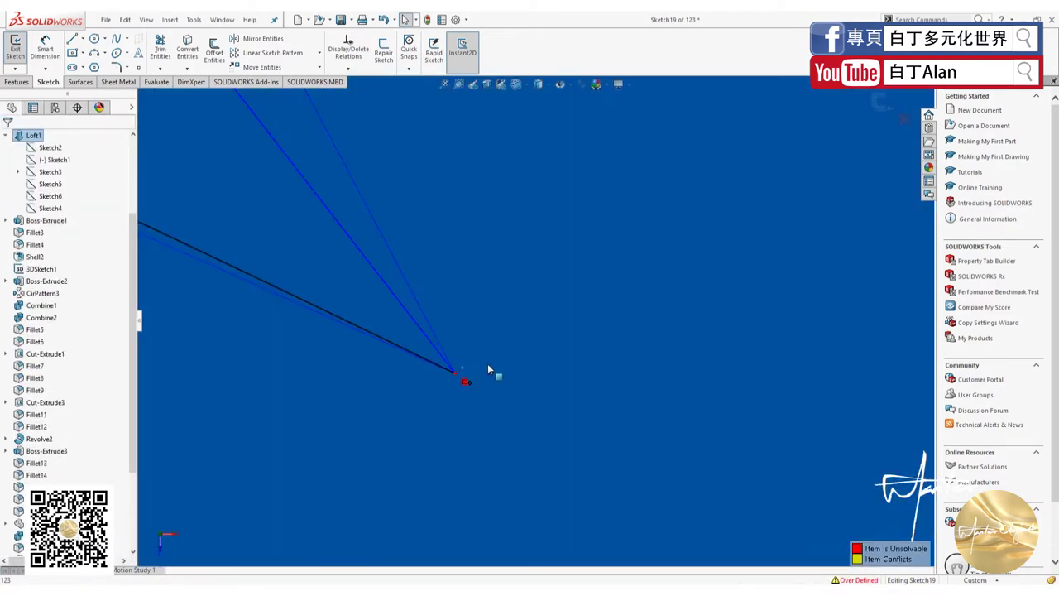
Diagnose the sketch with SketchXpert and accept removing the Symmetric0 relation.
click(837, 579)
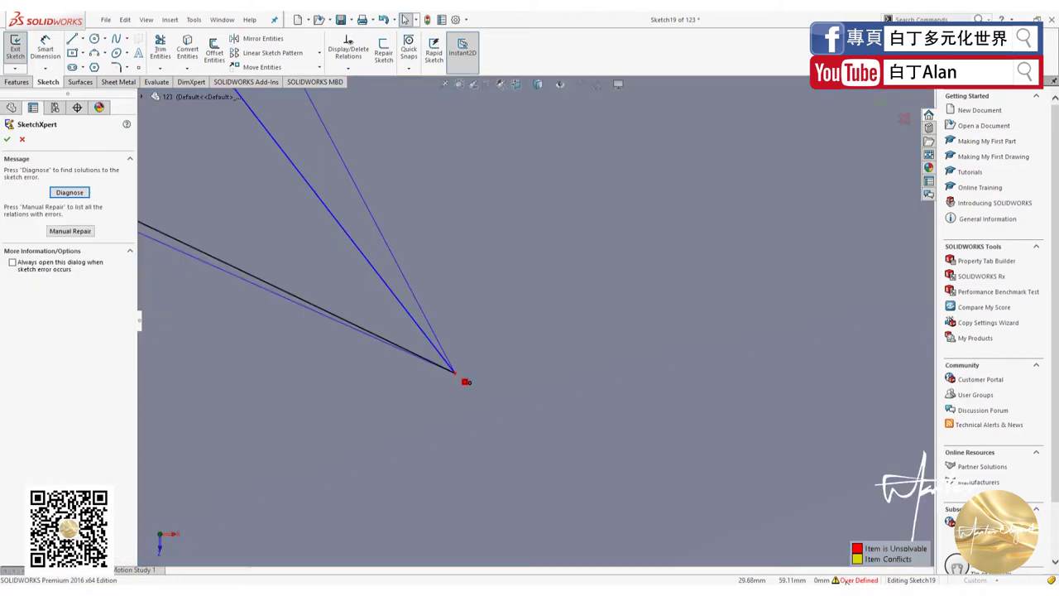
click(55, 193)
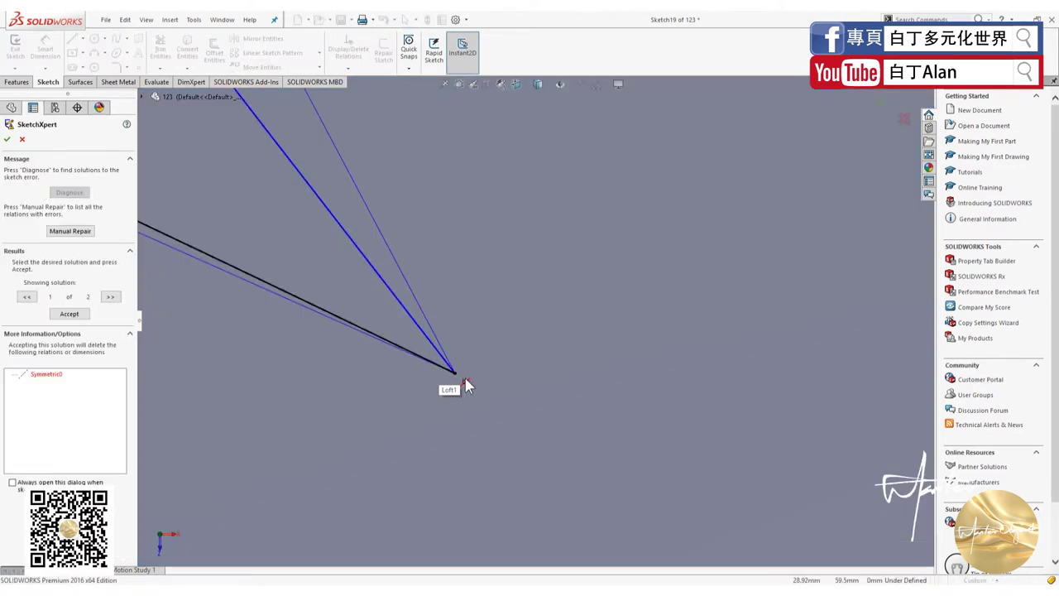
click(63, 320)
Close SketchXpert, drag the freed tip endpoint, and fix it in place.
click(7, 139)
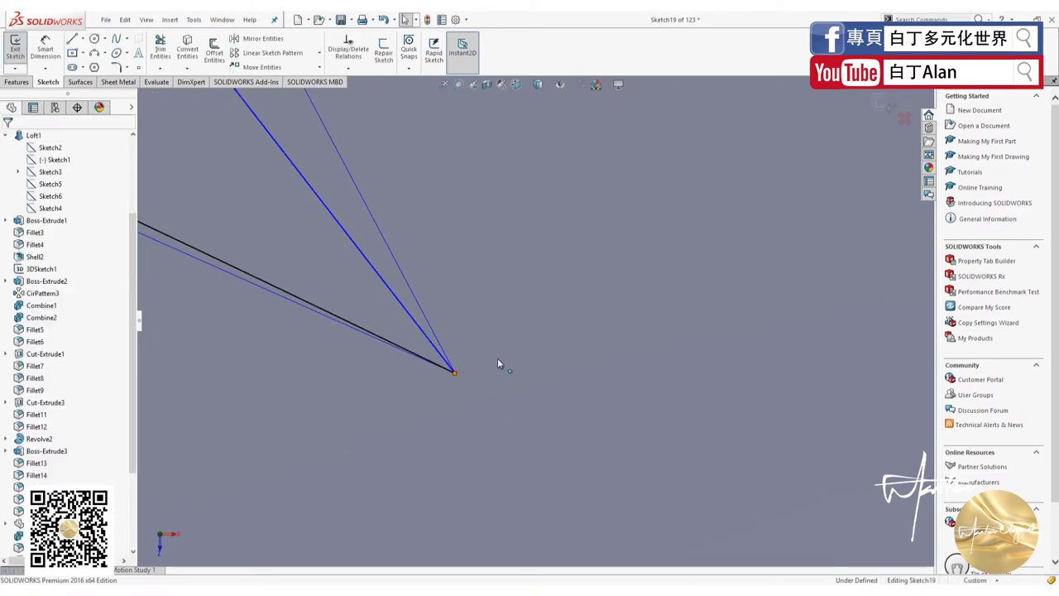
drag(455, 373, 484, 384)
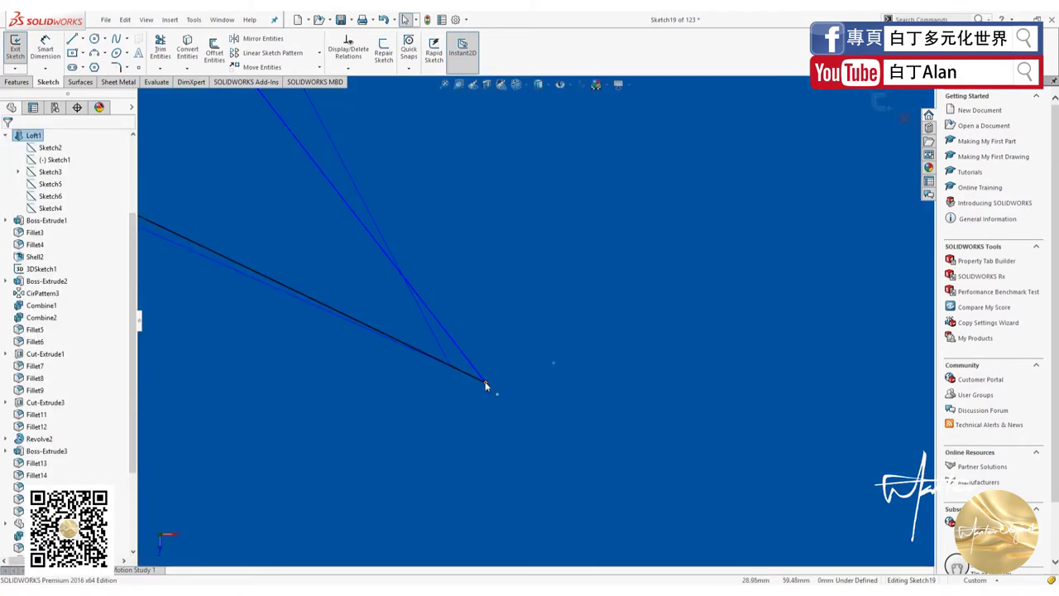
click(485, 382)
drag(487, 380, 405, 273)
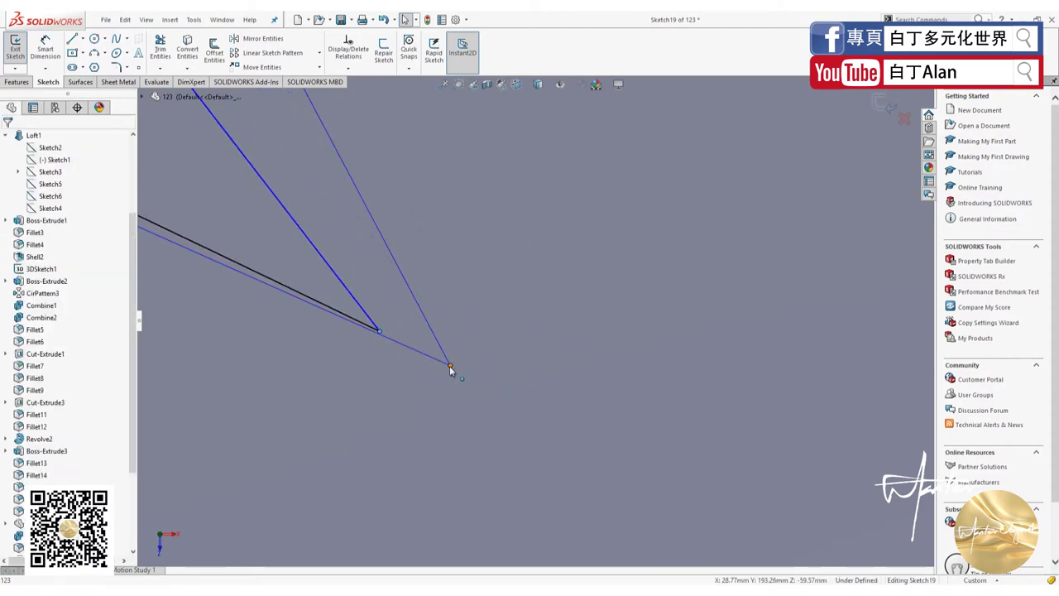
click(336, 379)
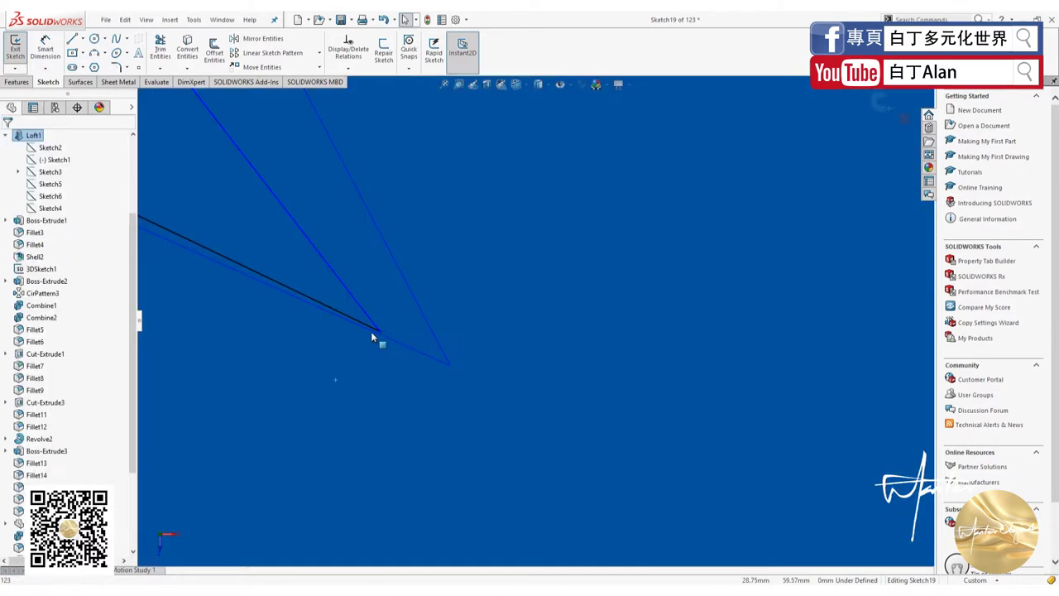
click(450, 365)
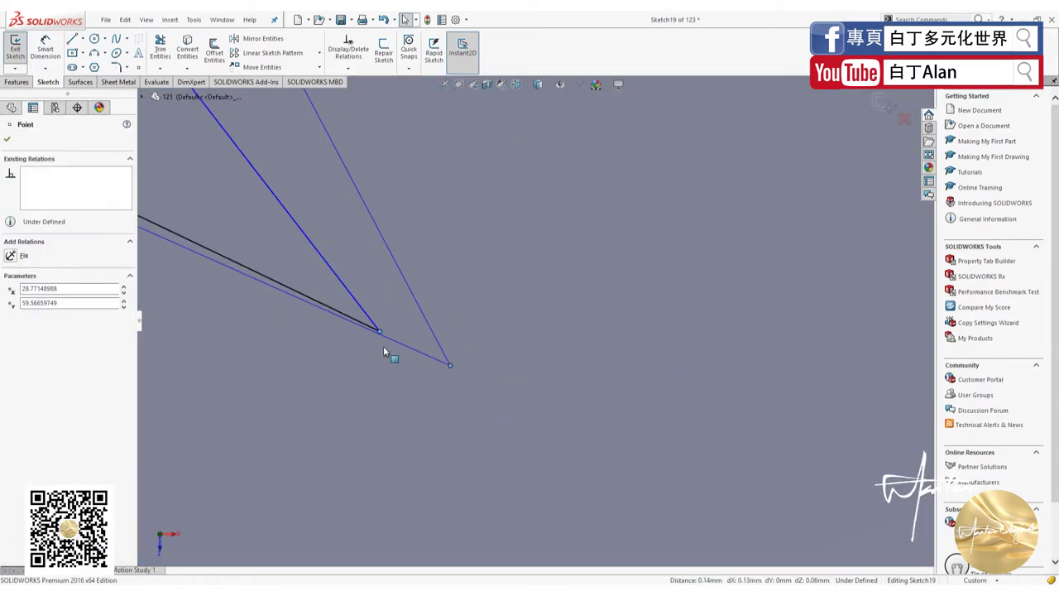
click(11, 256)
Remove the Fixed relation, join the endpoint to the other line's end, and exit Sketch19.
click(382, 363)
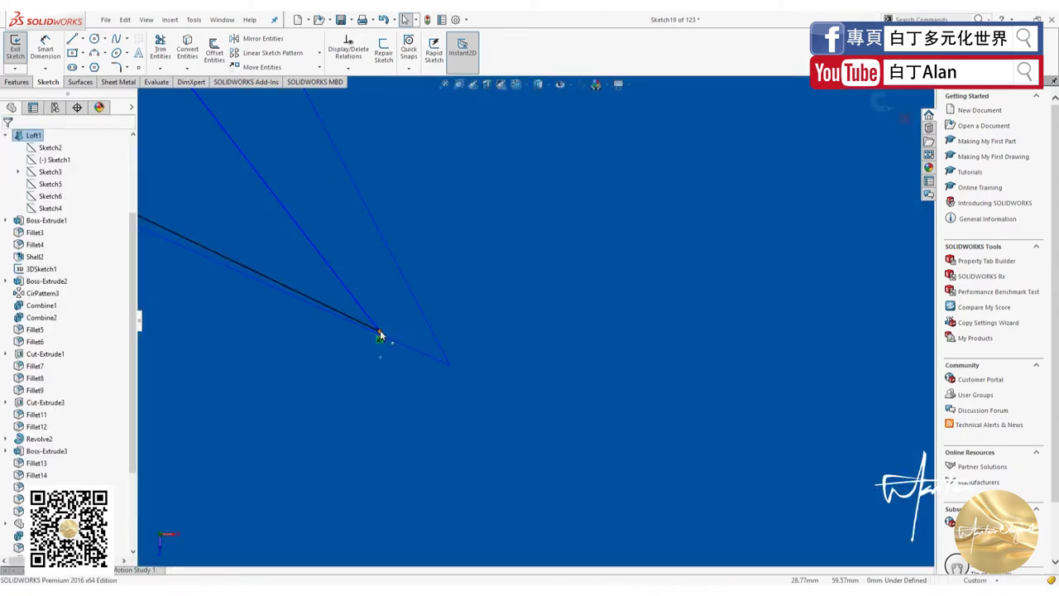
drag(449, 364, 378, 338)
key(Delete)
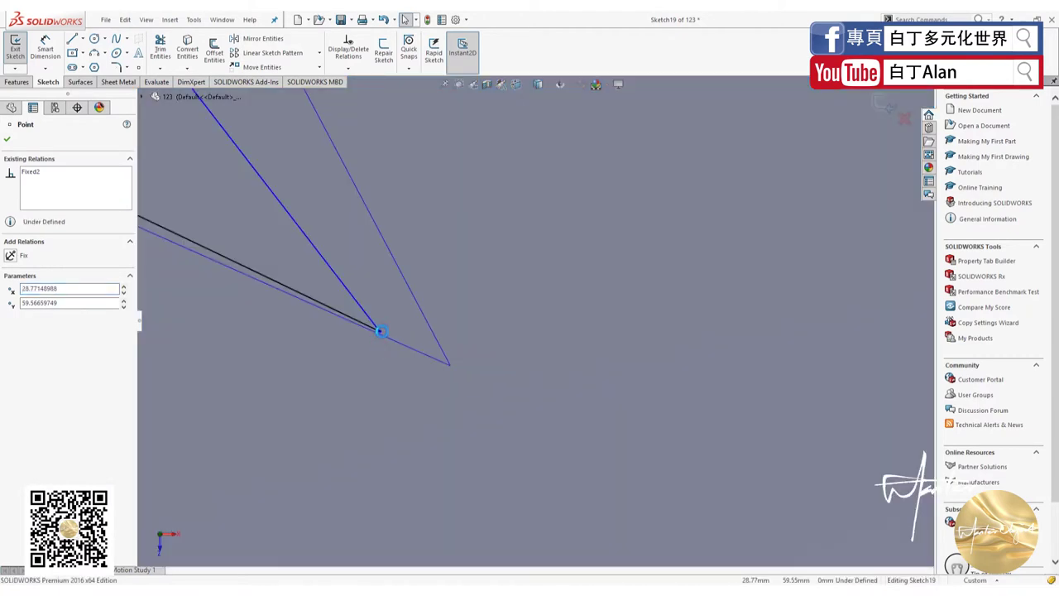
drag(378, 334, 452, 371)
middle_drag(449, 375, 591, 416)
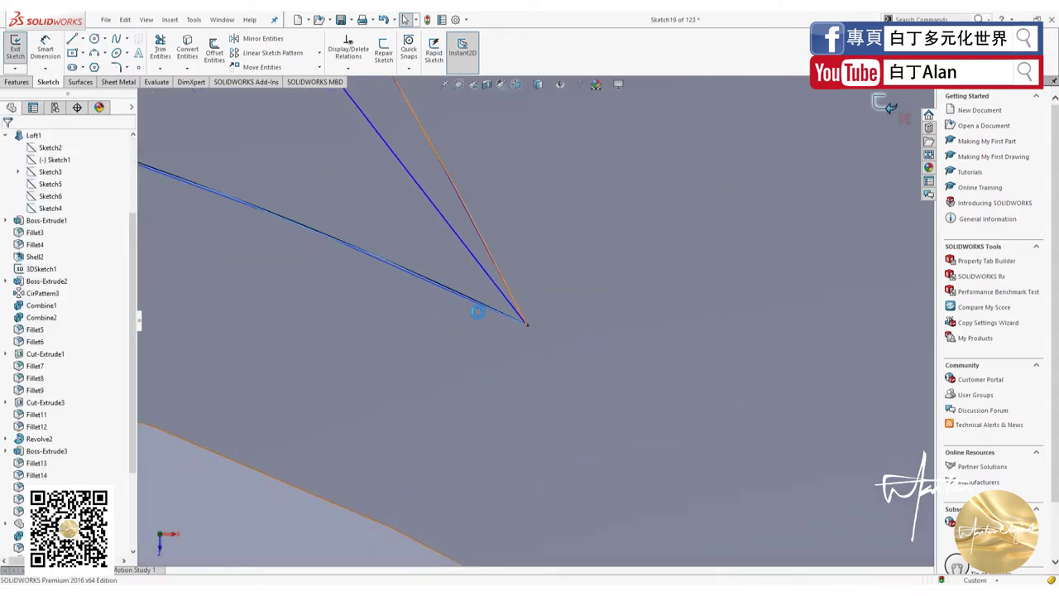
key(ctrl+b)
middle_drag(478, 366, 478, 399)
key(ctrl+shift+z)
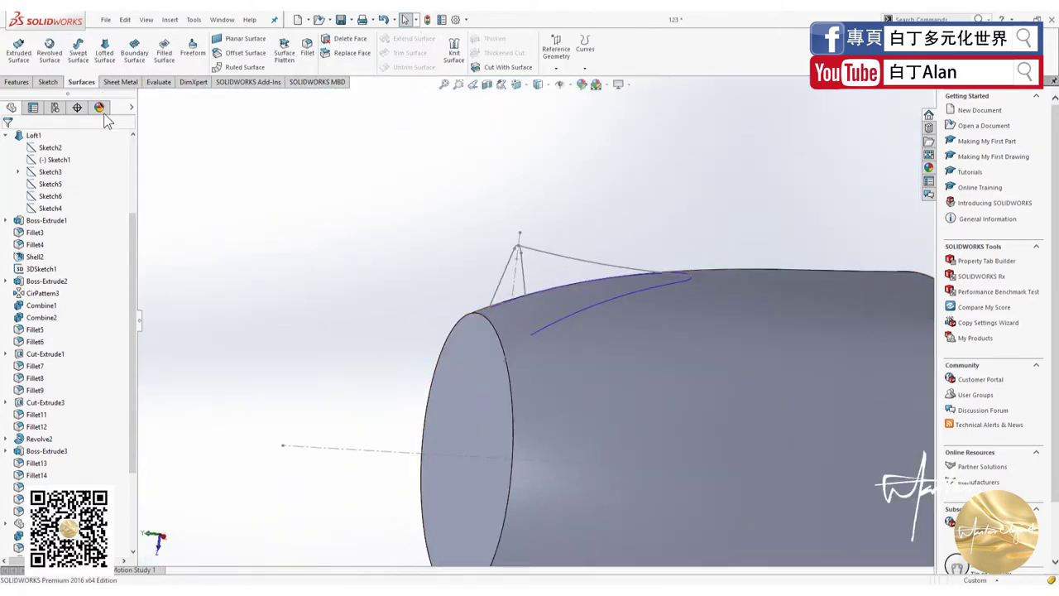
Loft a surface between Sketch19 and Curve1 using Sketch20 as the guide curve.
click(105, 52)
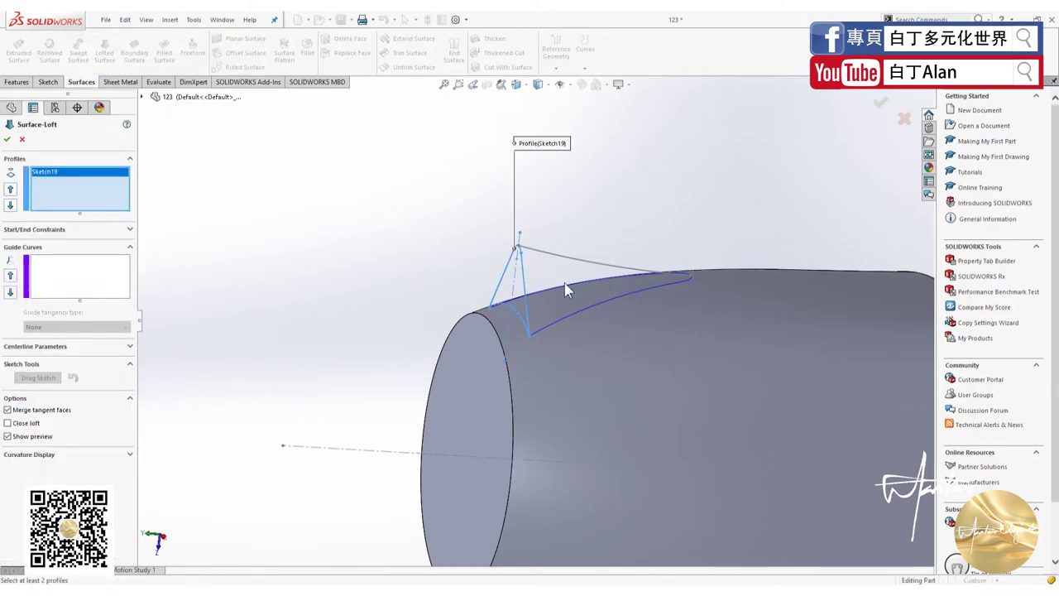
click(570, 313)
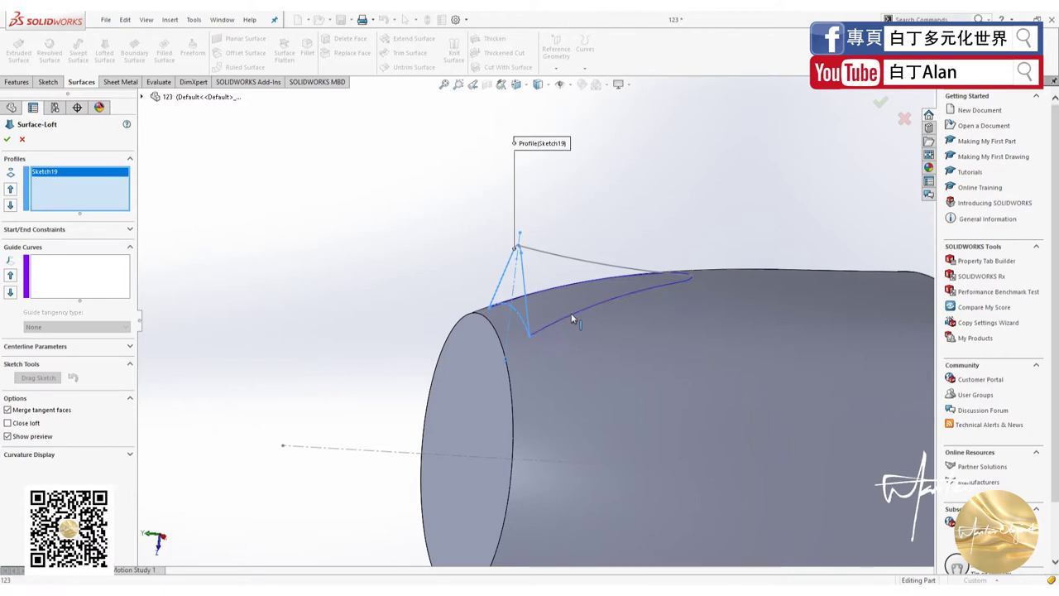
click(55, 287)
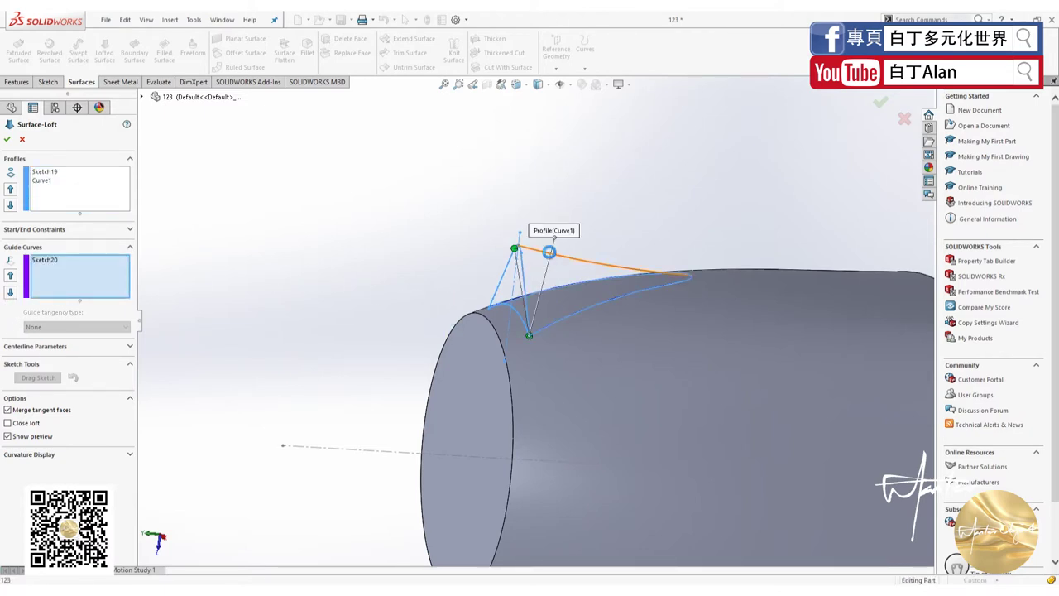
click(551, 255)
mouse_move(550, 265)
middle_down()
mouse_move(589, 238)
mouse_move(442, 405)
middle_up()
scroll(483, 309, down, 4)
scroll(399, 316, up, 3)
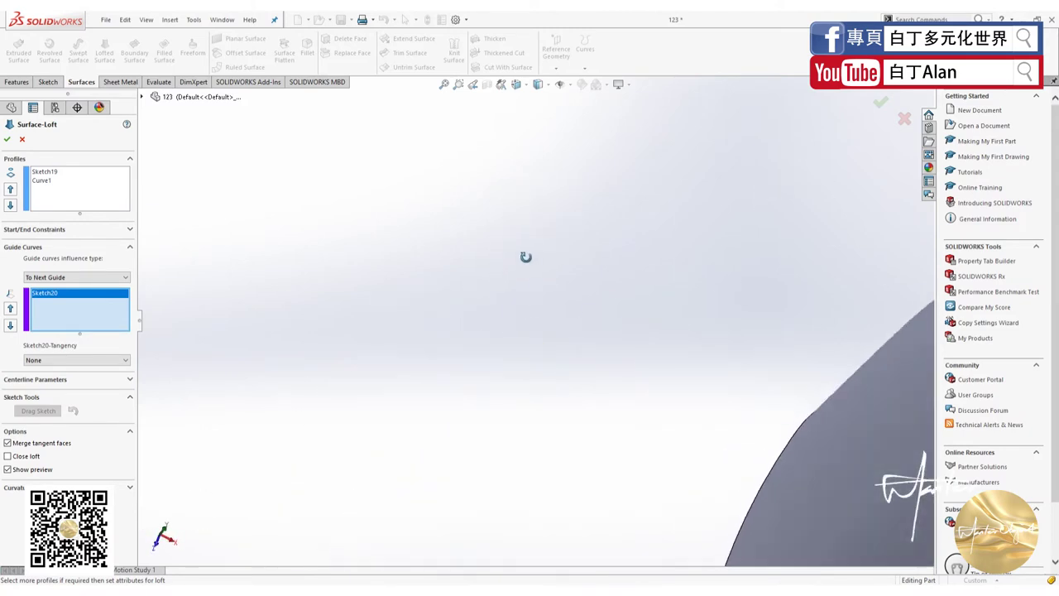
mouse_move(525, 256)
middle_down()
mouse_move(525, 361)
mouse_move(721, 279)
middle_up()
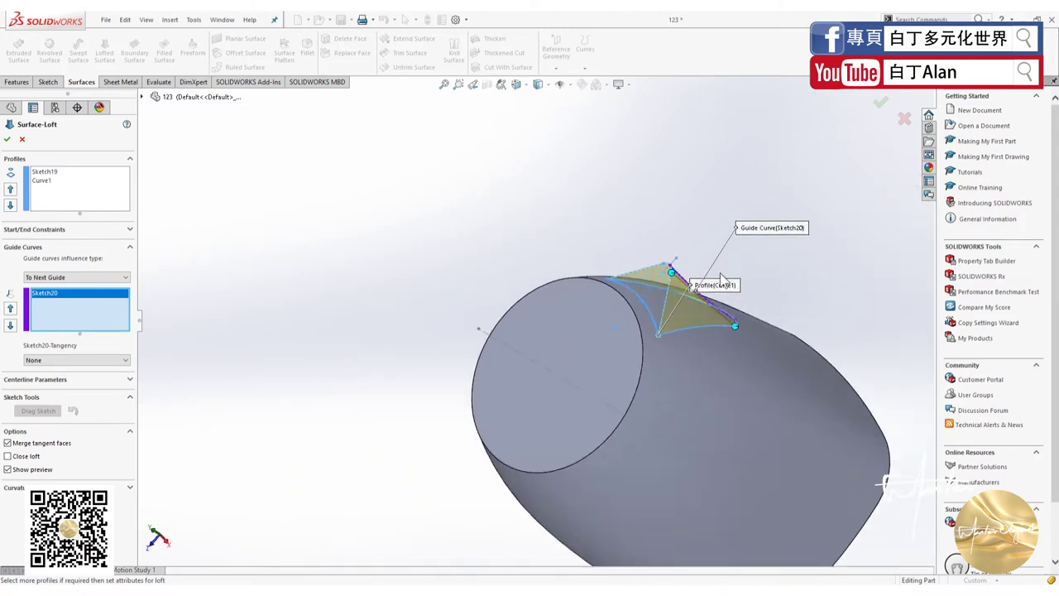
click(878, 101)
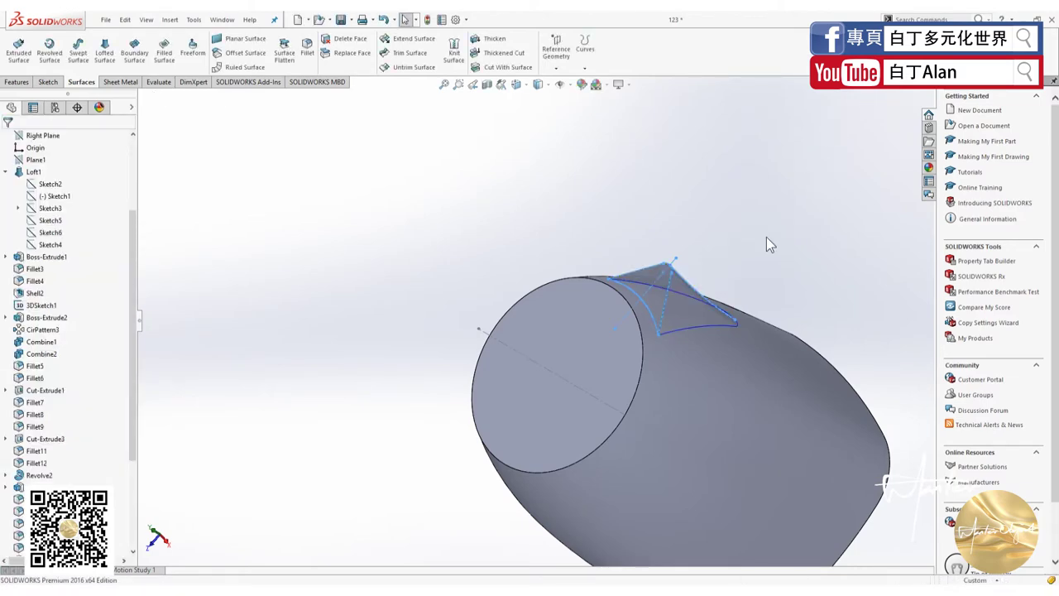
Orbit around the new Surface-Loft4 spout patch and select it.
mouse_move(692, 295)
middle_down()
mouse_move(720, 259)
mouse_move(761, 291)
middle_up()
scroll(702, 287, down, 5)
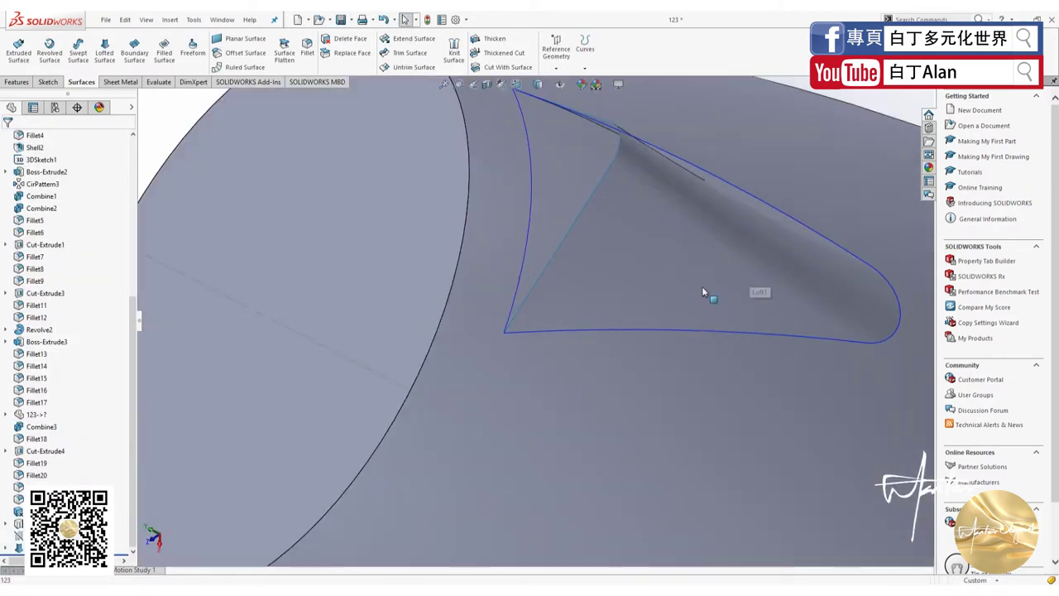
scroll(629, 348, up, 3)
scroll(584, 378, up, 2)
mouse_move(584, 381)
middle_down()
mouse_move(555, 295)
mouse_move(771, 230)
middle_up()
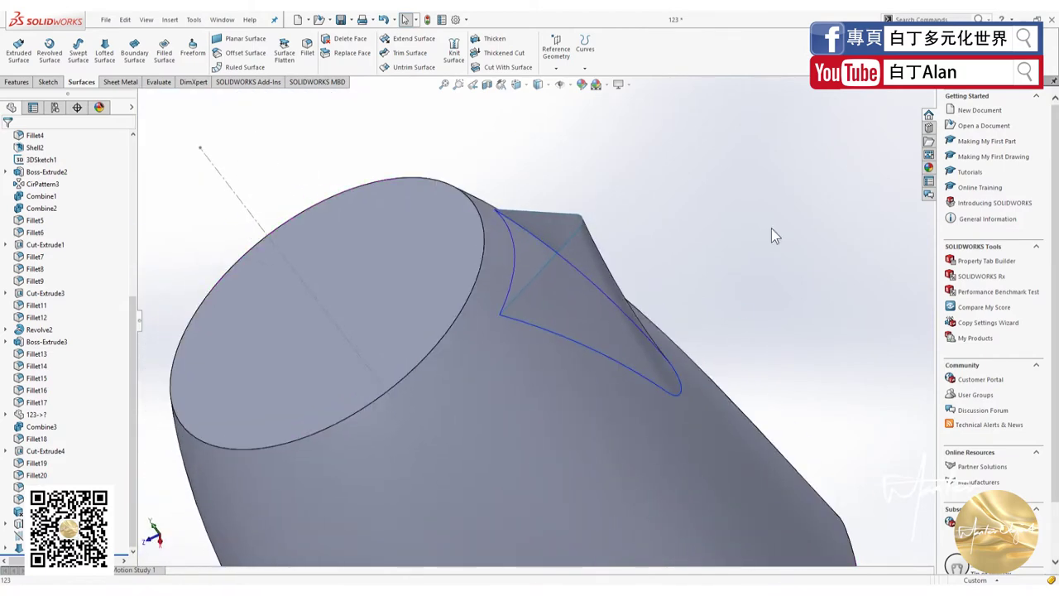
mouse_move(640, 256)
middle_down()
mouse_move(634, 208)
mouse_move(566, 274)
mouse_move(716, 265)
mouse_move(697, 292)
mouse_move(733, 297)
mouse_move(614, 303)
middle_up()
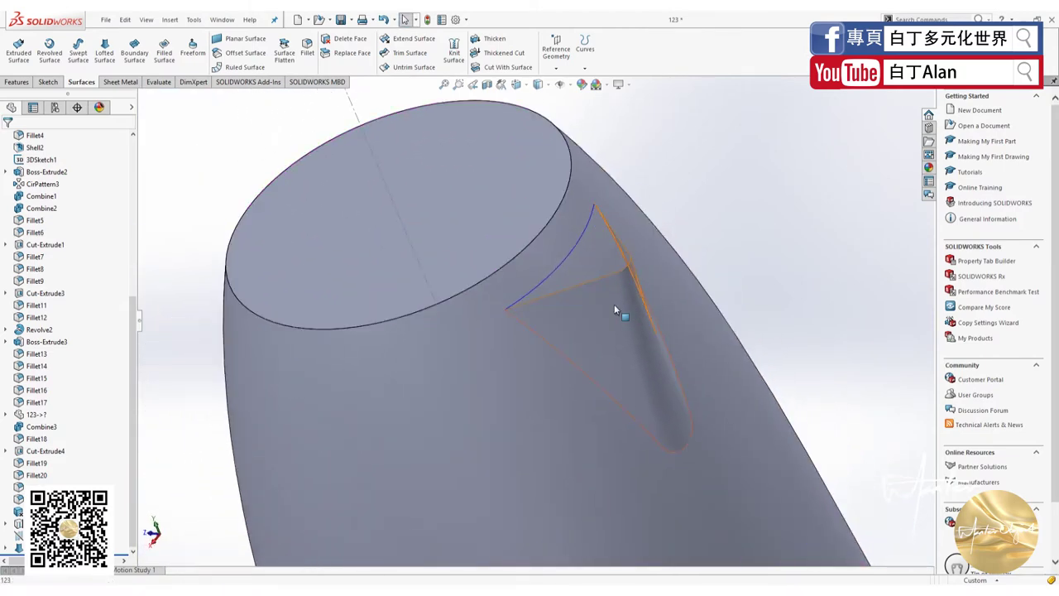
click(614, 303)
Thicken Surface-Loft4 3.00 mm toward side 2, merged into the kettle body.
click(488, 39)
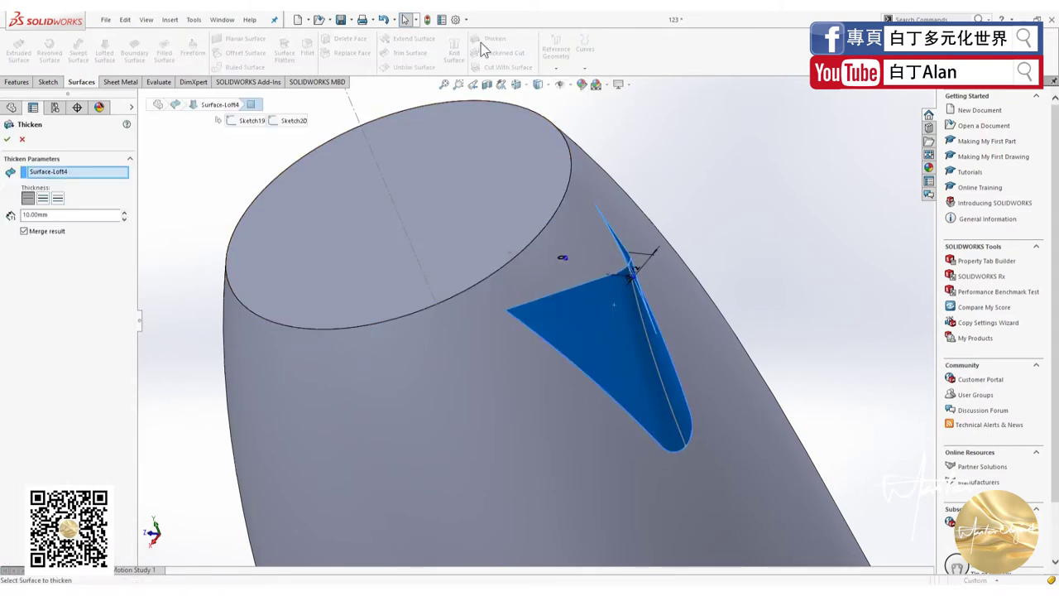
click(46, 201)
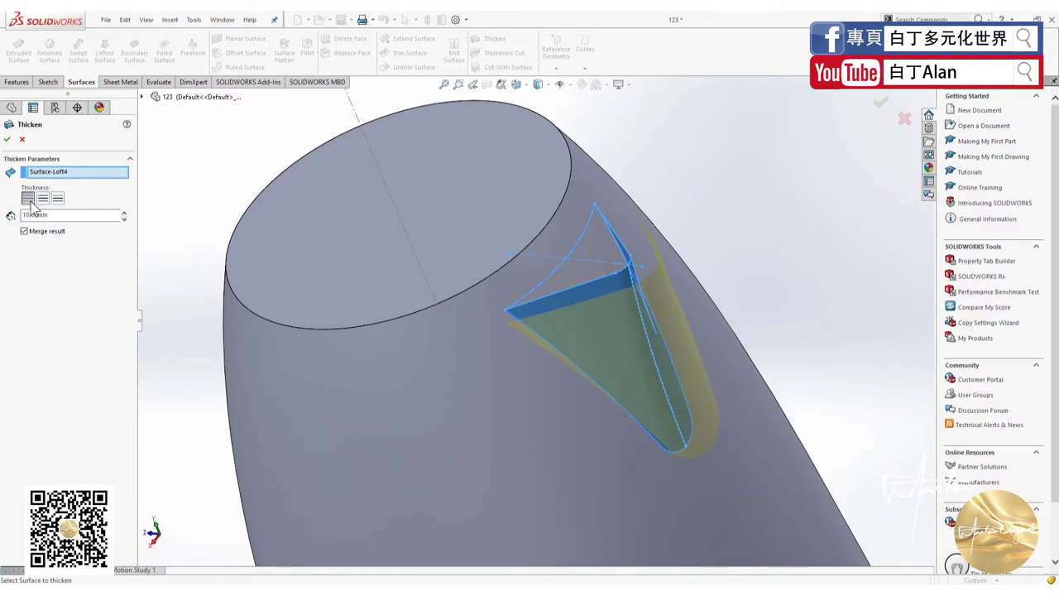
click(55, 199)
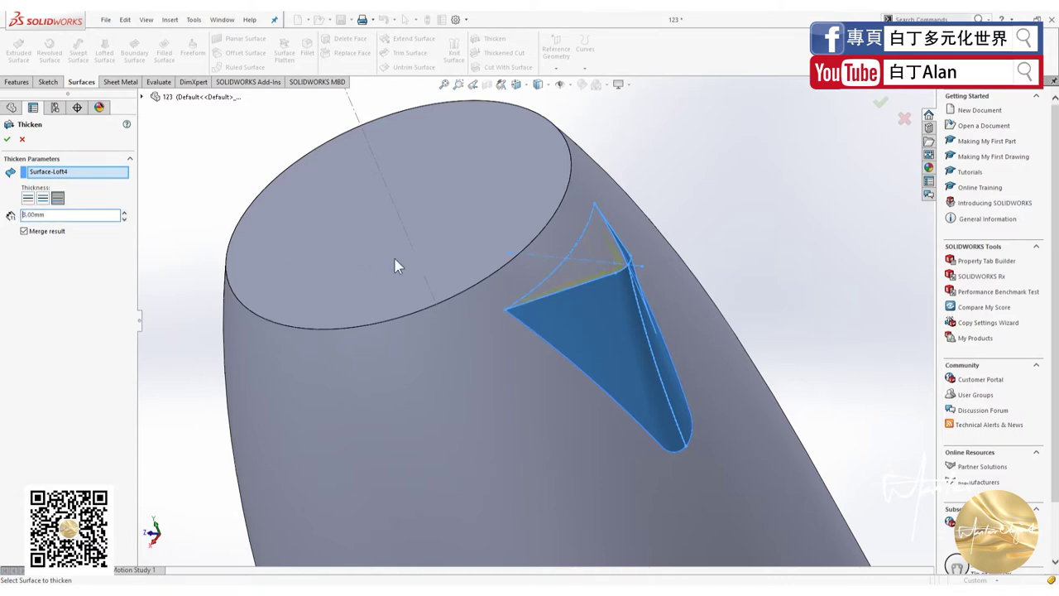
middle_drag(395, 265, 176, 148)
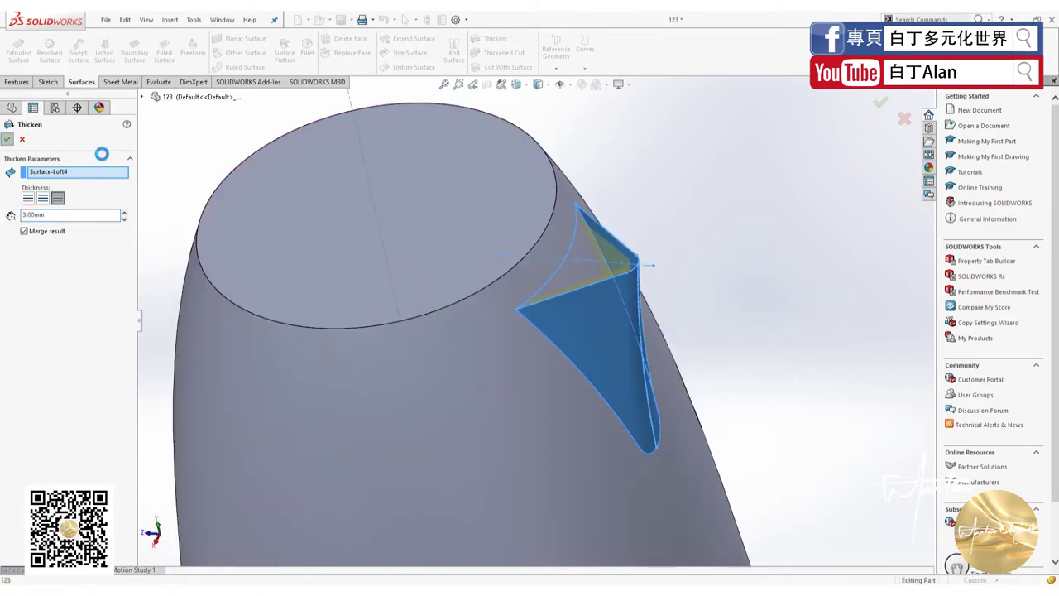
key(Return)
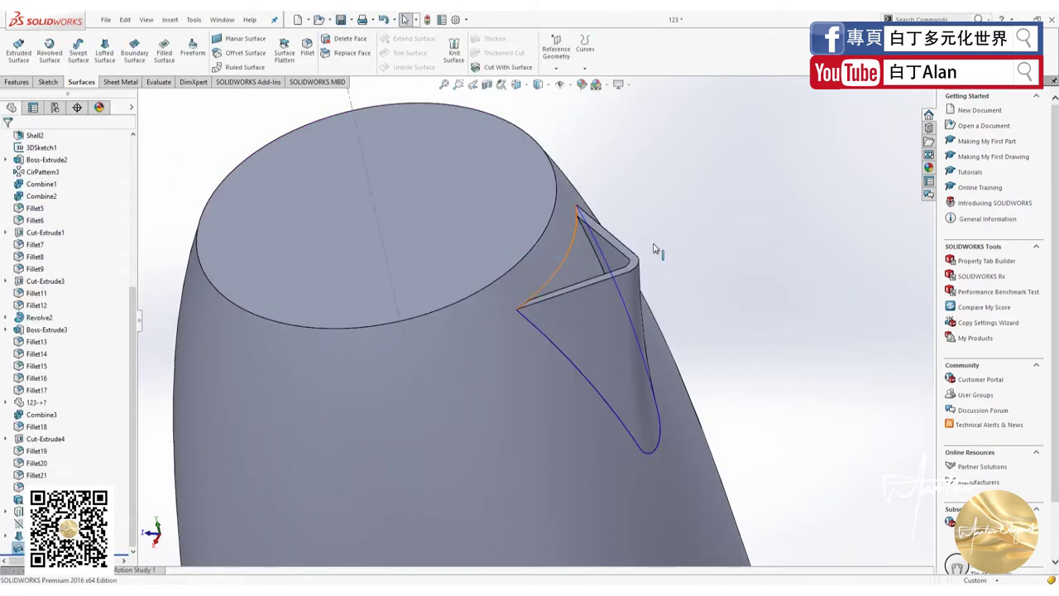
Orbit and zoom around the thin lofted spout surface to inspect it from several angles.
middle_drag(688, 249, 717, 227)
scroll(565, 210, down, 3)
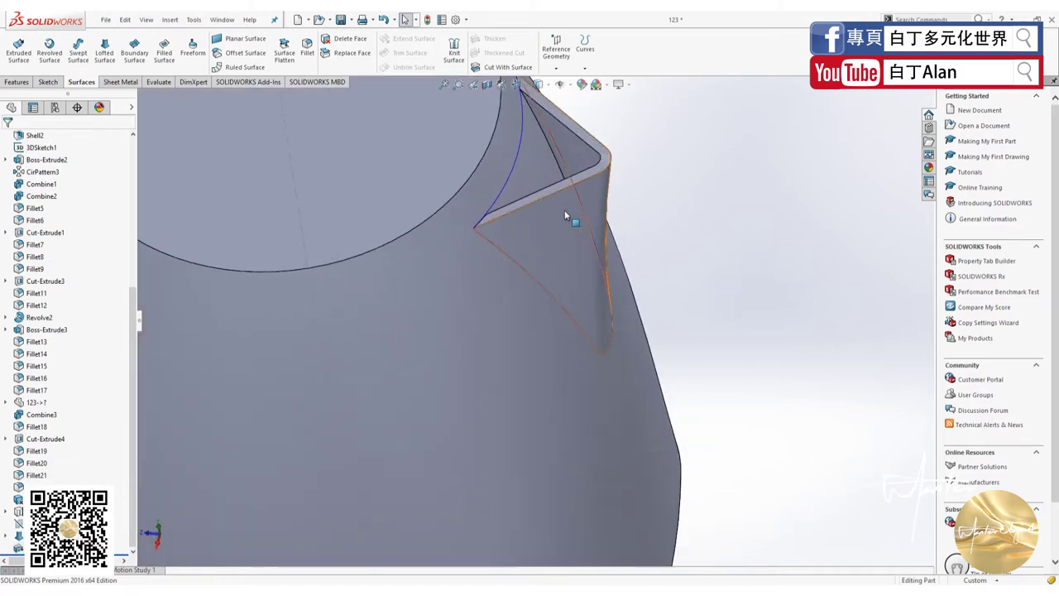
scroll(482, 212, down, 2)
scroll(479, 234, down, 2)
scroll(529, 336, up, 2)
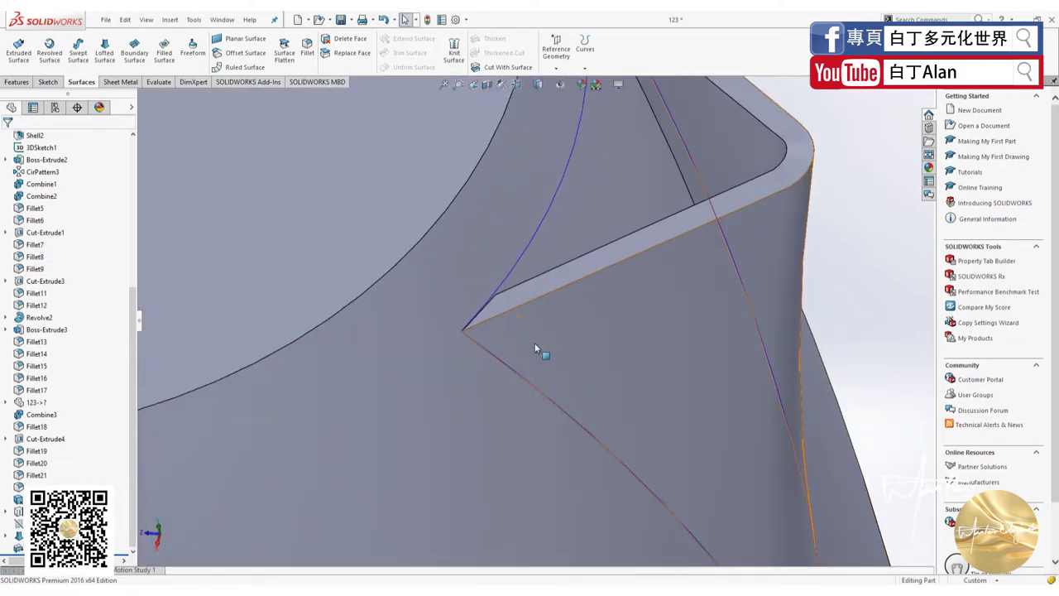
scroll(534, 342, up, 2)
scroll(535, 344, up, 2)
middle_drag(536, 331, 618, 244)
scroll(654, 207, up, 3)
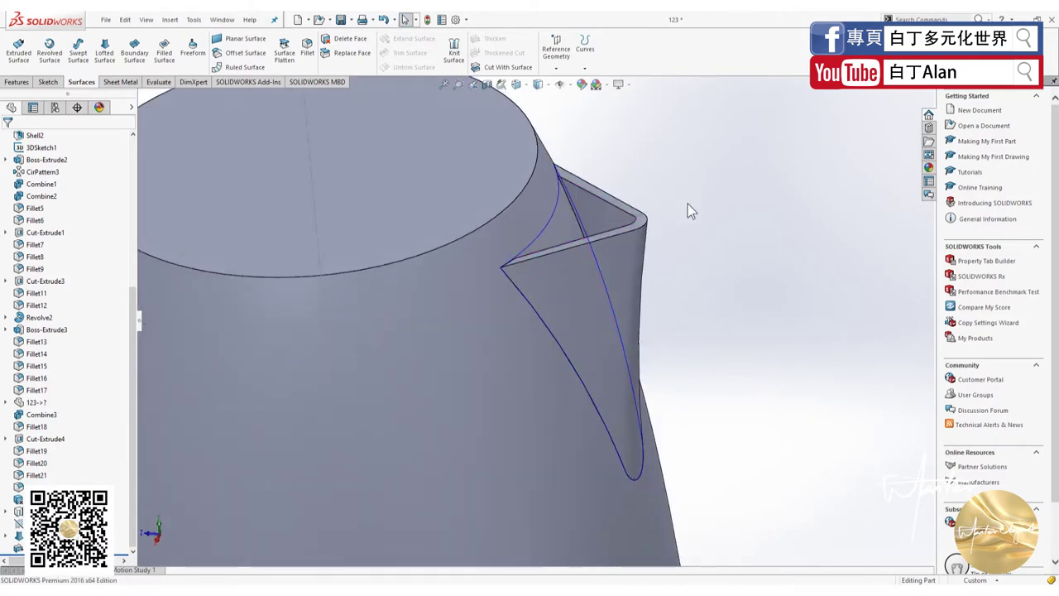
scroll(662, 265, up, 2)
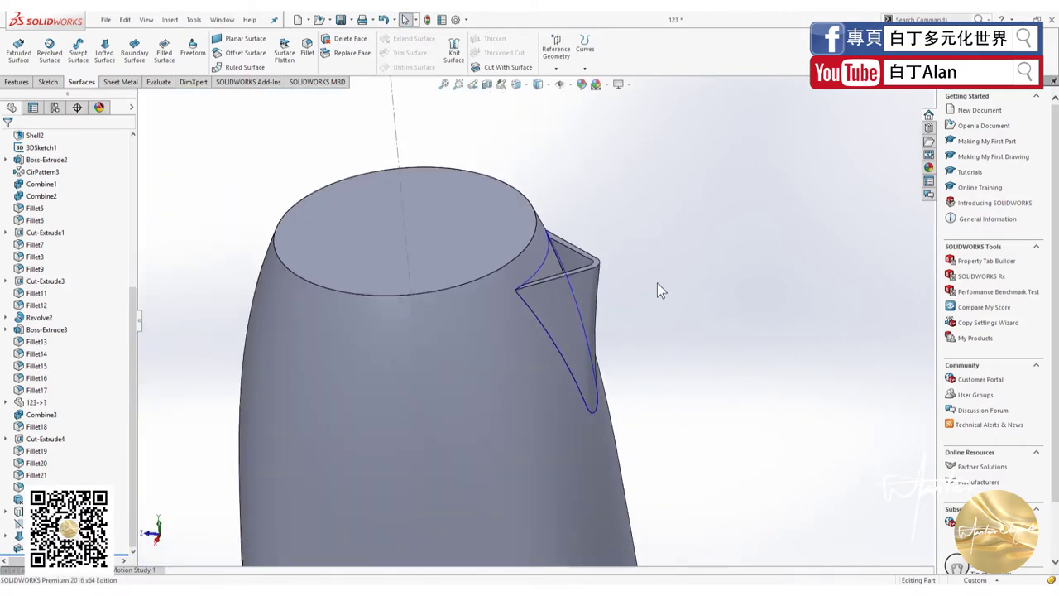
scroll(577, 307, down, 2)
scroll(497, 286, down, 2)
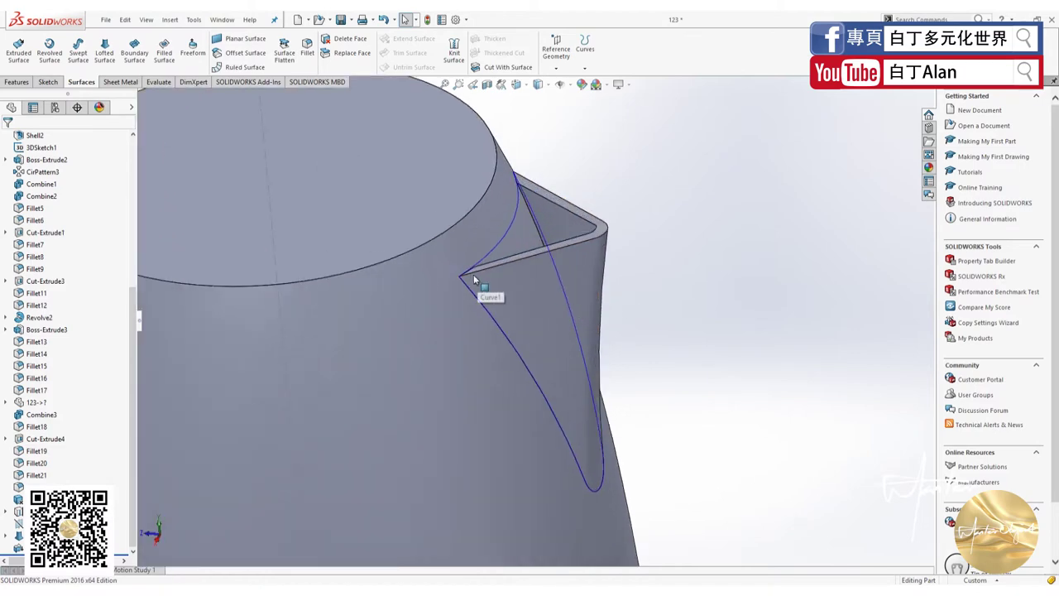
mouse_move(473, 274)
middle_down()
mouse_move(414, 272)
mouse_move(537, 249)
mouse_move(515, 230)
middle_up()
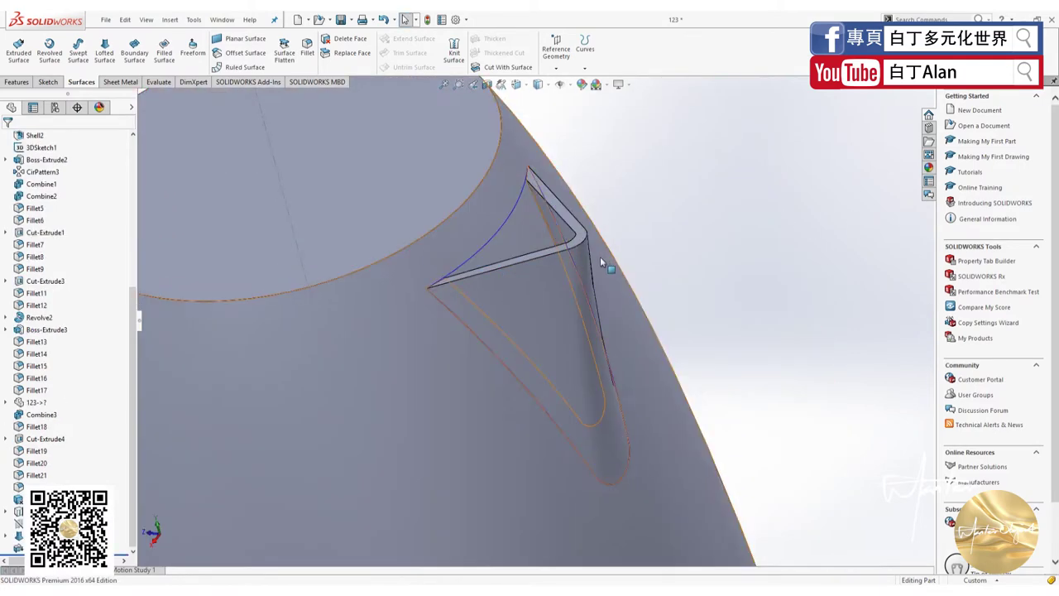
mouse_move(602, 261)
middle_down()
mouse_move(513, 244)
mouse_move(427, 365)
middle_up()
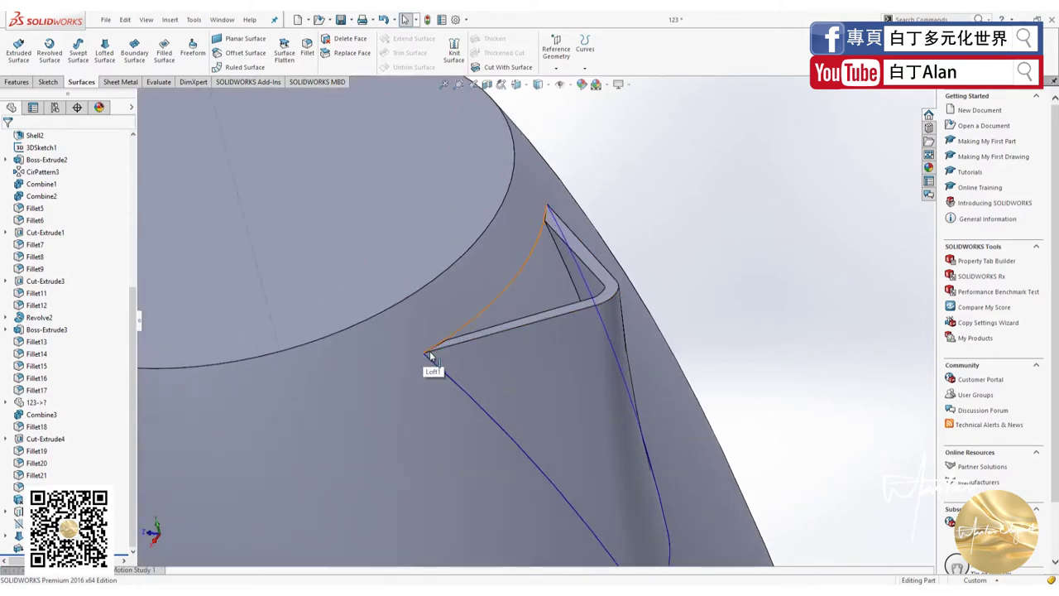
Select the spout wall edge and adjacent kettle face, then force a full rebuild.
click(429, 354)
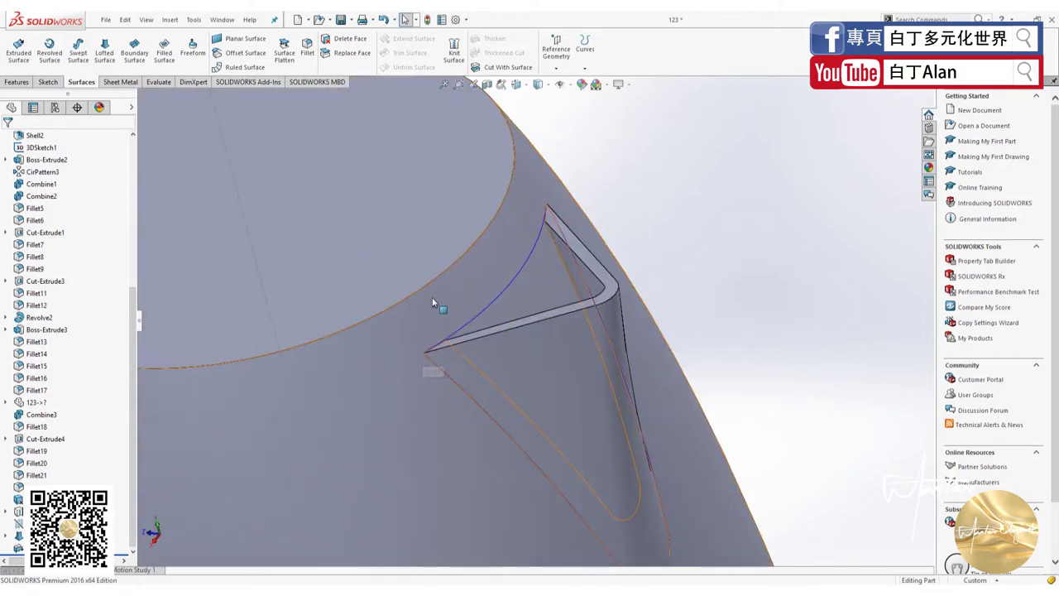
click(164, 460)
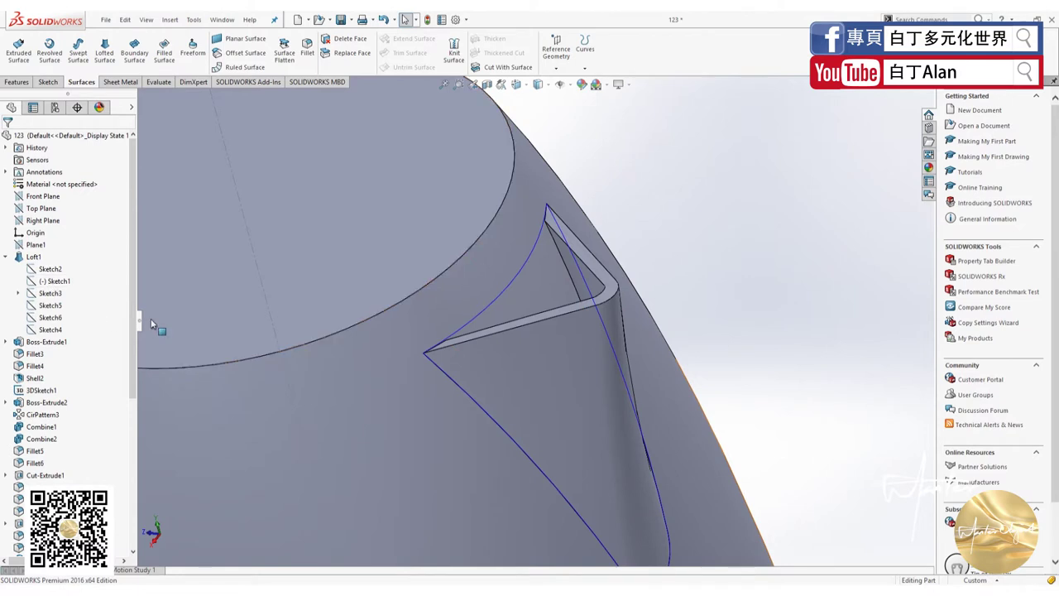
key(ctrl+q)
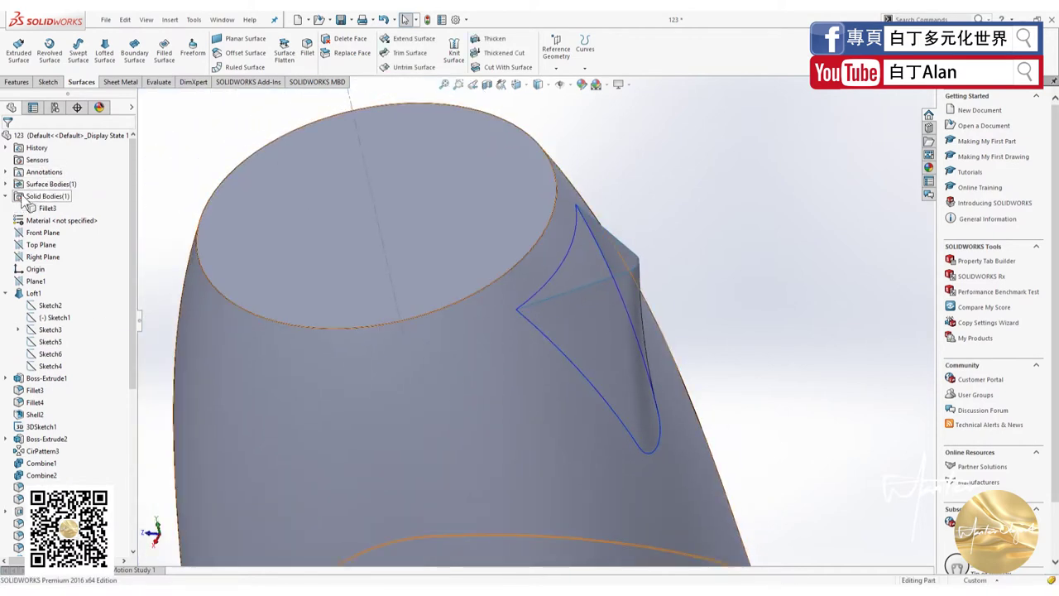
Hide the Fillet3 kettle body and thicken Surface-Loft4 by 3.00mm into a separate wall.
click(41, 207)
right_click(43, 212)
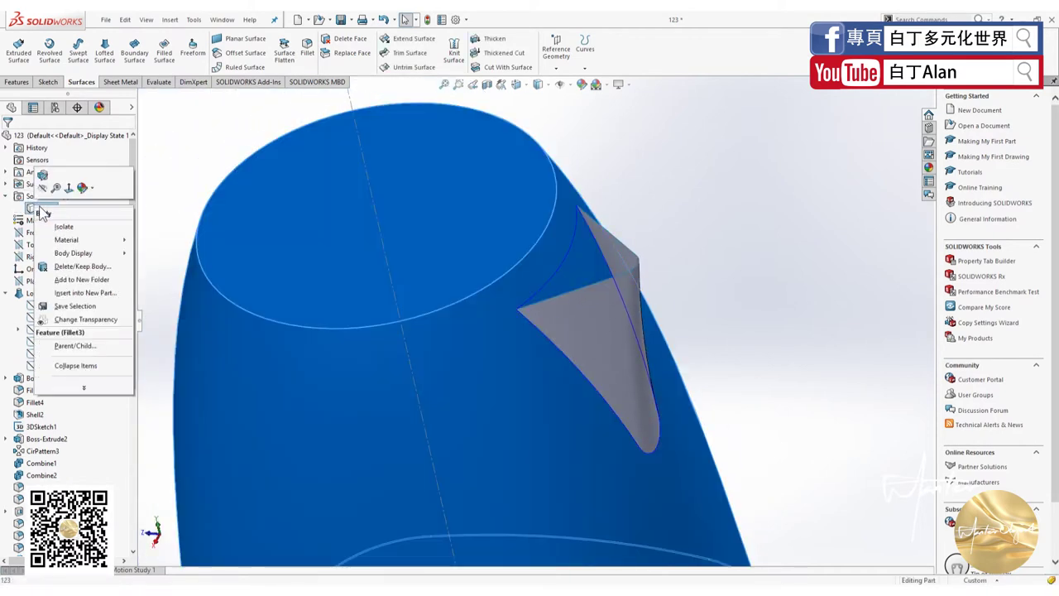
click(86, 318)
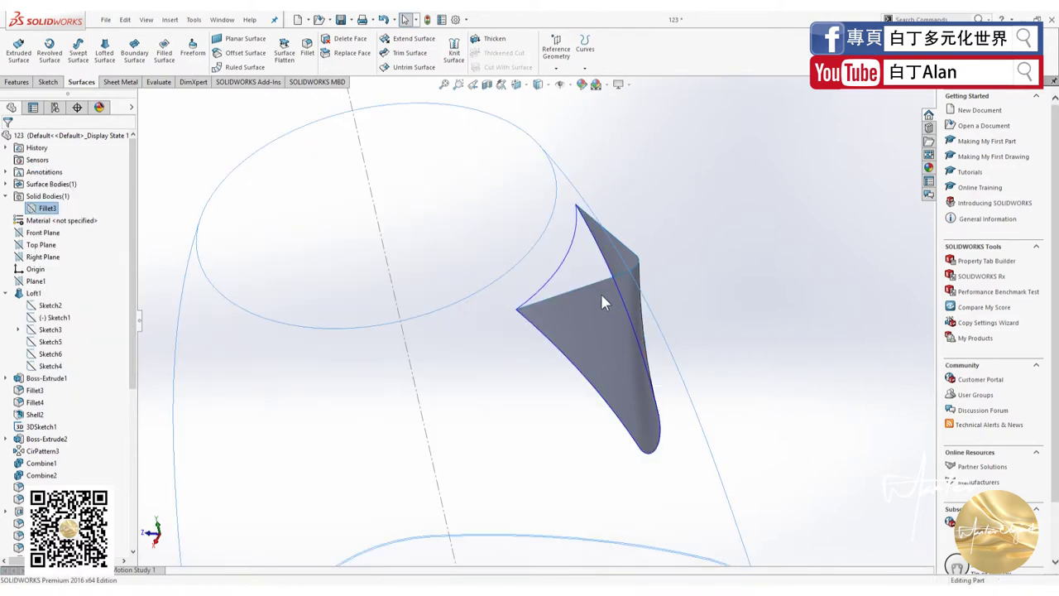
click(602, 297)
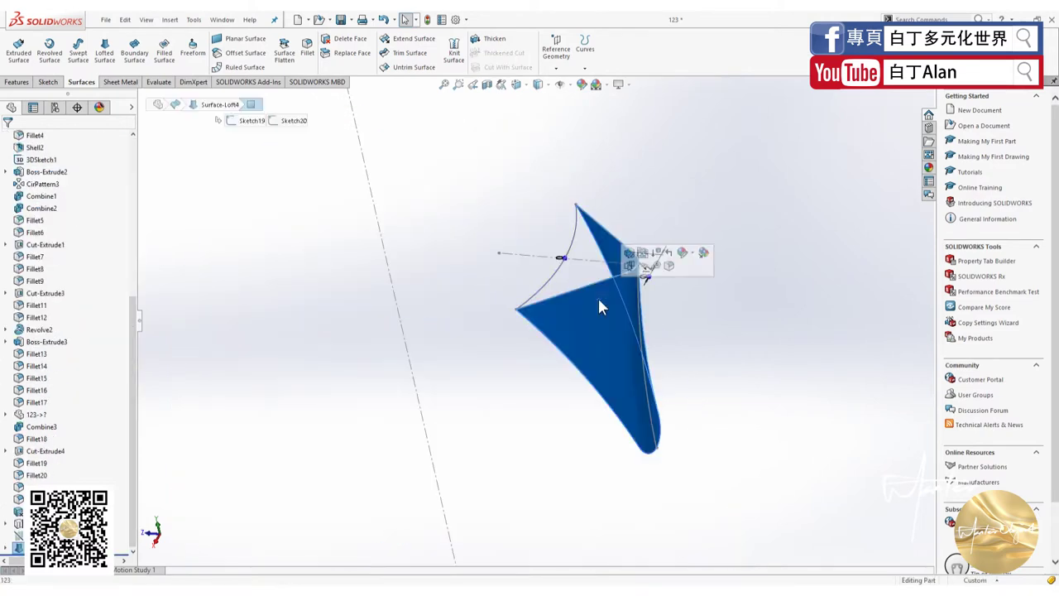
click(492, 41)
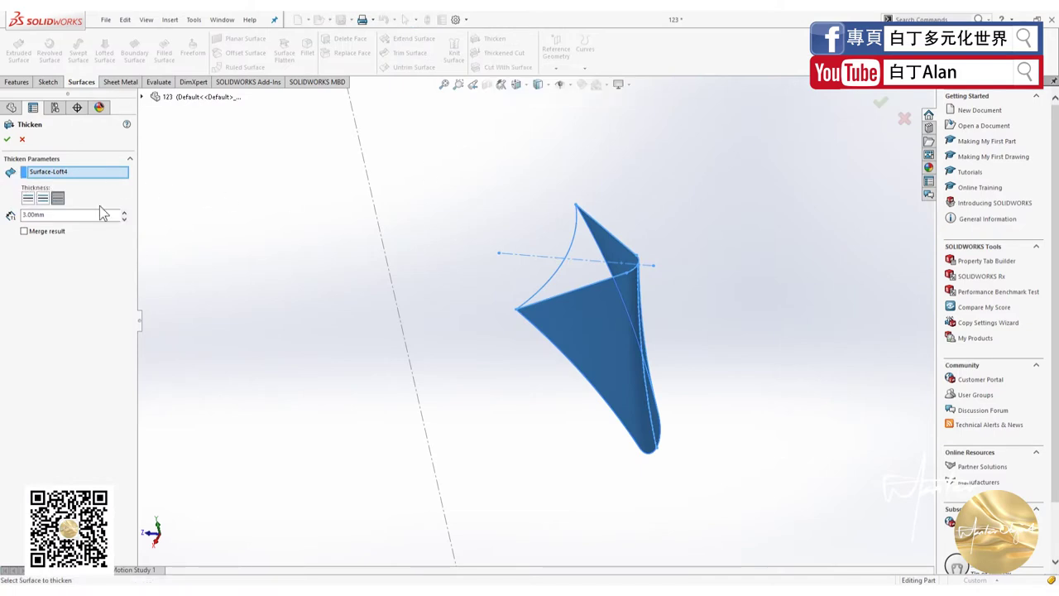
click(7, 137)
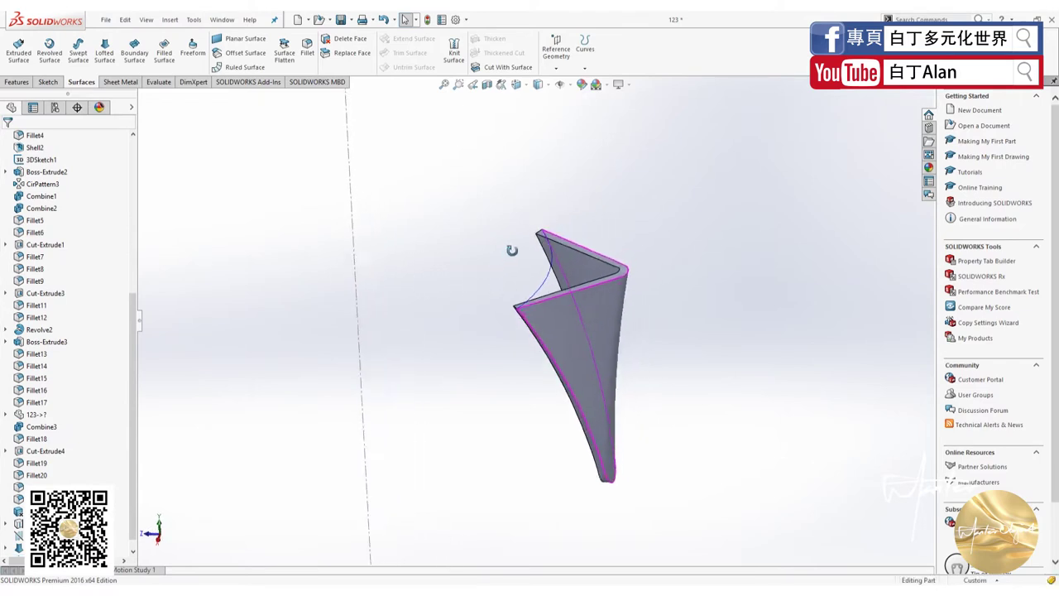
Orbit and zoom around the standalone thickened spout wall to inspect it.
middle_drag(488, 288, 570, 262)
scroll(510, 379, down, 5)
scroll(496, 398, up, 2)
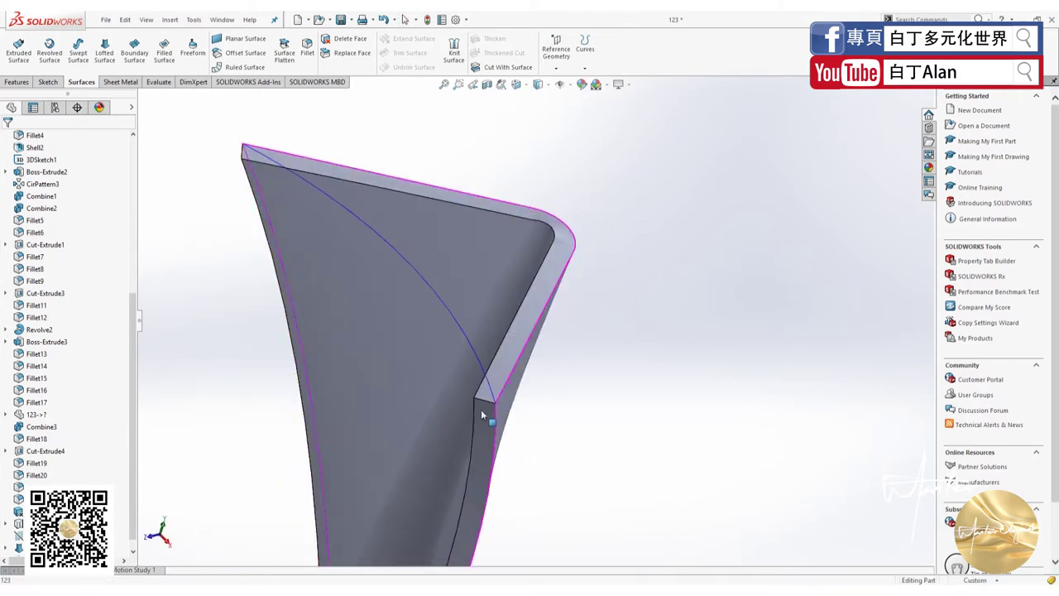
scroll(486, 406, up, 2)
scroll(471, 397, up, 3)
scroll(494, 396, down, 2)
middle_drag(494, 396, 546, 397)
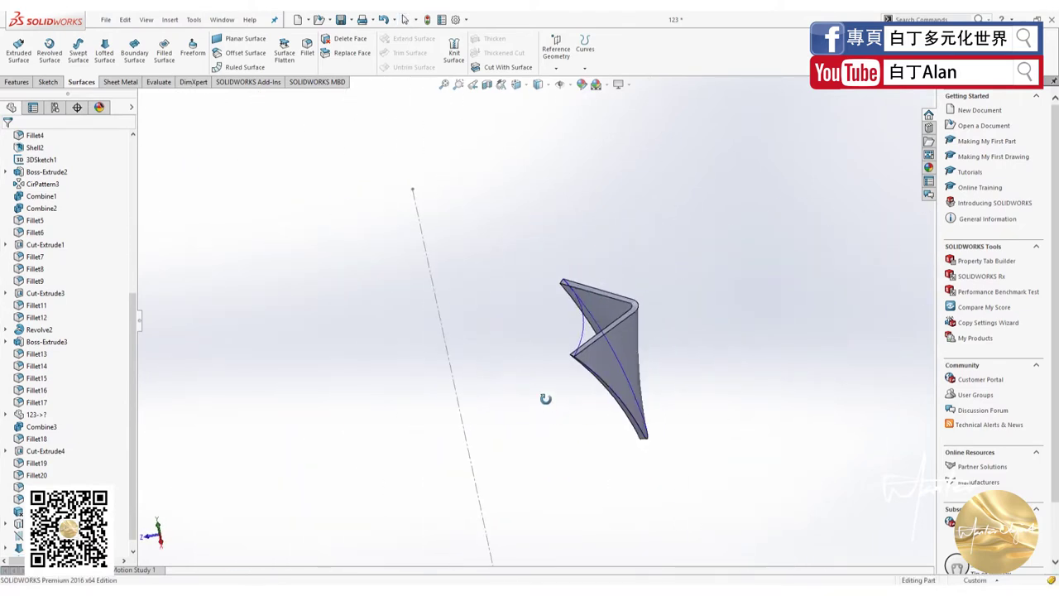
scroll(66, 496, down, 1)
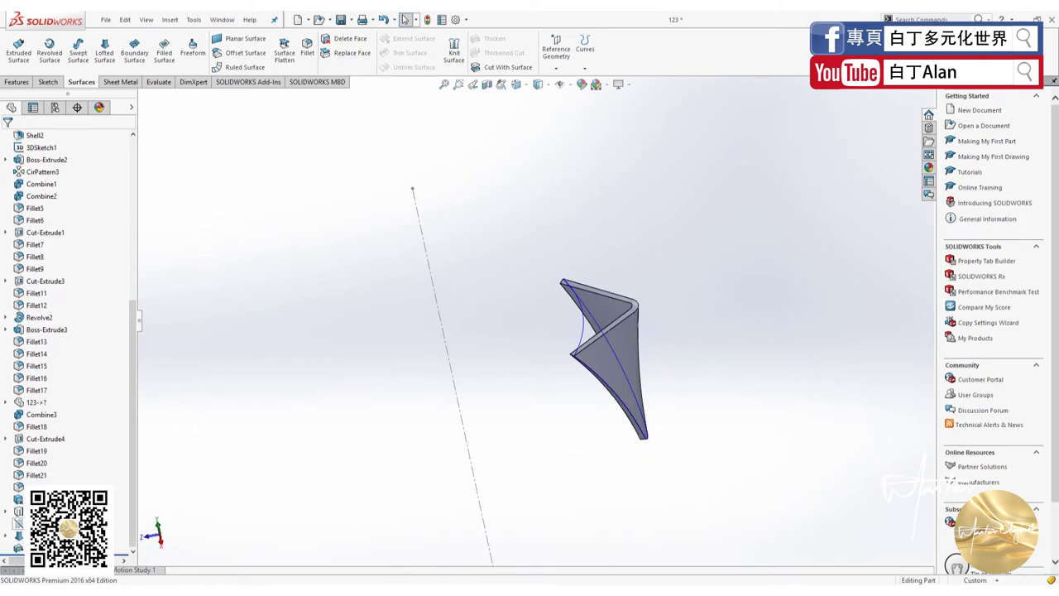
Edit Thicken2 so the 3.00mm spout wall grows toward the surface's opposite side.
right_click(21, 547)
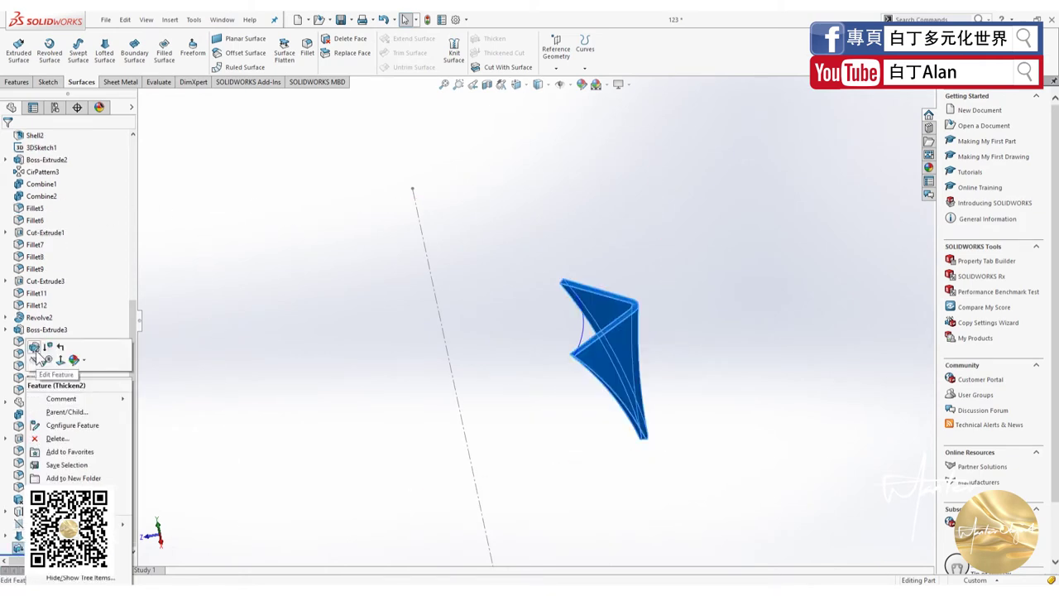
click(36, 350)
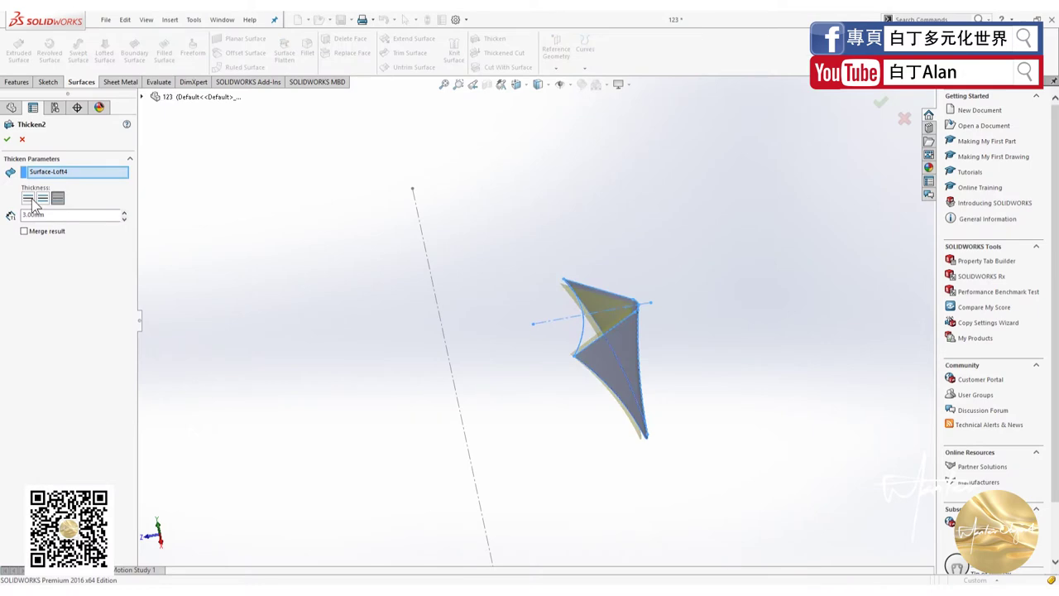
click(29, 199)
scroll(651, 328, down, 2)
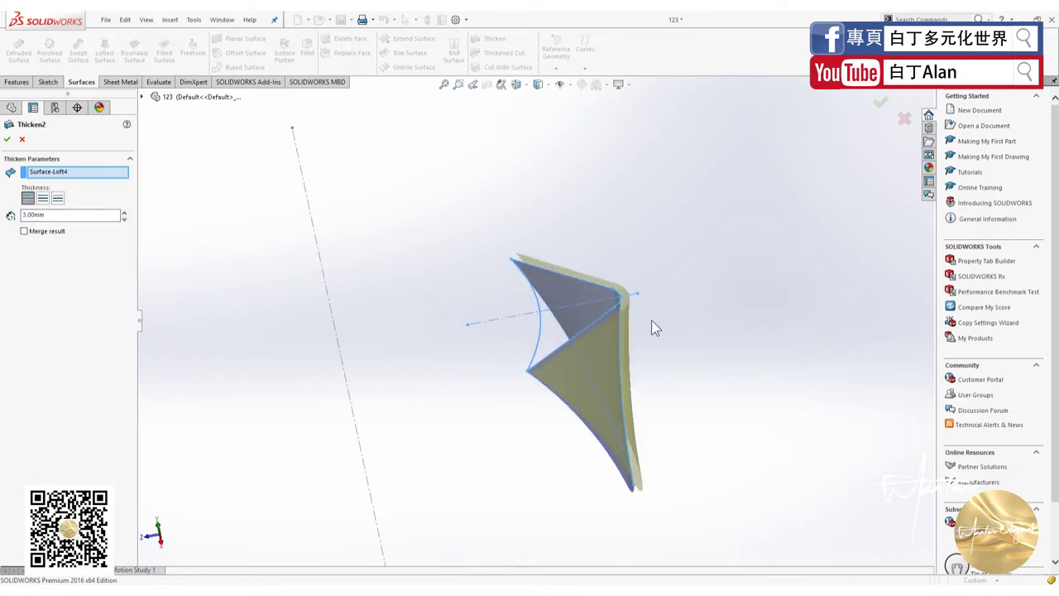
click(880, 101)
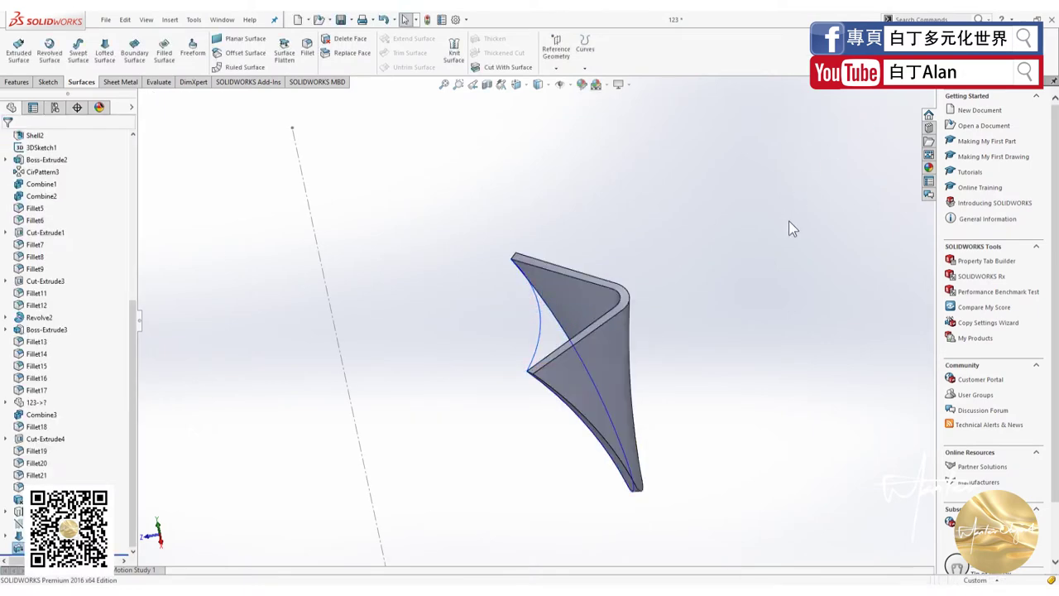
mouse_move(751, 250)
middle_down()
mouse_move(766, 262)
mouse_move(506, 336)
mouse_move(539, 367)
mouse_move(568, 350)
mouse_move(478, 403)
mouse_move(512, 356)
mouse_move(508, 339)
mouse_move(555, 330)
mouse_move(473, 350)
middle_up()
scroll(508, 340, down, 3)
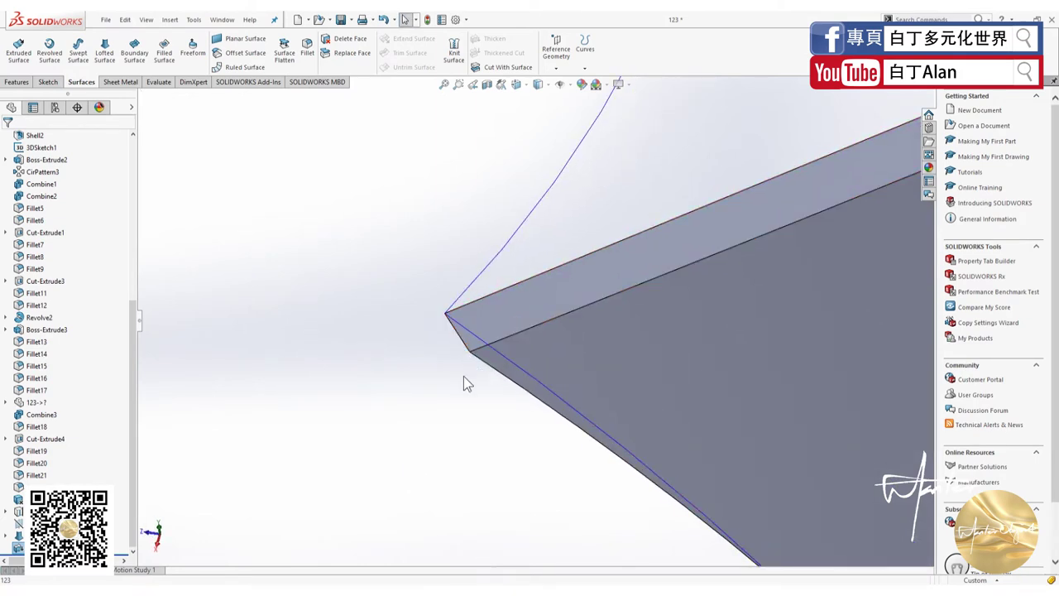
scroll(472, 354, up, 3)
scroll(524, 347, up, 3)
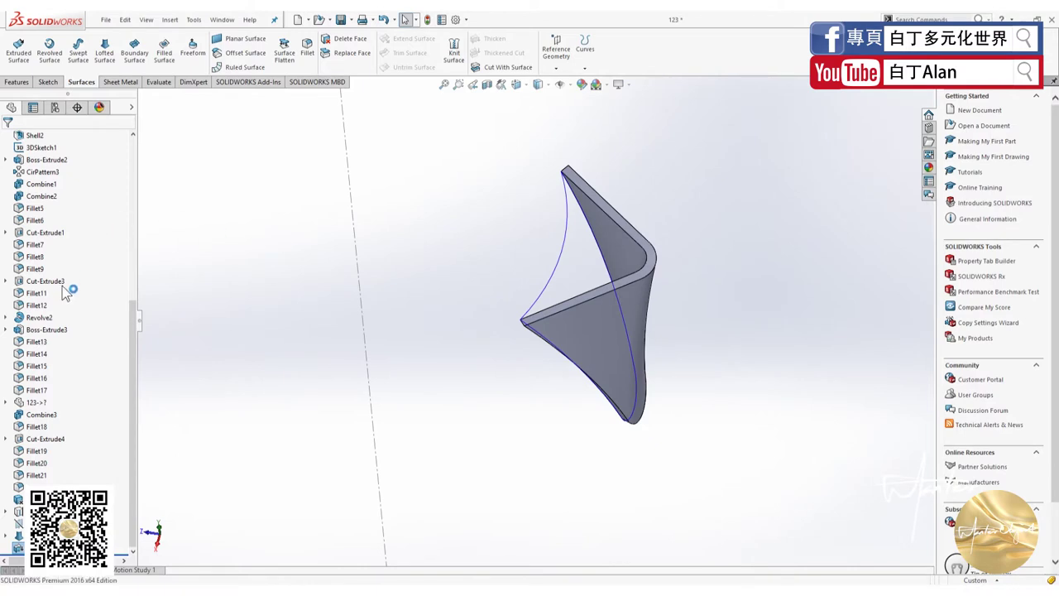
scroll(71, 290, up, 5)
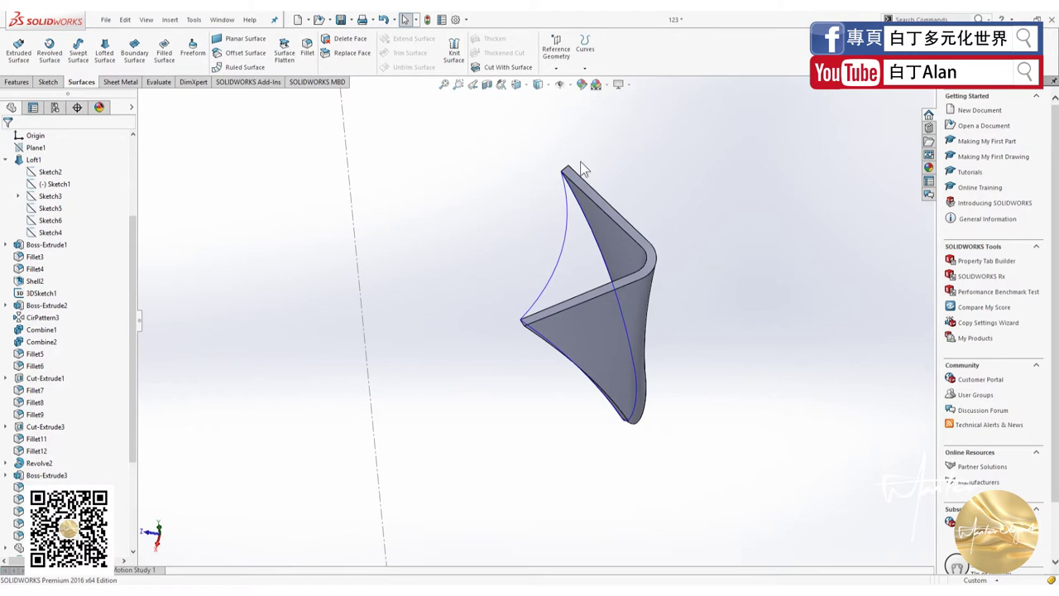
scroll(581, 169, down, 2)
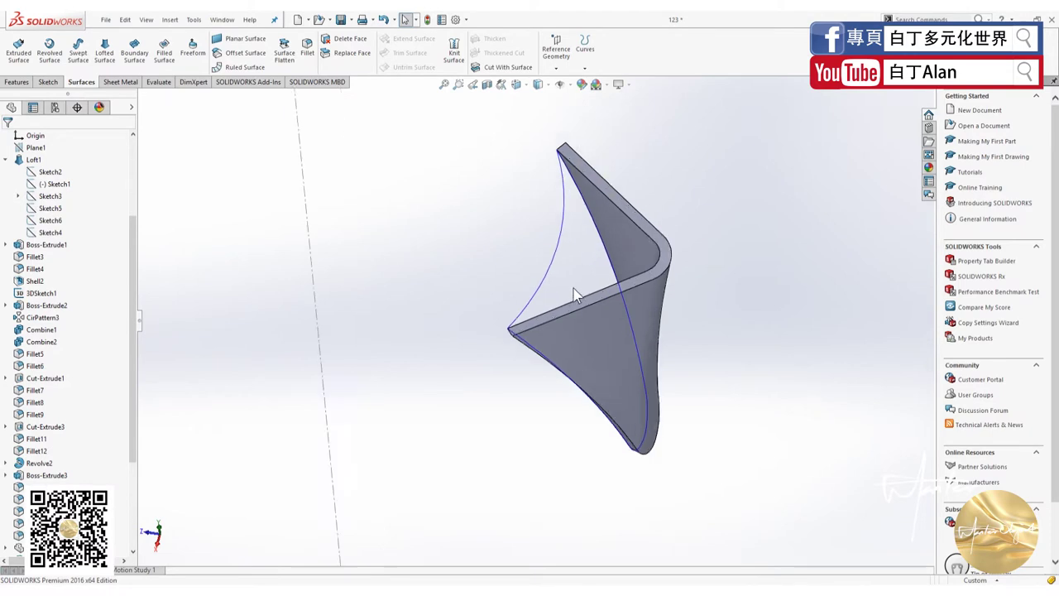
scroll(584, 307, down, 2)
scroll(543, 331, down, 2)
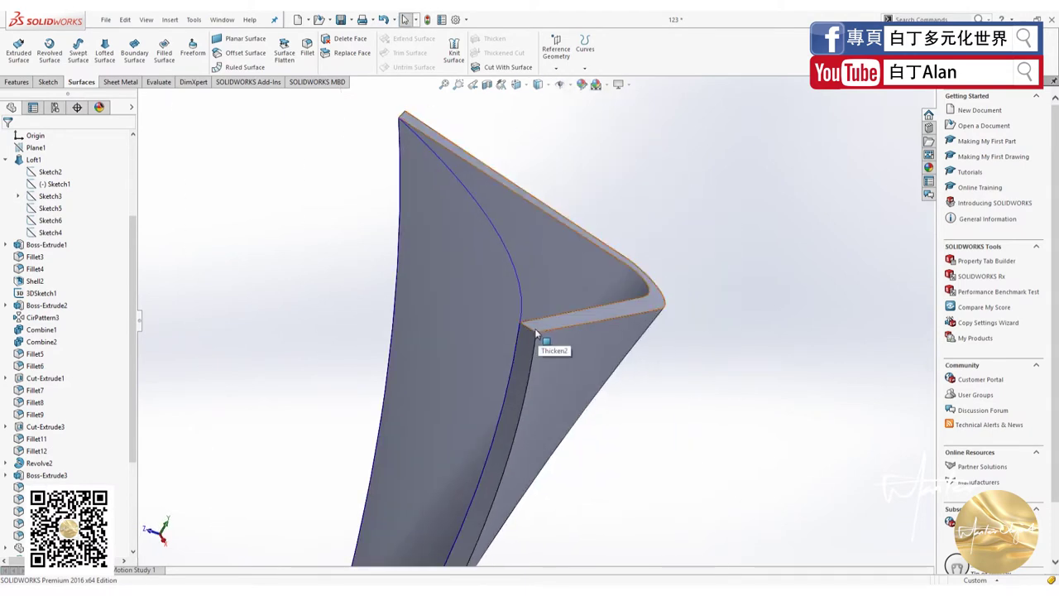
mouse_move(536, 335)
middle_down()
mouse_move(509, 456)
mouse_move(478, 323)
middle_up()
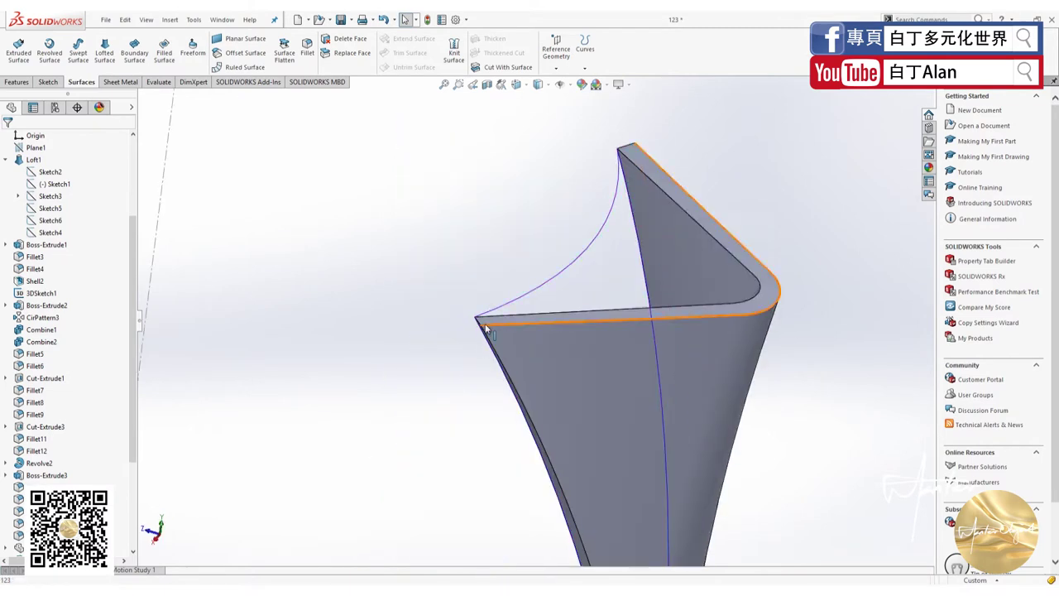
scroll(477, 343, down, 2)
scroll(480, 331, down, 1)
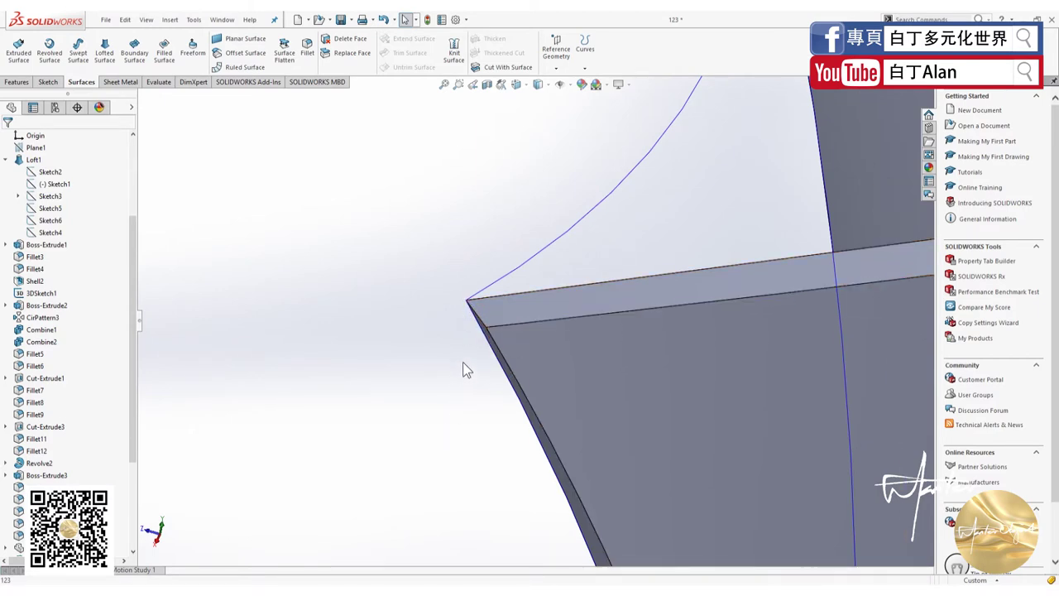
click(489, 330)
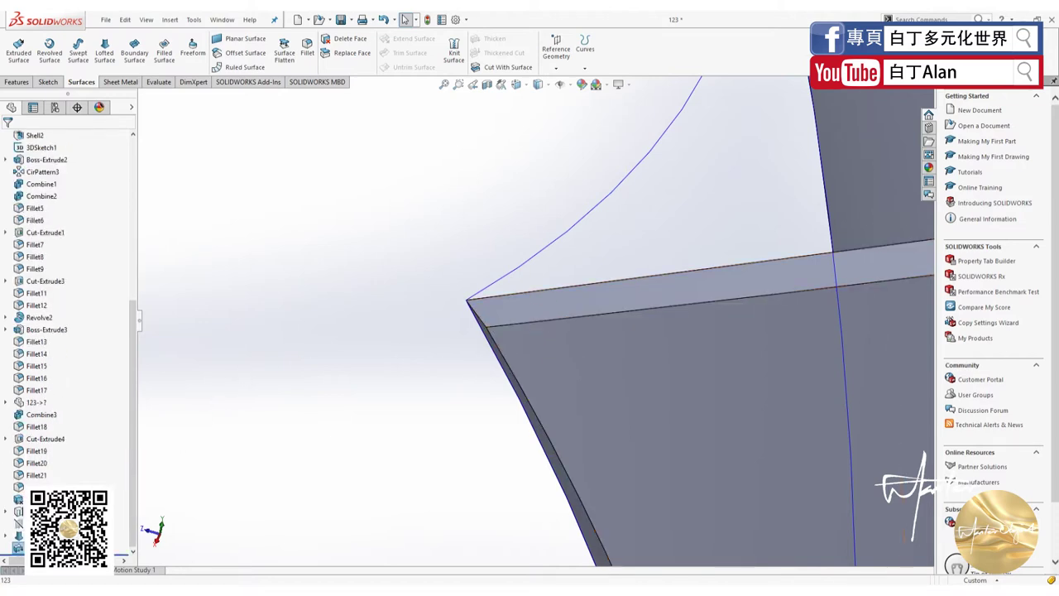
right_click(41, 523)
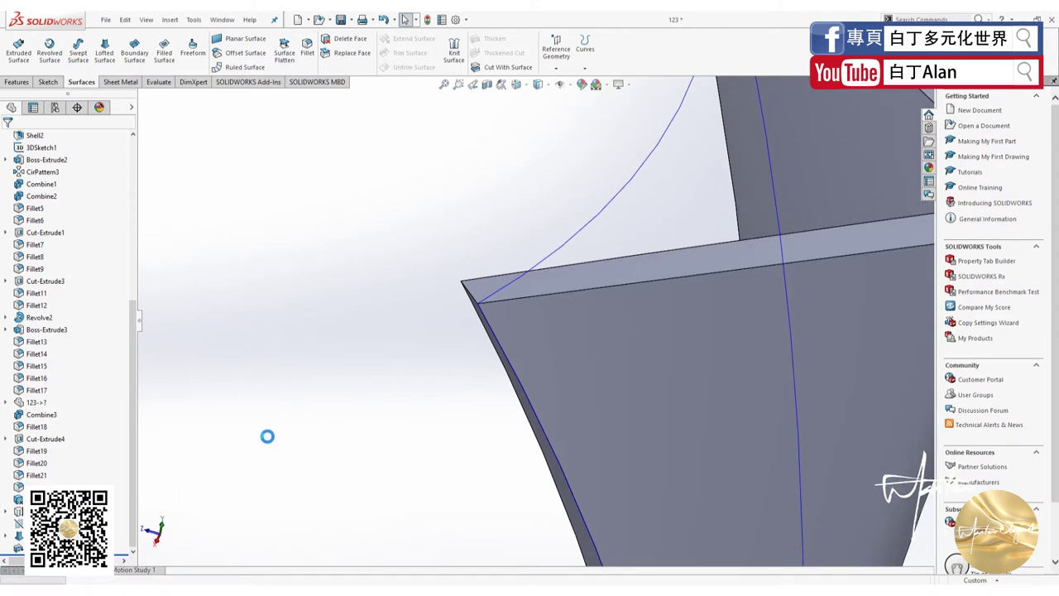
Undo the thickening, show the Fillet3 kettle body again, and restart Thicken with Merge result.
key(f)
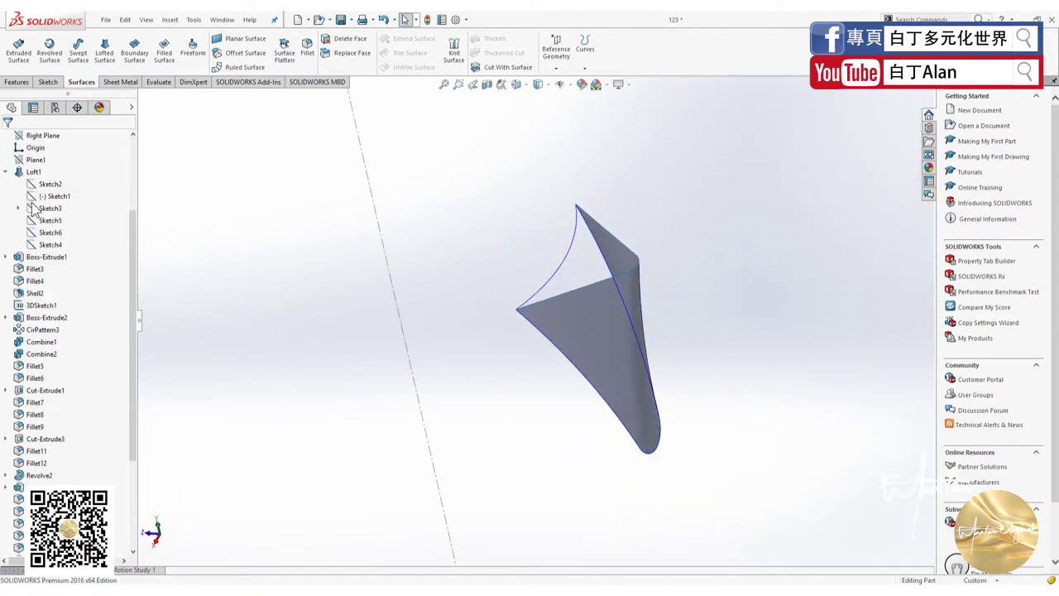
scroll(37, 211, up, 5)
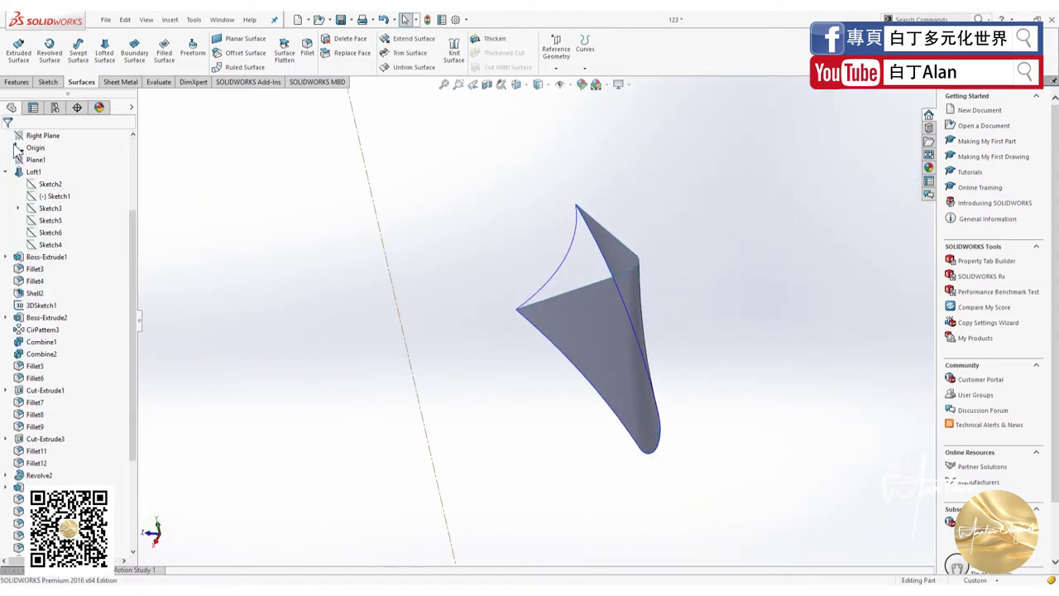
scroll(38, 240, up, 3)
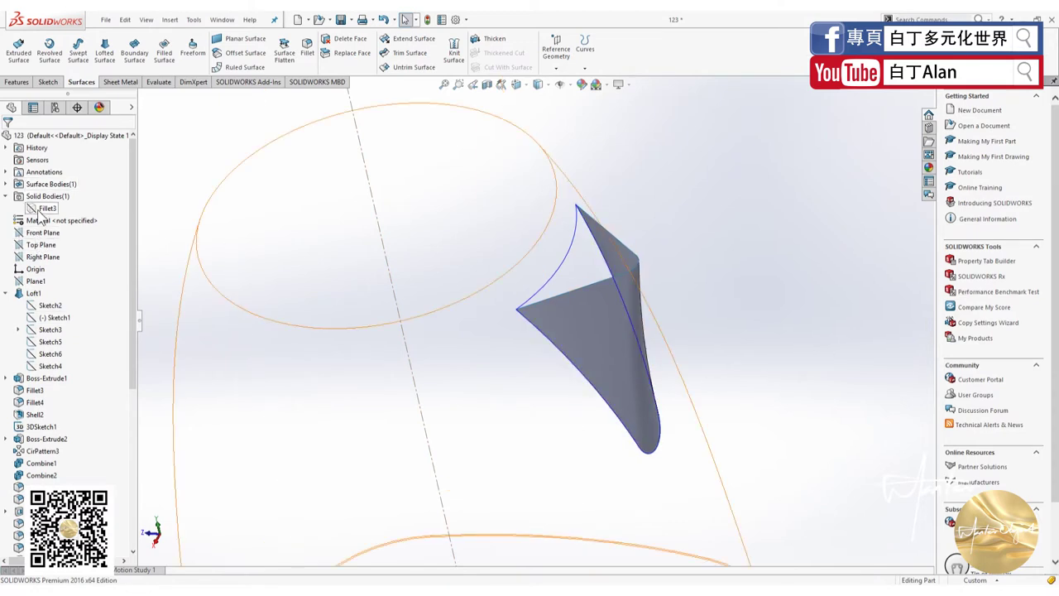
right_click(46, 208)
click(45, 192)
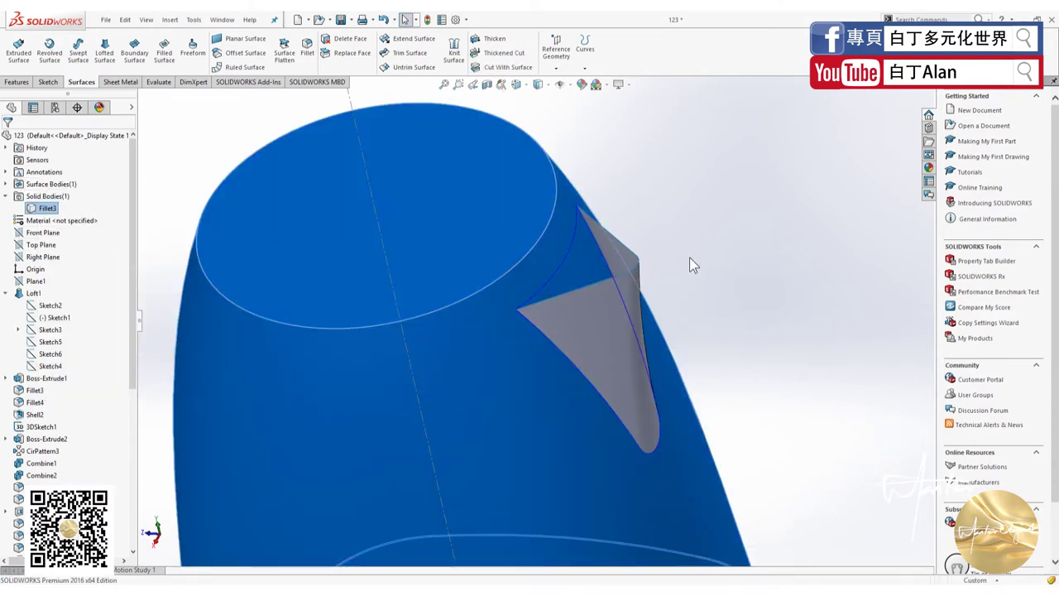
click(670, 262)
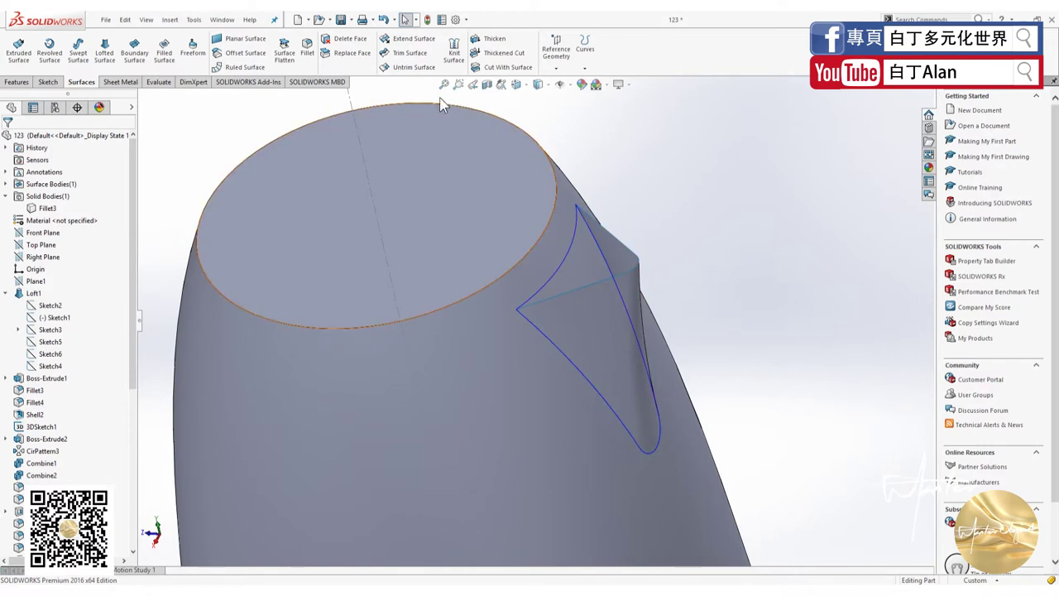
click(495, 39)
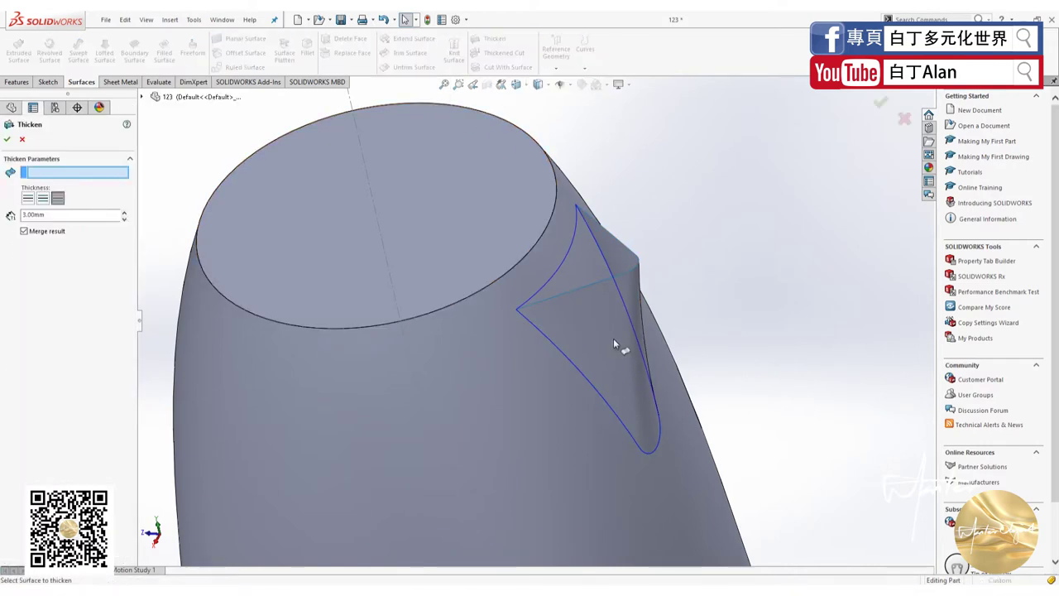
Thicken Surface-Loft4 by 3.00mm, merged into the kettle body.
click(574, 314)
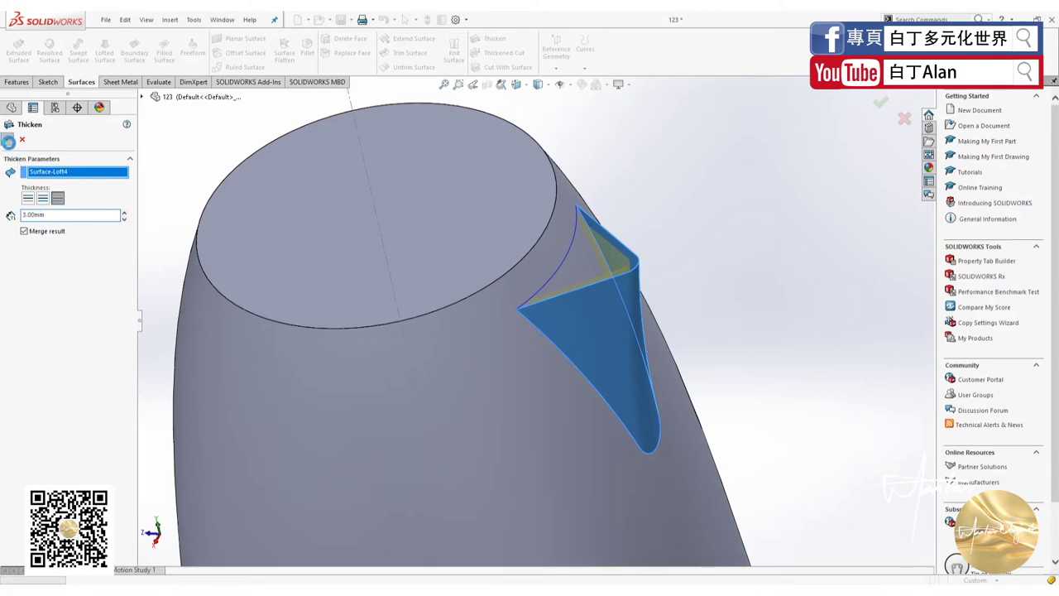
click(8, 142)
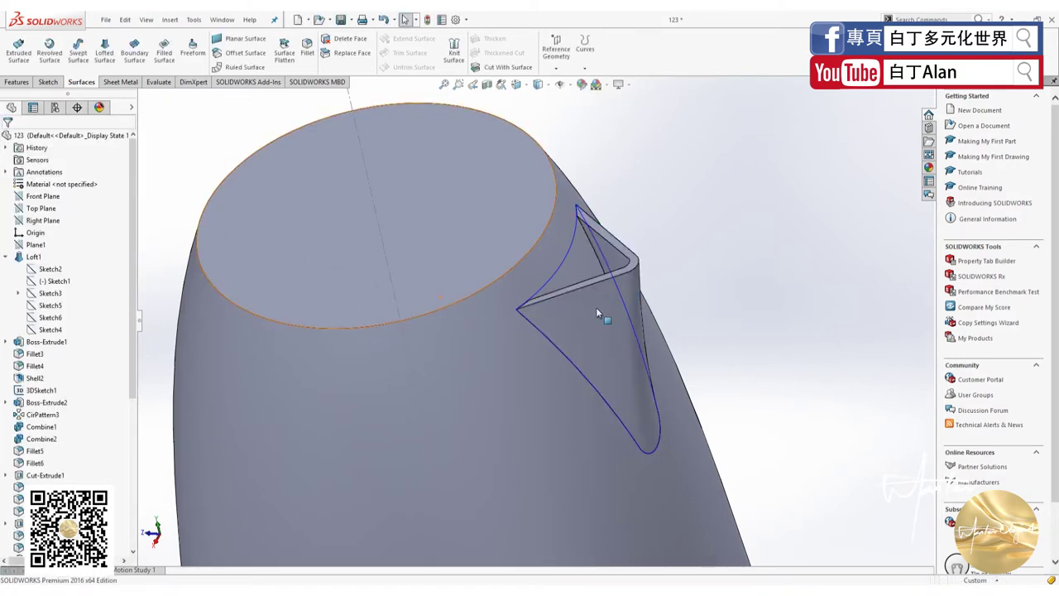
mouse_move(596, 307)
middle_down()
mouse_move(581, 259)
mouse_move(598, 331)
mouse_move(567, 208)
mouse_move(573, 285)
mouse_move(580, 233)
middle_up()
Orbit and zoom around the kettle to inspect the merged spout wall.
scroll(551, 290, down, 3)
mouse_move(523, 211)
middle_down()
mouse_move(456, 312)
mouse_move(473, 326)
mouse_move(482, 303)
mouse_move(506, 349)
middle_up()
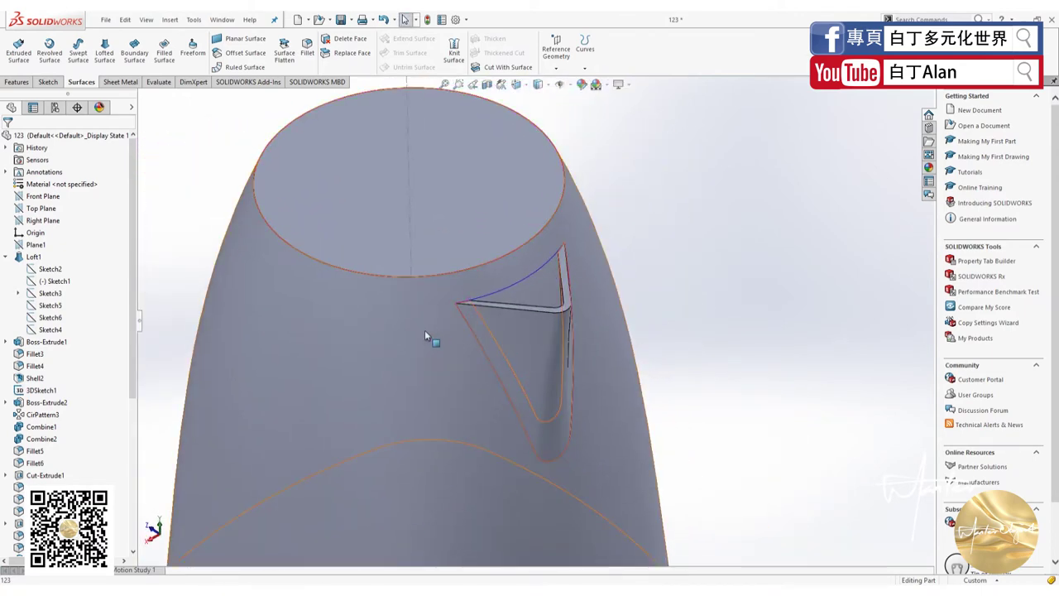
scroll(422, 331, up, 2)
scroll(422, 331, up, 2)
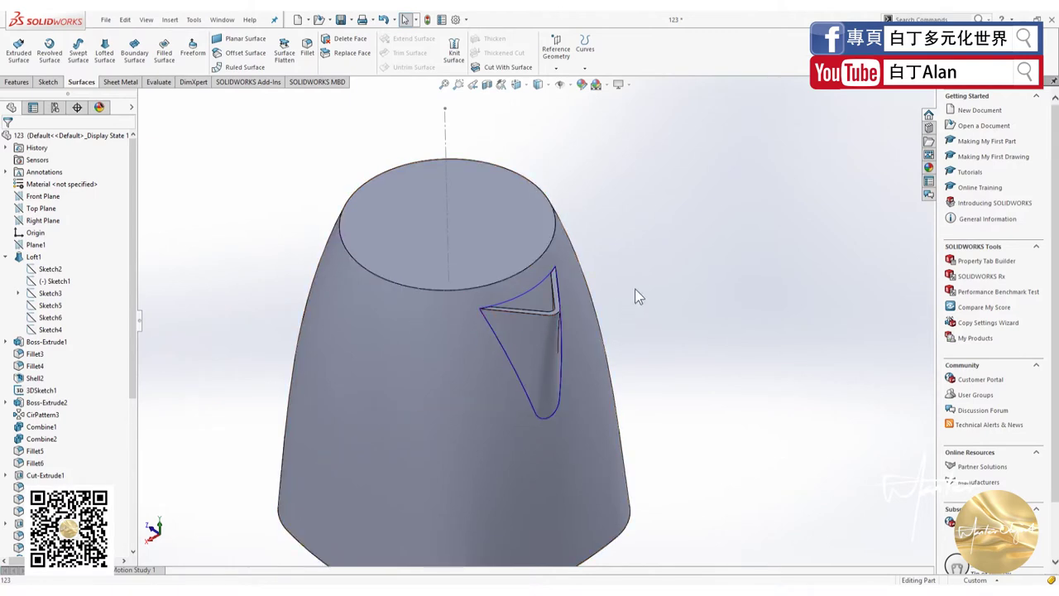
mouse_move(634, 288)
middle_down()
mouse_move(667, 255)
mouse_move(653, 273)
middle_up()
scroll(55, 459, down, 7)
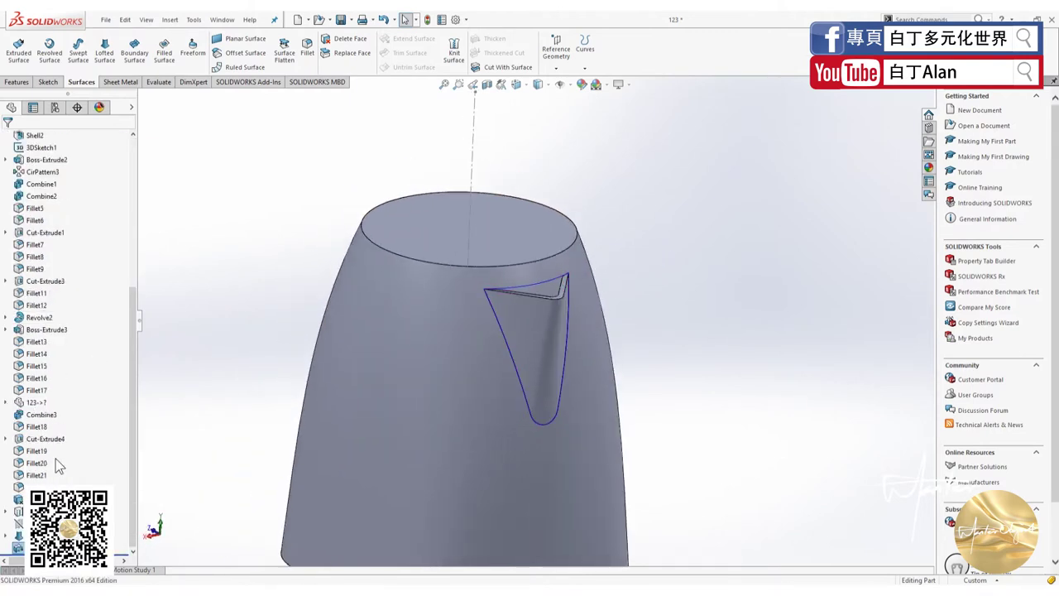
scroll(55, 439, up, 7)
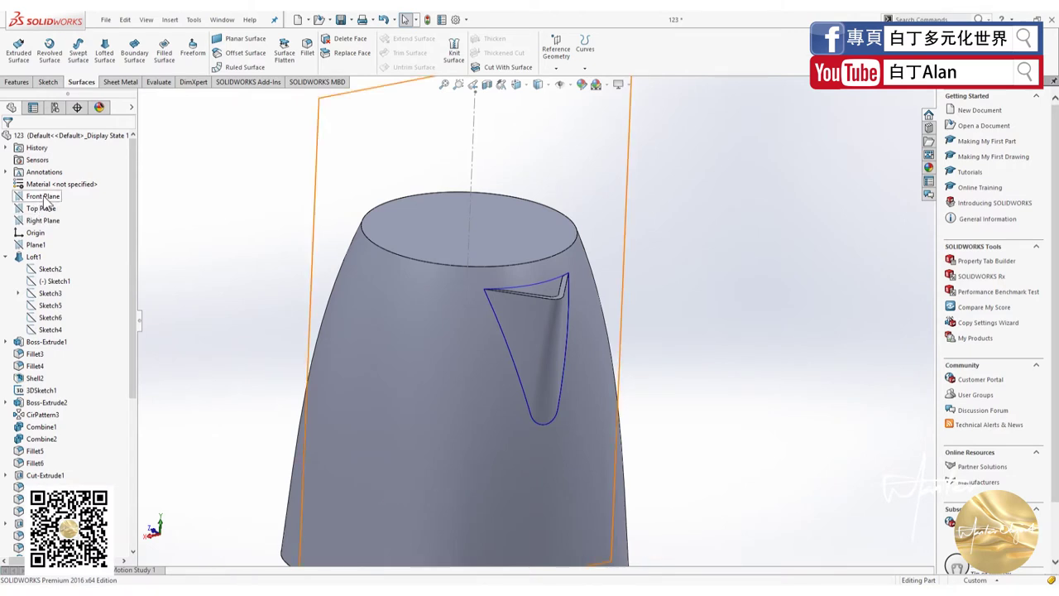
Select Front Plane and set the view normal to it, looking from the back.
click(43, 197)
key(ctrl+8)
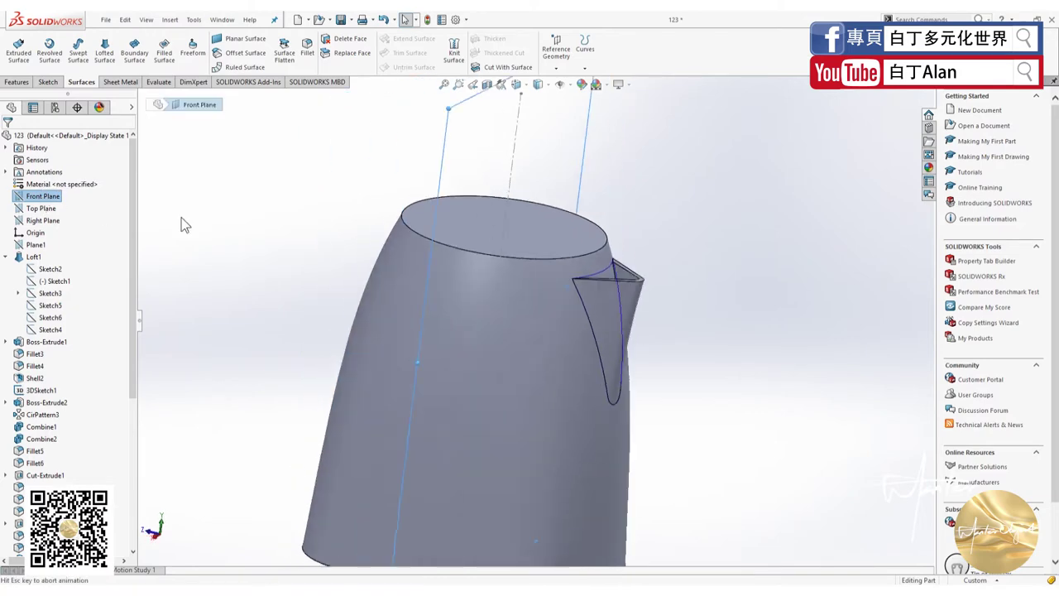
key(ctrl+8)
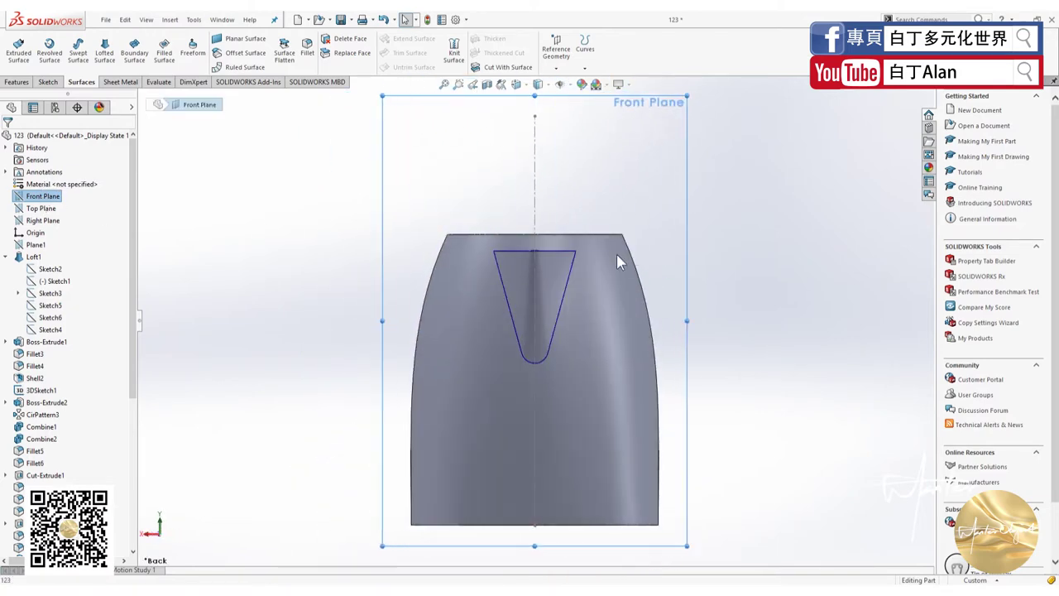
scroll(616, 254, down, 2)
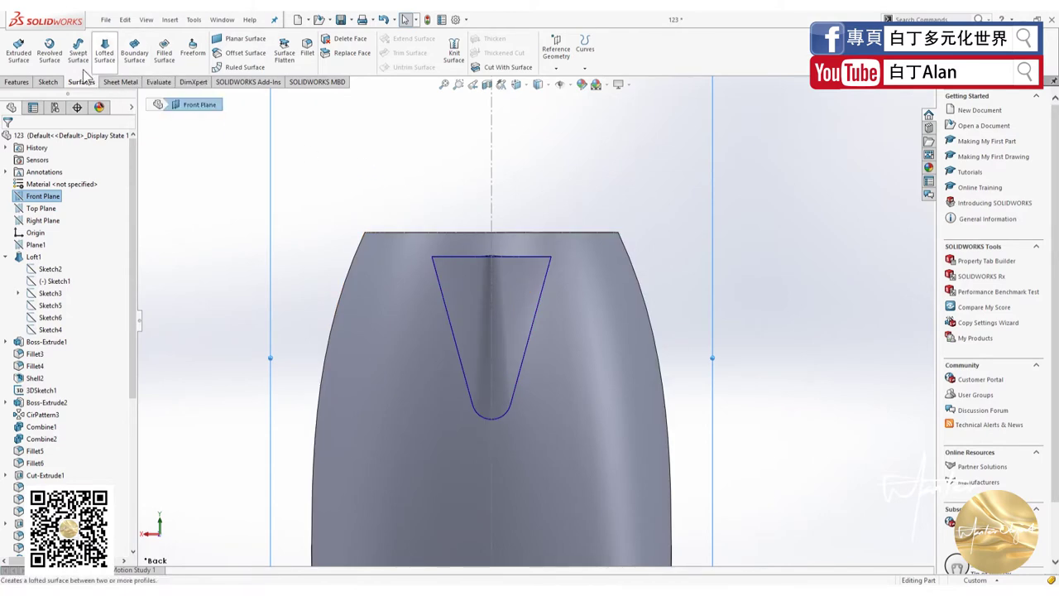
Open and exit an empty sketch, then start a new sketch.
click(48, 82)
click(17, 48)
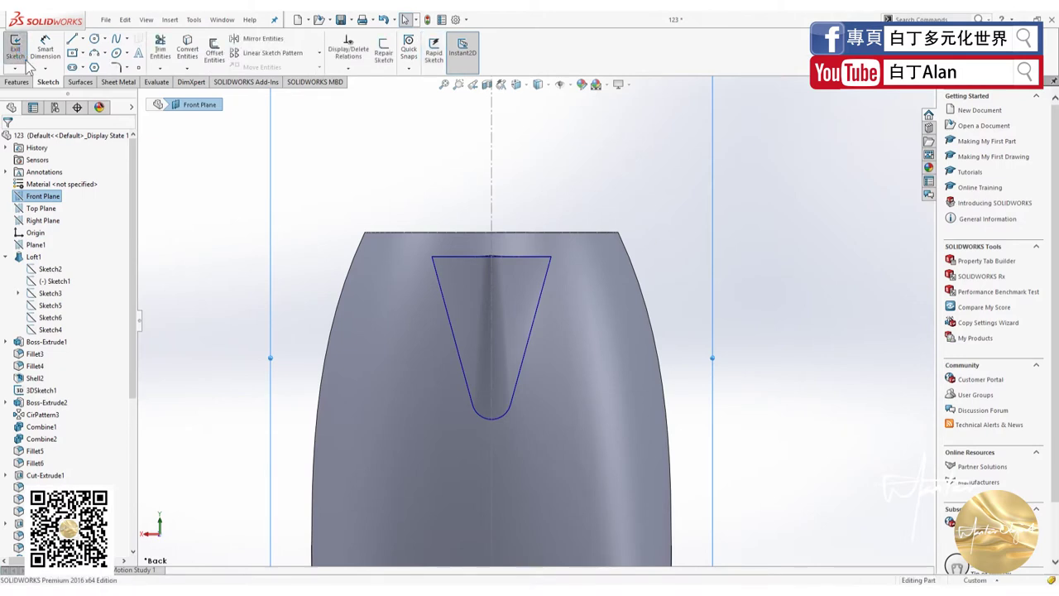
click(23, 55)
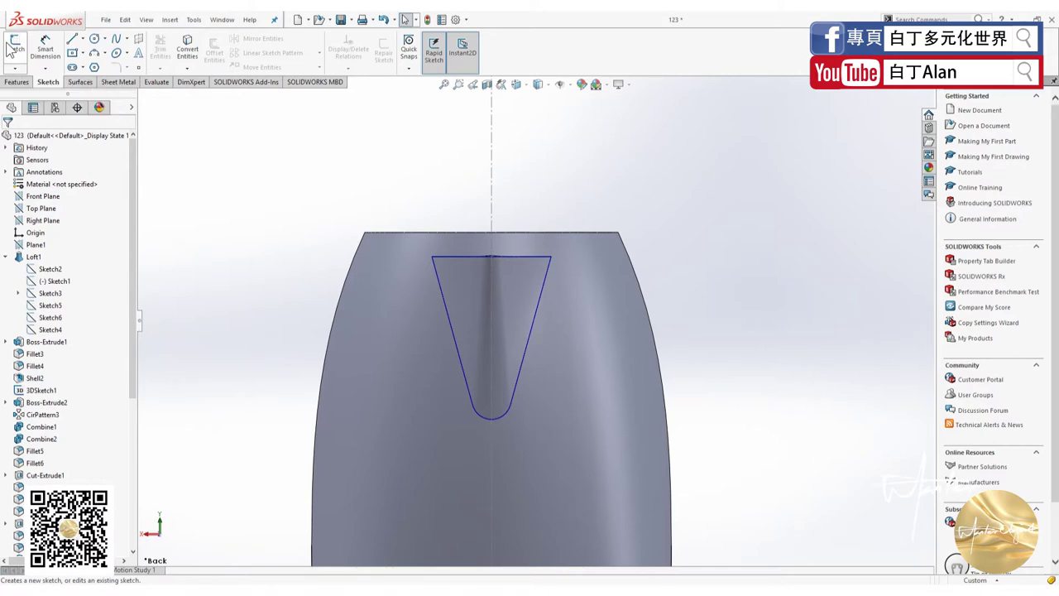
click(10, 48)
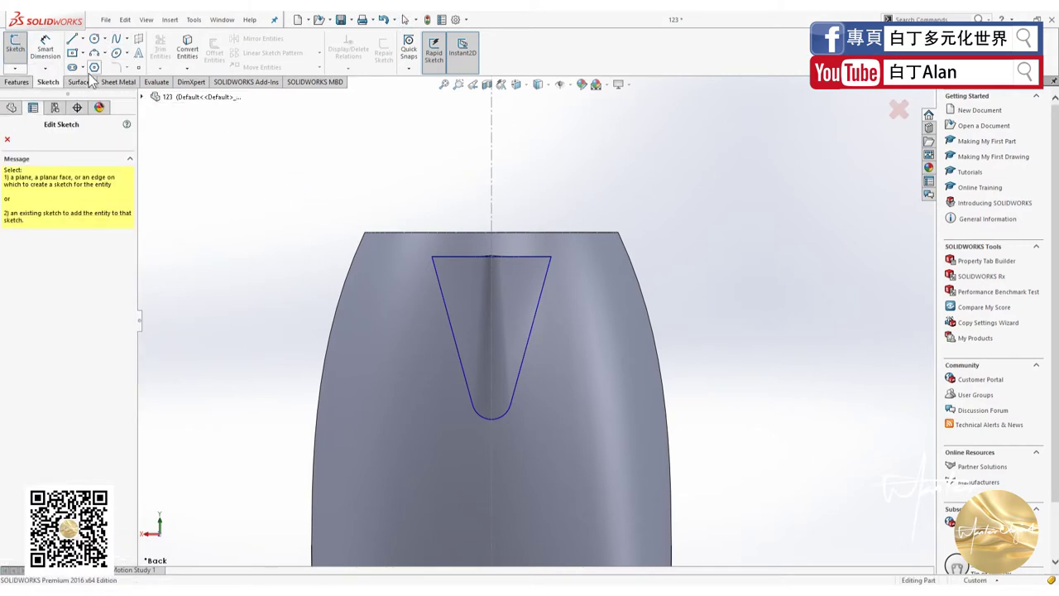
Start the sketch on Front Plane and select the spout outline edges for an outward offset.
click(142, 97)
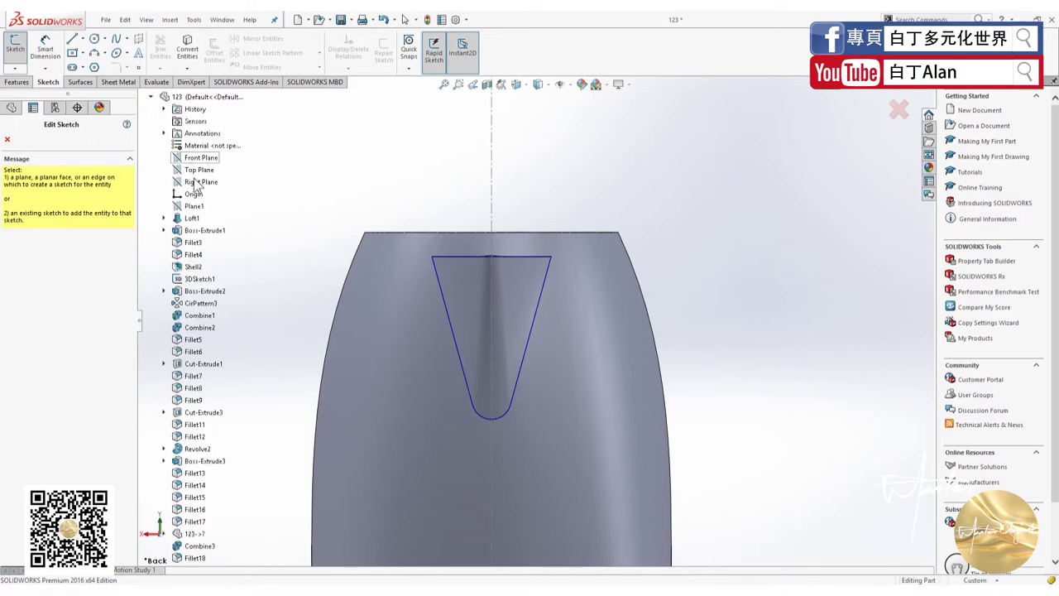
click(201, 157)
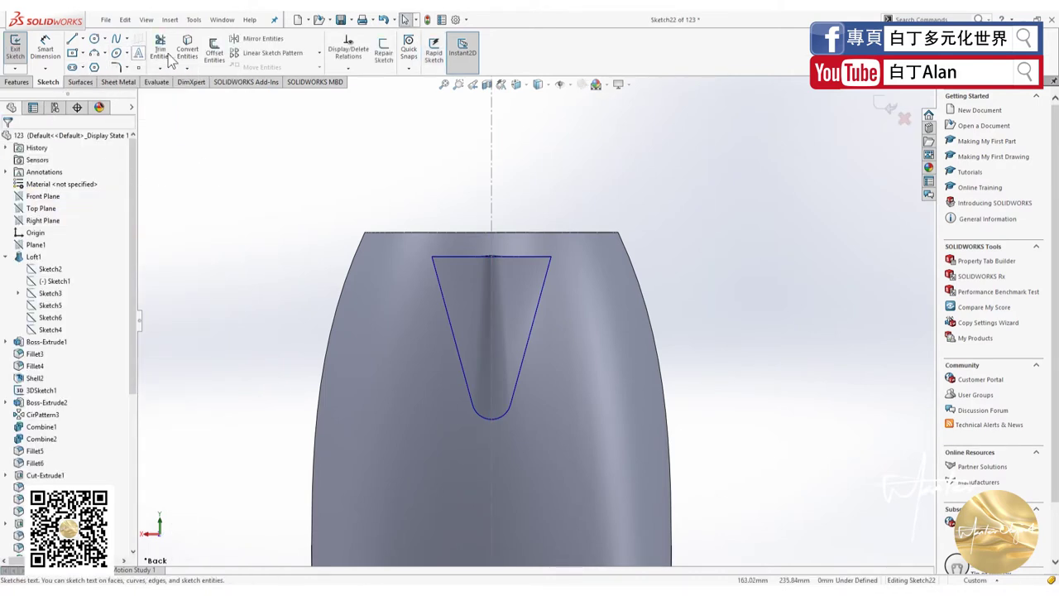
click(215, 49)
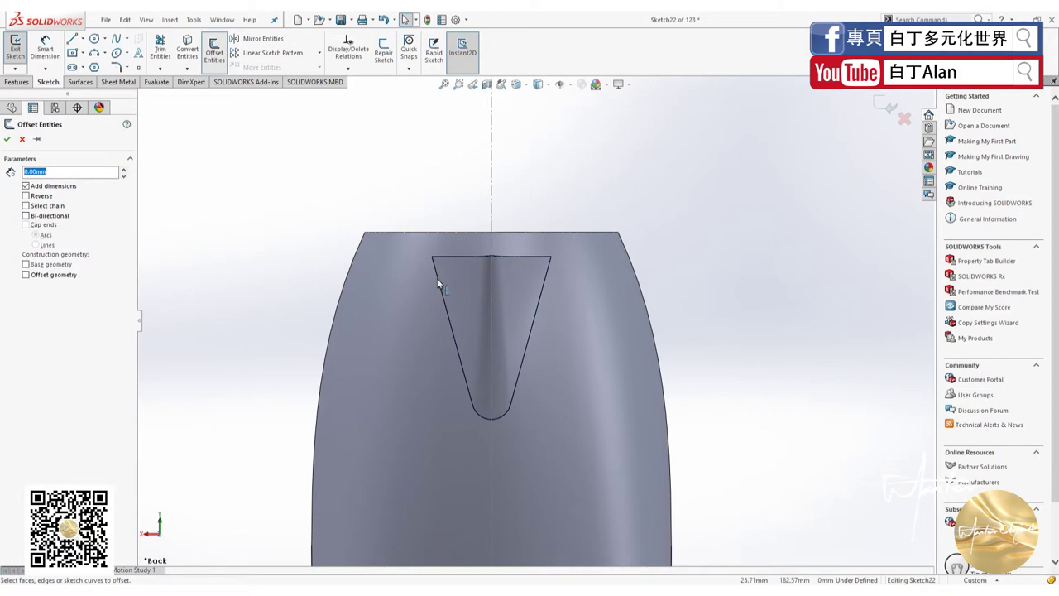
click(437, 278)
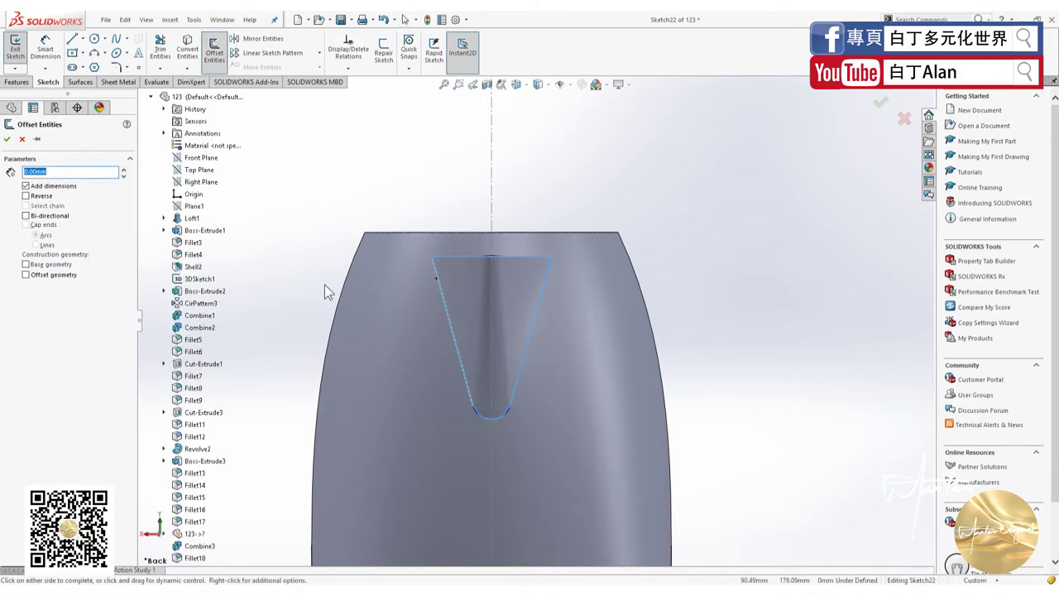
click(478, 413)
click(515, 383)
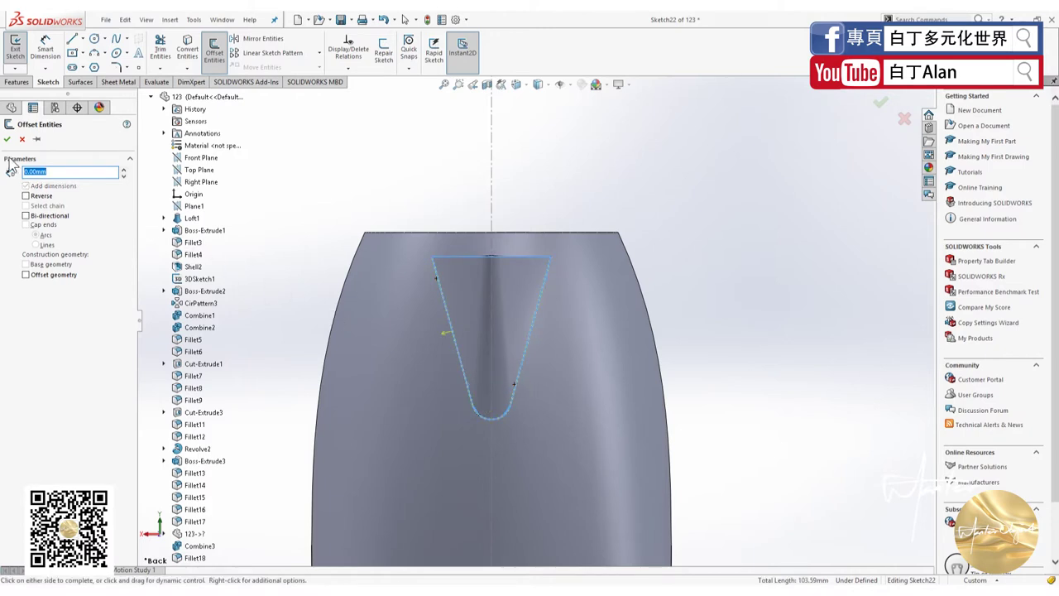
click(26, 196)
Set the offset distance to 3 mm and confirm the outward spout outline copy.
text(1)
key(Return)
key(BackSpace)
text(3)
key(Return)
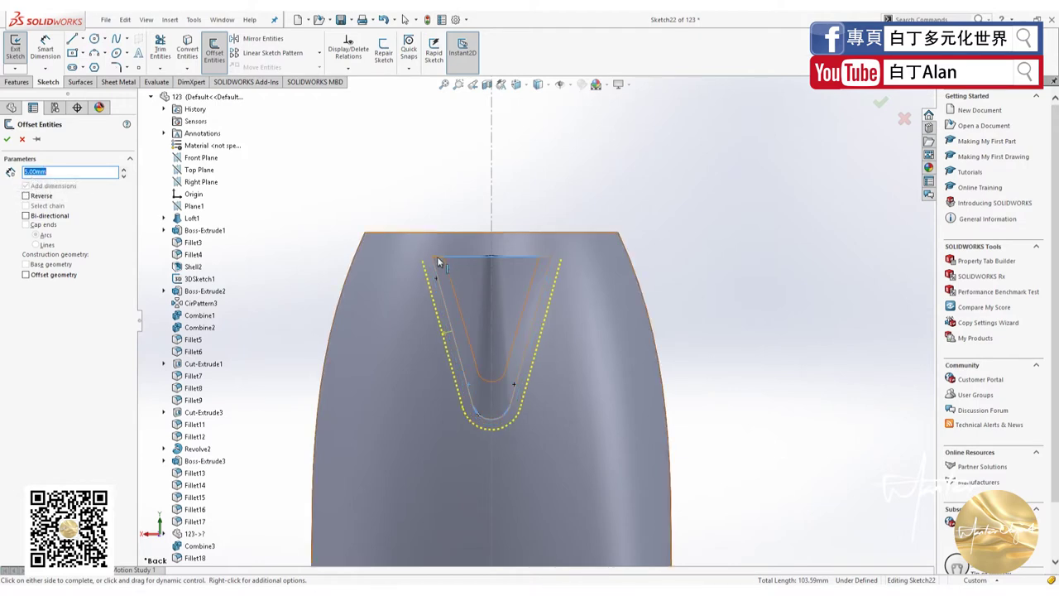
click(452, 263)
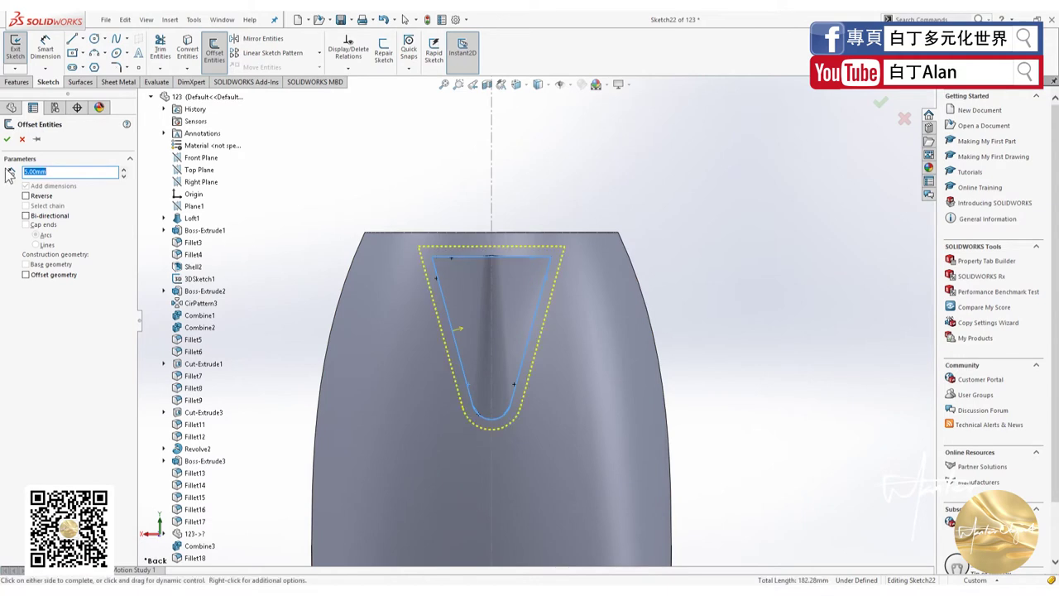
click(7, 139)
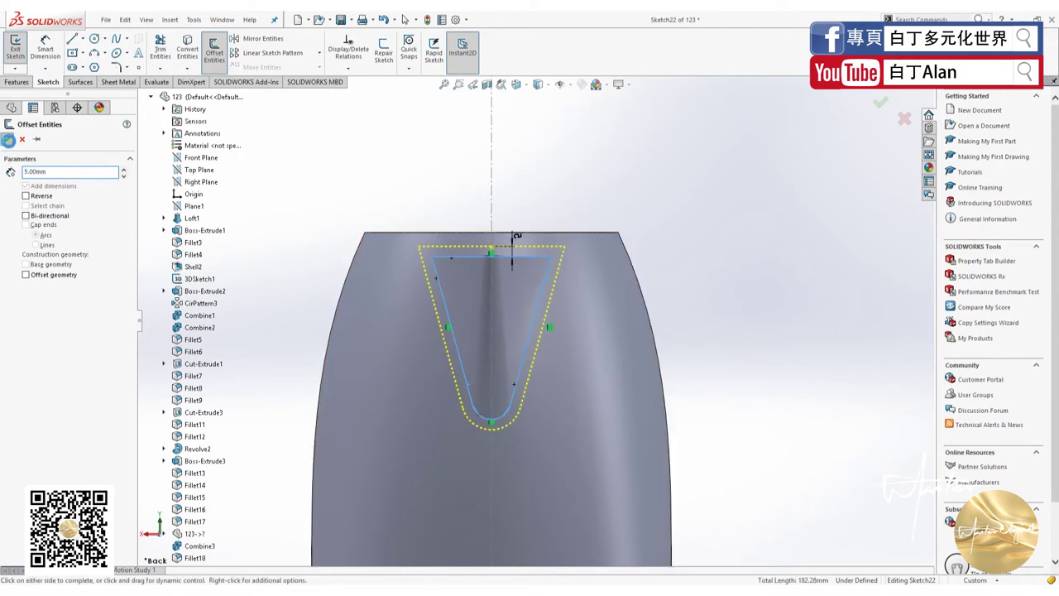
Draw a horizontal line about 172.77mm long across the top of the spout.
click(72, 38)
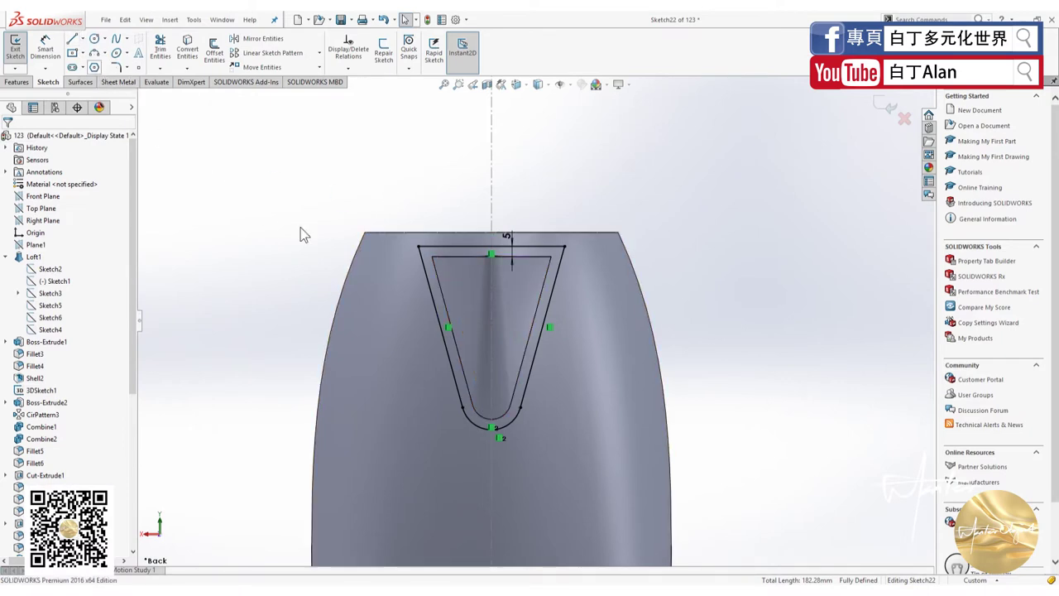
click(72, 39)
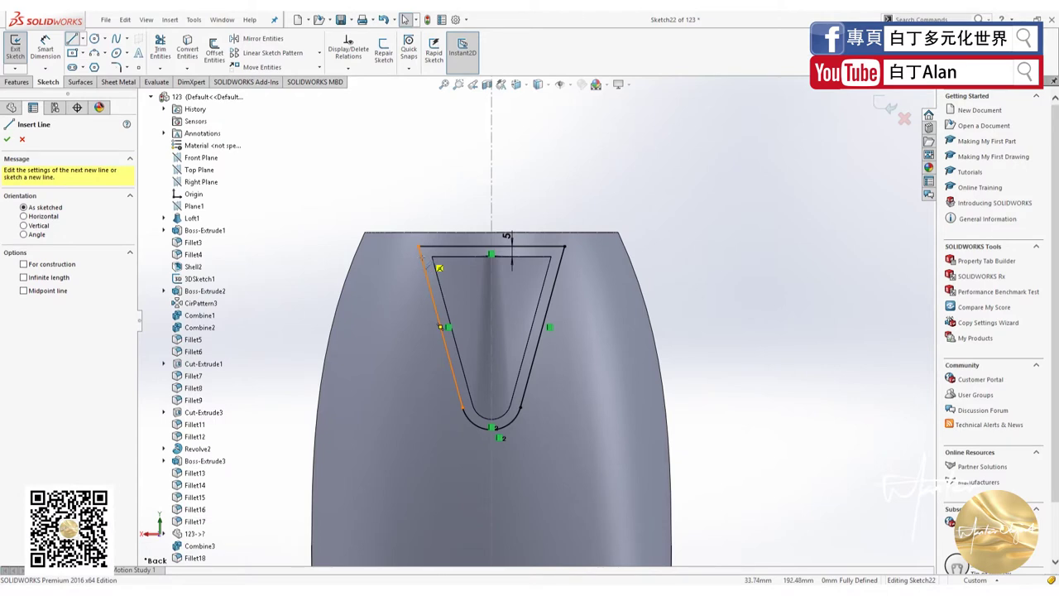
click(439, 267)
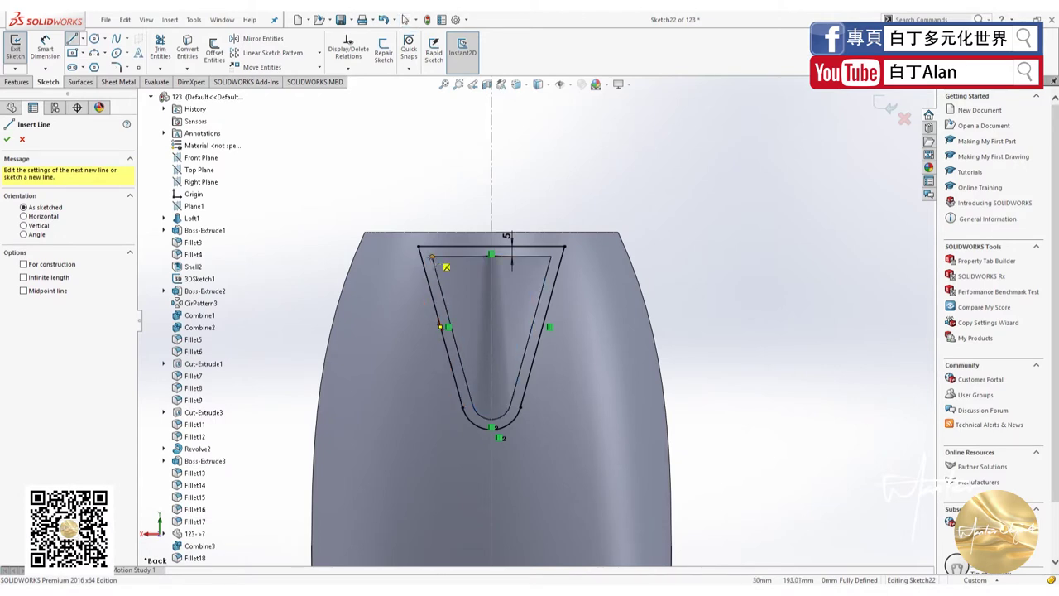
click(346, 260)
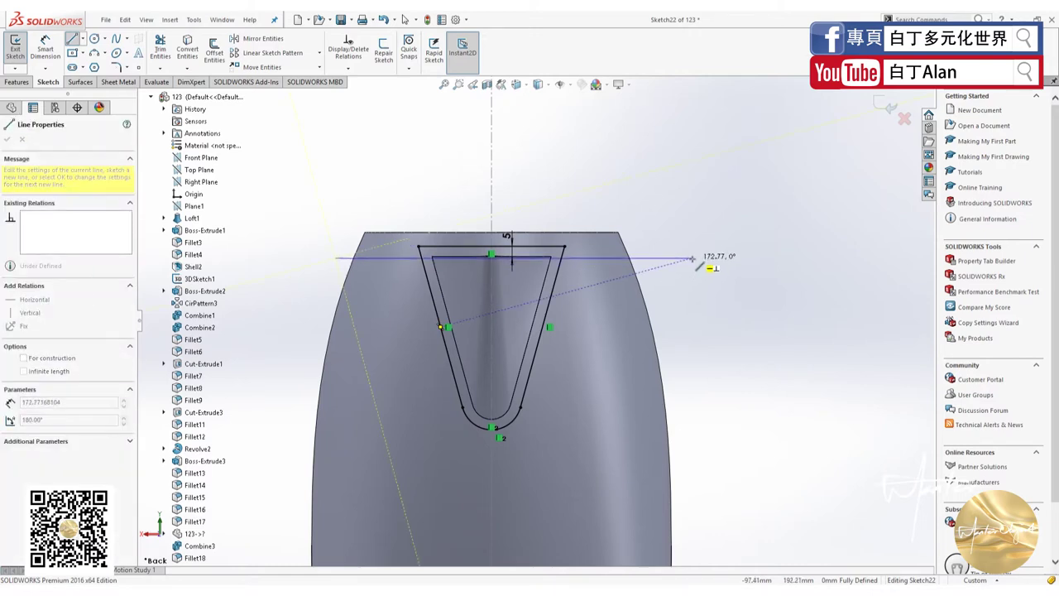
click(691, 258)
key(Escape)
scroll(432, 265, down, 3)
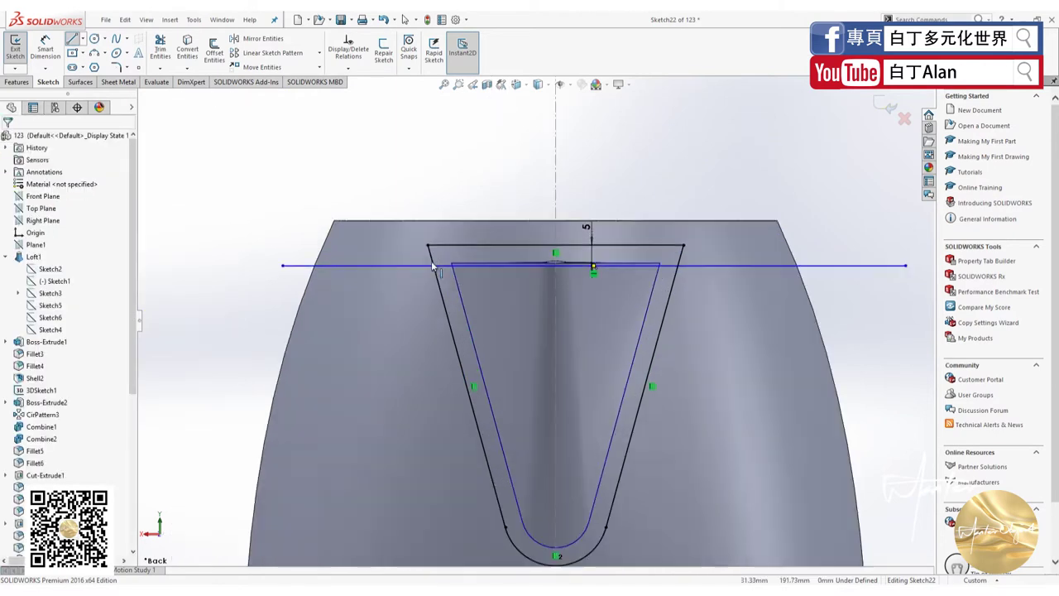
key(Escape)
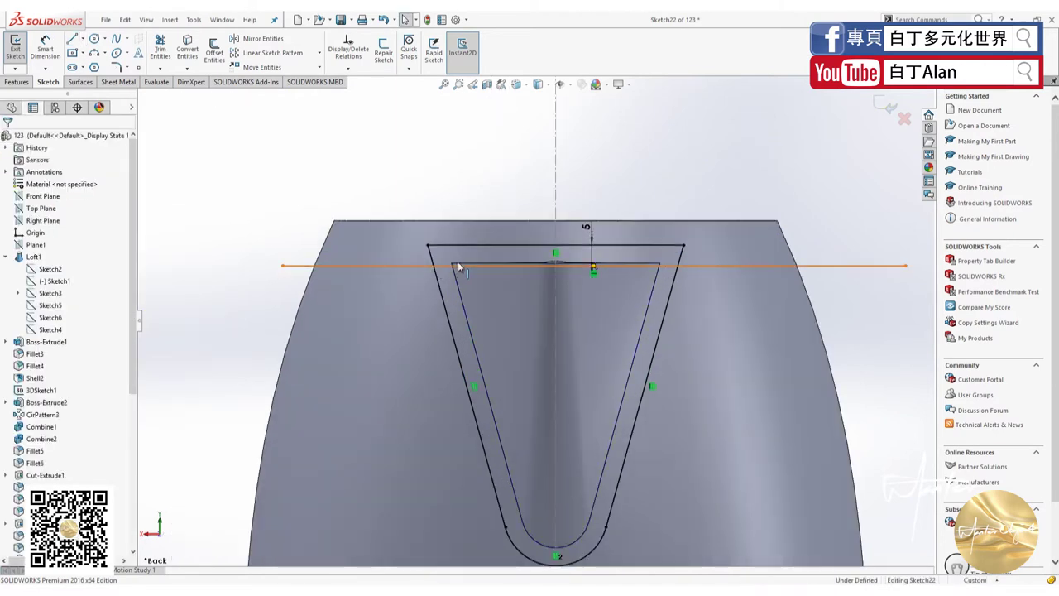
Make the new line collinear with the spout's inner top edge.
click(458, 263)
ctrl+click(458, 263)
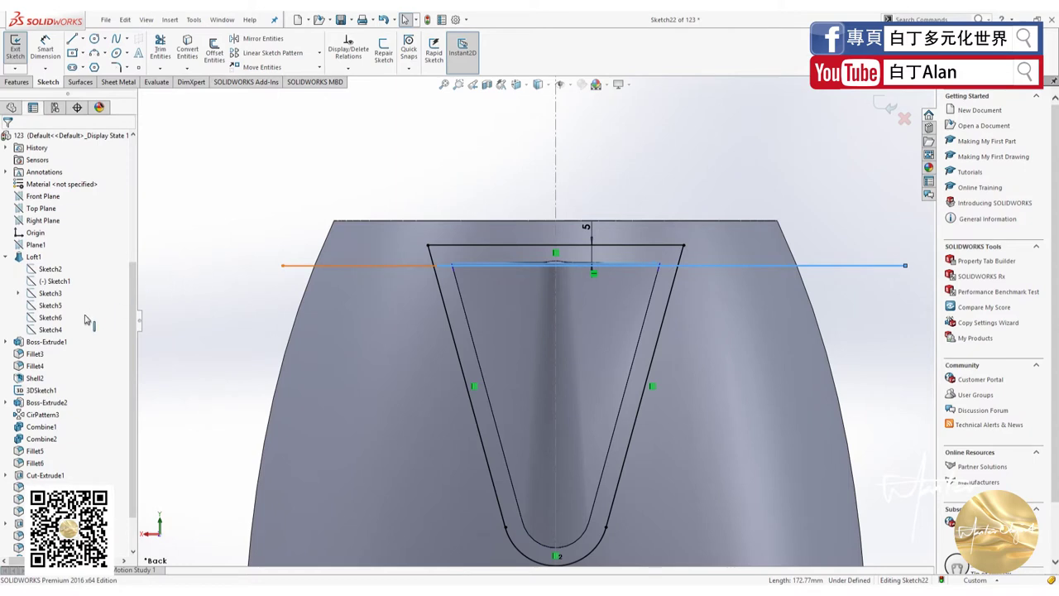
click(18, 251)
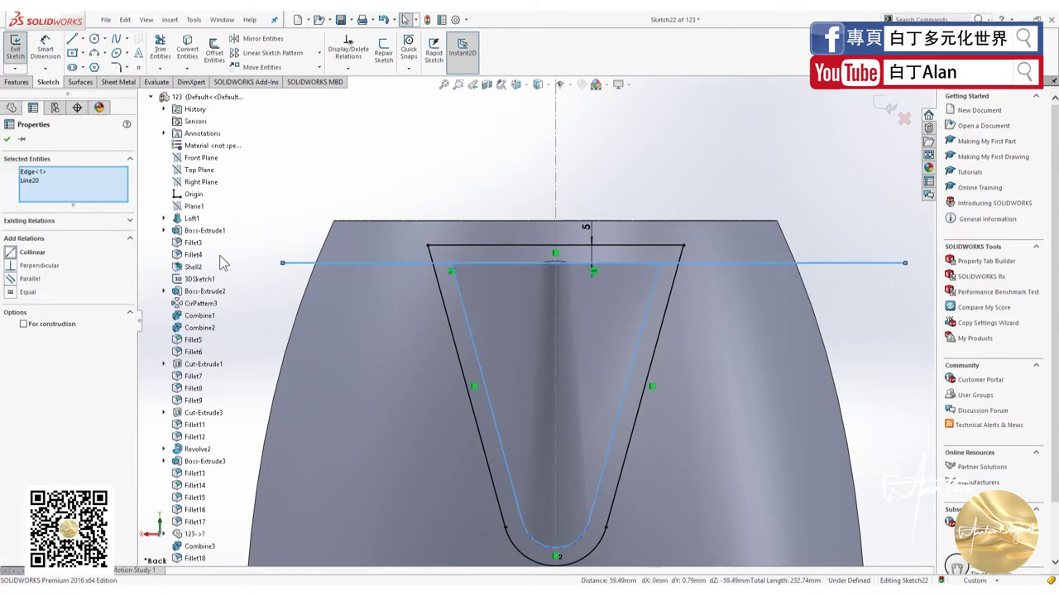
click(358, 196)
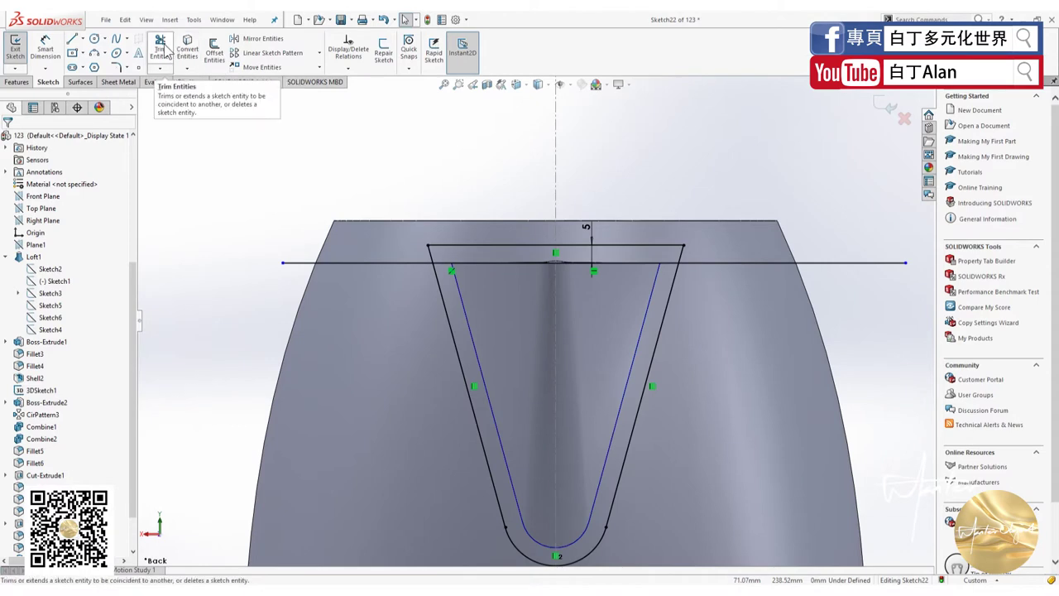
Power-trim the unwanted top line segment and stray ends from the spout outline.
click(166, 50)
mouse_move(467, 231)
mouse_down()
mouse_move(434, 259)
mouse_move(377, 269)
mouse_up()
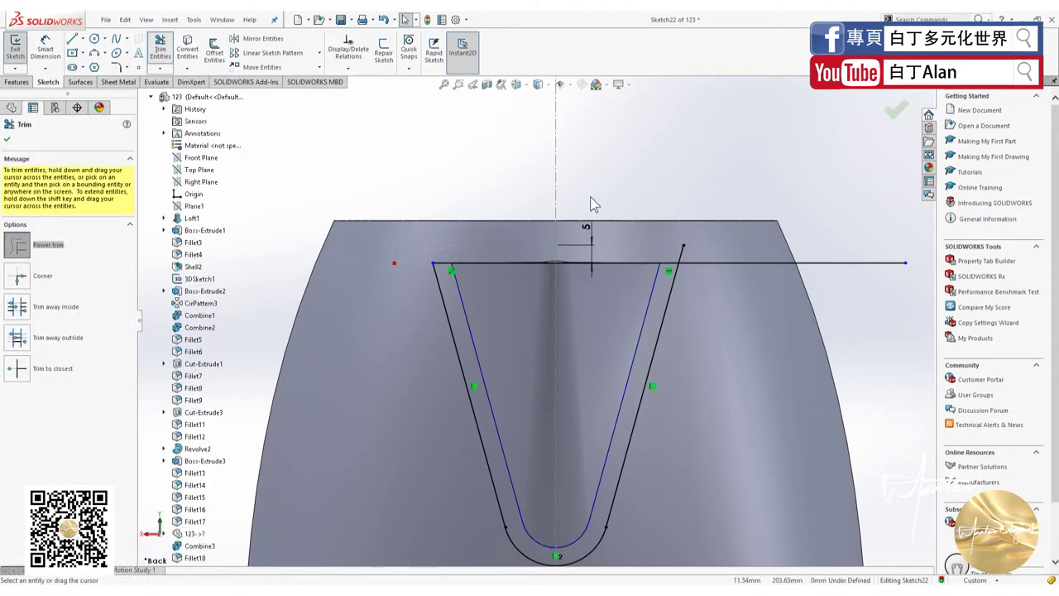
drag(703, 246, 781, 271)
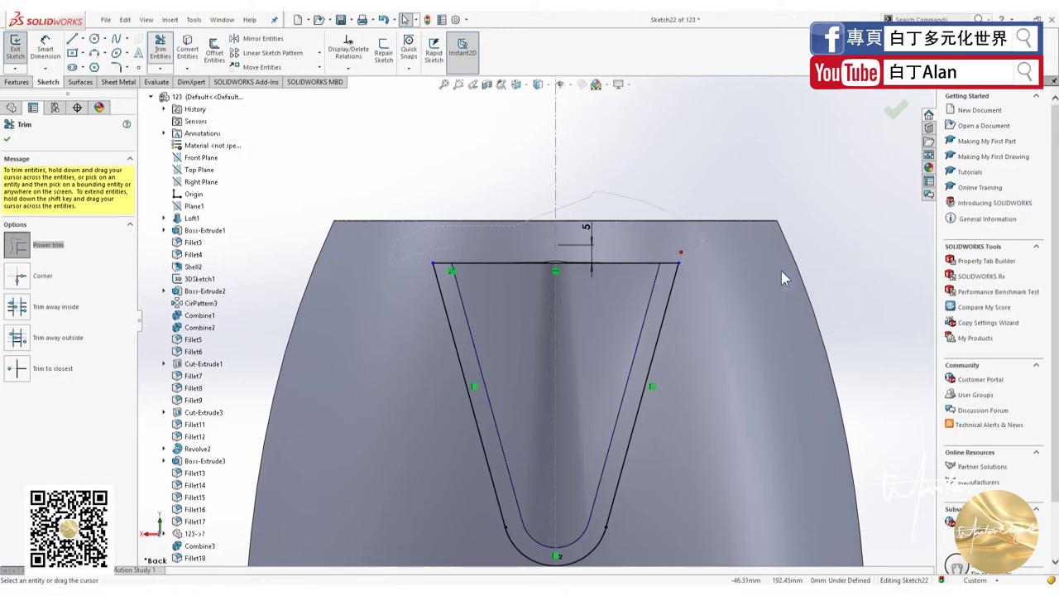
click(7, 139)
Exit Sketch22 and tilt the part into a 3D view showing the top.
scroll(436, 192, up, 1)
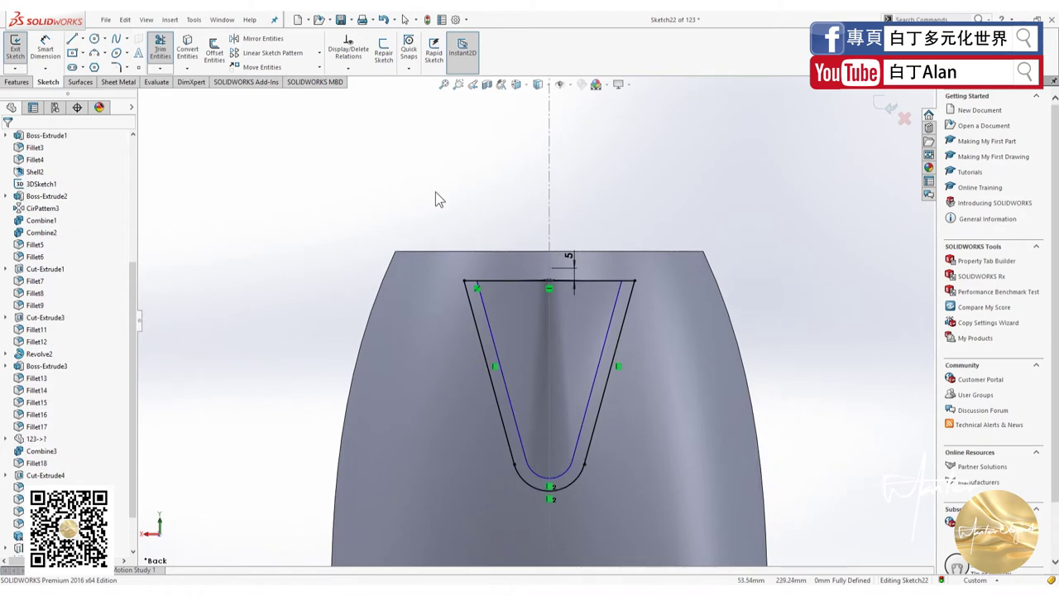
scroll(435, 192, up, 3)
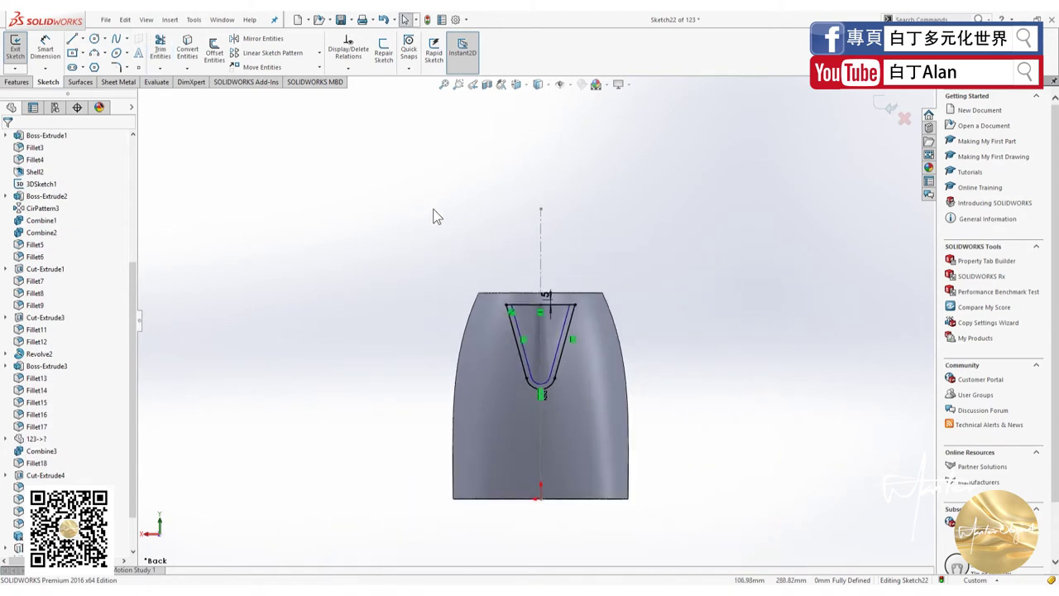
middle_drag(513, 283, 502, 361)
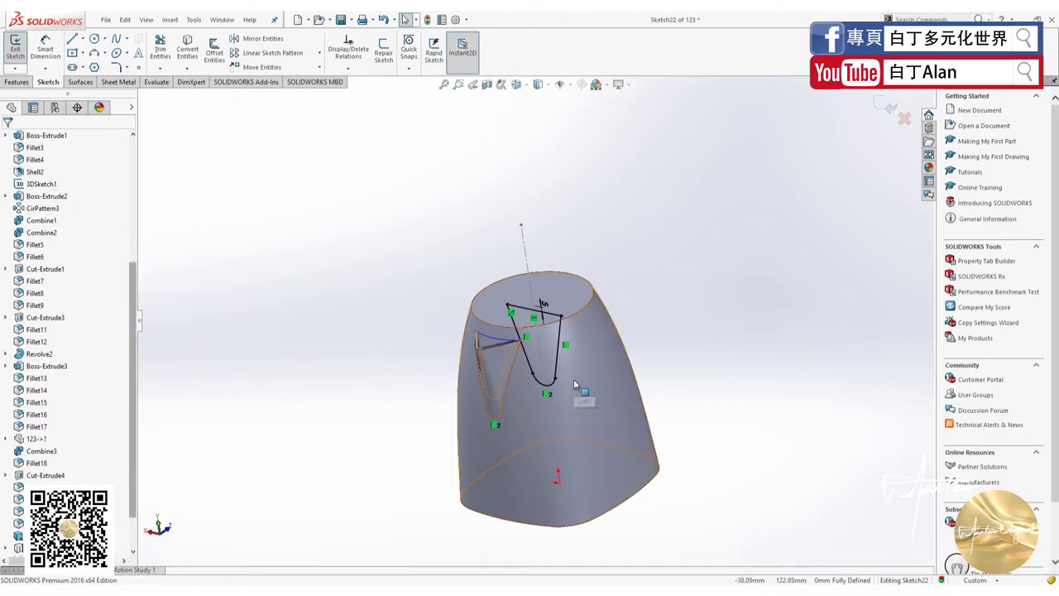
click(887, 109)
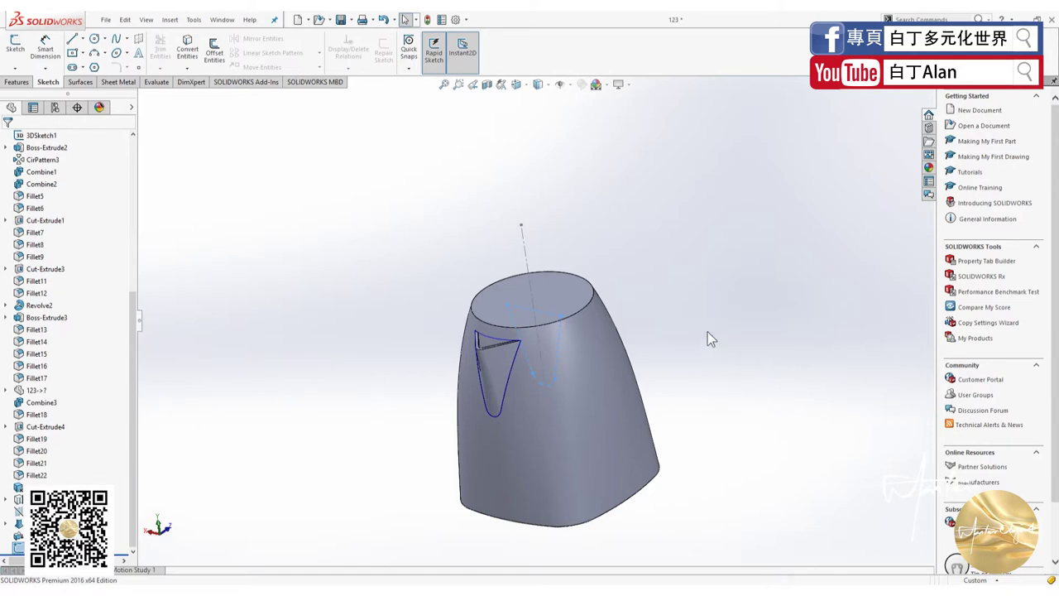
middle_drag(708, 332, 643, 308)
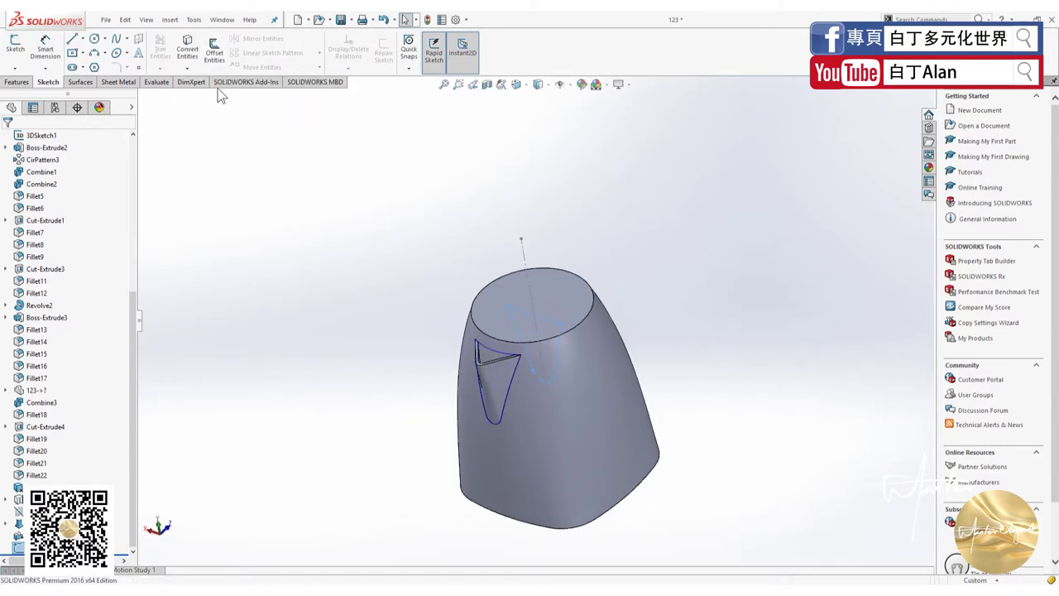
click(17, 82)
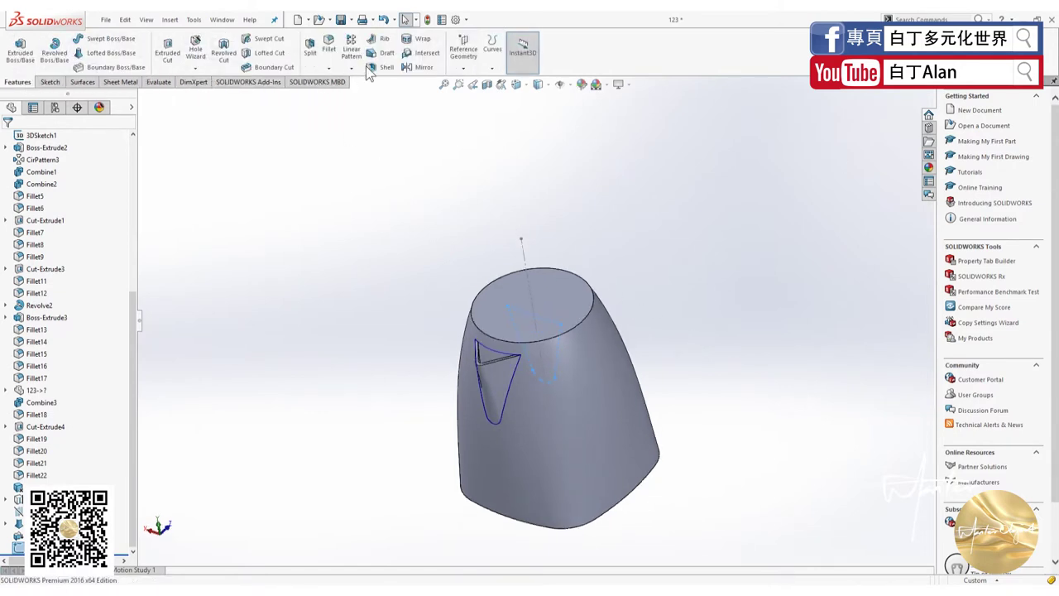
click(382, 66)
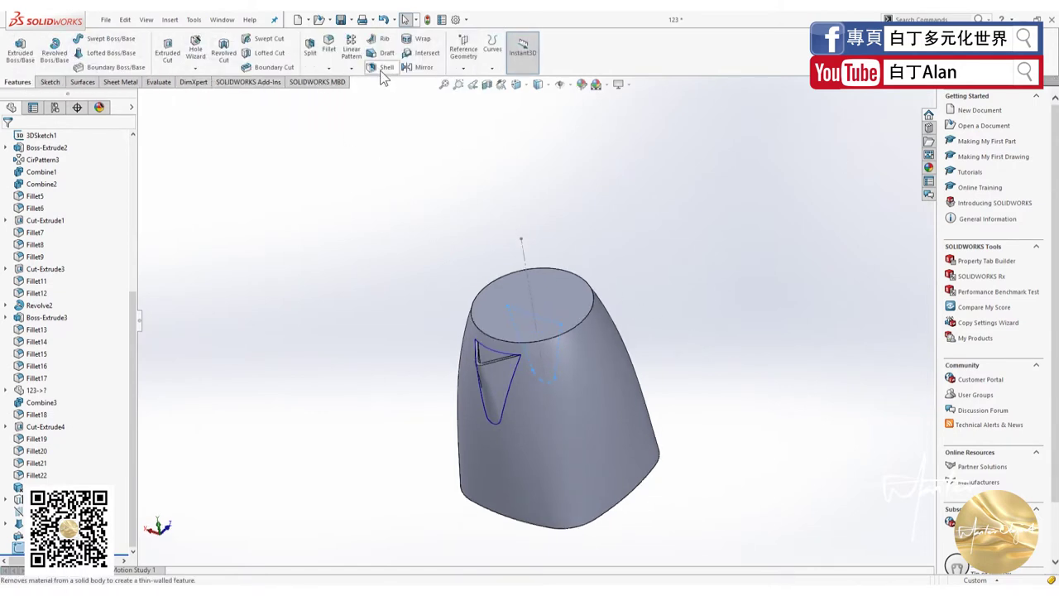
click(517, 292)
click(495, 356)
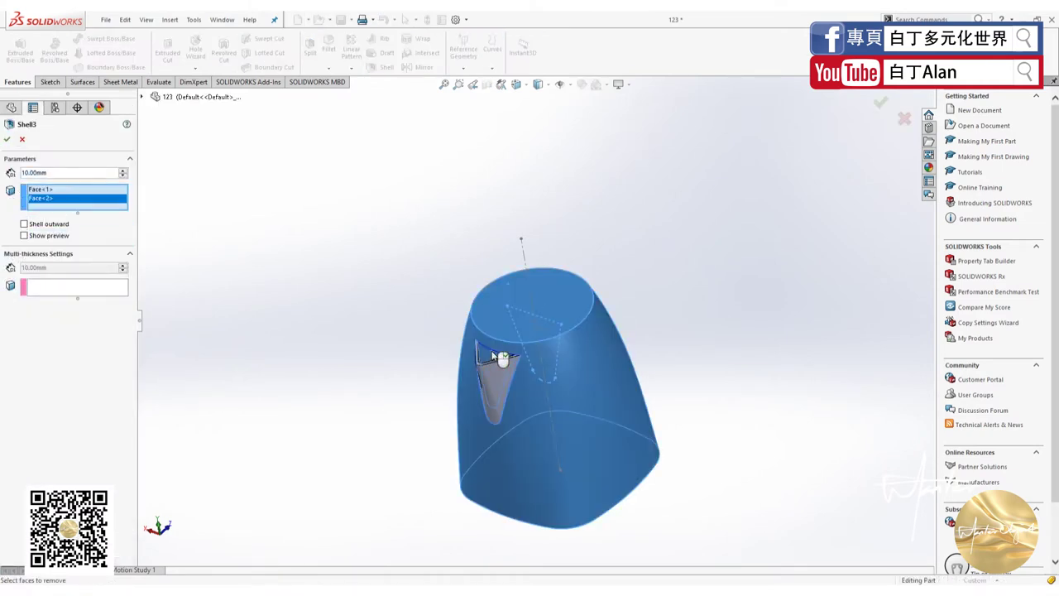
click(495, 358)
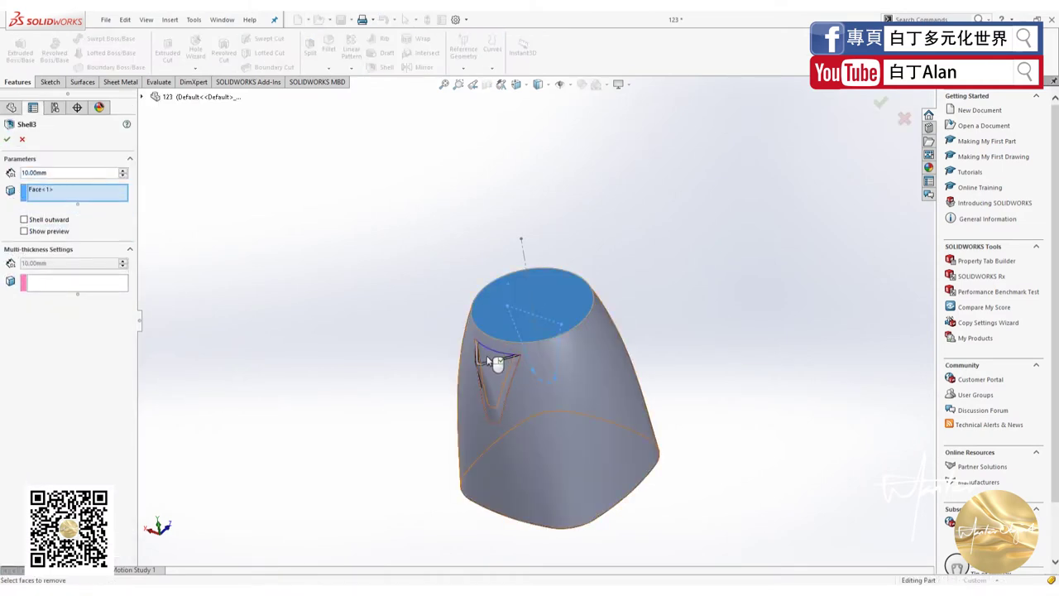
middle_drag(594, 403, 579, 464)
click(580, 466)
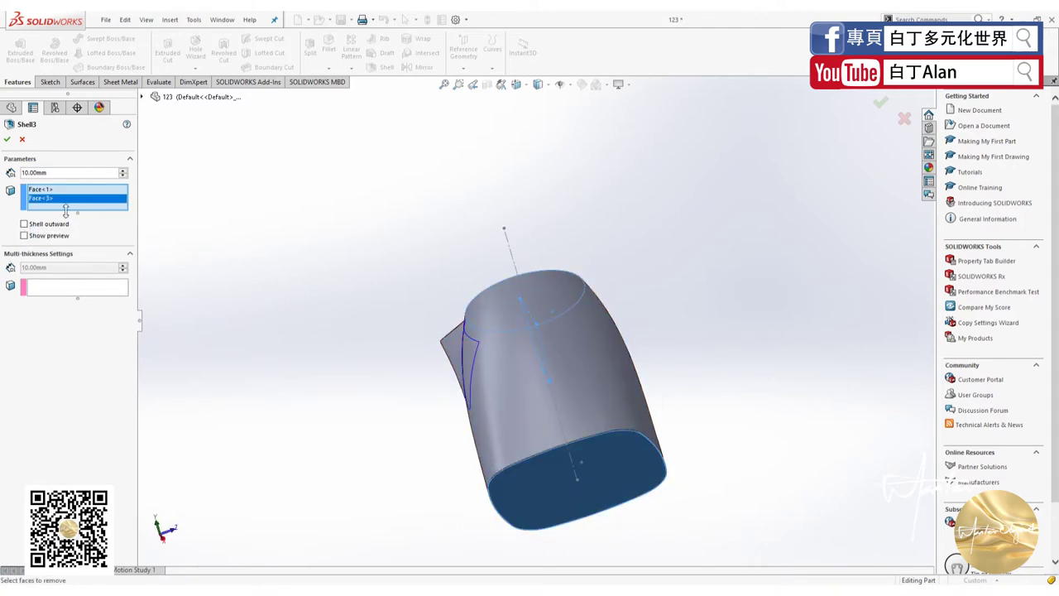
click(55, 172)
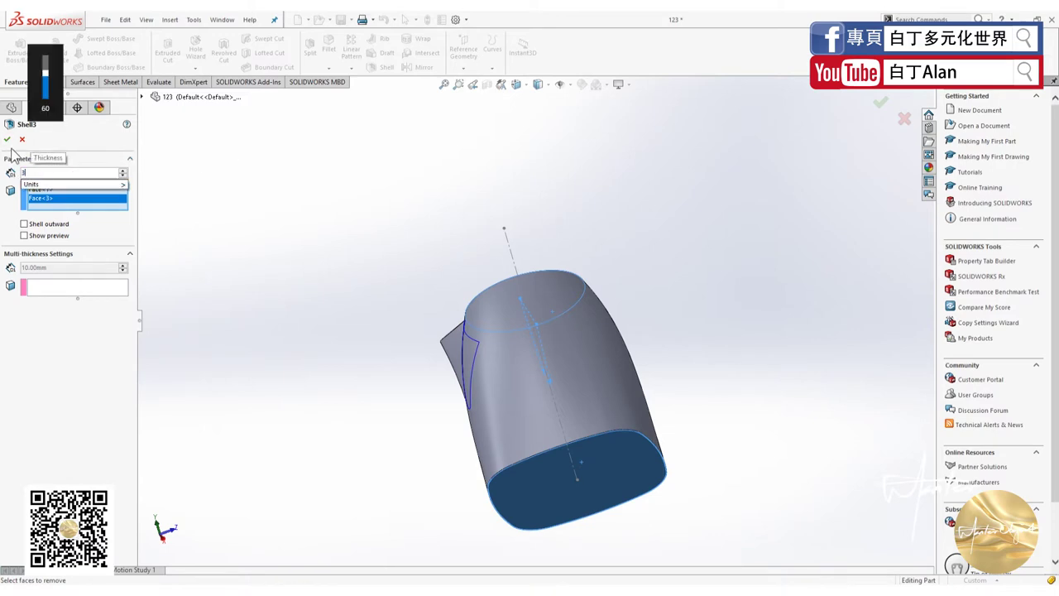
text(3.00mm)
click(8, 141)
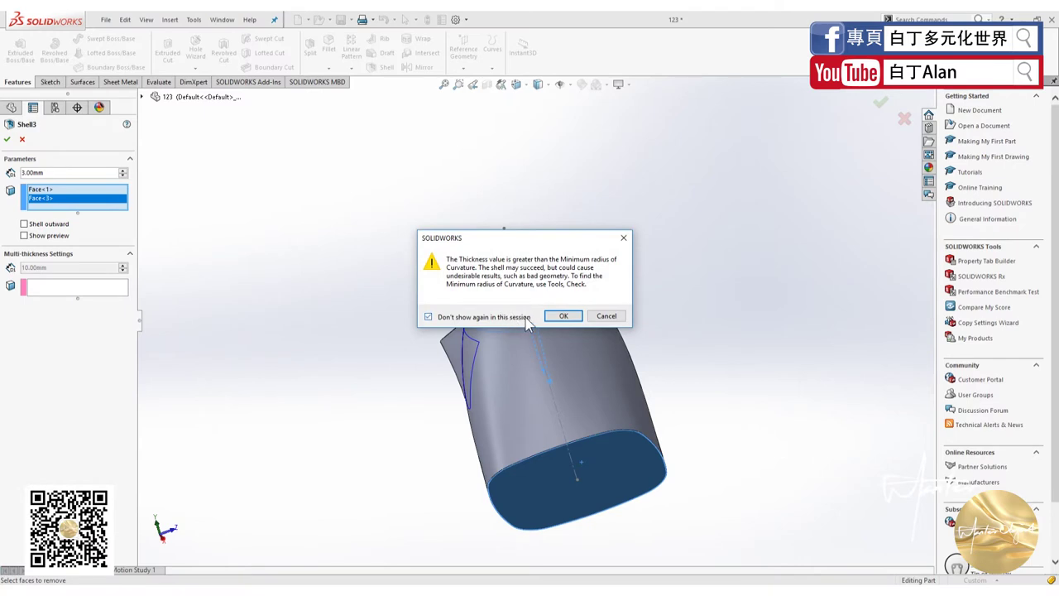
click(556, 315)
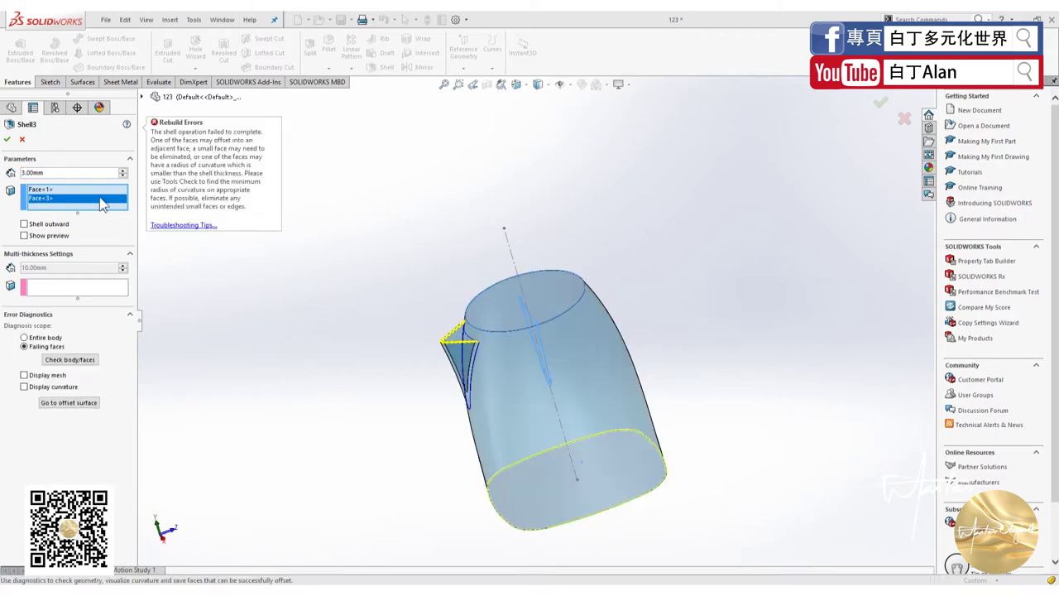
click(20, 140)
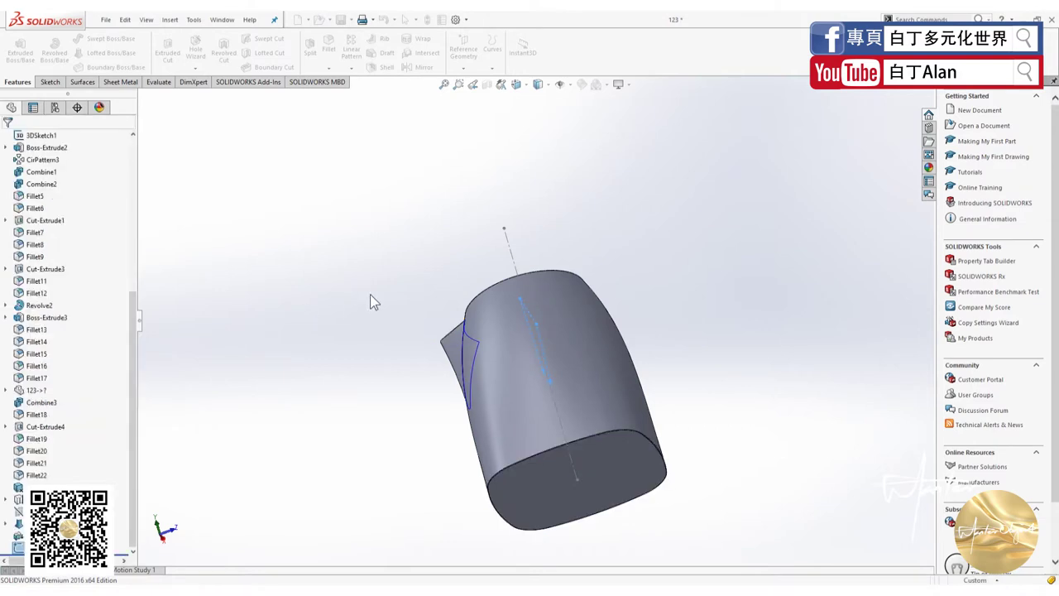
middle_drag(370, 293, 430, 389)
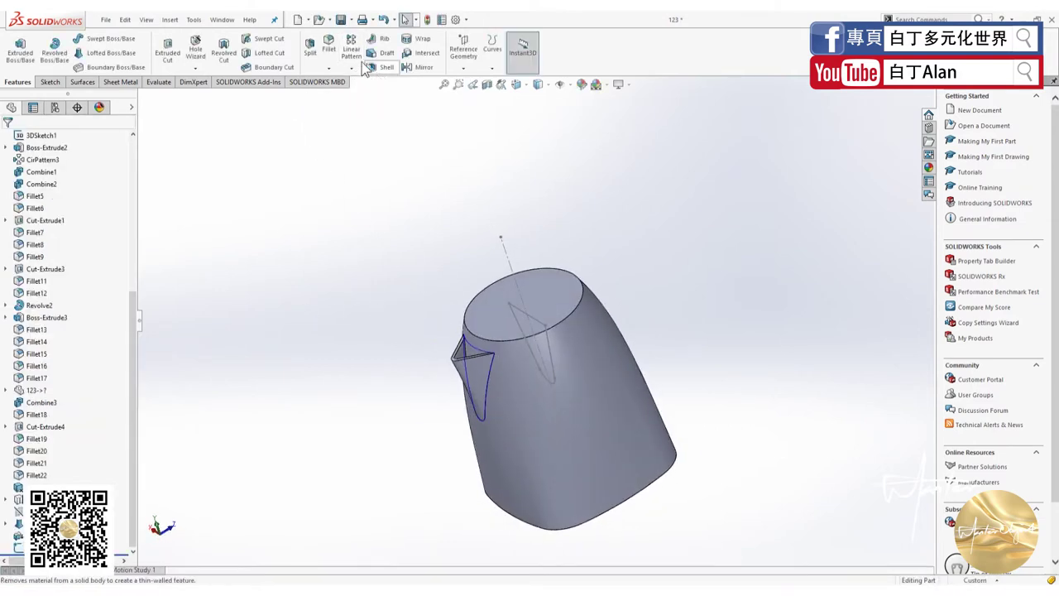
click(386, 67)
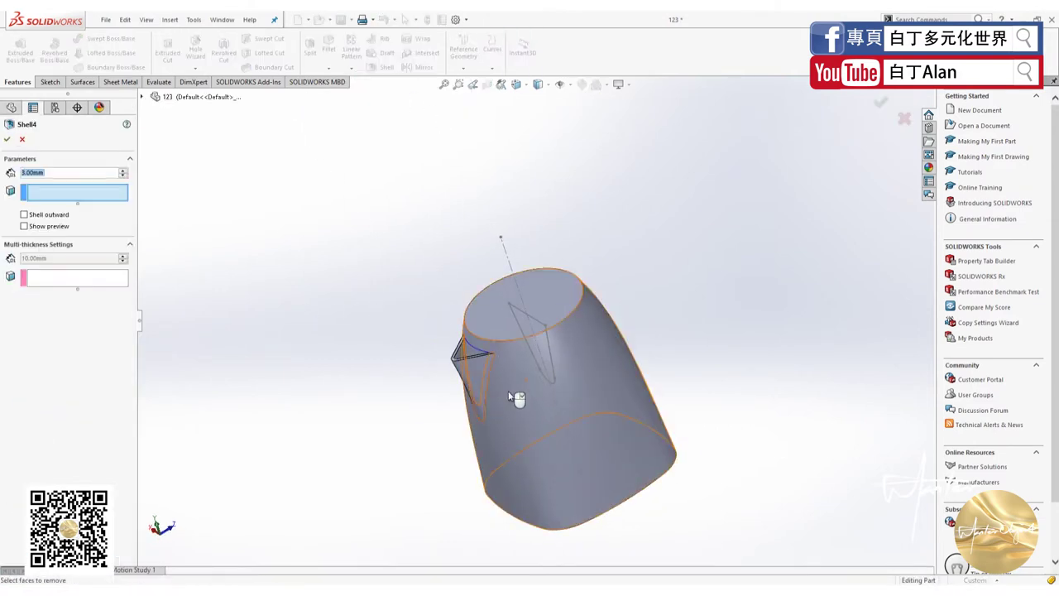
click(502, 328)
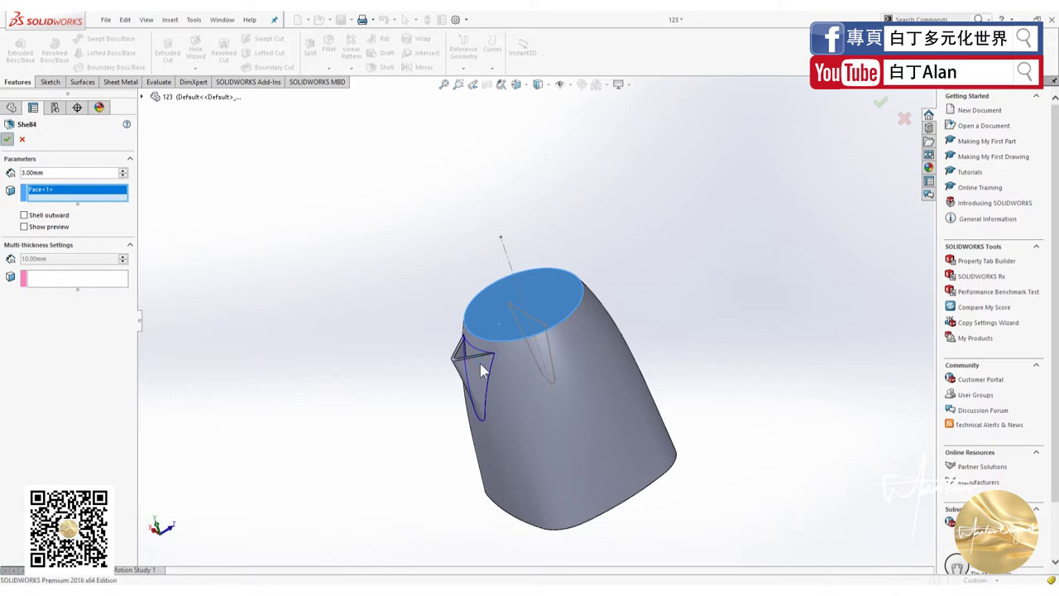
right_click(479, 362)
key(Escape)
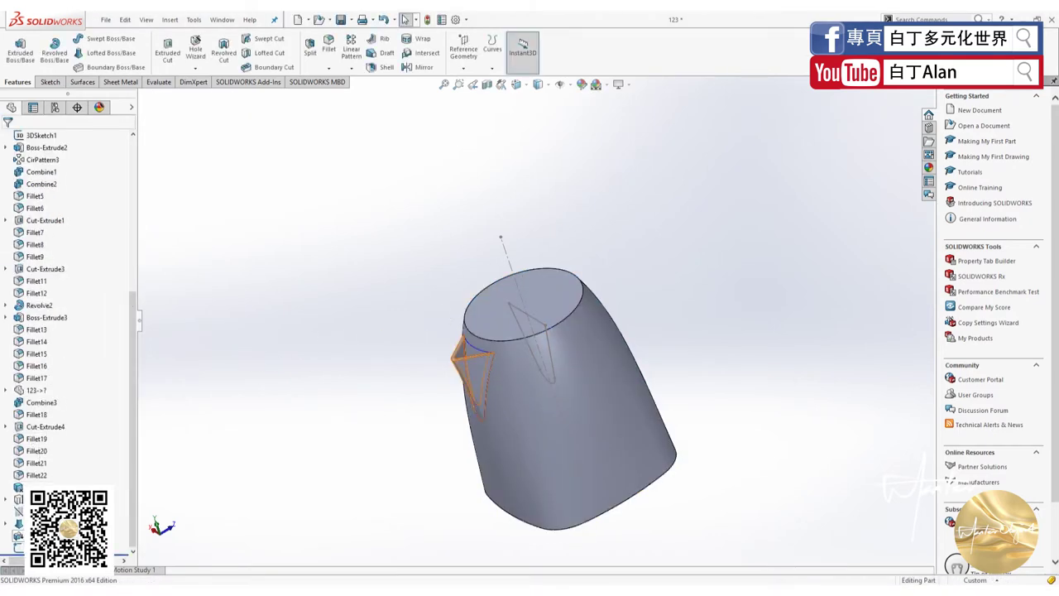
Extrude the spout sketch 141 mm as a separate, unmerged boss body.
click(48, 82)
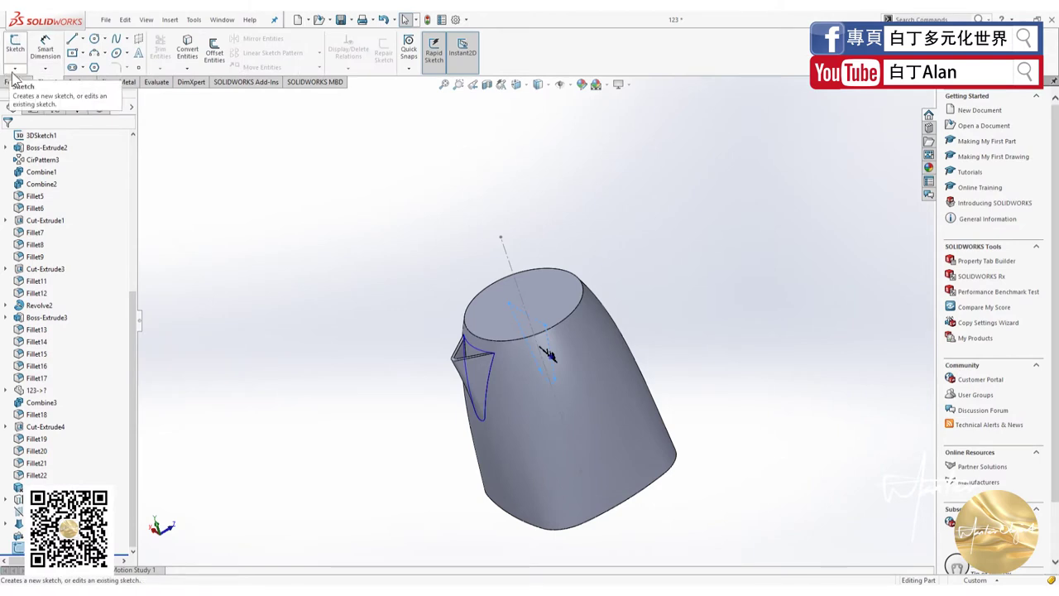
click(16, 82)
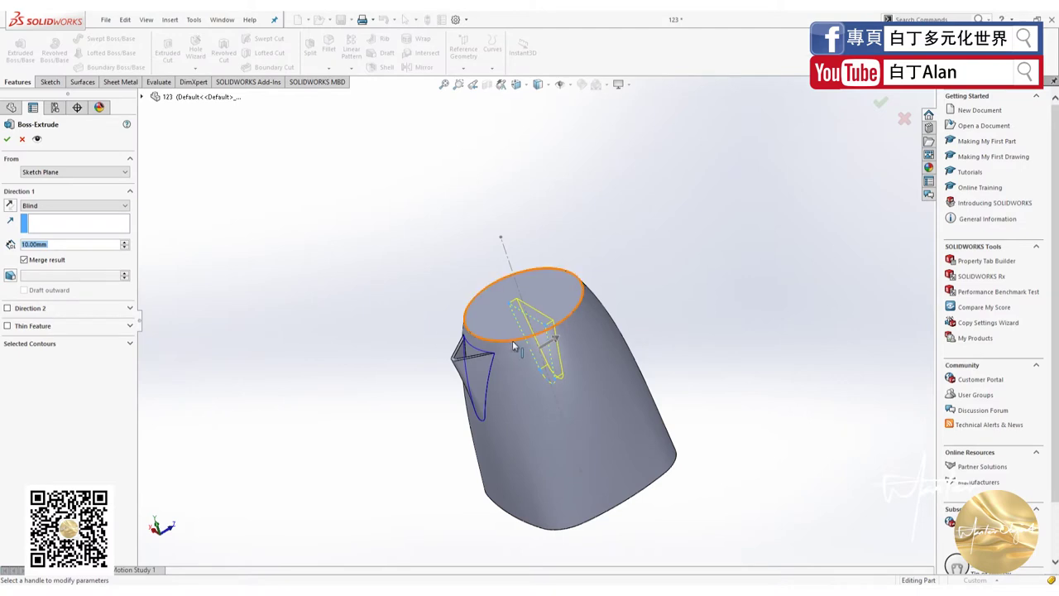
drag(554, 349, 397, 403)
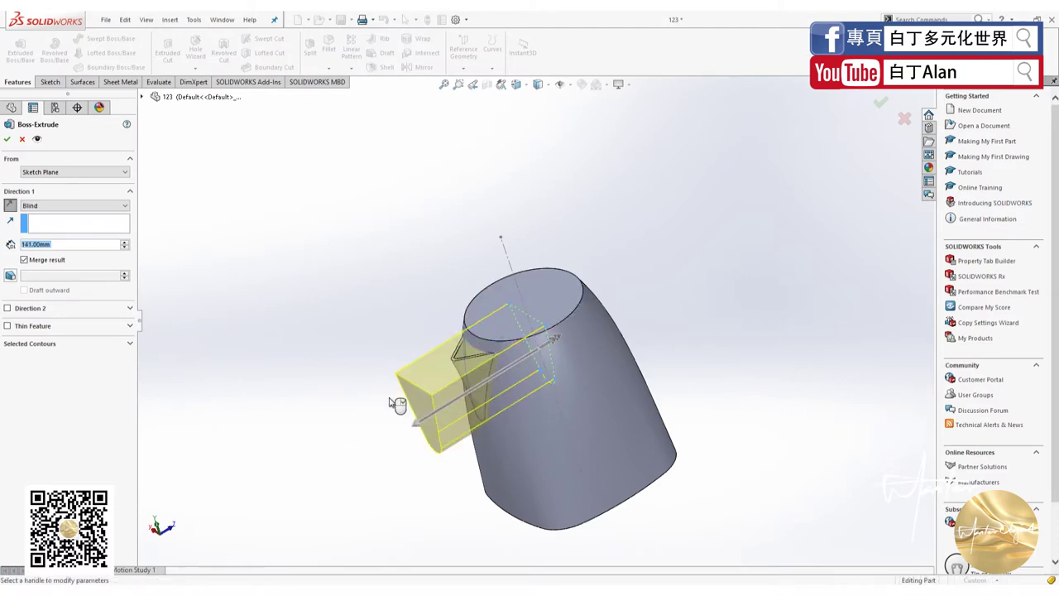
mouse_move(302, 308)
middle_down()
mouse_move(355, 289)
mouse_move(350, 298)
middle_up()
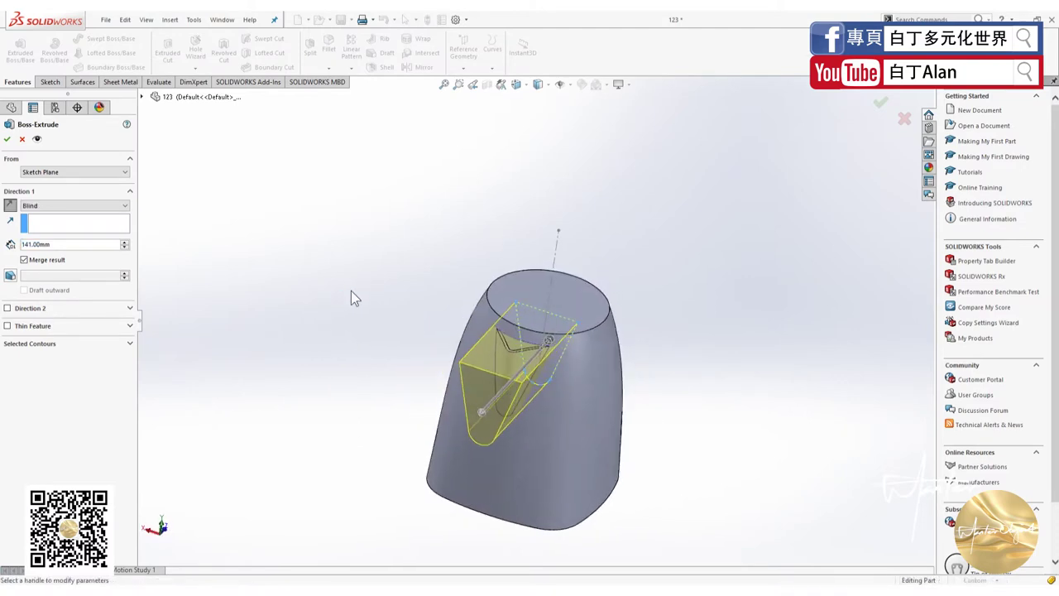
click(8, 139)
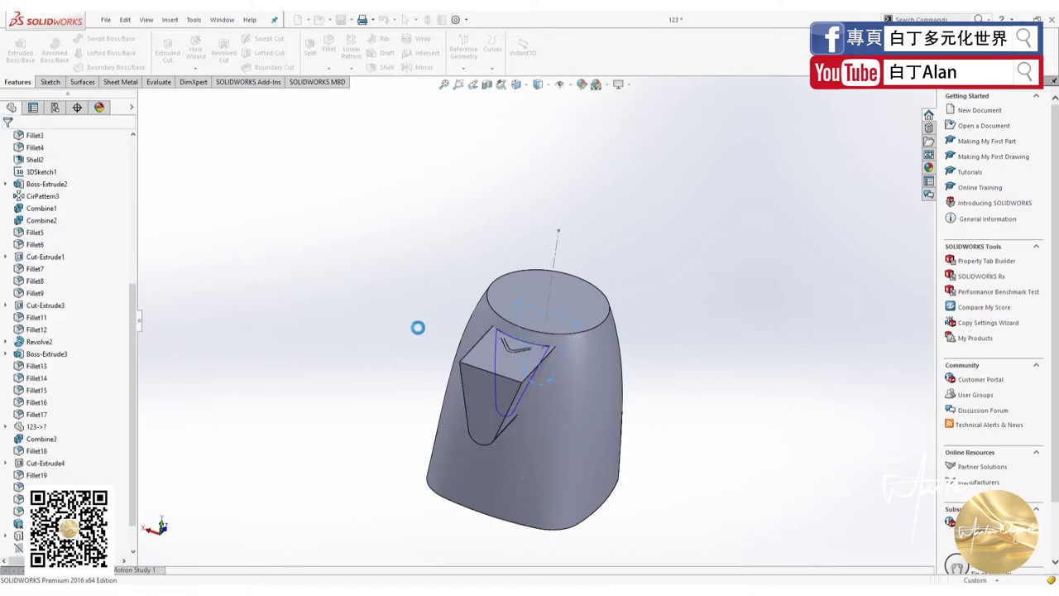
middle_drag(390, 342, 412, 341)
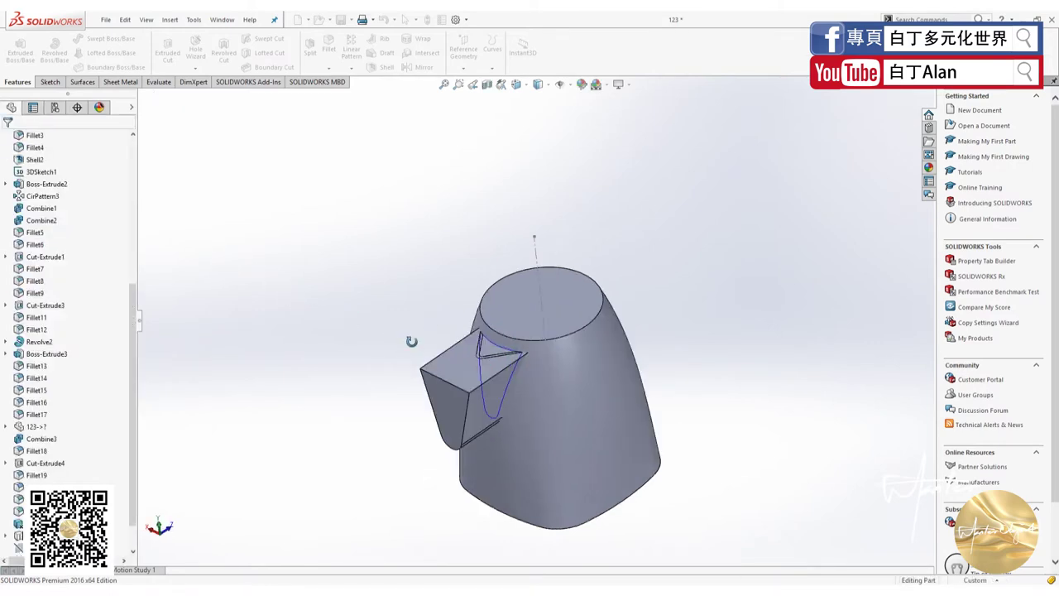
Combine Thicken3 and Boss-Extrude4 using the Common operation to keep their shared volume.
click(462, 372)
key(Escape)
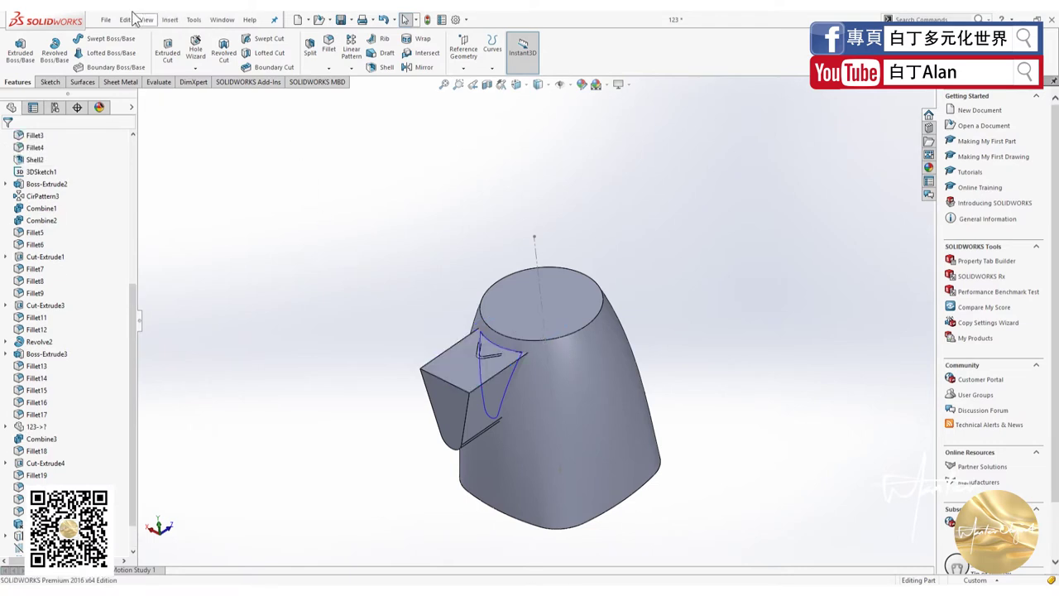
click(170, 19)
mouse_move(217, 62)
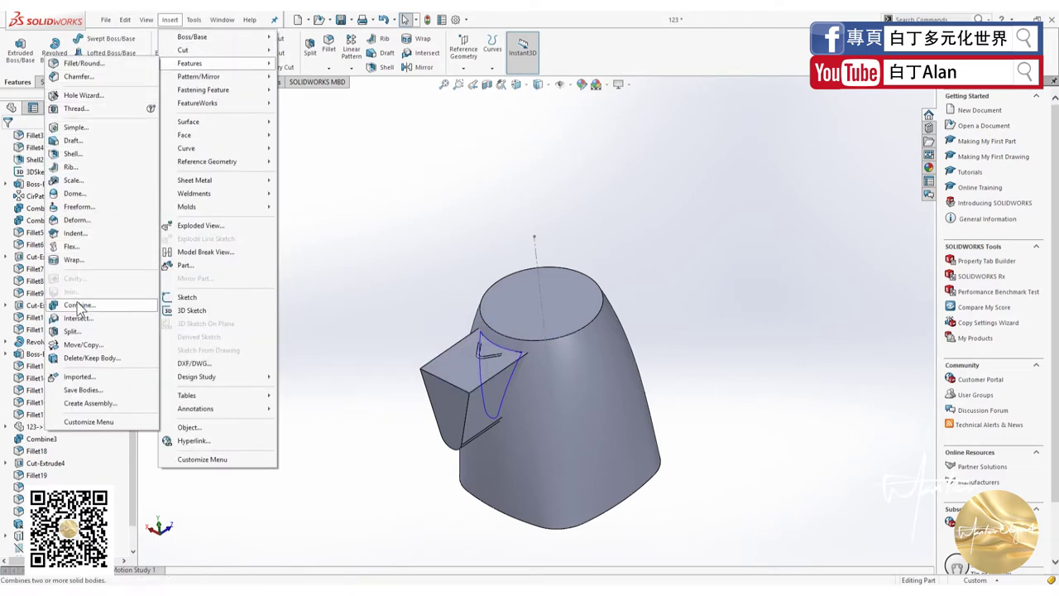
click(219, 312)
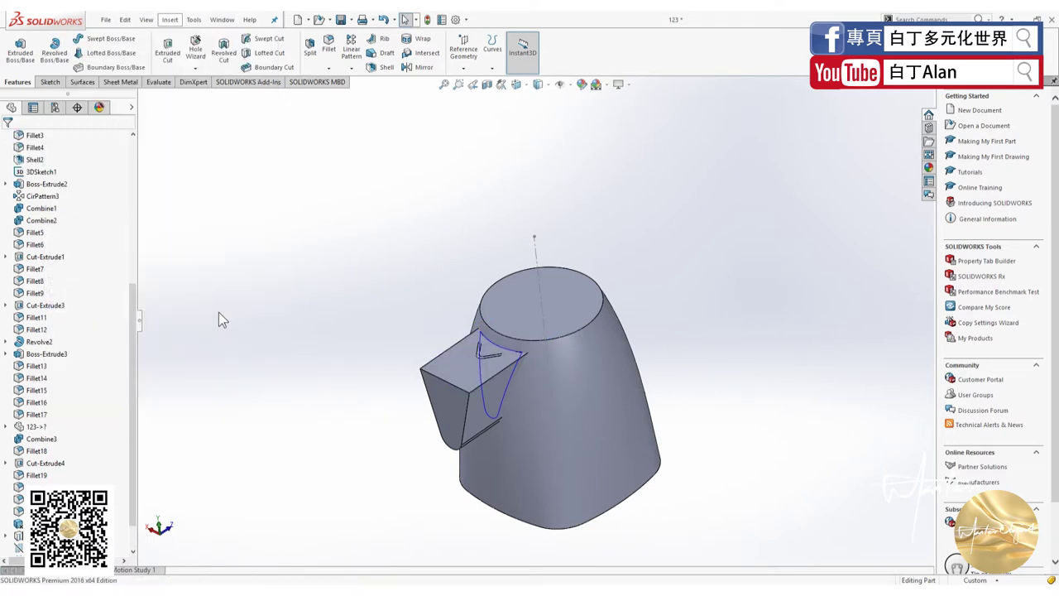
click(479, 393)
click(555, 311)
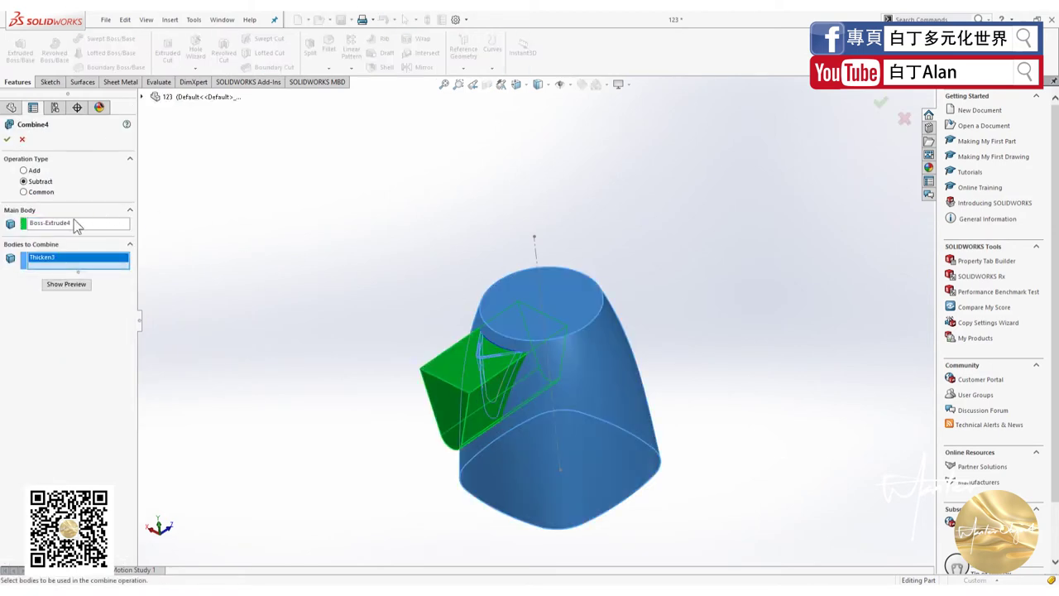
click(24, 192)
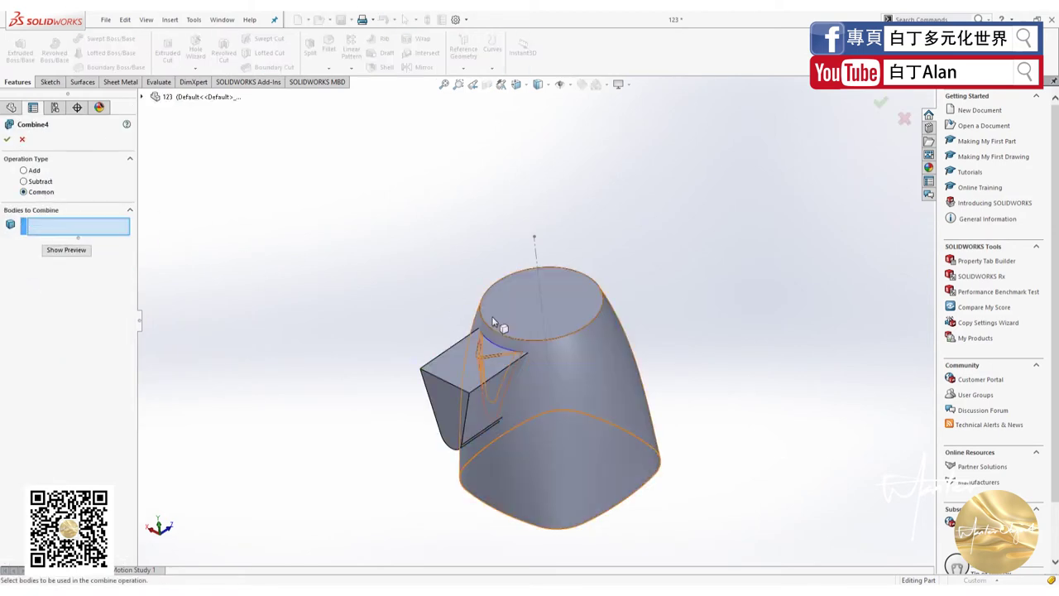
click(456, 353)
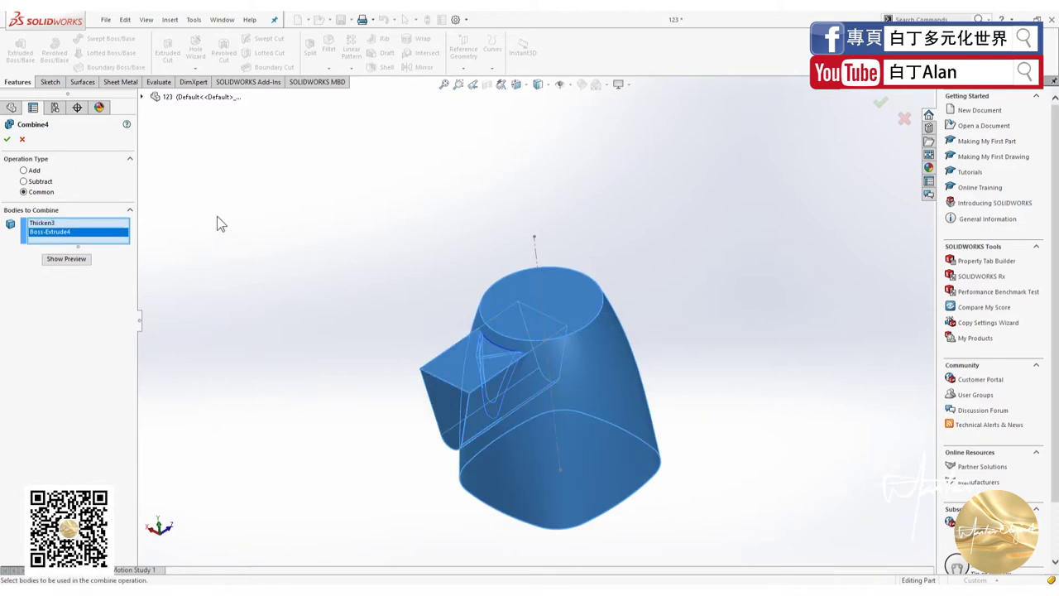
click(8, 139)
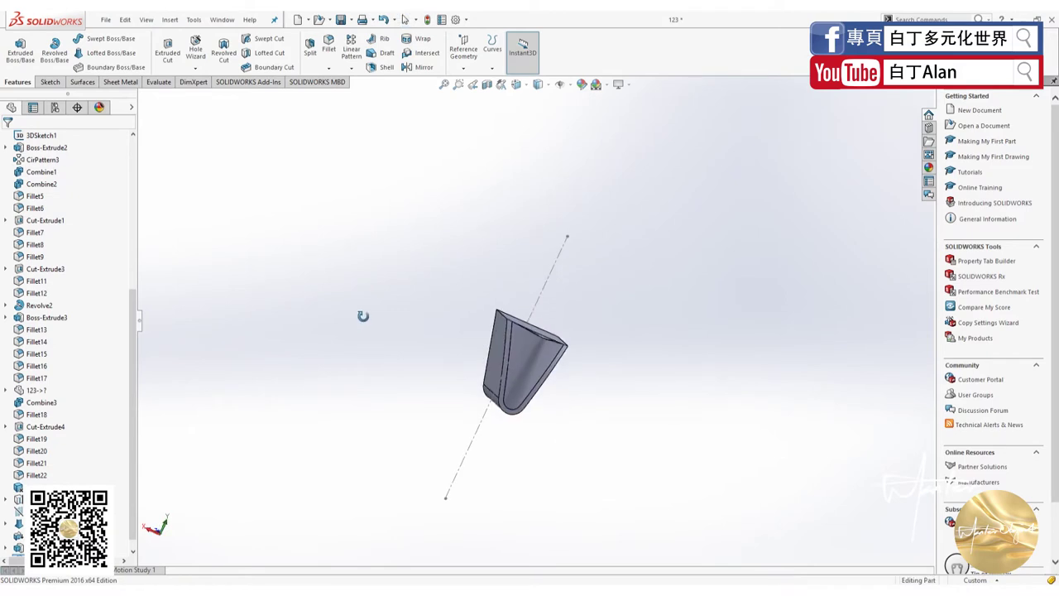
Orbit and zoom to inspect the resulting solid spout piece.
mouse_move(282, 364)
middle_down()
mouse_move(787, 364)
mouse_move(408, 348)
mouse_move(427, 355)
middle_up()
scroll(787, 365, down, 3)
scroll(427, 355, down, 3)
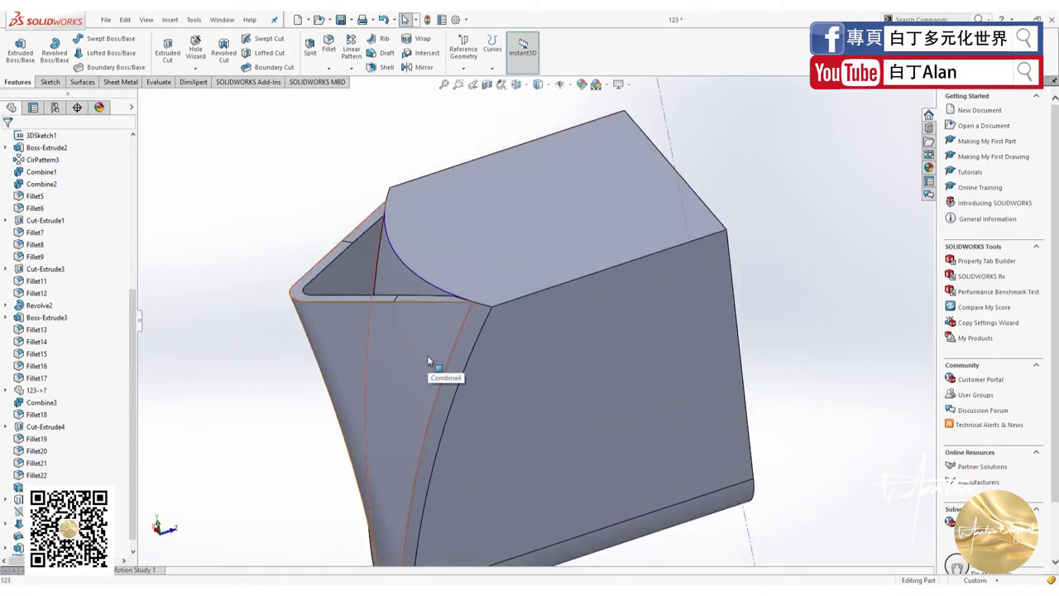
click(430, 351)
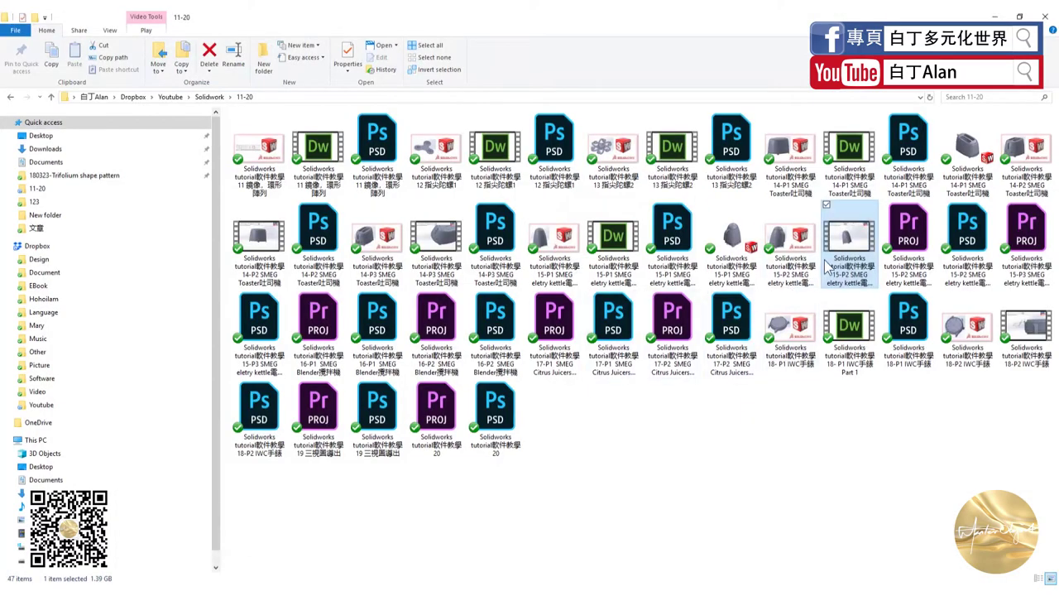
Copy the 15-P1 part file to the desktop and rename the copy 223.
click(748, 238)
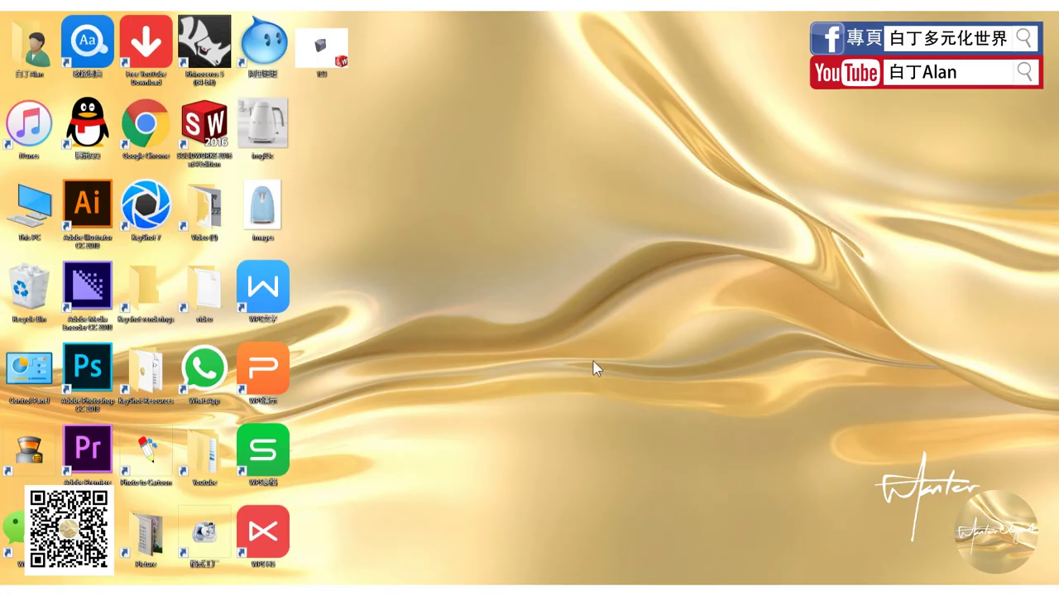
click(321, 128)
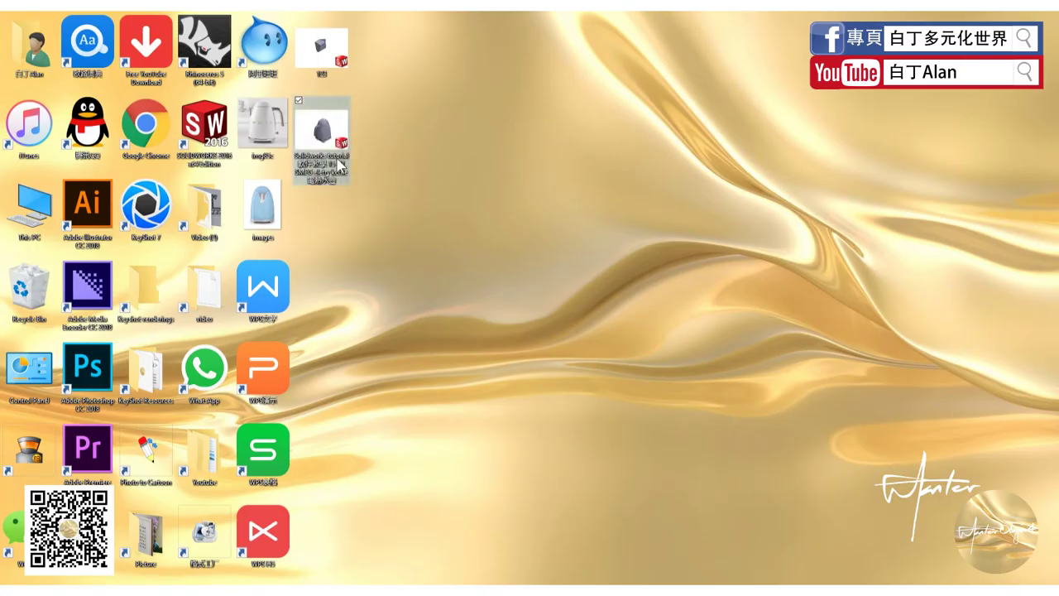
key(F2)
text(223)
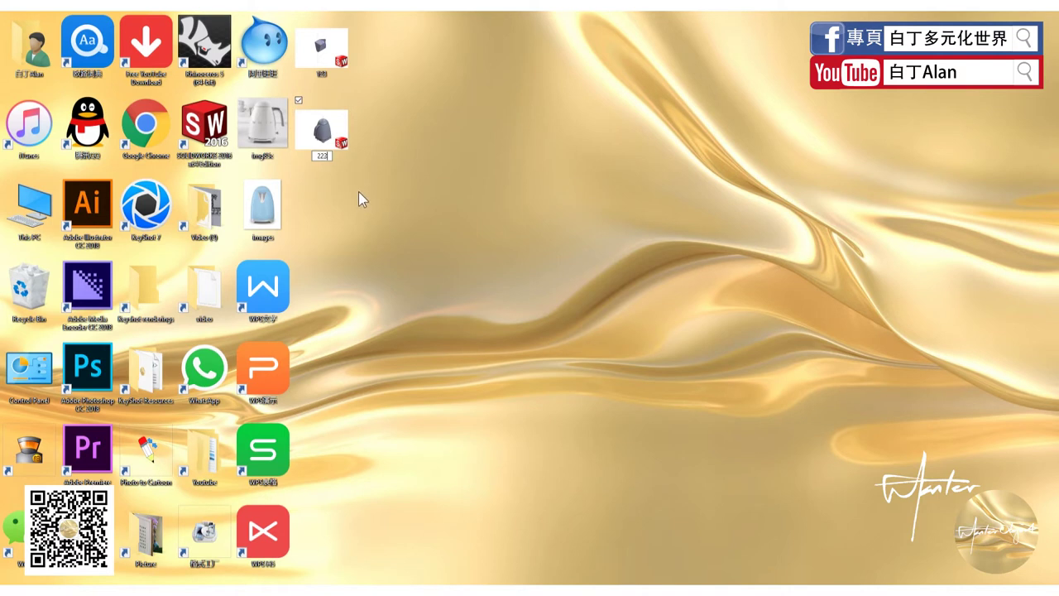
key(Return)
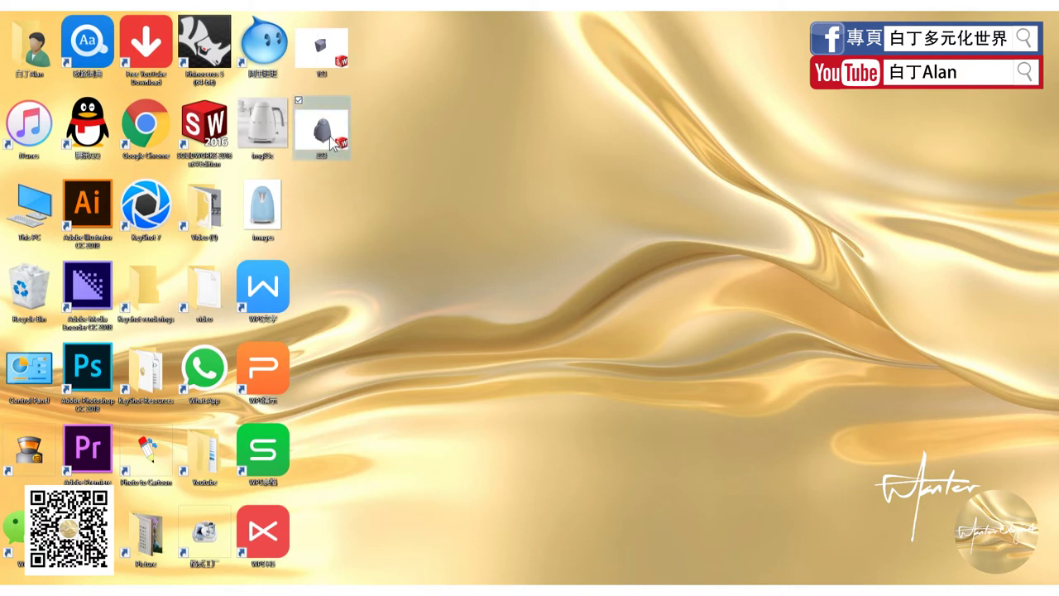
Return to the SolidWorks part and orbit it to view the spout opening.
click(196, 583)
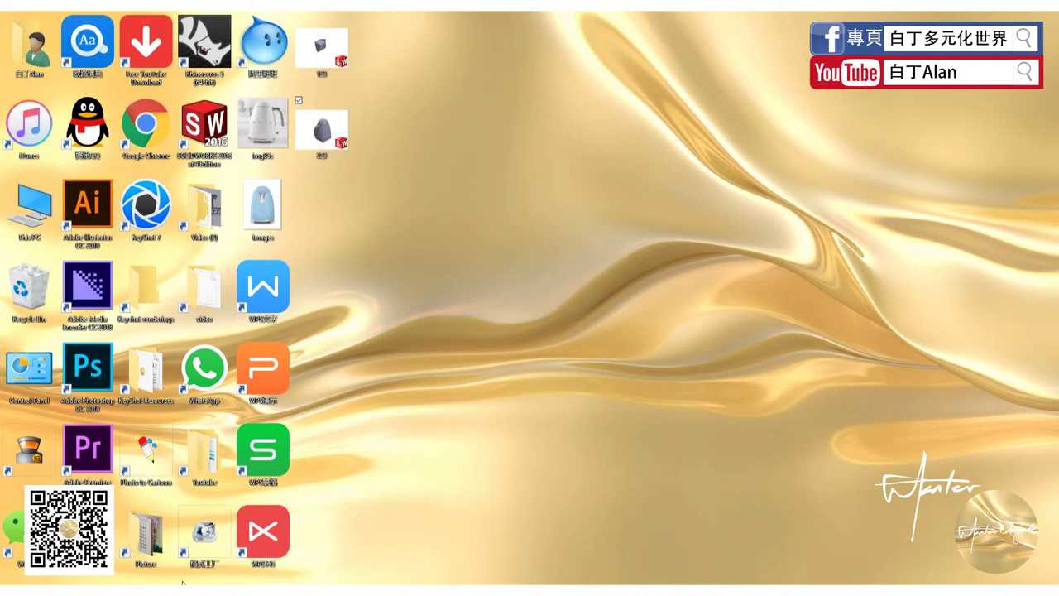
mouse_move(350, 435)
middle_down()
mouse_move(469, 439)
mouse_move(525, 293)
mouse_move(500, 364)
mouse_move(582, 372)
mouse_move(537, 368)
mouse_move(539, 433)
middle_up()
scroll(579, 359, down, 3)
scroll(574, 346, up, 3)
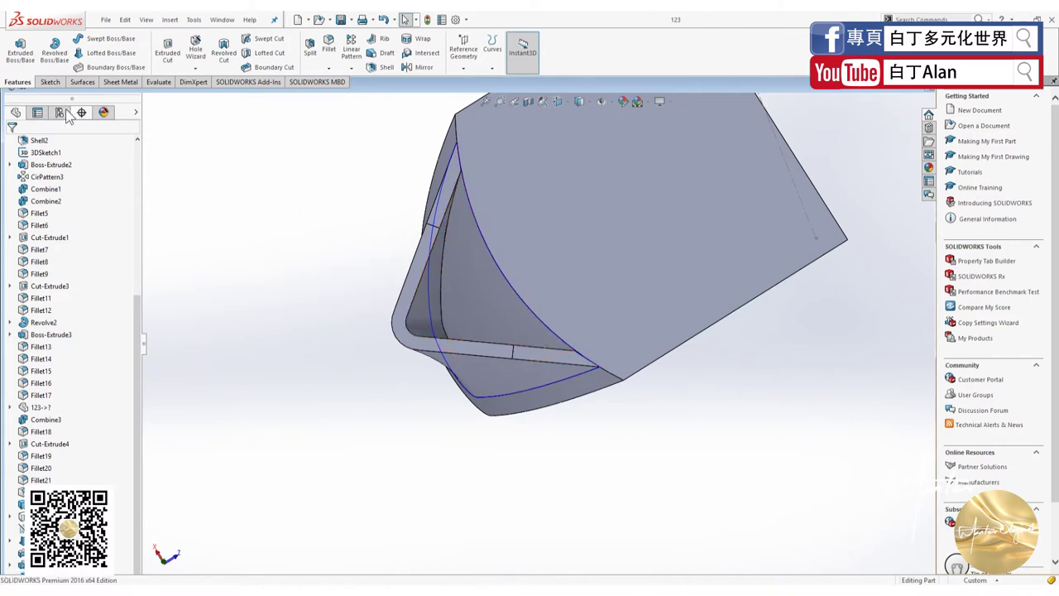
Start a 3D sketch and convert four spout opening edges into sketch curves.
click(49, 82)
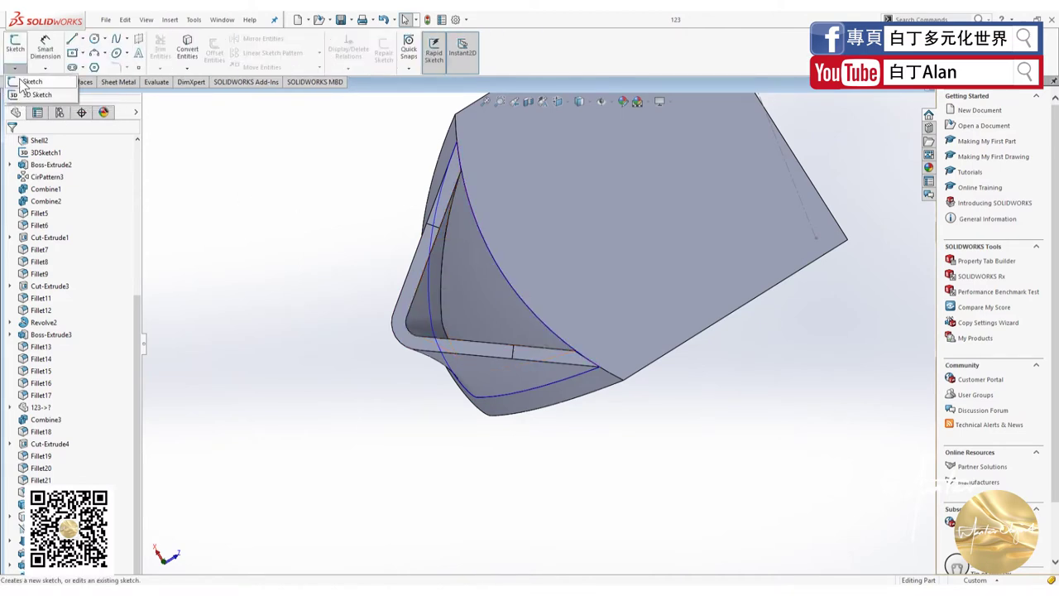
click(13, 71)
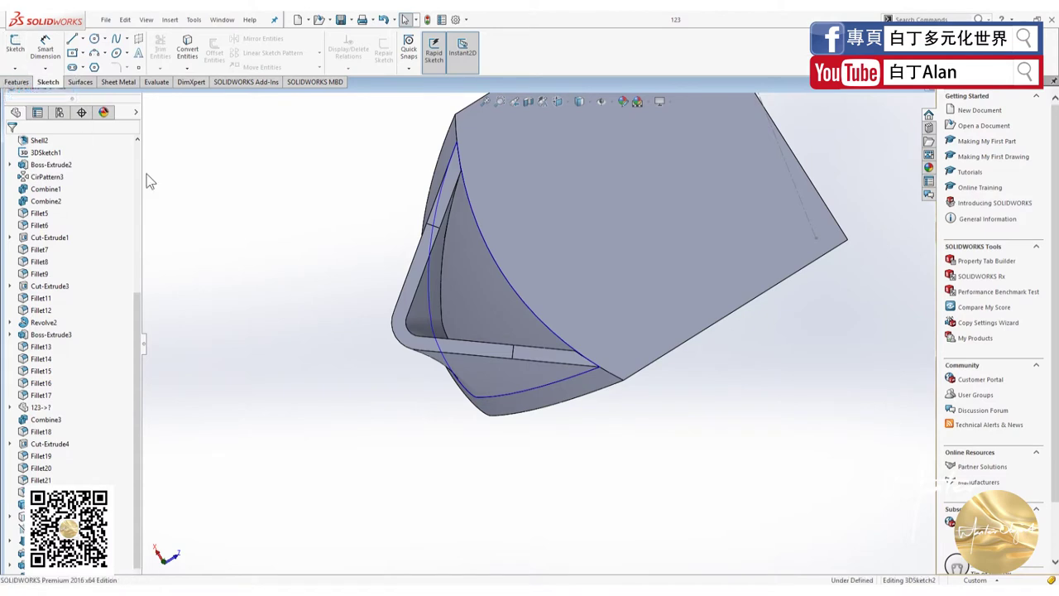
click(445, 232)
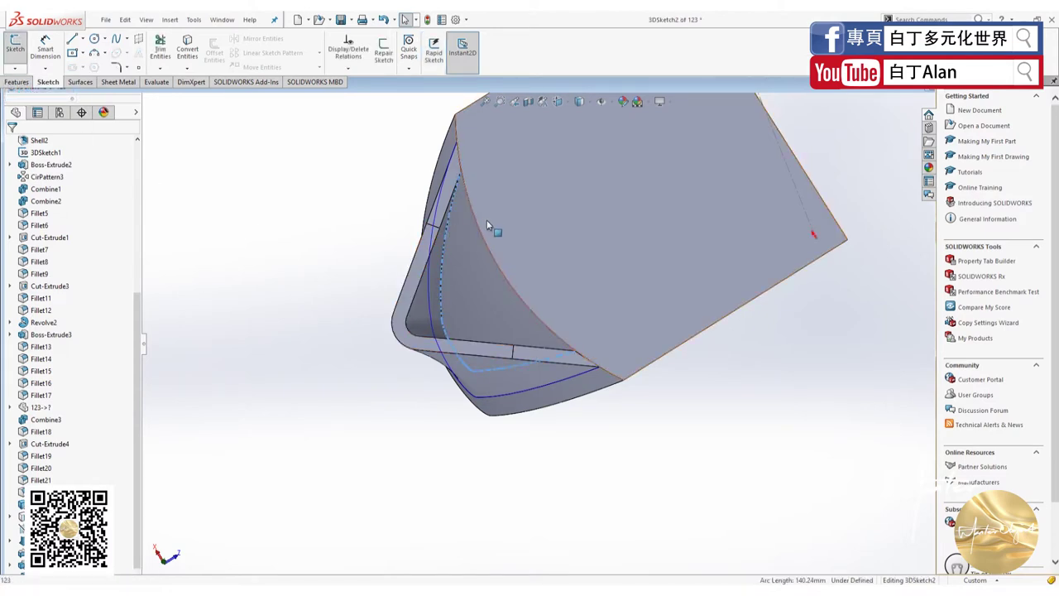
click(477, 227)
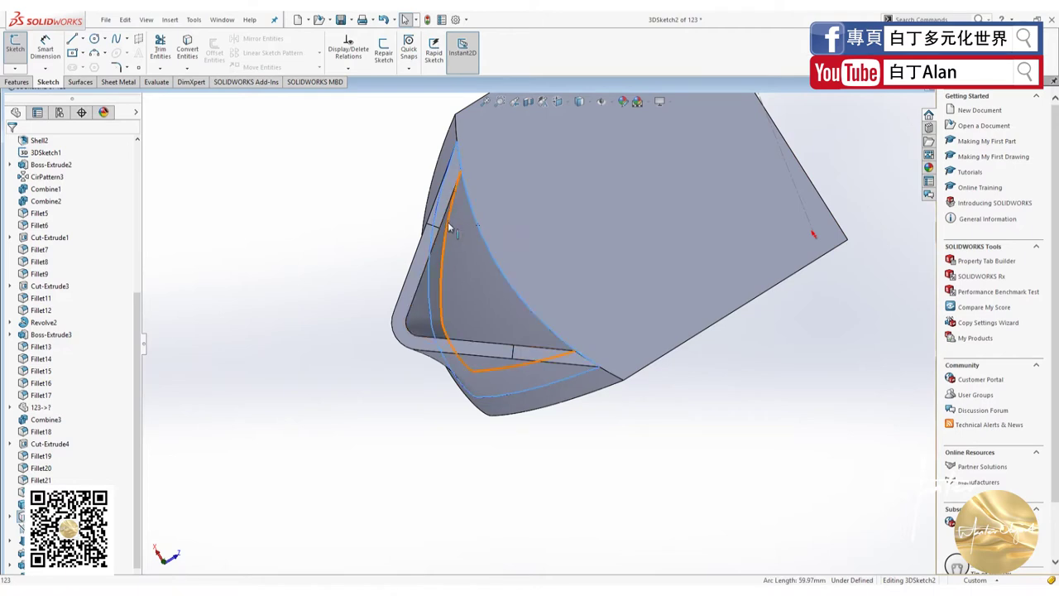
click(448, 221)
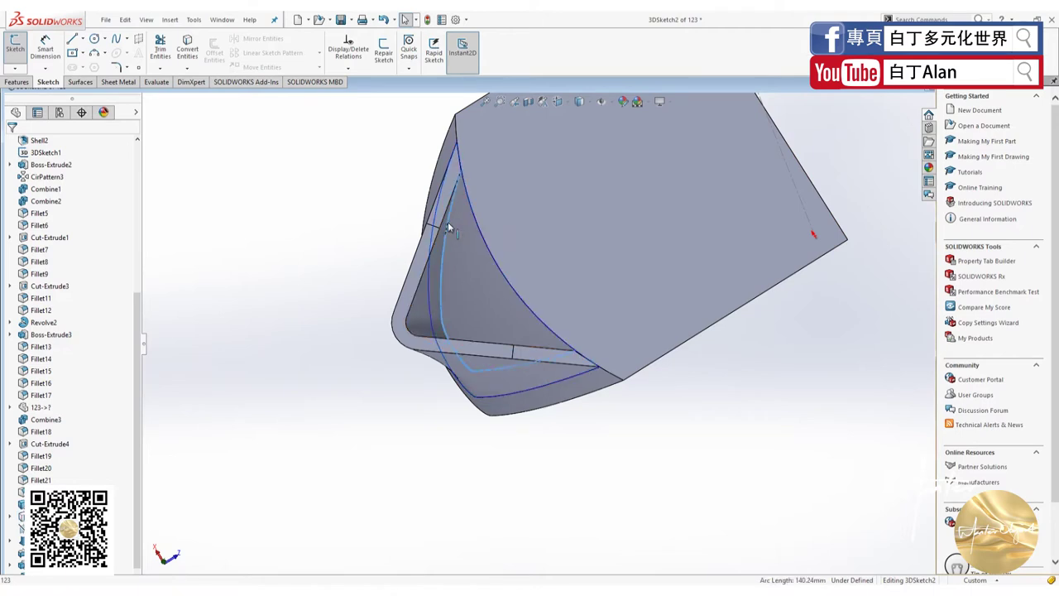
ctrl+click(497, 258)
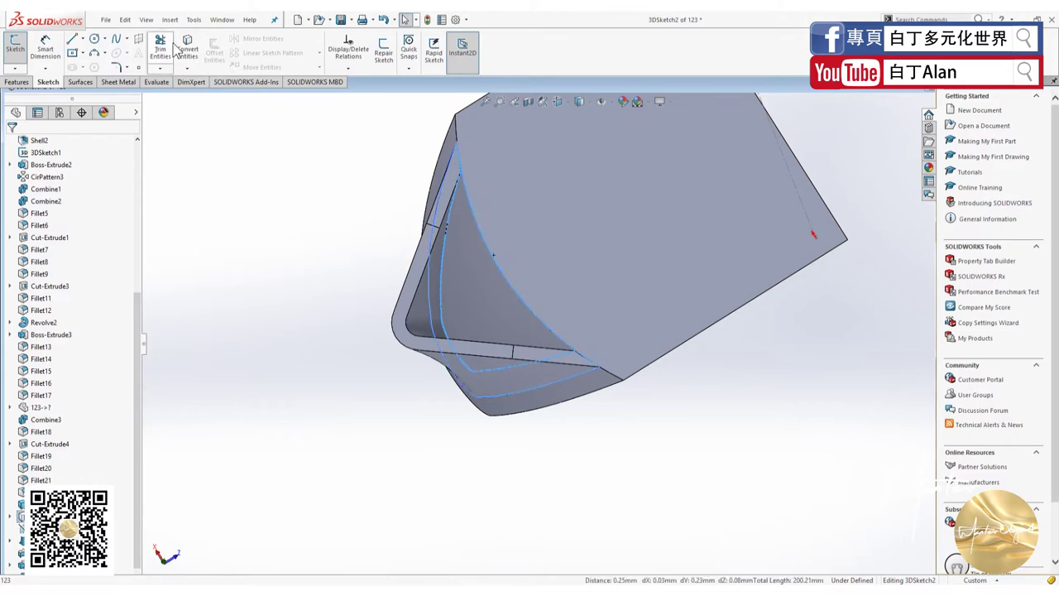
click(197, 54)
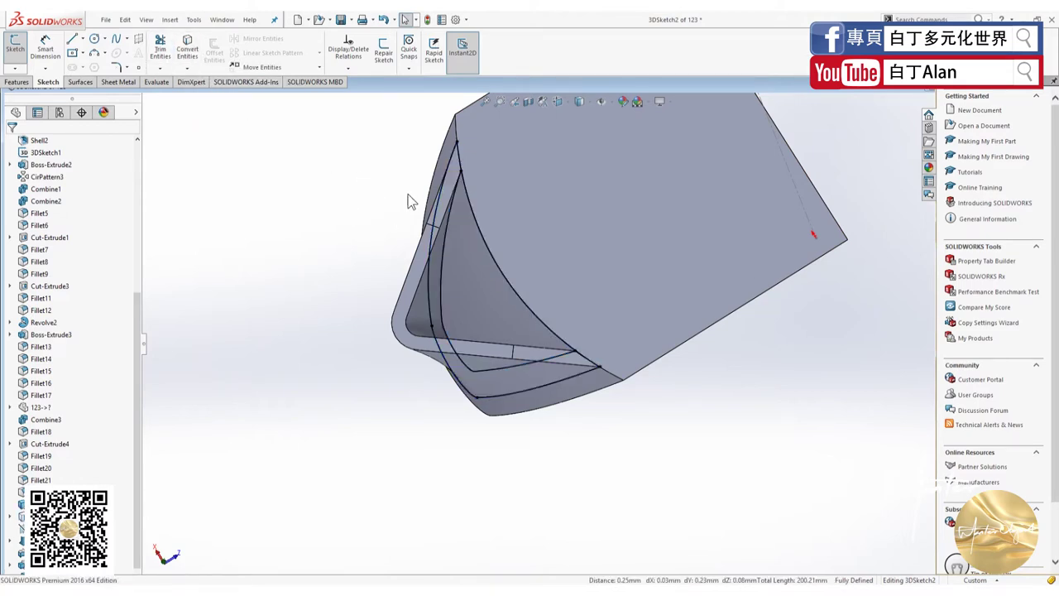
middle_drag(407, 202, 201, 67)
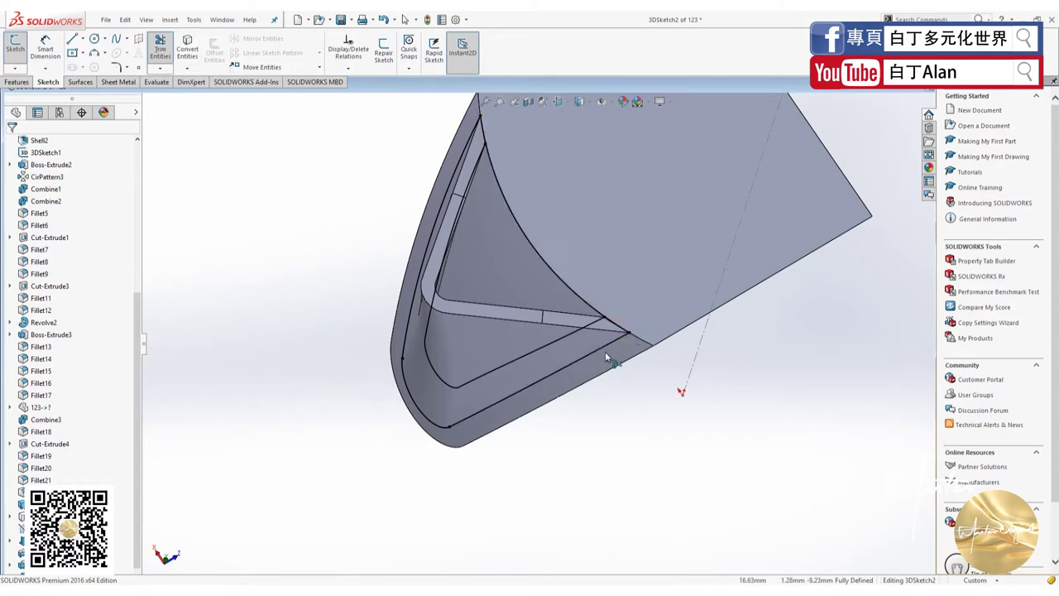
Delete the extra straight line, convert the spout's bottom edge, and trim the splines.
key(Escape)
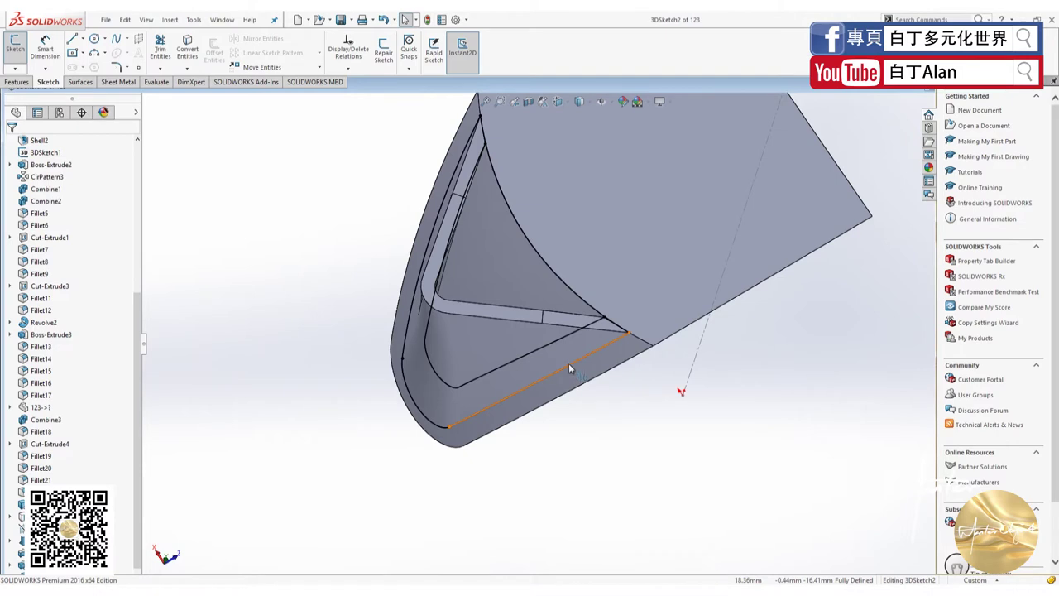
click(569, 368)
key(Delete)
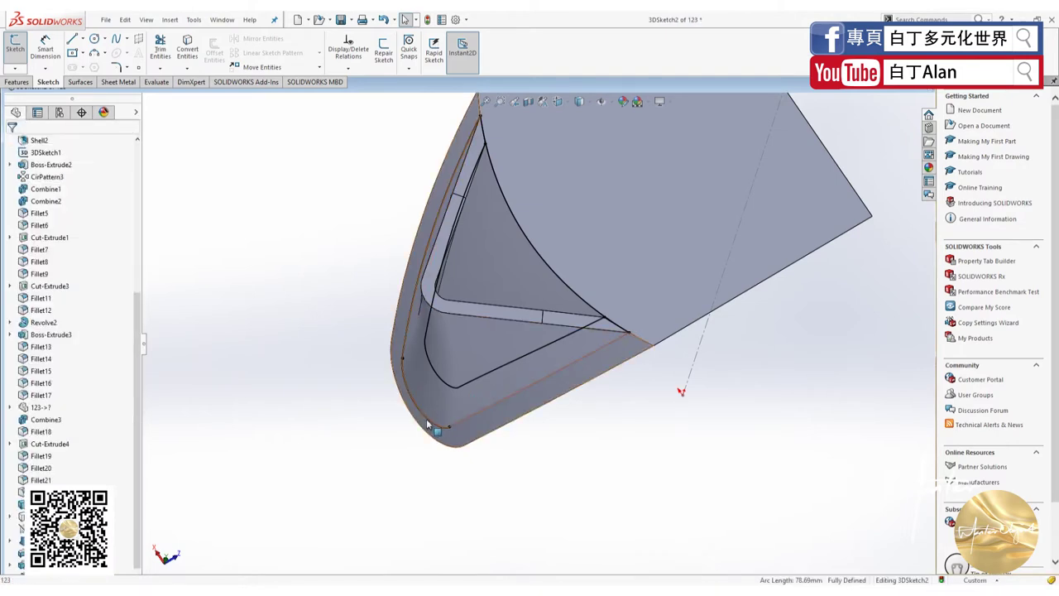
click(428, 424)
key(Escape)
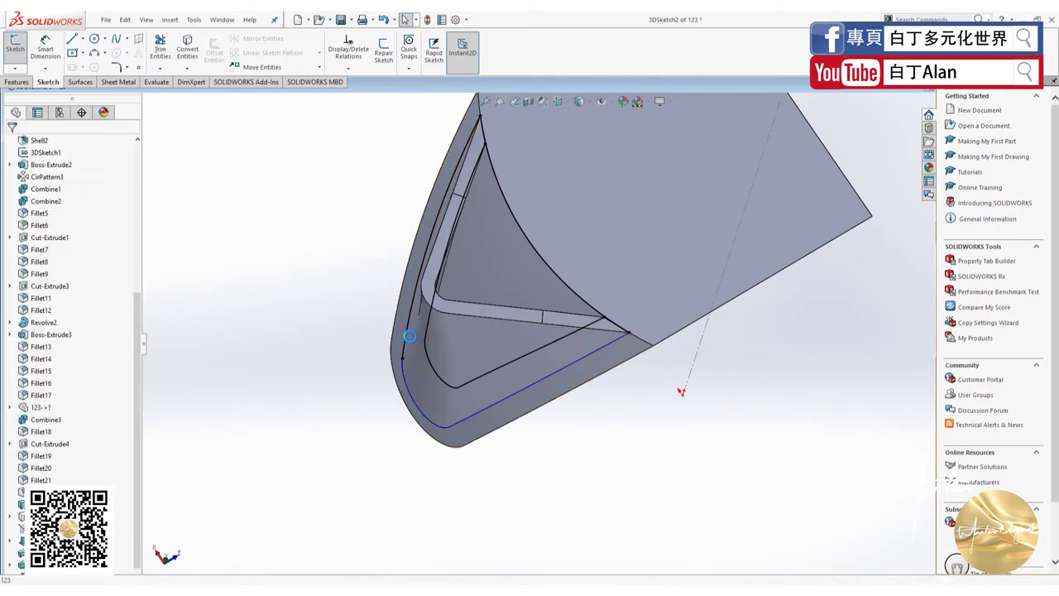
click(420, 280)
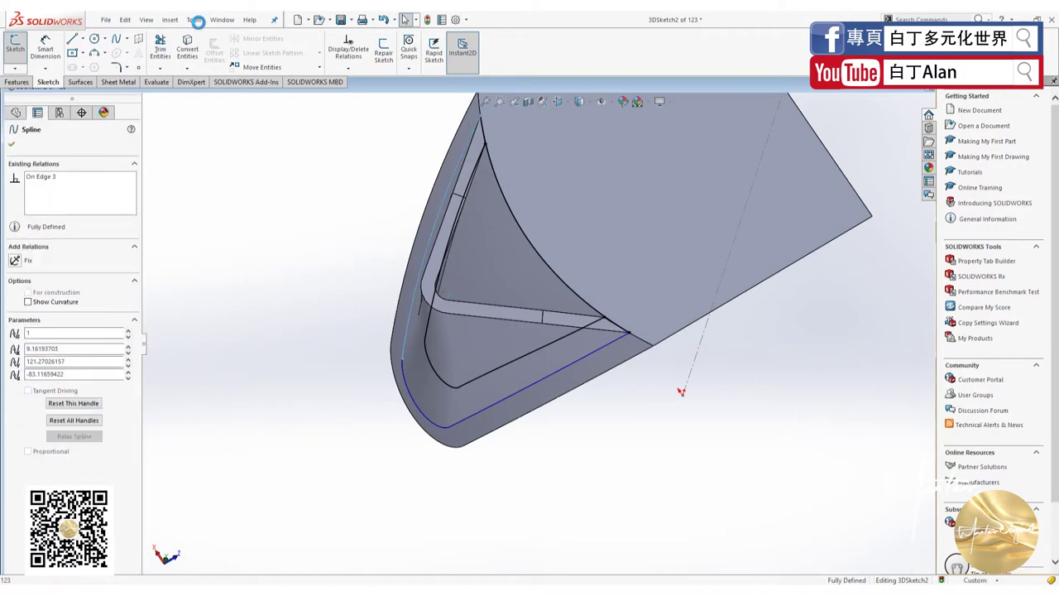
key(Escape)
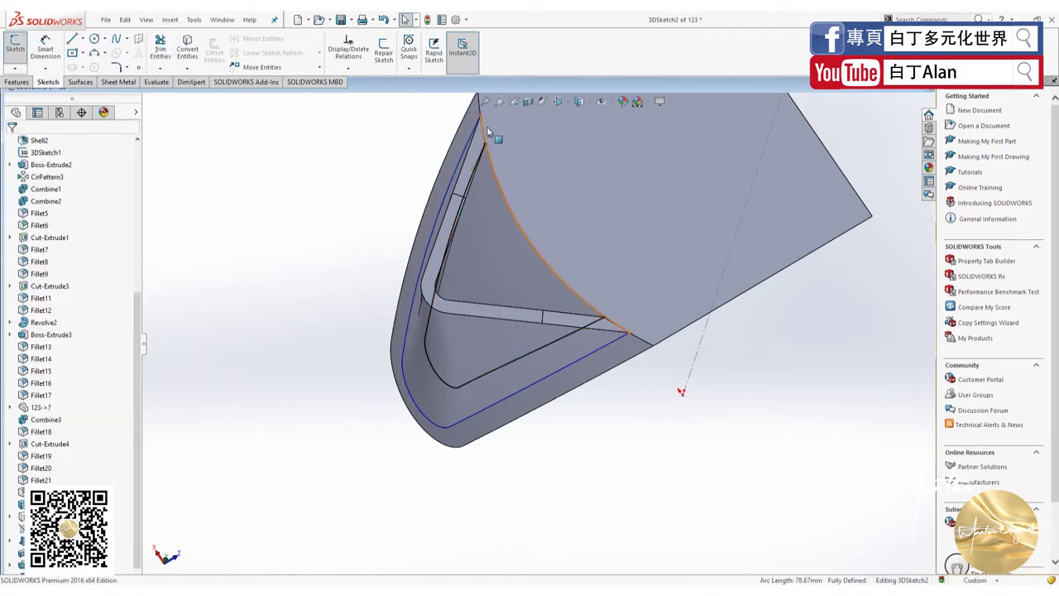
click(488, 133)
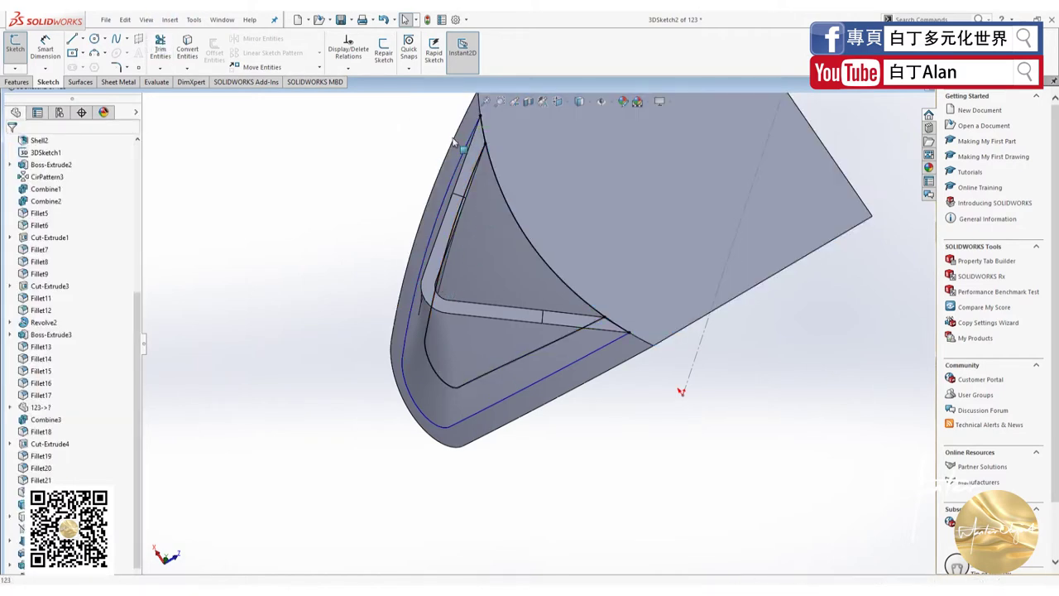
click(160, 56)
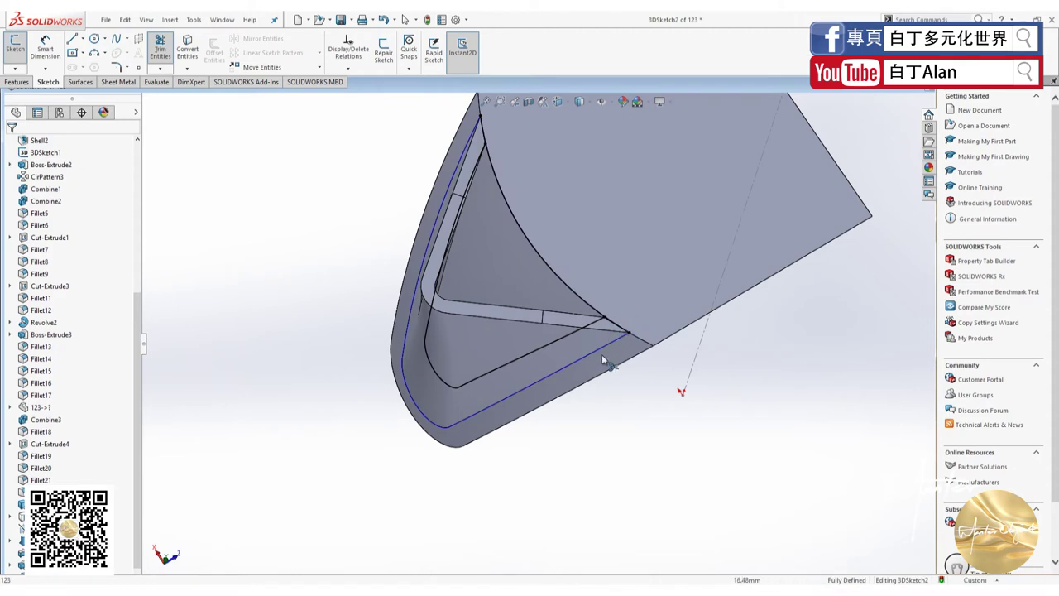
key(Escape)
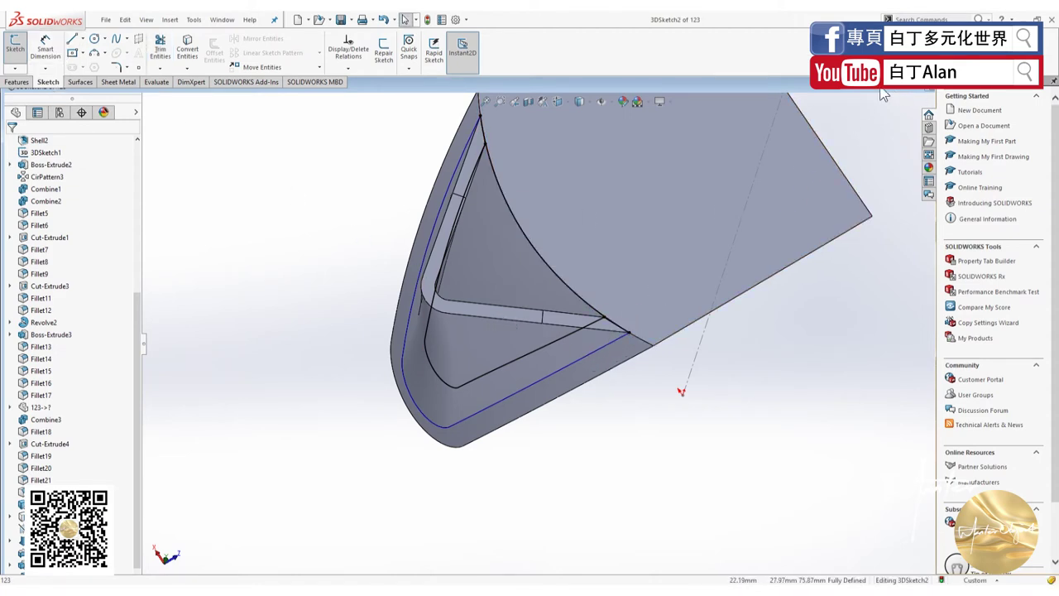
drag(894, 88, 890, 99)
Exit the 3D sketch, then try an Extruded Boss from it and cancel.
click(921, 96)
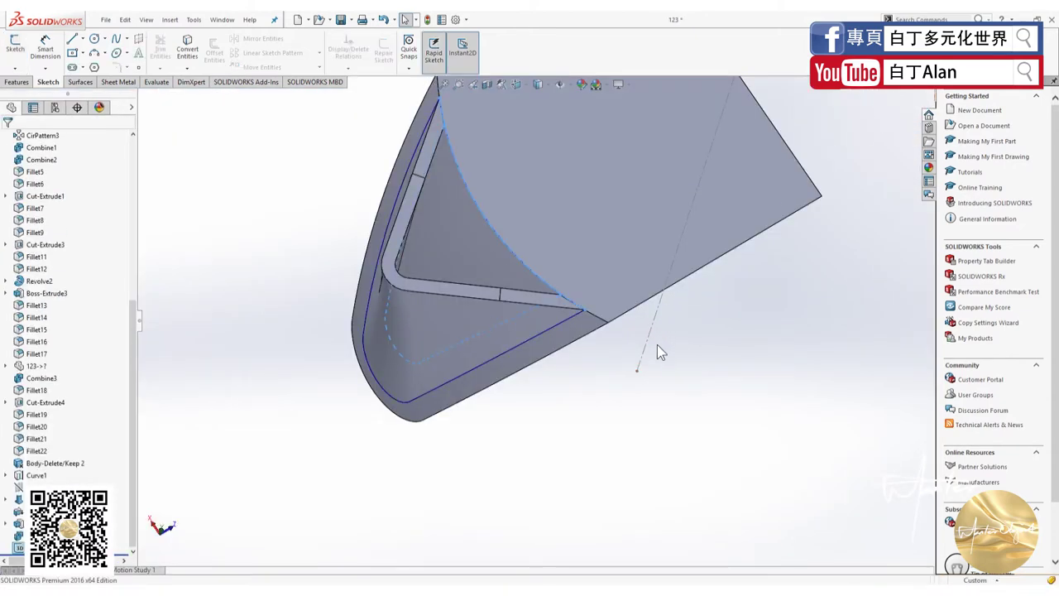
middle_drag(657, 344, 693, 340)
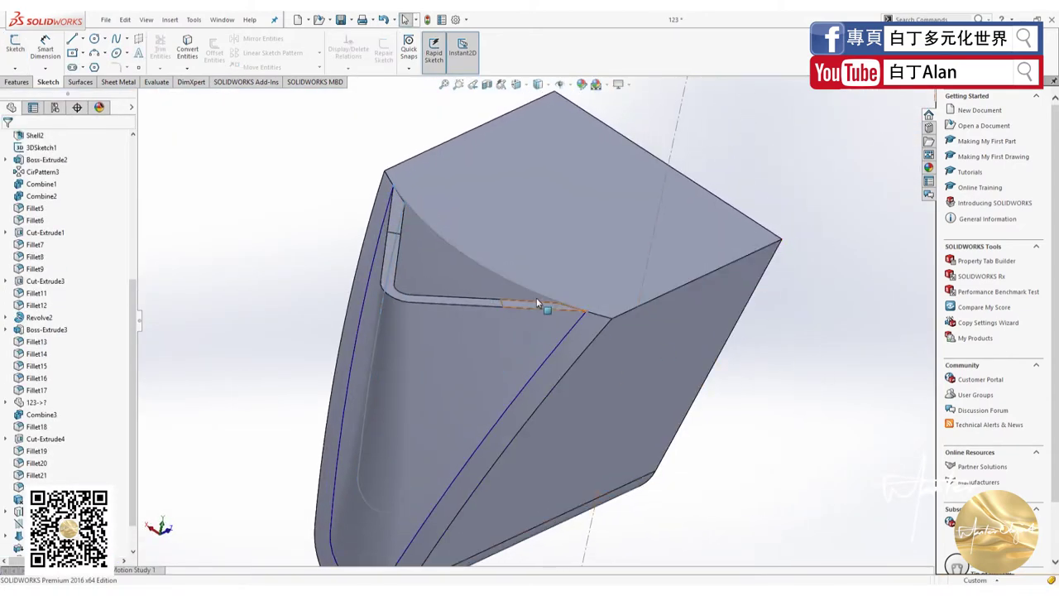
click(385, 339)
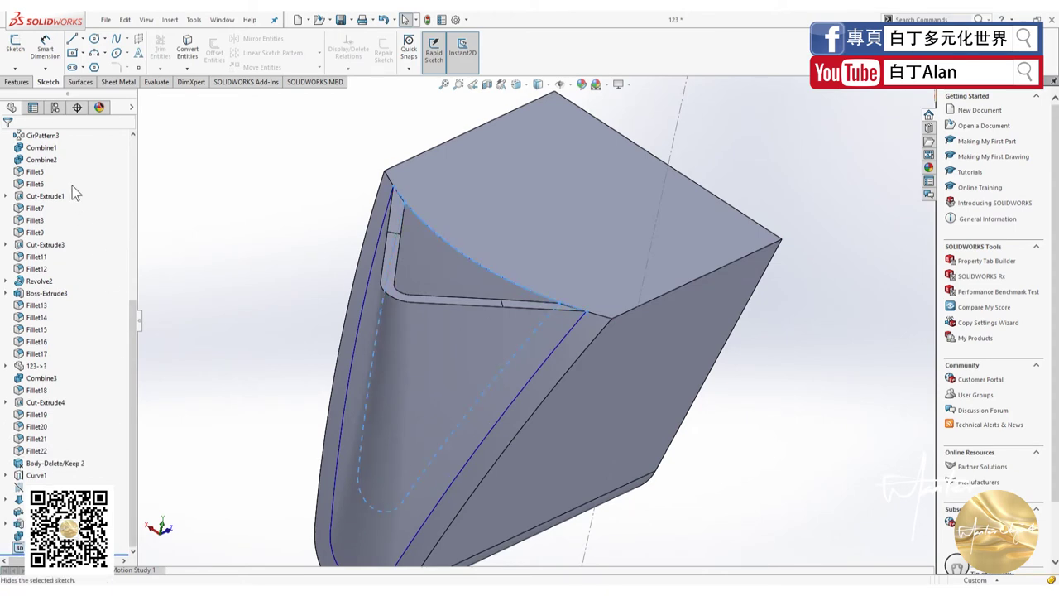
click(17, 82)
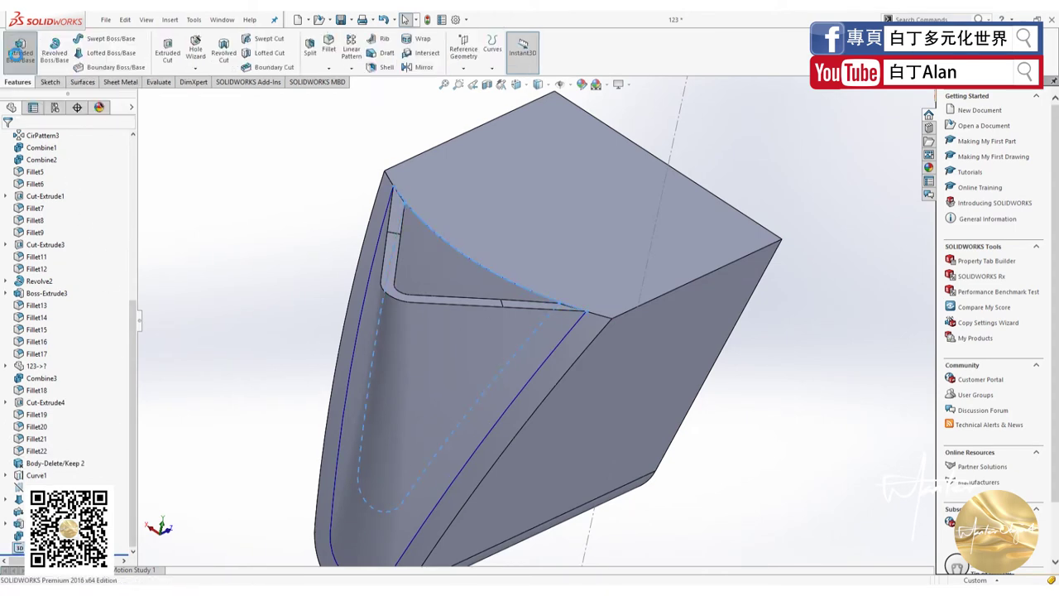
click(17, 52)
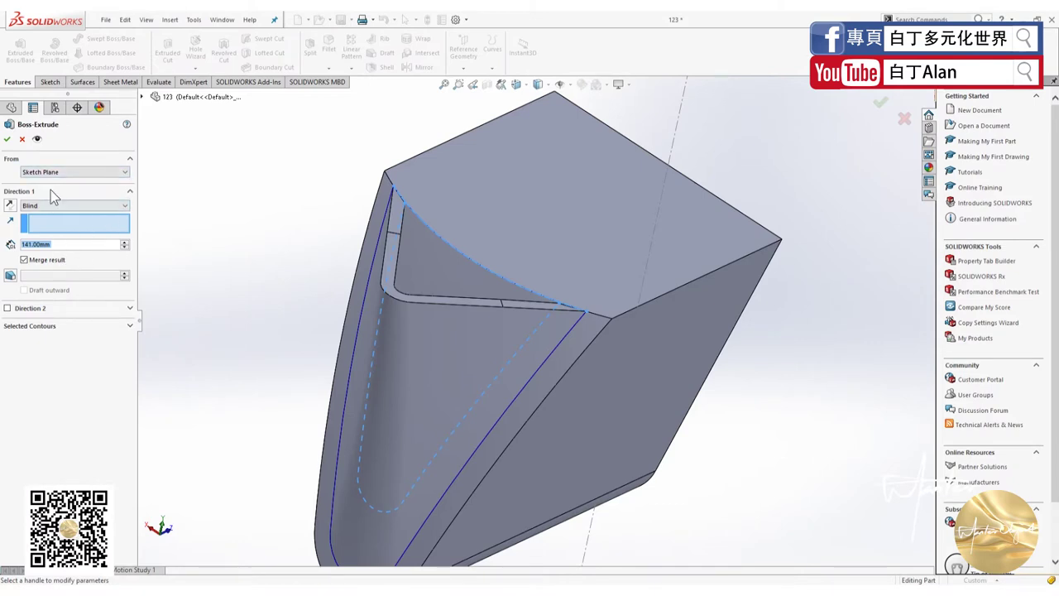
click(22, 138)
Attempt a 112 mm Extruded Cut along the top edge, cancelling after the open-contour error.
click(624, 319)
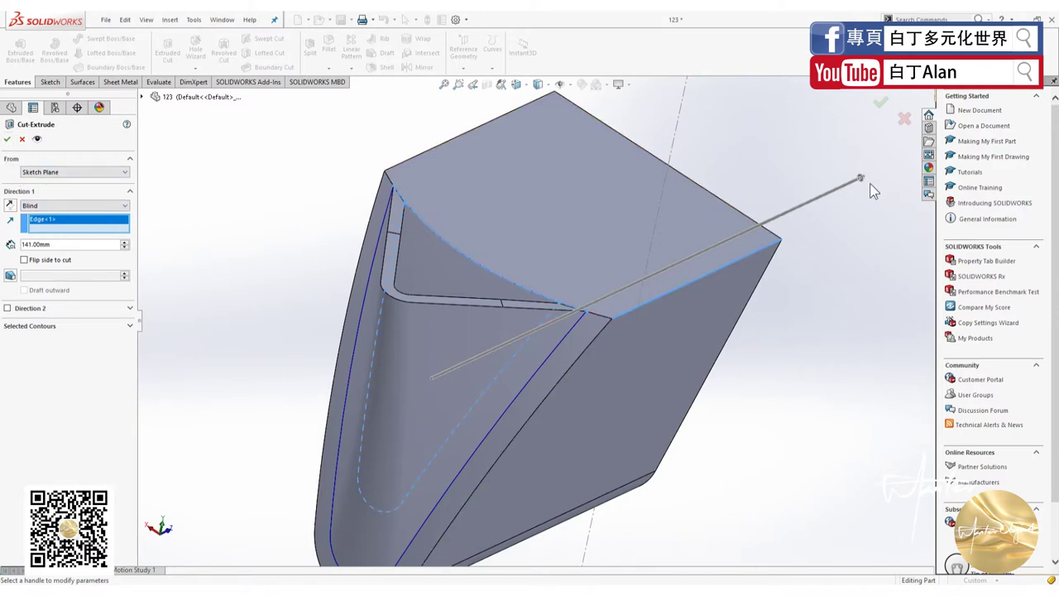
click(860, 178)
click(724, 242)
click(720, 243)
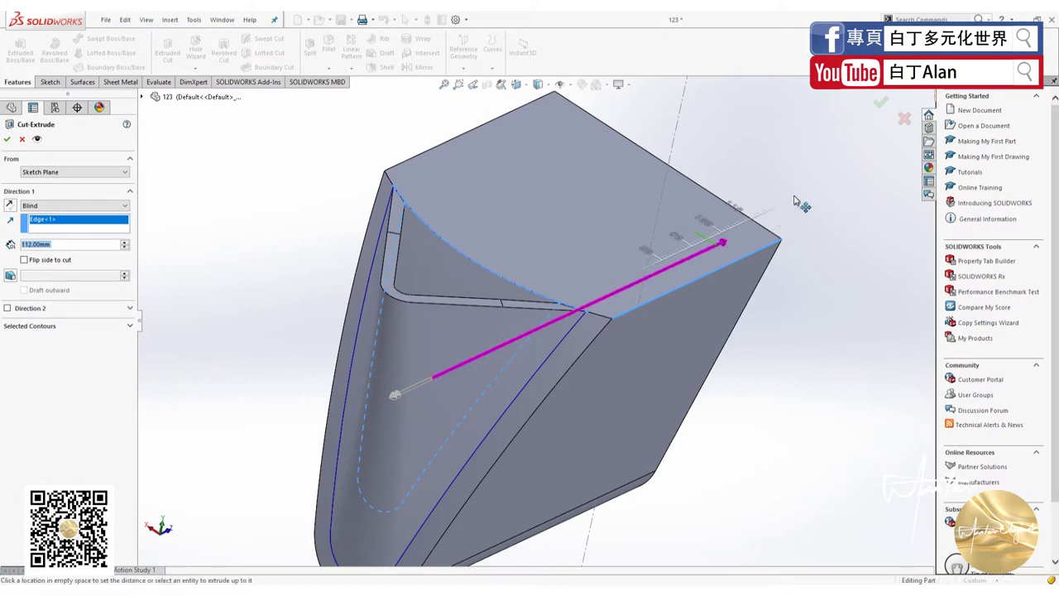
click(794, 201)
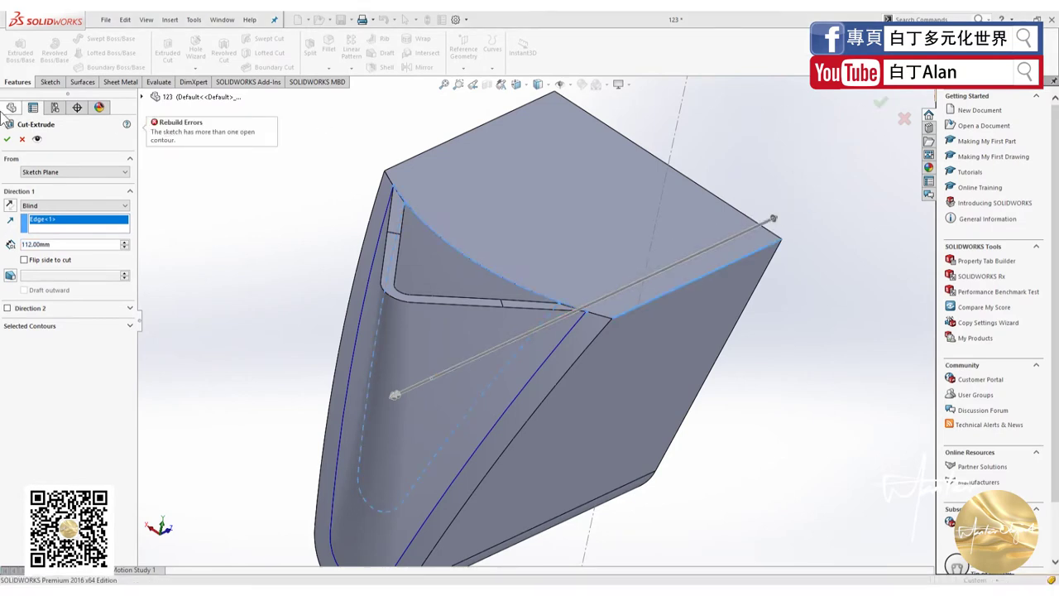
click(22, 139)
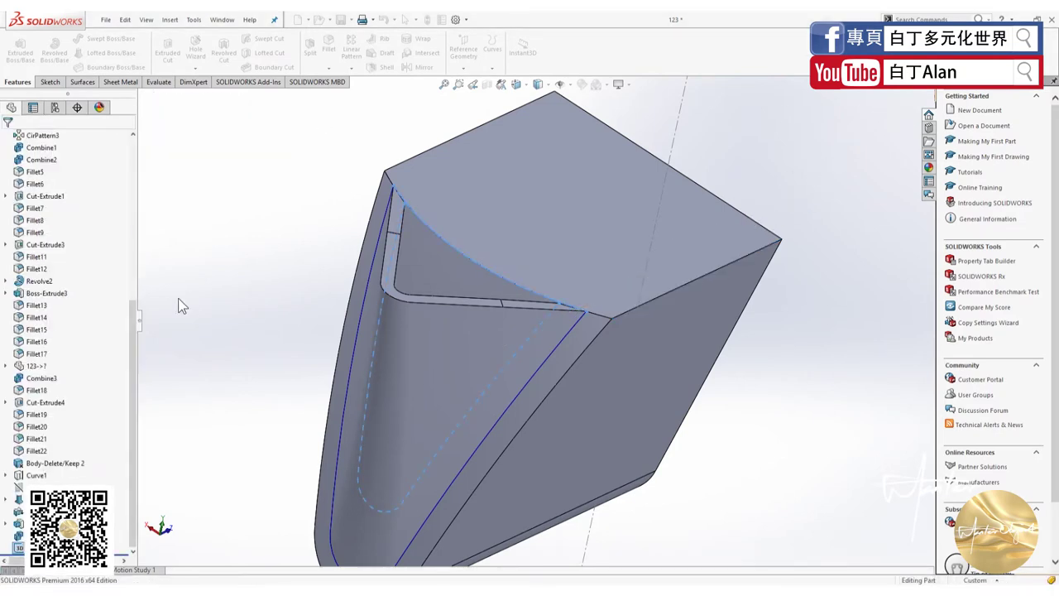
click(462, 258)
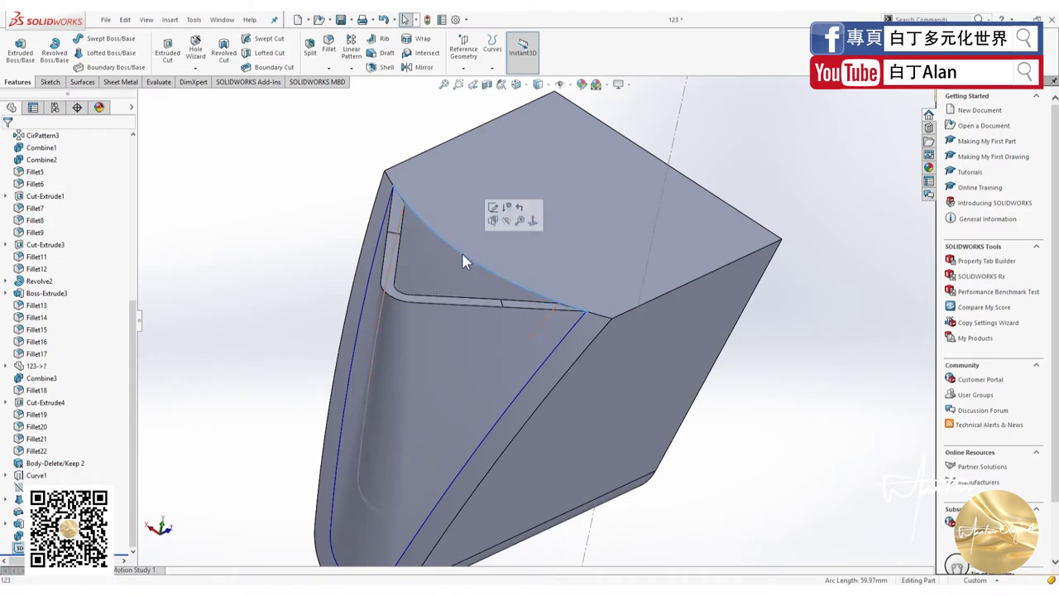
right_click(49, 548)
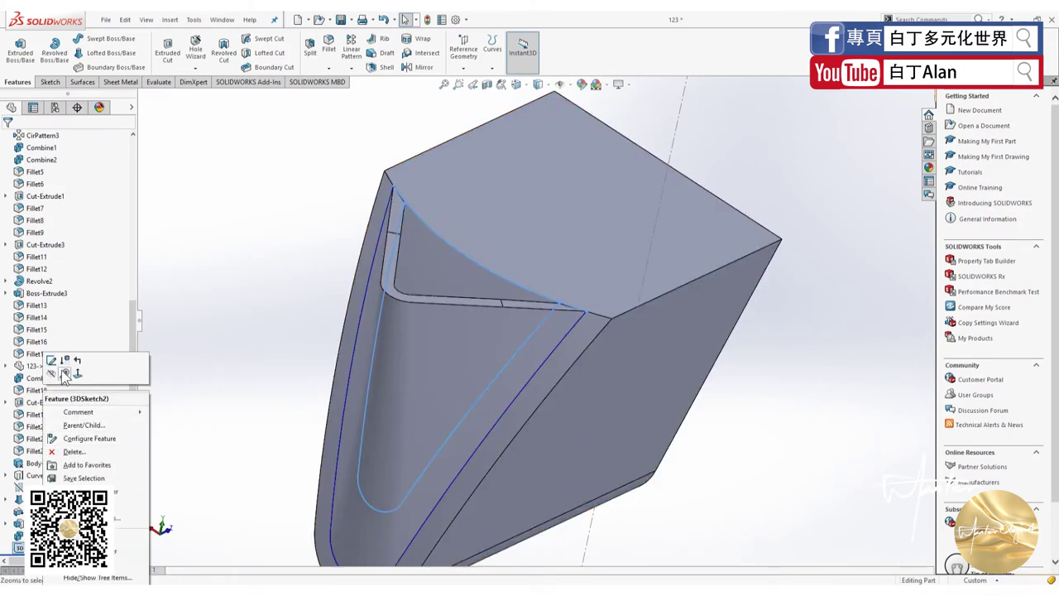
click(71, 365)
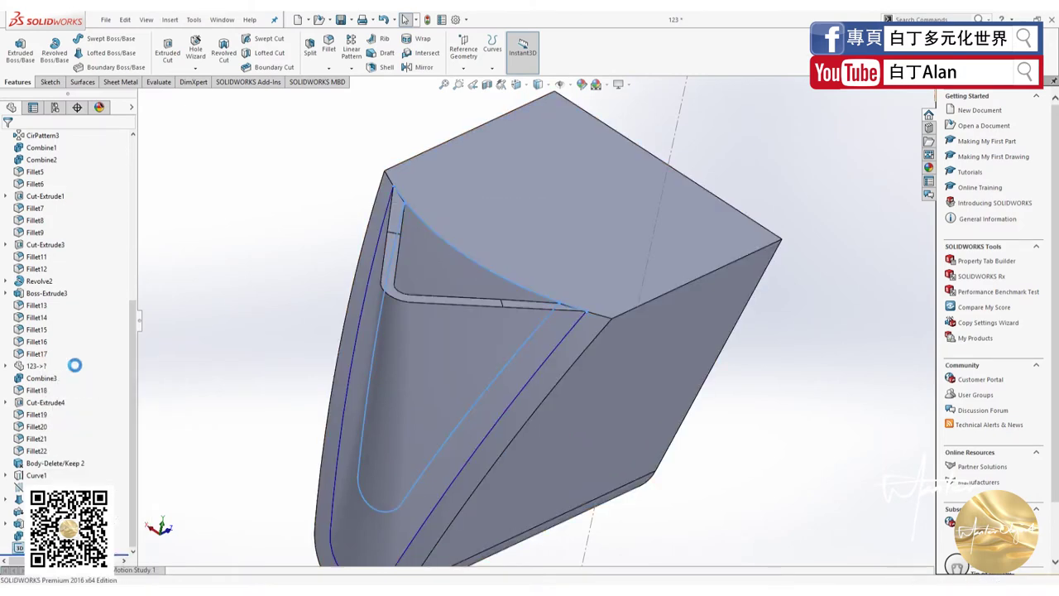
click(579, 311)
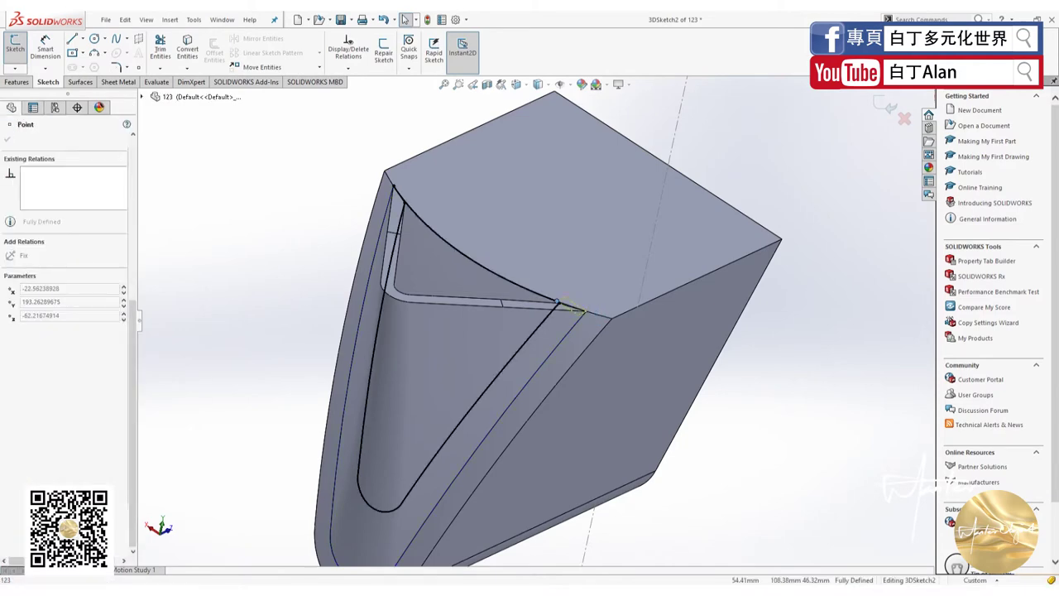
scroll(571, 315, down, 5)
scroll(547, 371, up, 5)
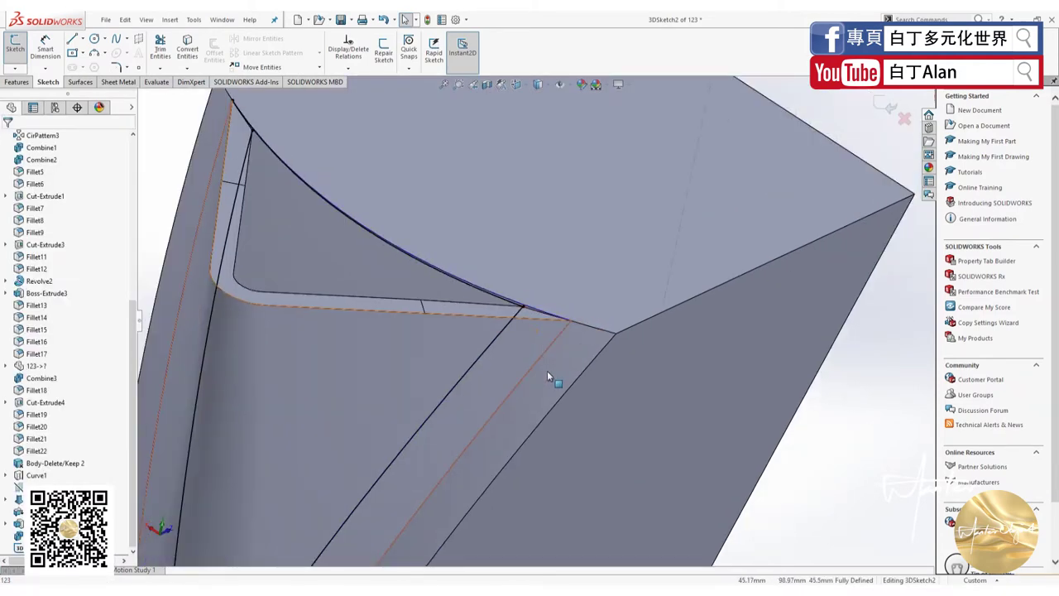
scroll(503, 304, down, 3)
scroll(497, 302, down, 2)
click(489, 299)
scroll(489, 299, down, 3)
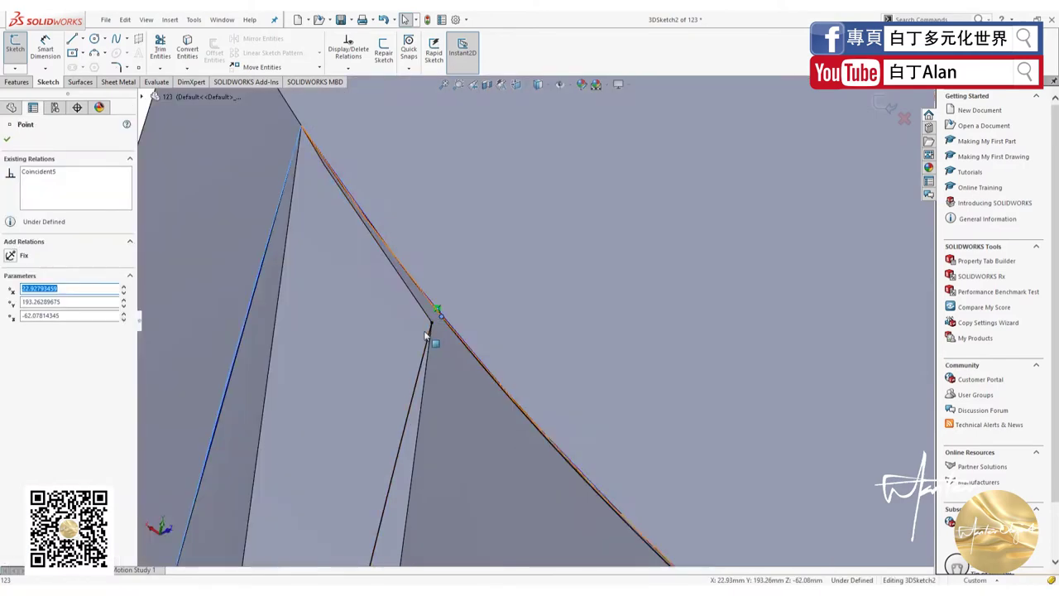
scroll(460, 367, up, 3)
scroll(460, 367, up, 3)
mouse_move(449, 378)
middle_down()
mouse_move(610, 386)
mouse_move(661, 427)
mouse_move(544, 270)
mouse_move(515, 336)
middle_up()
scroll(677, 414, down, 2)
scroll(677, 414, down, 3)
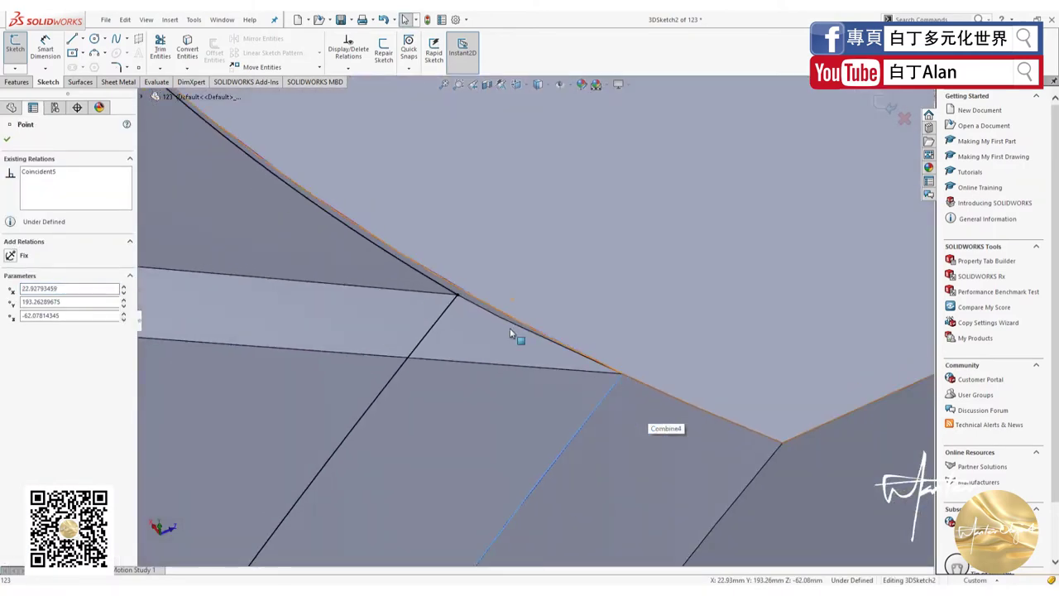
scroll(465, 299, up, 1)
key(Escape)
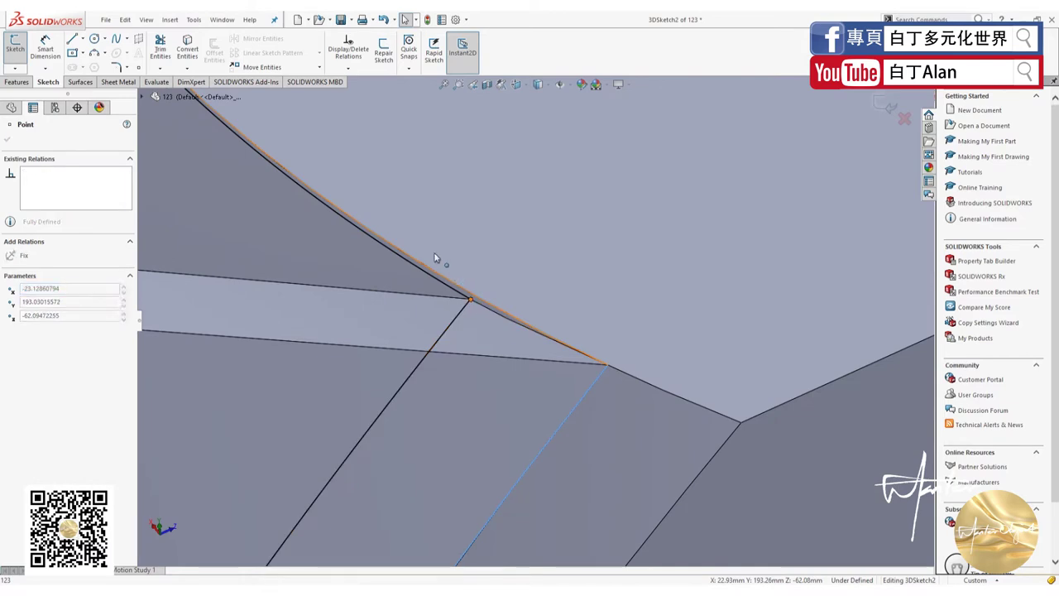
scroll(519, 411, up, 2)
mouse_move(530, 368)
middle_down()
mouse_move(516, 309)
mouse_move(562, 354)
middle_up()
scroll(513, 364, up, 5)
scroll(532, 425, down, 3)
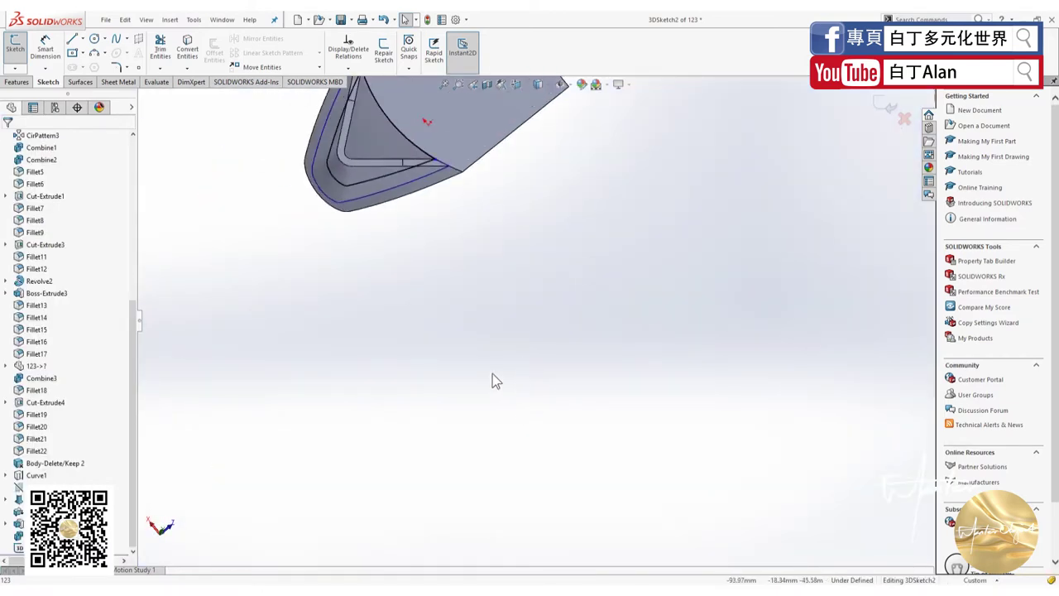
scroll(494, 286, up, 2)
scroll(494, 285, down, 3)
scroll(492, 237, down, 1)
scroll(477, 296, down, 3)
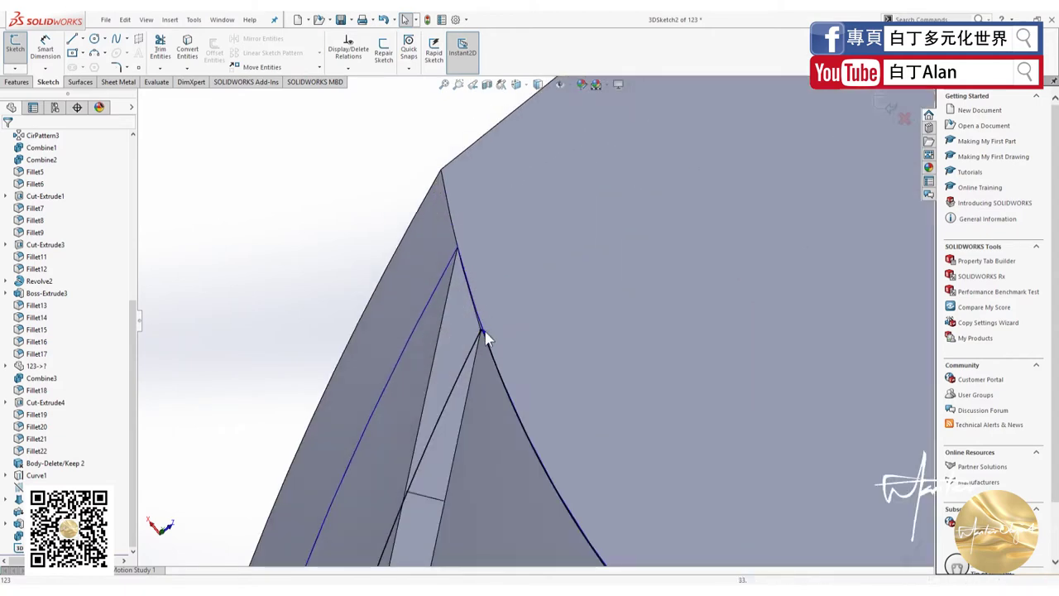
click(904, 118)
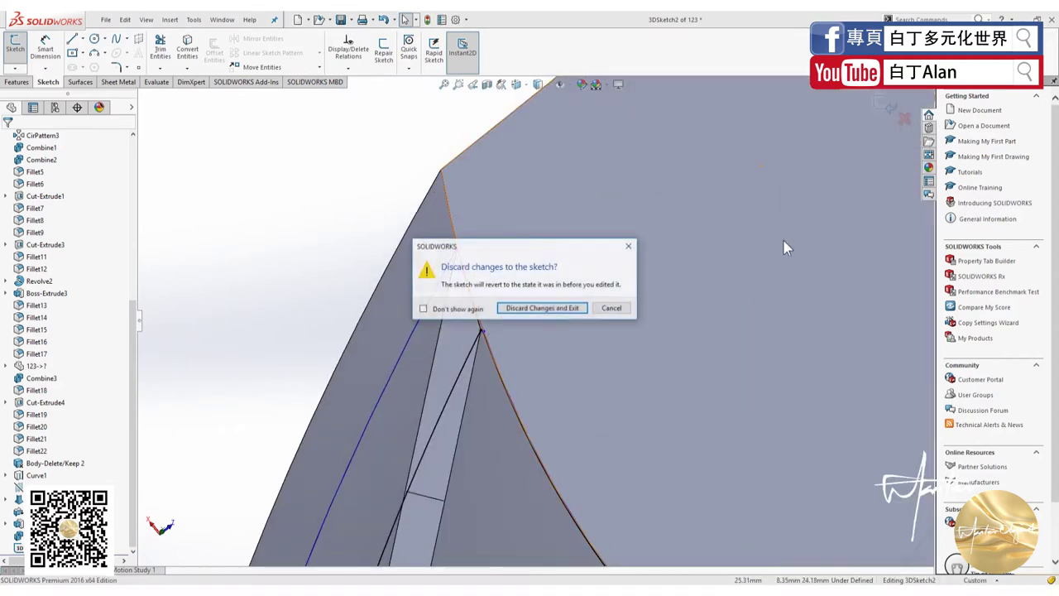
click(563, 308)
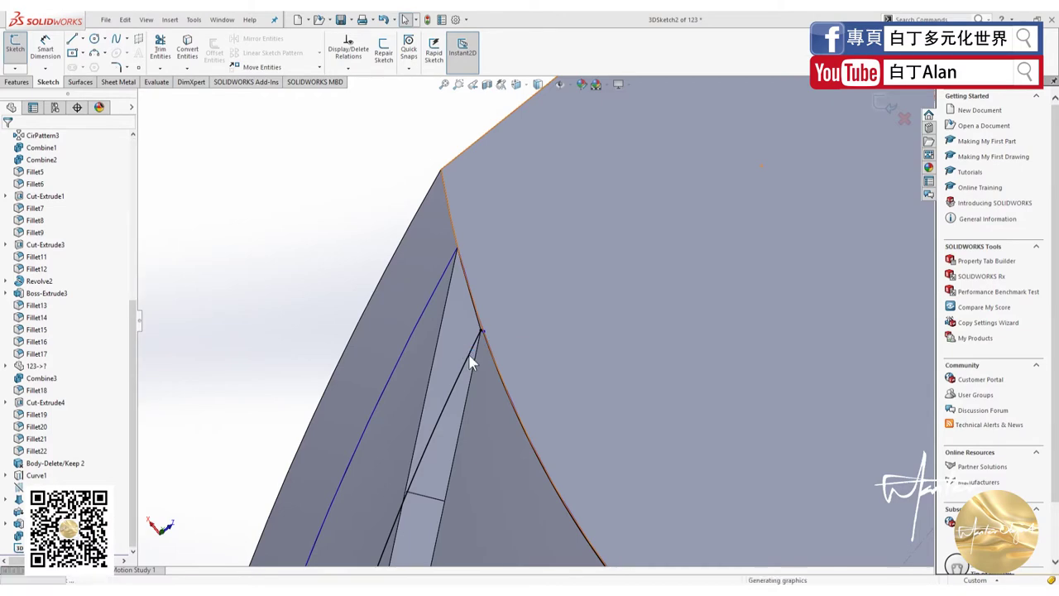
key(ctrl+b)
middle_drag(472, 295, 477, 363)
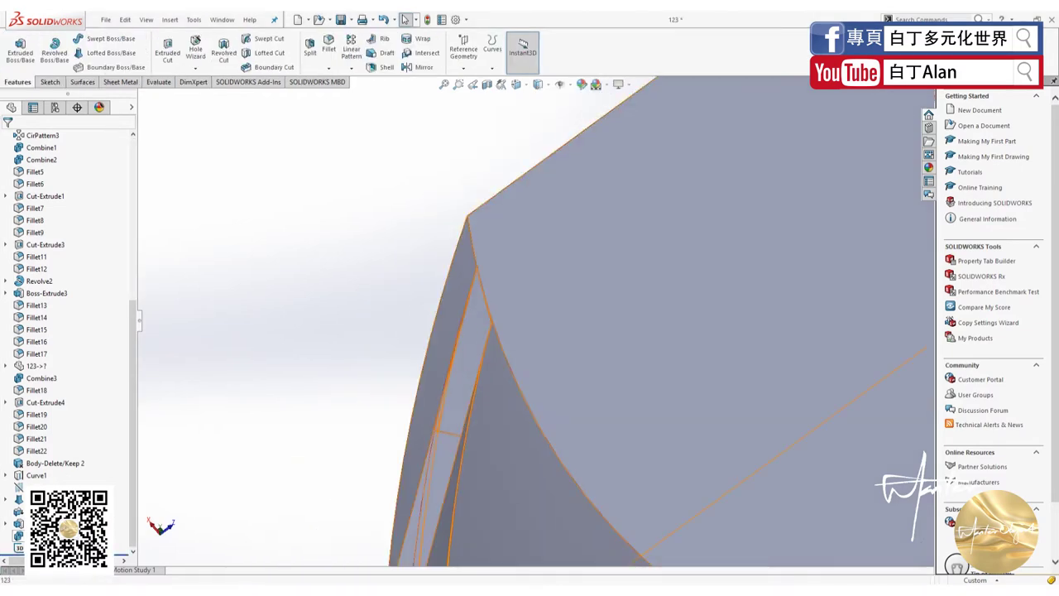
Roll the model forward one feature and reopen Thicken3 (Surface-Loft4, 3.00 mm) for editing.
key(f)
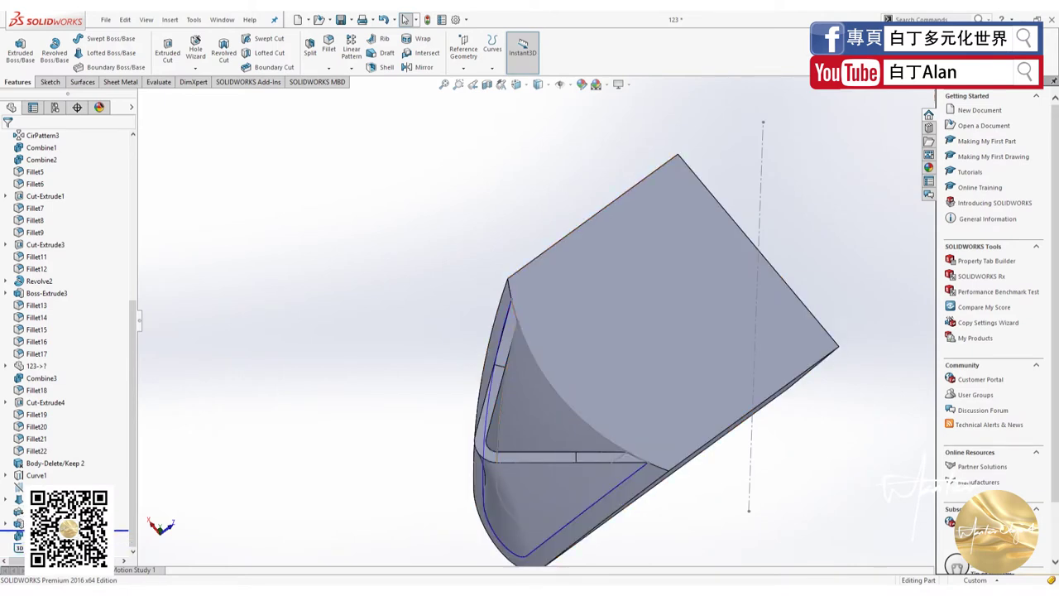
key(ctrl+8)
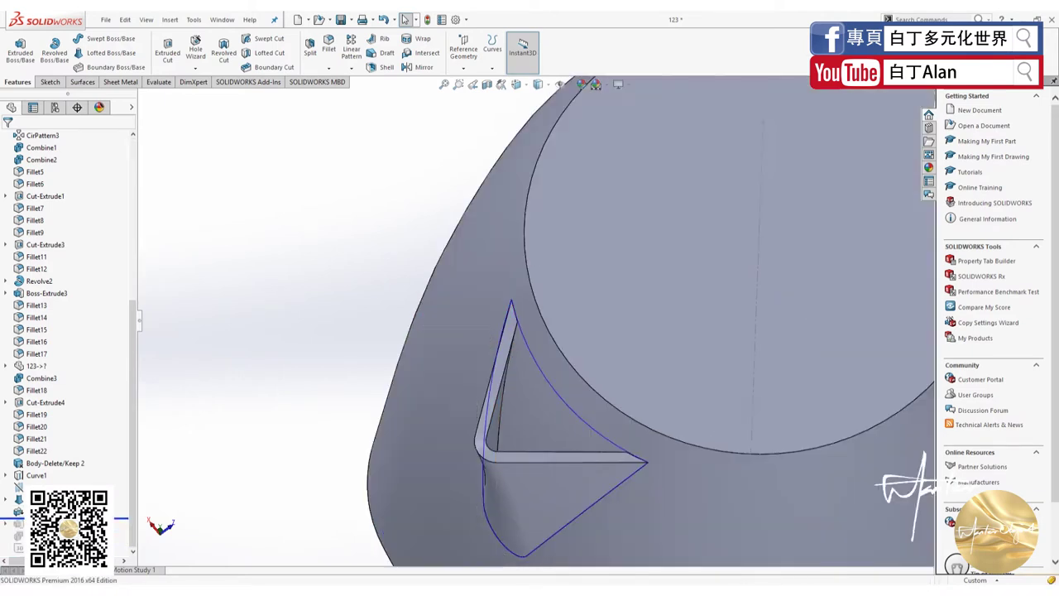
scroll(567, 371, down, 3)
scroll(496, 298, down, 3)
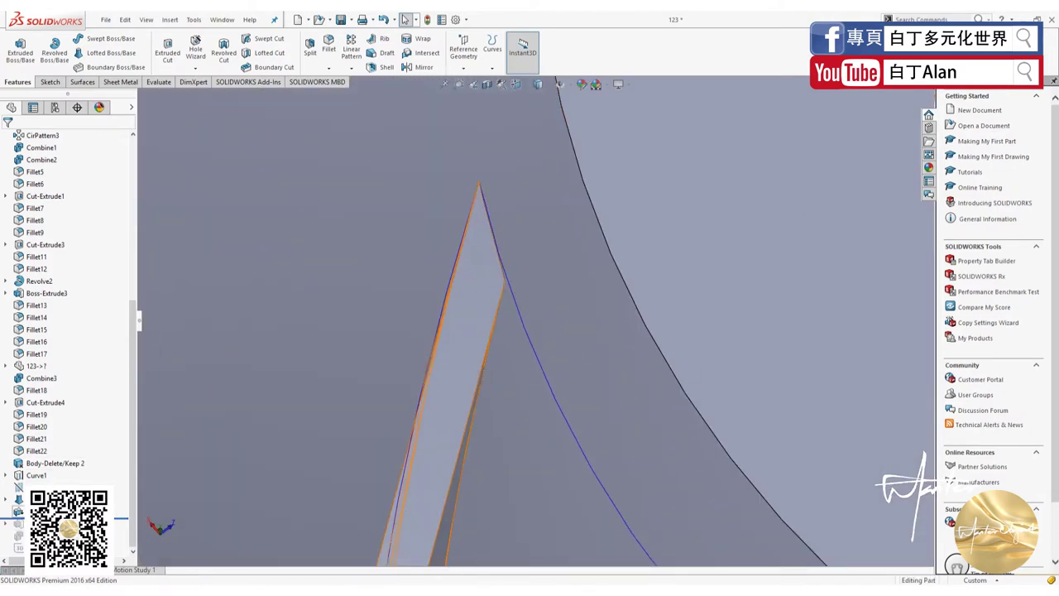
drag(17, 514, 17, 540)
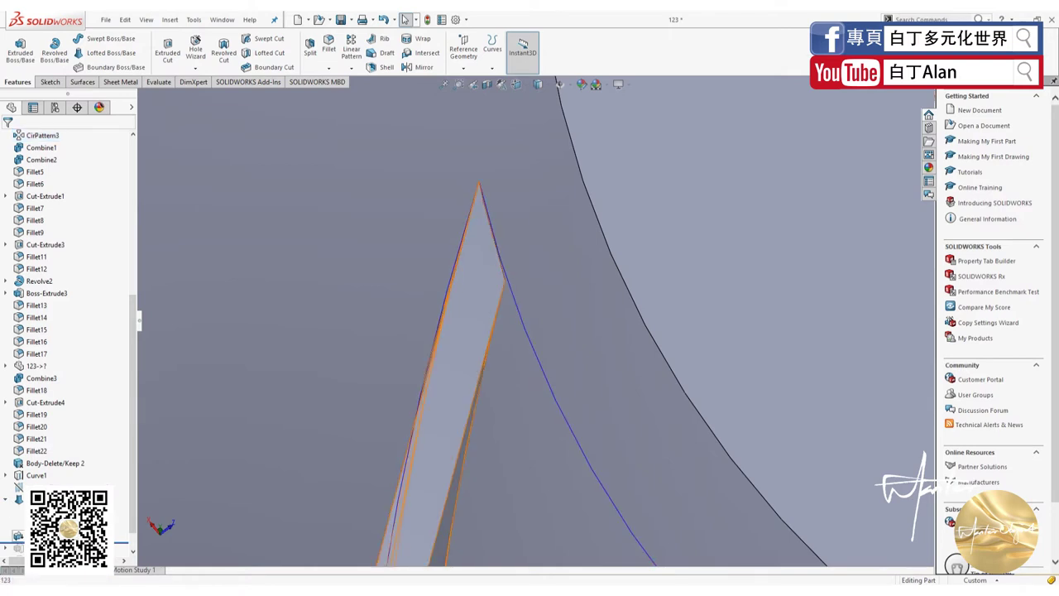
click(33, 536)
right_click(33, 536)
click(39, 320)
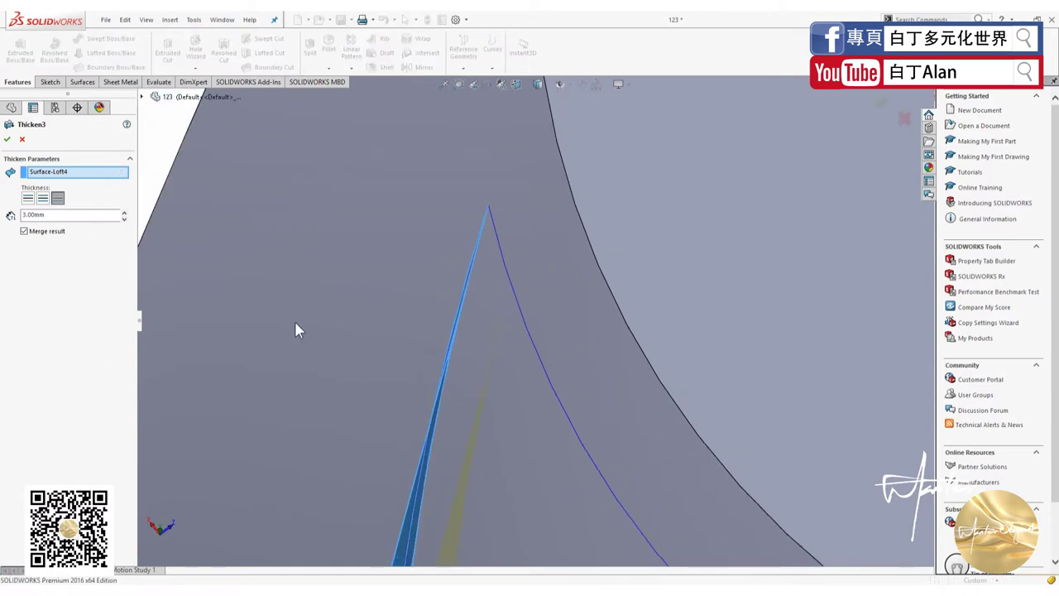
scroll(295, 321, up, 5)
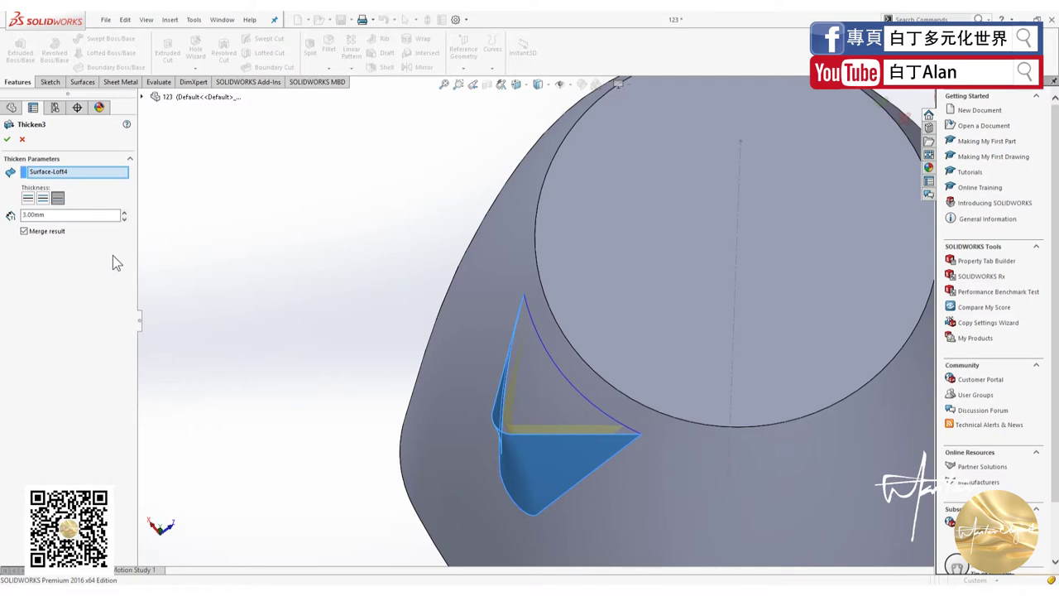
Thicken the spout lip surface to 10.00 mm with Merge result on, then inspect the merged body.
double_click(58, 214)
text(10)
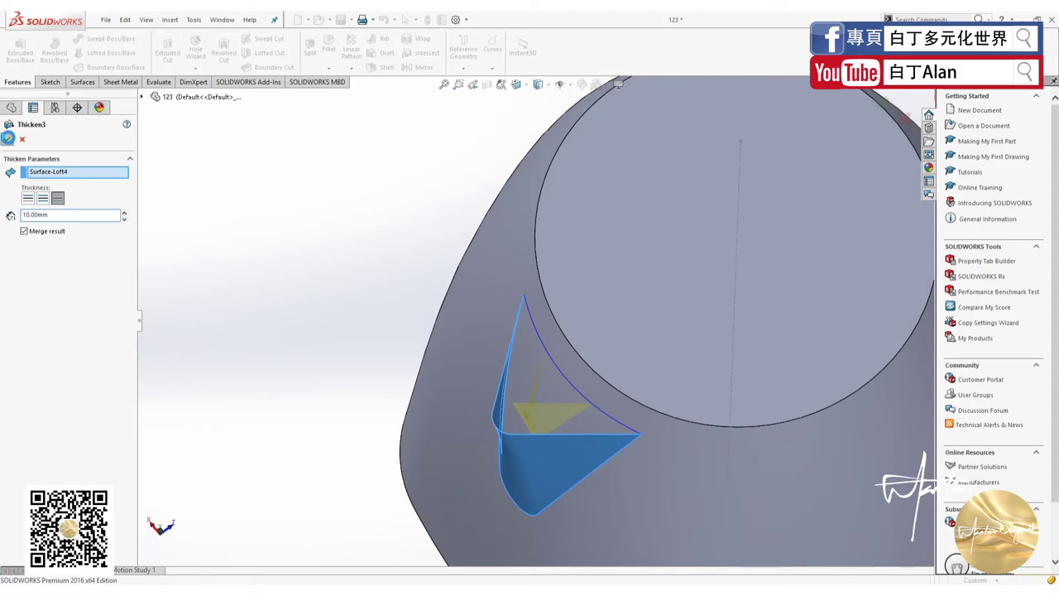
click(7, 139)
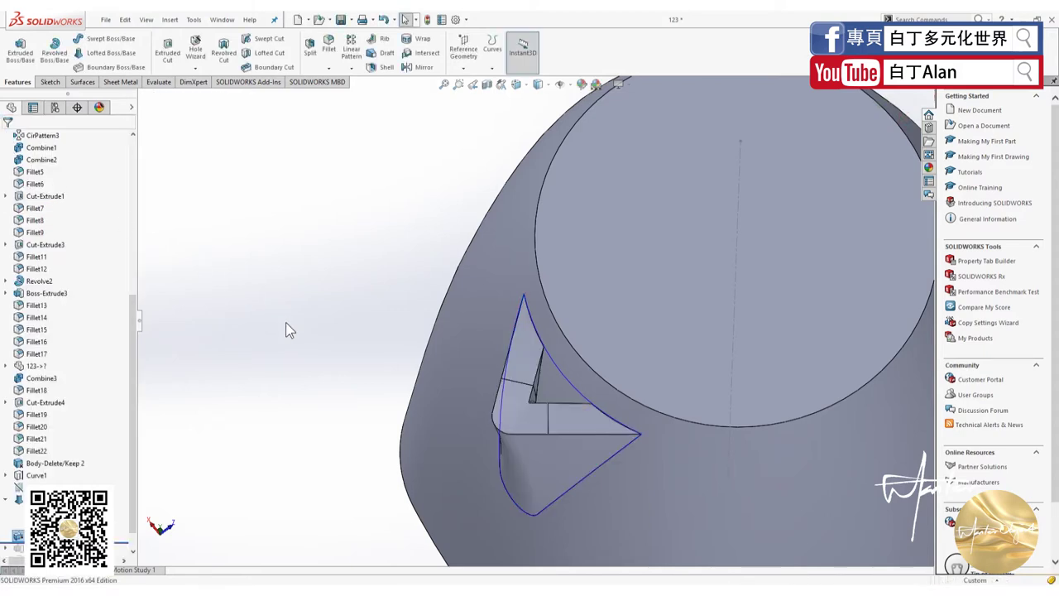
scroll(492, 326, down, 2)
scroll(488, 319, down, 2)
scroll(486, 316, down, 2)
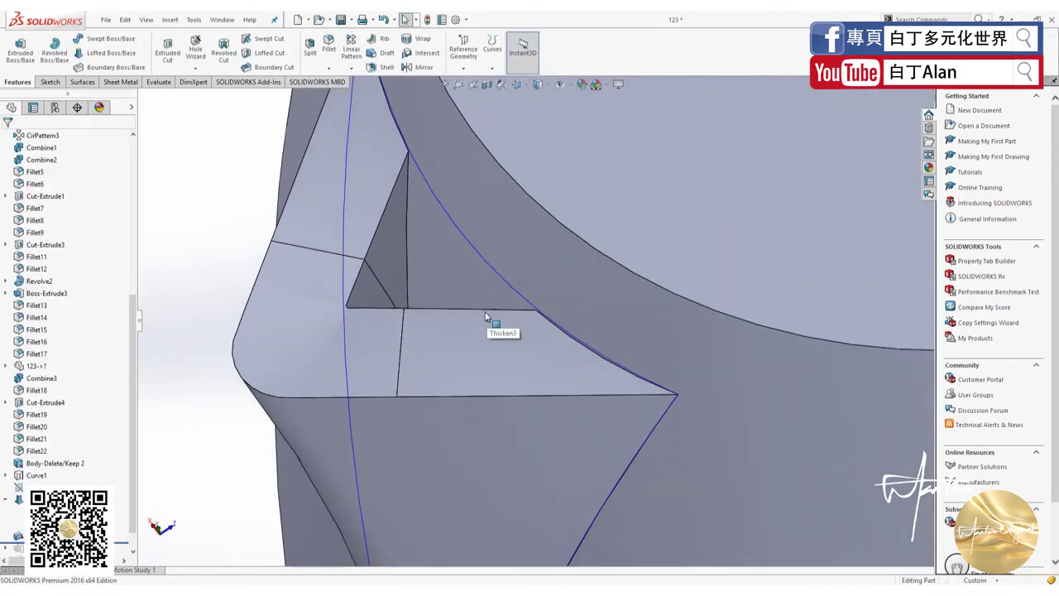
middle_drag(485, 318, 467, 325)
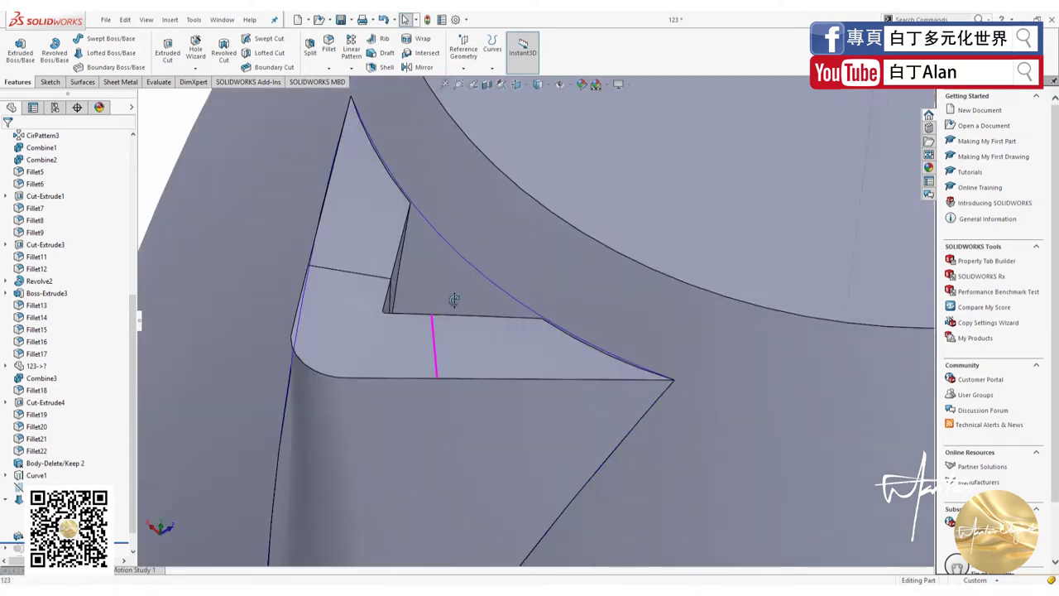
key(f)
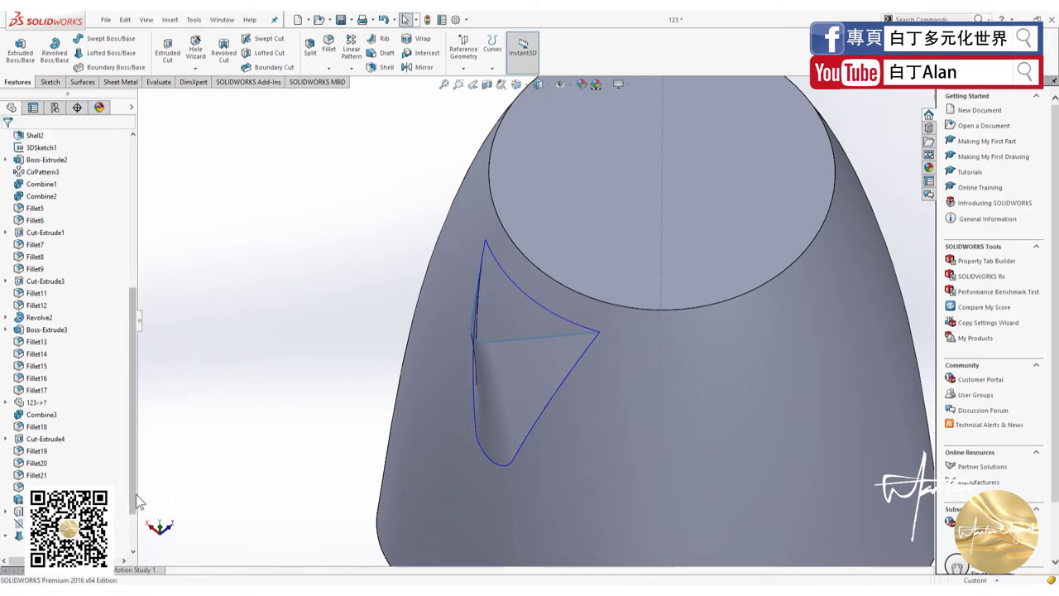
scroll(316, 401, up, 2)
mouse_move(312, 344)
middle_down()
mouse_move(385, 361)
mouse_move(490, 275)
middle_up()
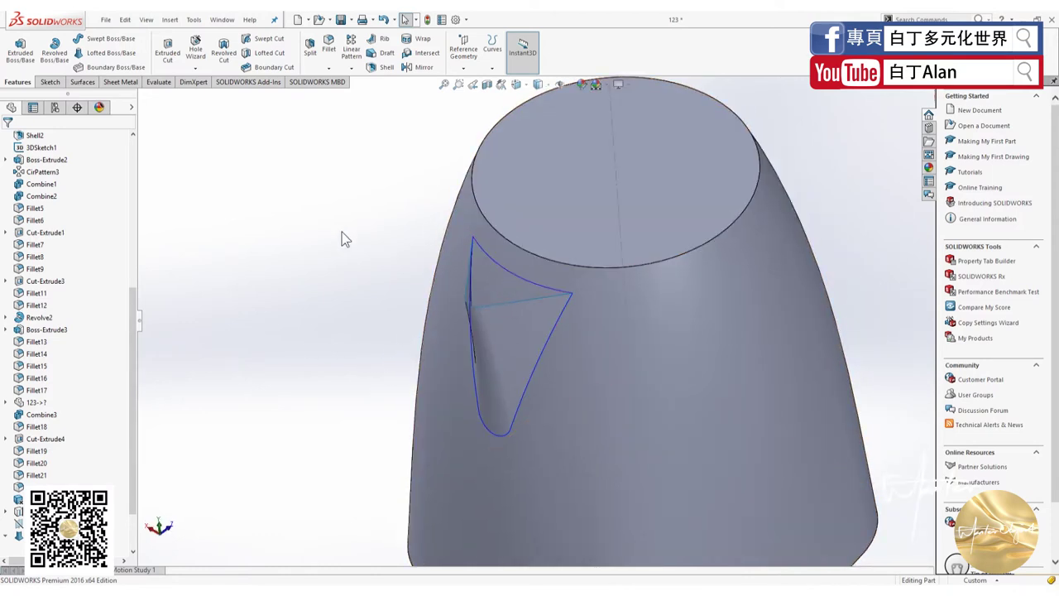
click(81, 82)
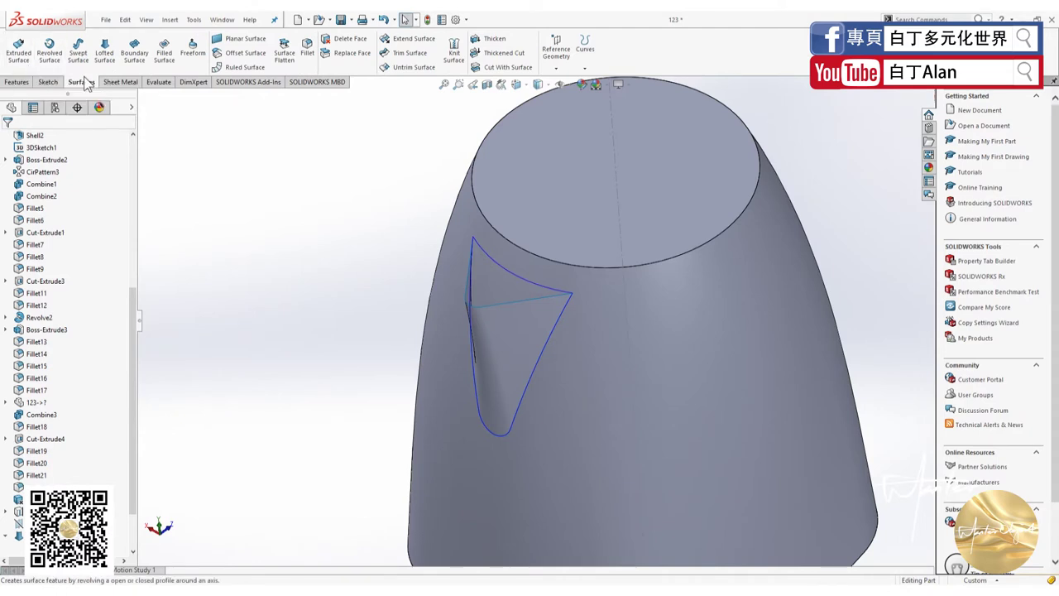
Create a filled surface bounded by Curve1 across the triangular spout outline.
click(163, 52)
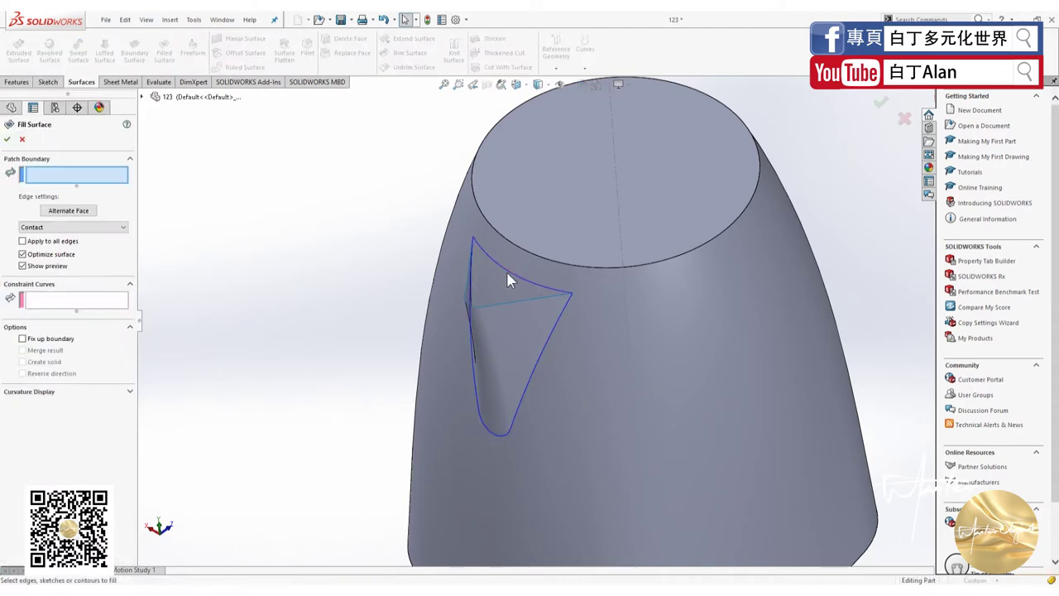
click(524, 282)
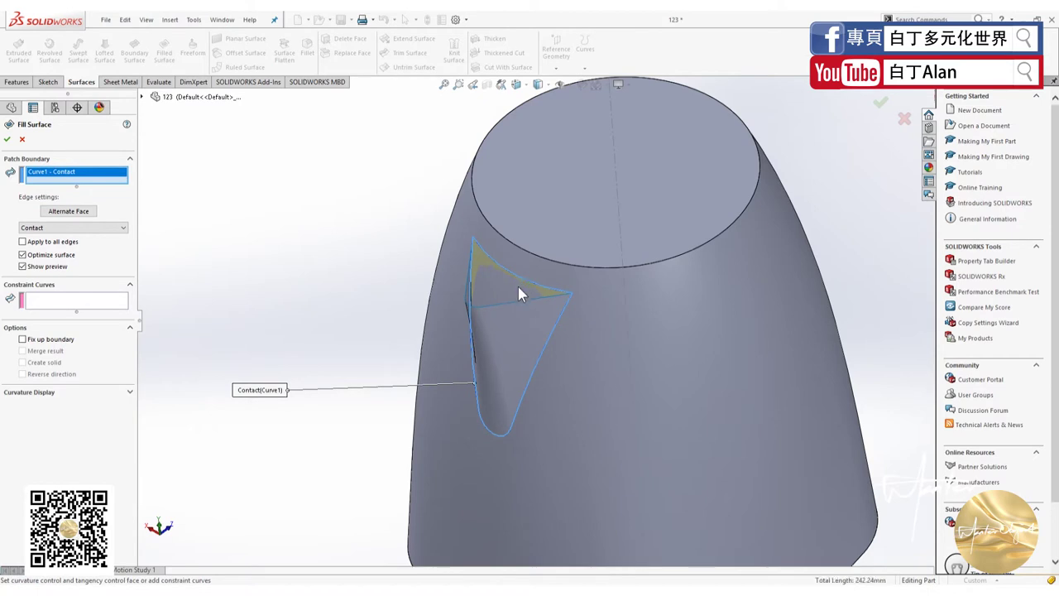
middle_drag(498, 302, 29, 123)
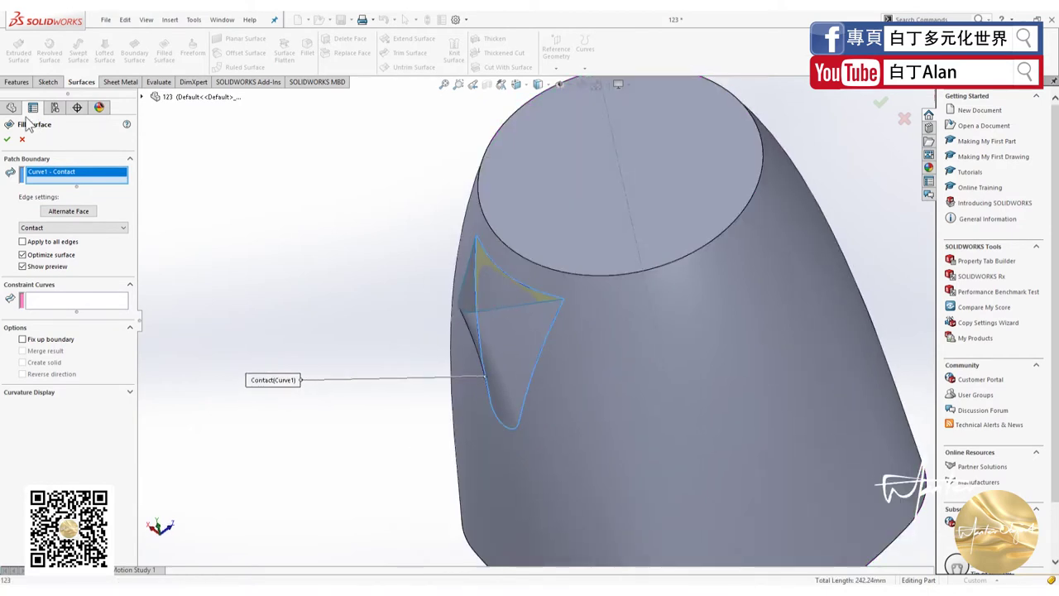
click(8, 141)
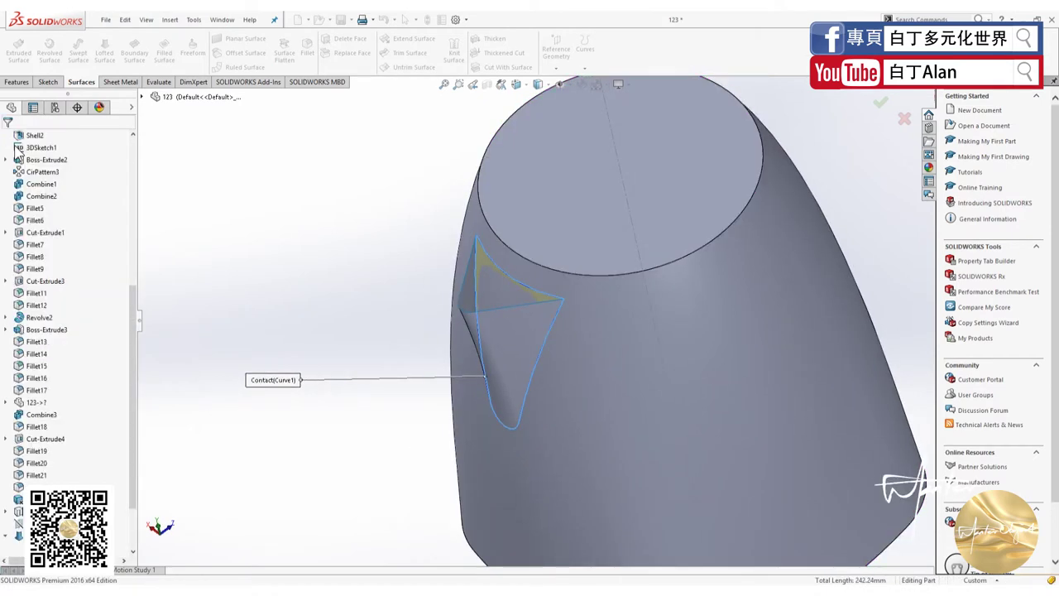
scroll(489, 295, down, 2)
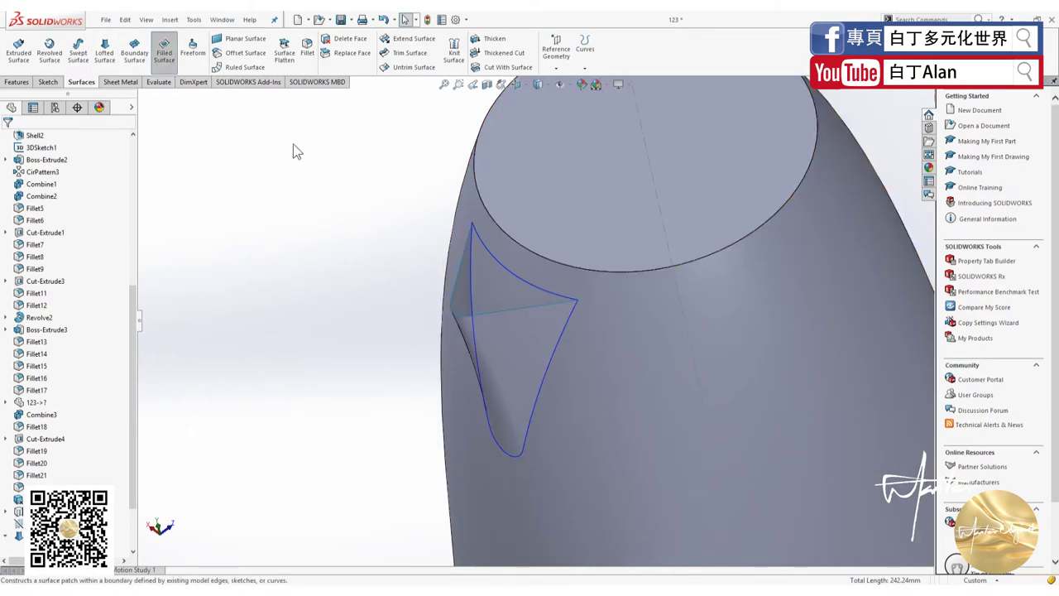
Start a second filled surface with Edge<1> and Curve1, then cancel it.
click(490, 252)
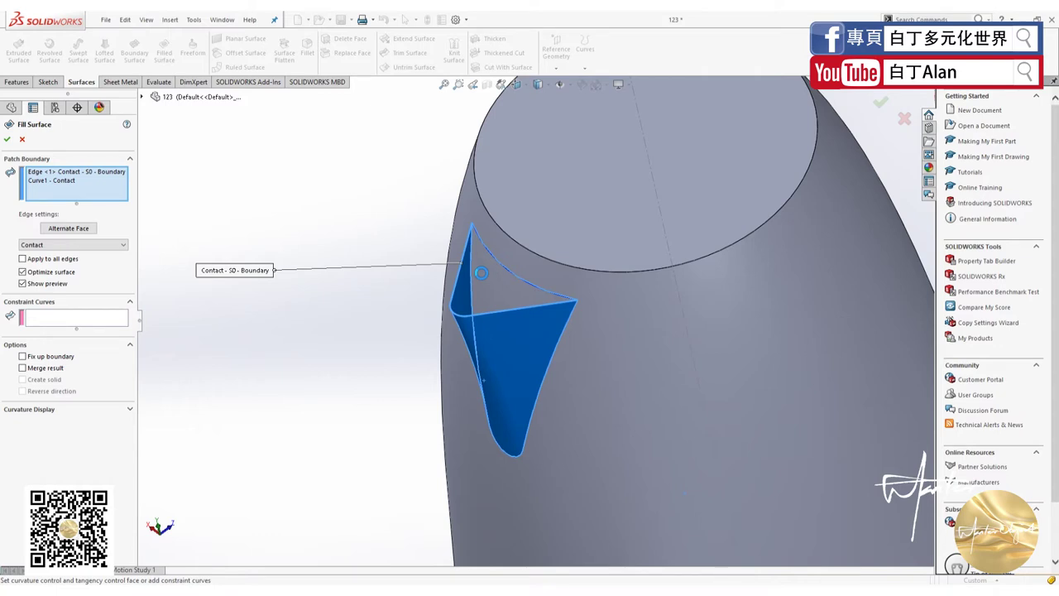
click(481, 274)
mouse_move(487, 281)
middle_down()
mouse_move(615, 374)
mouse_move(552, 406)
middle_up()
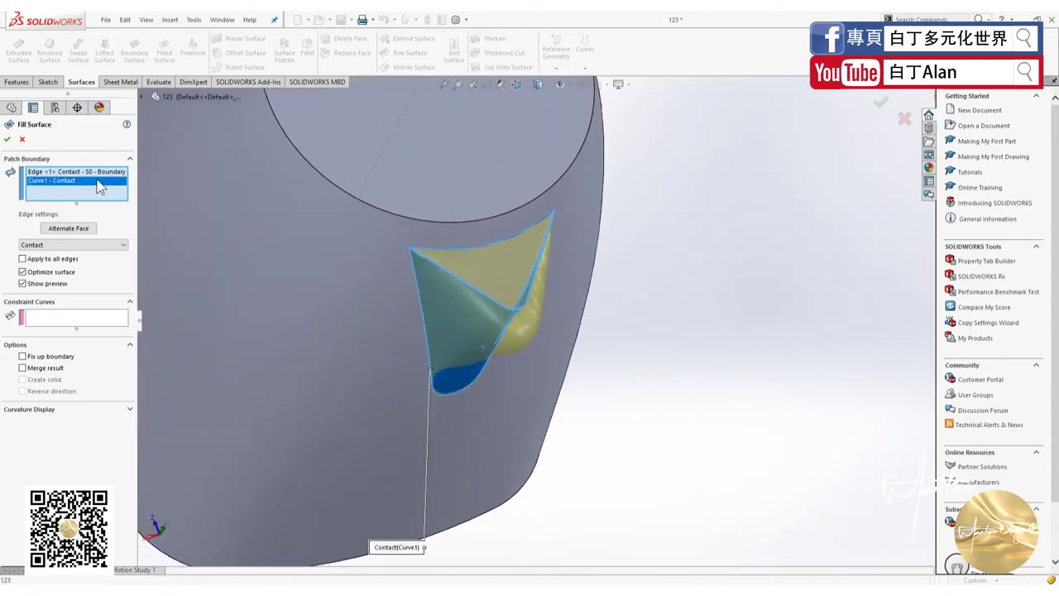
click(23, 140)
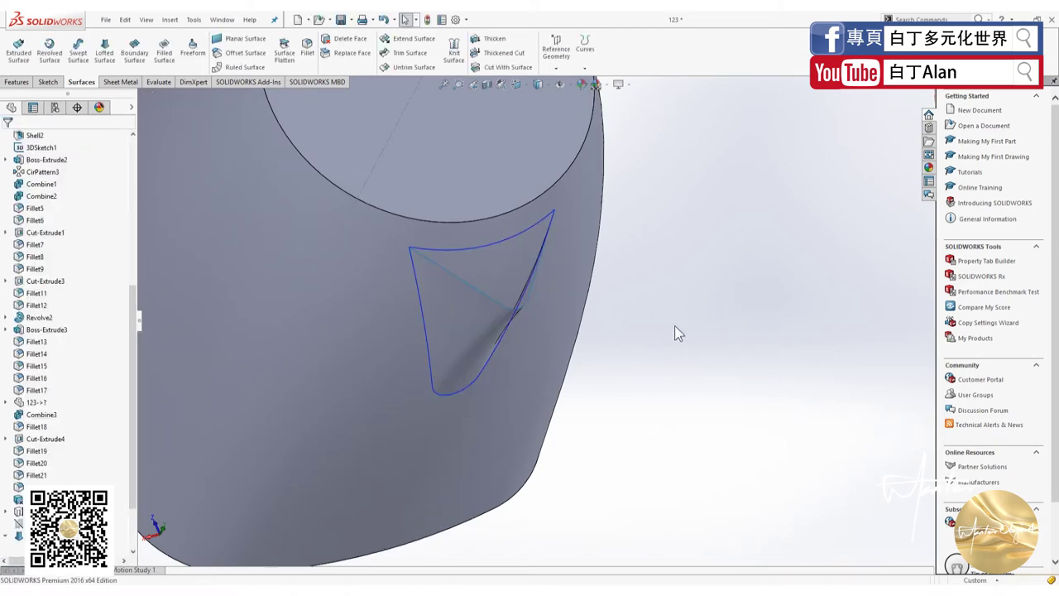
middle_drag(674, 325, 415, 187)
scroll(110, 208, up, 10)
Hide the Fillet3 solid body so only the spout surface remains visible.
scroll(109, 208, up, 5)
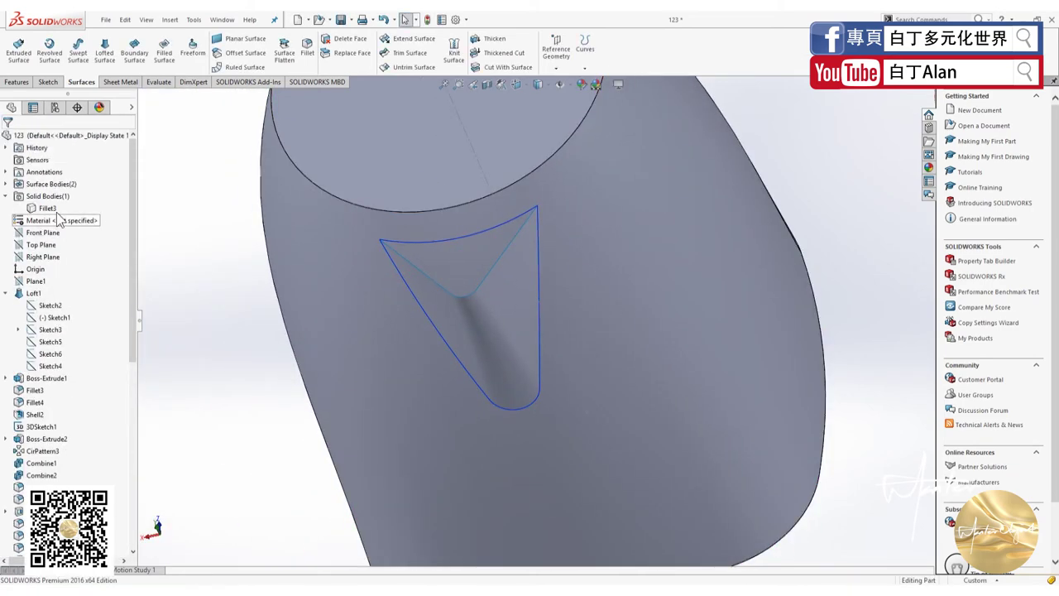
click(43, 210)
right_click(43, 216)
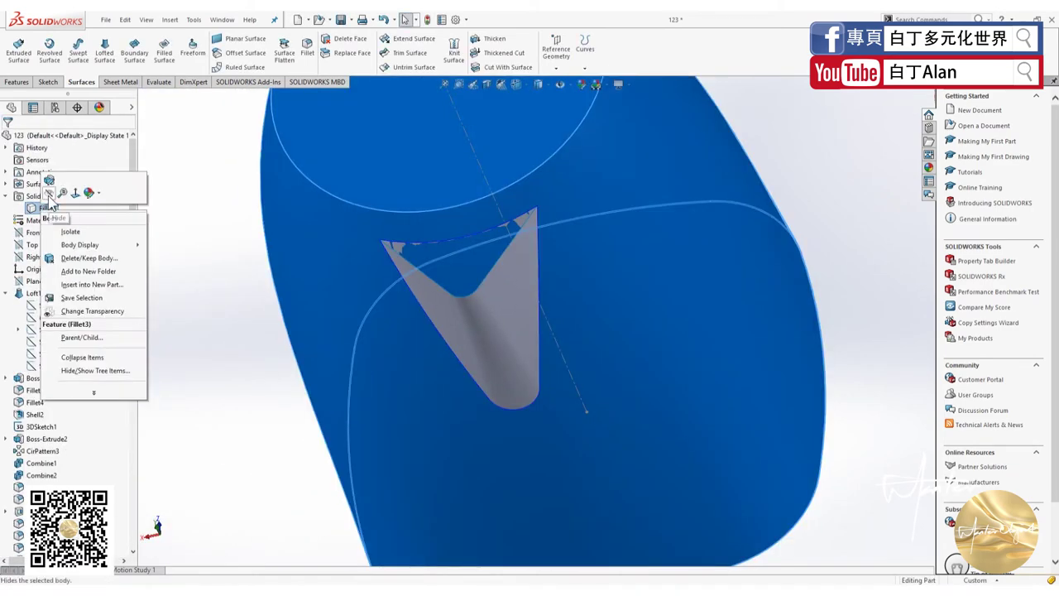
click(52, 192)
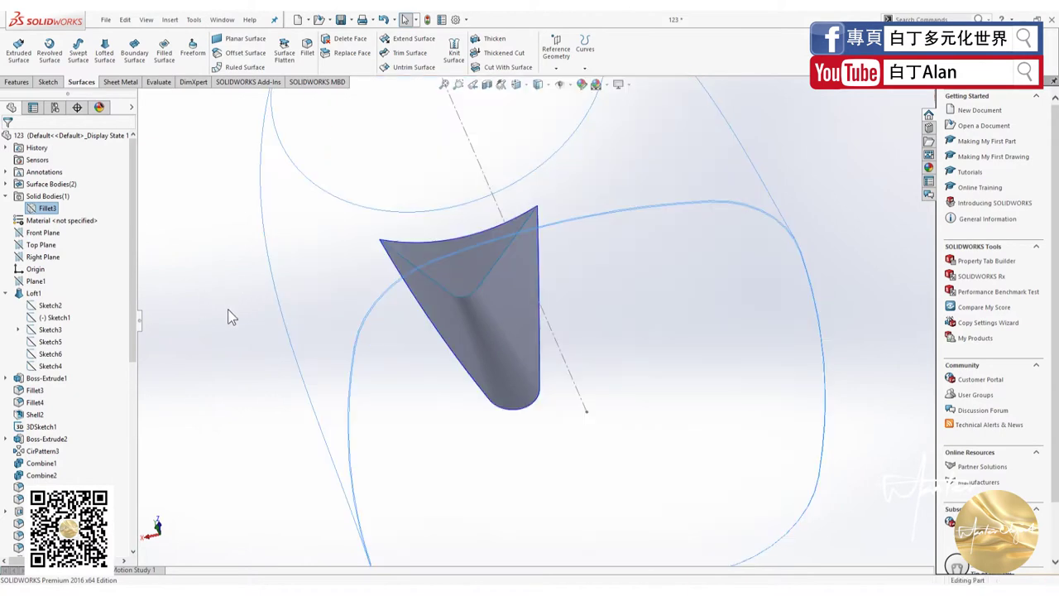
middle_drag(228, 309, 462, 250)
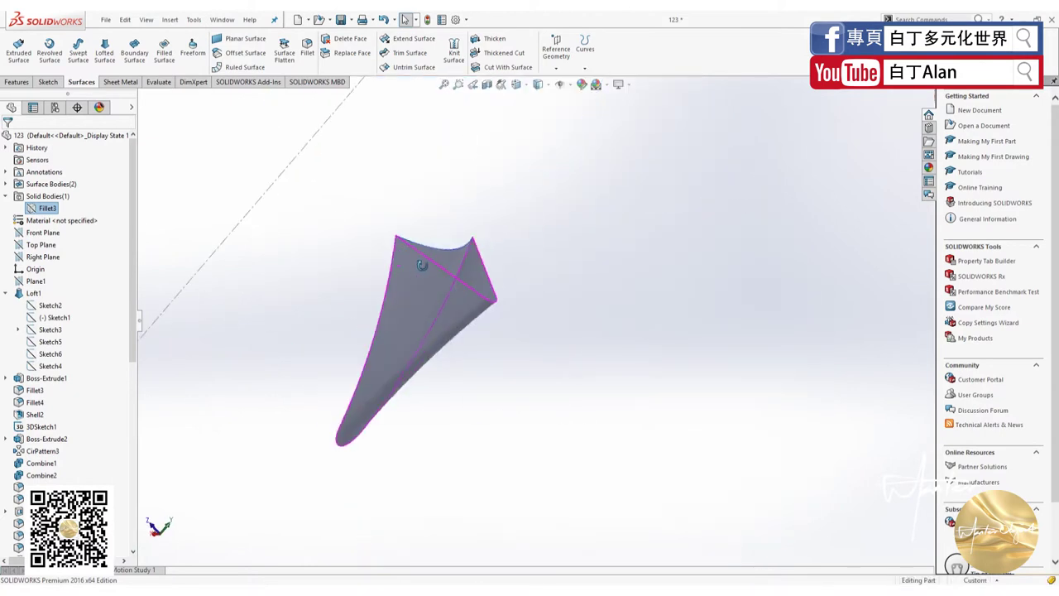
scroll(463, 249, down, 2)
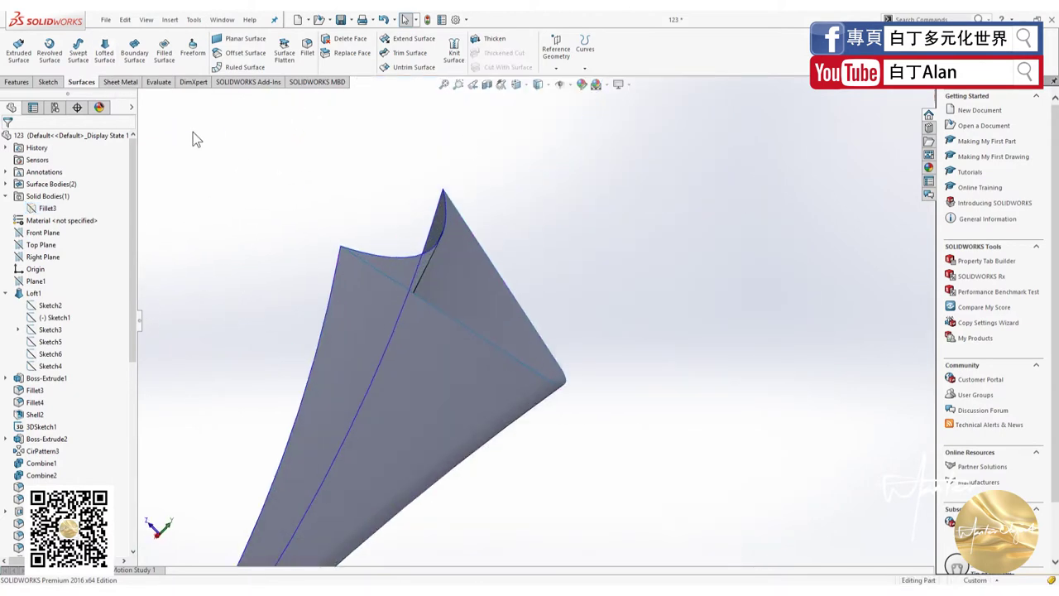
Try a Boundary Surface from Curve1 and an adjacent edge, then abandon it.
click(134, 52)
click(436, 240)
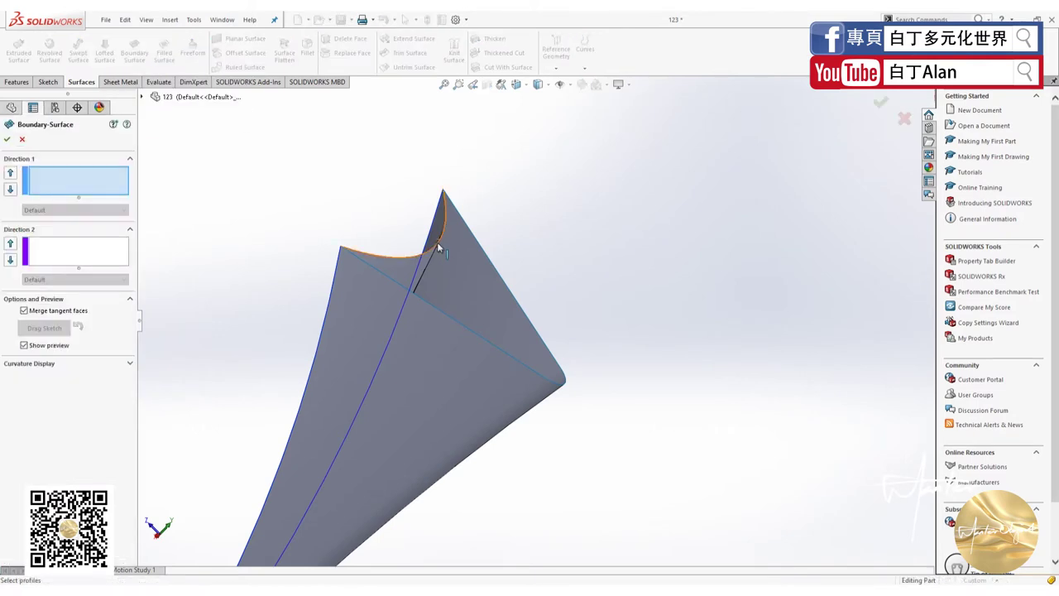
click(424, 299)
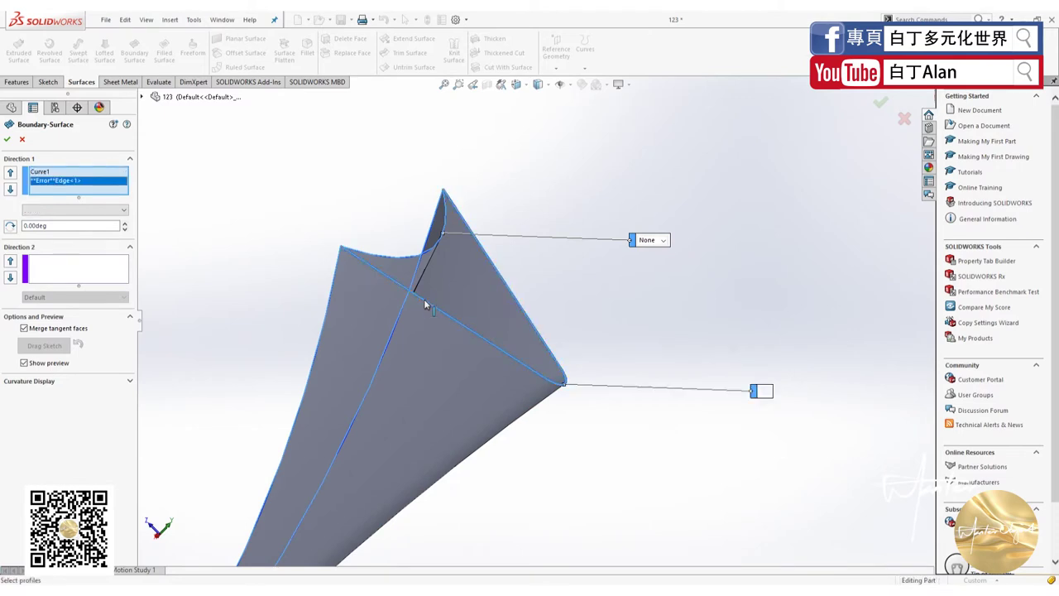
click(11, 107)
key(Return)
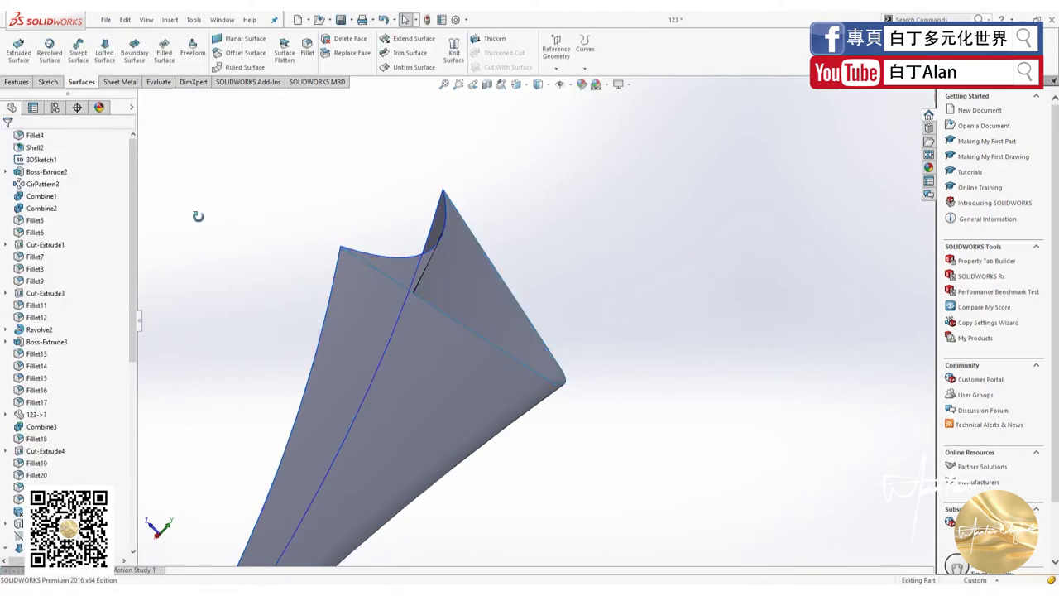
Select the Surface-Fill1 patch, then Top Plane as a reference.
middle_drag(197, 216, 368, 329)
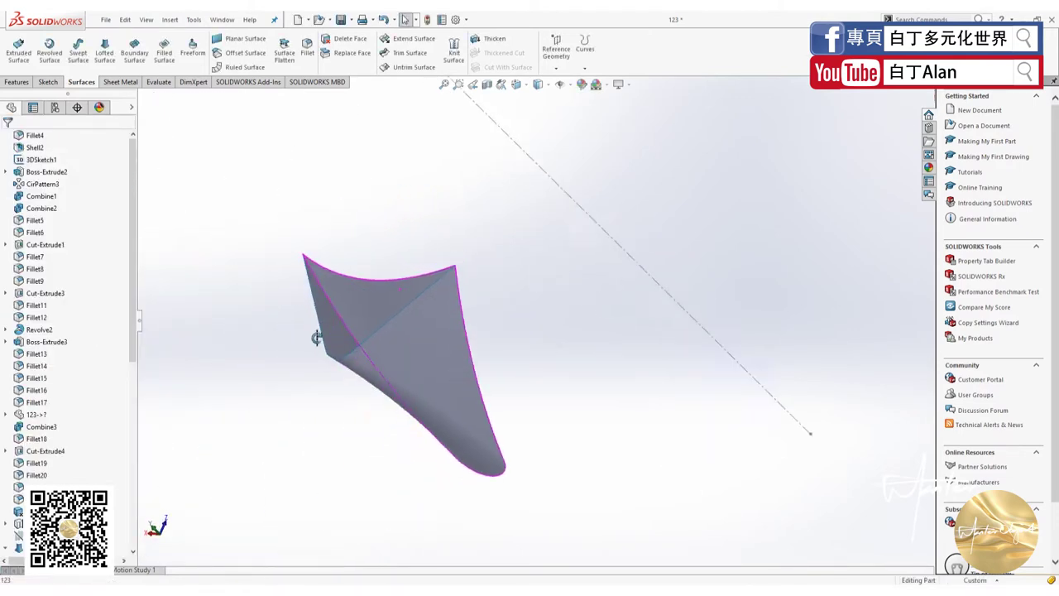
click(382, 324)
scroll(378, 319, down, 3)
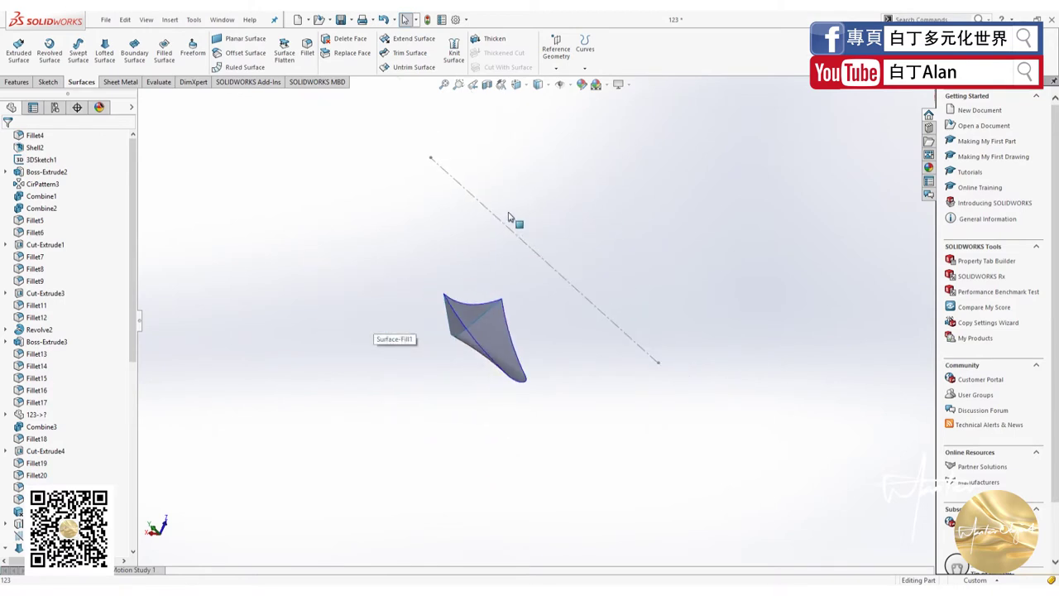
scroll(476, 308, down, 3)
scroll(58, 190, up, 7)
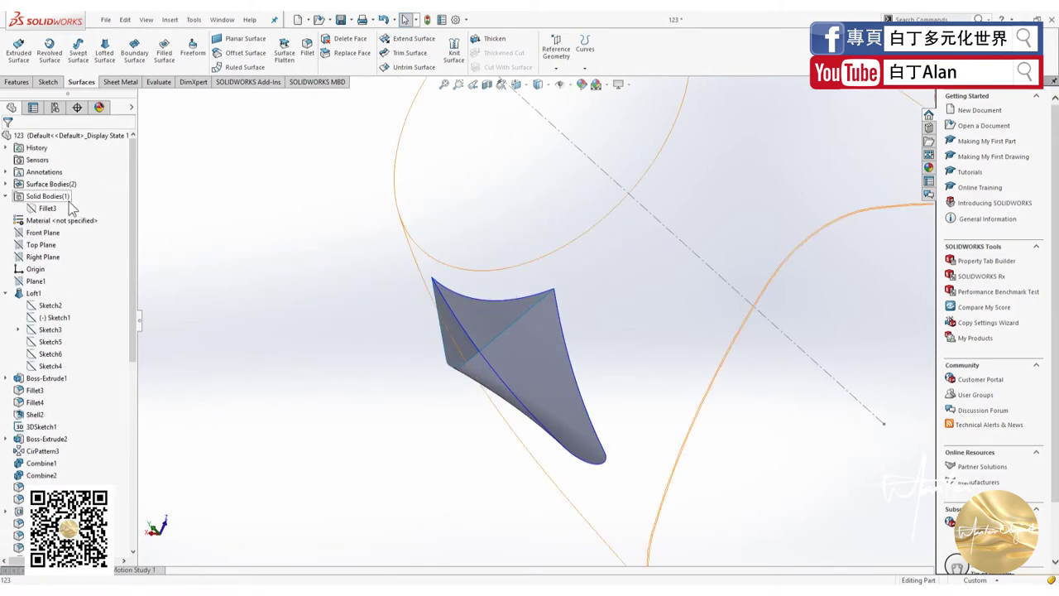
click(42, 244)
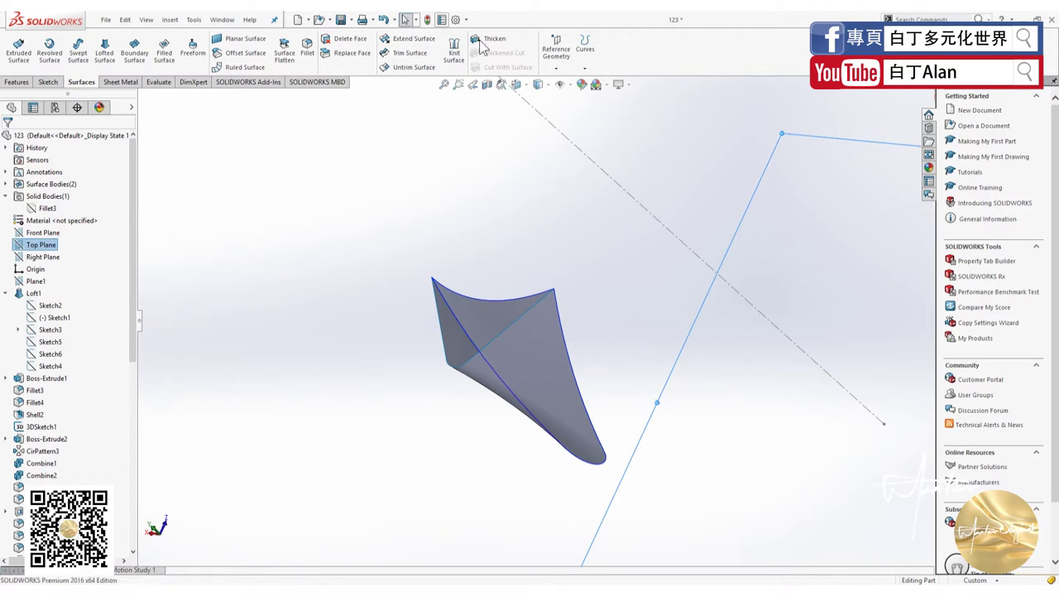
Create Plane3 from Top Plane passing through the spout tip.
click(24, 84)
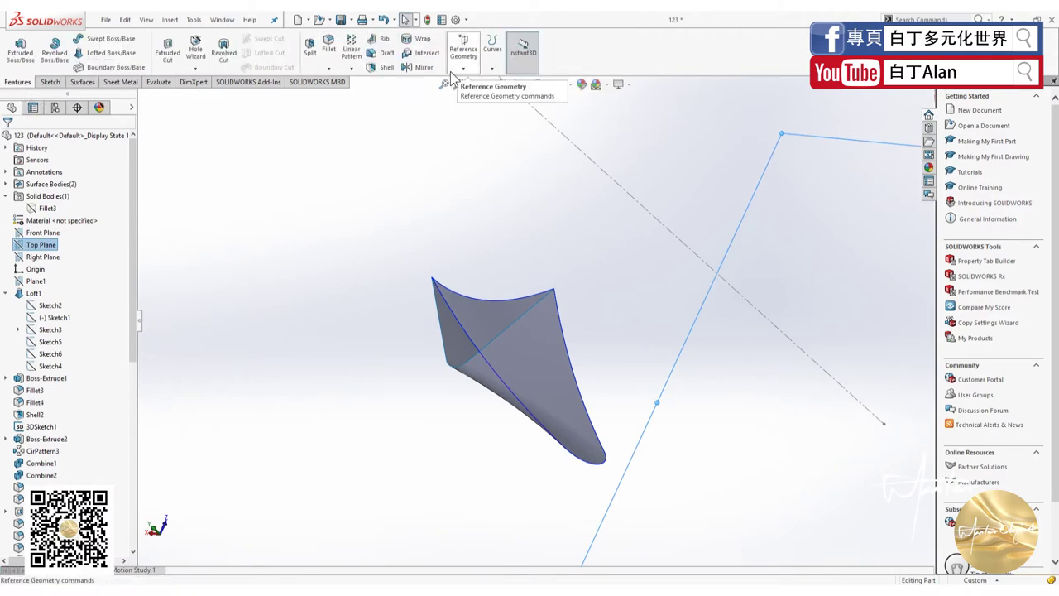
click(464, 59)
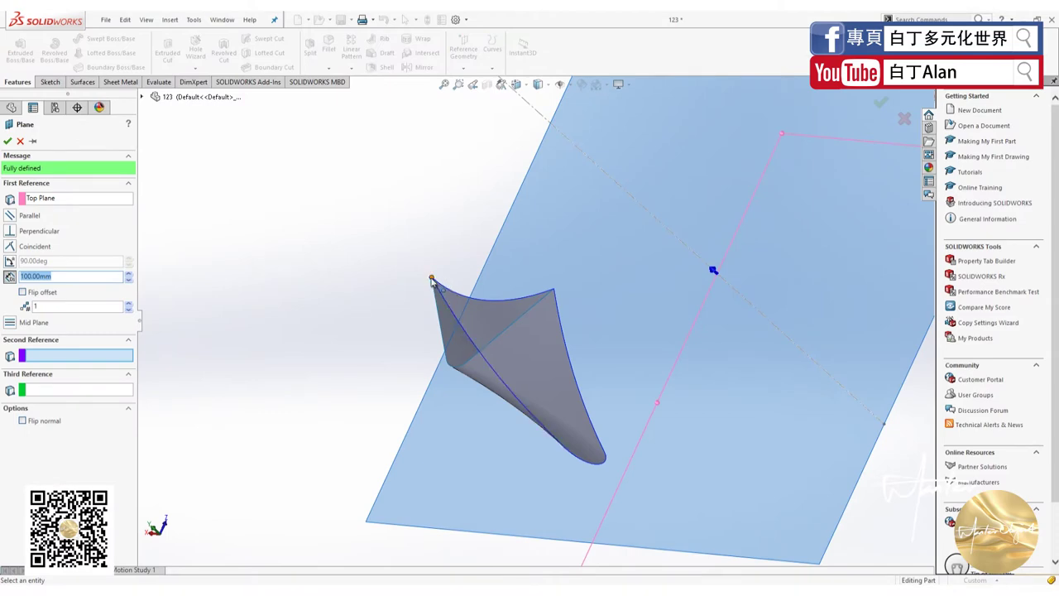
click(431, 280)
click(8, 141)
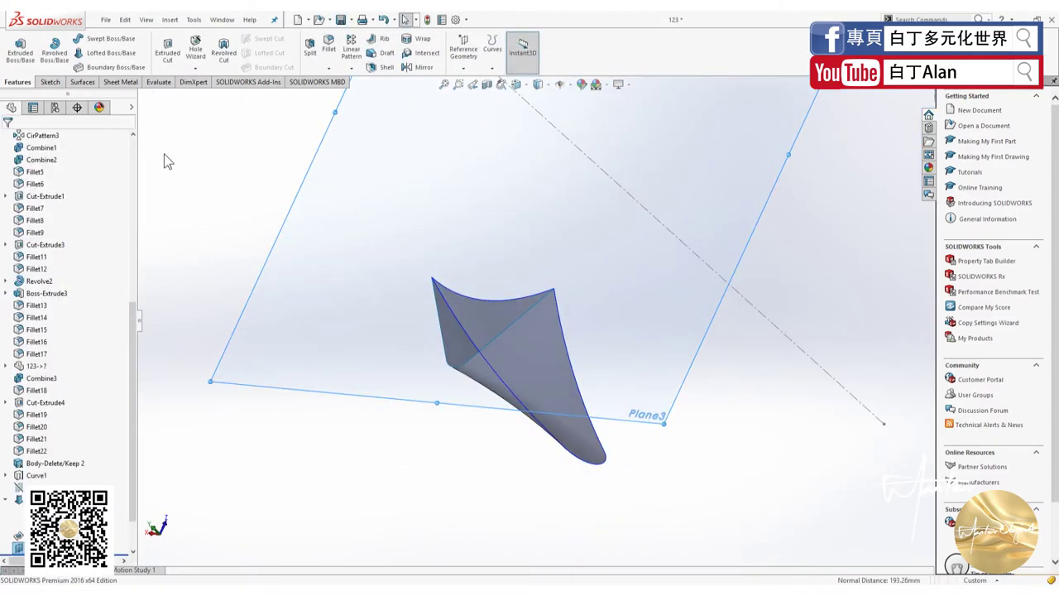
On Plane3, offset the surface edges reversed at 0 mm into Sketch23 and exit.
click(48, 82)
click(16, 48)
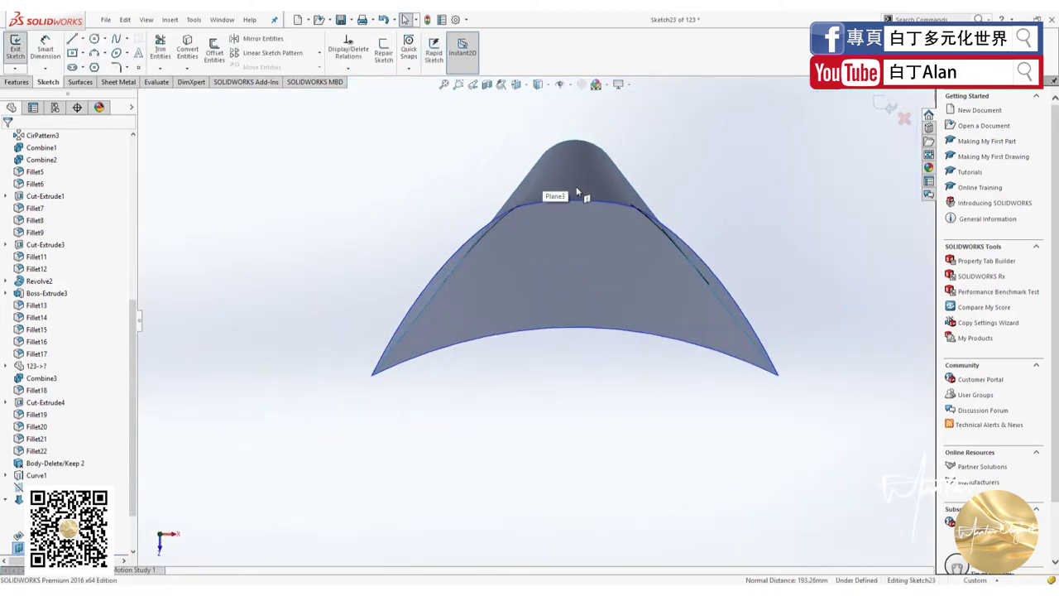
middle_drag(597, 176, 668, 170)
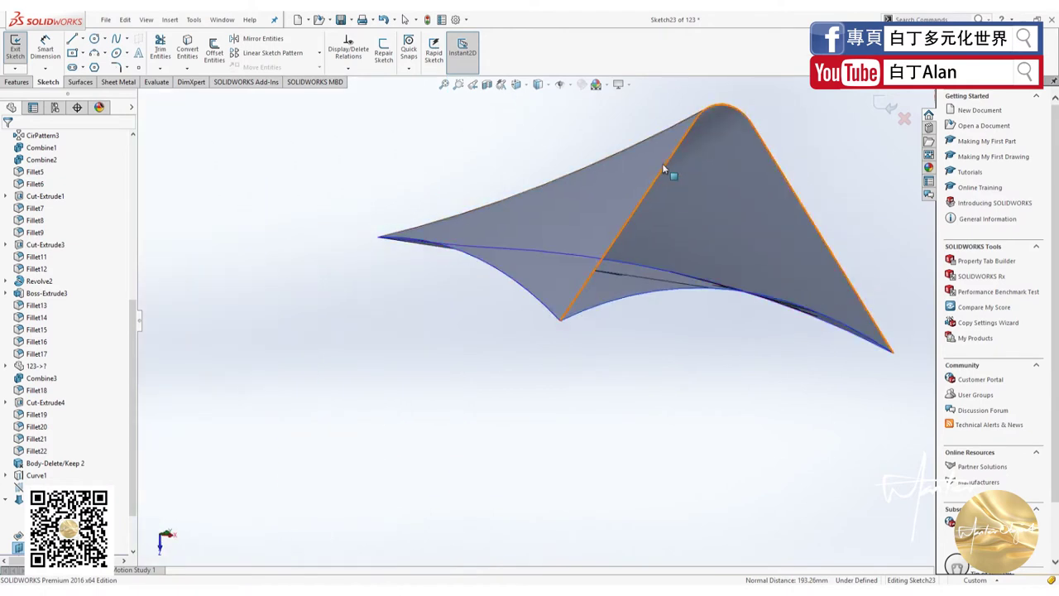
click(213, 56)
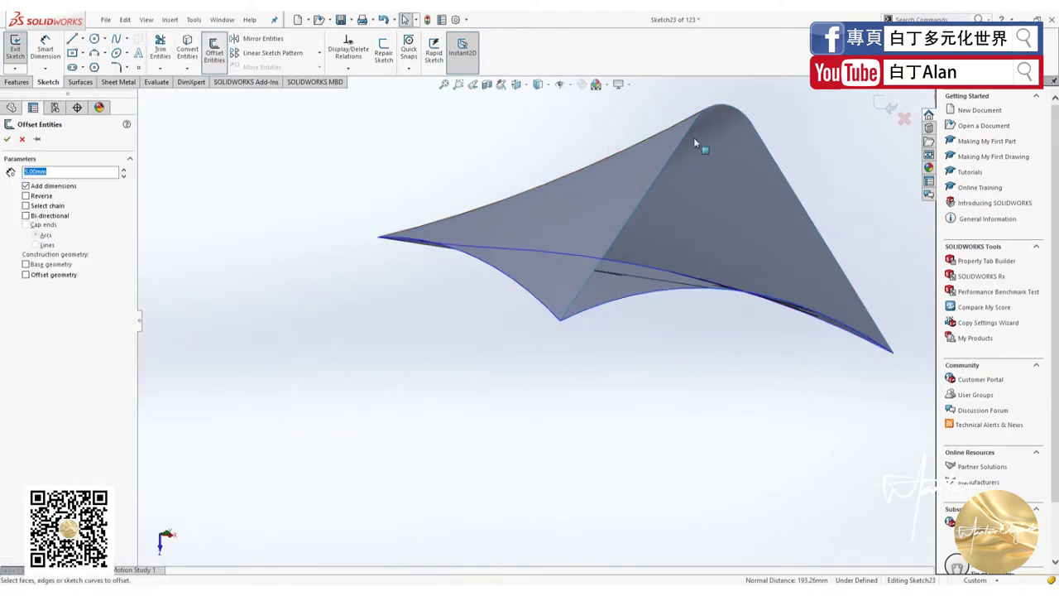
click(699, 147)
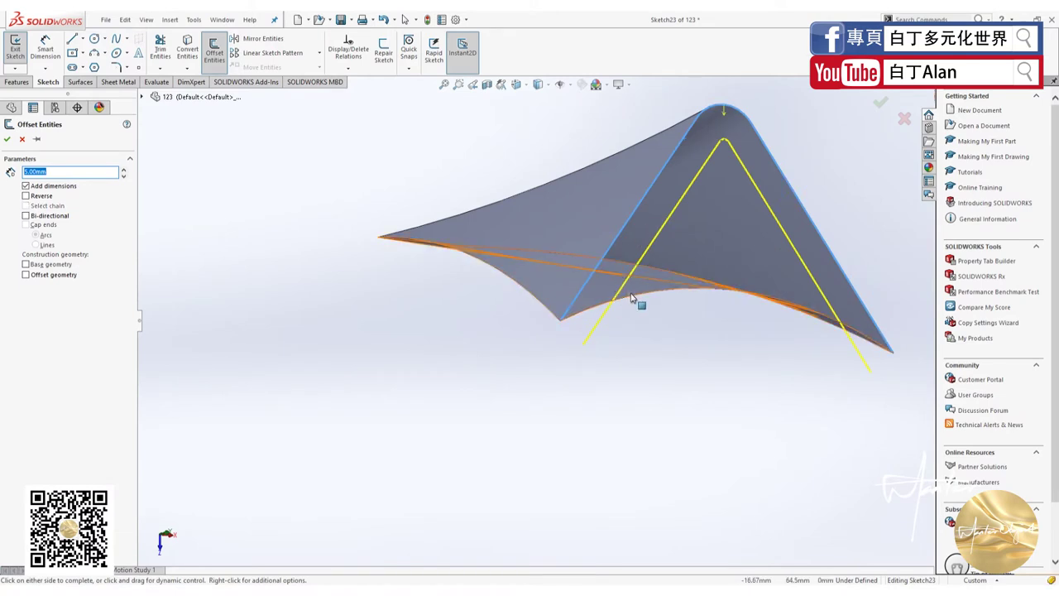
click(631, 298)
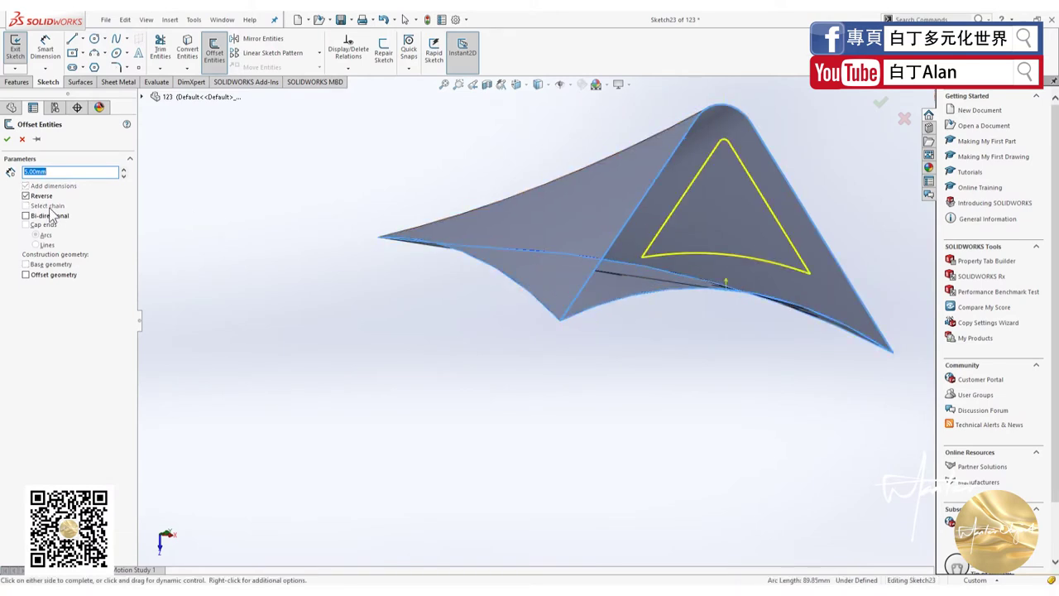
text(0)
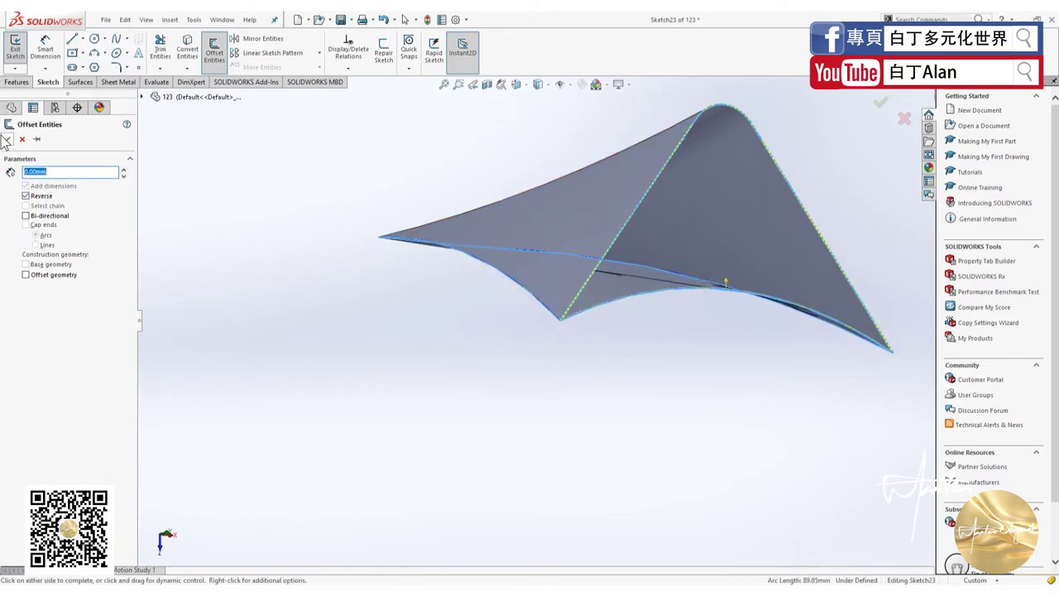
click(6, 138)
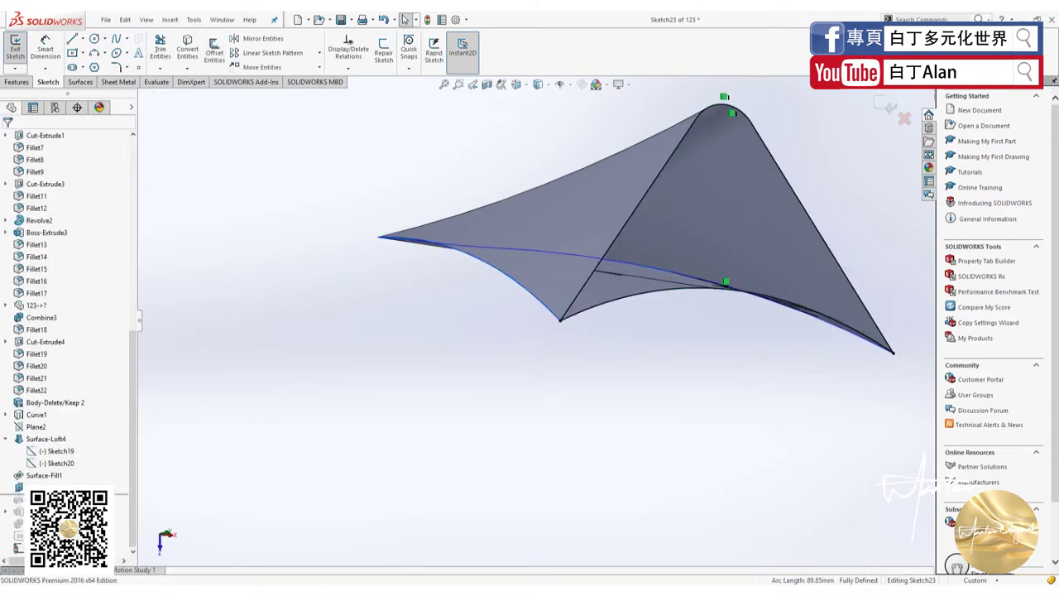
key(ctrl+b)
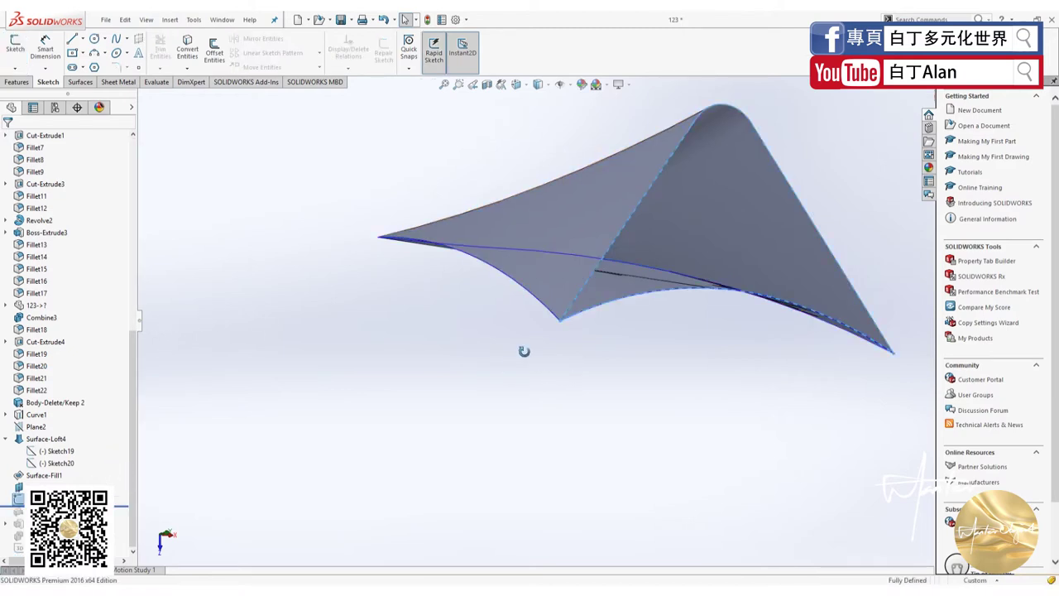
Patch the lip's open side with a Contact fill surface bounded by Sketch23.
mouse_move(522, 352)
middle_down()
mouse_move(465, 368)
mouse_move(453, 345)
middle_up()
click(81, 82)
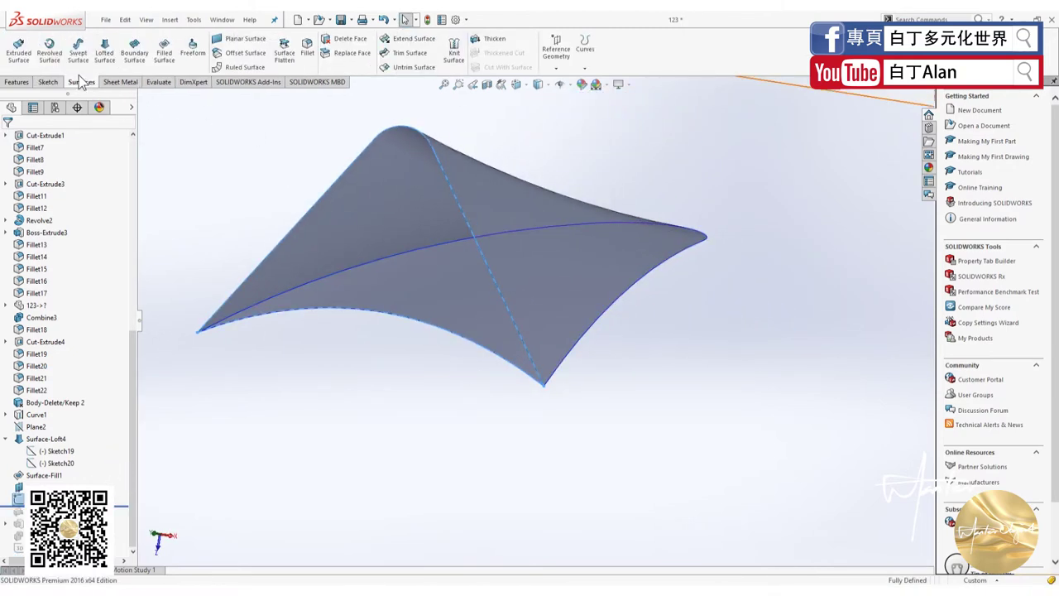
click(164, 53)
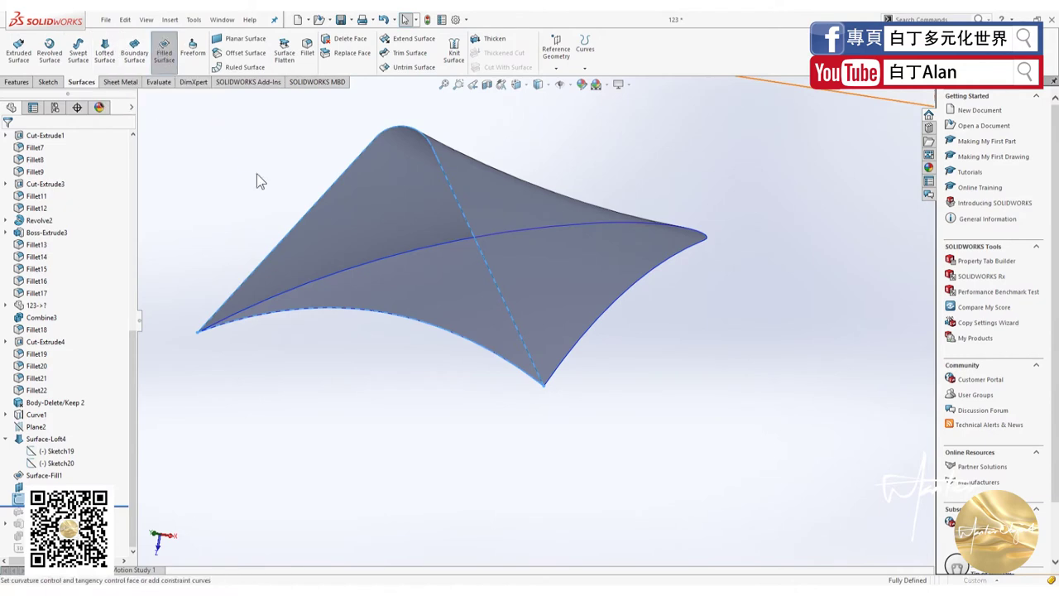
click(6, 140)
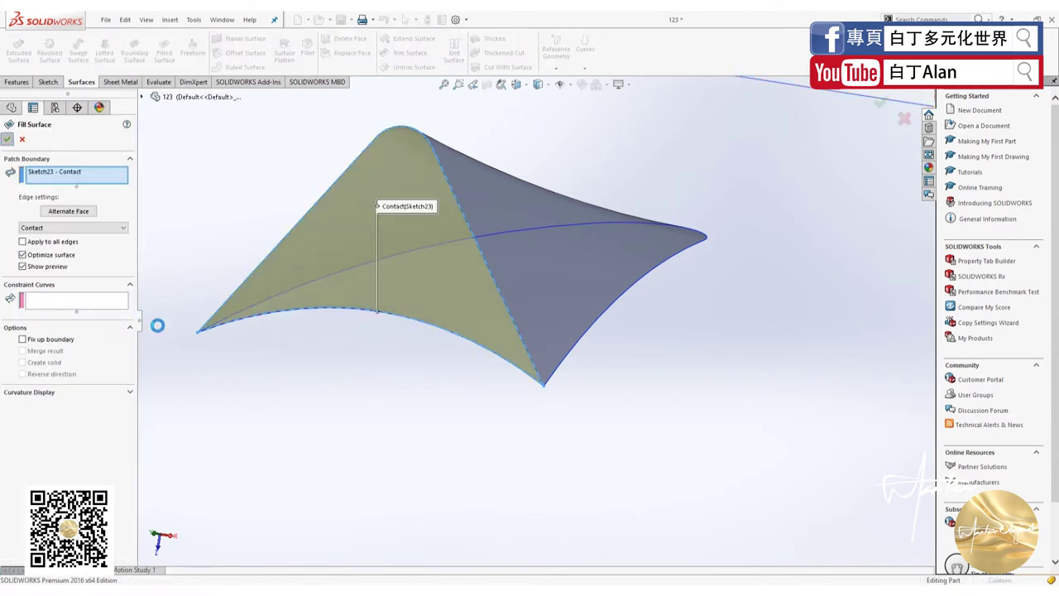
mouse_move(338, 295)
middle_down()
mouse_move(360, 314)
mouse_move(461, 343)
mouse_move(416, 303)
mouse_move(471, 309)
middle_up()
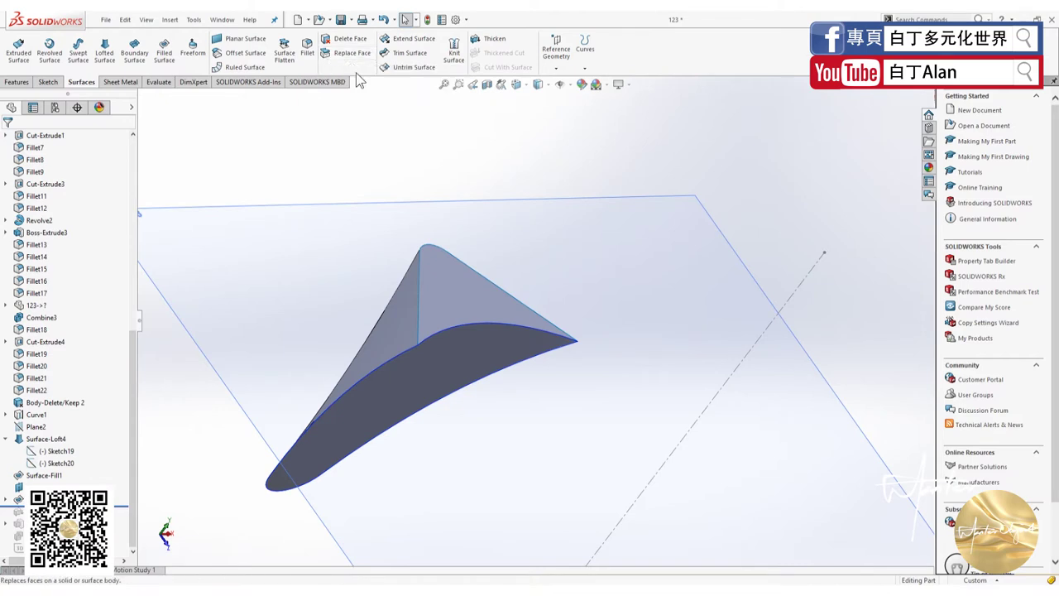
Knit Surface-Fill2, Surface-Loft4 and Surface-Fill1 into a solid, then view its top face normal.
click(455, 59)
click(437, 279)
click(374, 334)
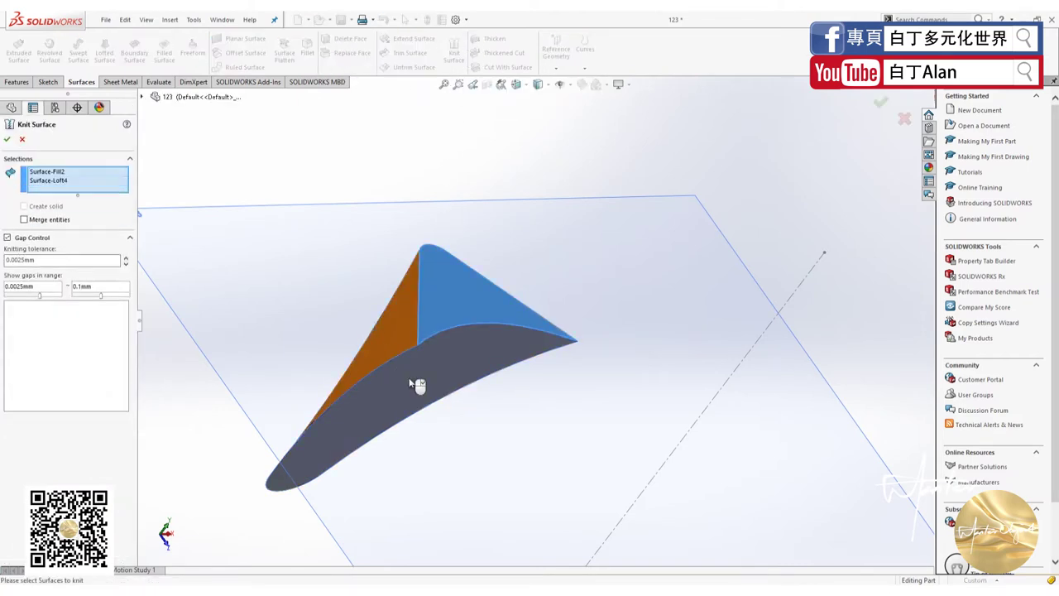
click(411, 384)
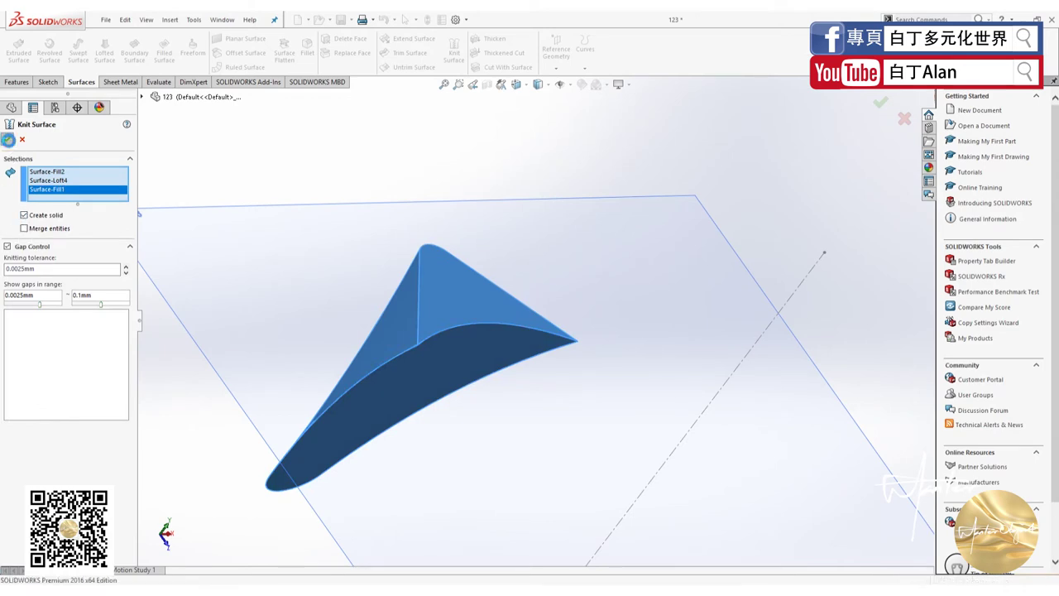
key(Return)
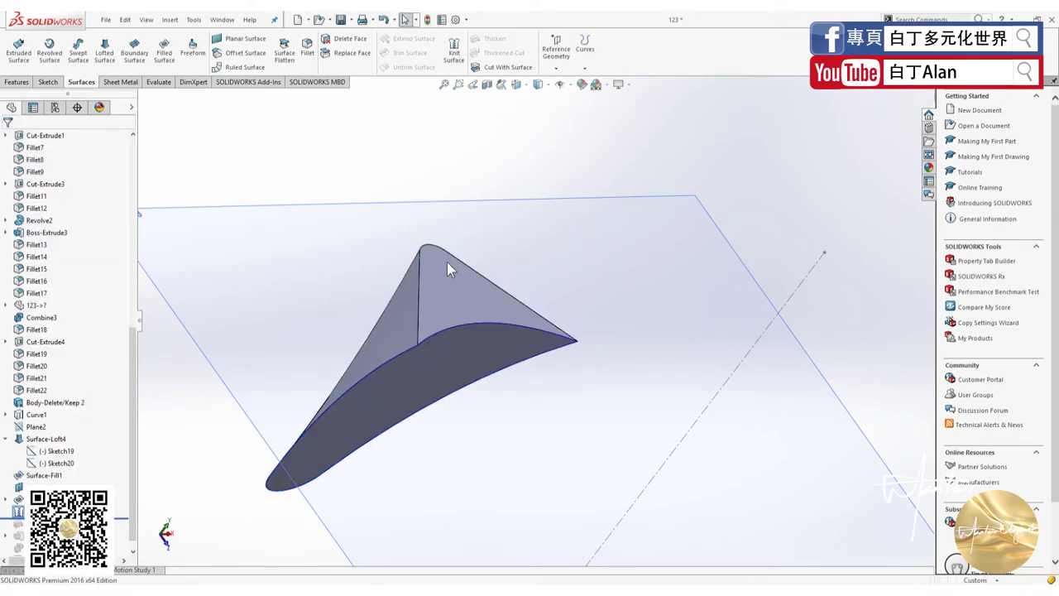
click(447, 261)
key(ctrl+8)
click(355, 250)
scroll(111, 305, up, 10)
scroll(72, 241, up, 3)
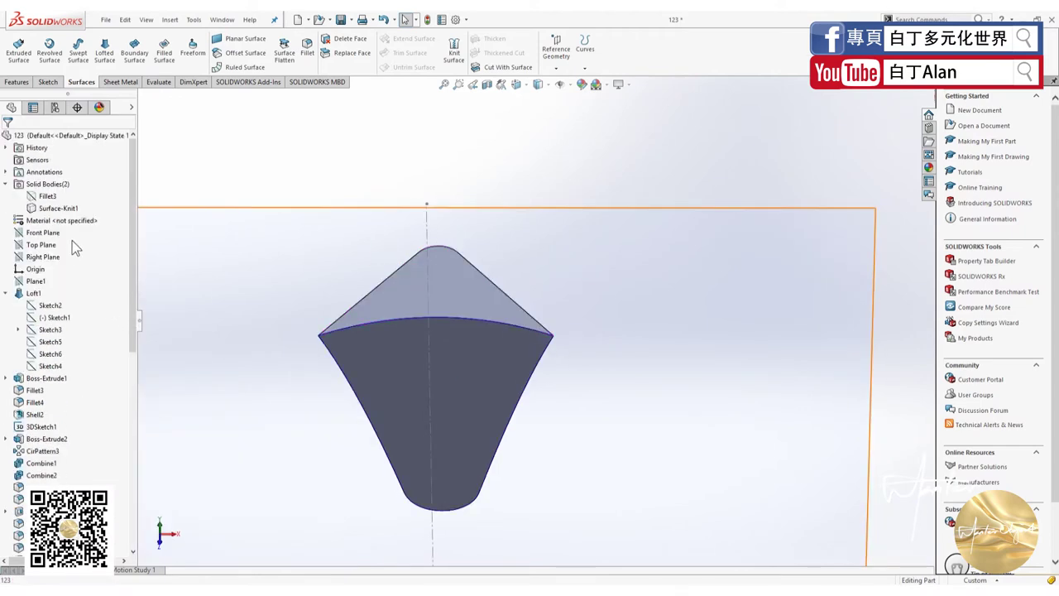
Show the Fillet3 kettle body again and orbit to see the lip seated on it.
right_click(46, 196)
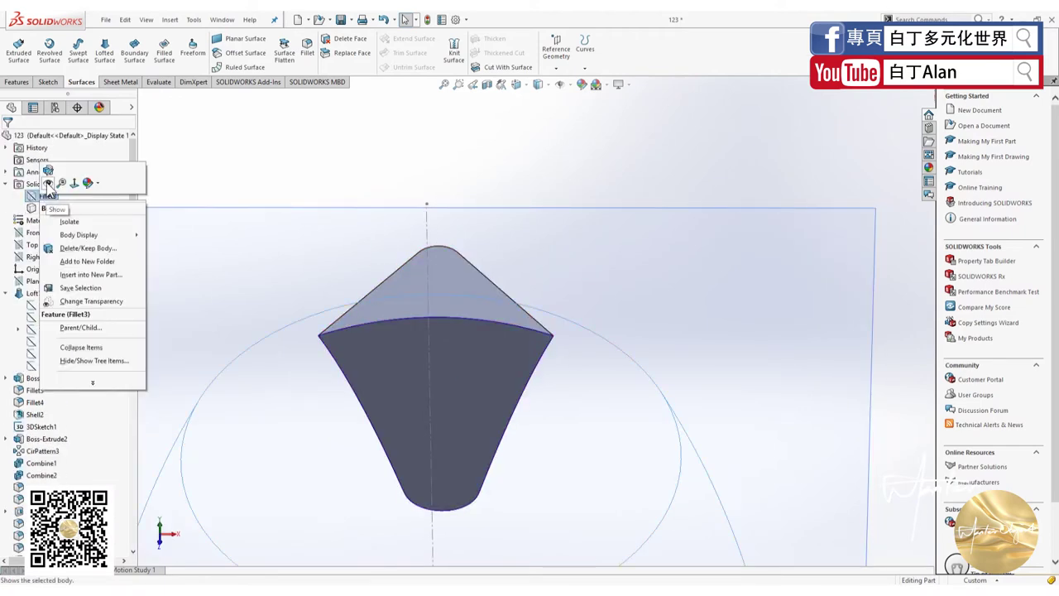
click(48, 186)
click(365, 179)
mouse_move(365, 179)
middle_down()
mouse_move(406, 237)
mouse_move(433, 338)
middle_up()
click(169, 19)
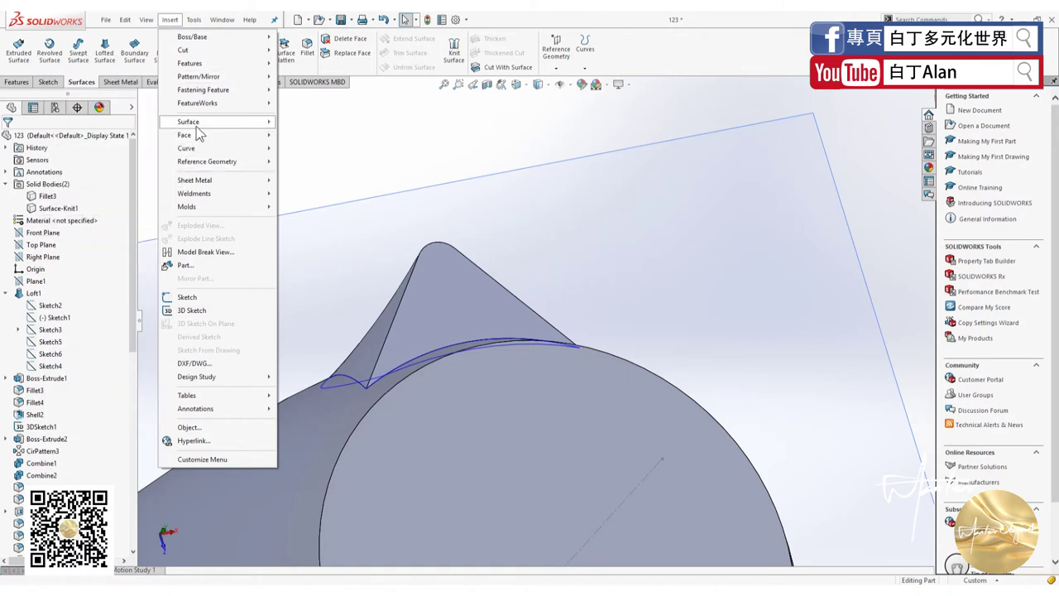
mouse_move(188, 122)
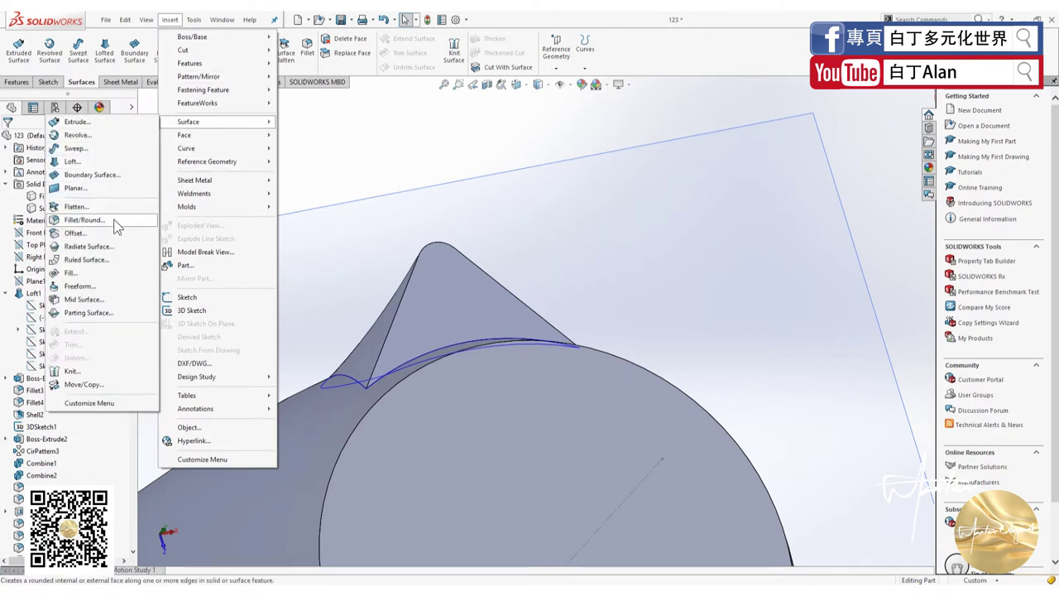
click(170, 19)
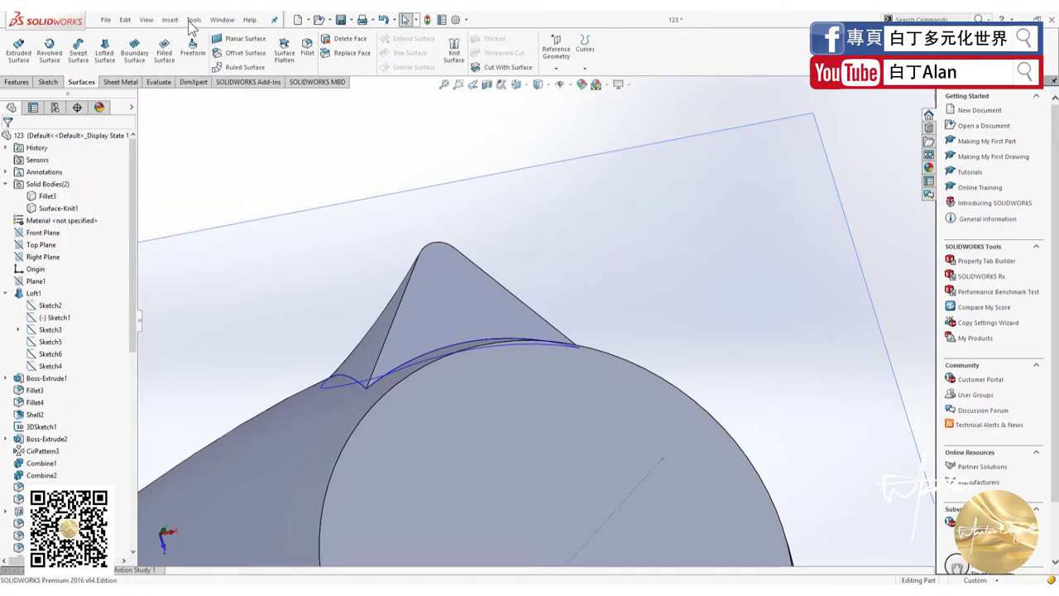
Combine Surface-Knit1 and Fillet3 with Add into a single Combine5 body.
click(193, 19)
click(169, 20)
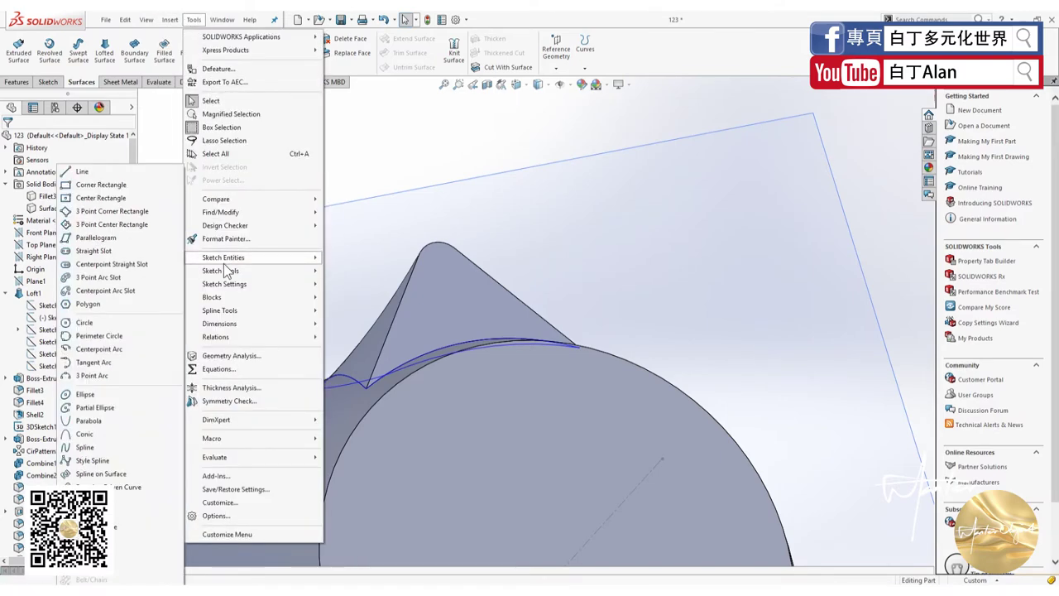
click(192, 20)
click(170, 20)
mouse_move(190, 63)
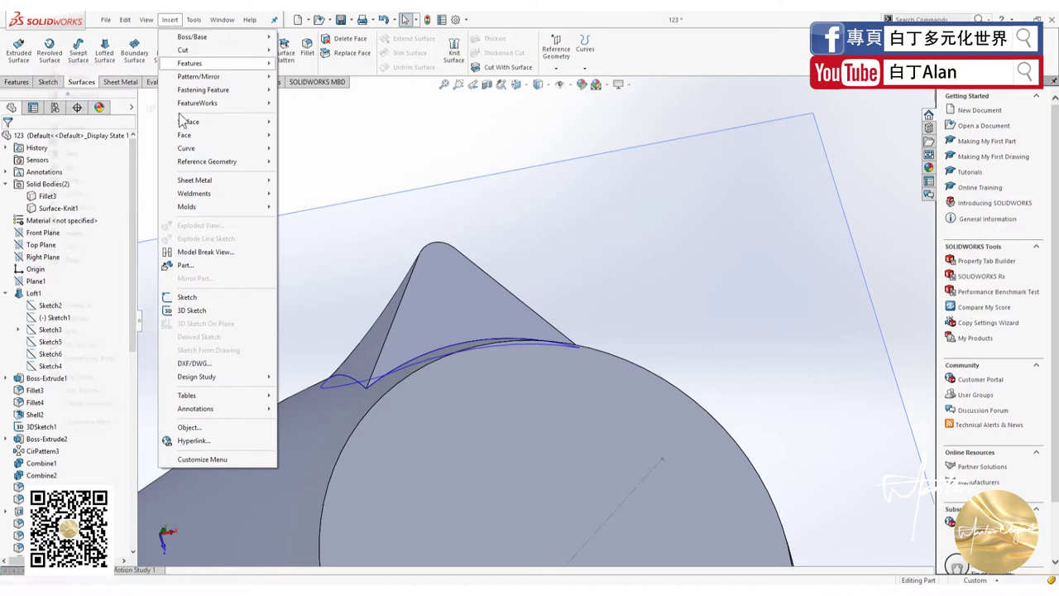
click(99, 304)
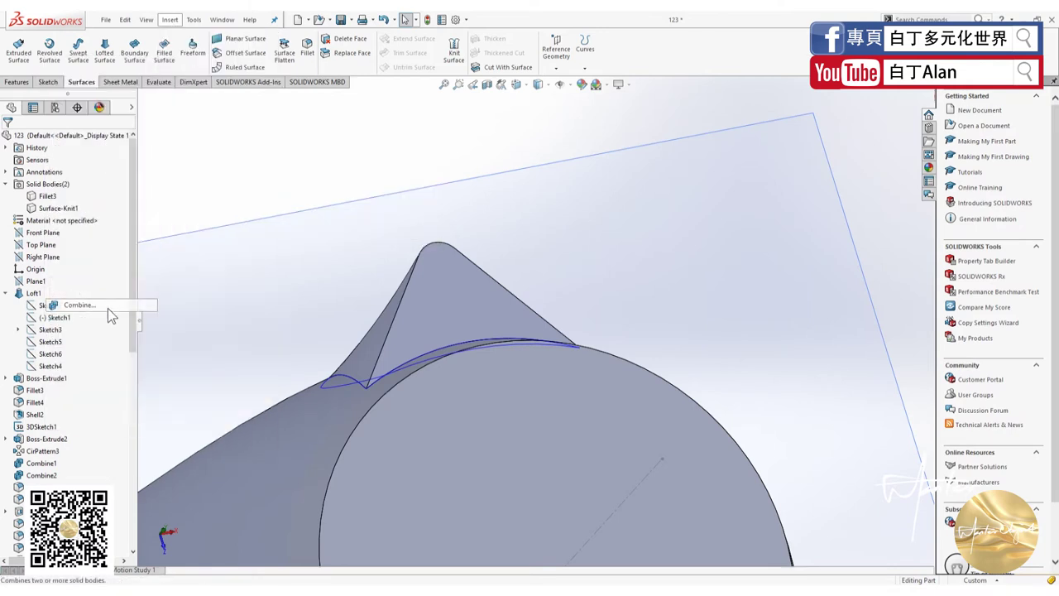
click(445, 312)
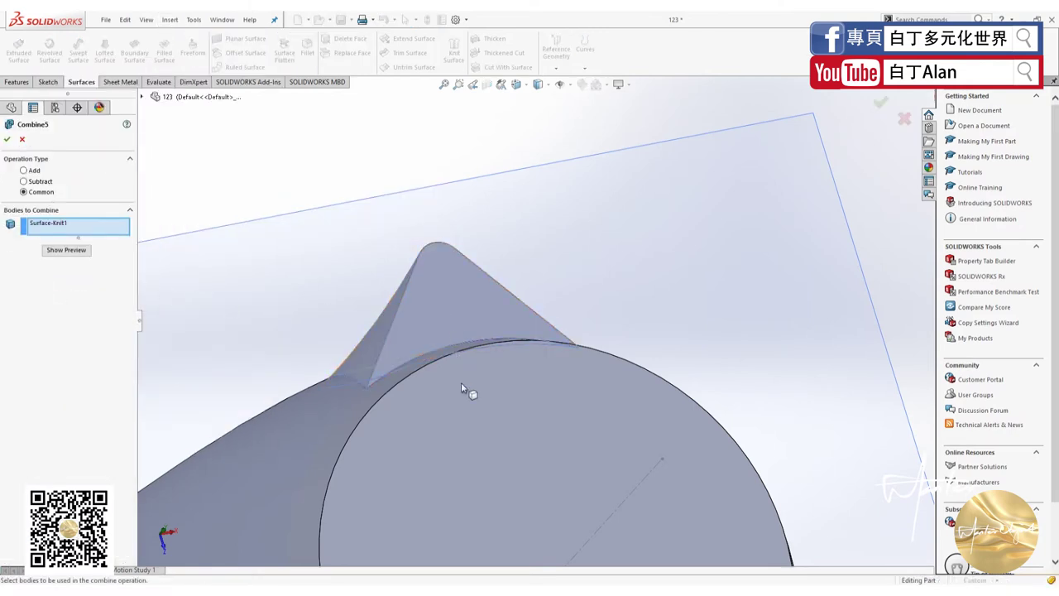
click(460, 383)
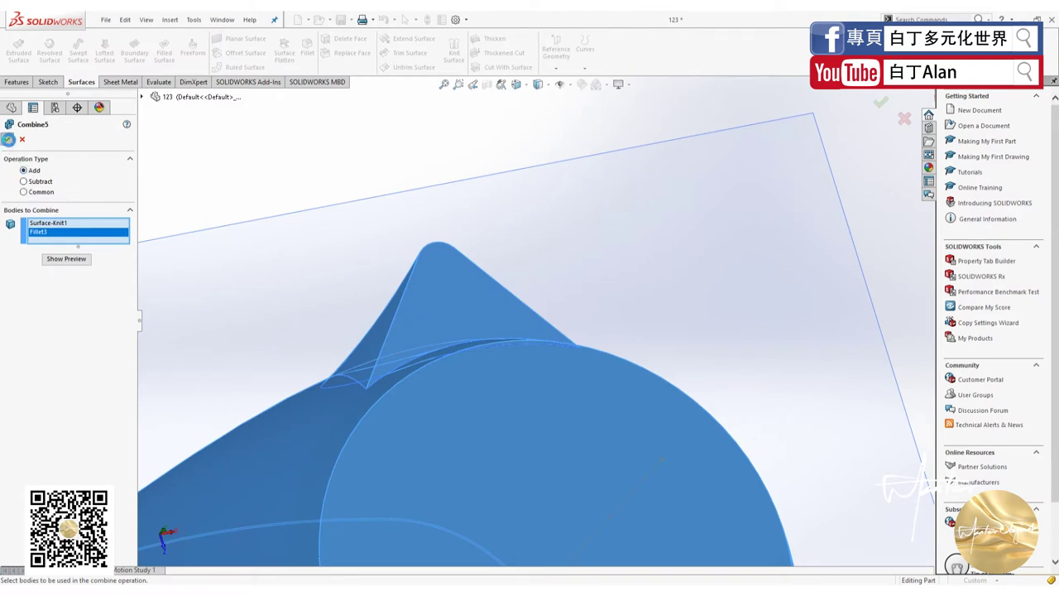
click(8, 139)
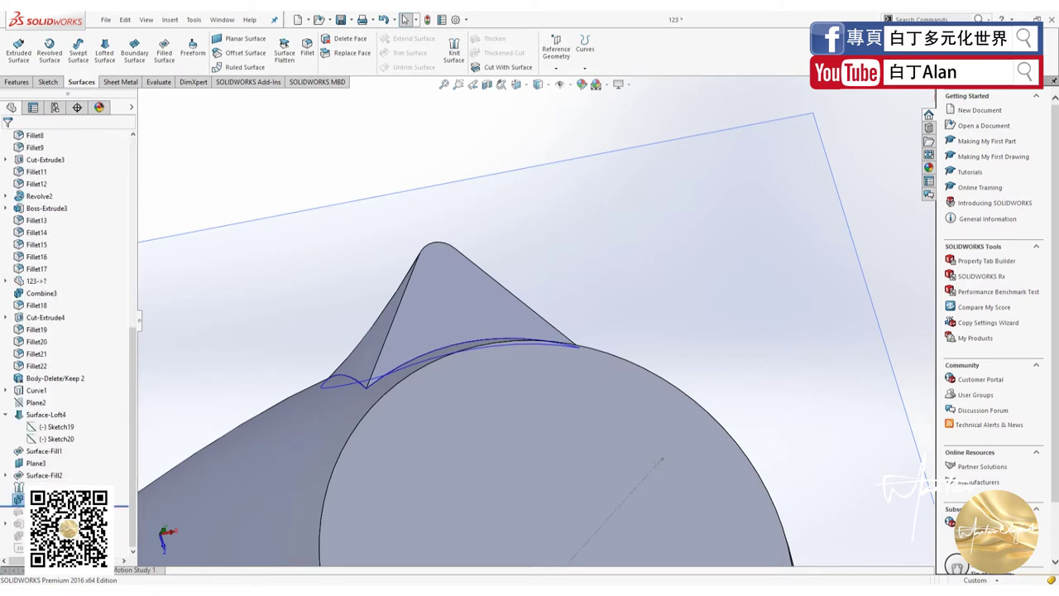
Reveal the Thicken3 body and orbit around the spout block and kettle.
click(34, 135)
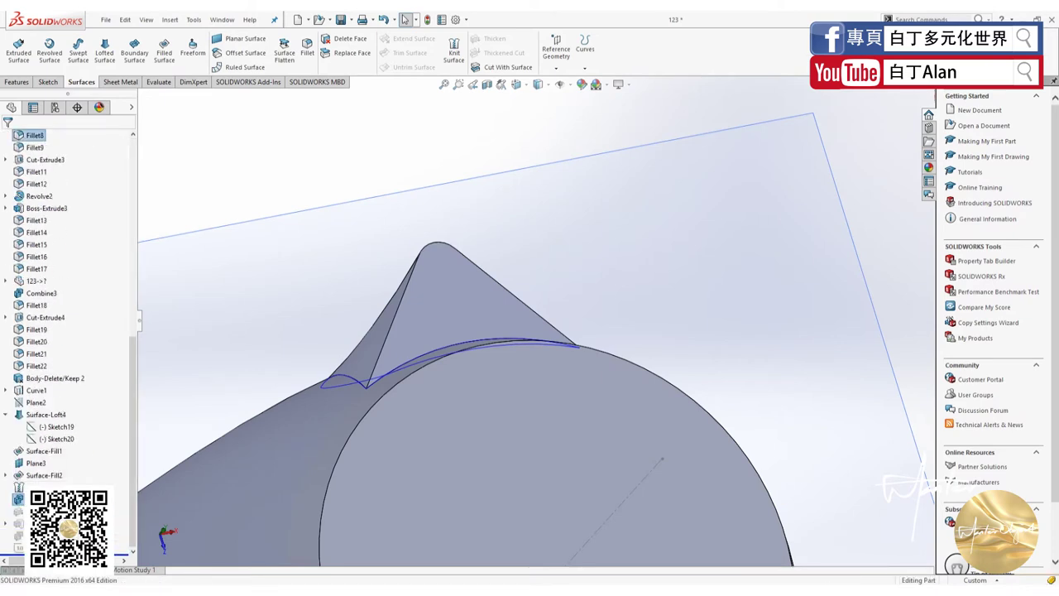
click(38, 499)
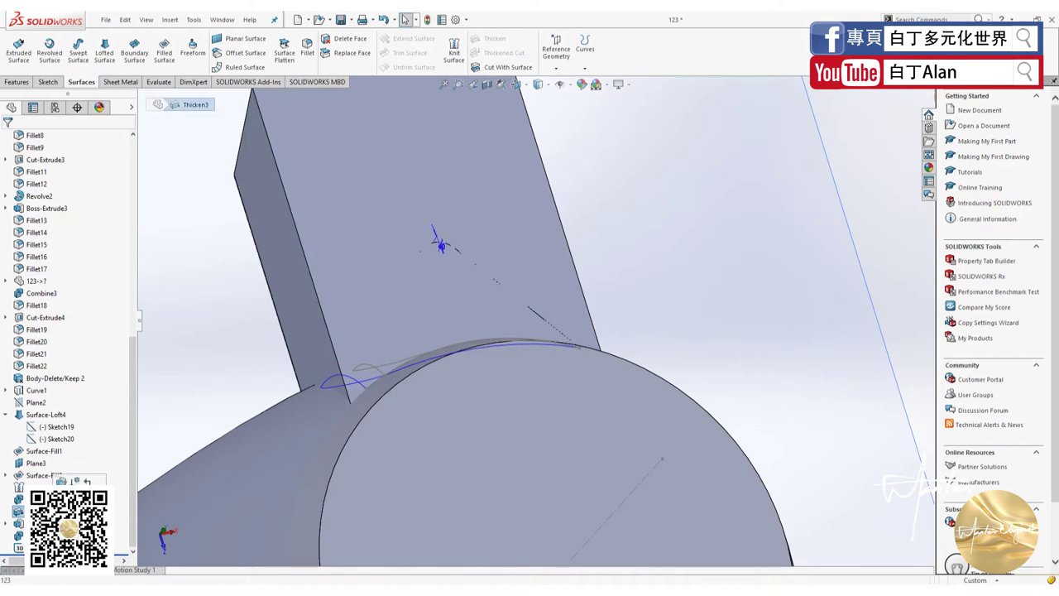
scroll(66, 331, up, 1)
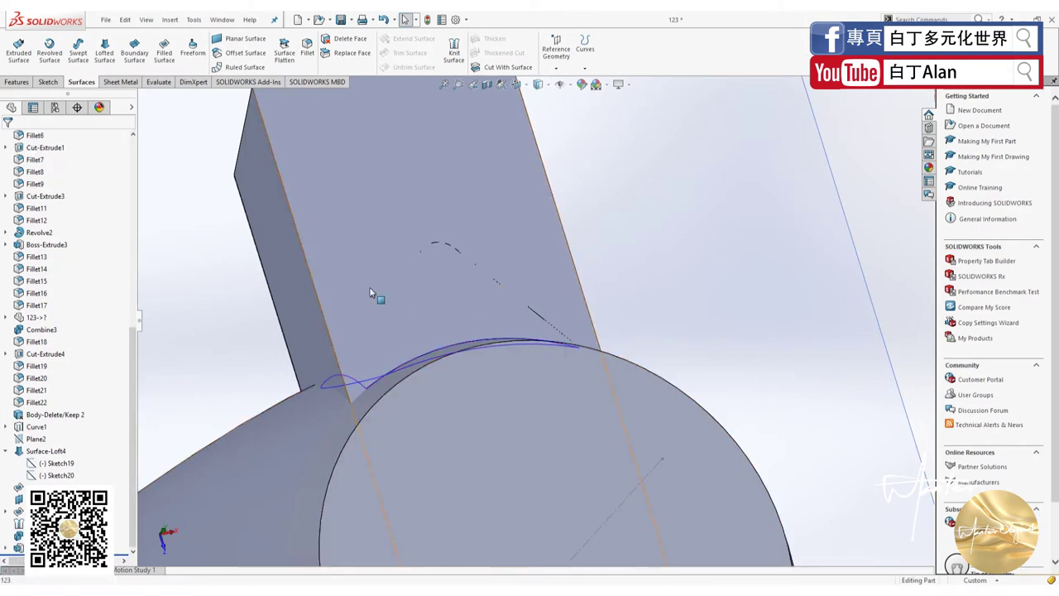
click(397, 325)
mouse_move(397, 325)
middle_down()
mouse_move(727, 372)
mouse_move(698, 274)
mouse_move(427, 295)
middle_up()
click(727, 373)
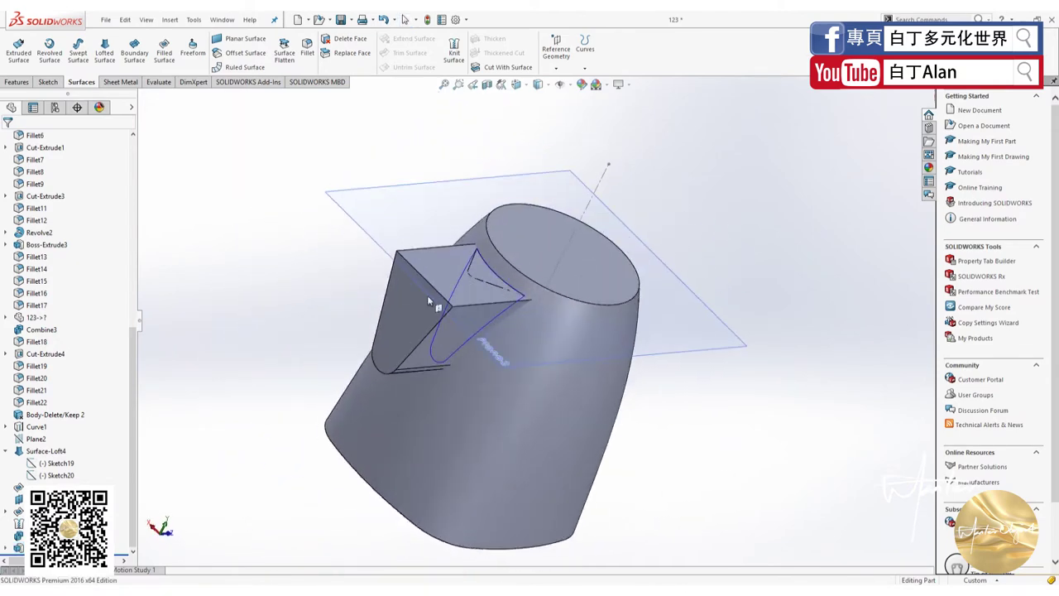
Browse the menus and start Insert > Features > Combine.
click(170, 20)
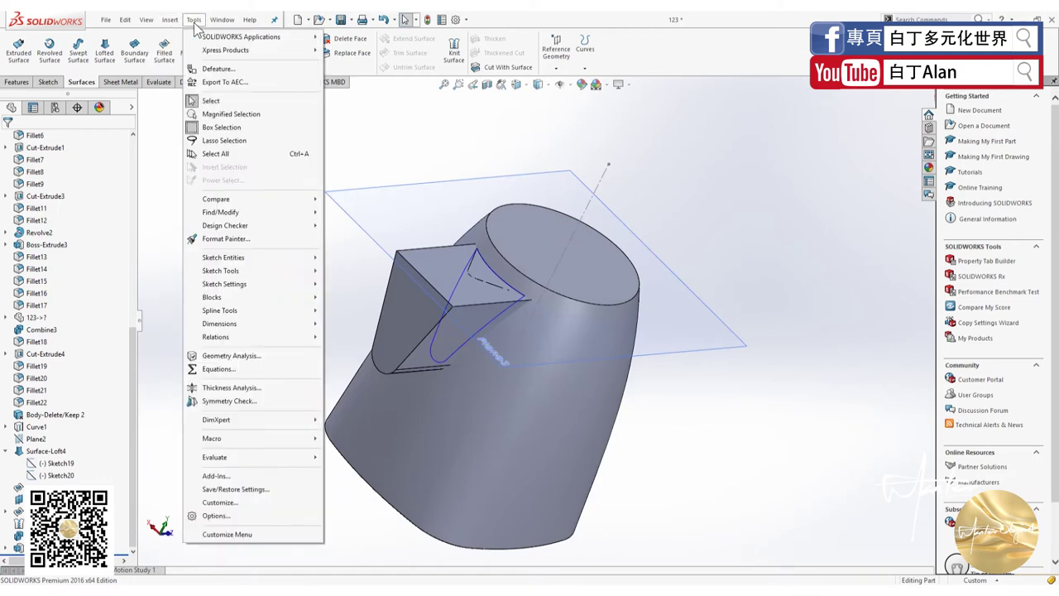
click(165, 23)
click(168, 22)
mouse_move(220, 212)
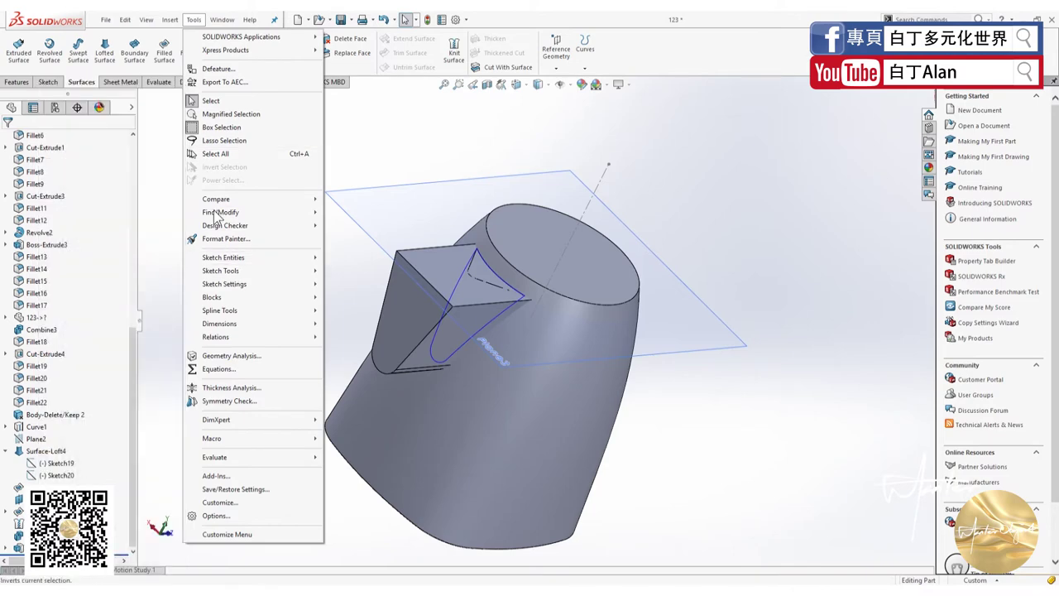
mouse_move(221, 271)
click(169, 21)
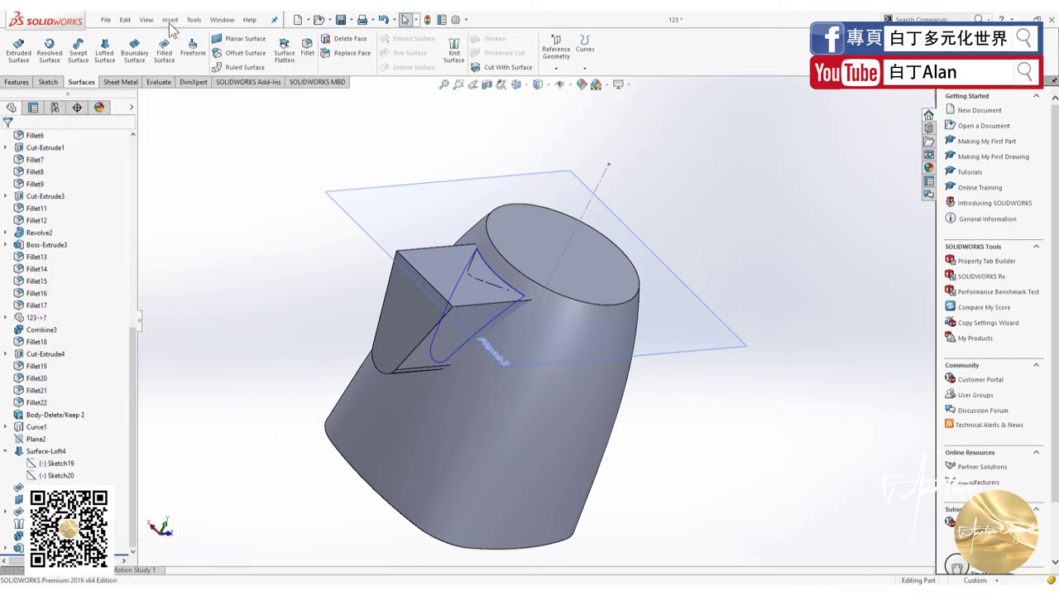
click(179, 23)
click(177, 21)
click(176, 21)
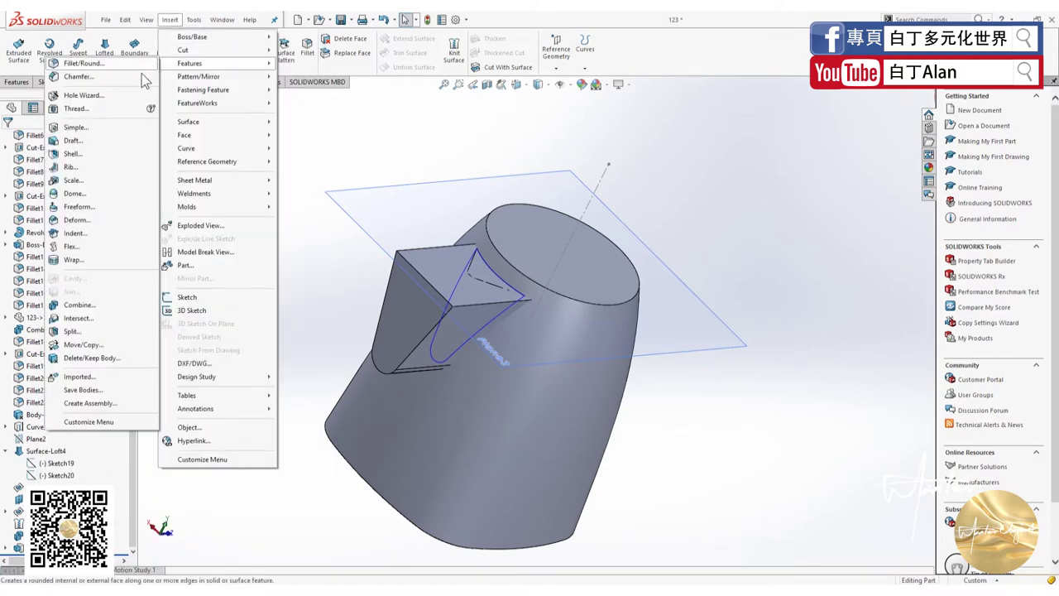
click(79, 305)
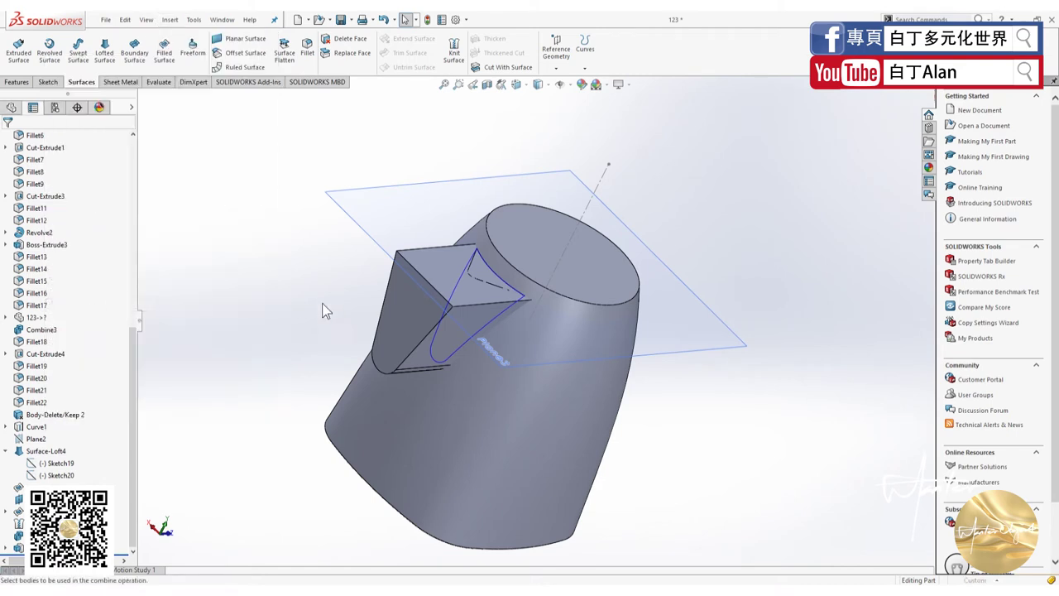
Combine Boss-Extrude4 with Combine5 as Common, keeping only the spout block, and inspect it.
click(407, 315)
click(554, 283)
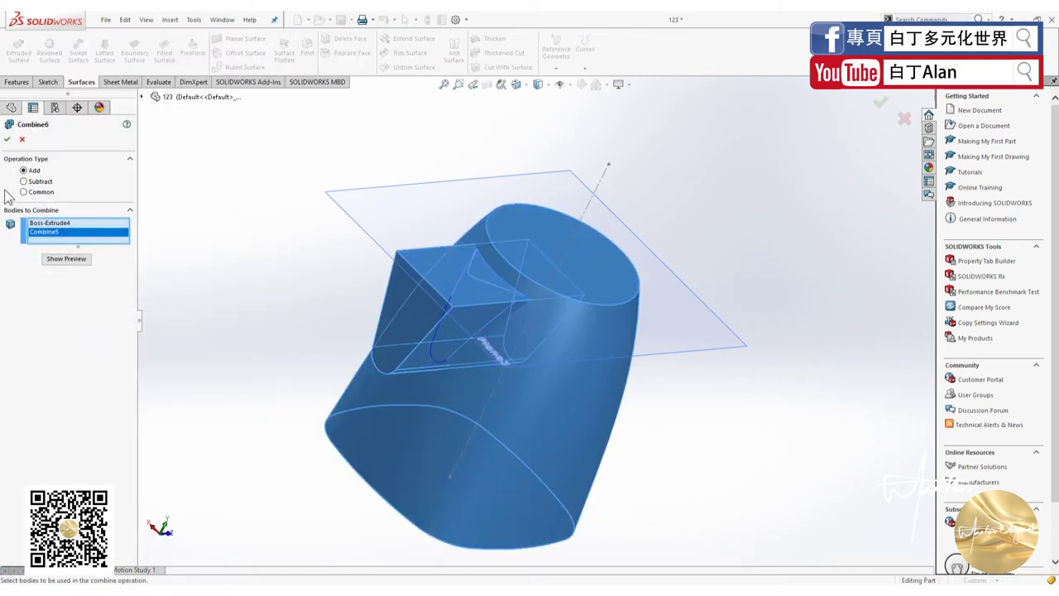
click(36, 193)
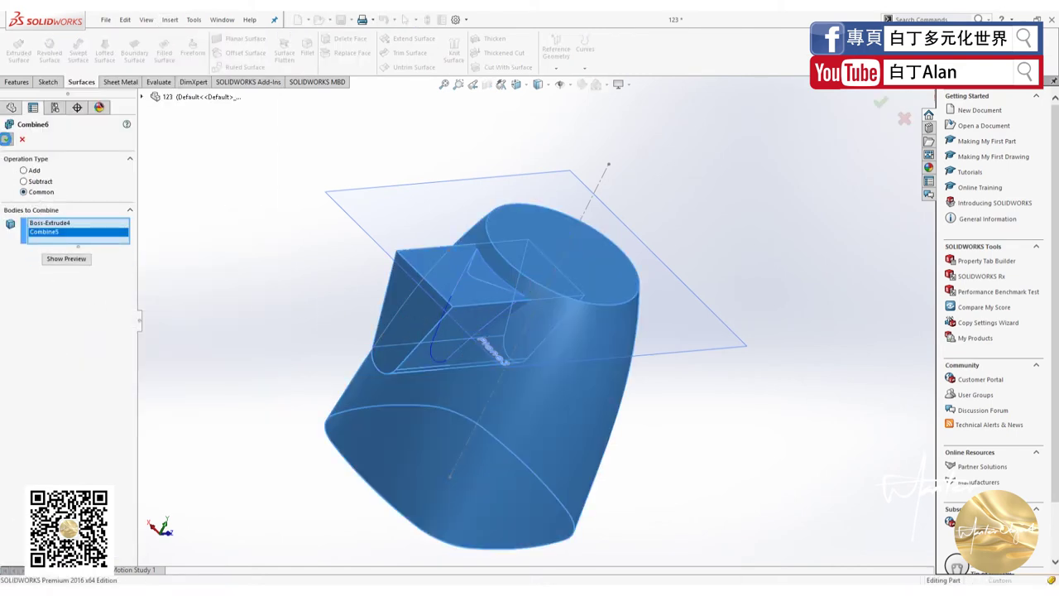
click(7, 142)
middle_drag(326, 265, 274, 196)
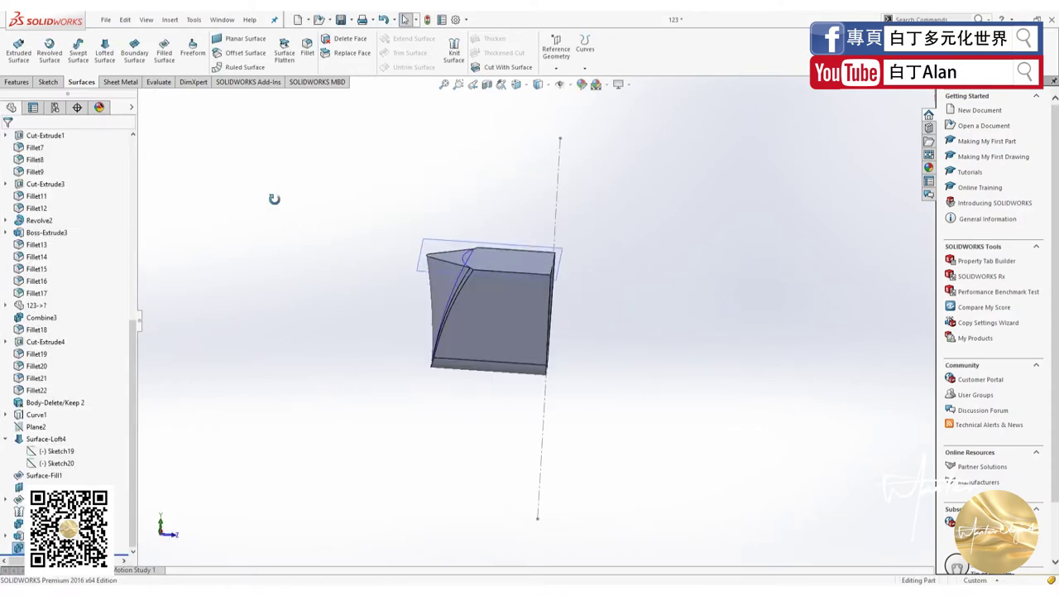
scroll(557, 334, down, 3)
mouse_move(502, 316)
middle_down()
mouse_move(478, 339)
mouse_move(508, 326)
middle_up()
scroll(403, 242, down, 3)
click(403, 242)
mouse_move(403, 242)
middle_down()
mouse_move(378, 170)
mouse_move(414, 243)
mouse_move(388, 245)
mouse_move(436, 318)
mouse_move(532, 229)
mouse_move(475, 312)
middle_up()
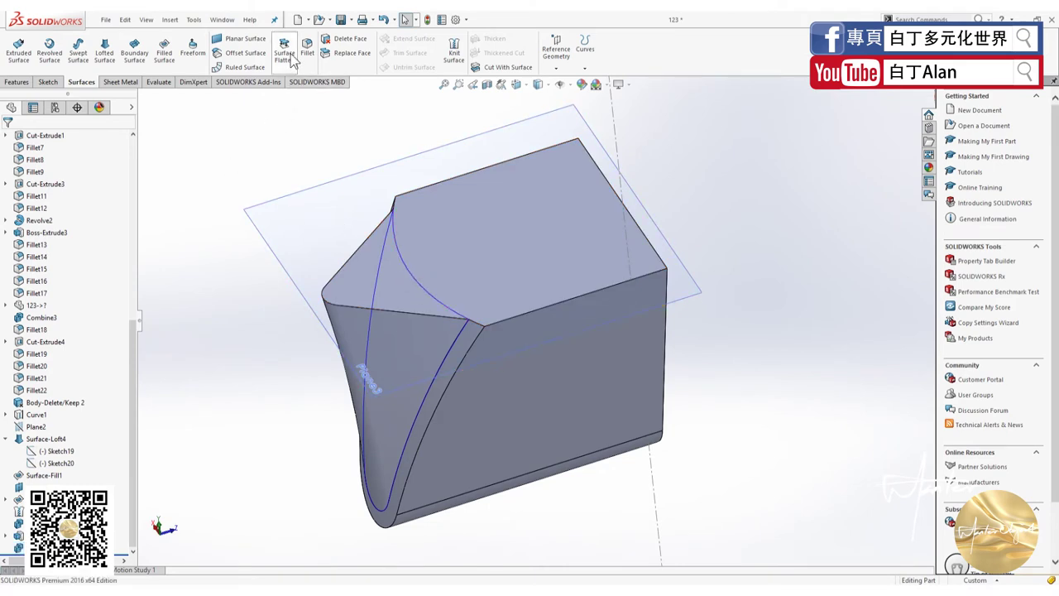
Try shelling the spout block open at its top face, cancelling after the rebuild error.
click(17, 82)
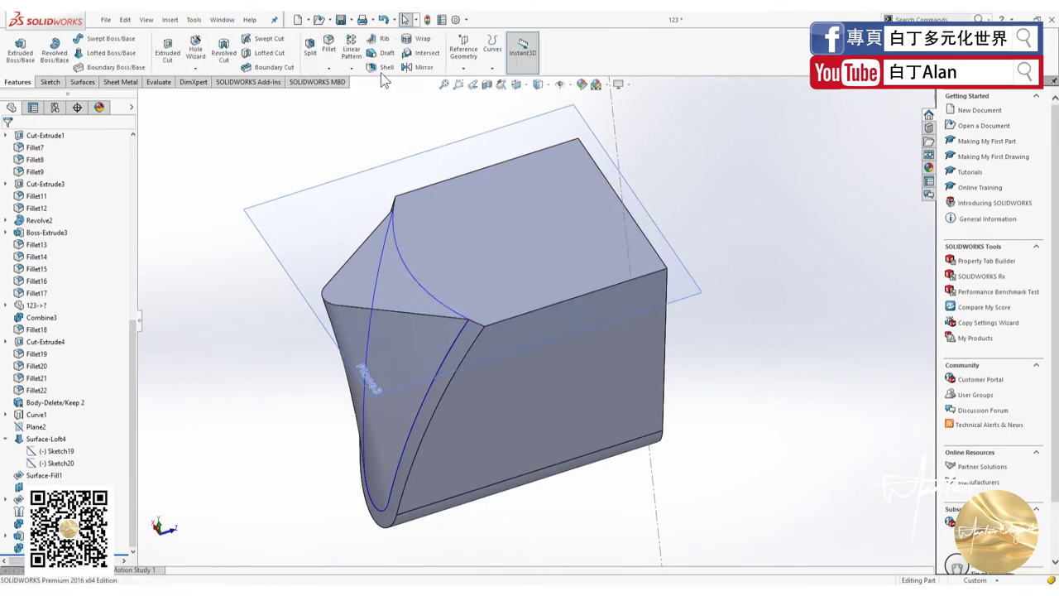
click(386, 68)
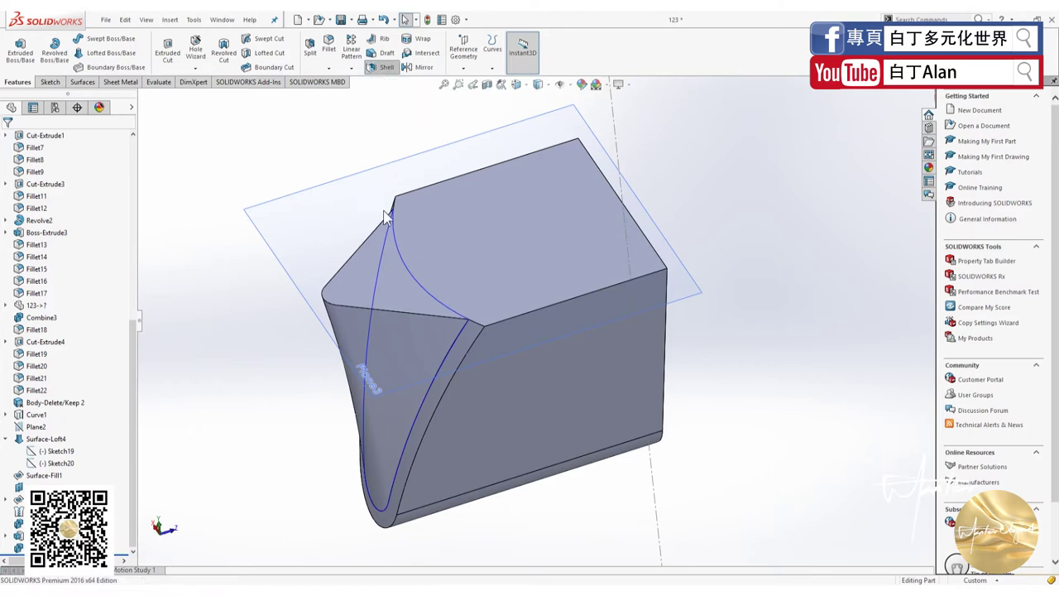
click(439, 265)
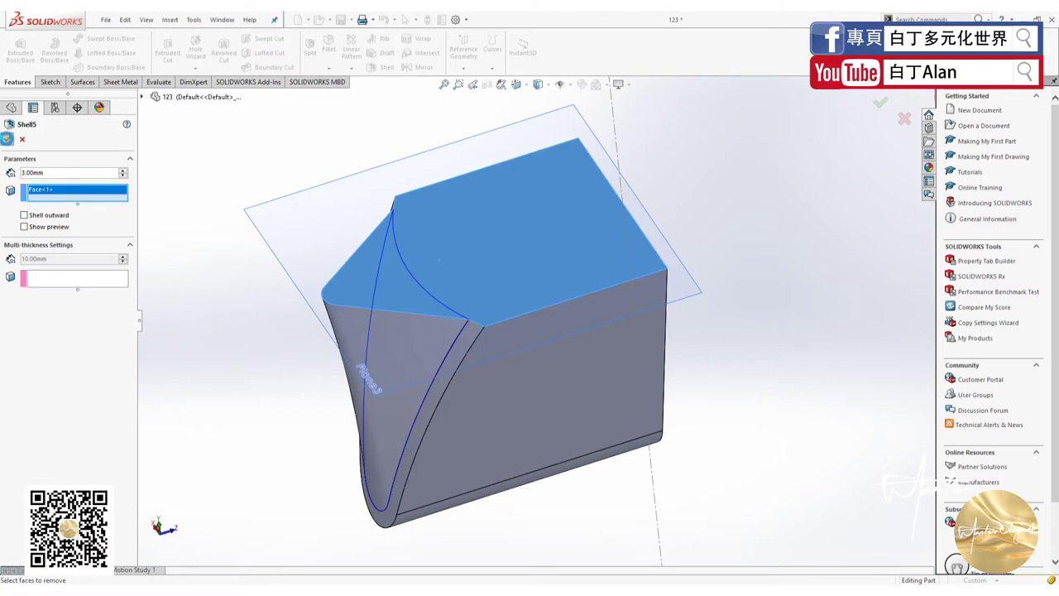
click(6, 138)
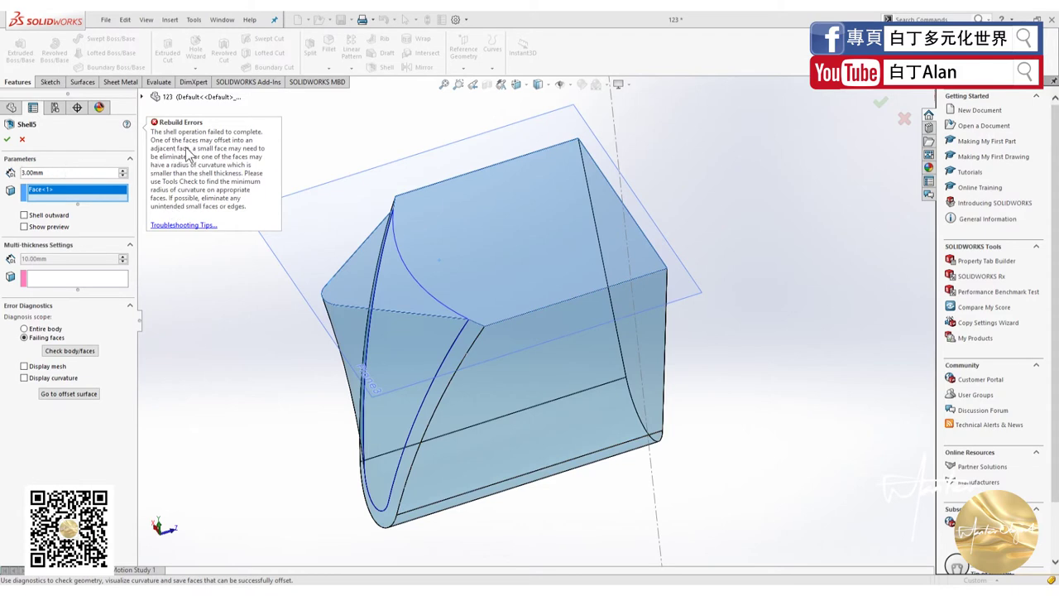
click(25, 140)
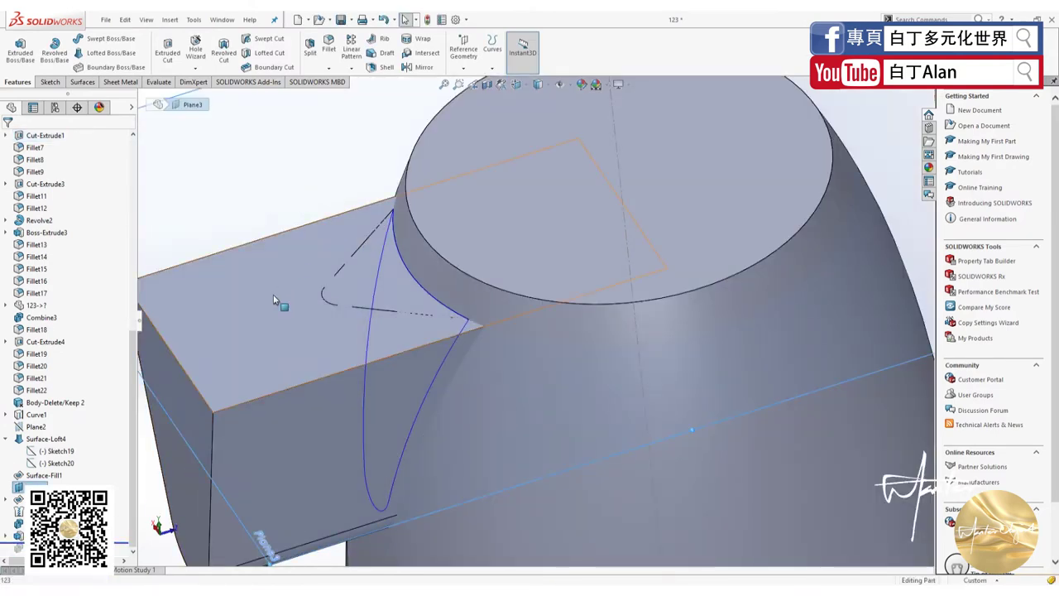
Hide the Boss-Extrude4 box body and bring the kettle back into view.
scroll(68, 261, up, 10)
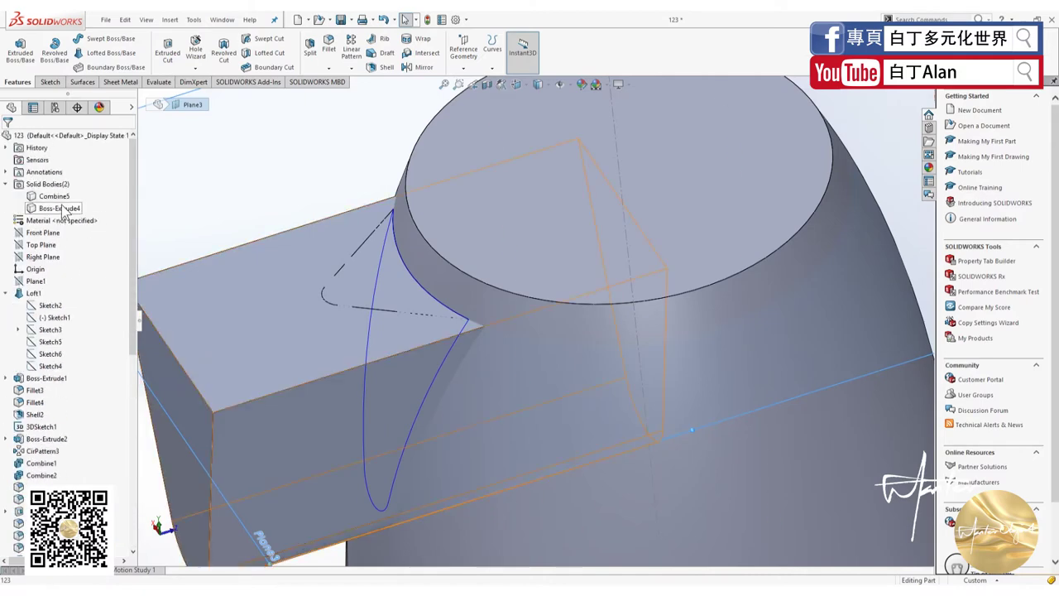
click(64, 209)
right_click(62, 209)
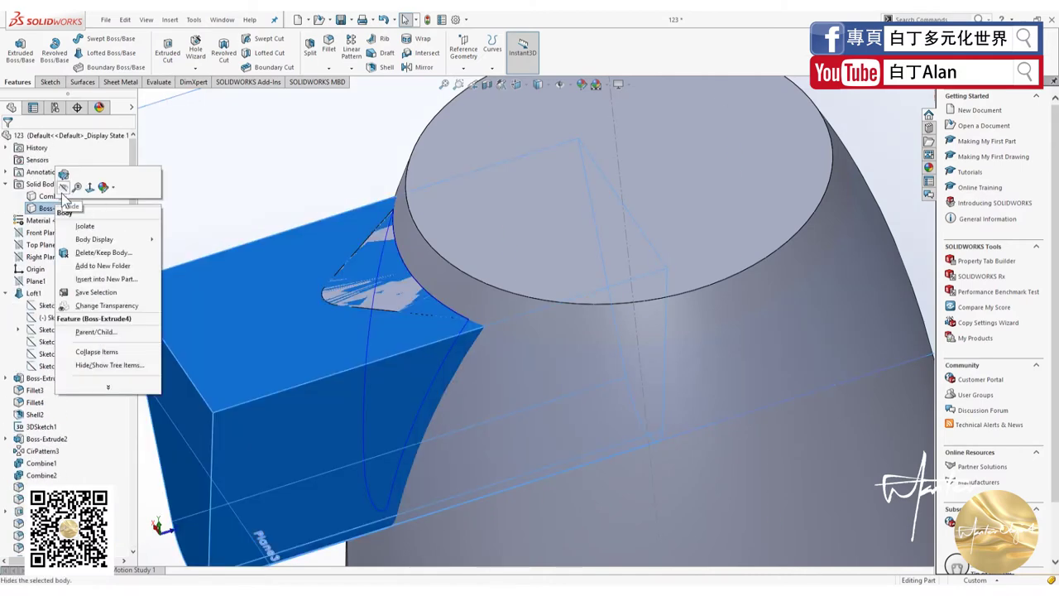
click(64, 188)
mouse_move(347, 281)
middle_down()
mouse_move(403, 308)
mouse_move(230, 390)
middle_up()
click(230, 390)
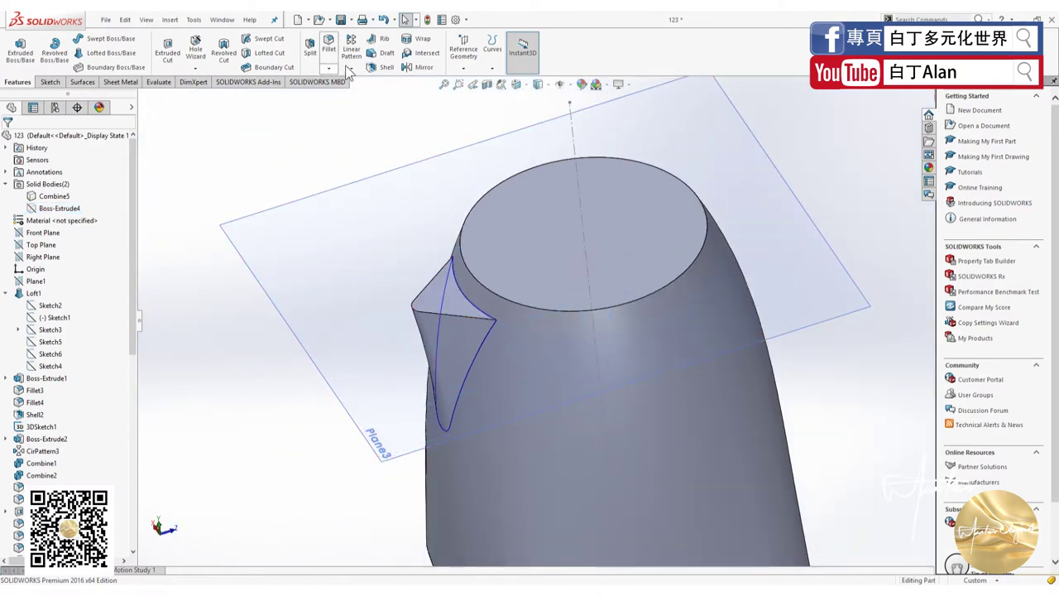
Attempt a shell removing the top and spout faces, retry with the spout only, then cancel.
click(383, 67)
click(530, 248)
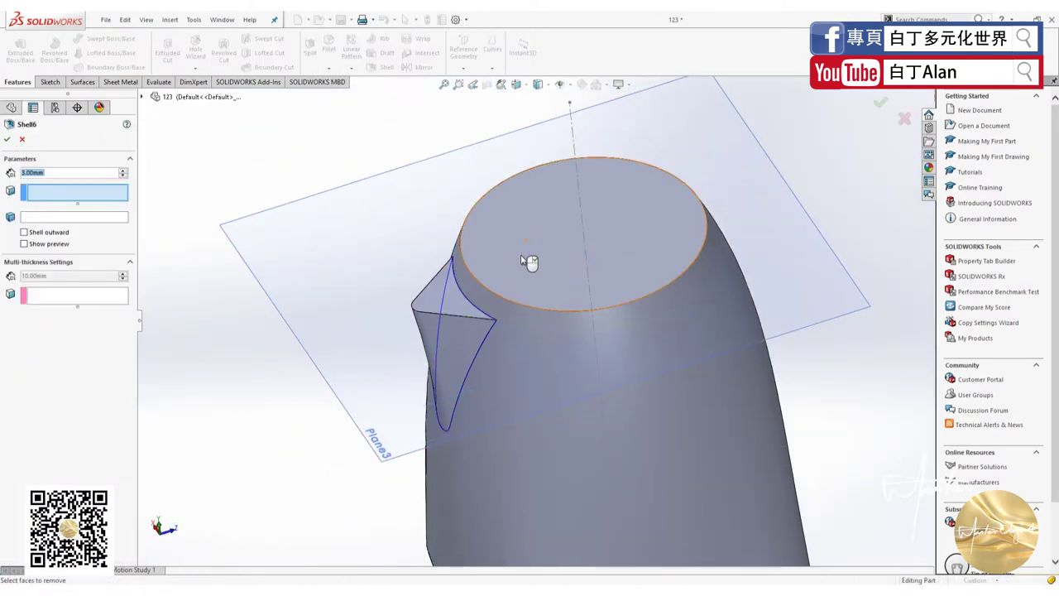
click(441, 307)
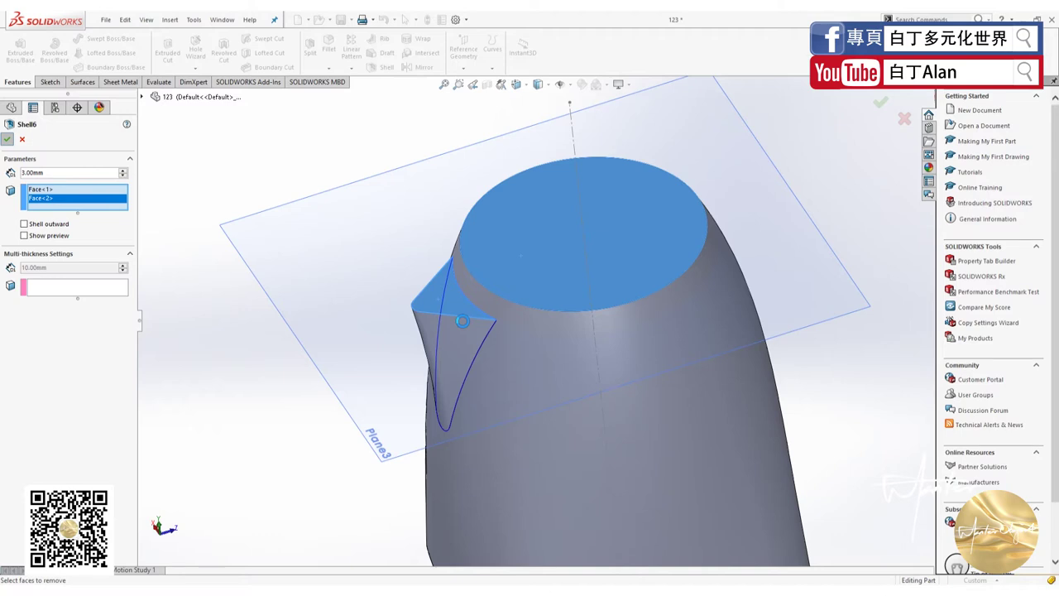
right_click(463, 320)
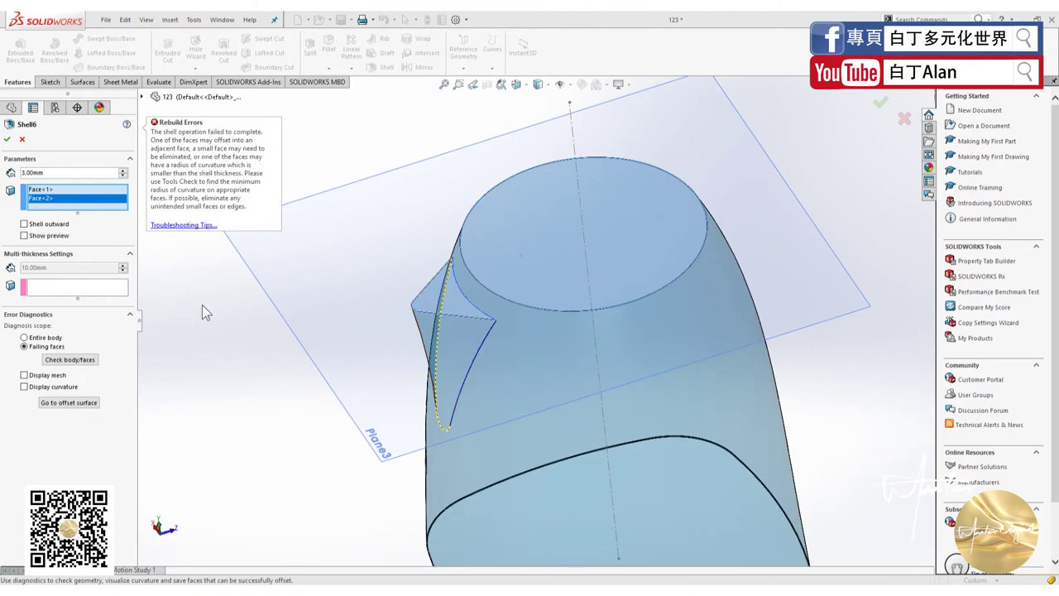
click(541, 225)
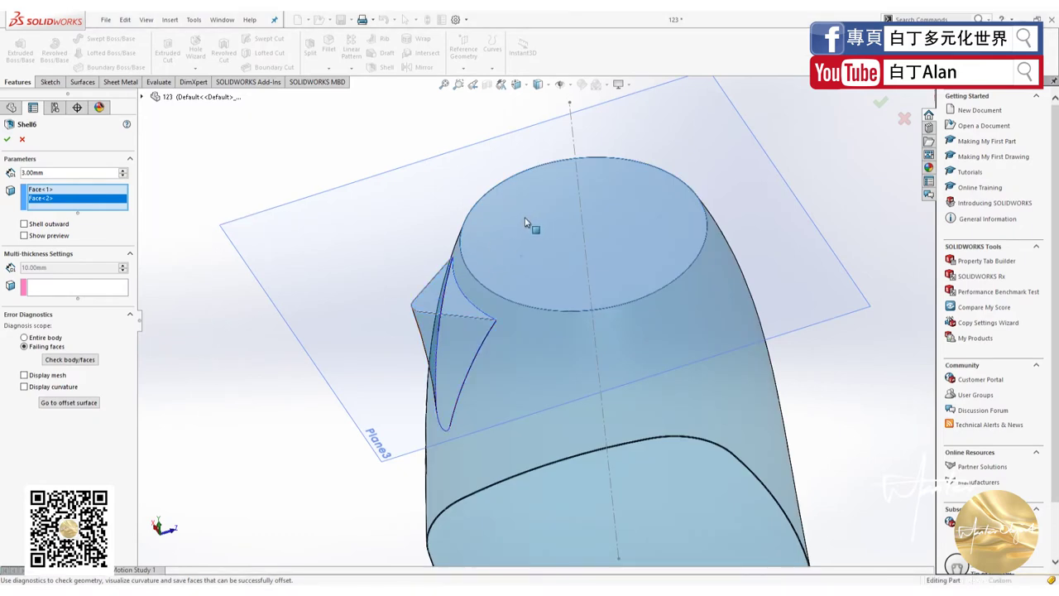
click(7, 138)
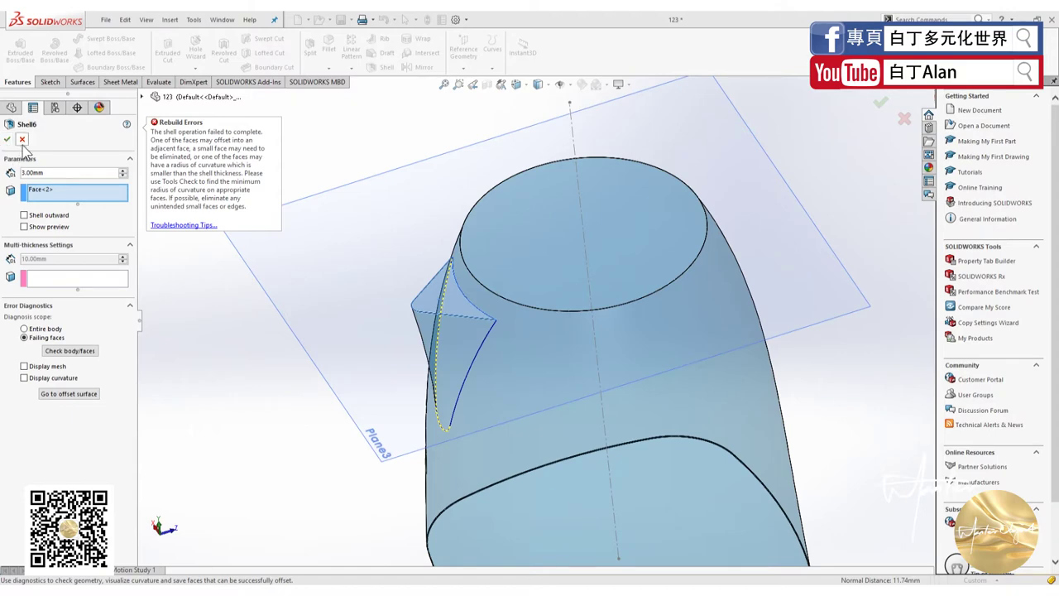
click(22, 140)
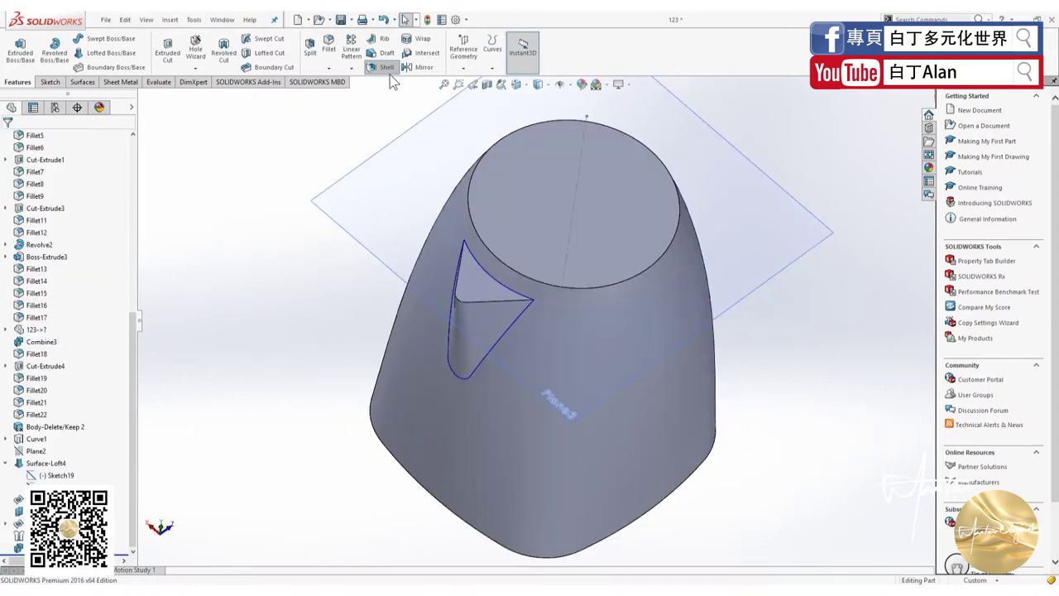
Apply a 3.00 mm outward shell (Shell10) removing the triangular spout face.
click(387, 67)
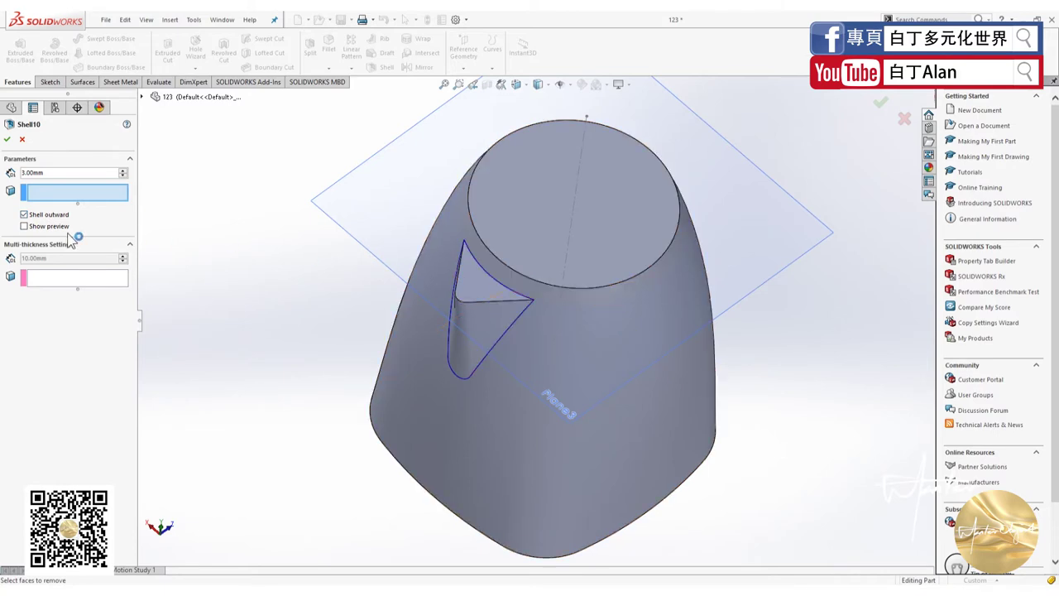
click(474, 288)
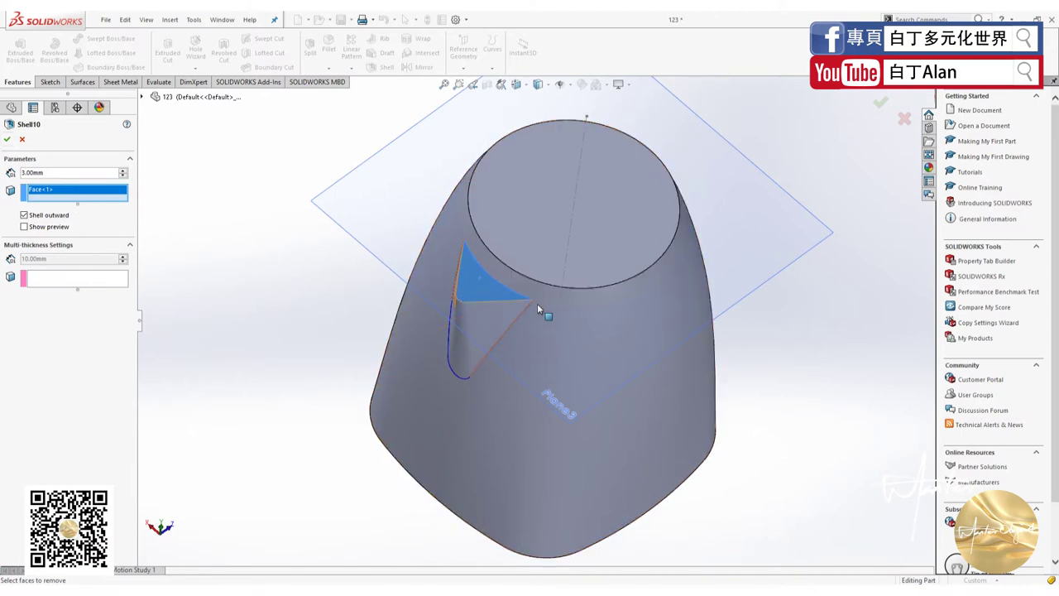
click(7, 139)
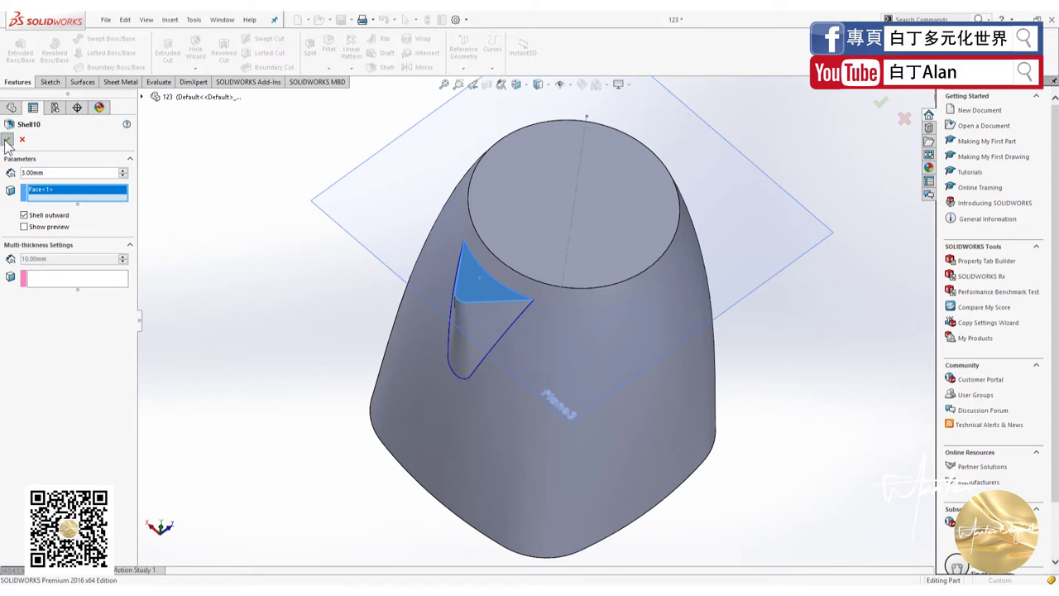
click(7, 141)
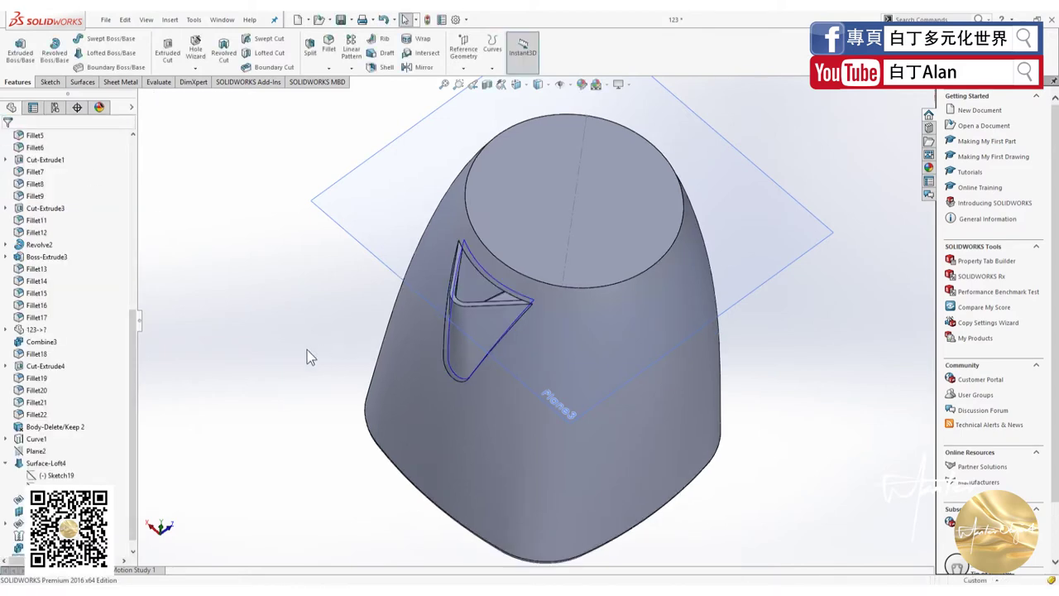
Orbit and zoom to inspect the new spout pocket walls.
middle_drag(293, 344, 732, 425)
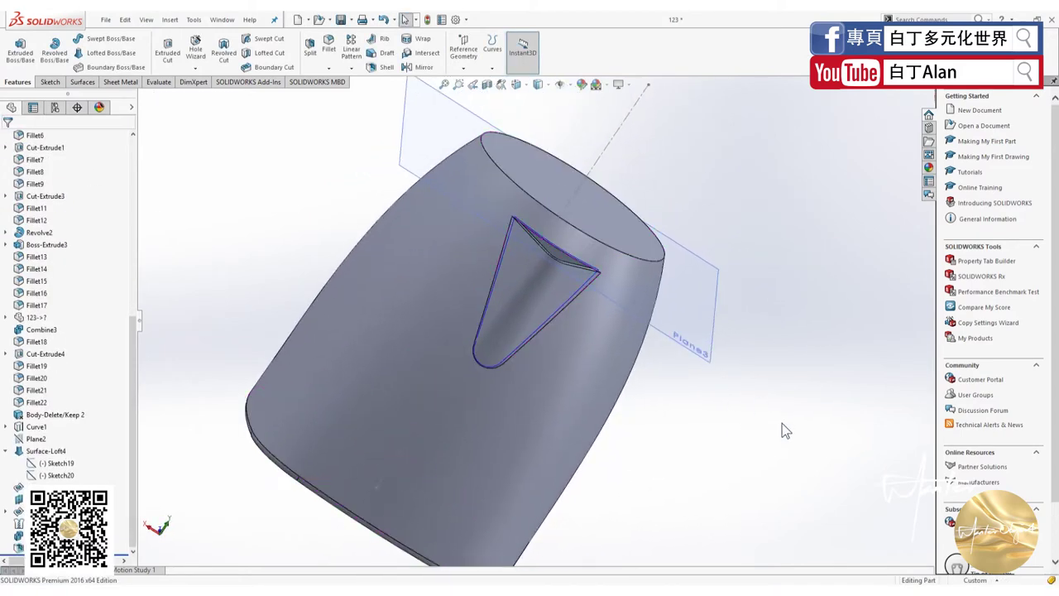
scroll(603, 277, down, 3)
scroll(610, 277, down, 3)
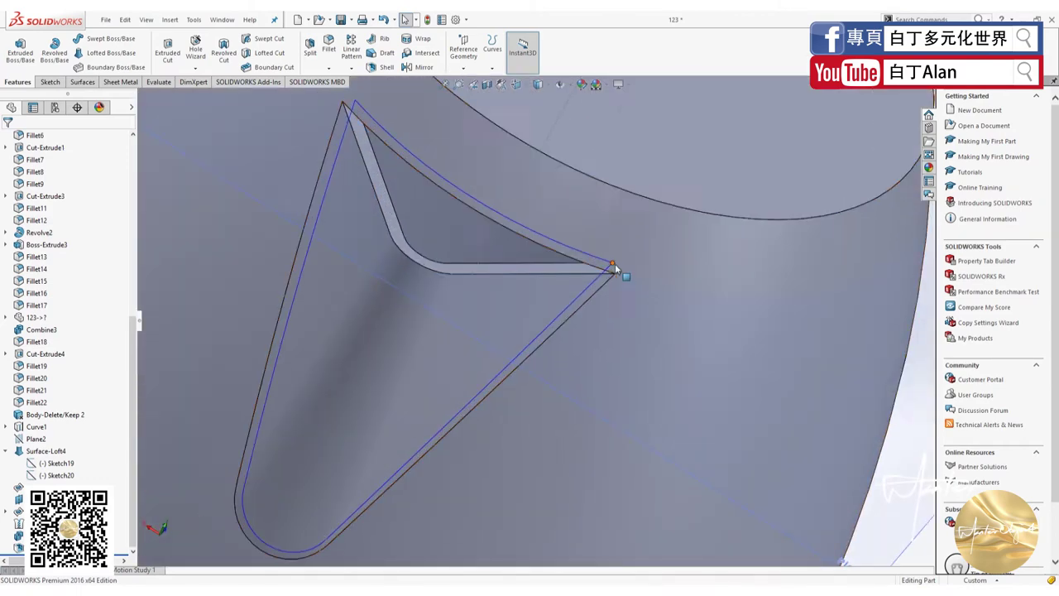
scroll(571, 303, up, 5)
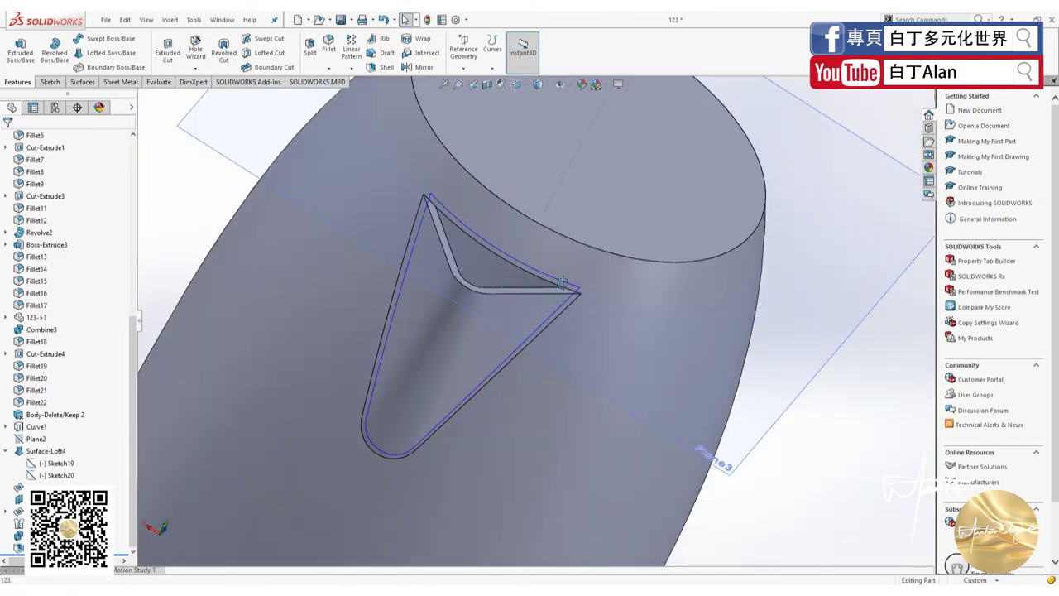
middle_drag(571, 304, 605, 264)
scroll(295, 344, up, 2)
scroll(273, 287, up, 3)
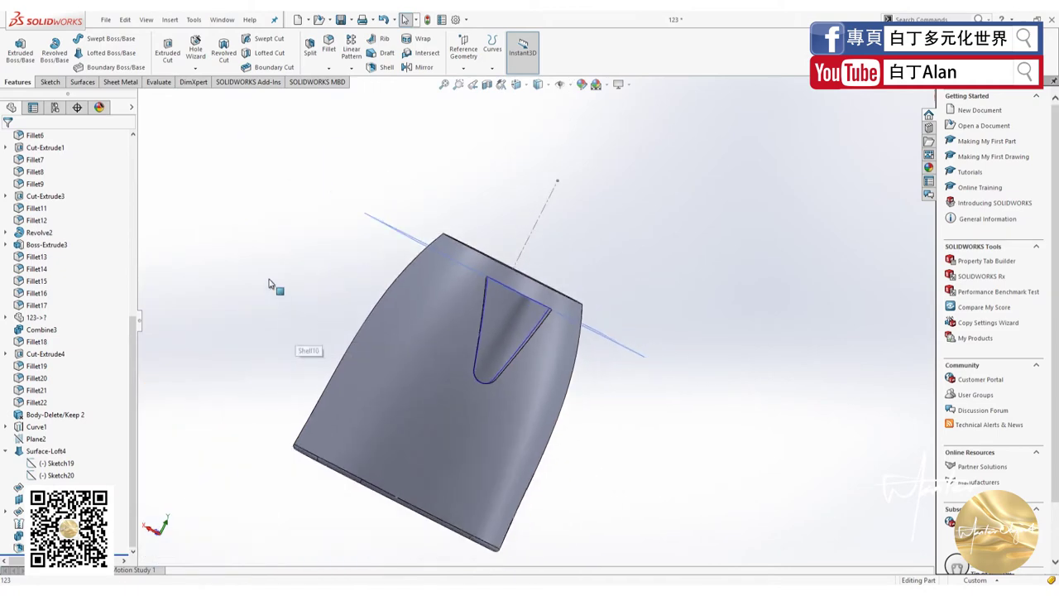
scroll(58, 371, up, 3)
scroll(58, 371, up, 5)
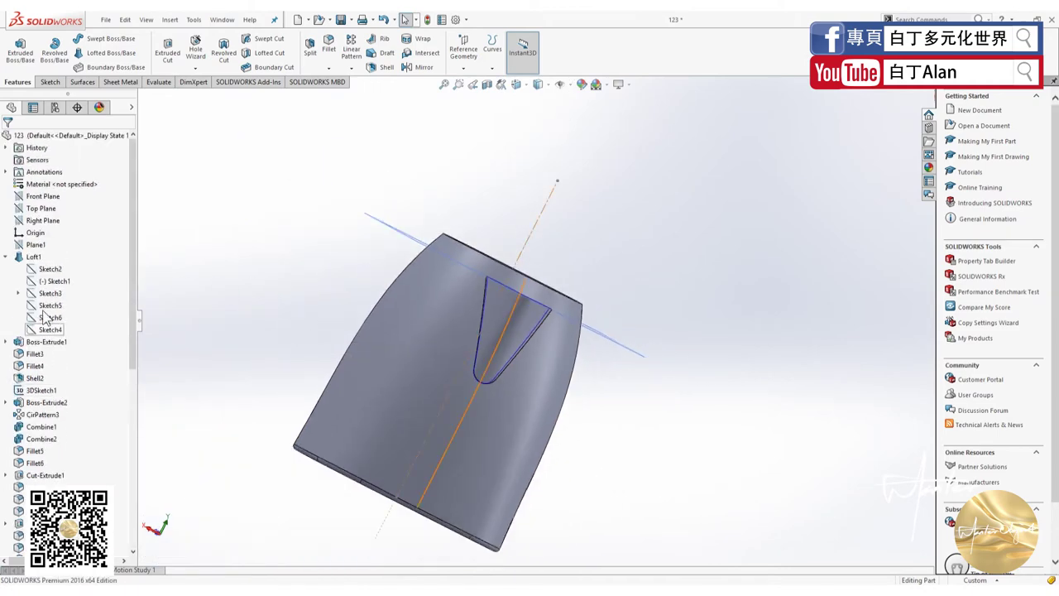
Start Sketch24 on the Front Plane viewed normal to it, selecting the V-shaped spout edges.
click(42, 196)
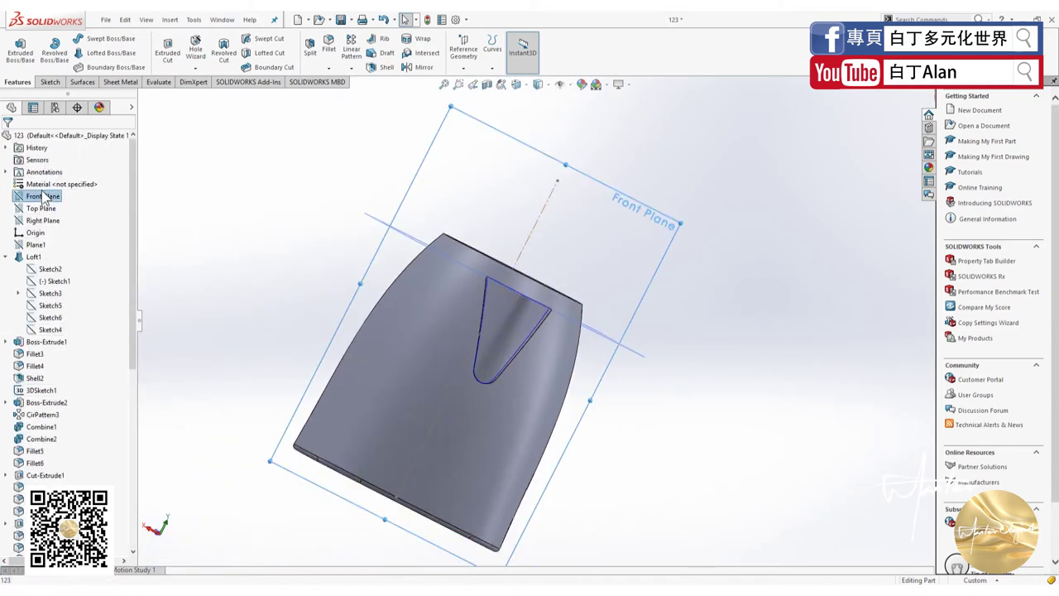
key(ctrl+8)
key(ctrl+8)
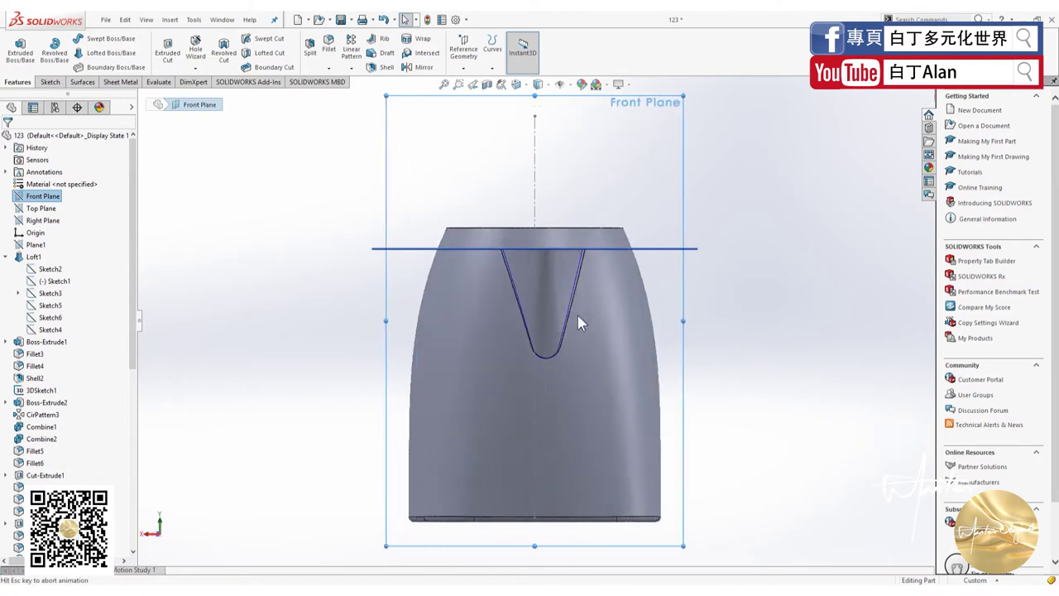
scroll(580, 312, down, 2)
scroll(563, 256, down, 1)
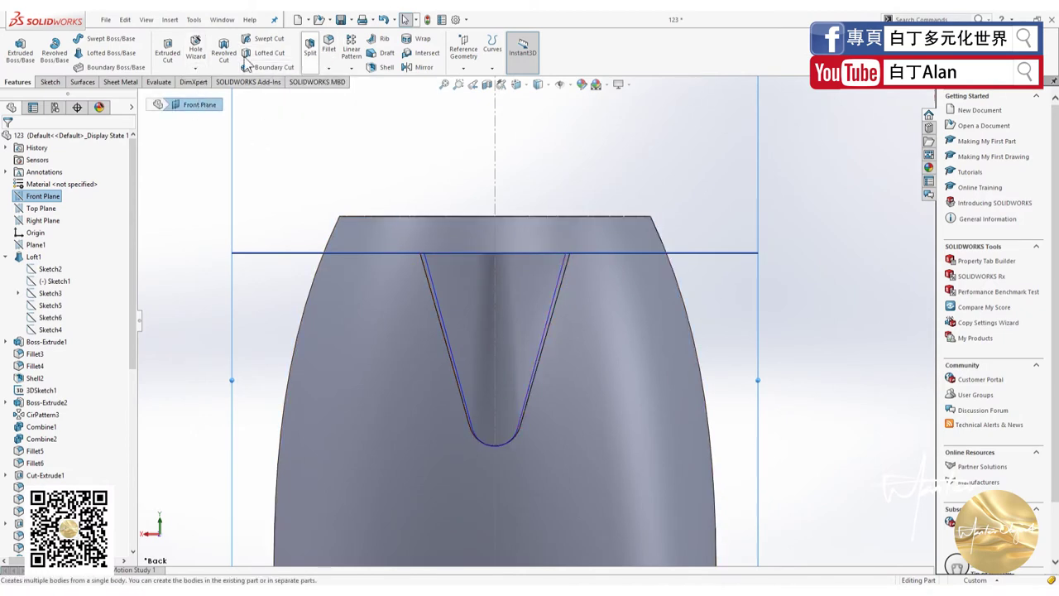
scroll(99, 348, down, 10)
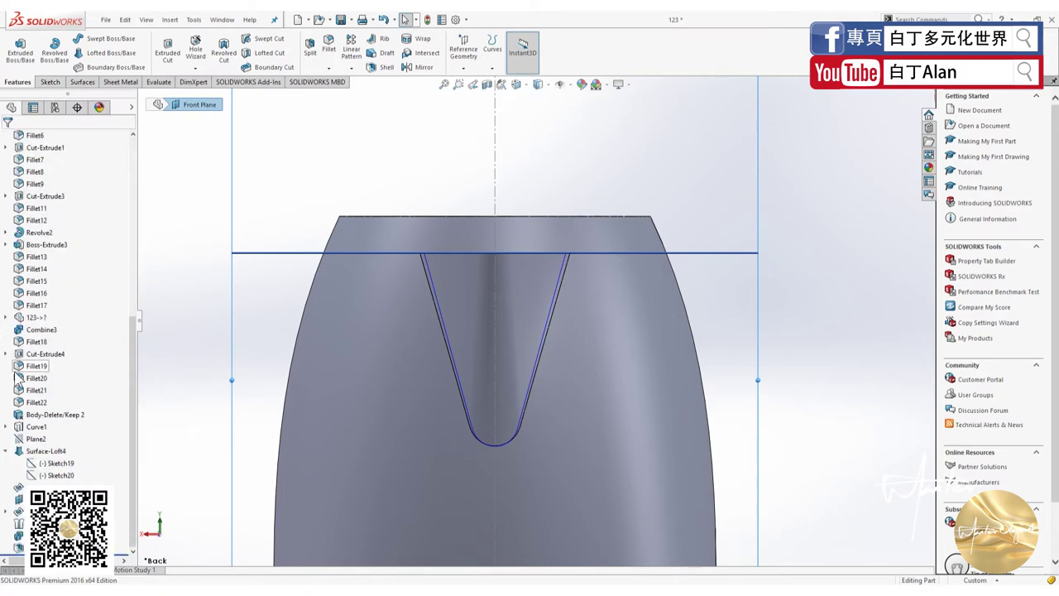
click(50, 82)
click(15, 48)
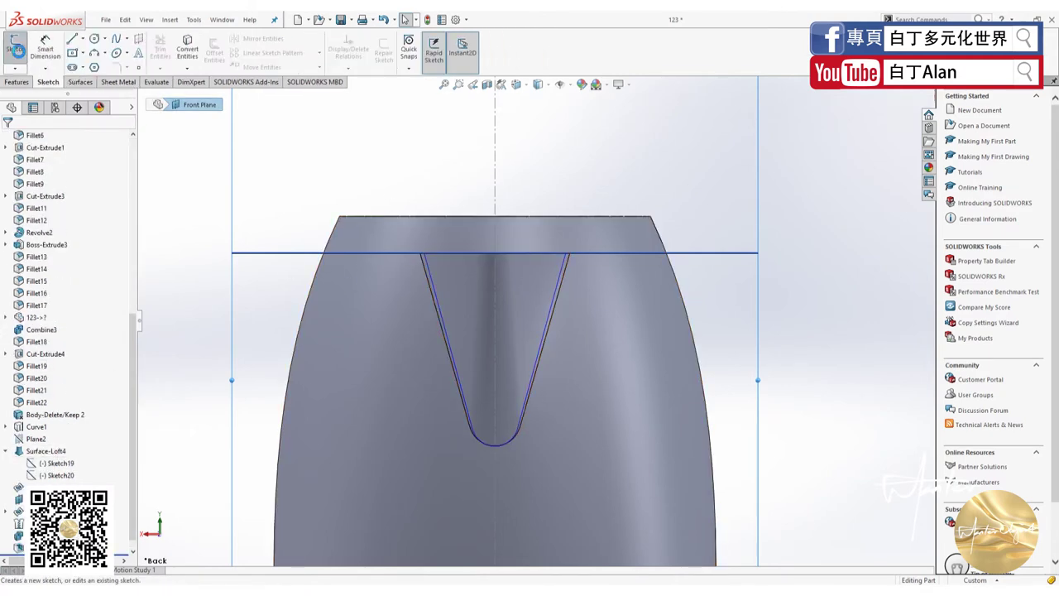
click(427, 294)
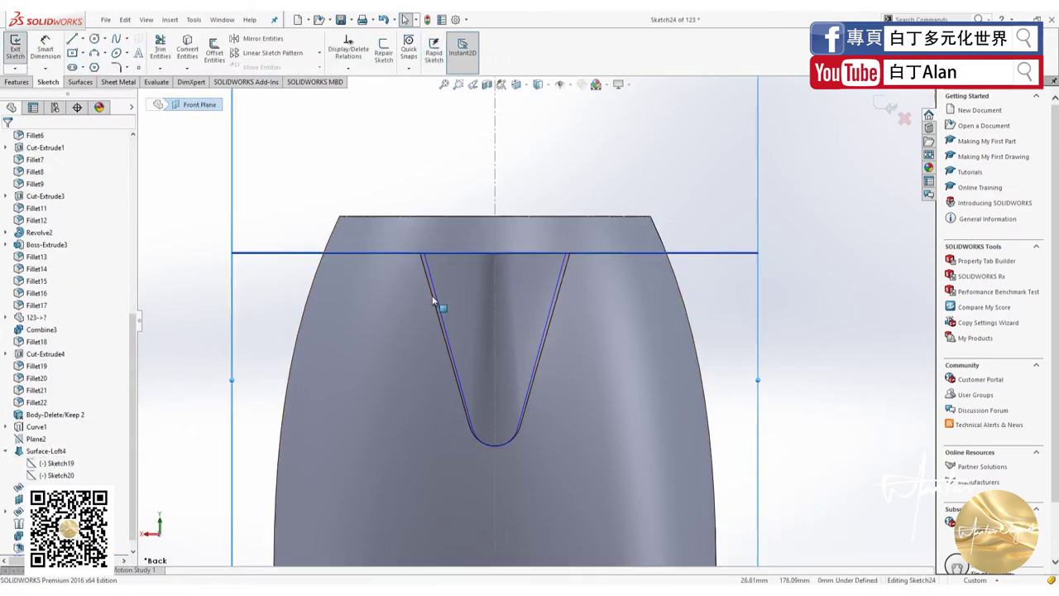
Offset the V-shaped spout edges and bottom curve 5 mm outward, then clear the selection.
click(219, 54)
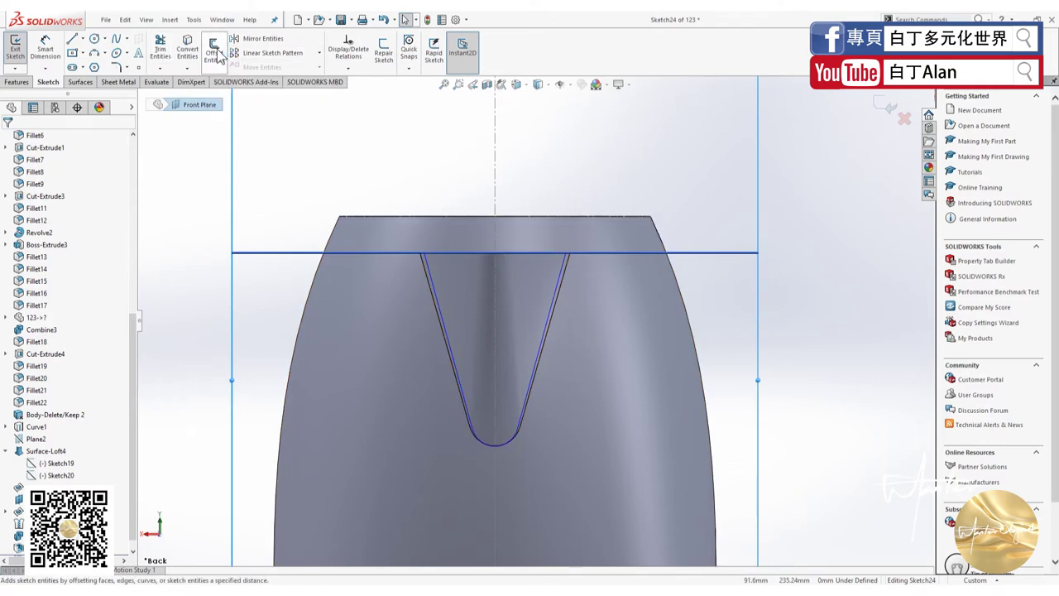
click(439, 316)
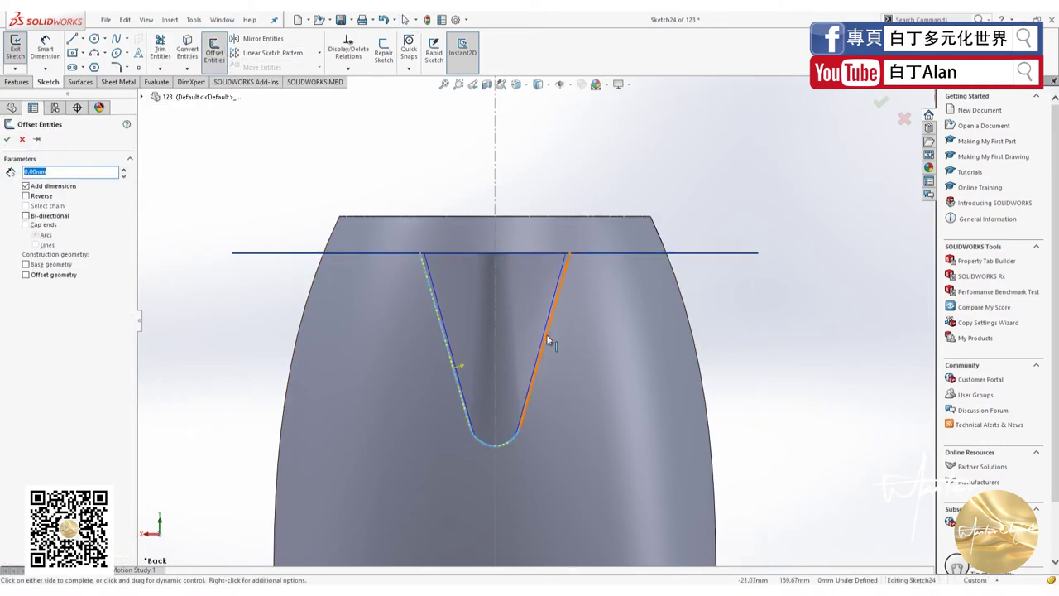
click(547, 333)
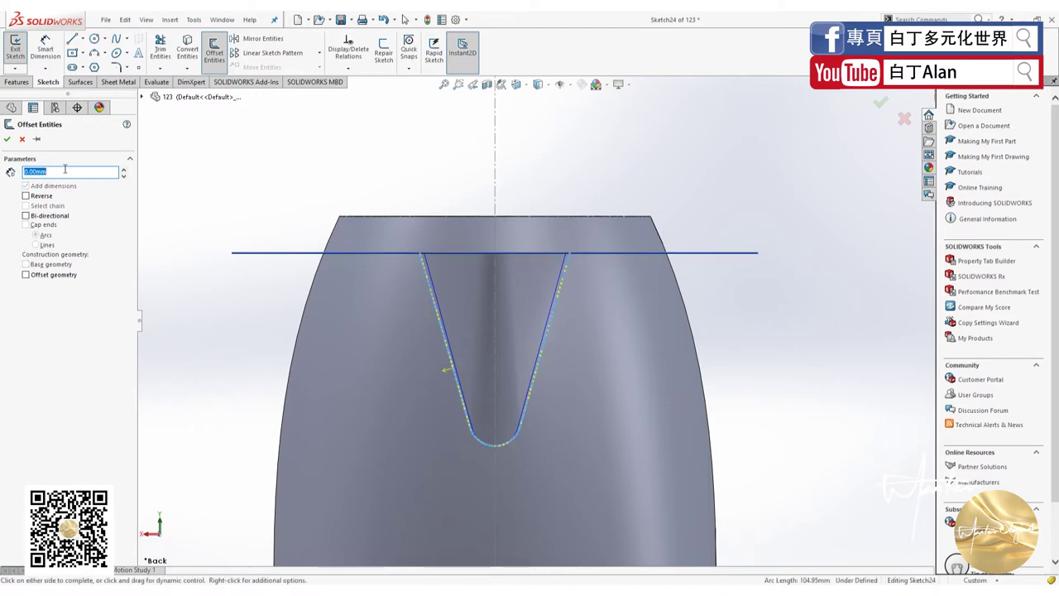
text(5)
key(Return)
click(443, 253)
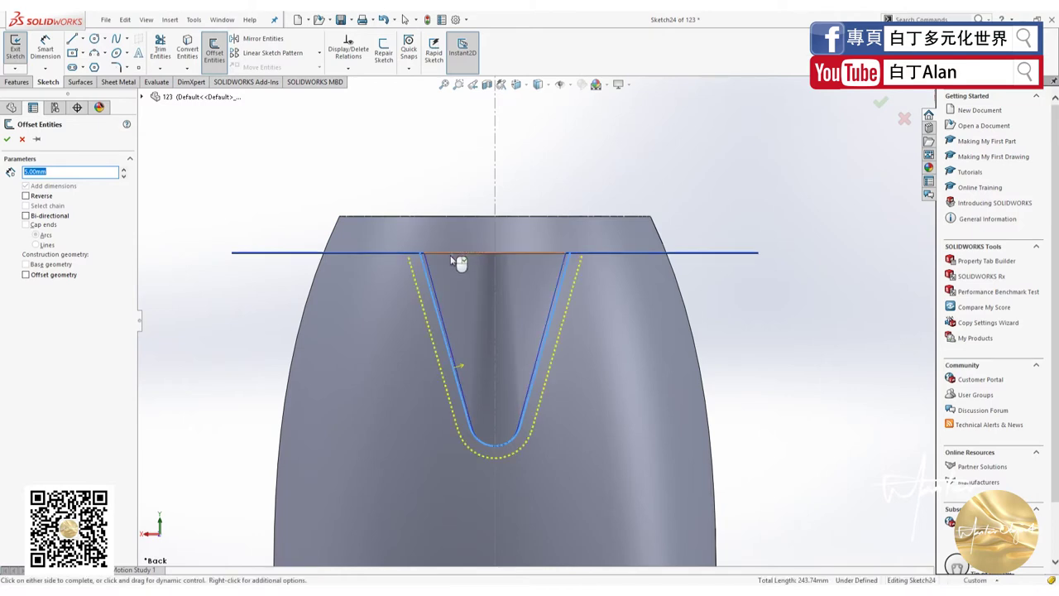
scroll(457, 261, down, 3)
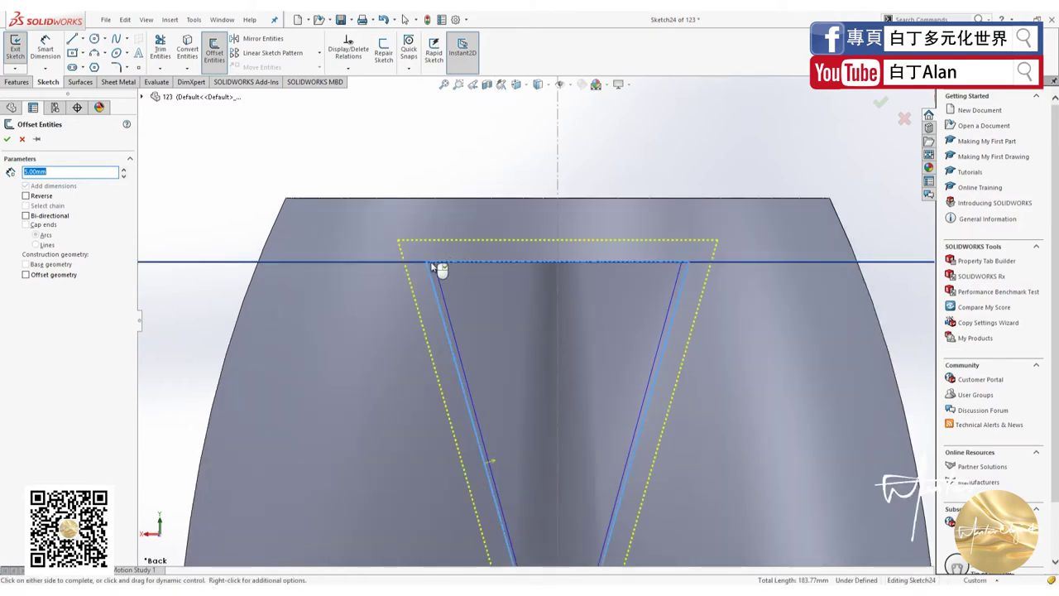
click(11, 139)
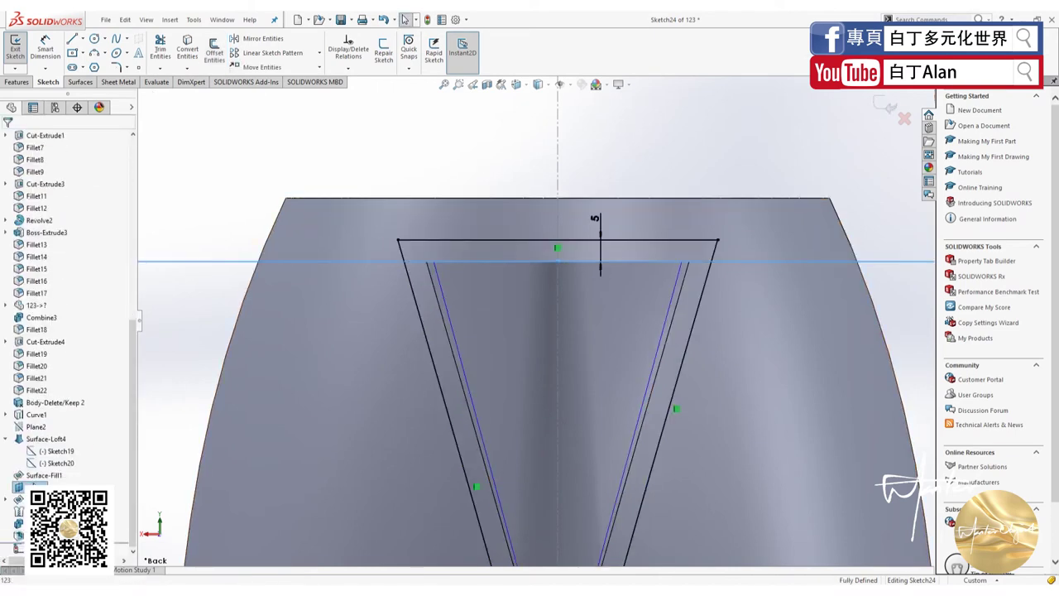
right_click(23, 486)
click(100, 405)
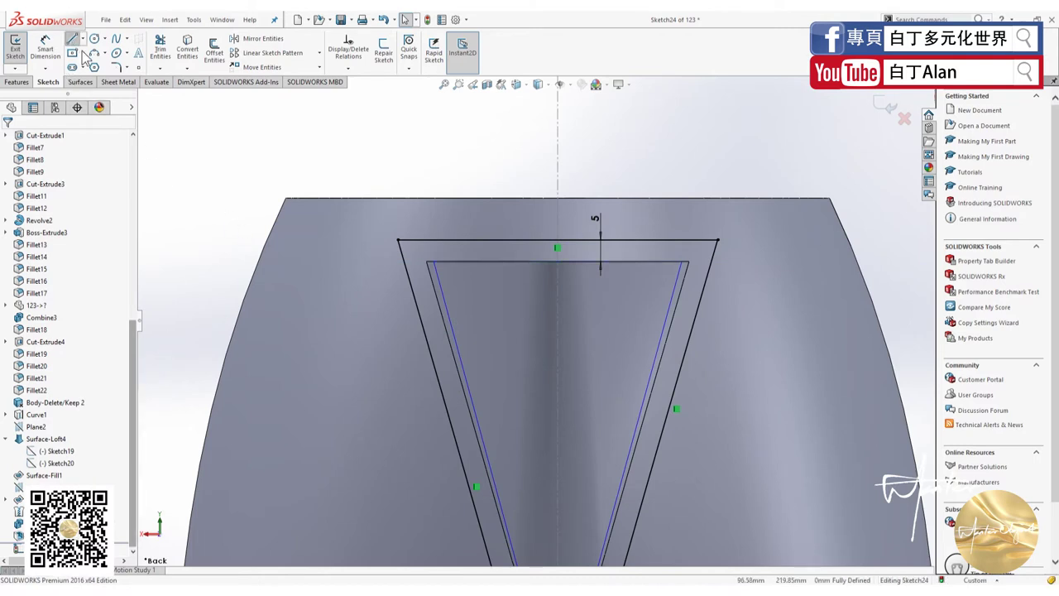
Draw a horizontal line across the top of the offset V outline.
key(l)
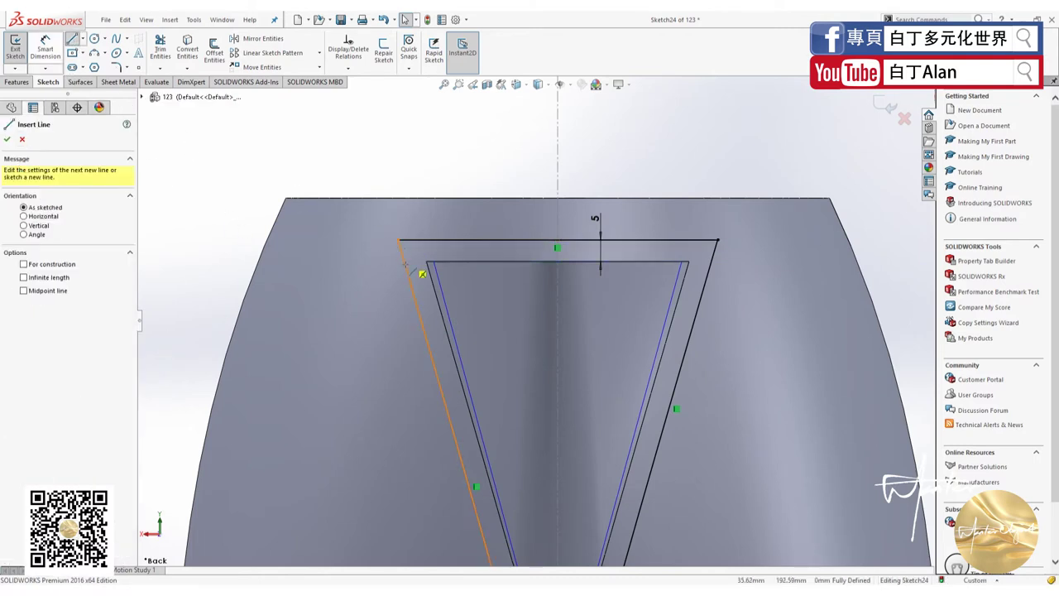
click(426, 261)
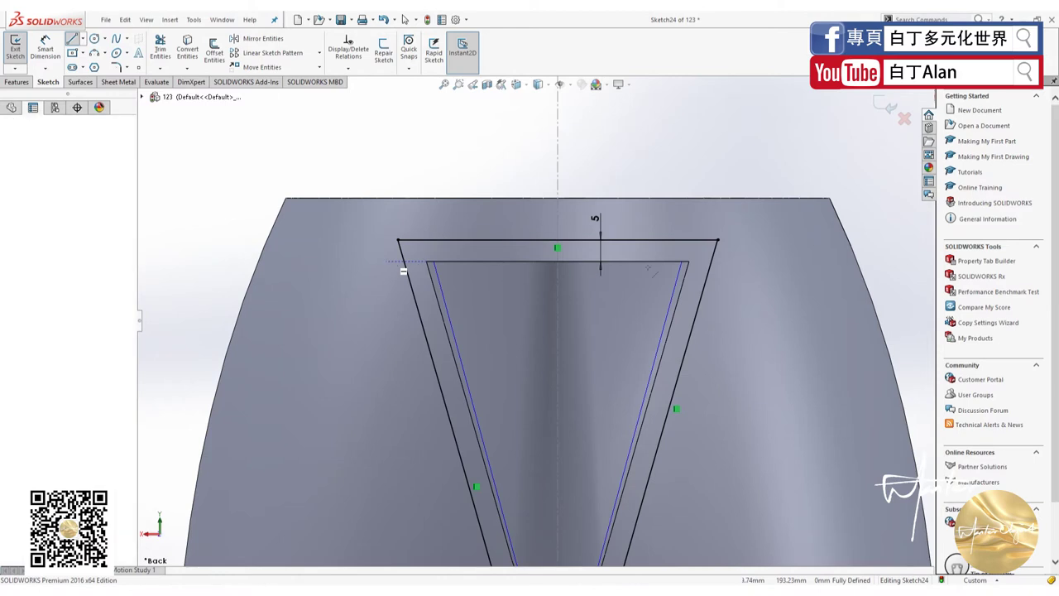
click(728, 262)
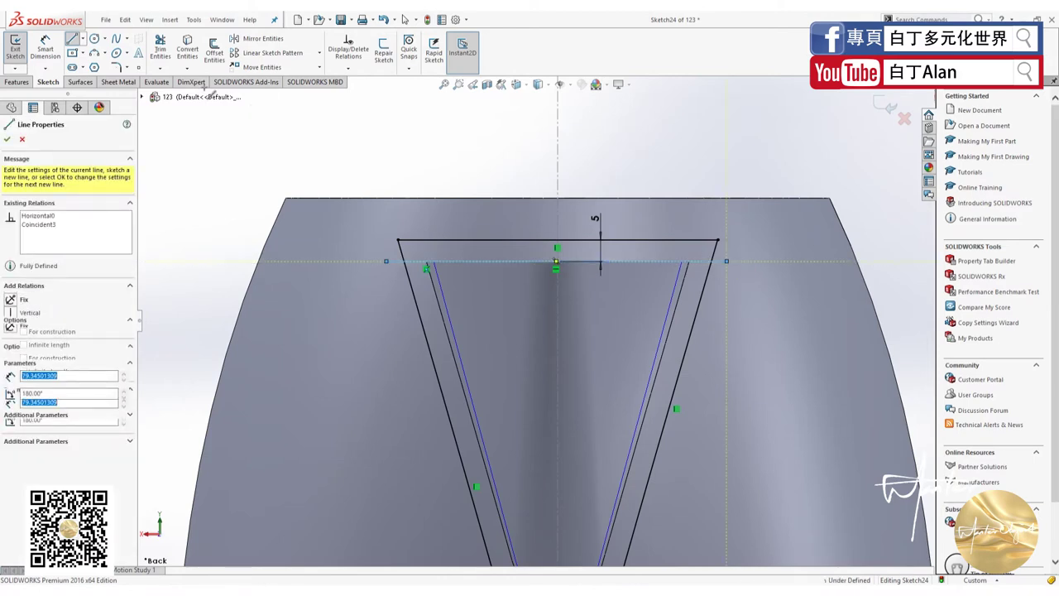
key(Escape)
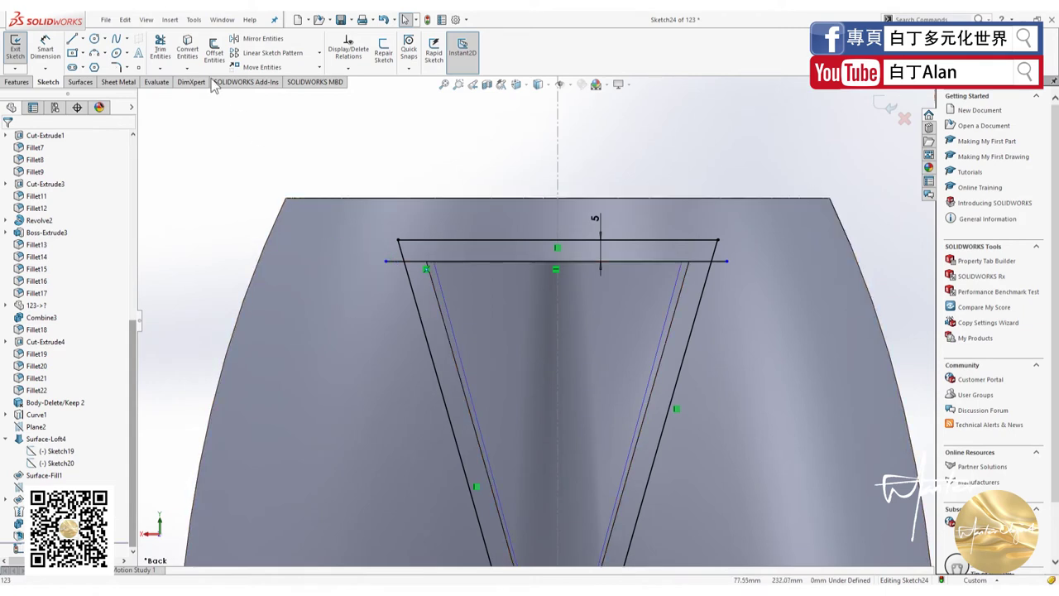
Trim the corner overhangs above the horizontal line and exit the sketch.
click(160, 46)
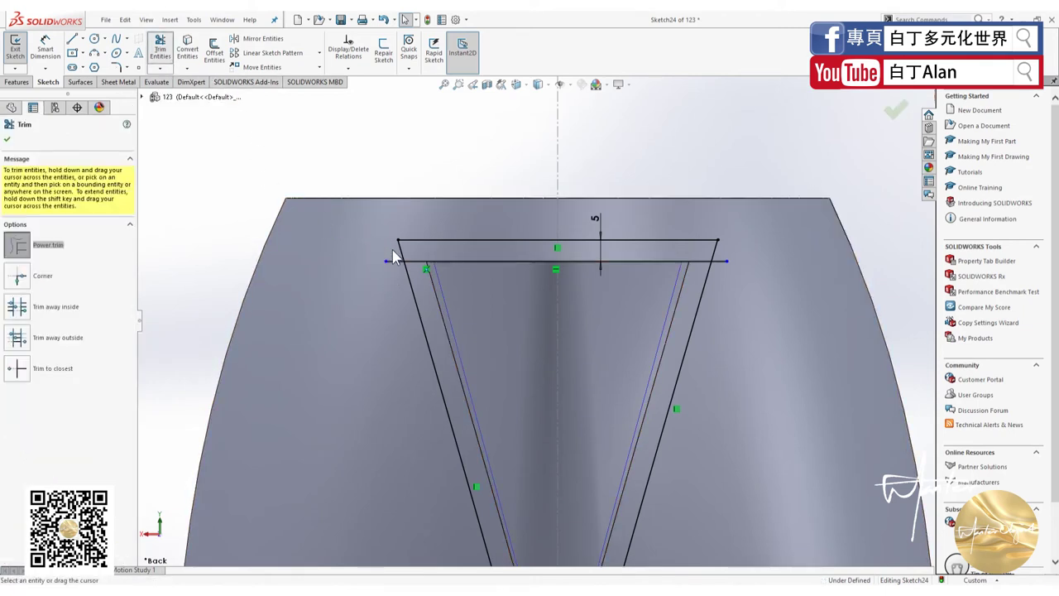
mouse_move(393, 271)
mouse_down()
mouse_move(402, 244)
mouse_move(464, 238)
mouse_up()
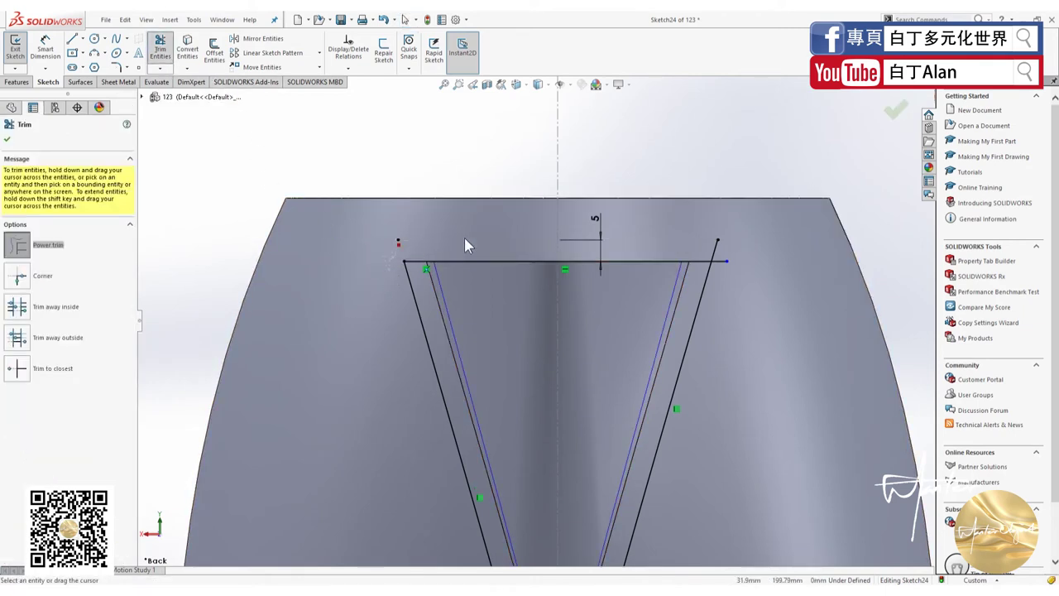
drag(718, 245, 724, 272)
click(890, 111)
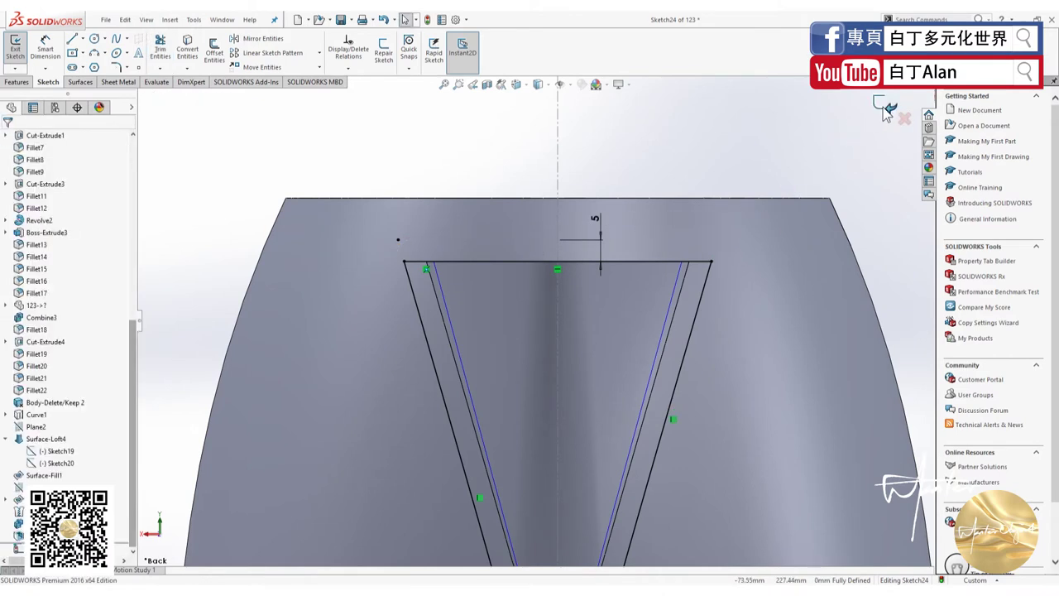
click(721, 244)
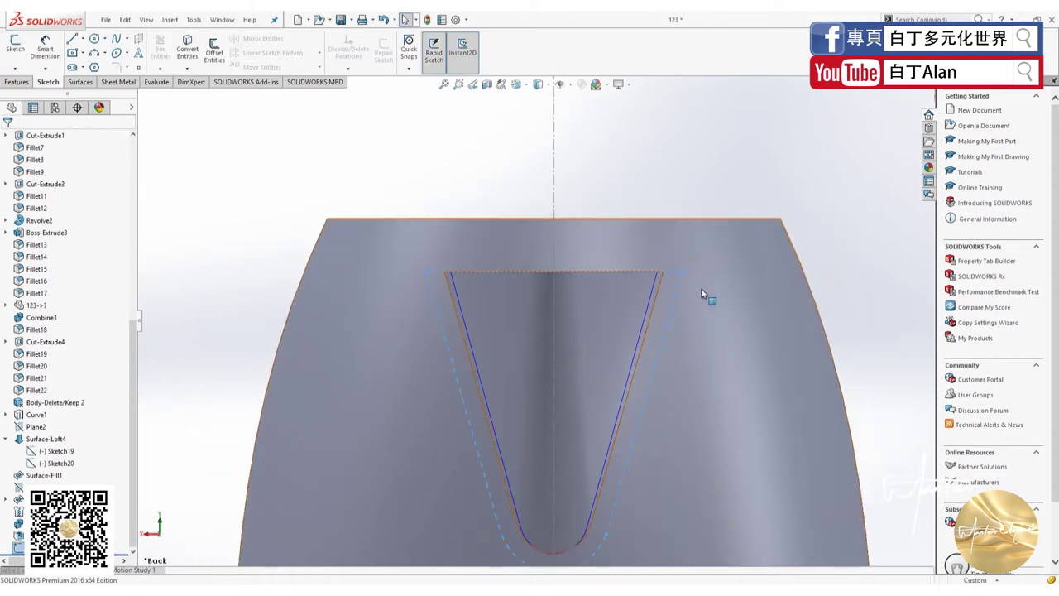
Extrude the profile 157 mm toward the spout as a separate, unmerged body.
click(19, 83)
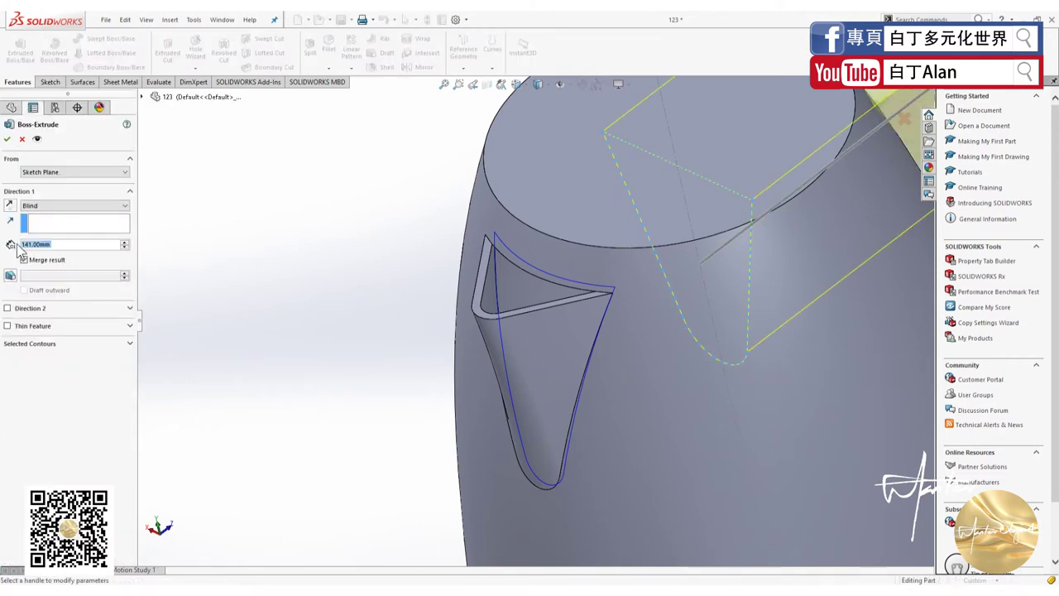
click(25, 260)
key(f)
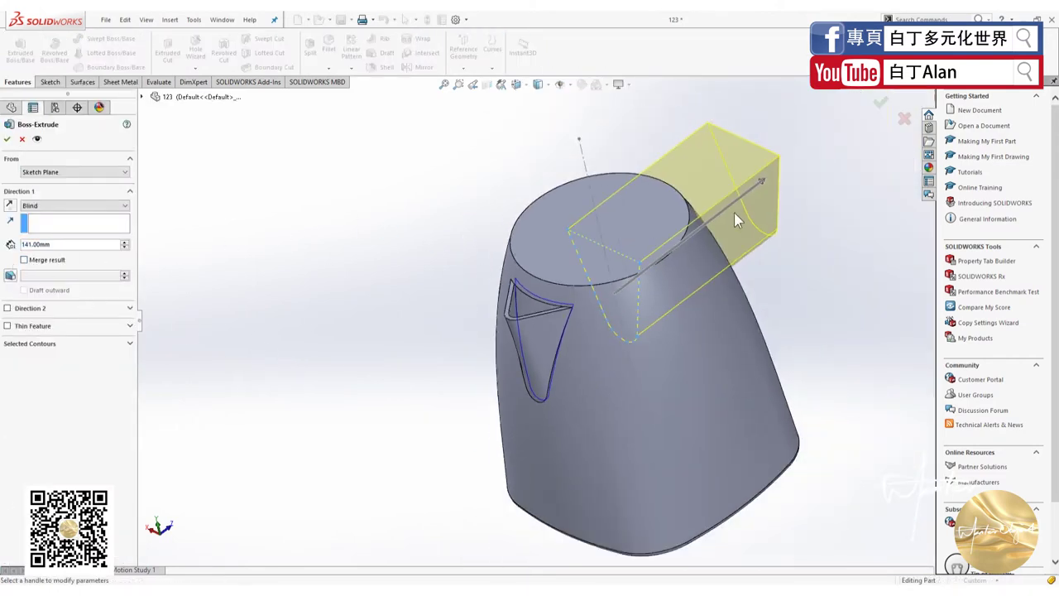
drag(764, 194, 451, 416)
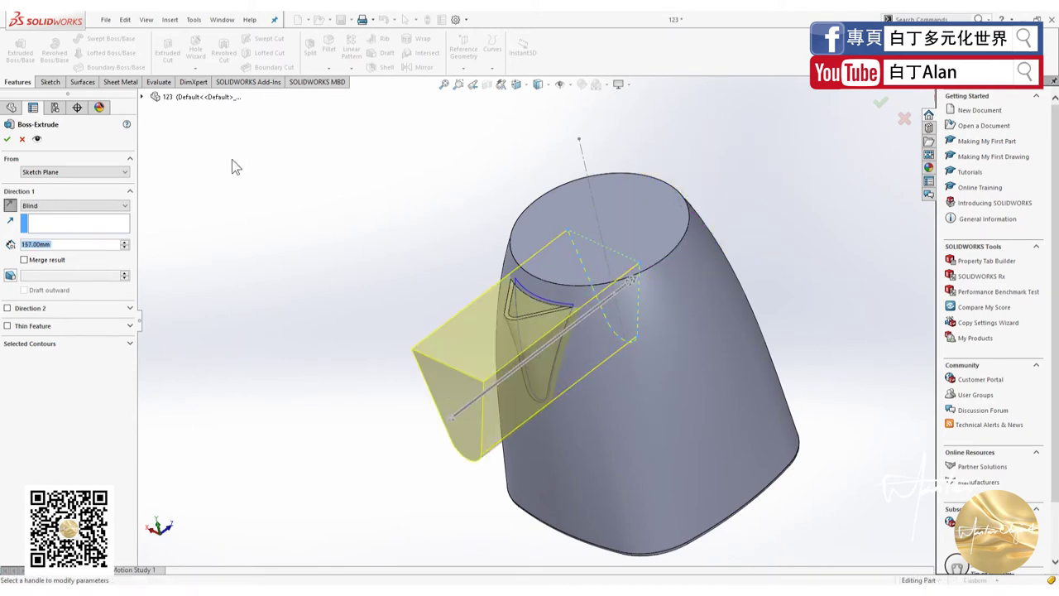
click(7, 138)
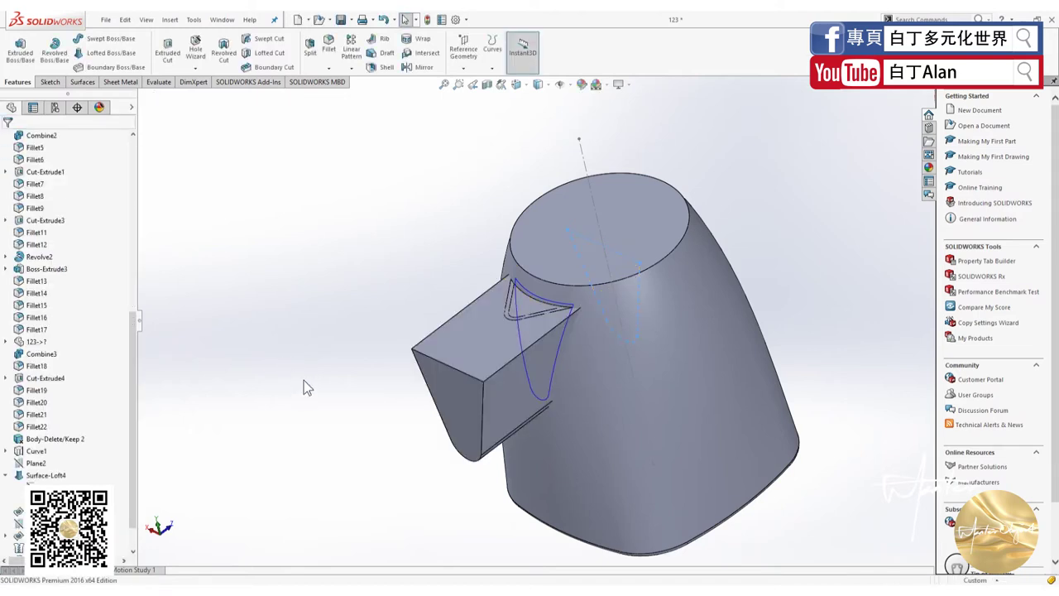
Combine the extruded body with Shell10 using Common to keep only their overlap.
scroll(538, 360, down, 2)
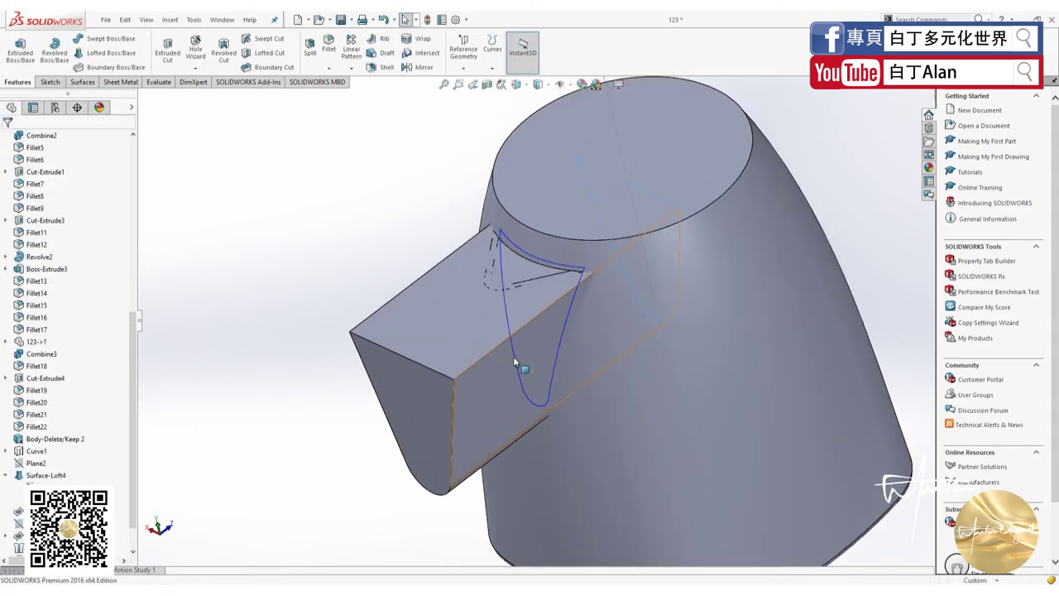
click(206, 24)
mouse_move(217, 63)
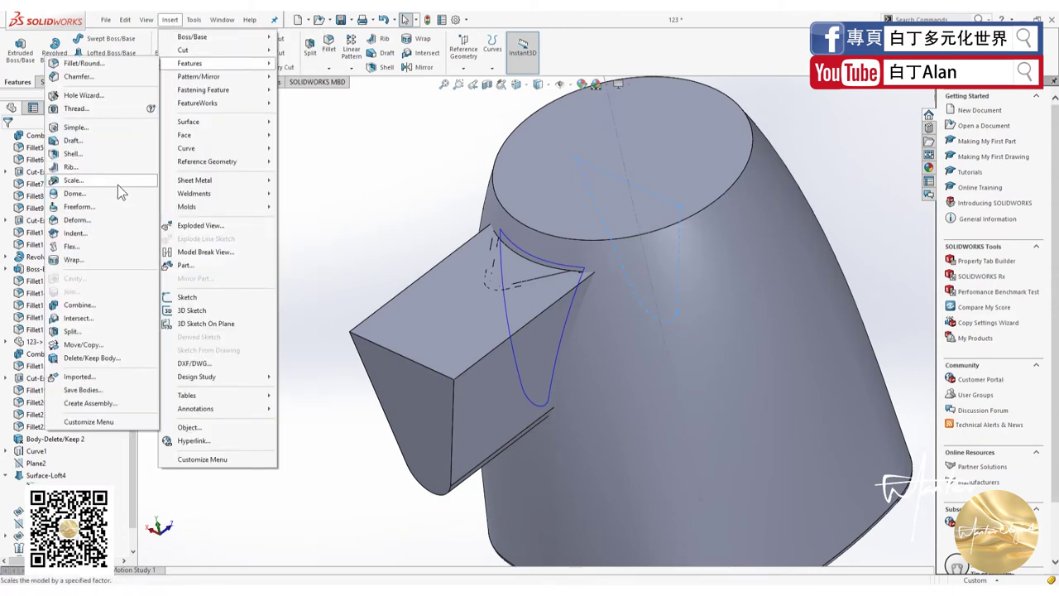
click(78, 305)
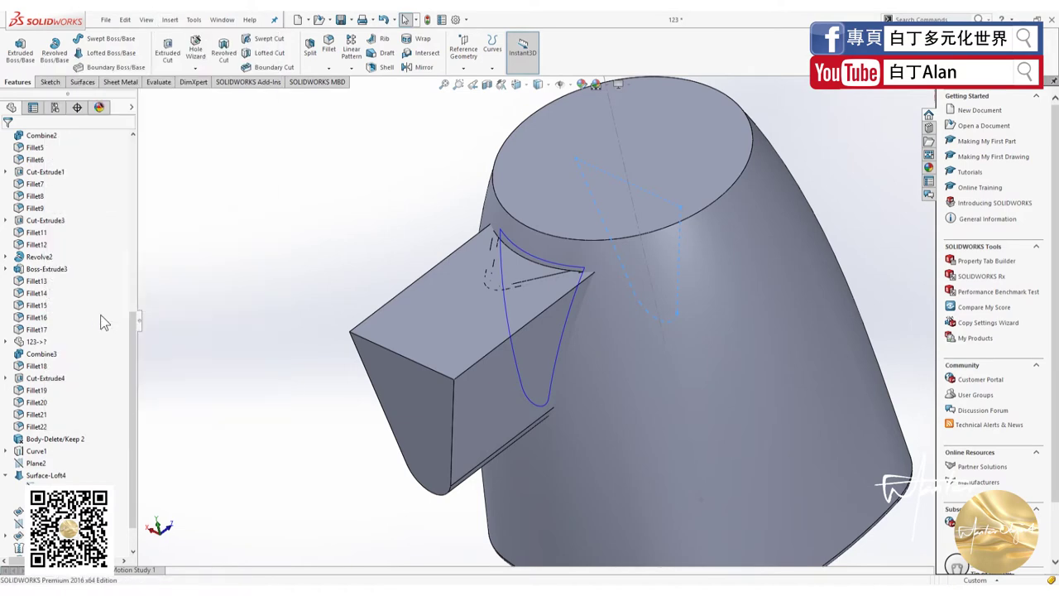
click(376, 335)
click(549, 252)
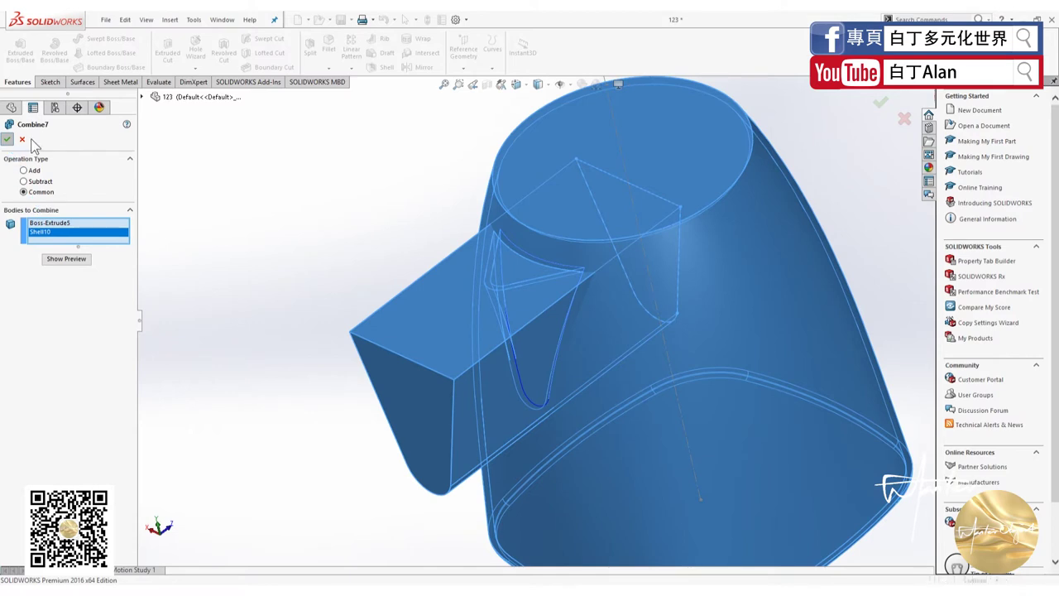
click(7, 139)
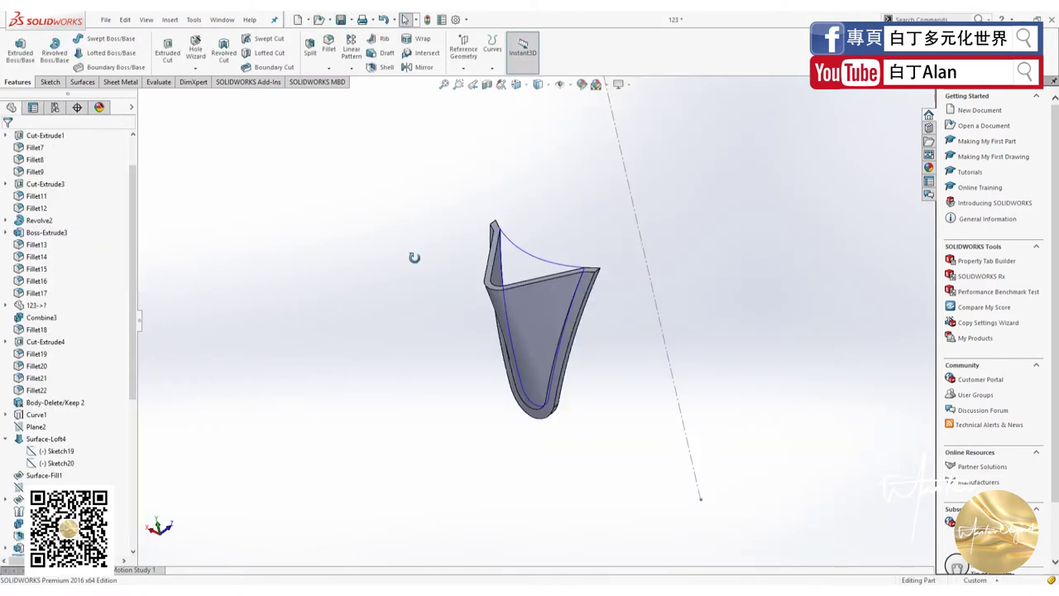
Orbit to the spout lip and start a fillet on its first rim edge at 0.5 mm.
middle_drag(414, 258, 556, 323)
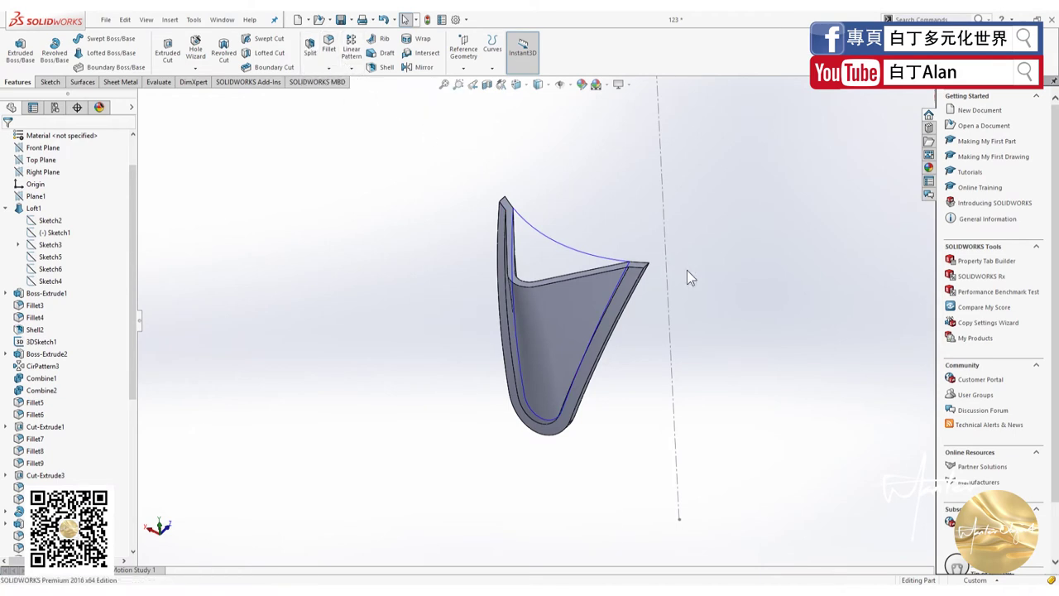
key(ctrl+Down)
scroll(627, 364, down, 2)
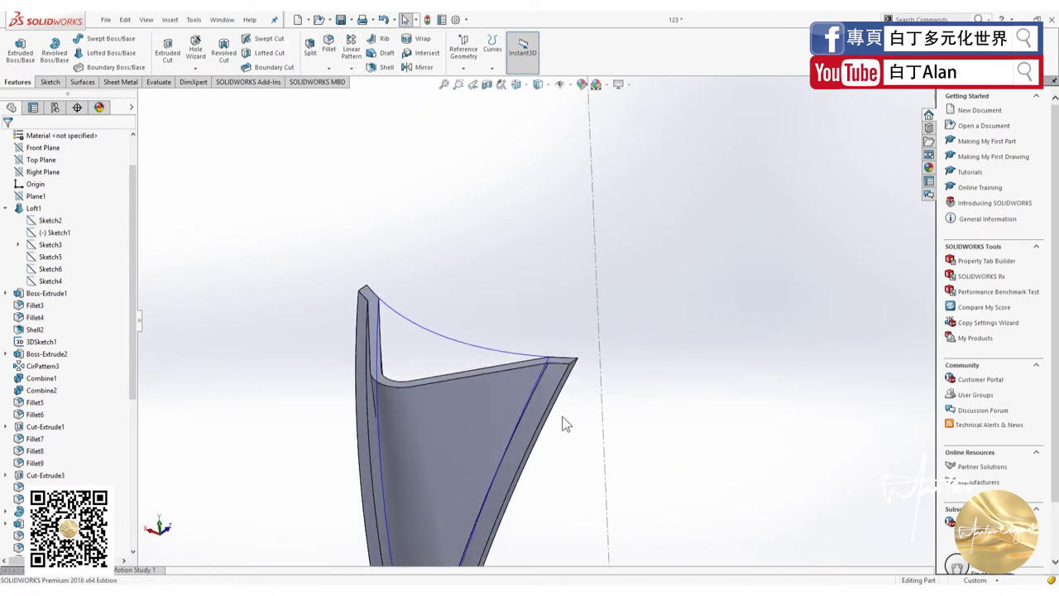
scroll(557, 383, up, 3)
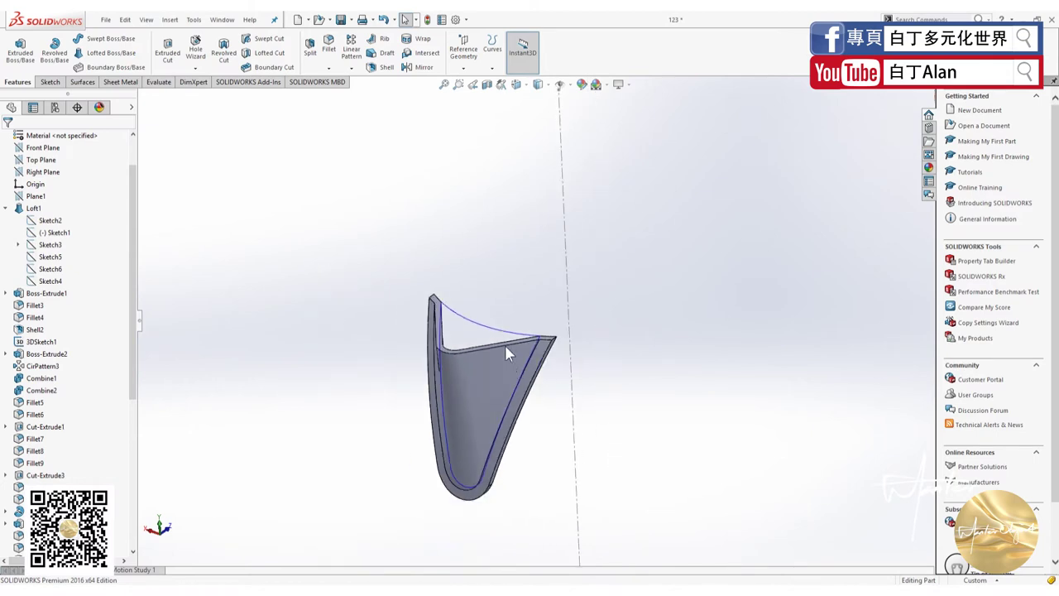
click(328, 48)
click(584, 358)
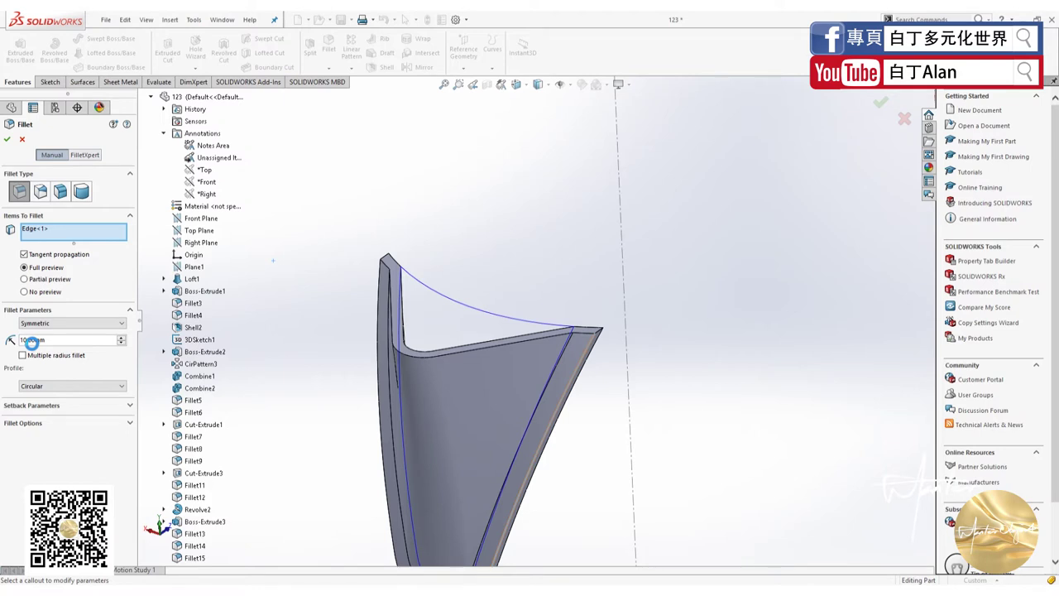
click(35, 340)
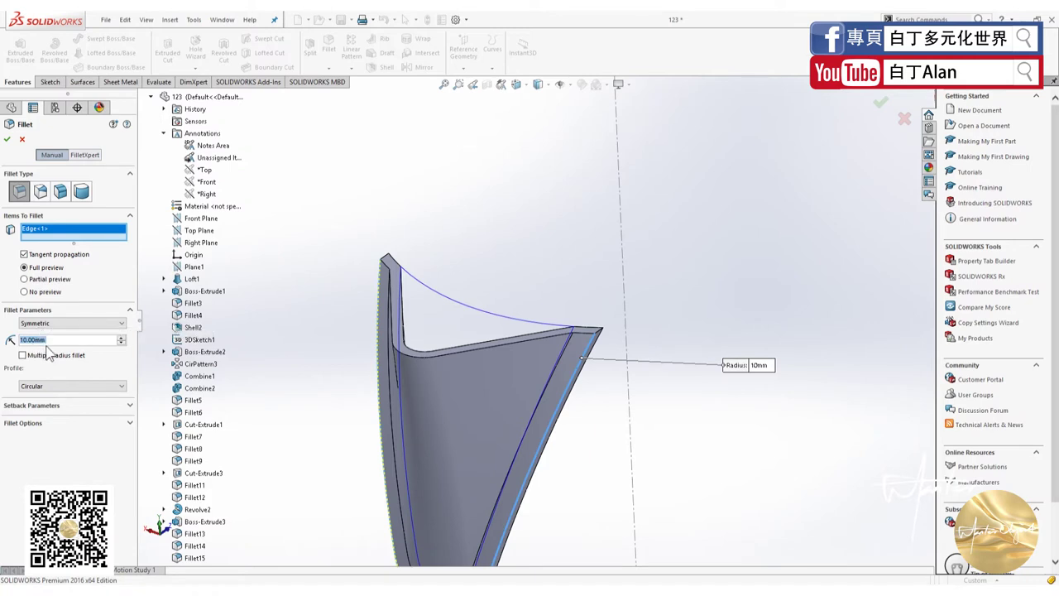
text(0.5)
key(Return)
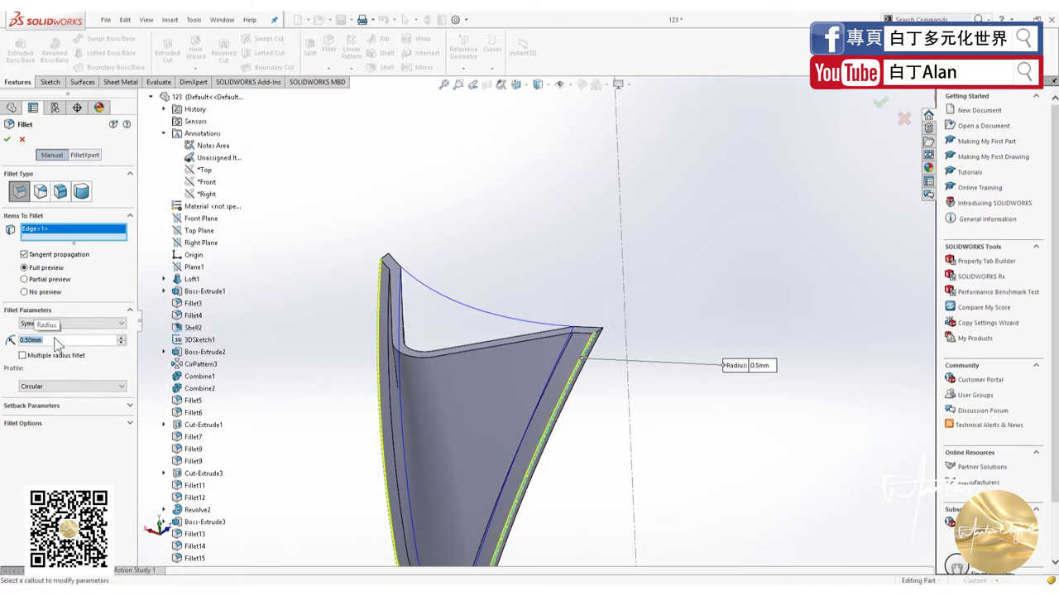
Add the second rim edge and finish the fillet at a 1 mm radius.
click(567, 351)
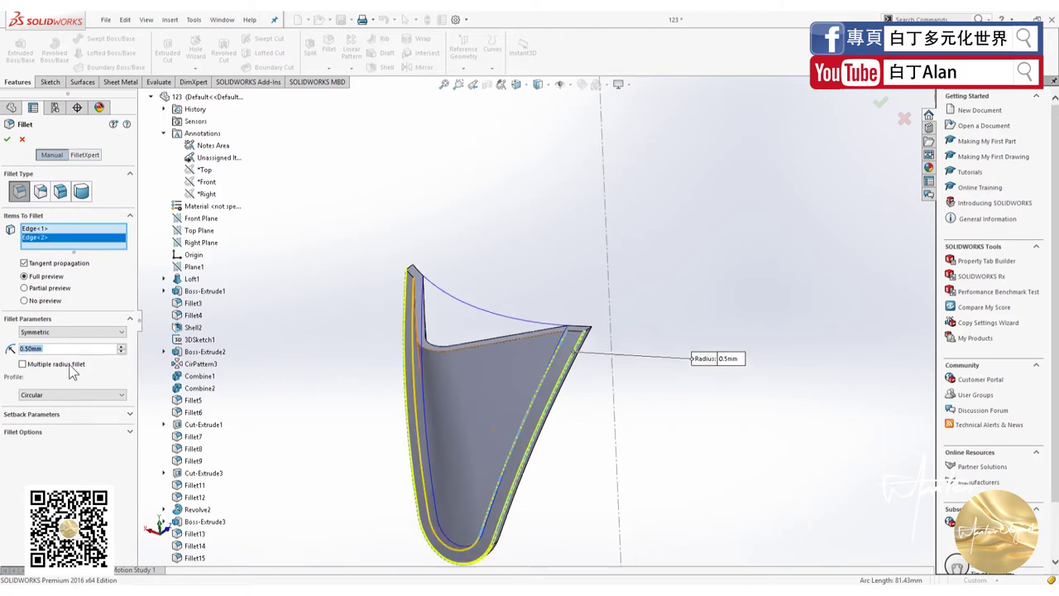
text(1)
key(Return)
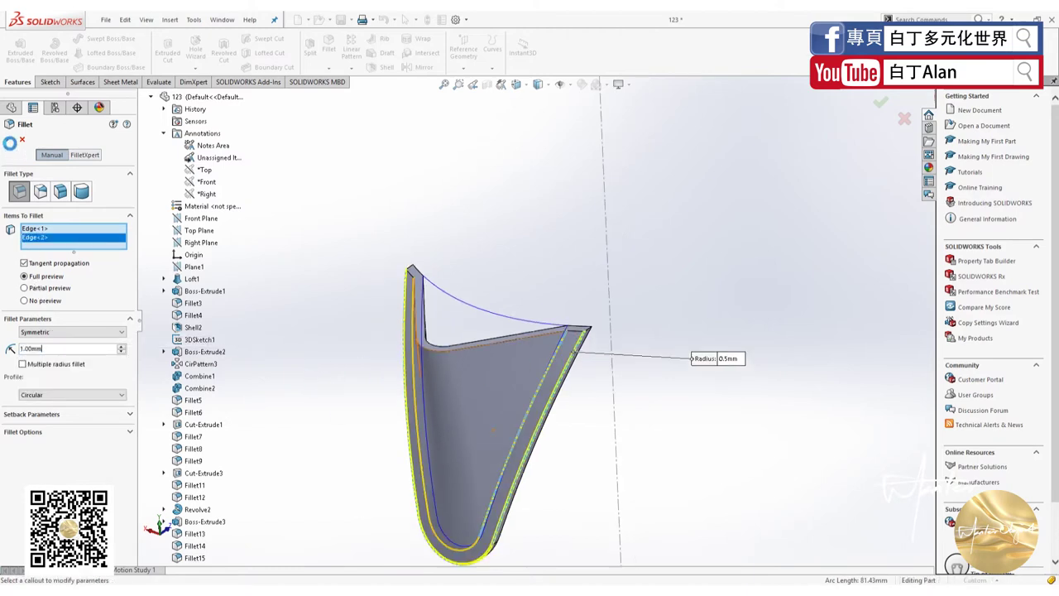
click(8, 139)
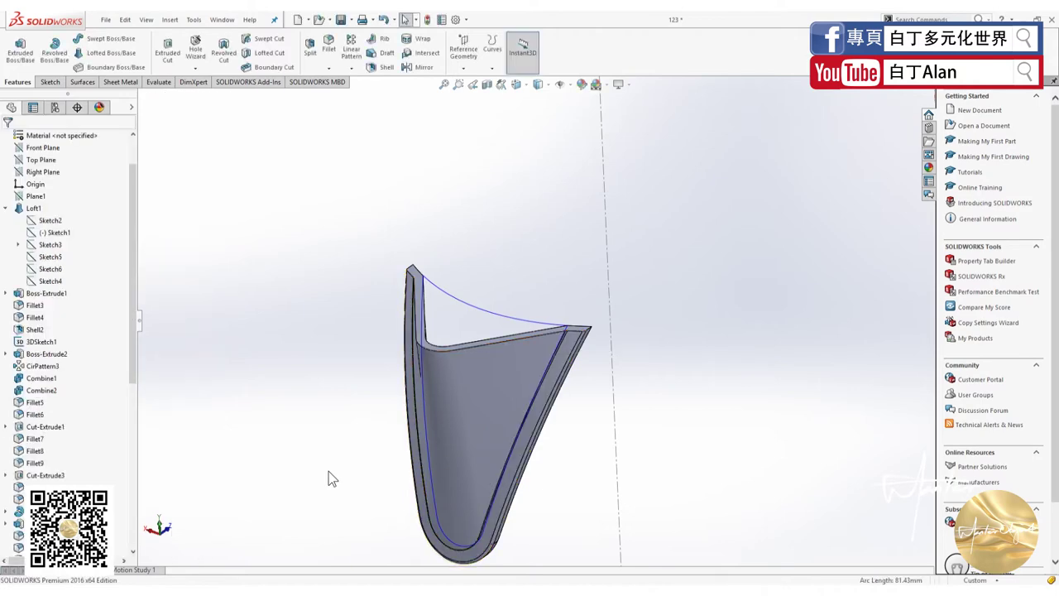
Save the spout lip part and dismiss the rebuild error report.
scroll(578, 364, down, 4)
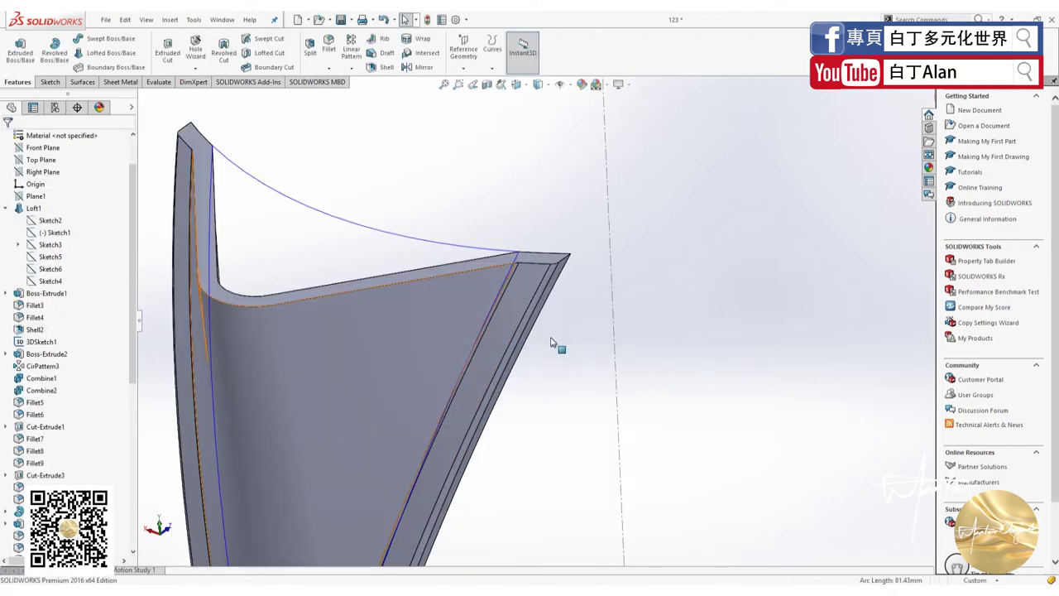
click(105, 19)
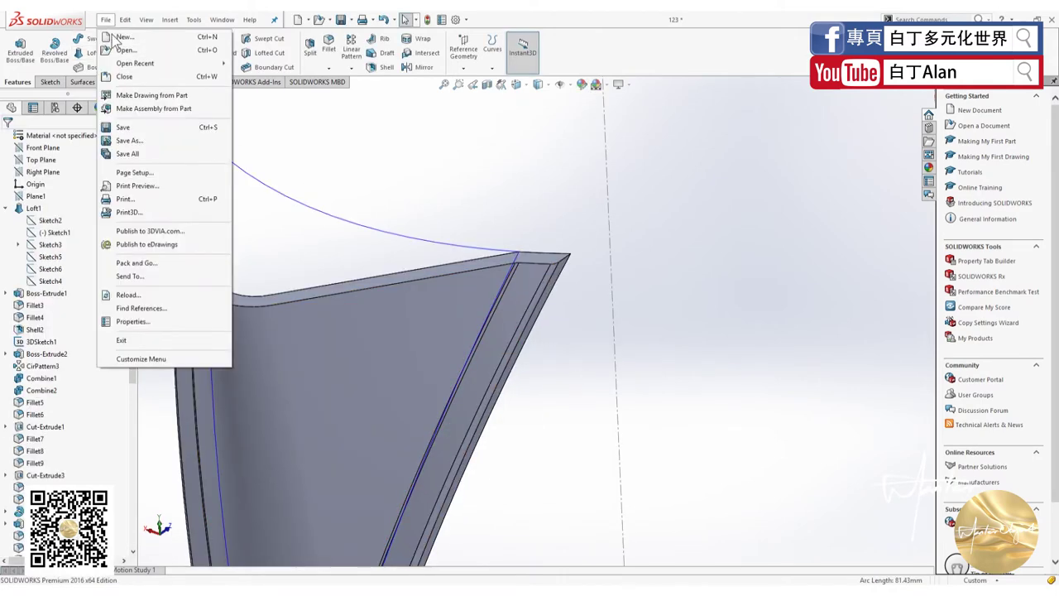
click(124, 126)
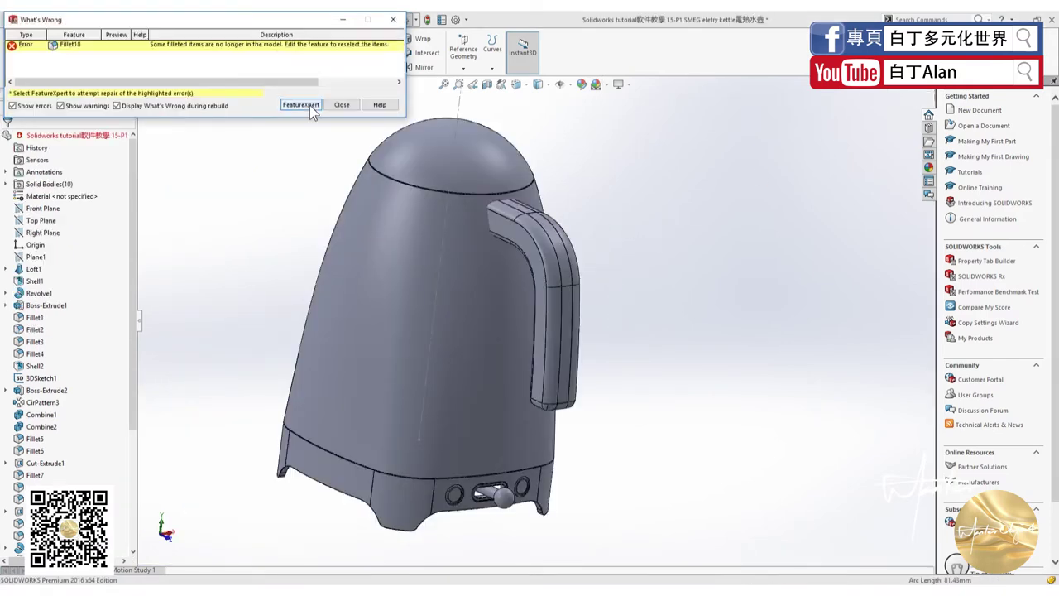
click(339, 105)
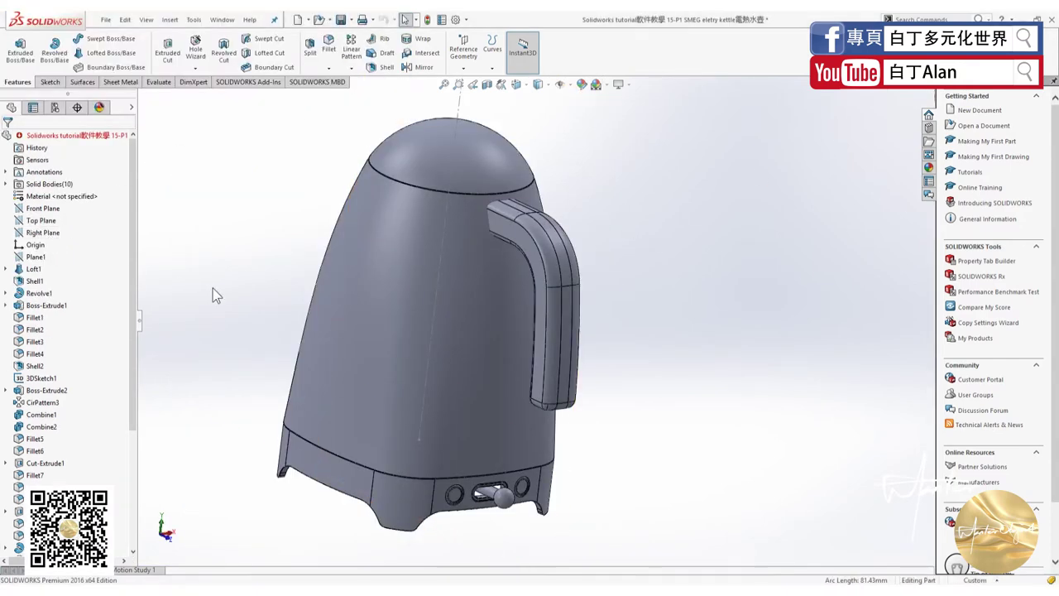
Restore and move the kettle document window aside, then close the document.
scroll(94, 443, down, 5)
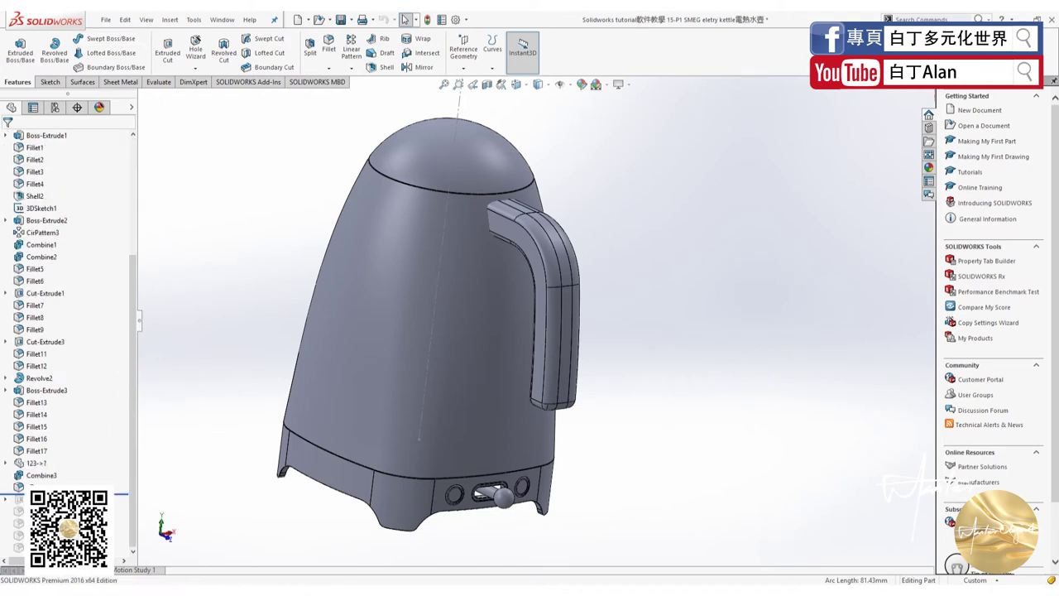
click(916, 94)
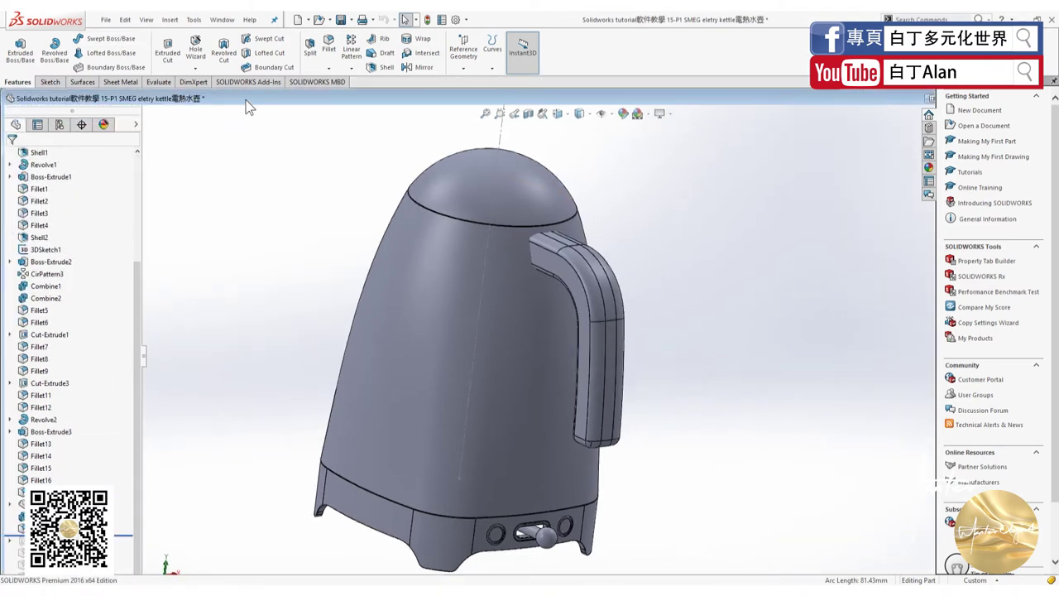
drag(248, 106, 141, 254)
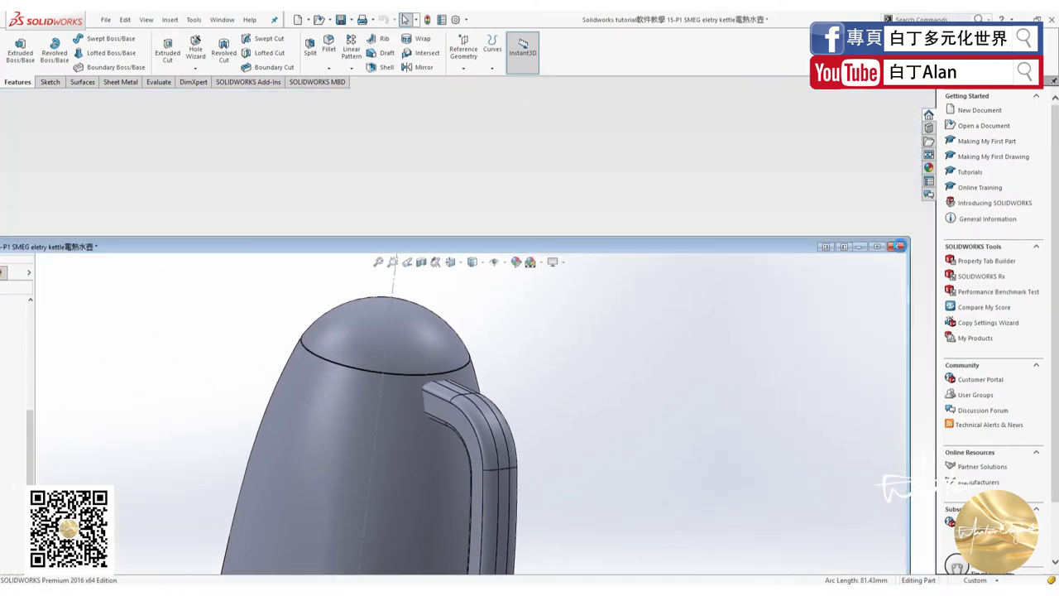
key(ctrl+w)
click(510, 321)
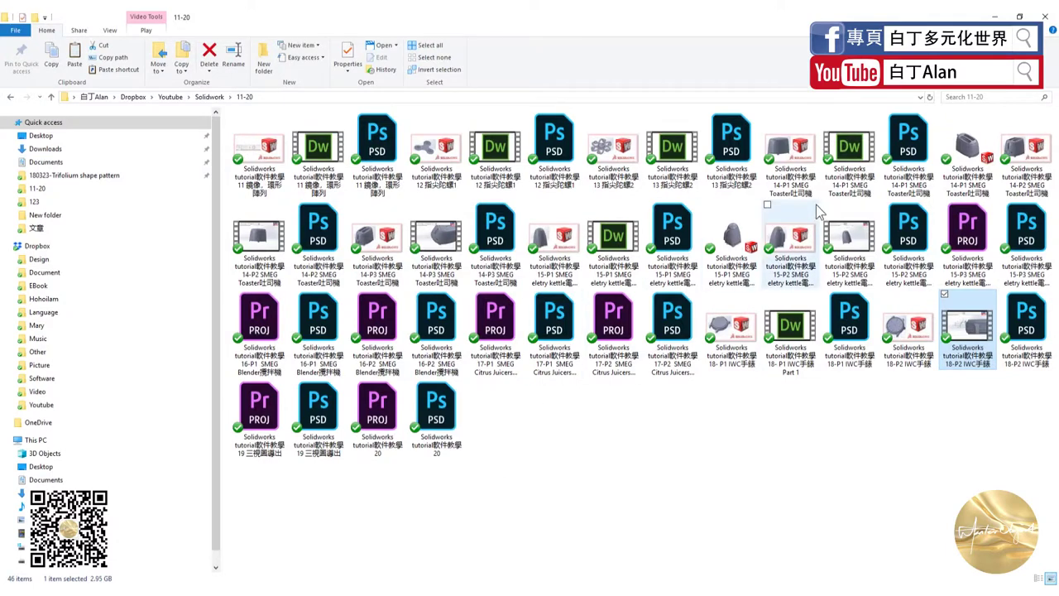
Select the 15-P1 SMEG kettle part file in the 11-20 folder.
click(744, 229)
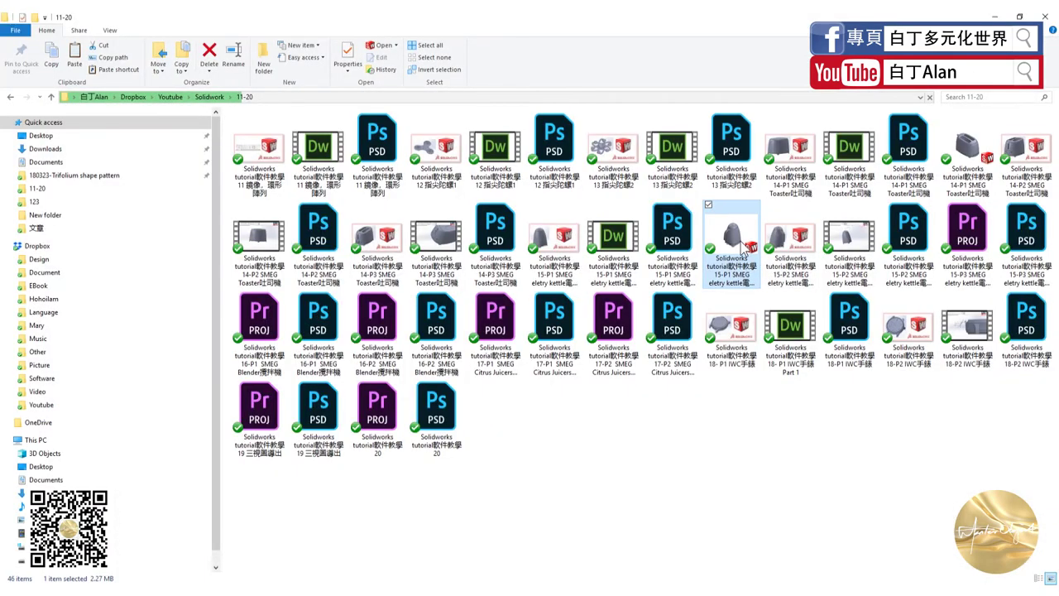
Drag the 15-P1 SMEG kettle part into SOLIDWORKS and dismiss the rebuild error report.
mouse_move(731, 246)
mouse_down()
mouse_move(166, 577)
mouse_move(317, 351)
mouse_up()
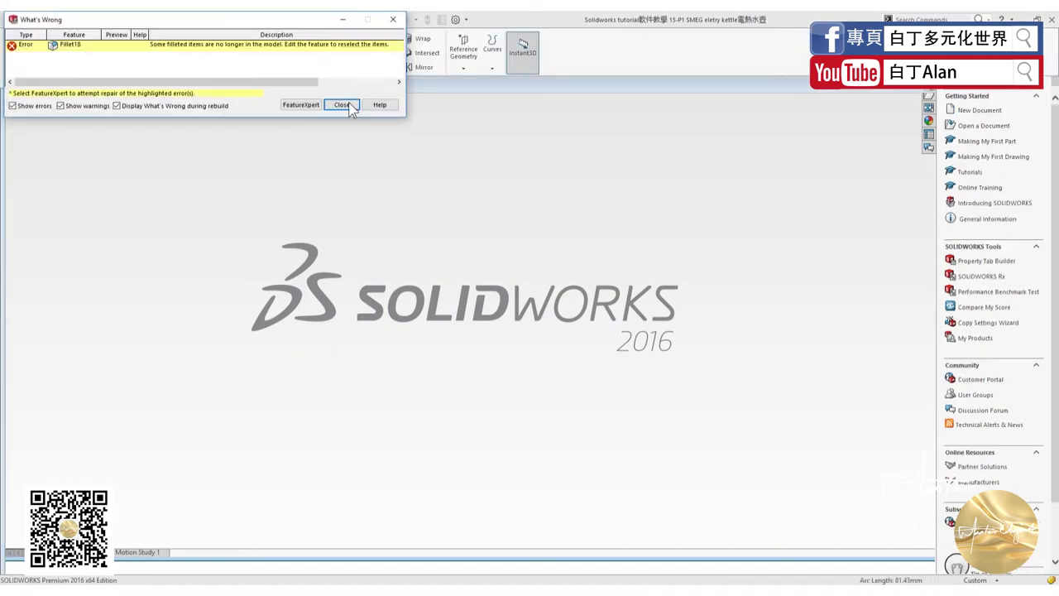
click(343, 105)
scroll(108, 392, down, 3)
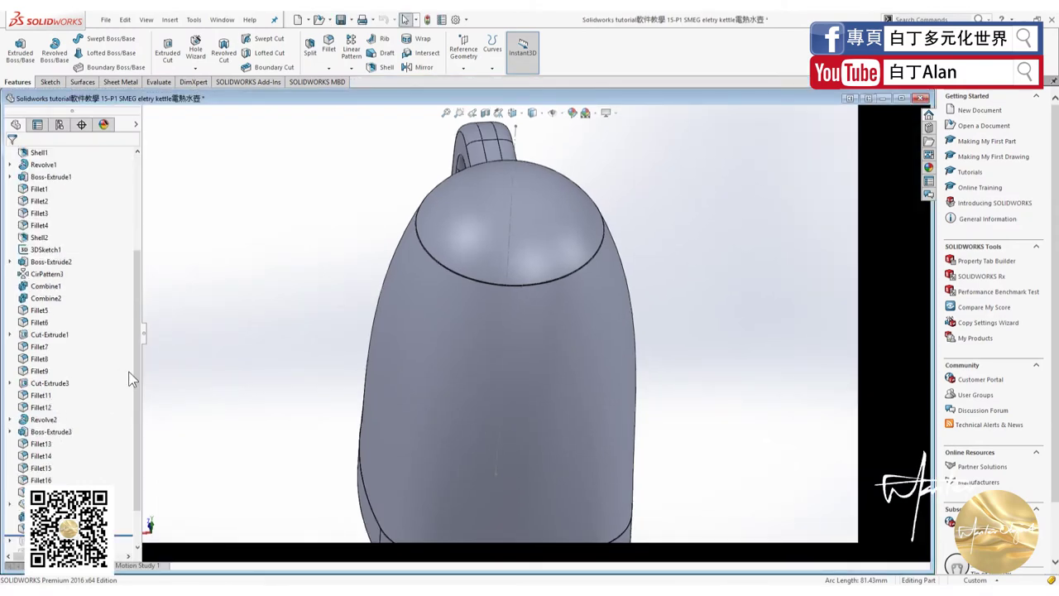
scroll(130, 374, down, 2)
scroll(540, 369, up, 3)
Orbit the kettle to an oblique view, rebuild it, and maximize the document window.
middle_drag(448, 394, 513, 344)
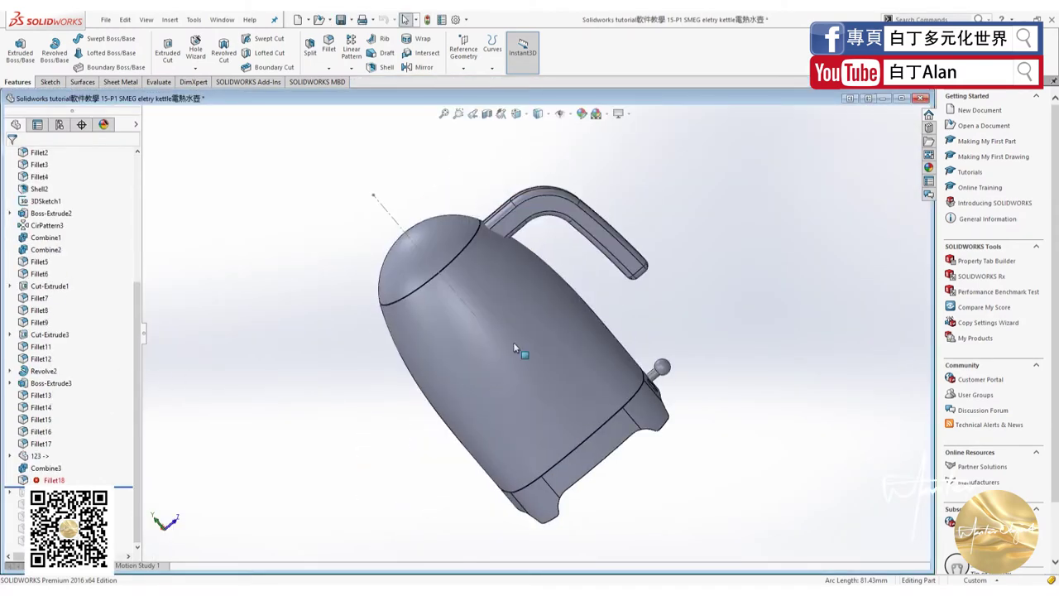
key(ctrl+b)
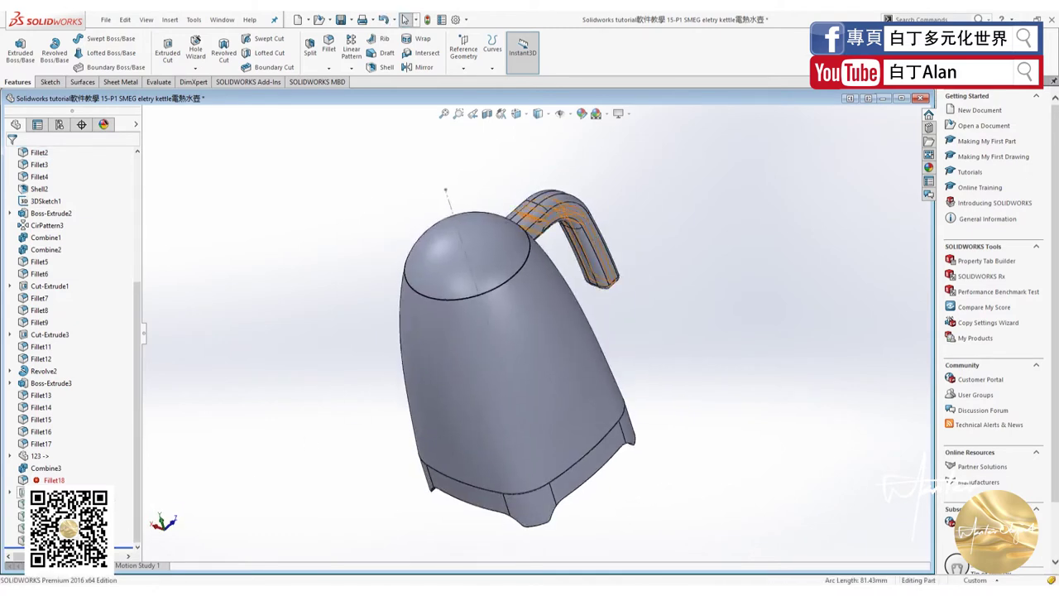
click(37, 491)
click(268, 397)
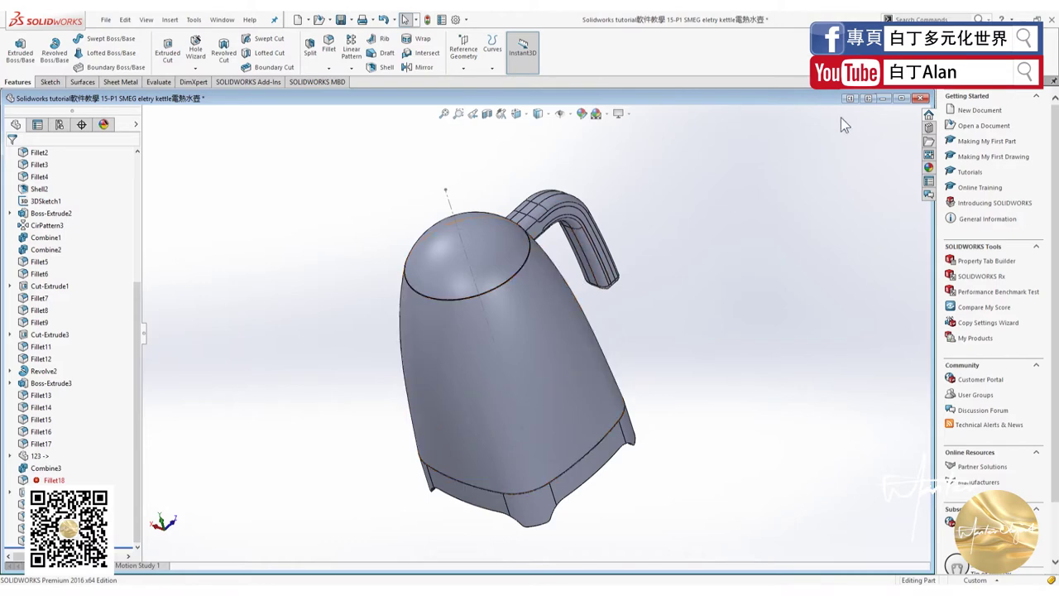
click(903, 98)
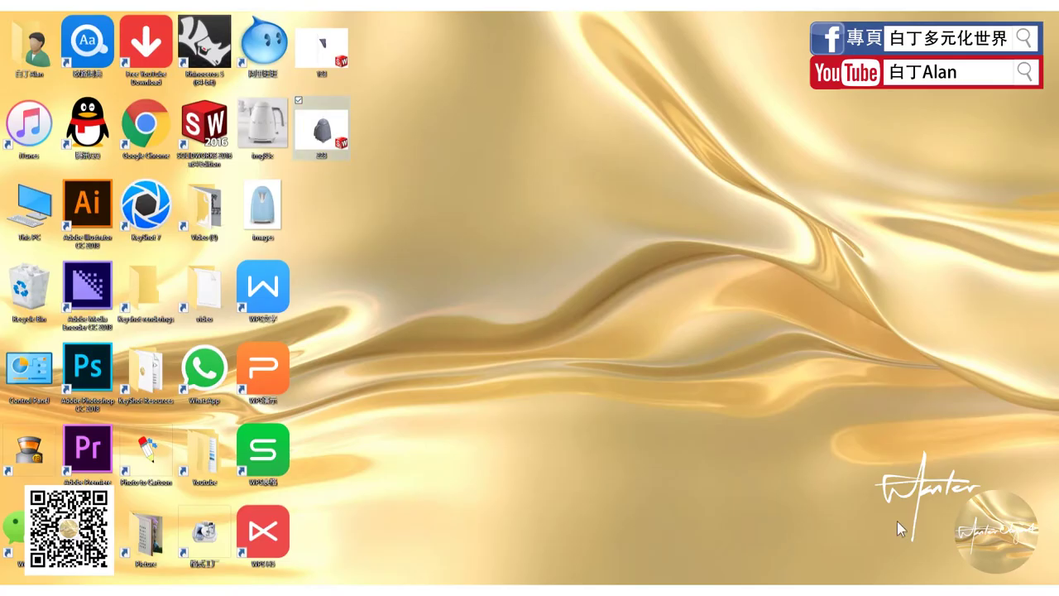
Insert the saved '111' spout part into the kettle as a derived part.
drag(321, 48, 240, 581)
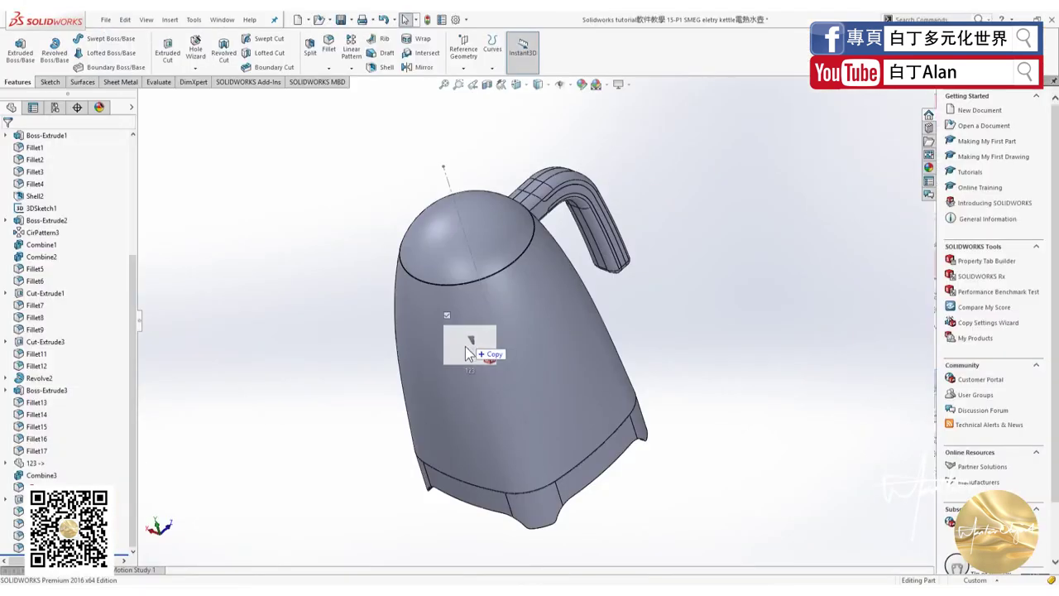
click(510, 301)
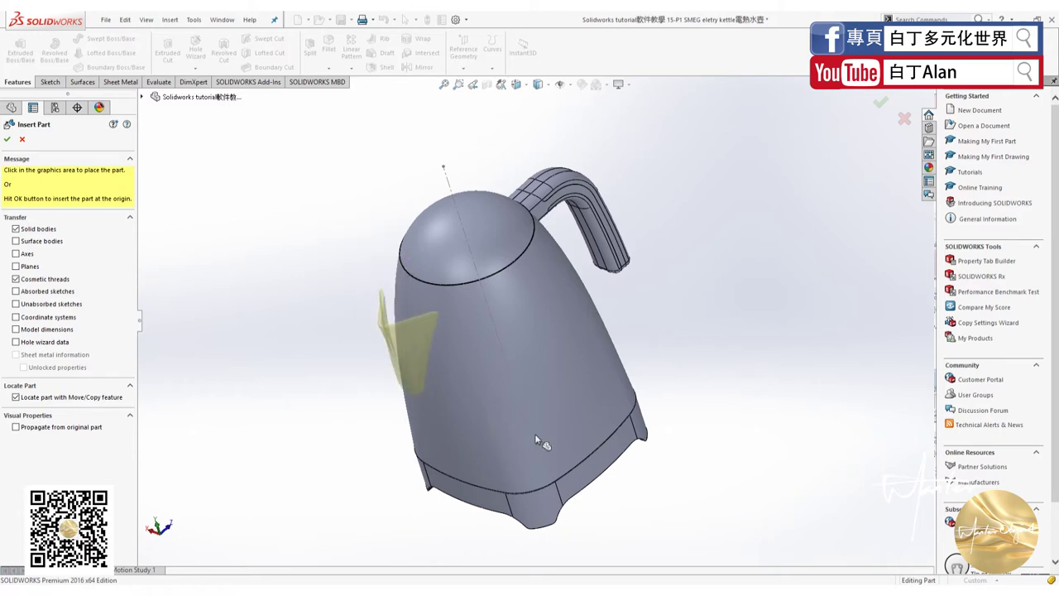
middle_drag(533, 396, 546, 450)
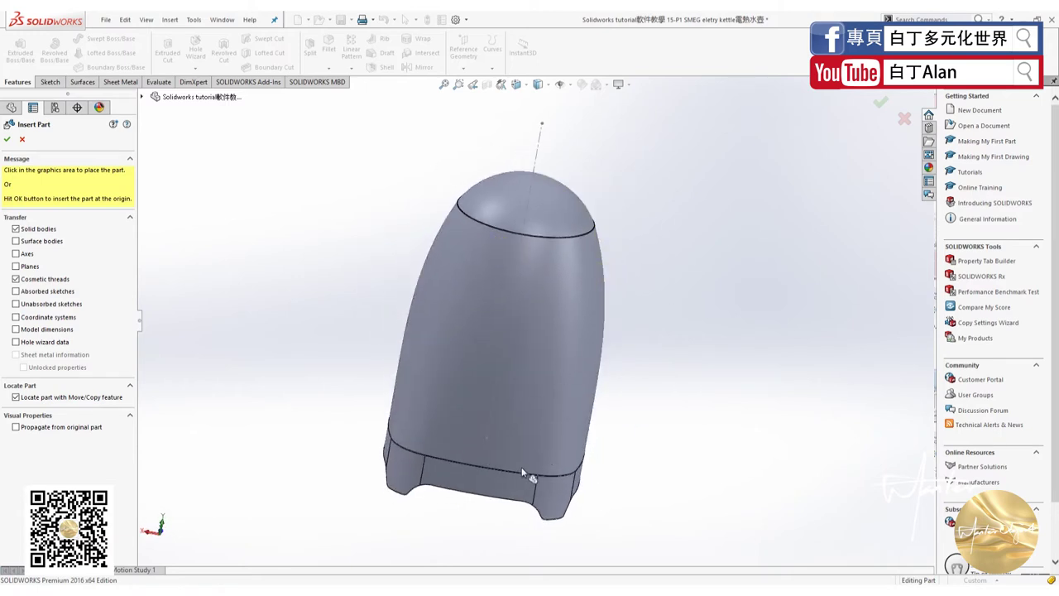
mouse_move(461, 508)
middle_down()
mouse_move(525, 456)
mouse_move(433, 480)
middle_up()
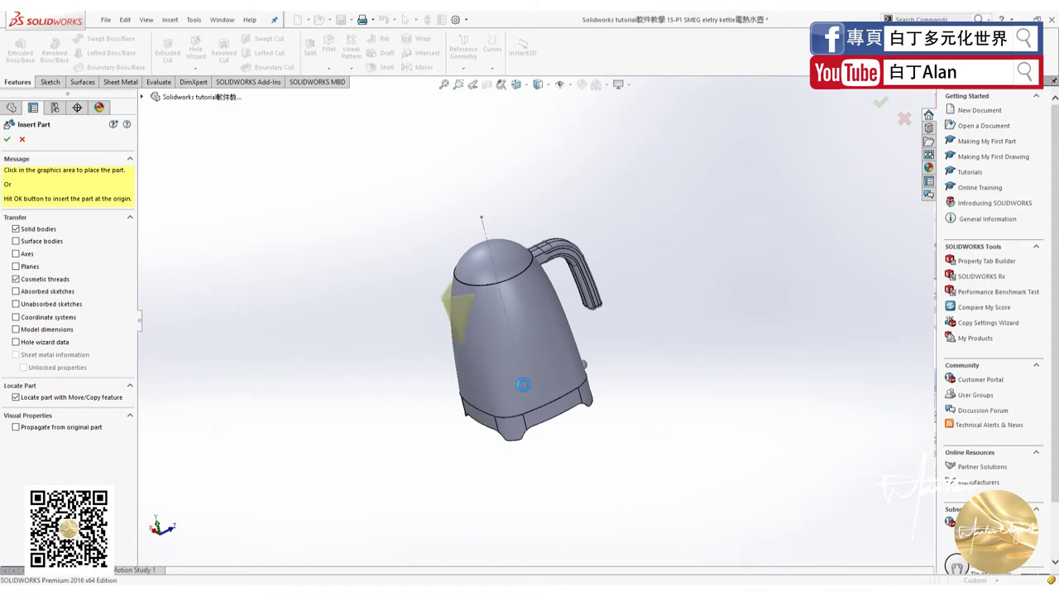
Place the spout part, hit the 'add mates' rebuild error, and cancel the placement.
click(523, 384)
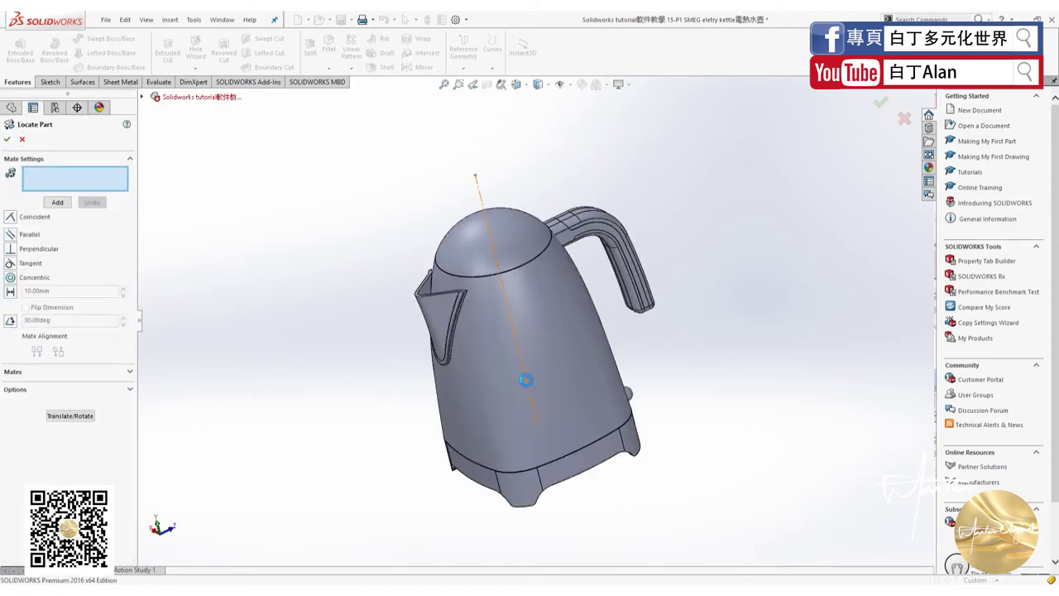
click(6, 139)
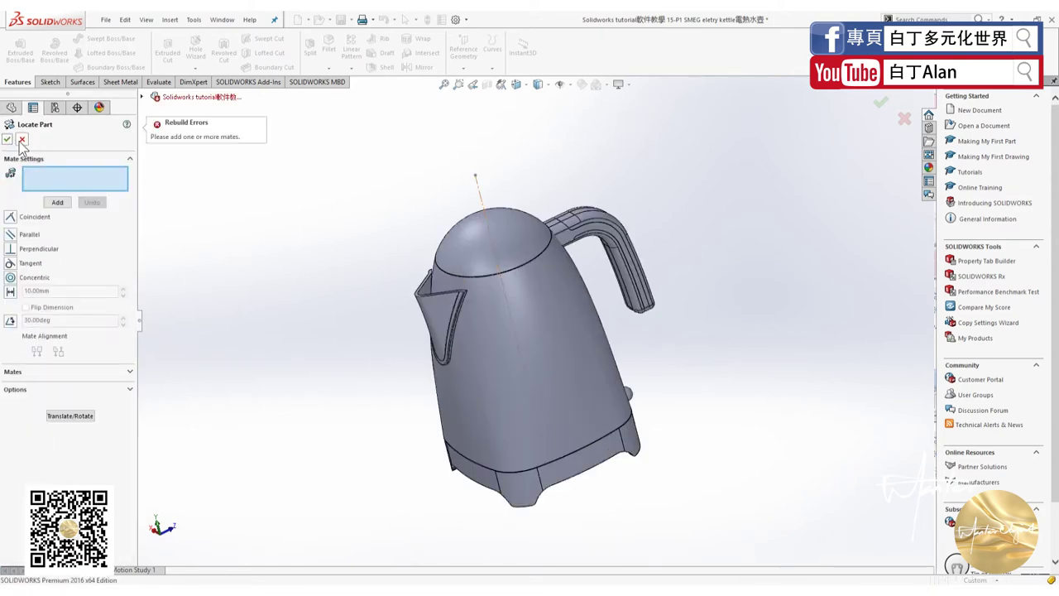
click(22, 141)
mouse_move(292, 347)
middle_down()
mouse_move(607, 292)
mouse_move(544, 295)
middle_up()
Orbit to face the spout from the front and select its inner face.
scroll(606, 291, down, 5)
scroll(596, 294, down, 3)
scroll(565, 310, down, 3)
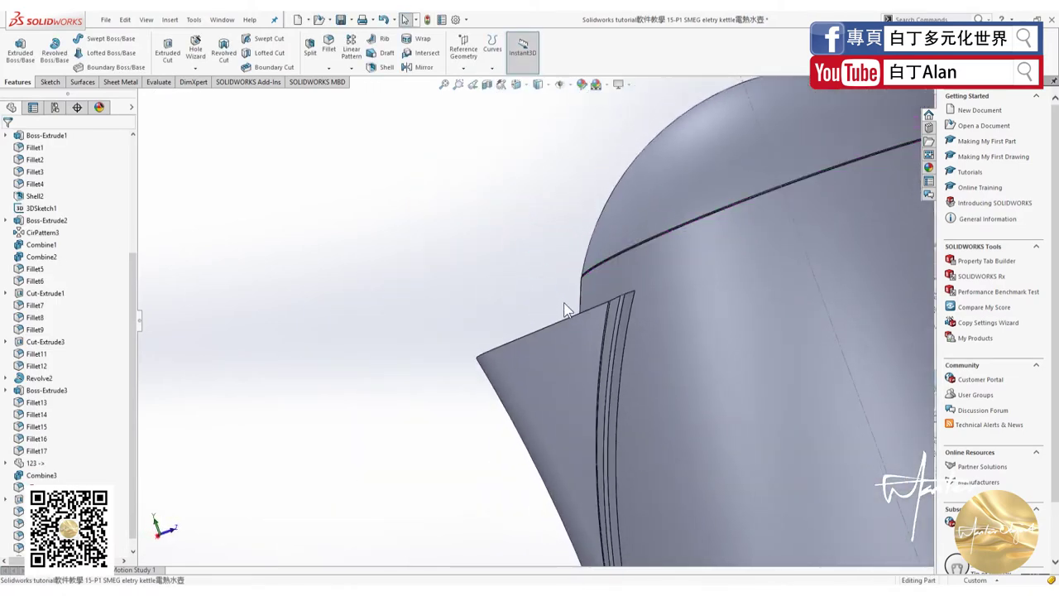
scroll(565, 309, up, 2)
scroll(575, 326, up, 3)
middle_drag(575, 326, 498, 367)
click(497, 366)
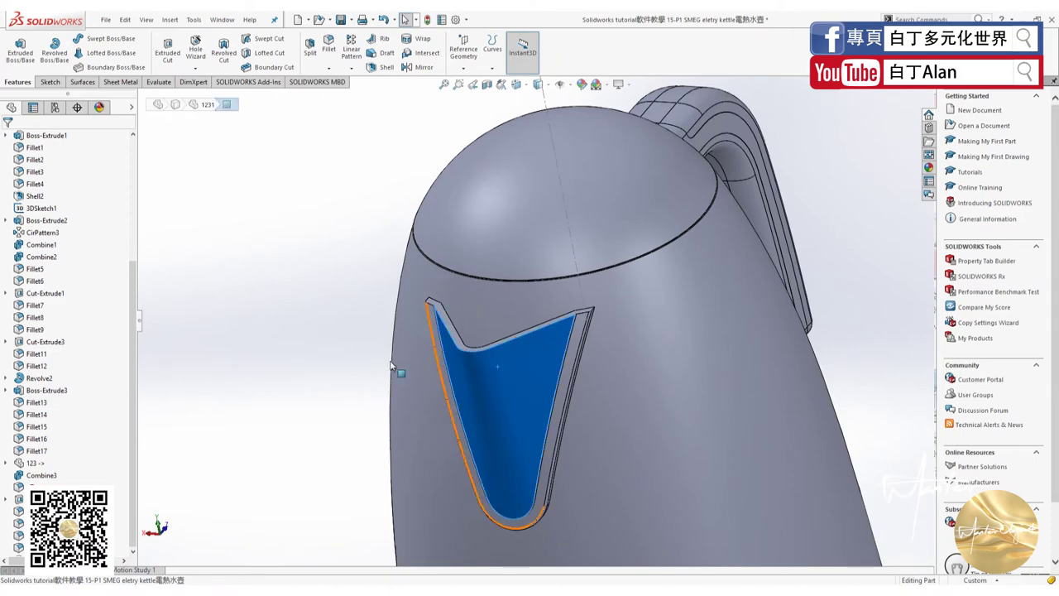
Save the kettle part using 'Rebuild and save the document'.
mouse_move(341, 375)
middle_down()
mouse_move(366, 346)
mouse_move(278, 321)
middle_up()
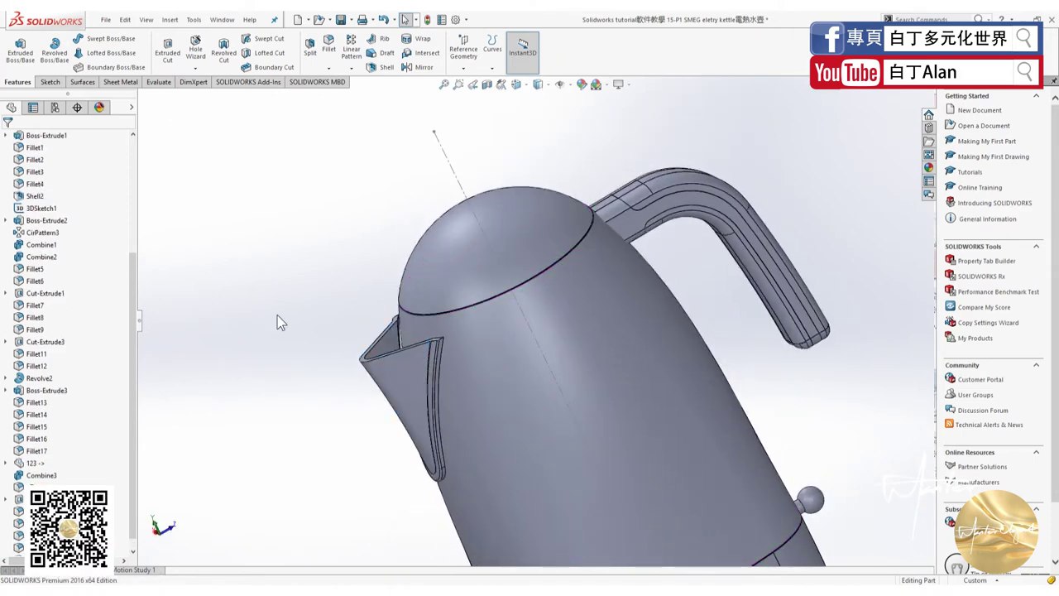
click(106, 19)
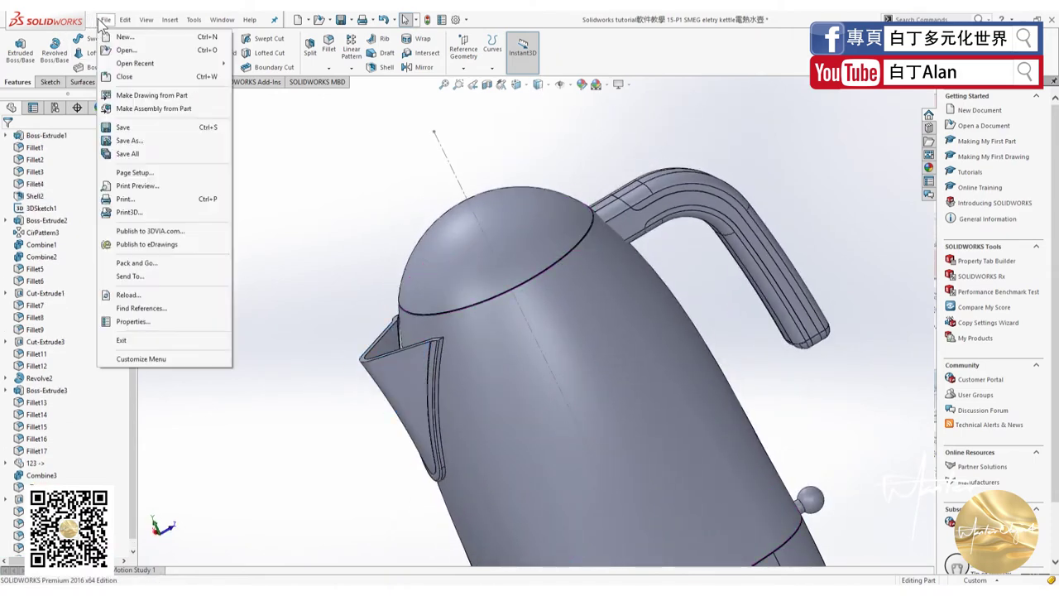
click(139, 154)
click(493, 264)
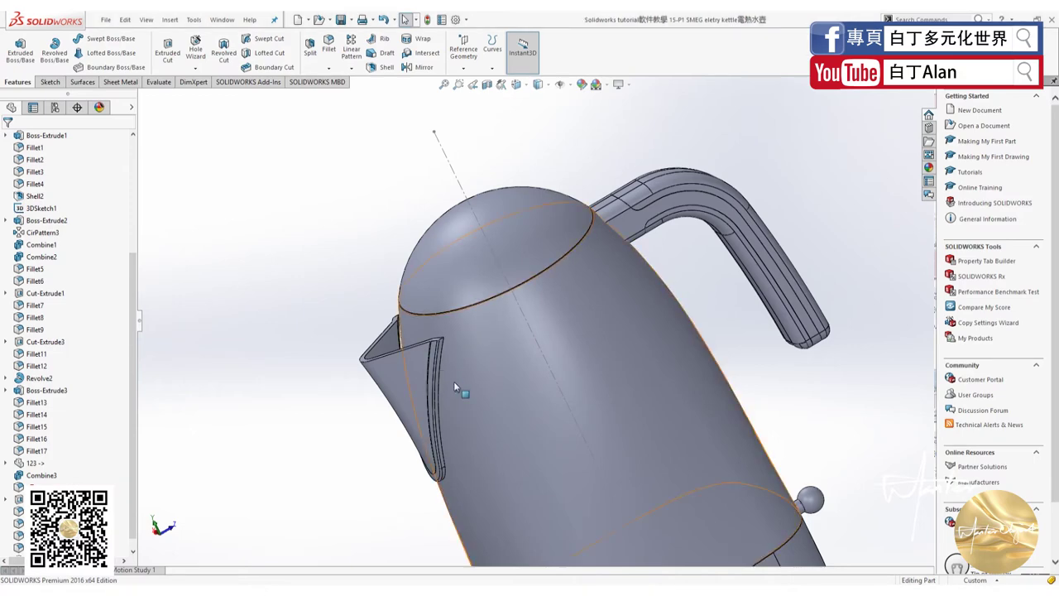
Inspect the V-shaped spout lip from the side, below and top-down.
mouse_move(454, 380)
middle_down()
mouse_move(581, 362)
mouse_move(616, 402)
mouse_move(588, 405)
mouse_move(617, 414)
mouse_move(594, 400)
mouse_move(513, 420)
mouse_move(458, 420)
middle_up()
scroll(592, 387, down, 5)
mouse_move(592, 388)
middle_down()
mouse_move(681, 480)
mouse_move(653, 499)
mouse_move(614, 497)
middle_up()
scroll(604, 476, up, 3)
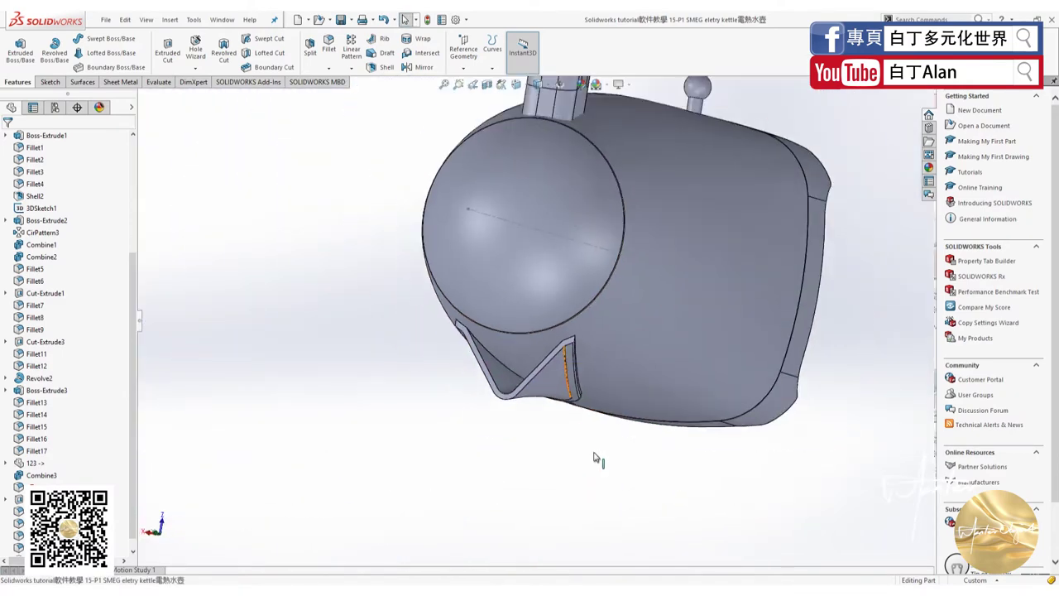
mouse_move(599, 460)
middle_down()
mouse_move(620, 419)
mouse_move(537, 285)
middle_up()
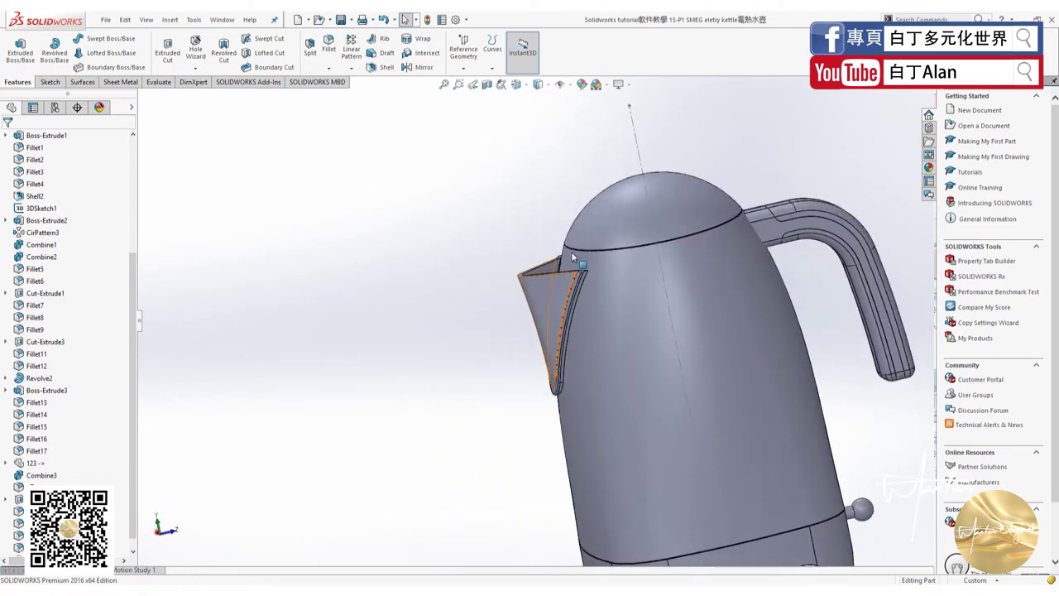
middle_drag(571, 252, 534, 297)
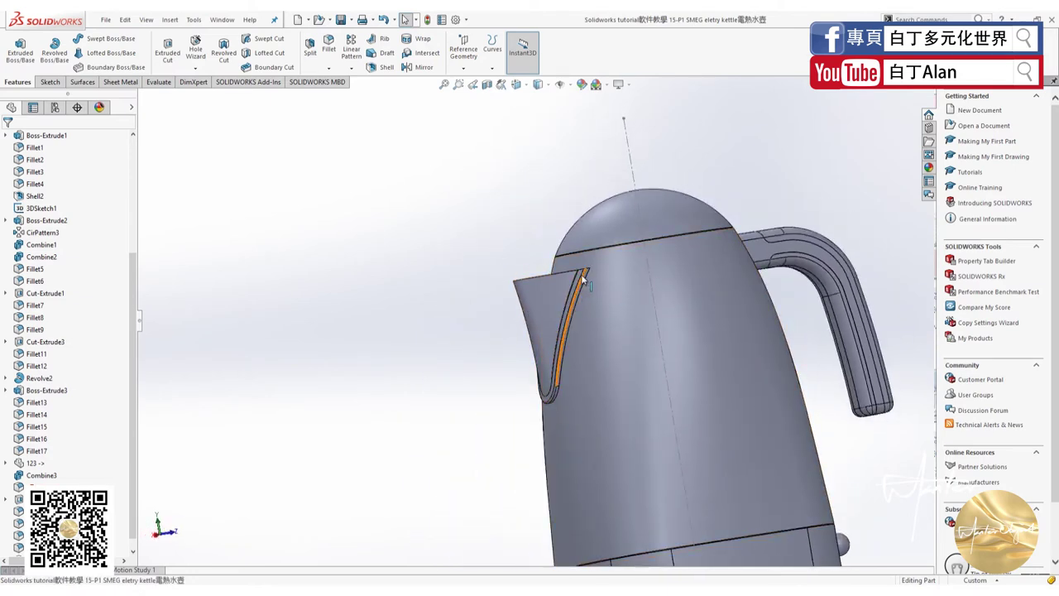
scroll(542, 290, up, 3)
scroll(529, 304, down, 3)
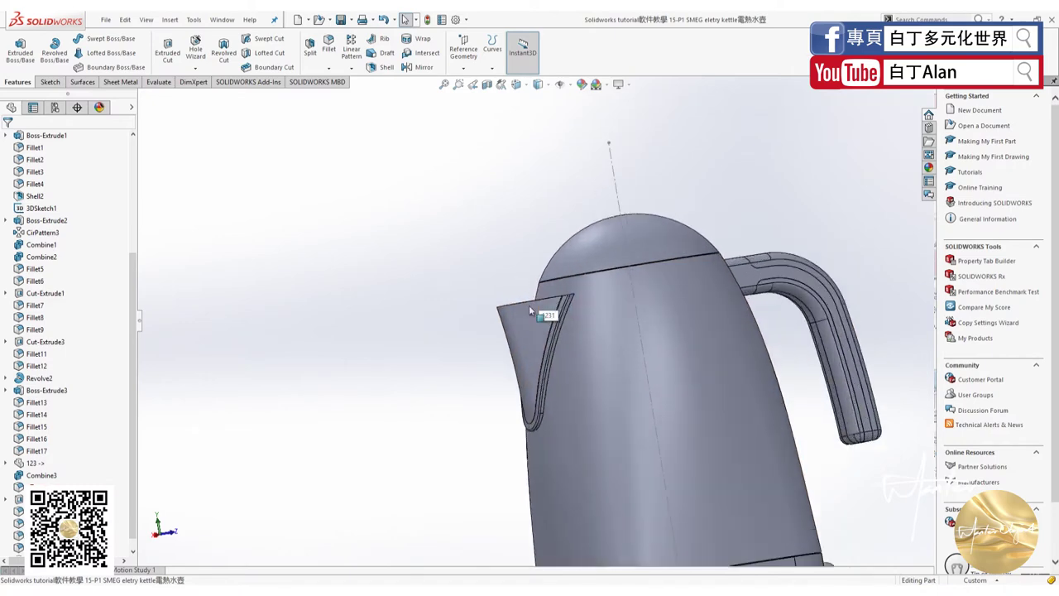
middle_drag(545, 309, 520, 288)
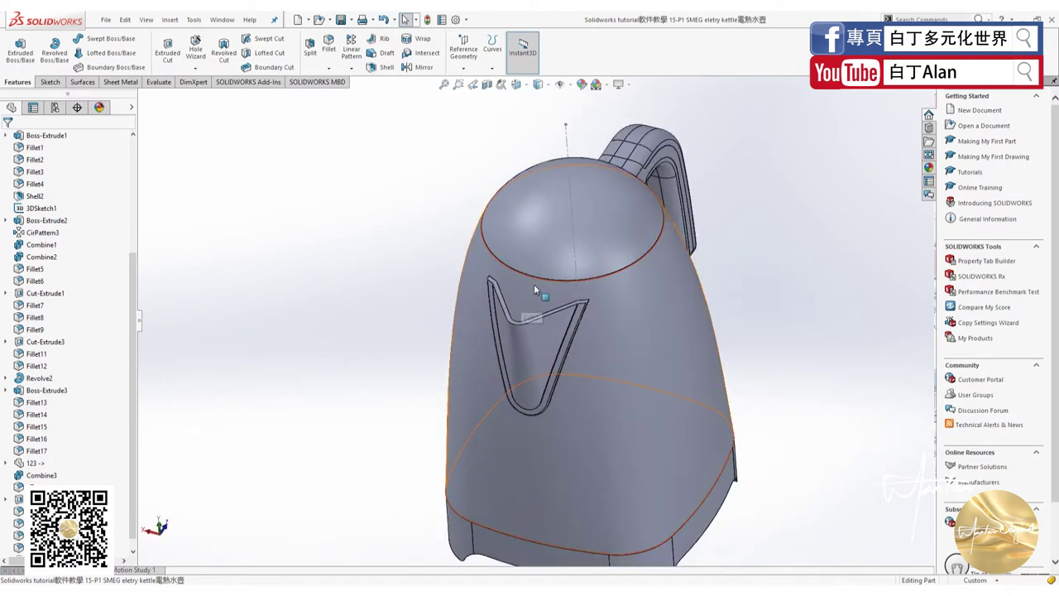
Expand Solid Bodies(13) and identify Cut-Extrude1[2], Fillet12, Fillet22, the spout and Fillet2.
click(551, 234)
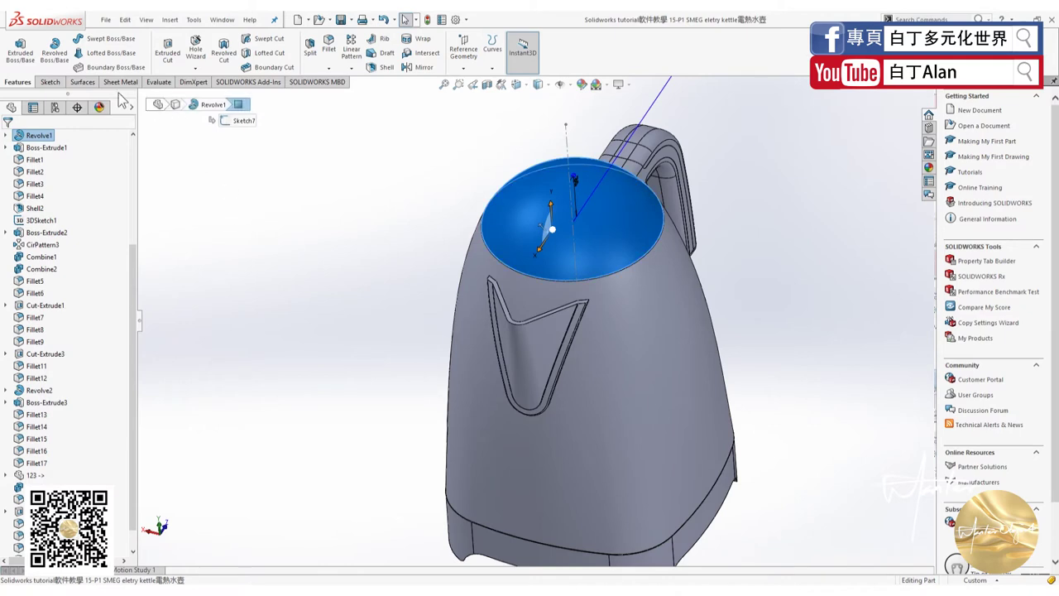
scroll(50, 199, up, 5)
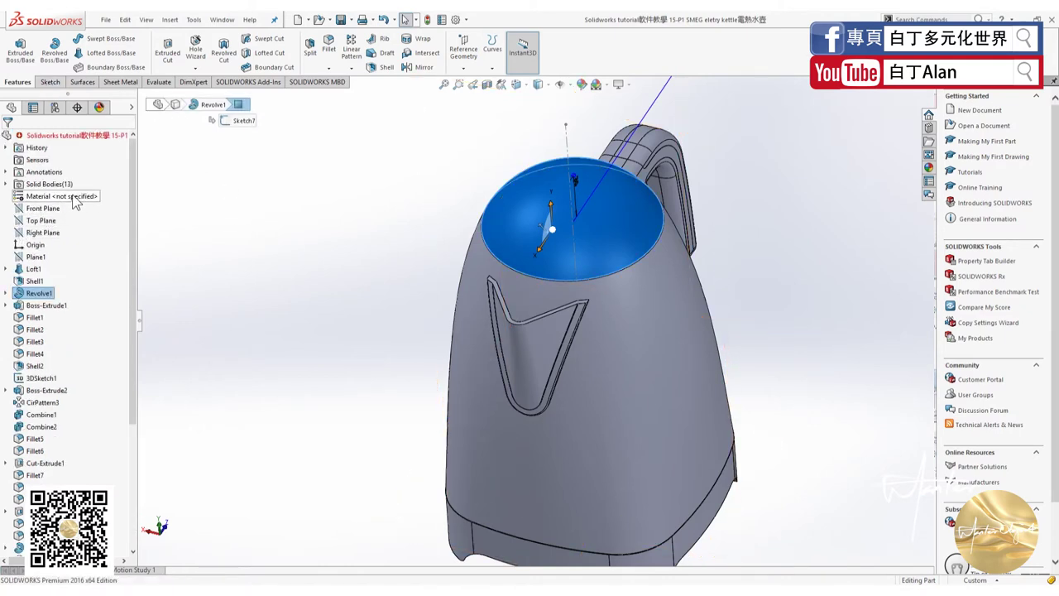
click(10, 183)
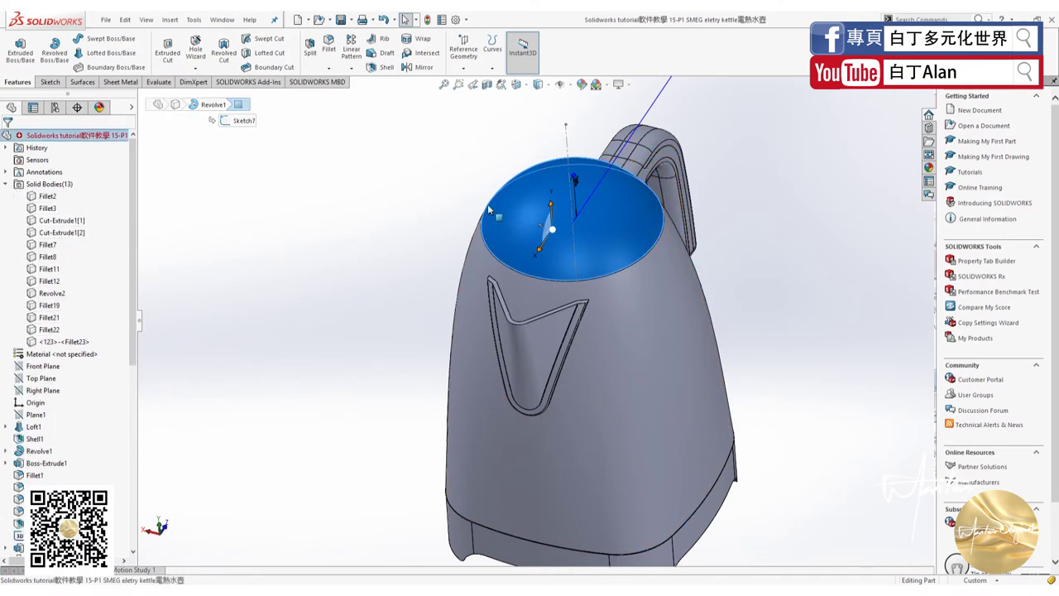
click(56, 235)
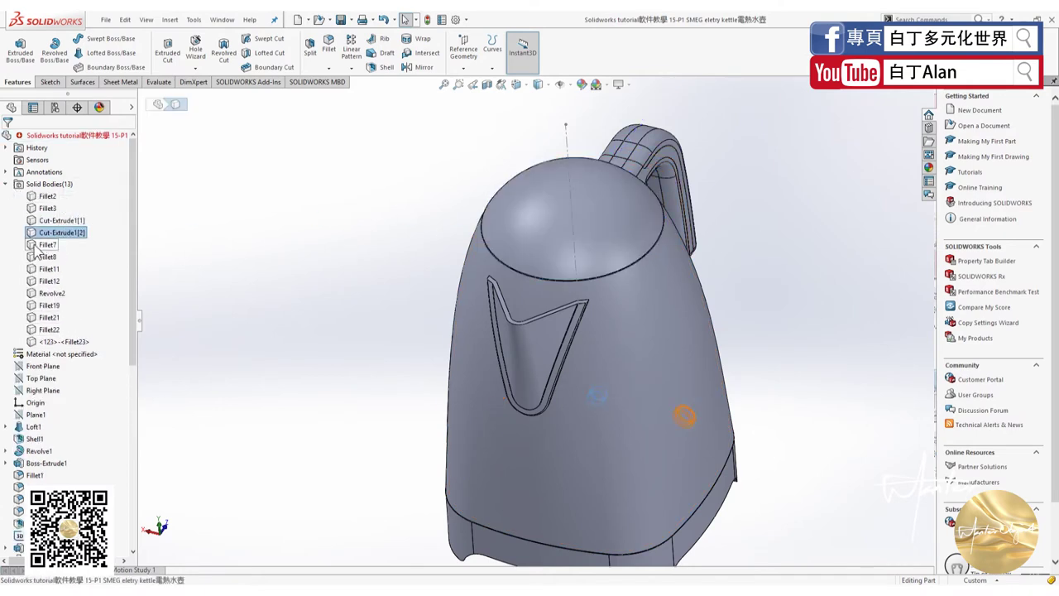
click(41, 281)
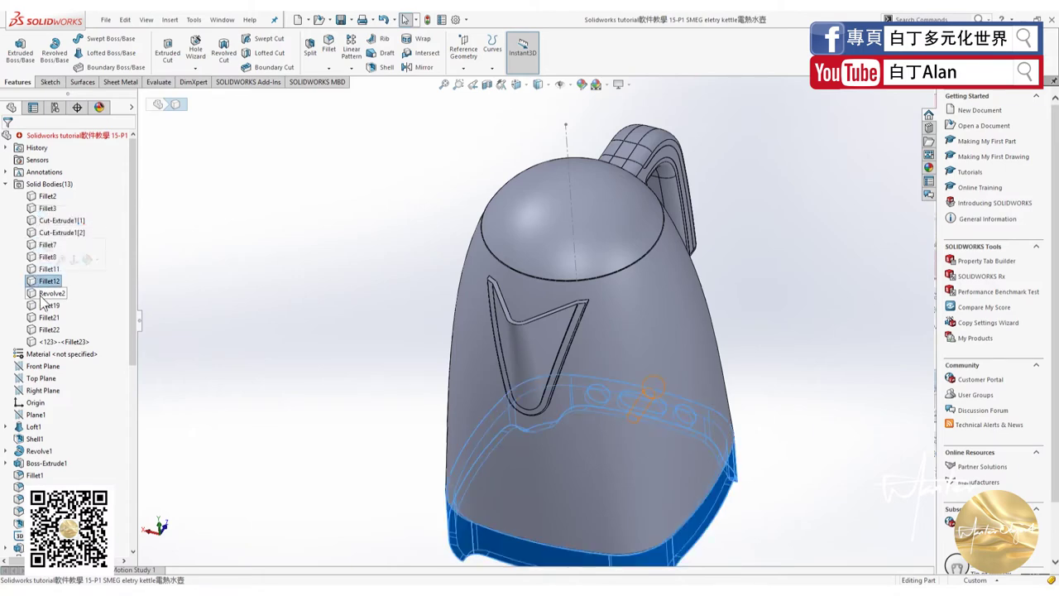
click(46, 304)
click(48, 330)
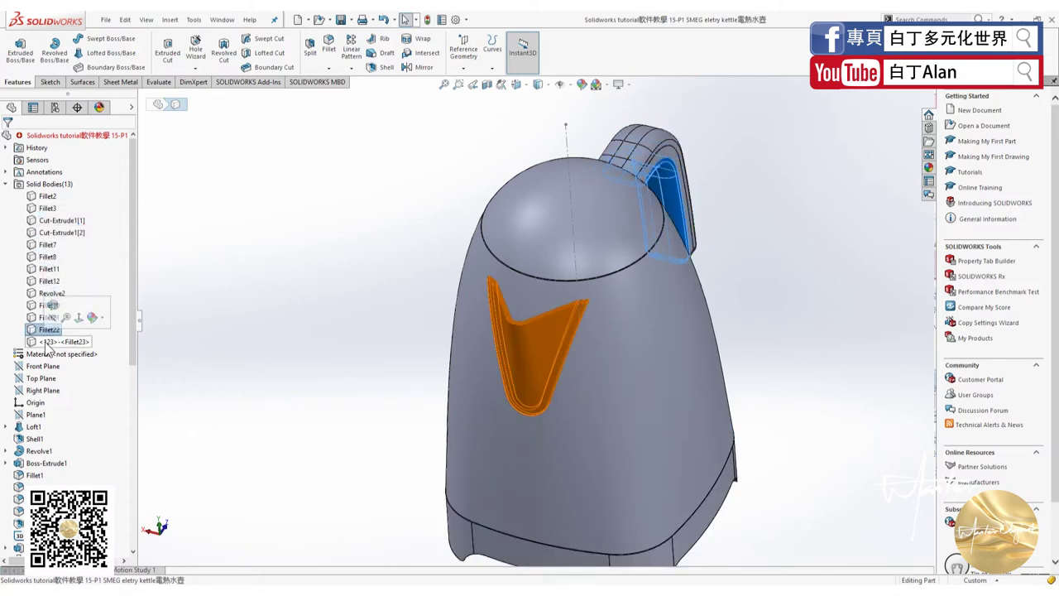
click(48, 341)
click(43, 196)
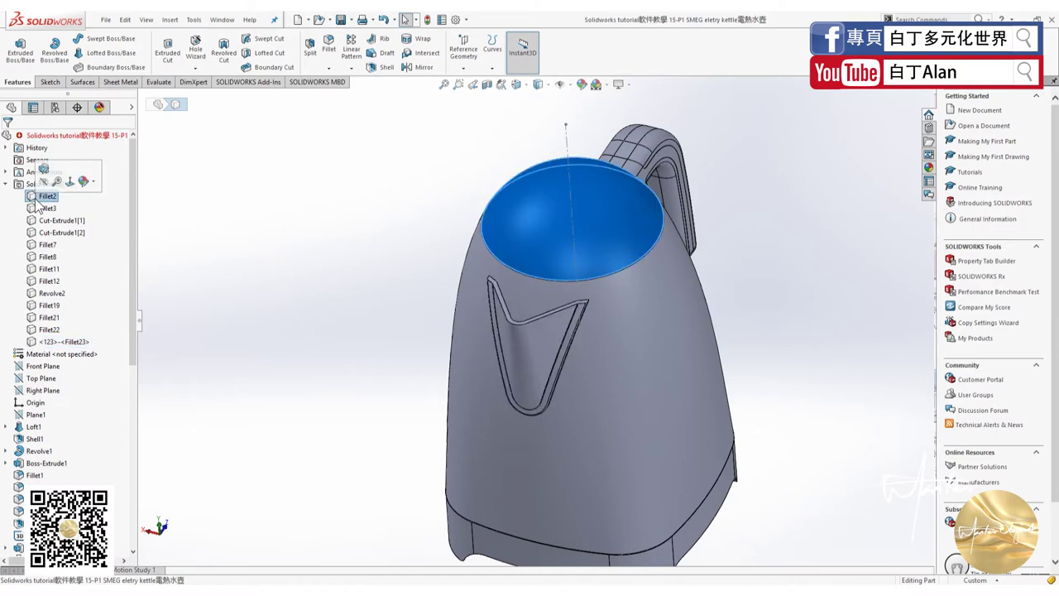
right_click(38, 203)
key(Escape)
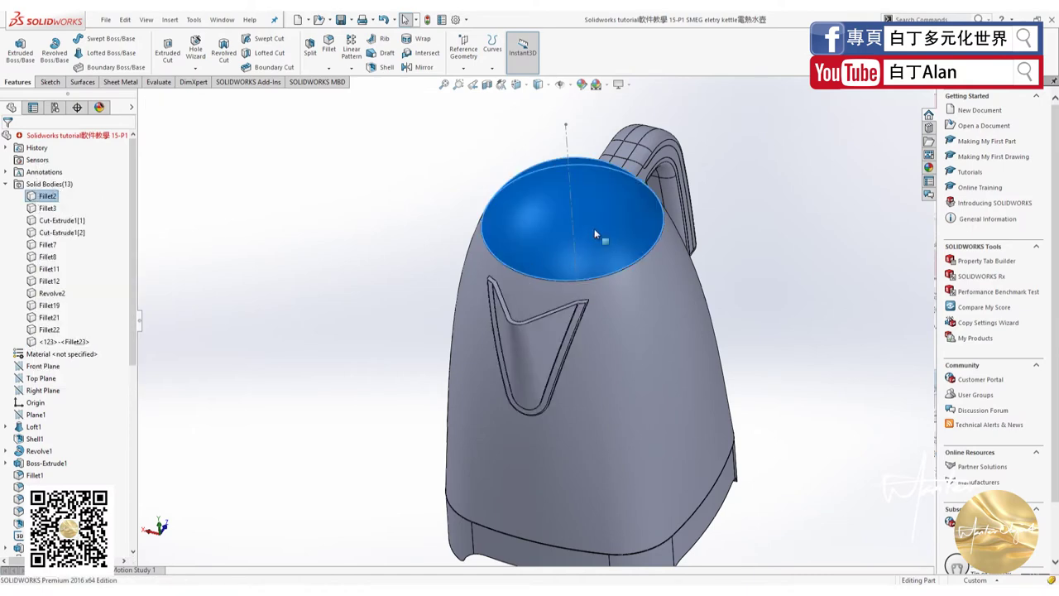
Check the spout opening from inside through the open top and from outside.
mouse_move(585, 325)
middle_down()
mouse_move(580, 301)
mouse_move(565, 354)
mouse_move(494, 400)
mouse_move(436, 367)
middle_up()
scroll(494, 401, down, 3)
scroll(503, 387, down, 2)
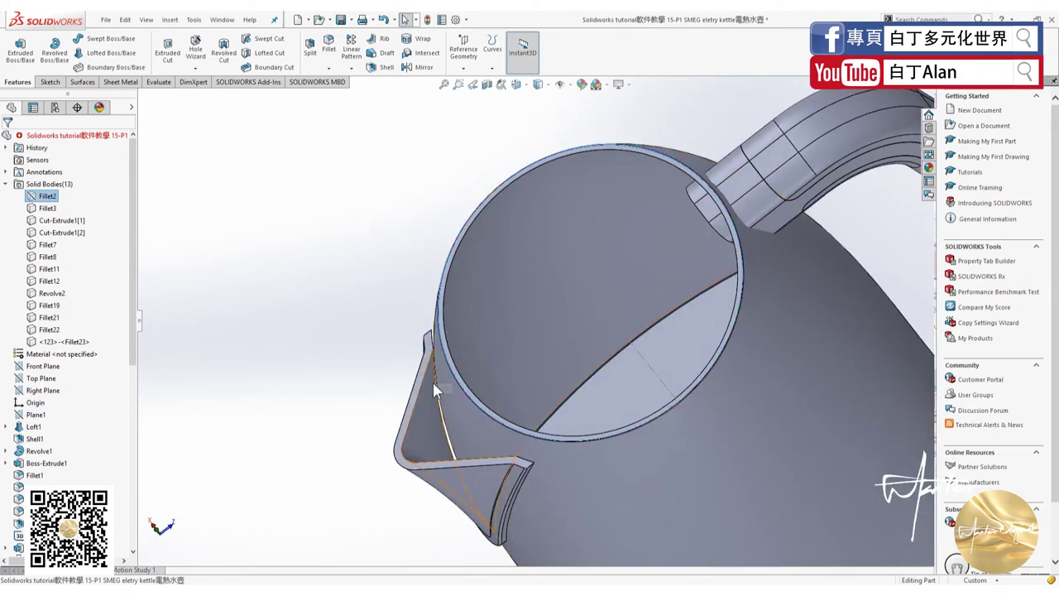
middle_drag(422, 413, 425, 367)
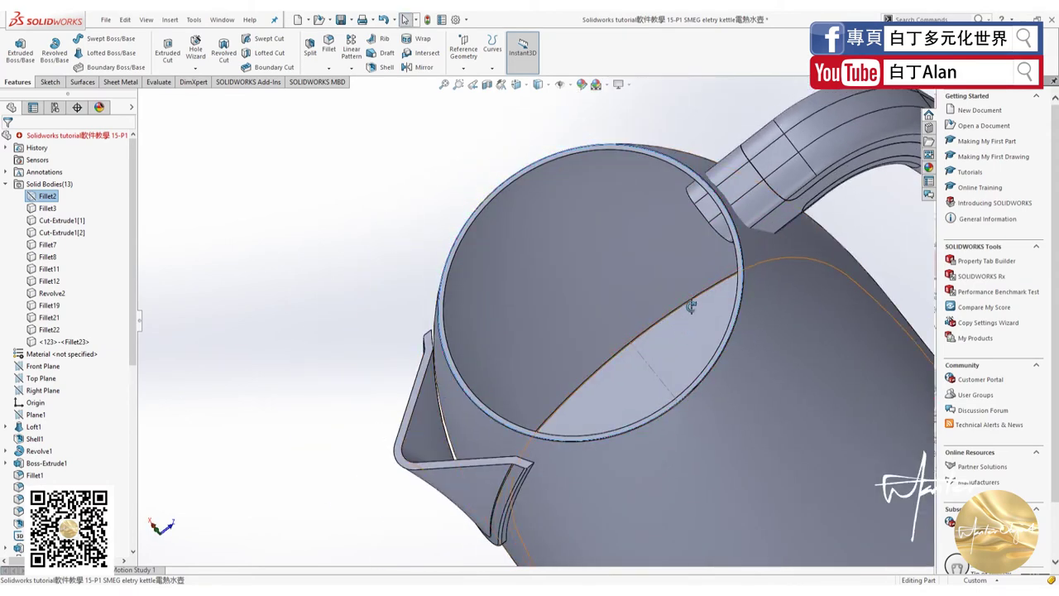
middle_drag(686, 300, 697, 294)
scroll(697, 294, up, 5)
middle_drag(734, 261, 716, 262)
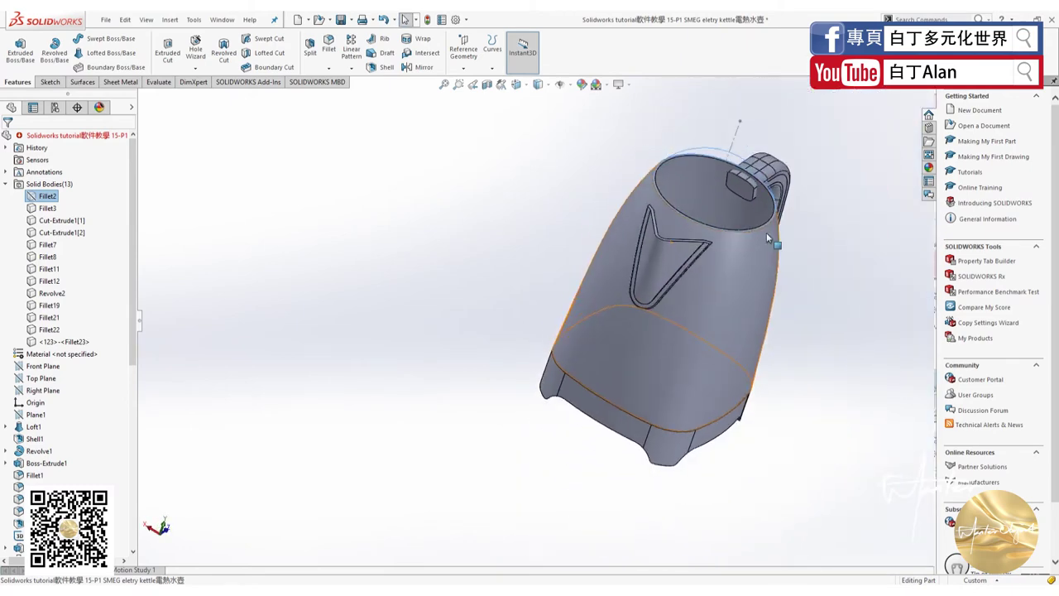
scroll(716, 263, down, 4)
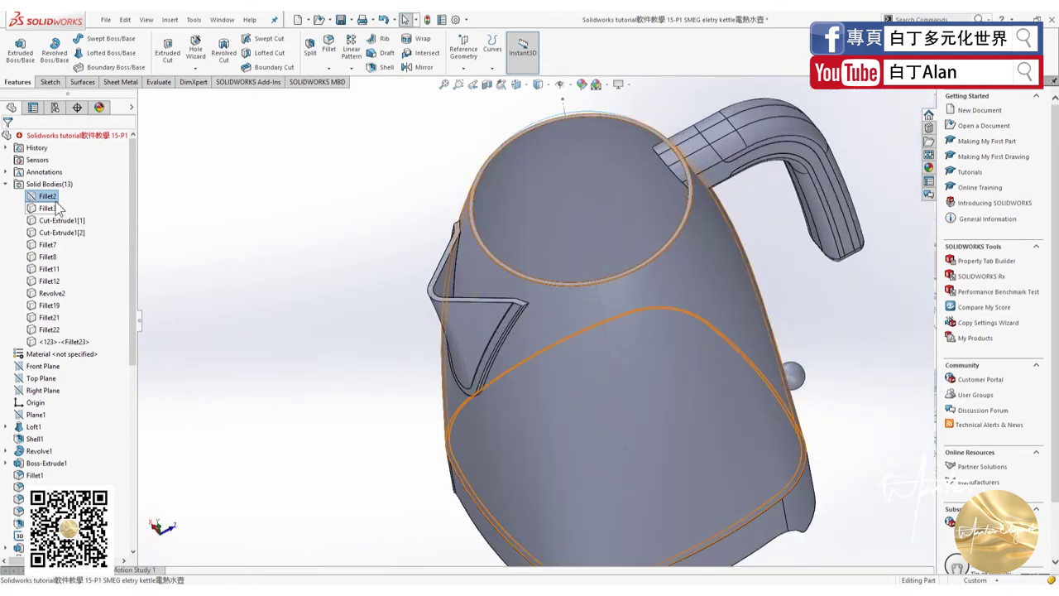
Show the Fillet2 lid dome again and rebuild and save the part.
right_click(52, 198)
key(Escape)
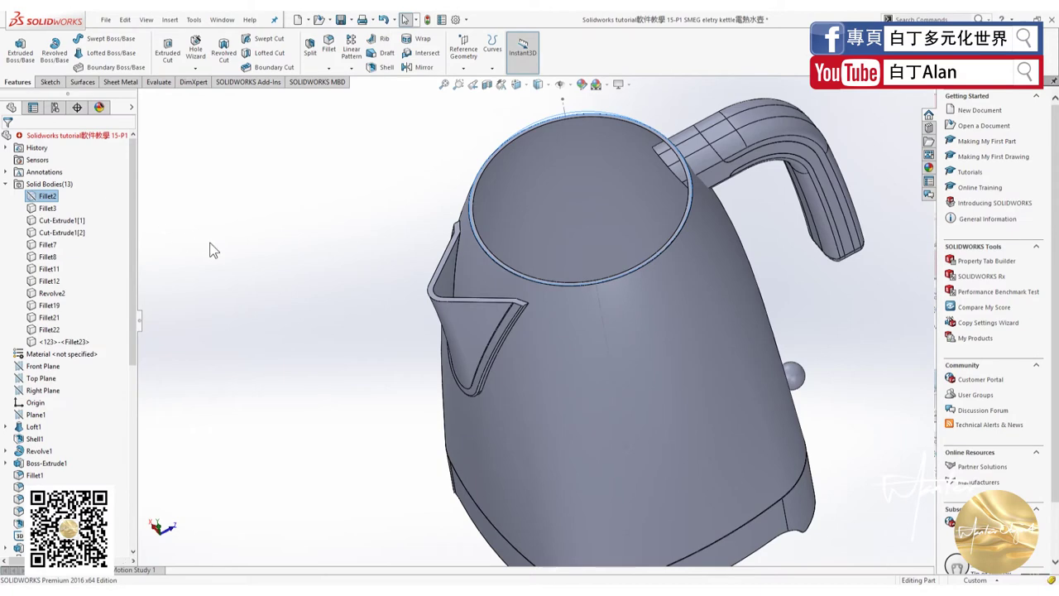
click(222, 285)
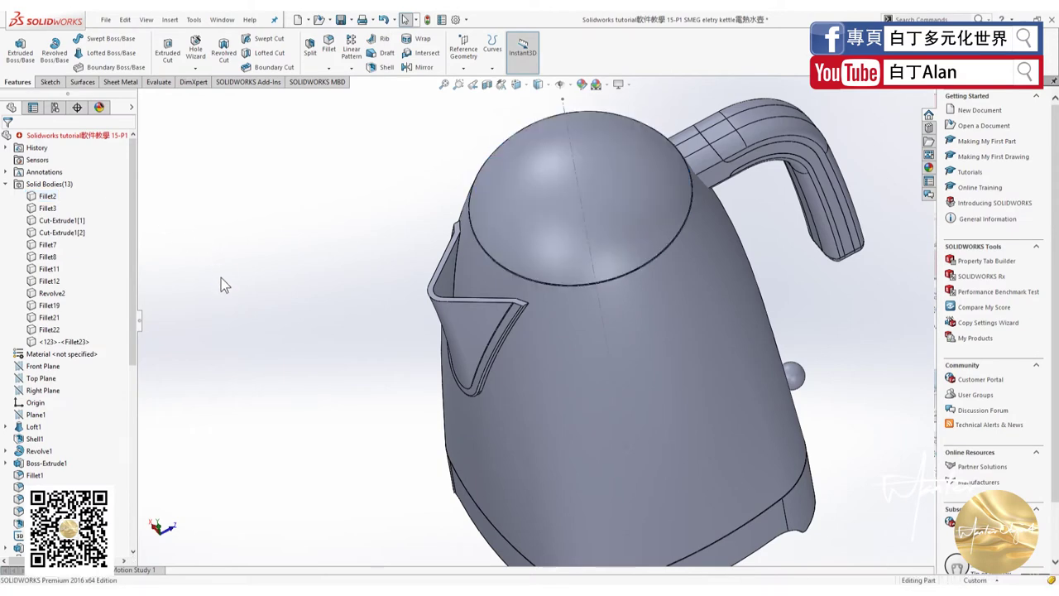
key(ctrl+s)
click(477, 263)
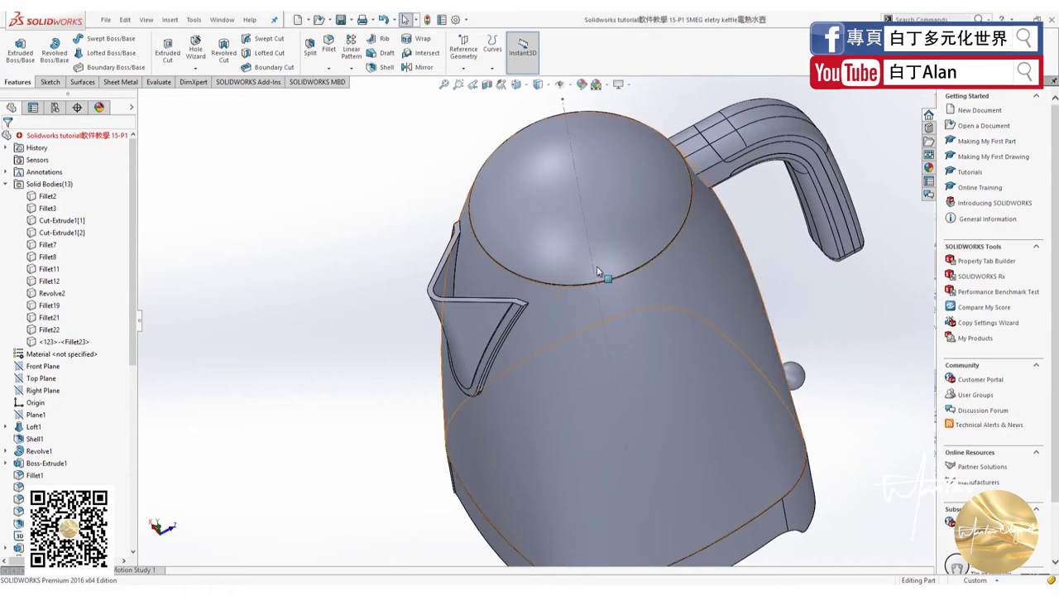
middle_drag(597, 266, 558, 254)
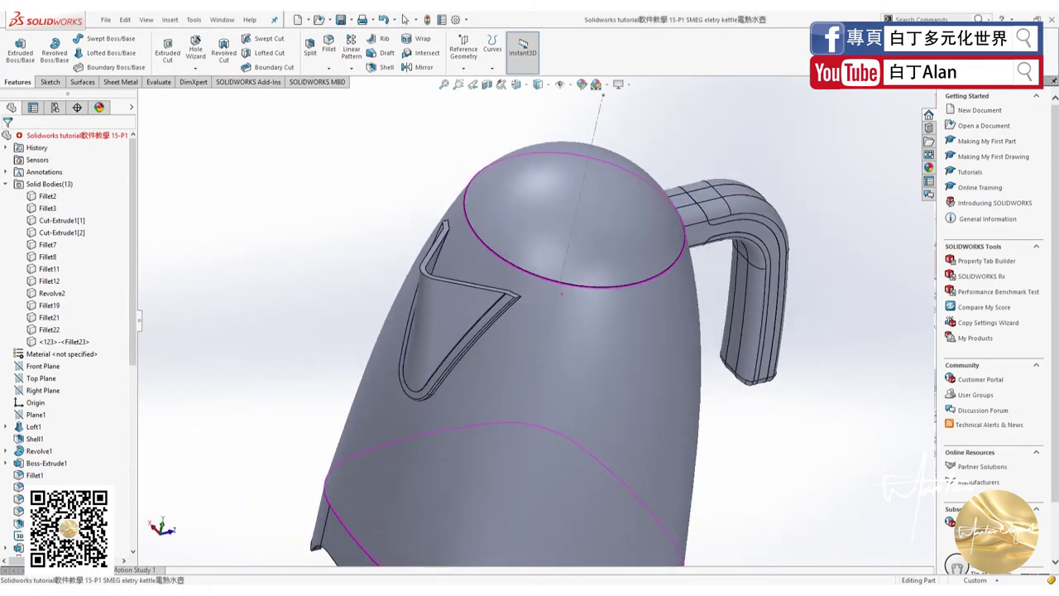
scroll(323, 386, down, 2)
Return to the kettle image search results and open the red kettle reference image.
scroll(364, 381, down, 2)
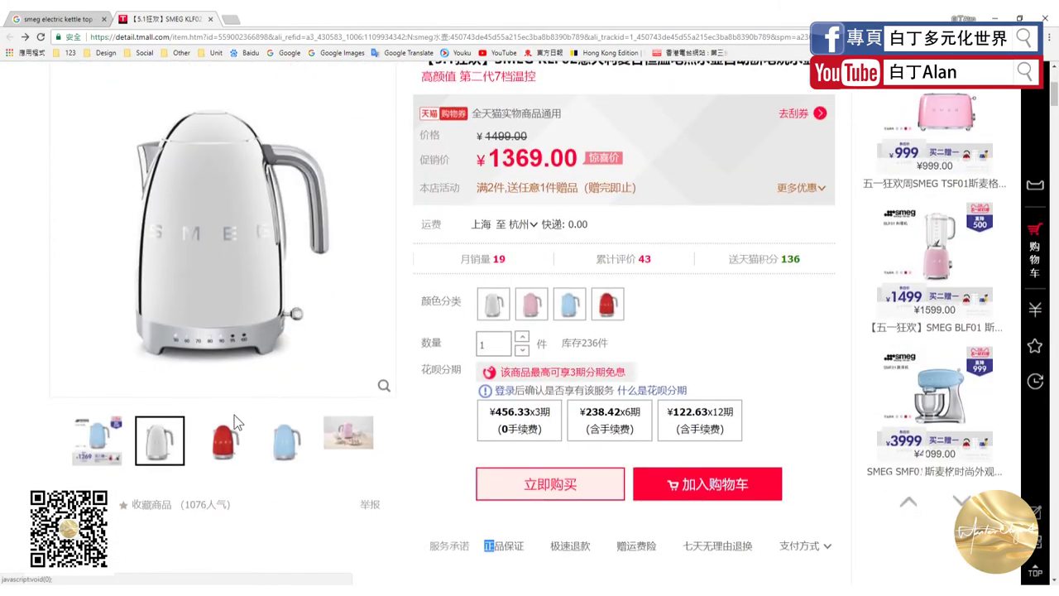
click(74, 18)
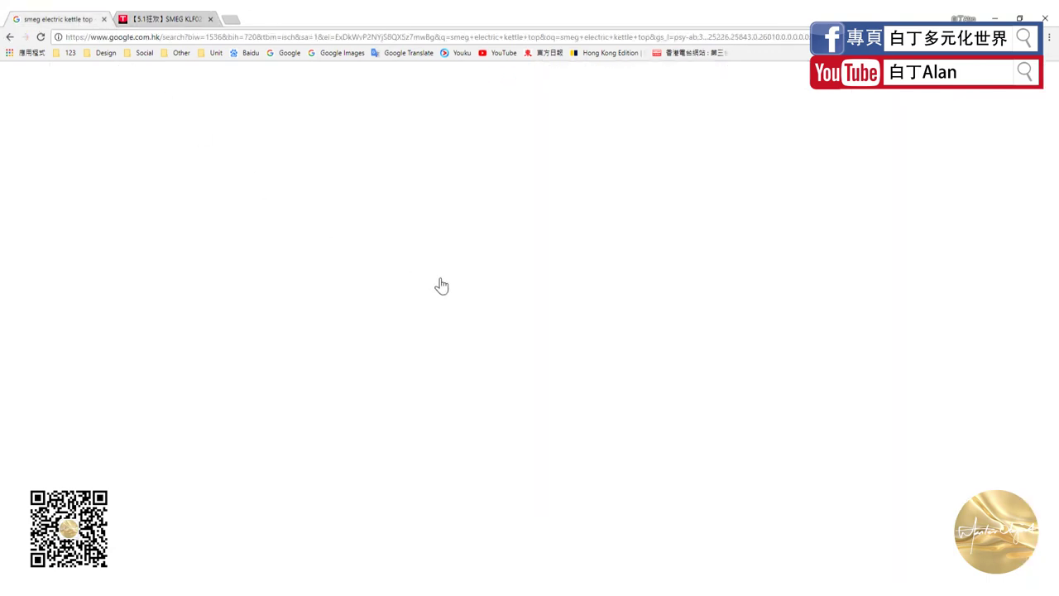
scroll(496, 317, up, 2)
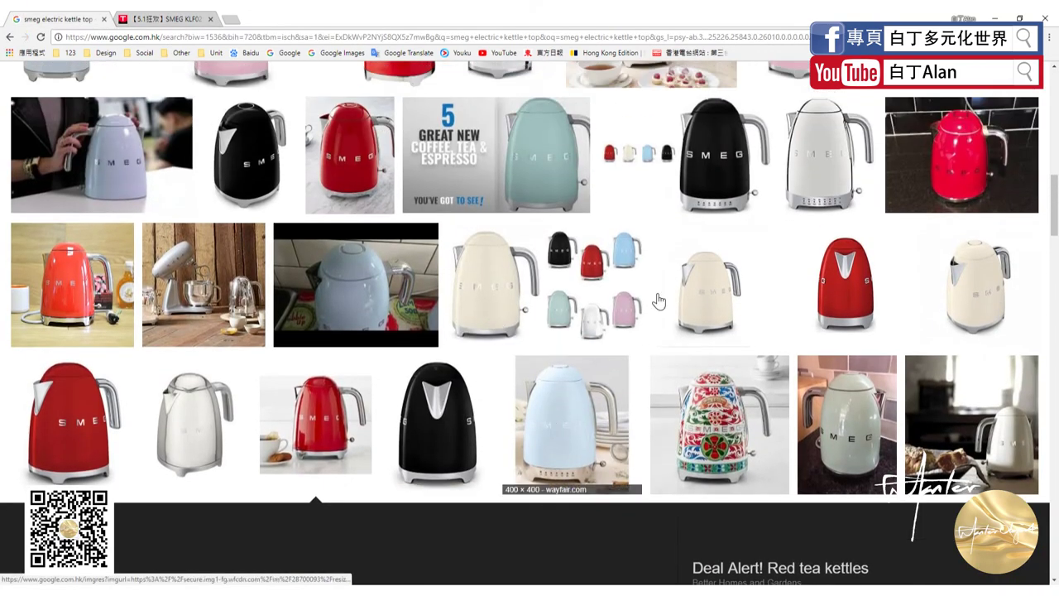
scroll(709, 289, up, 2)
click(929, 280)
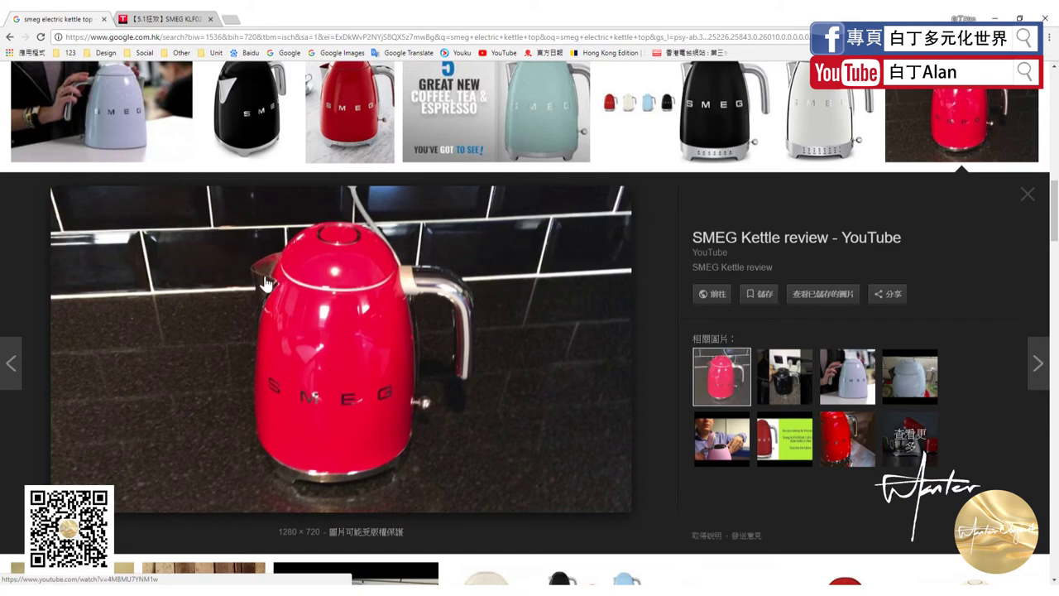
Enlarge the red kettle photo, then the mint SMEG 7-Cup kettle preview from HSN.com.
scroll(275, 288, up, 3)
scroll(328, 295, up, 1)
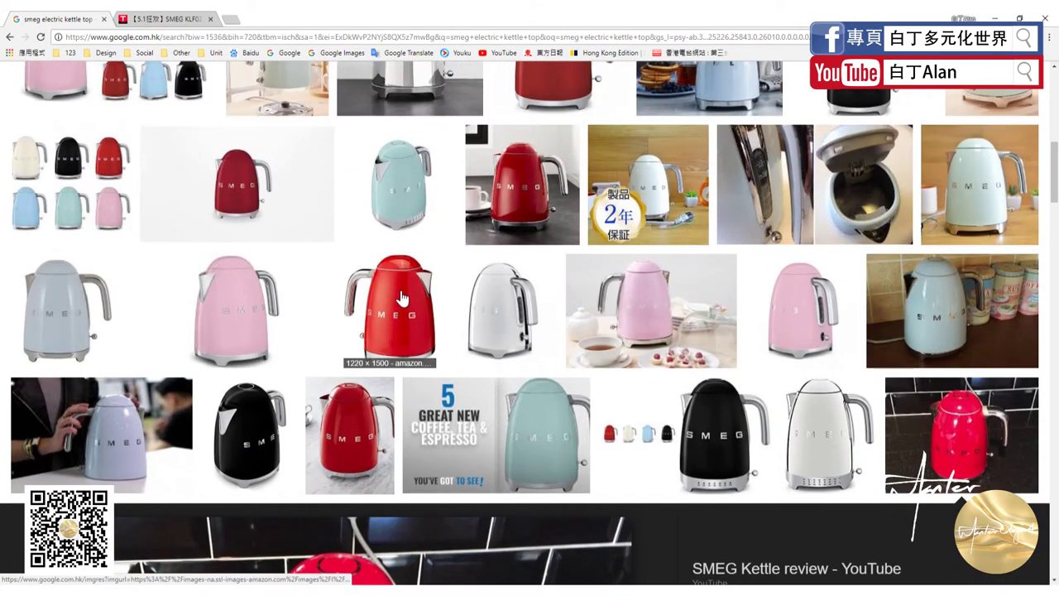
click(402, 294)
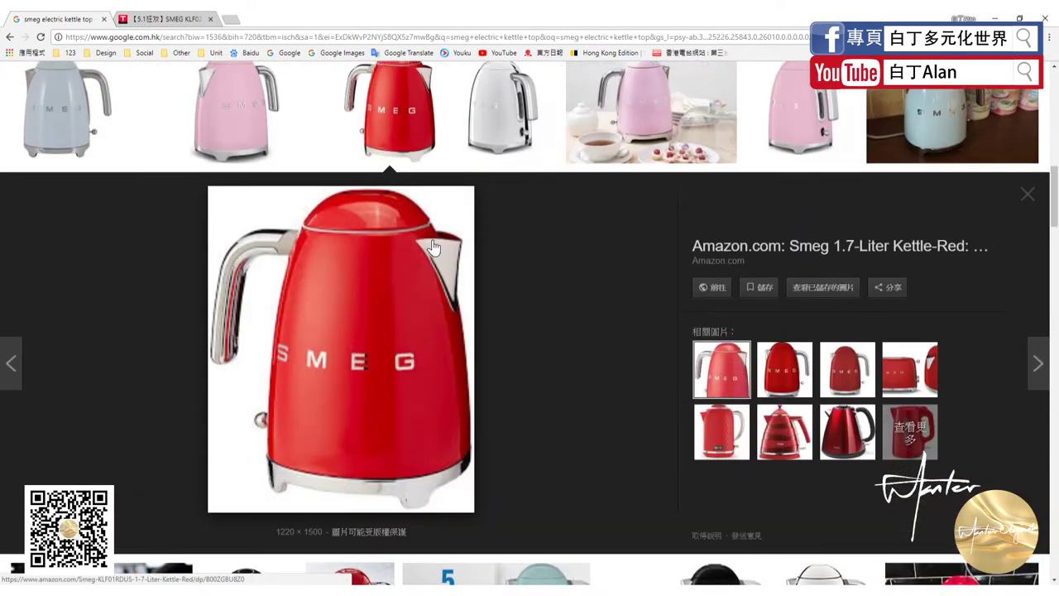
scroll(439, 256, up, 3)
scroll(464, 249, up, 1)
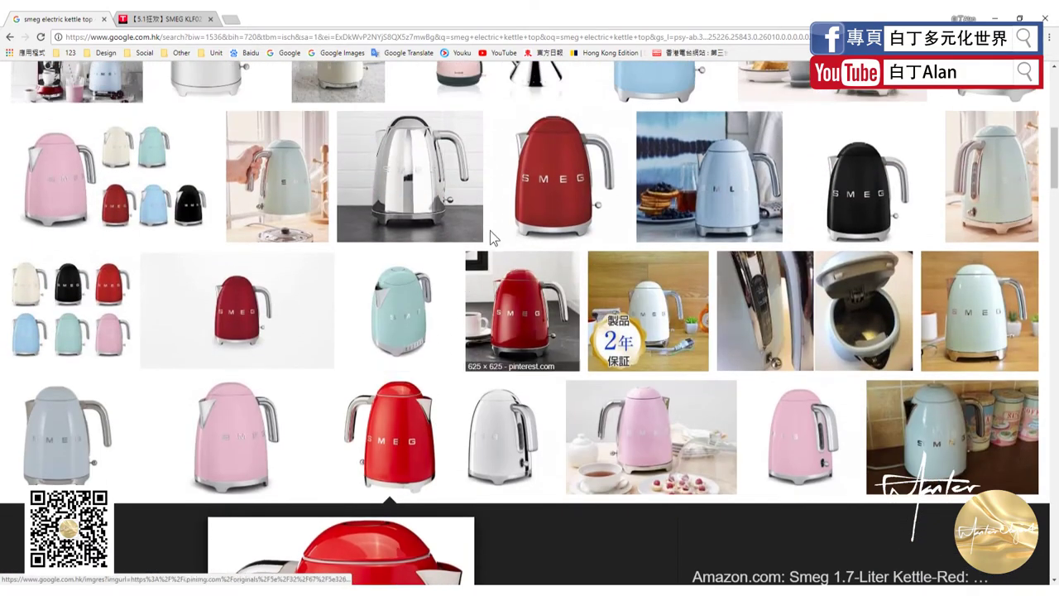
click(383, 305)
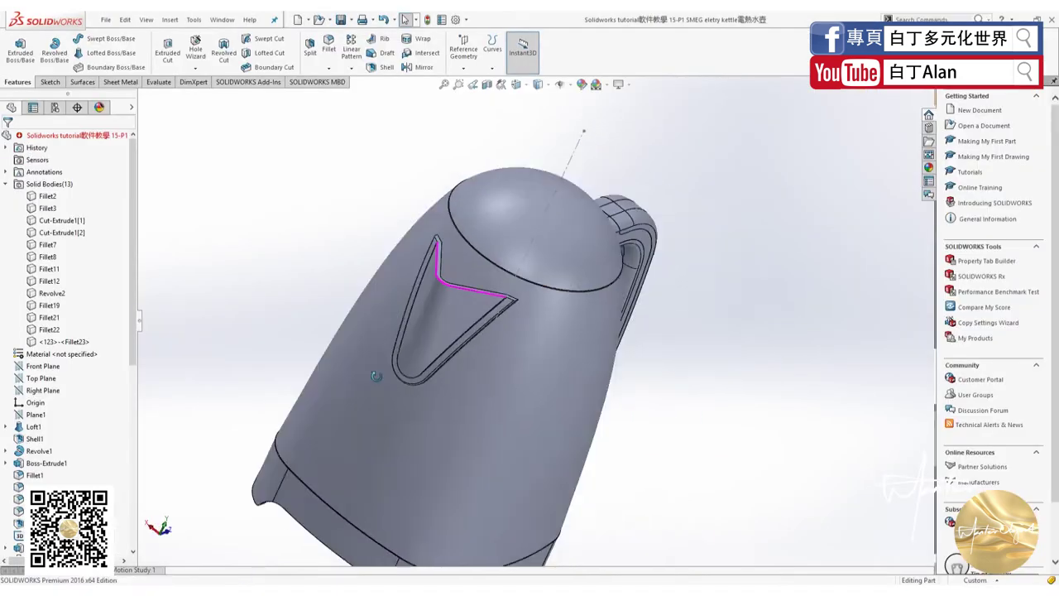
mouse_move(377, 375)
middle_down()
mouse_move(662, 415)
mouse_move(643, 428)
mouse_move(593, 401)
middle_up()
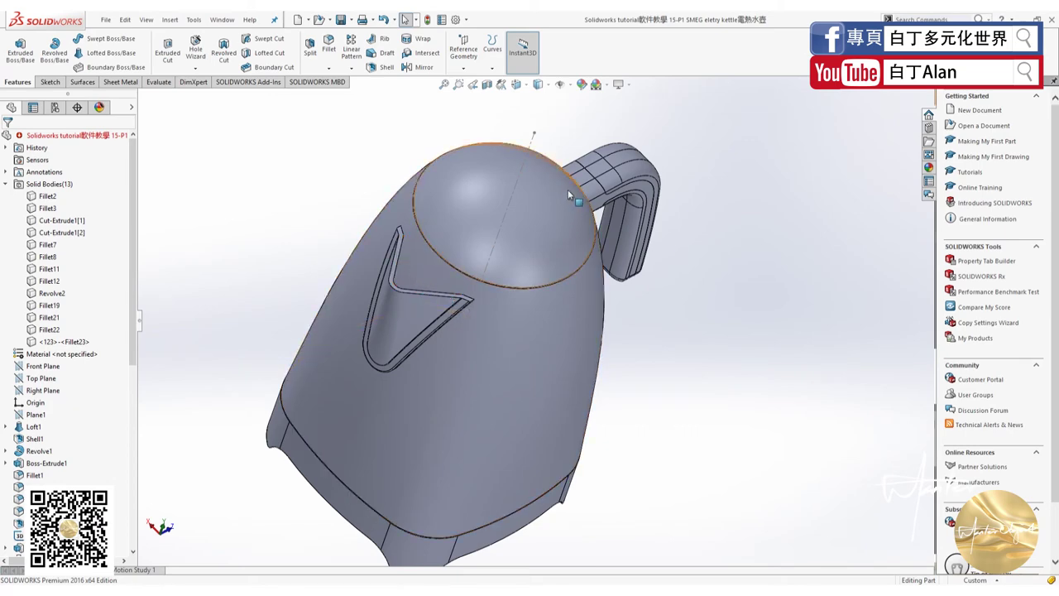
middle_drag(567, 190, 675, 235)
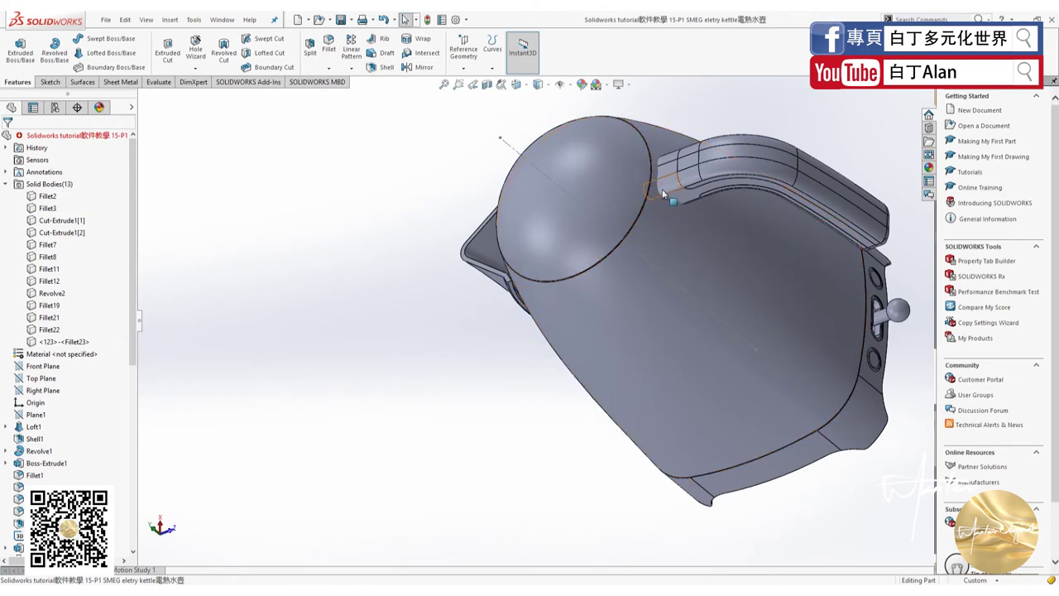
middle_drag(672, 224, 718, 136)
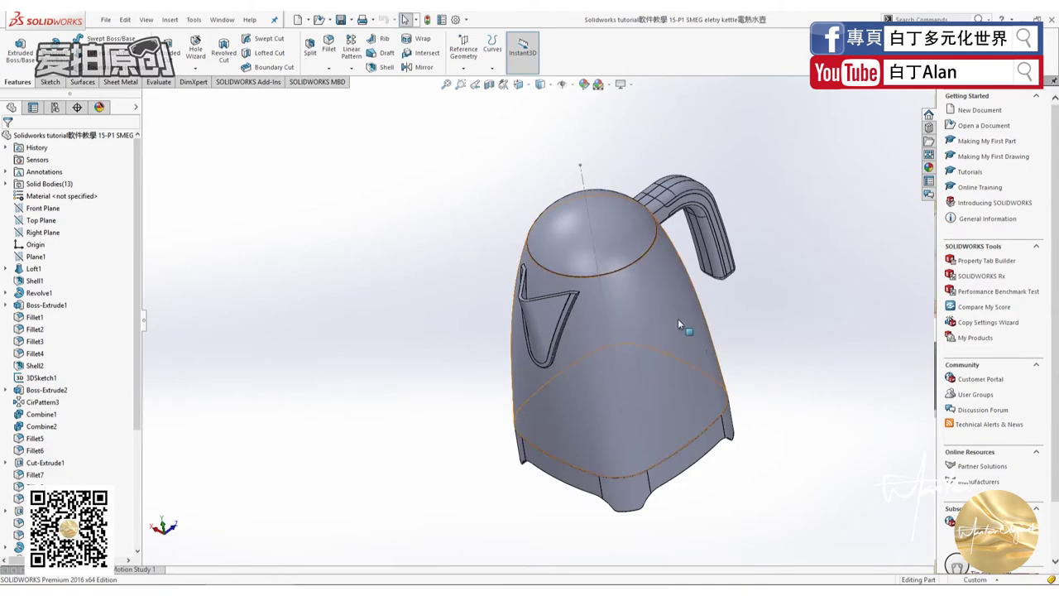
middle_drag(750, 373, 669, 345)
scroll(598, 324, down, 3)
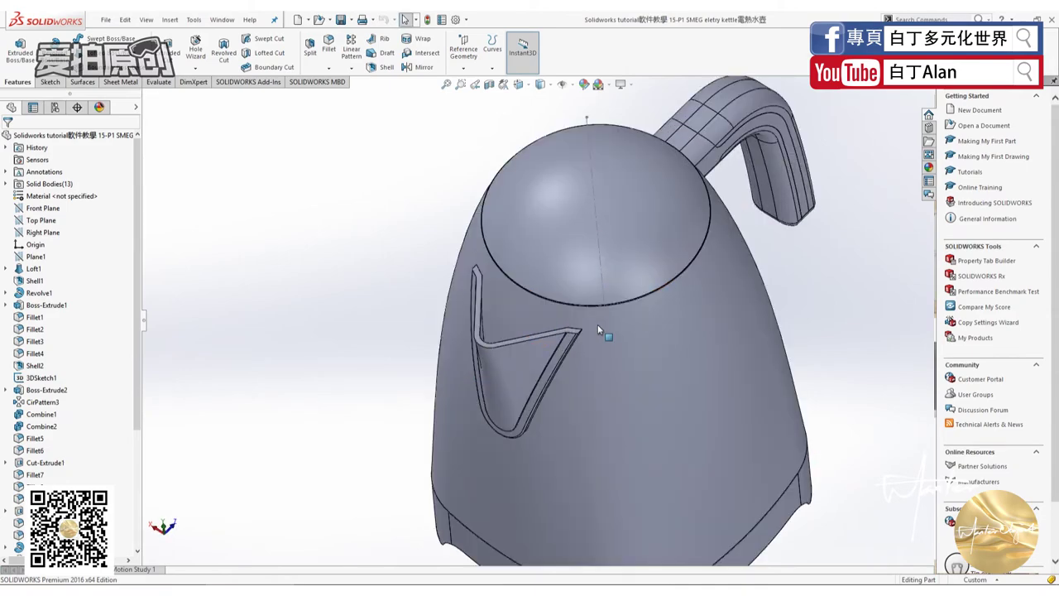
scroll(635, 272, down, 3)
scroll(635, 271, up, 2)
scroll(635, 272, up, 2)
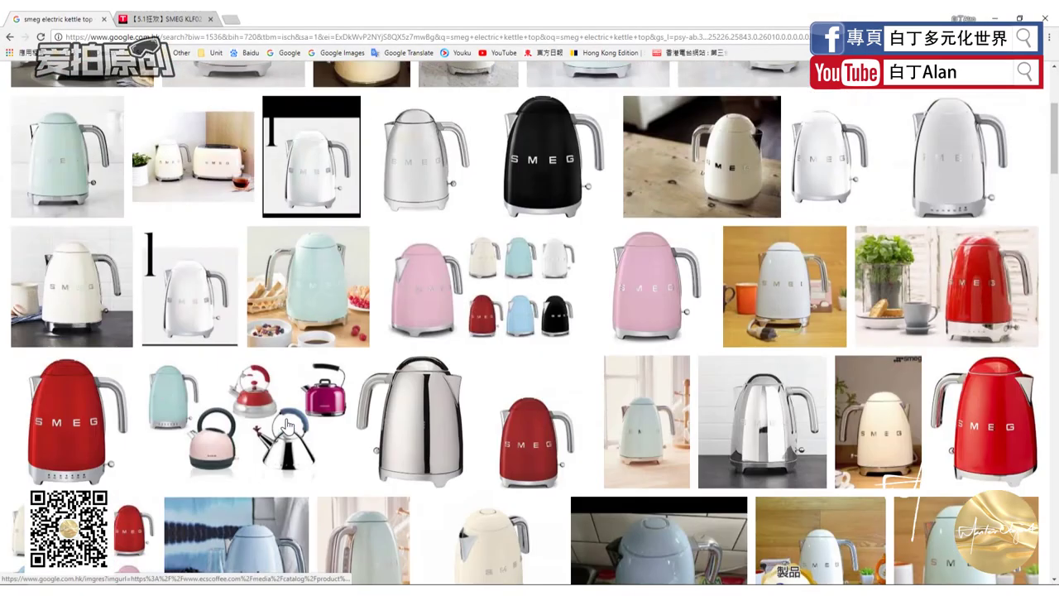
View the hughes.co.uk open-lid Smeg kettle photo in a new tab, then close it.
scroll(287, 425, up, 5)
drag(238, 89, 139, 92)
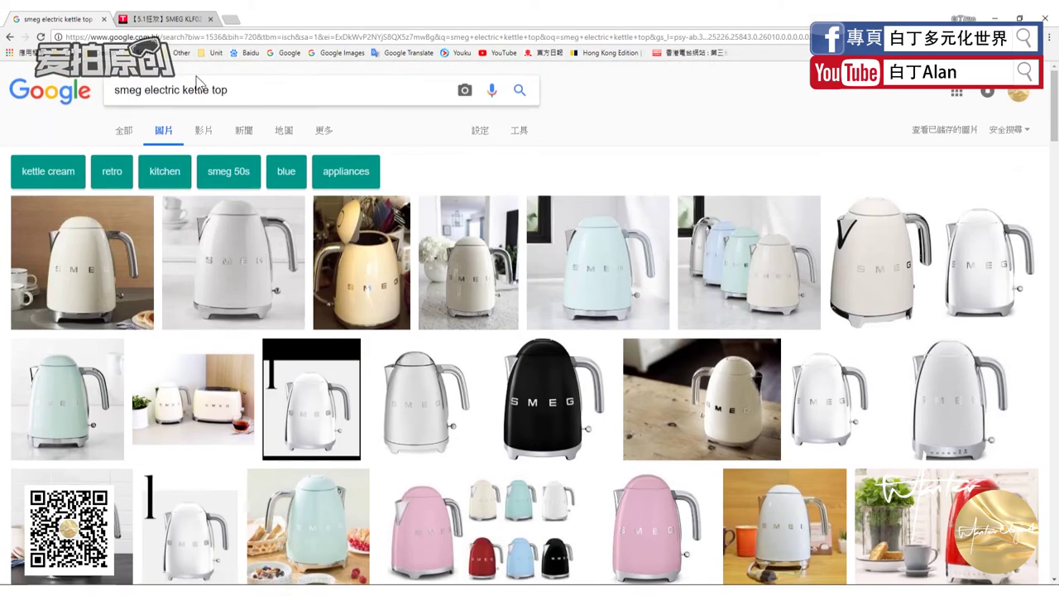
scroll(194, 269, down, 5)
scroll(196, 331, down, 1)
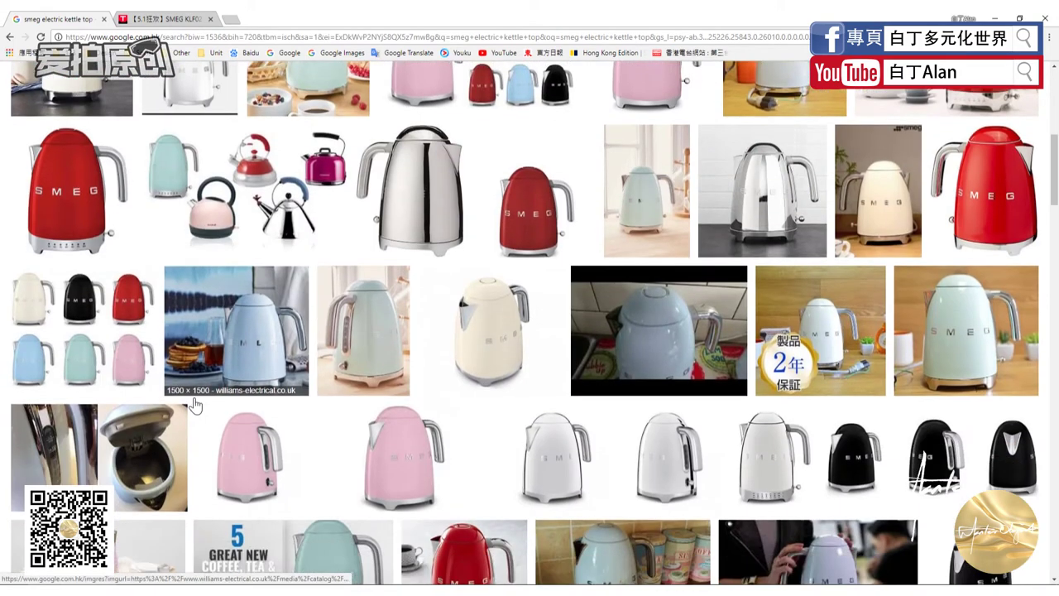
scroll(166, 403, down, 1)
click(53, 394)
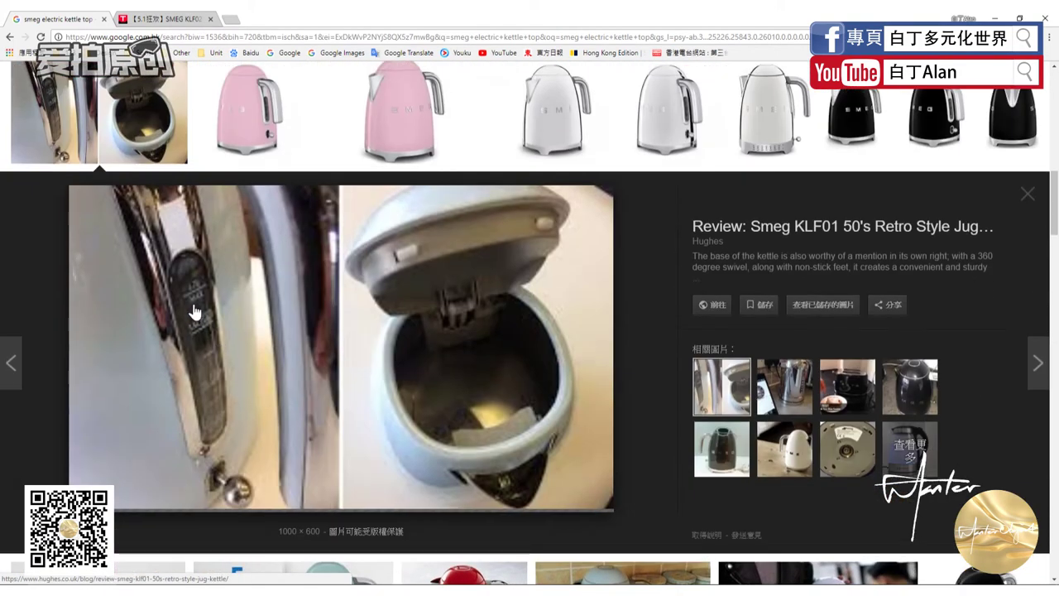
click(423, 338)
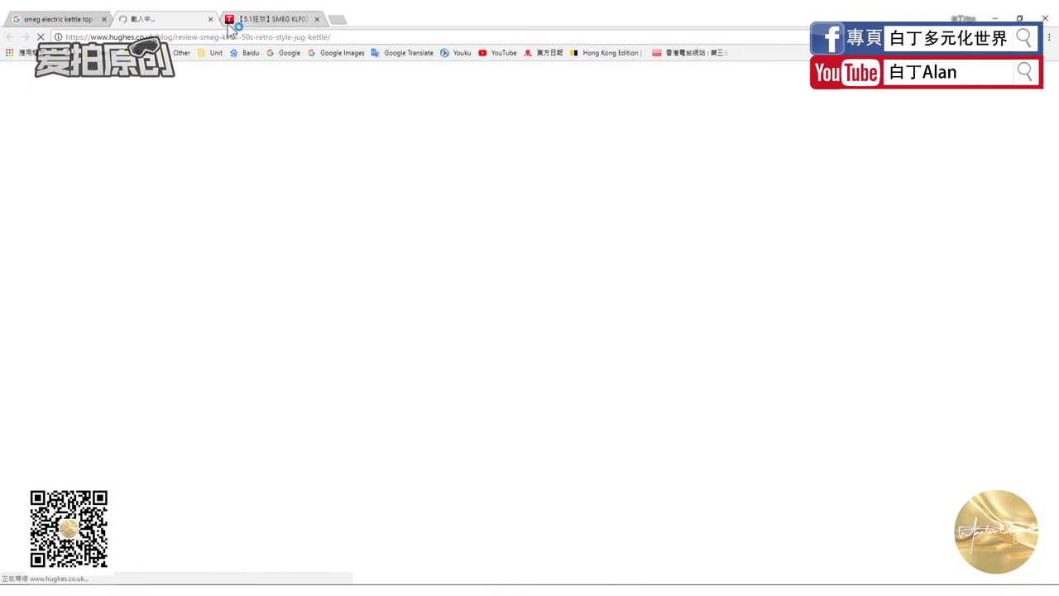
click(211, 19)
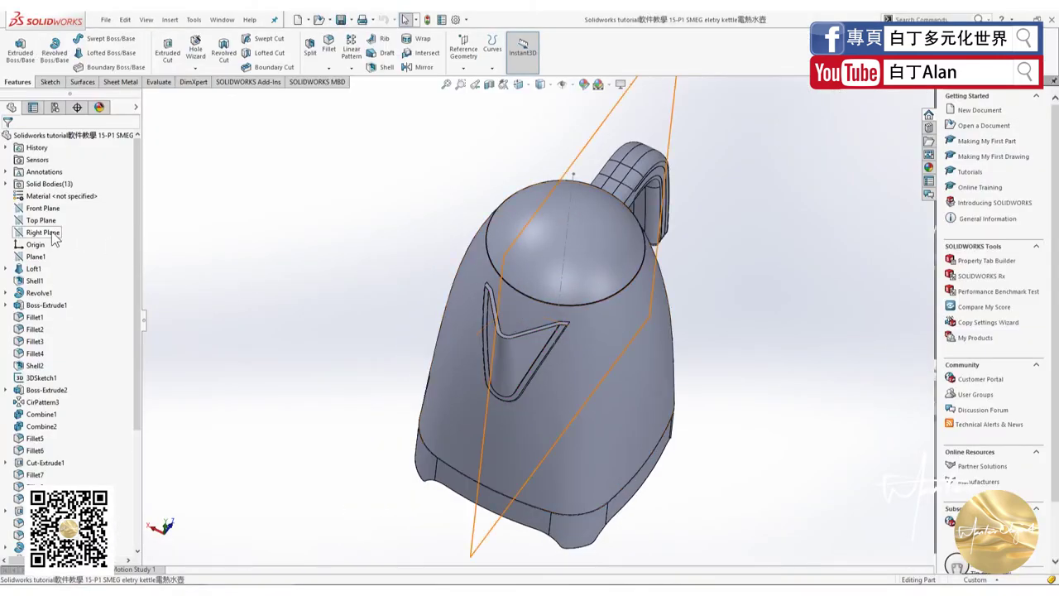
Check the loft body and where the Top and Right Planes lie on the kettle.
click(464, 292)
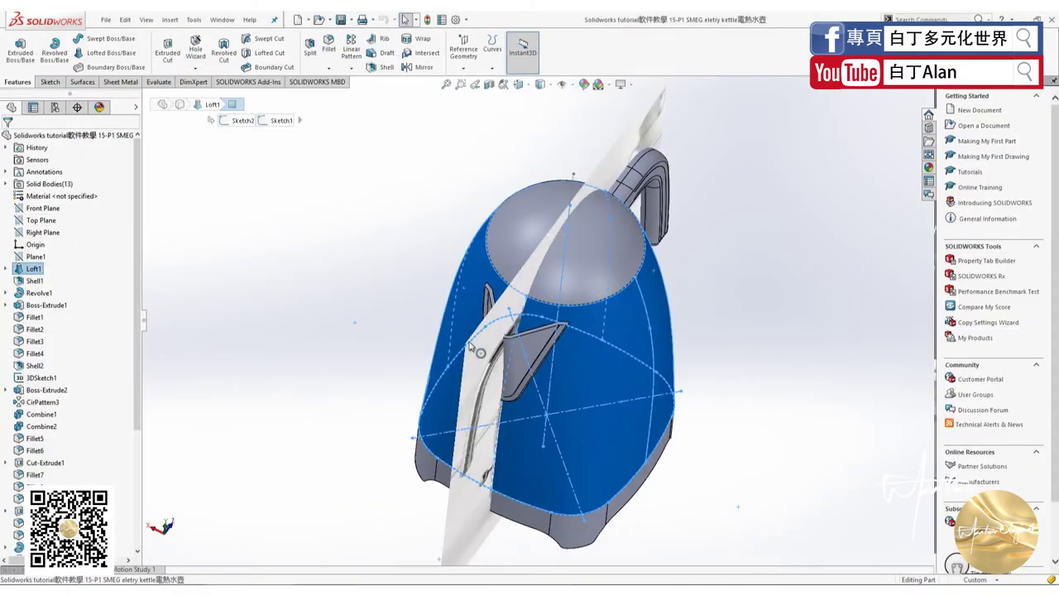
click(328, 355)
middle_drag(328, 356, 461, 326)
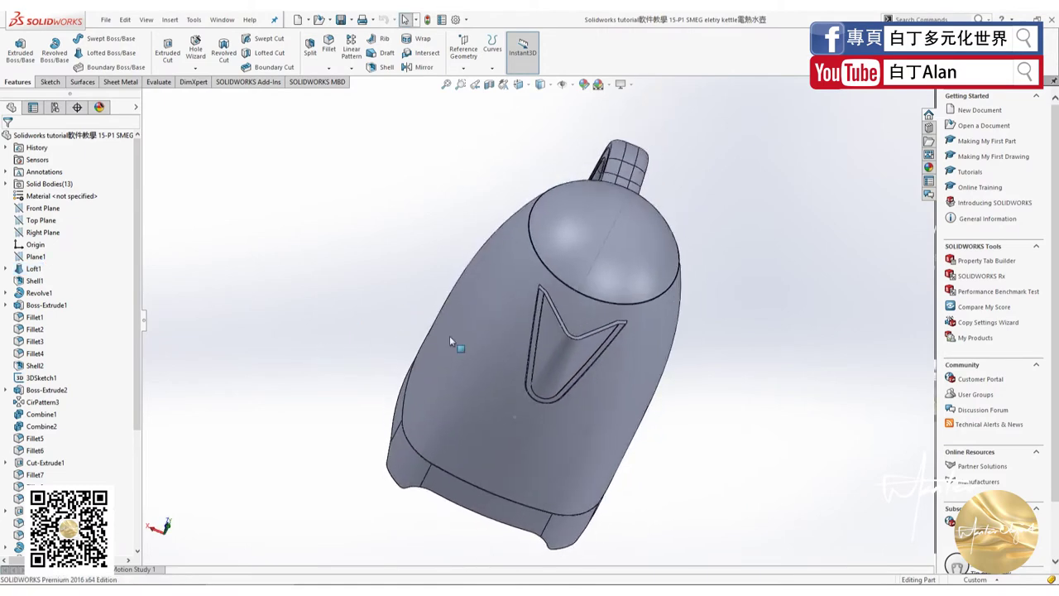
click(42, 220)
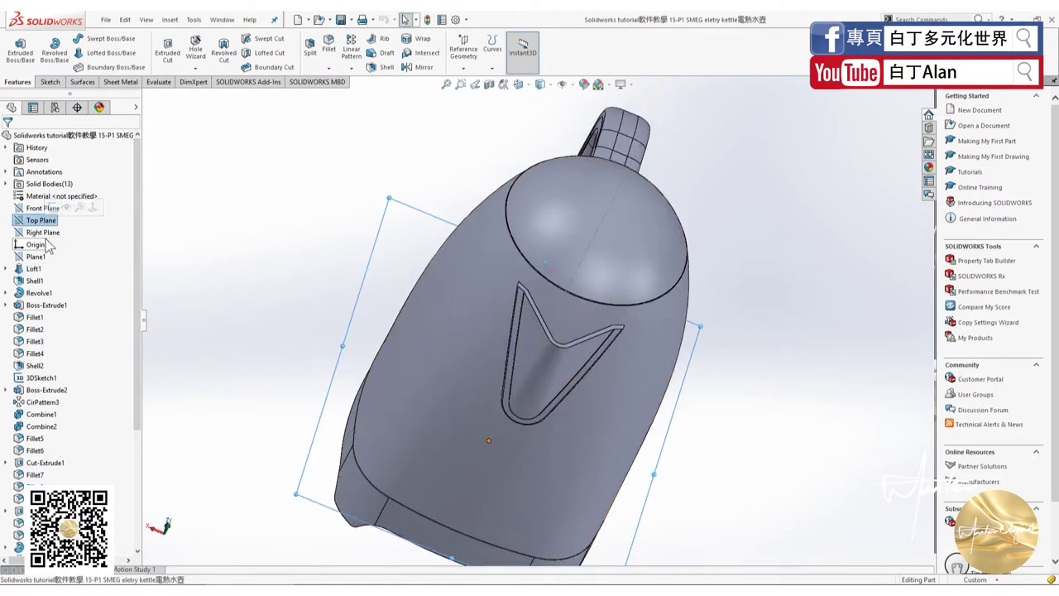
mouse_move(273, 273)
middle_down()
mouse_move(334, 241)
mouse_move(361, 279)
middle_up()
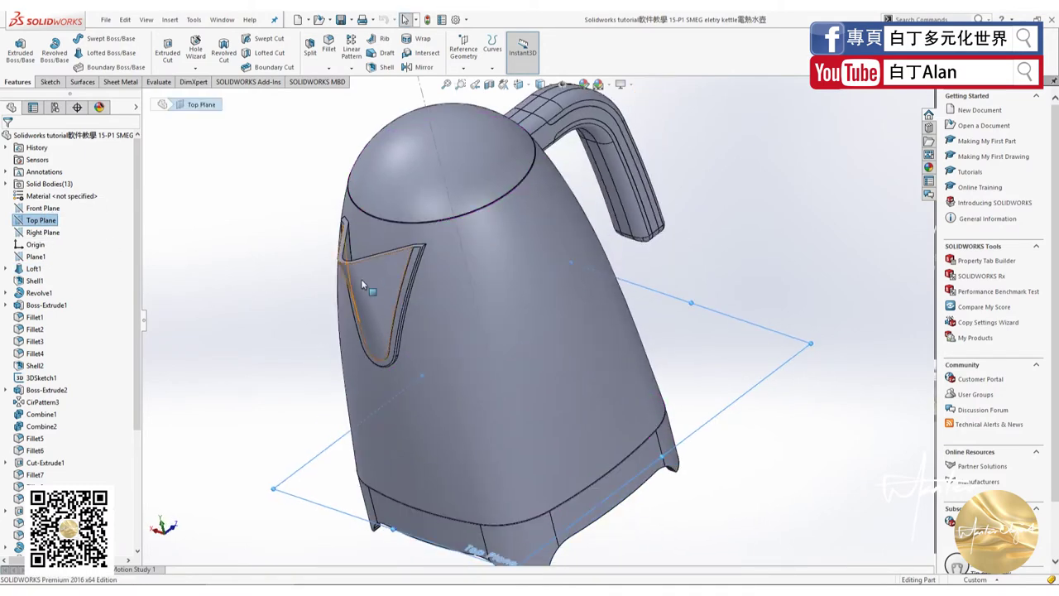
click(42, 232)
Start a Front Plane sketch, viewed Normal To from the Back, and launch Offset Entities.
click(38, 209)
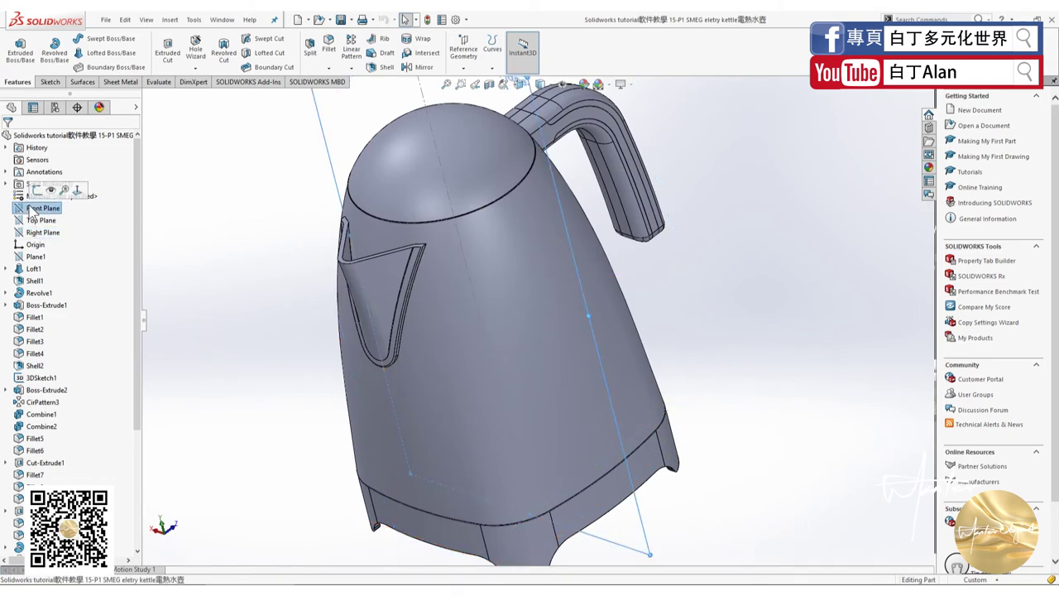
click(48, 82)
click(15, 48)
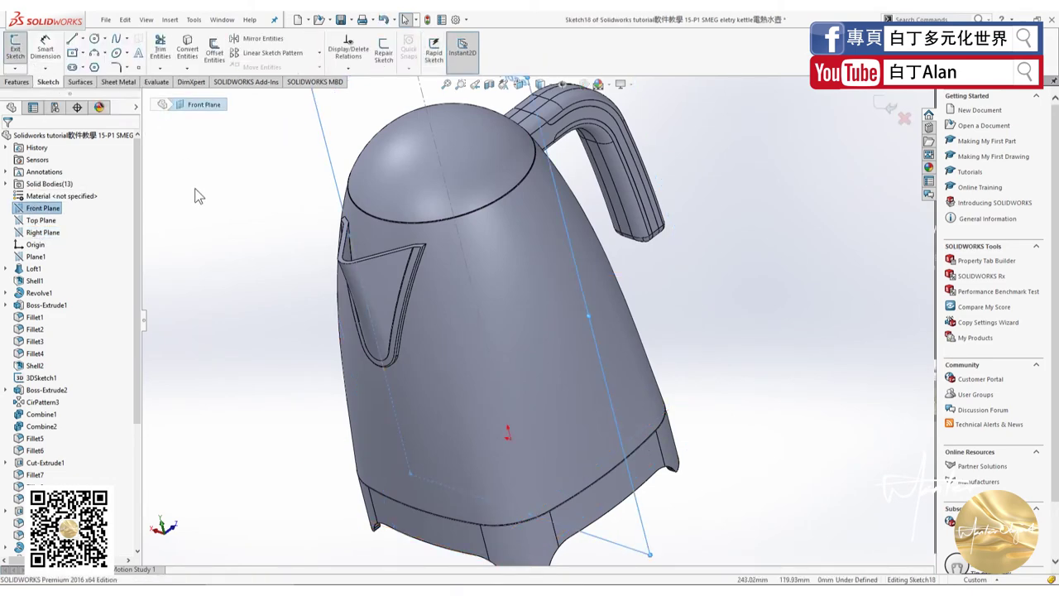
key(ctrl+8)
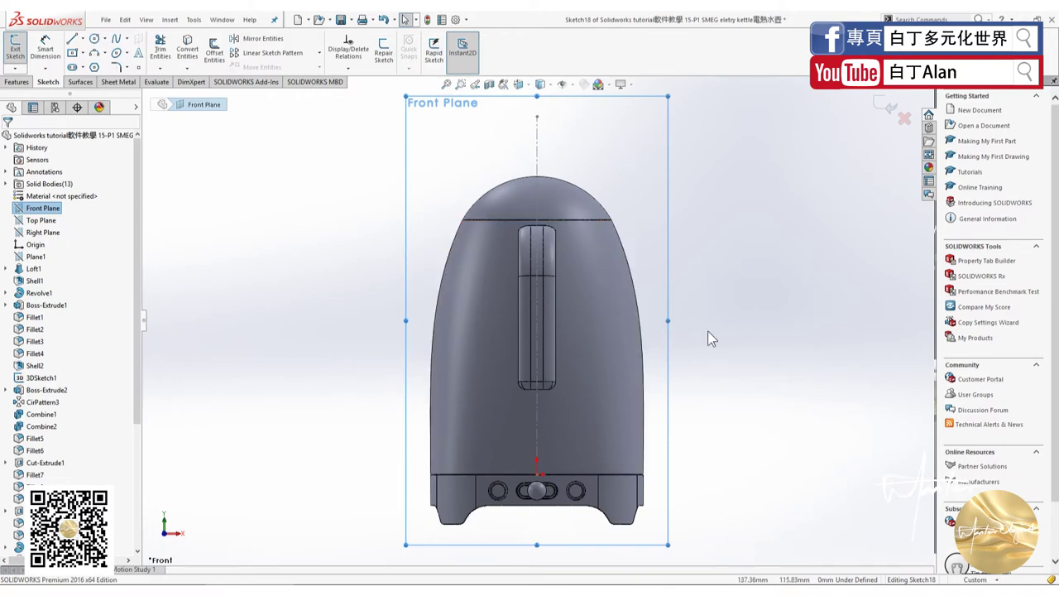
key(ctrl+2)
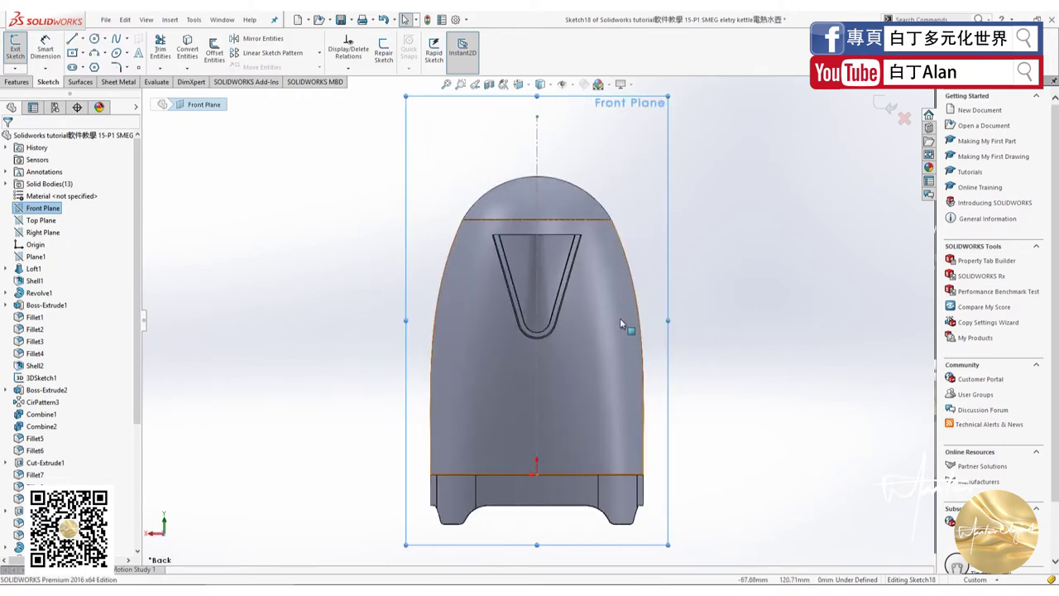
scroll(547, 217, down, 3)
scroll(547, 217, down, 2)
scroll(547, 217, down, 2)
scroll(542, 218, up, 3)
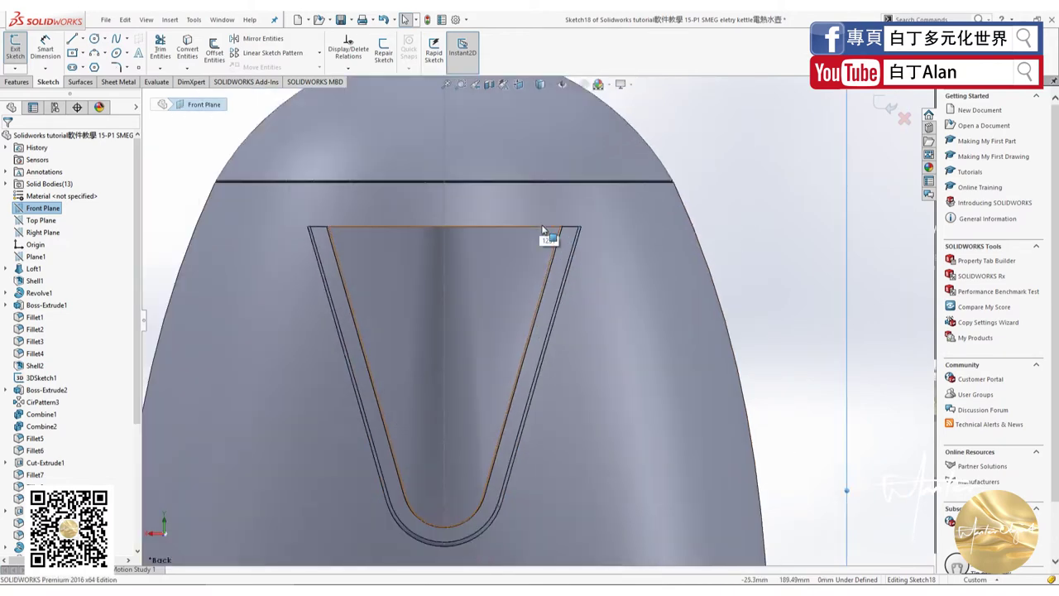
scroll(497, 240, up, 2)
scroll(402, 279, up, 2)
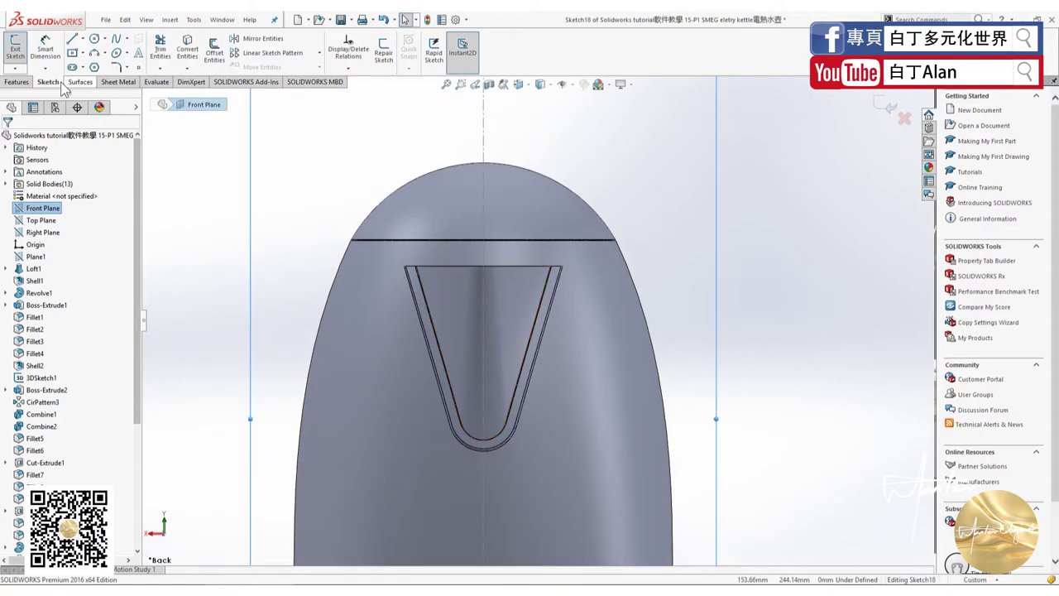
click(222, 53)
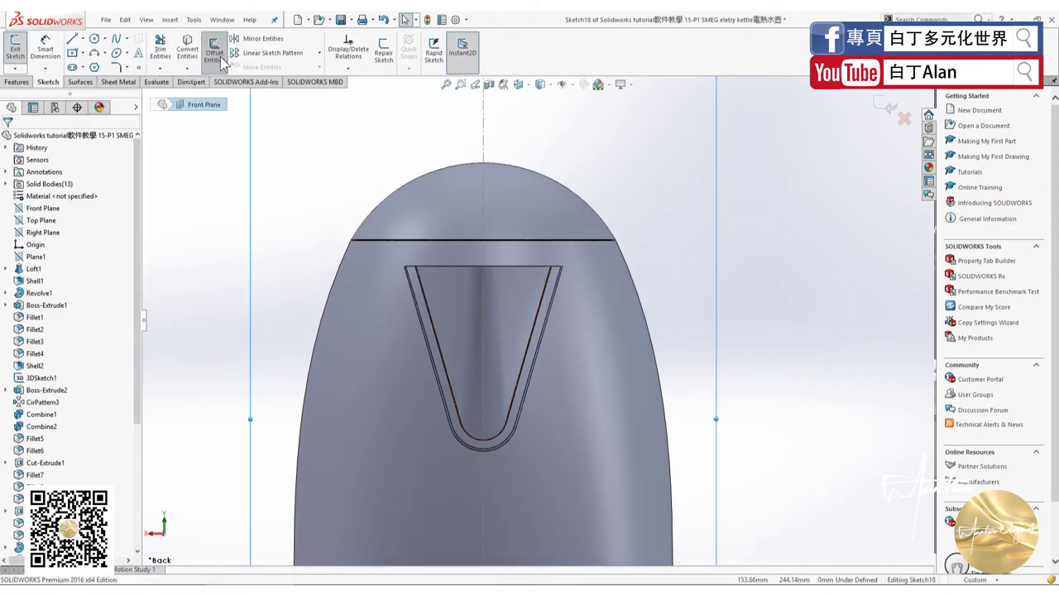
Offset the V spout outline's edges and curved bottom inward by 2 mm.
click(540, 306)
scroll(456, 360, down, 2)
click(441, 359)
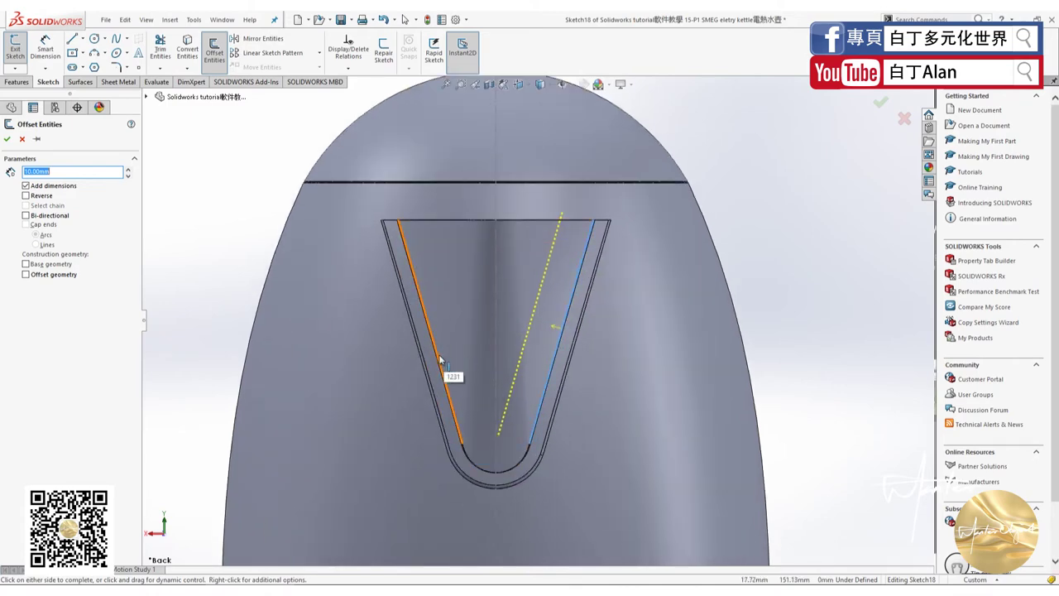
scroll(468, 445, down, 2)
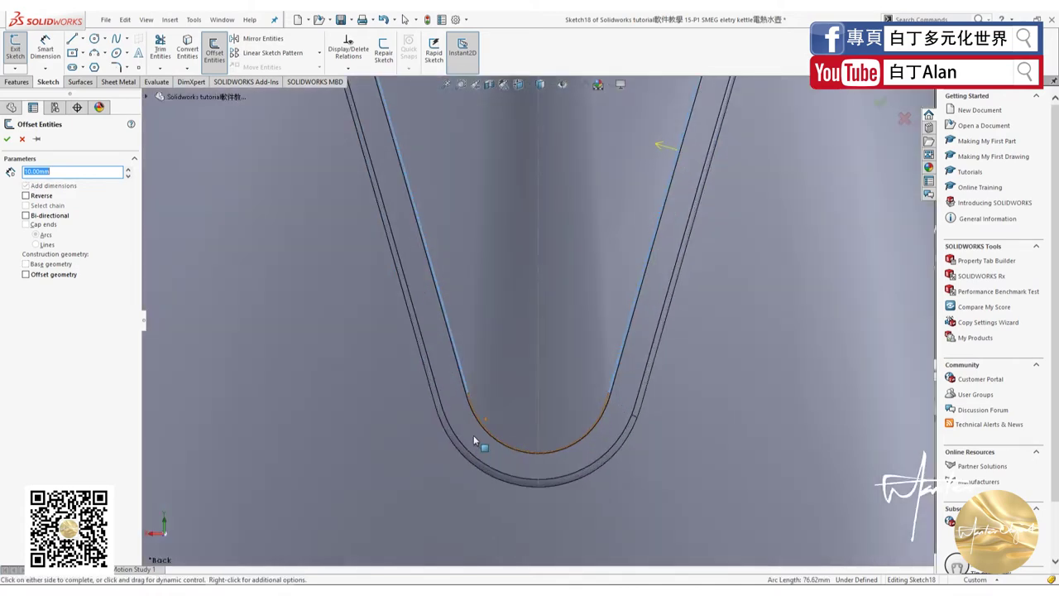
scroll(476, 413, down, 2)
click(479, 386)
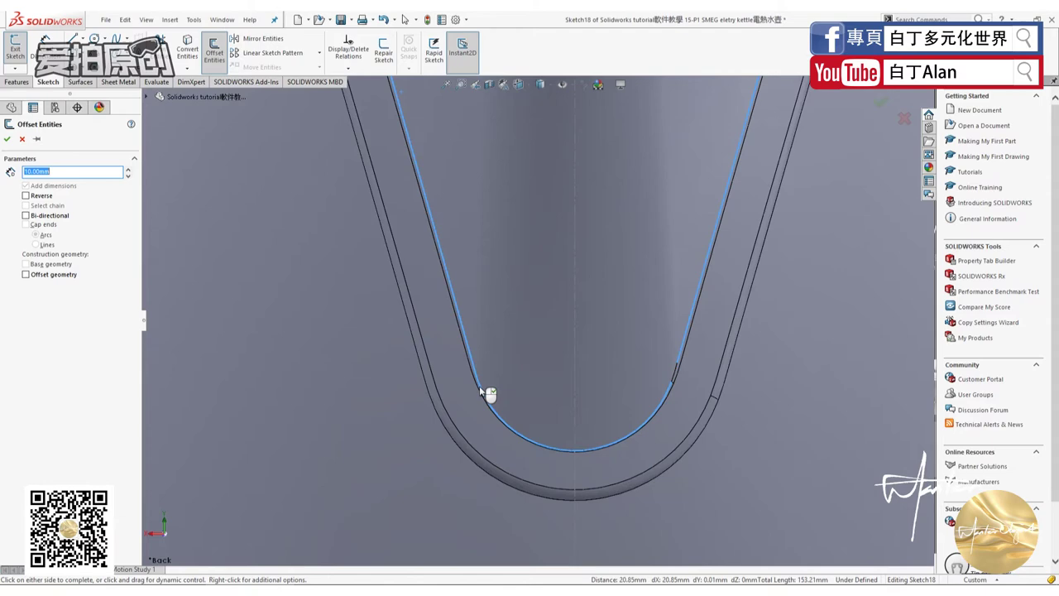
click(675, 372)
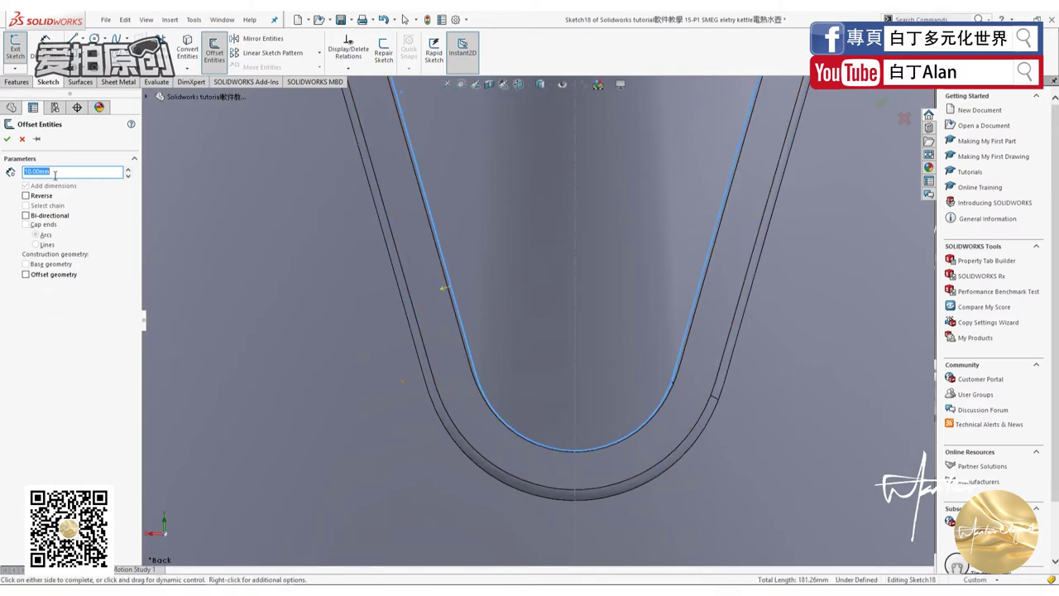
text(2)
scroll(385, 396, up, 2)
scroll(438, 385, up, 3)
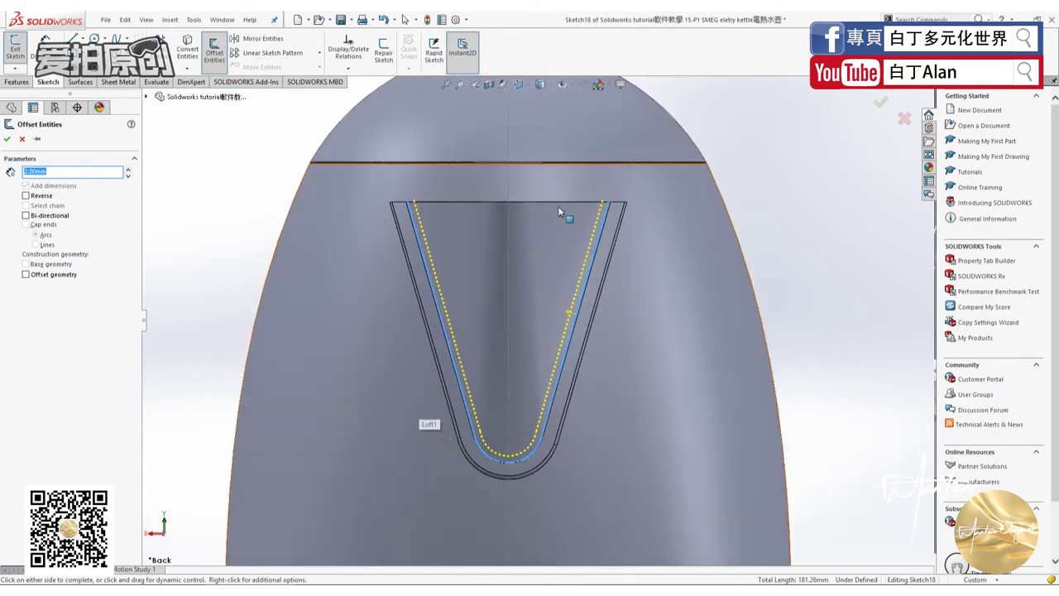
click(8, 139)
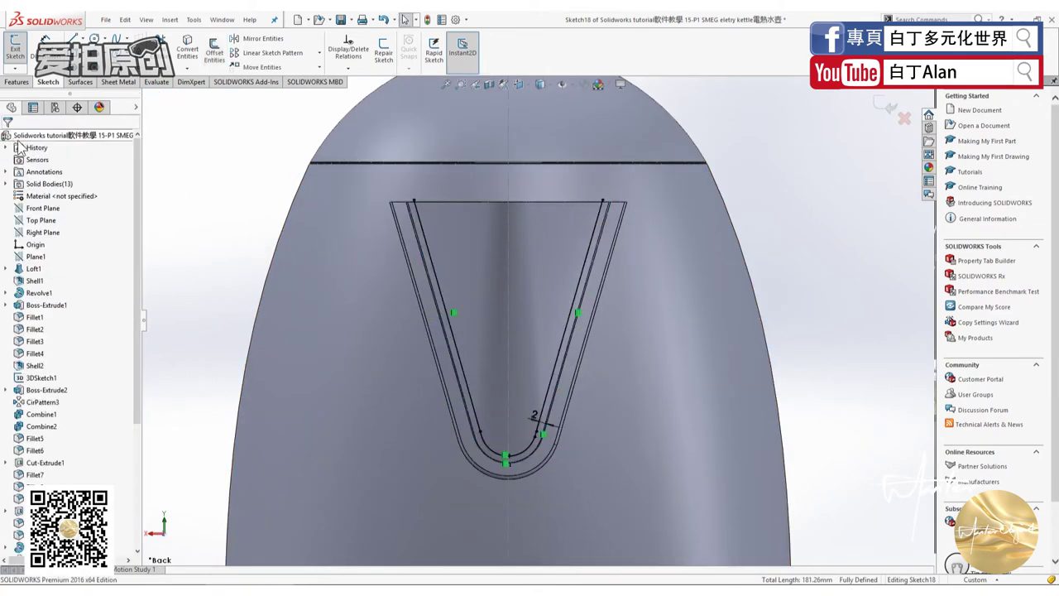
Close the offset with a horizontal line dimensioned 8 mm below the spout's top edge.
key(l)
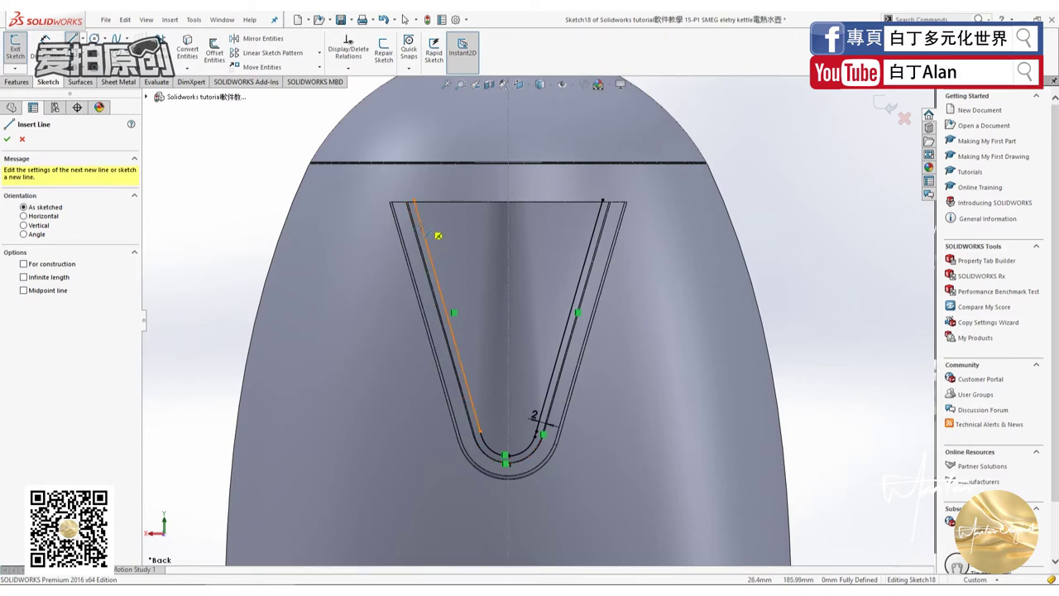
click(426, 226)
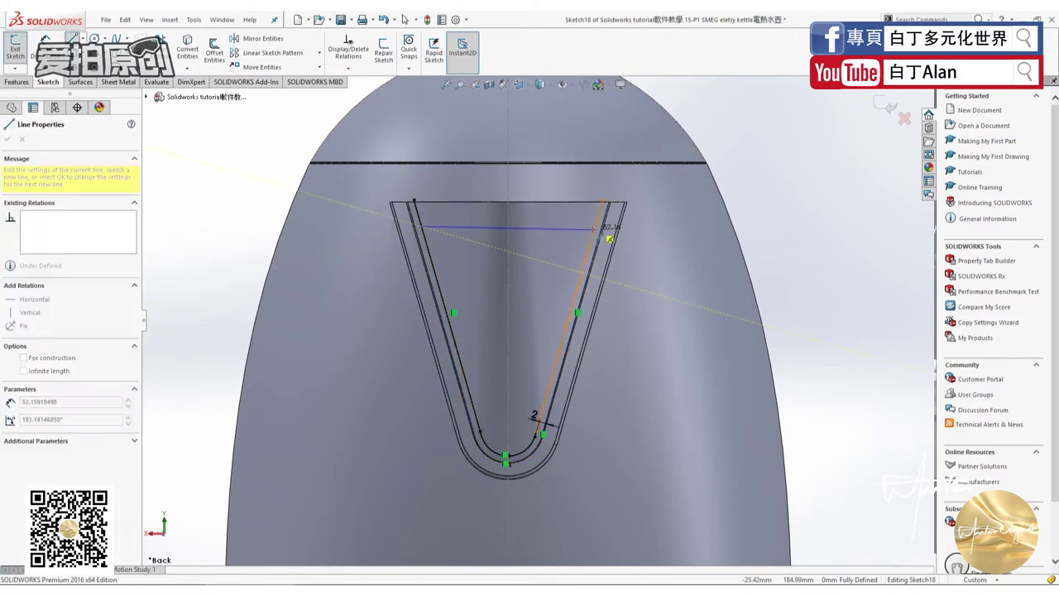
click(599, 226)
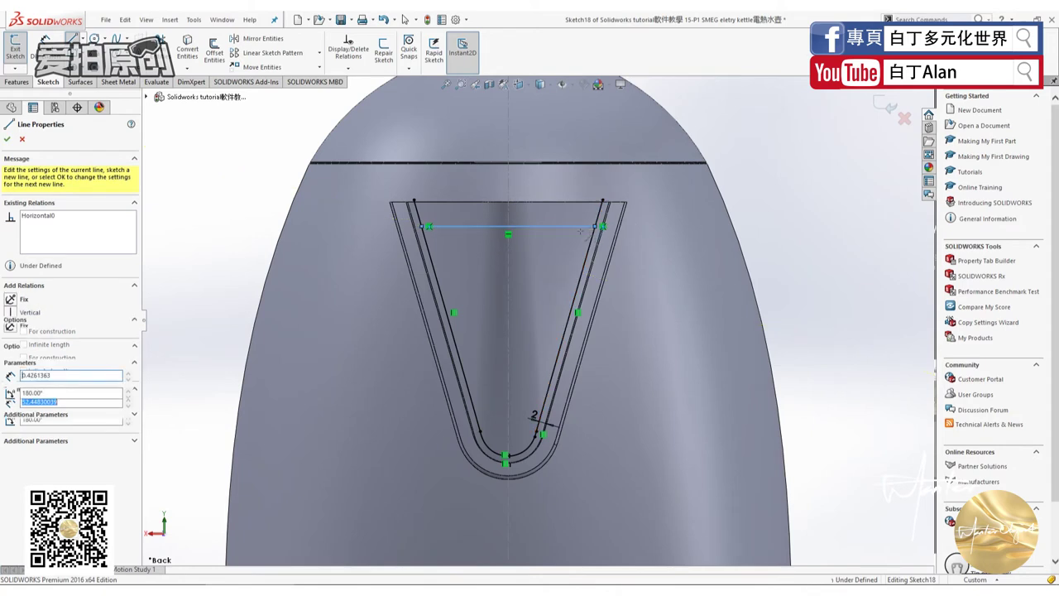
key(Escape)
key(Escape)
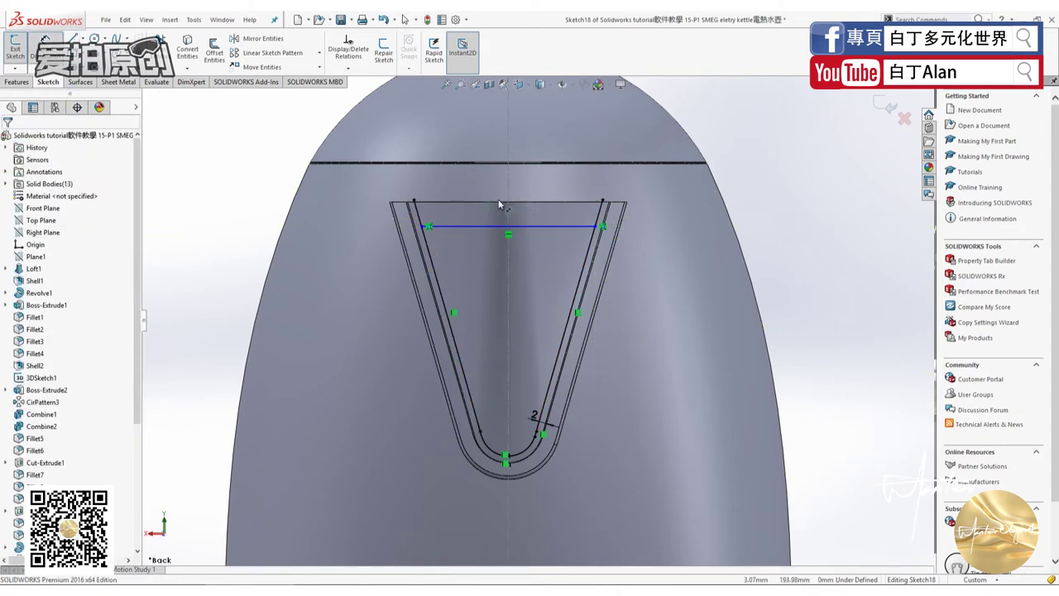
key(d)
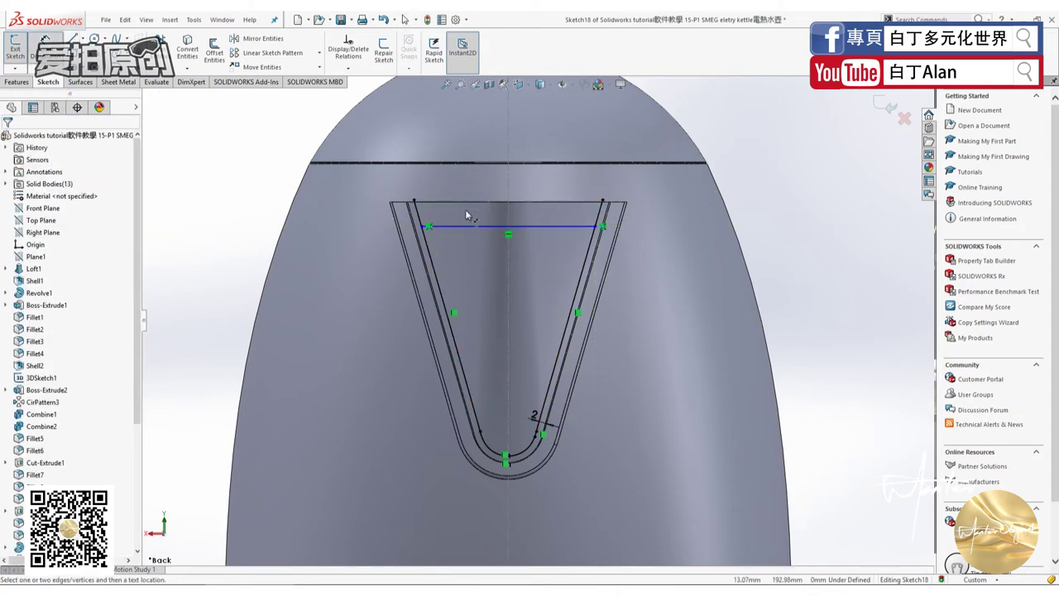
click(465, 231)
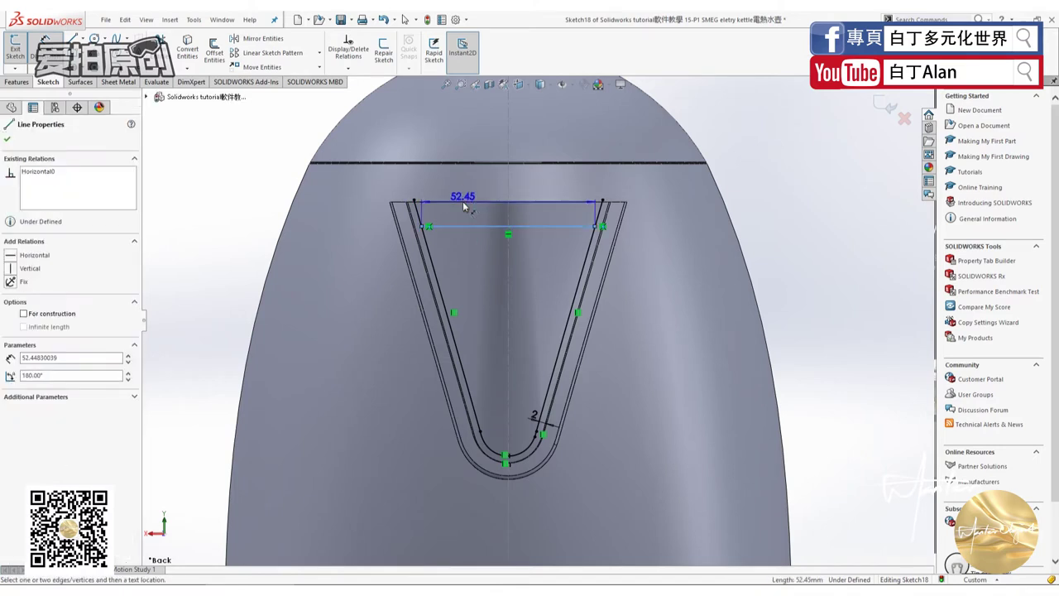
click(410, 209)
click(334, 217)
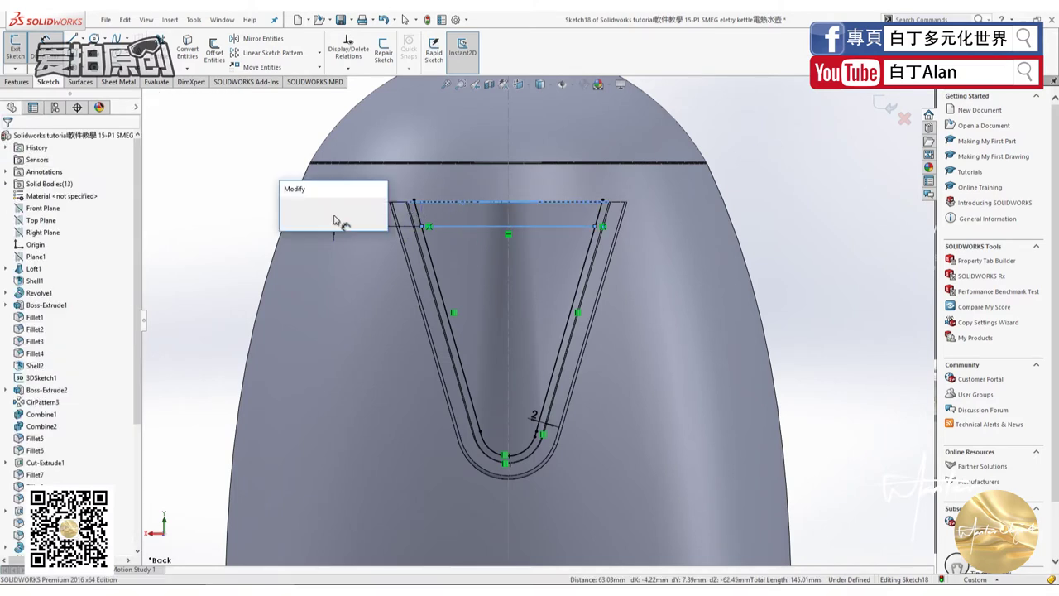
text(8789201mm)
key(Return)
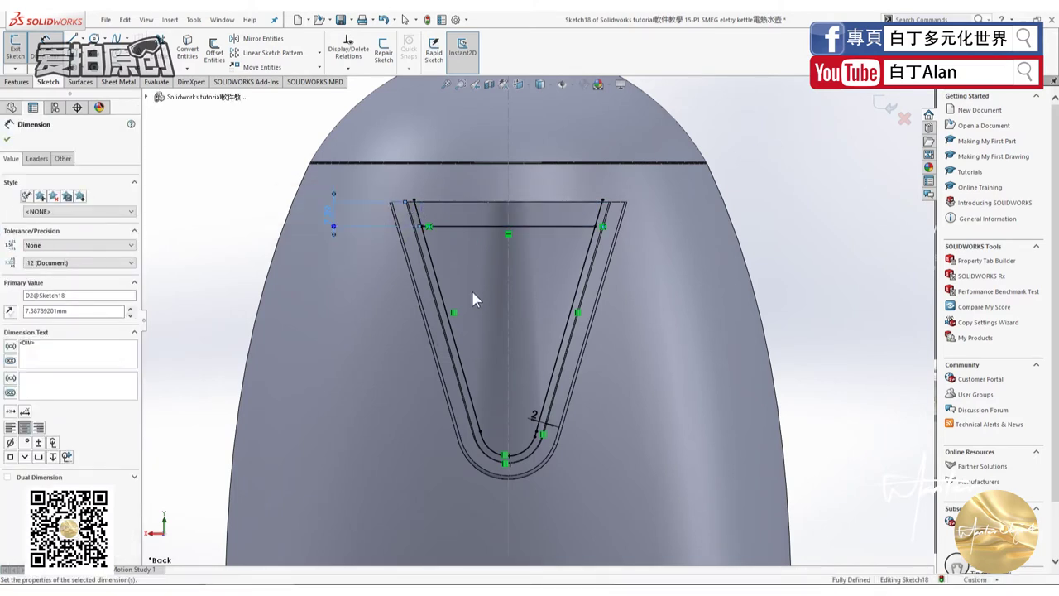
key(Escape)
Power Trim away the inner offset outline above the horizontal line.
click(159, 46)
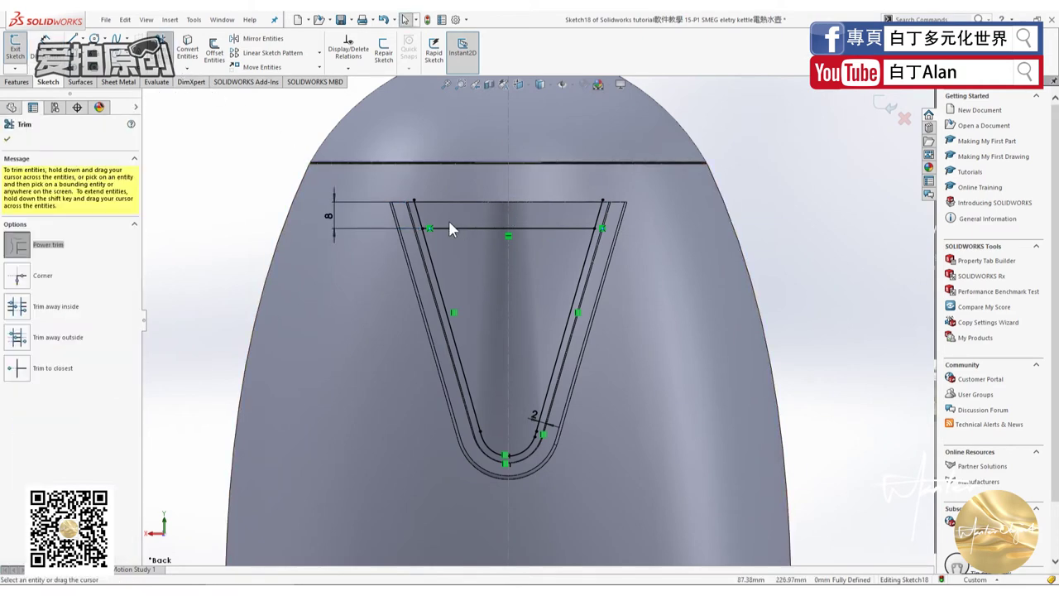
drag(408, 219, 585, 215)
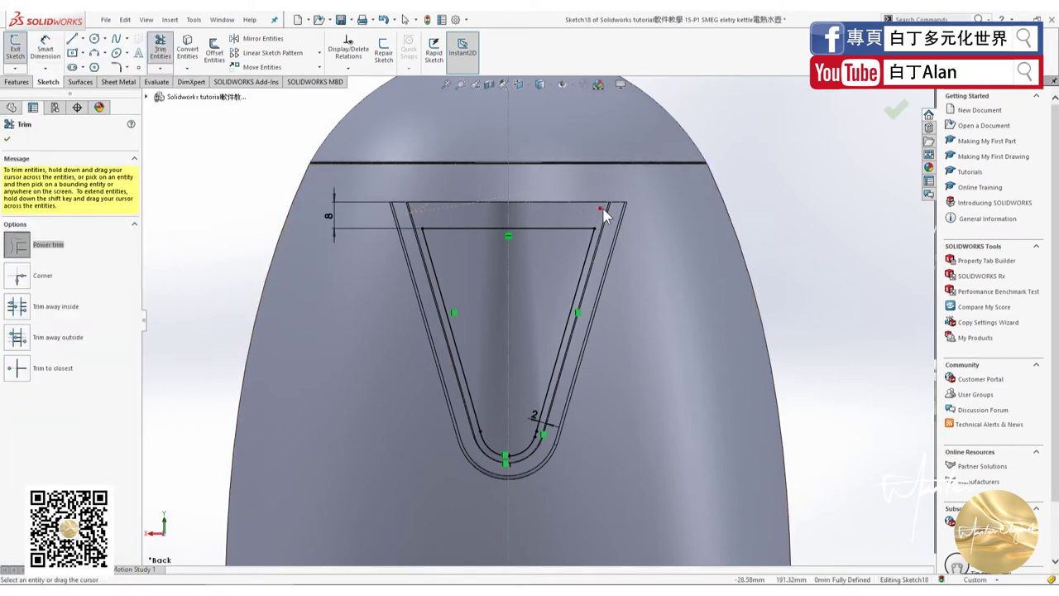
click(7, 138)
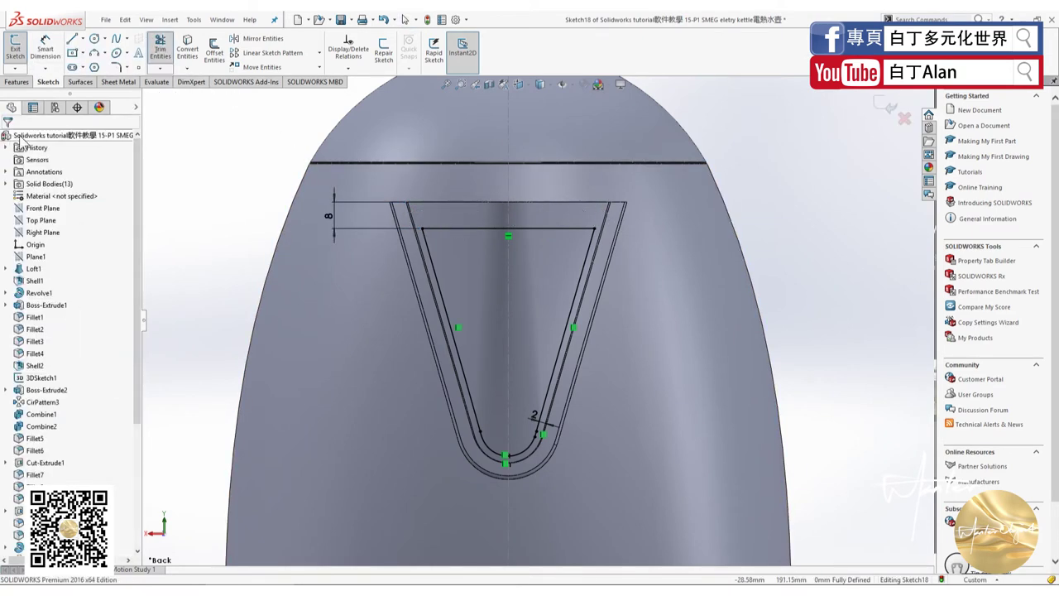
click(17, 81)
Extrude-cut the spout sketch Up To Surface at the kettle's outer face, direction reversed.
click(167, 47)
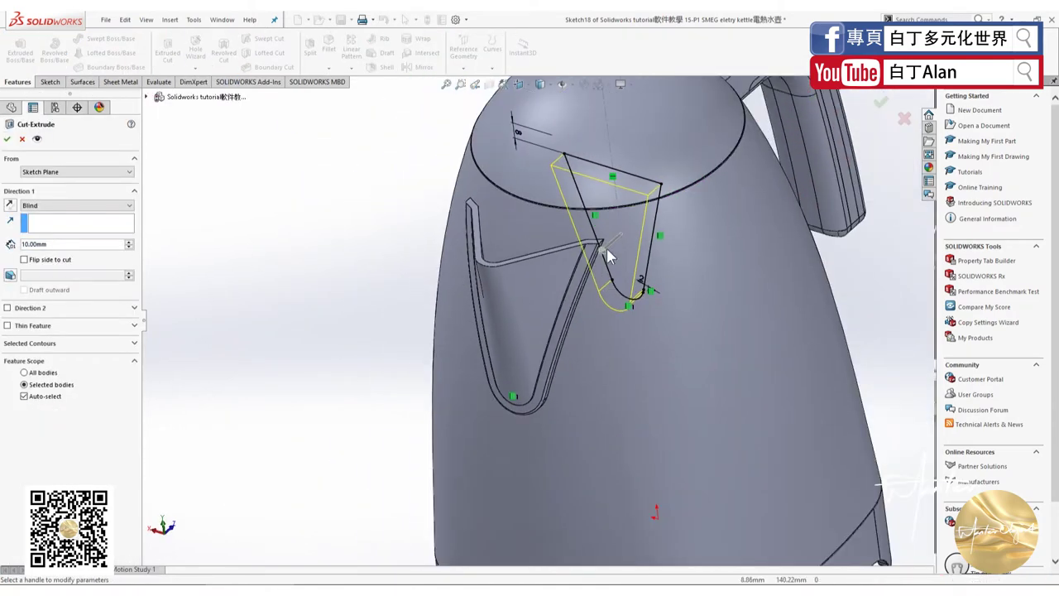
click(54, 205)
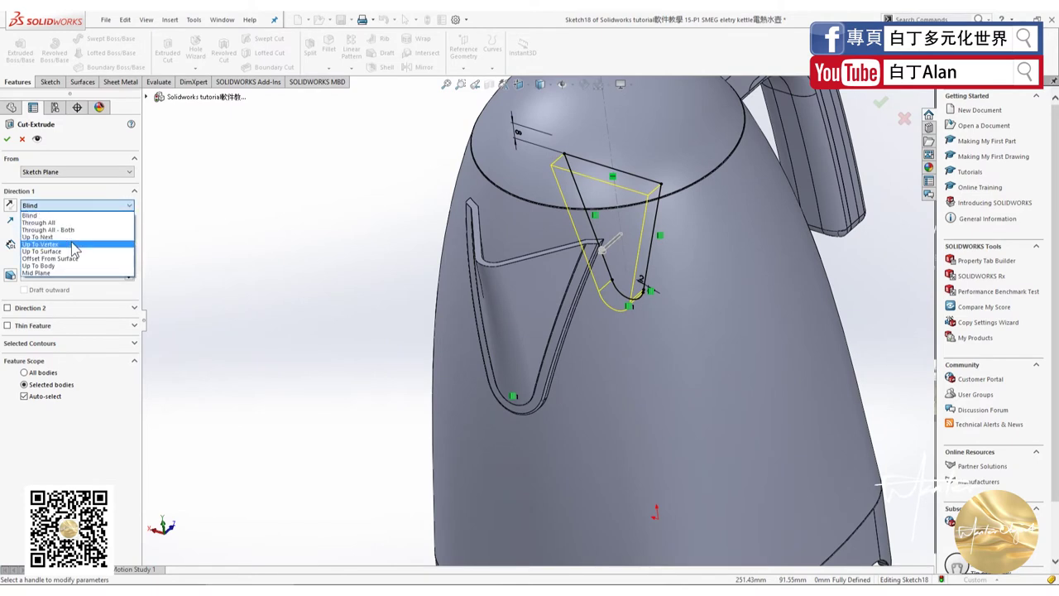
click(71, 252)
click(521, 231)
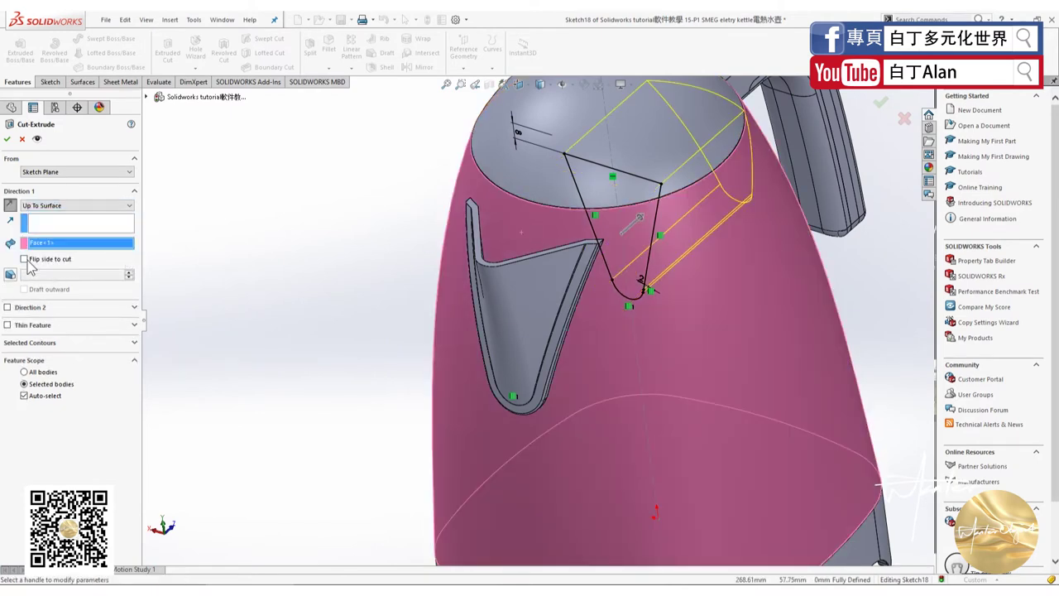
click(11, 205)
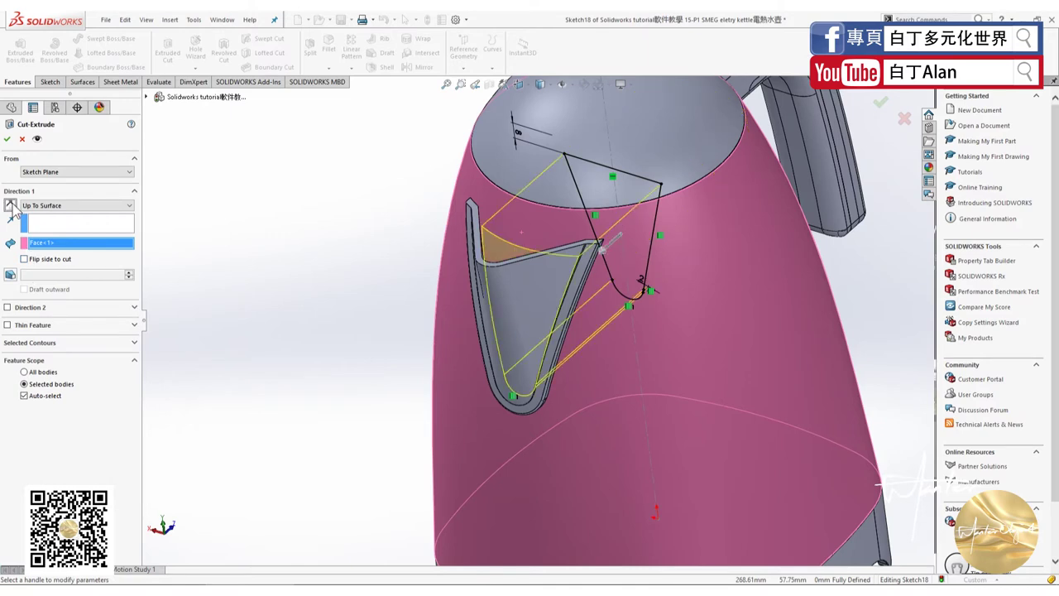
click(8, 138)
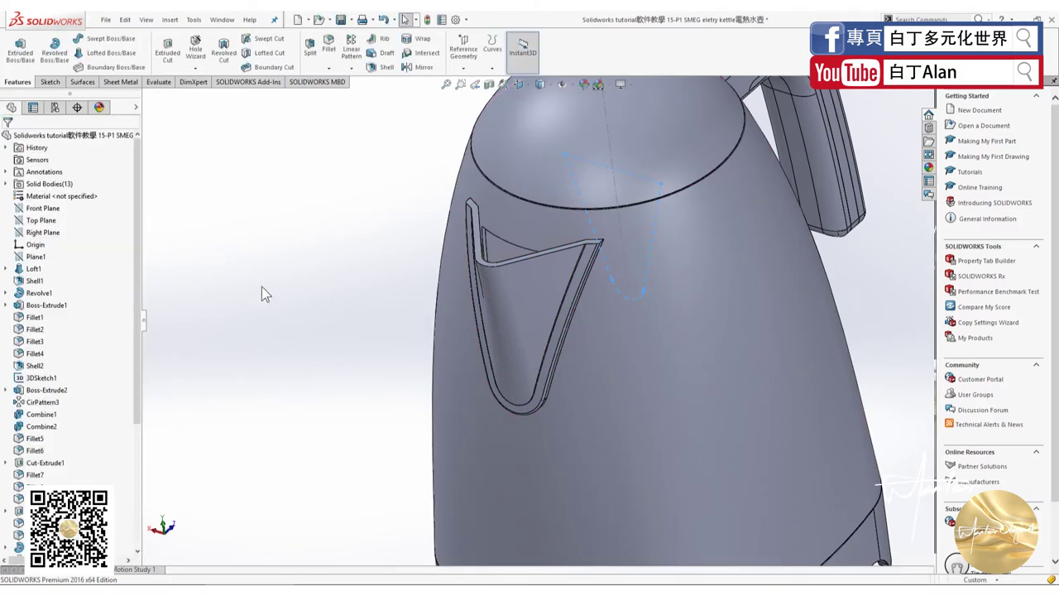
middle_drag(341, 310, 463, 314)
scroll(502, 314, down, 5)
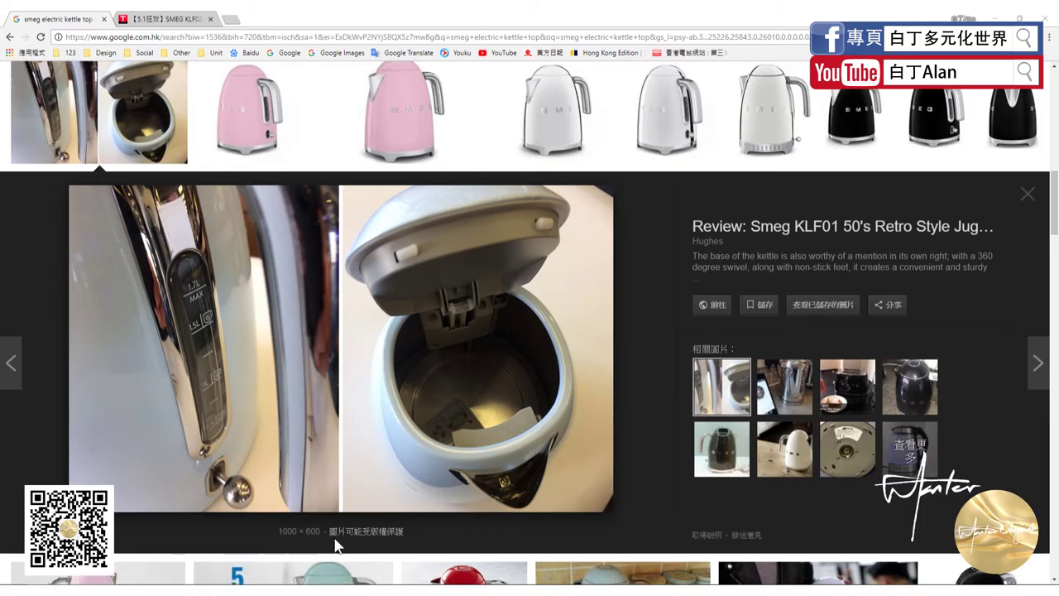
click(248, 590)
scroll(455, 296, up, 3)
scroll(455, 297, up, 2)
middle_drag(455, 297, 340, 205)
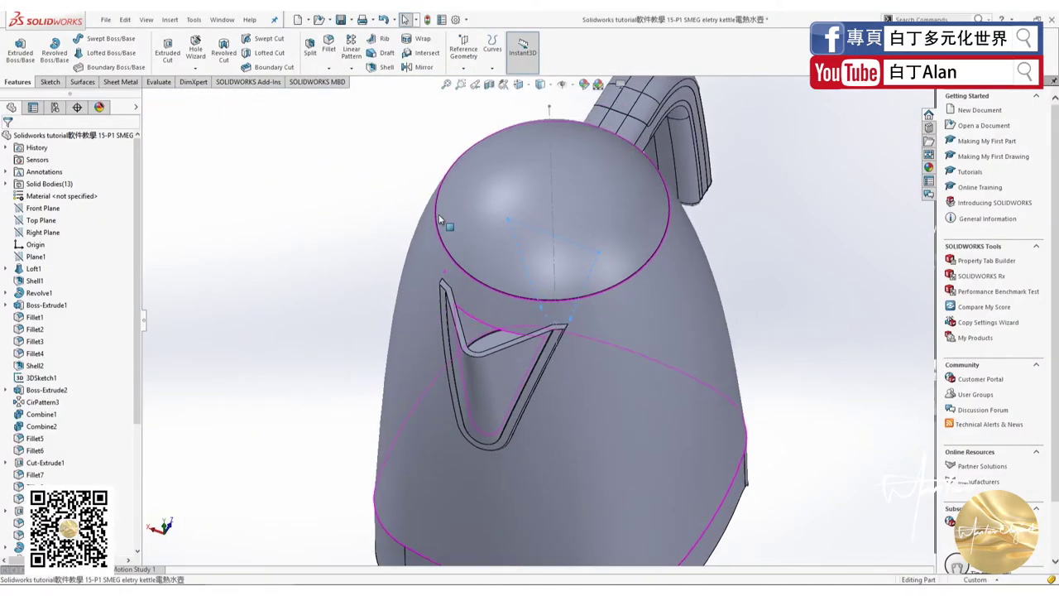
key(ctrl+7)
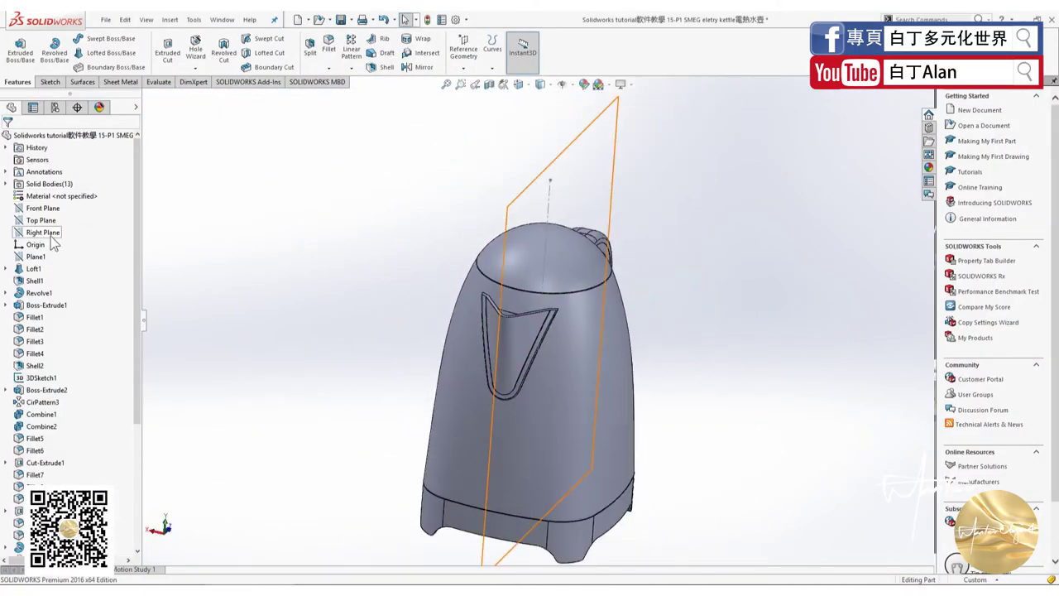
click(41, 220)
middle_drag(208, 272, 563, 322)
scroll(563, 322, down, 3)
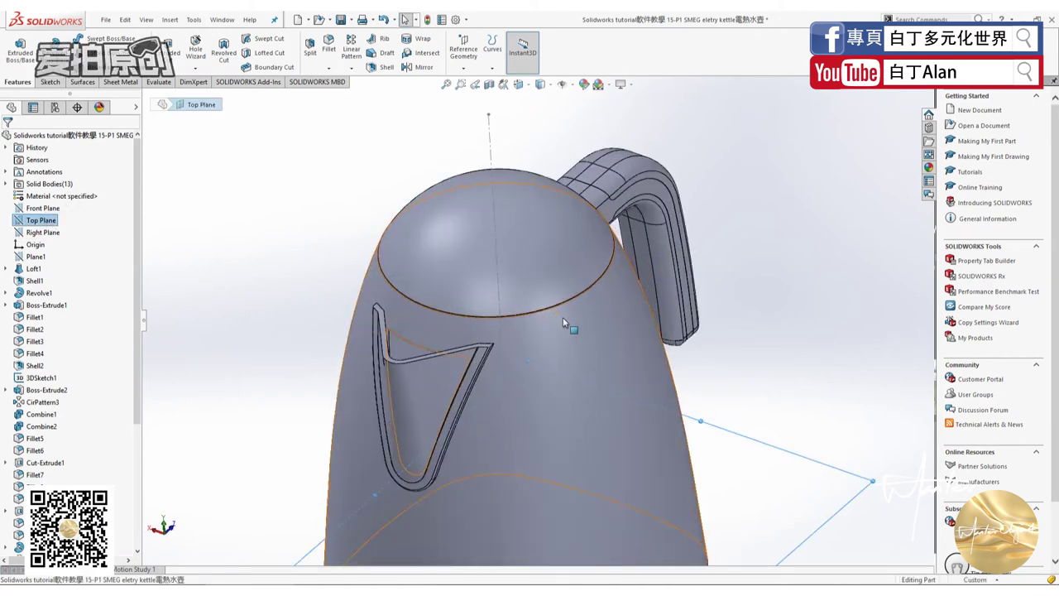
key(f)
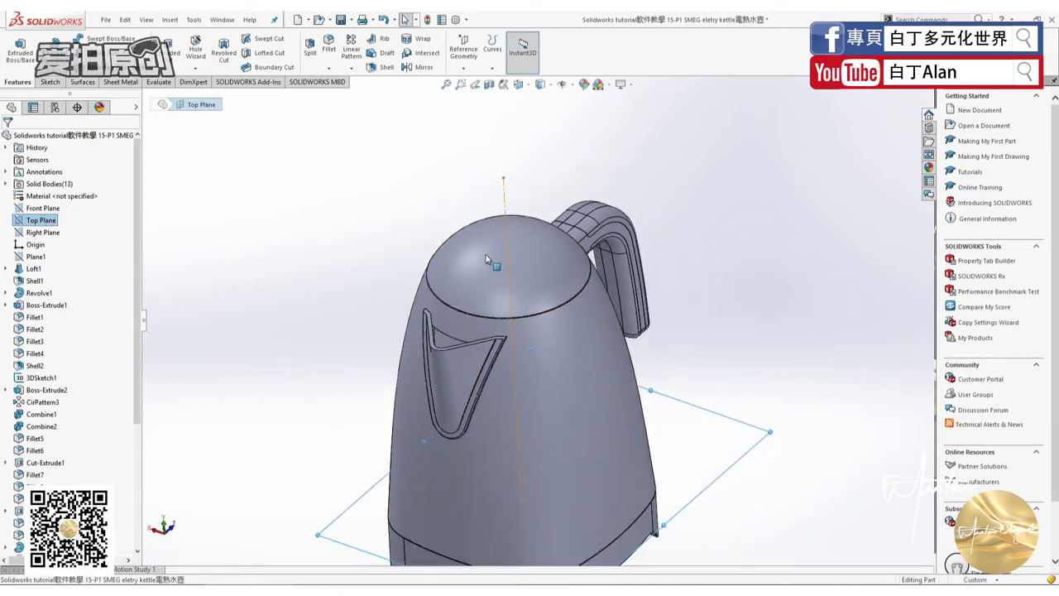
mouse_move(487, 259)
middle_down()
mouse_move(612, 389)
mouse_move(393, 276)
middle_up()
scroll(392, 276, down, 5)
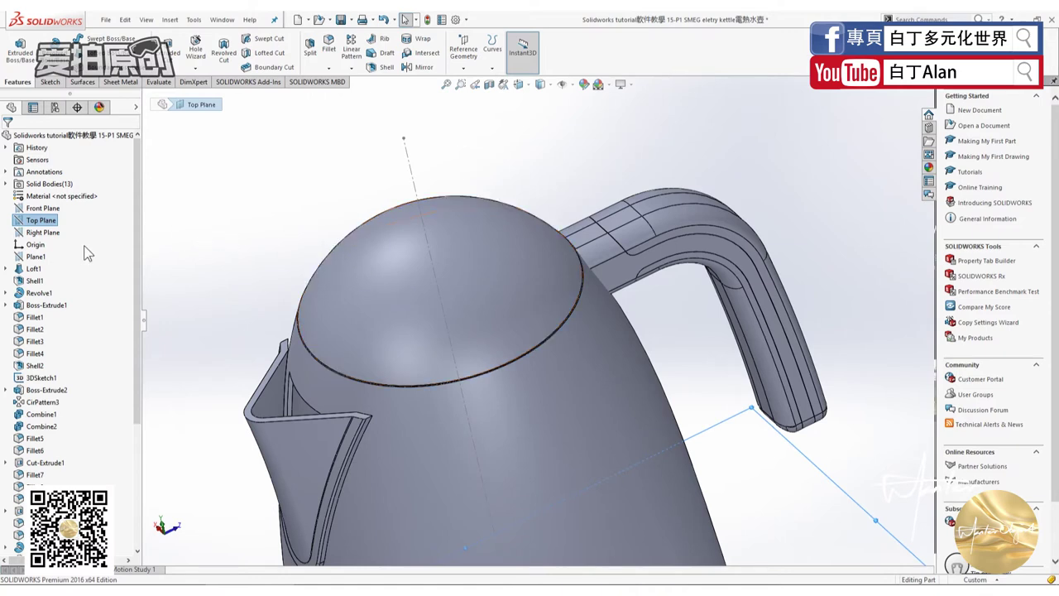
key(f)
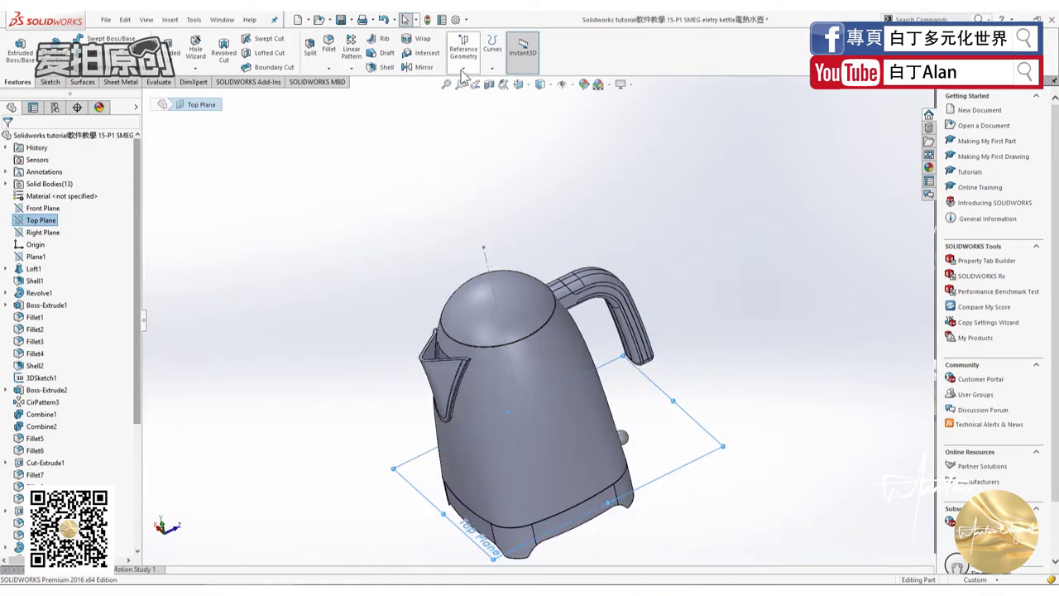
click(464, 69)
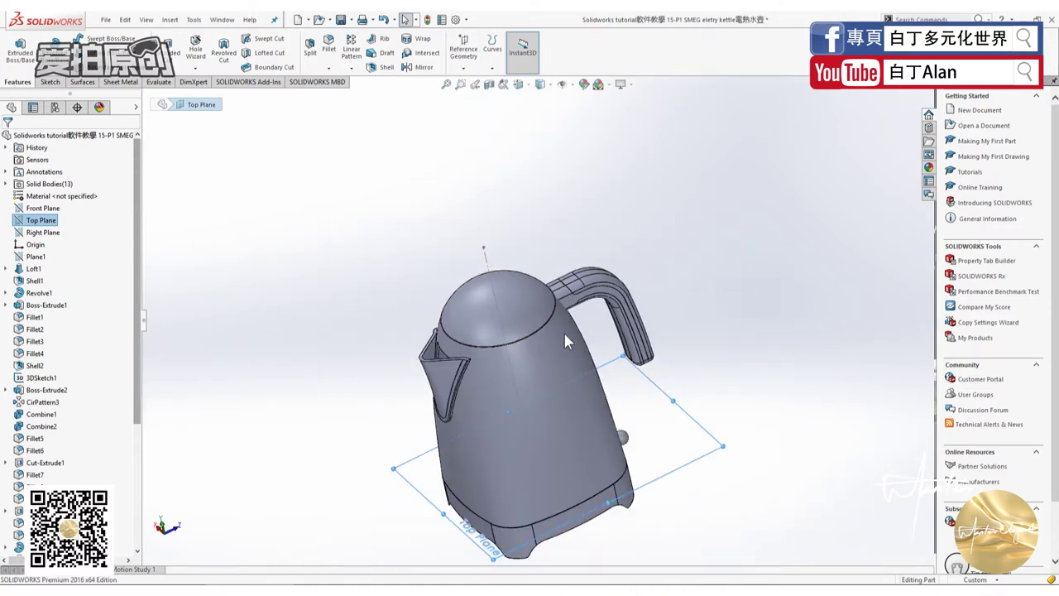
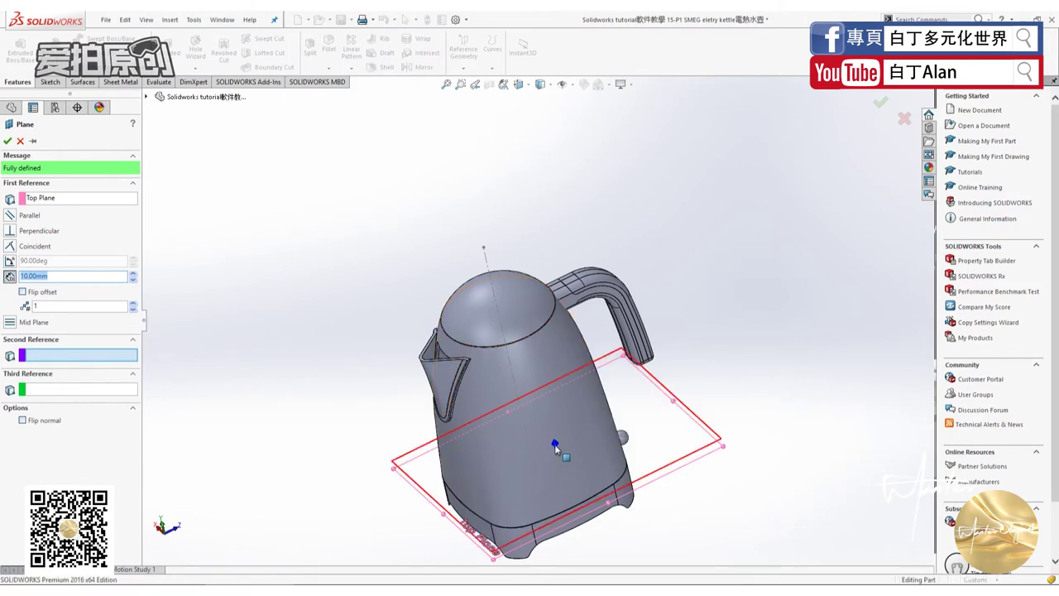
Cancel the invalid plane and start a new reference plane based on the Top Plane.
click(554, 353)
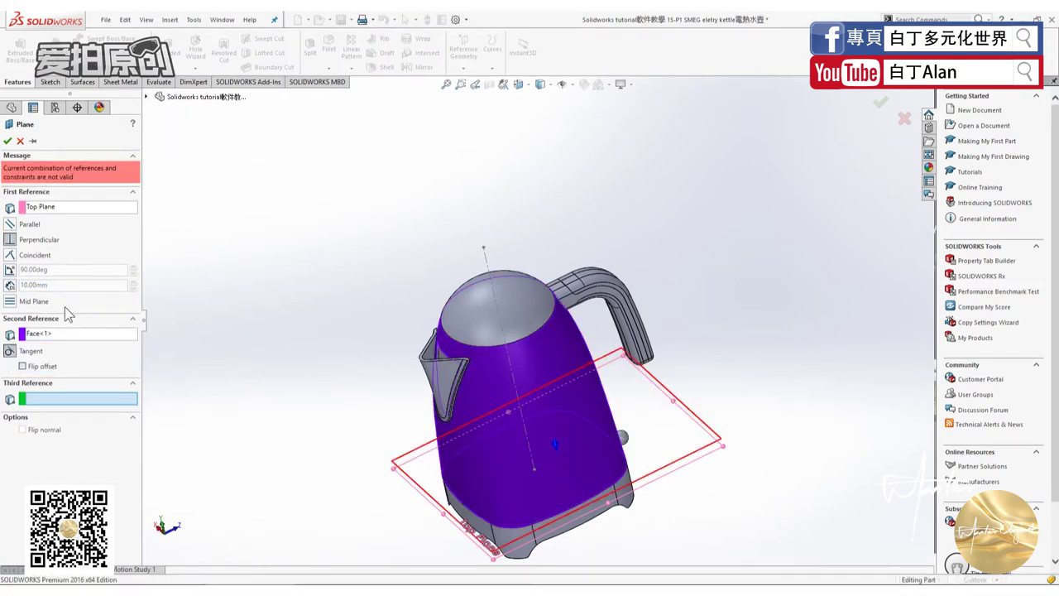
click(50, 206)
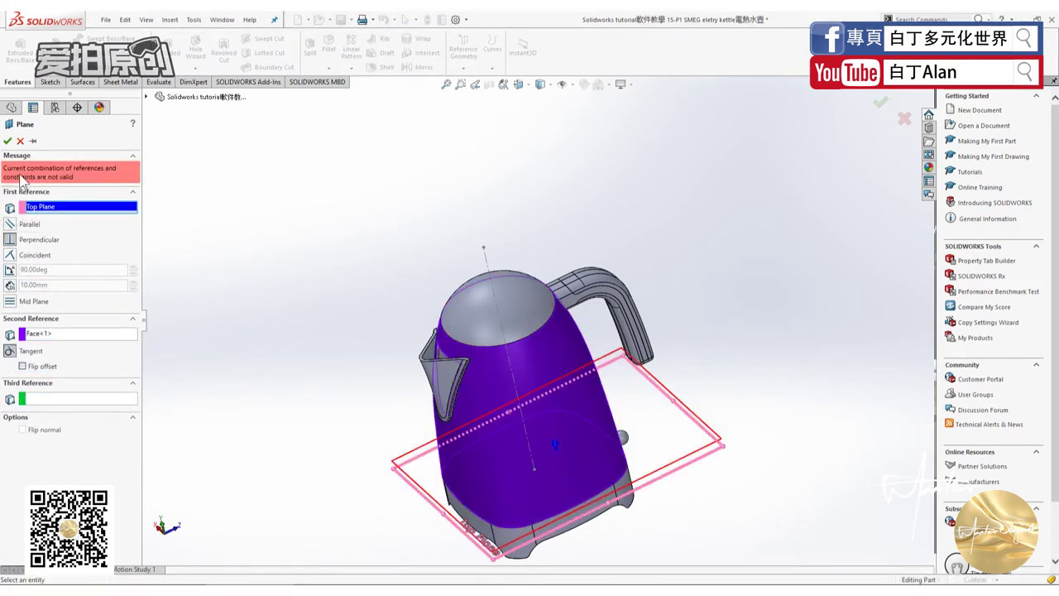
click(21, 141)
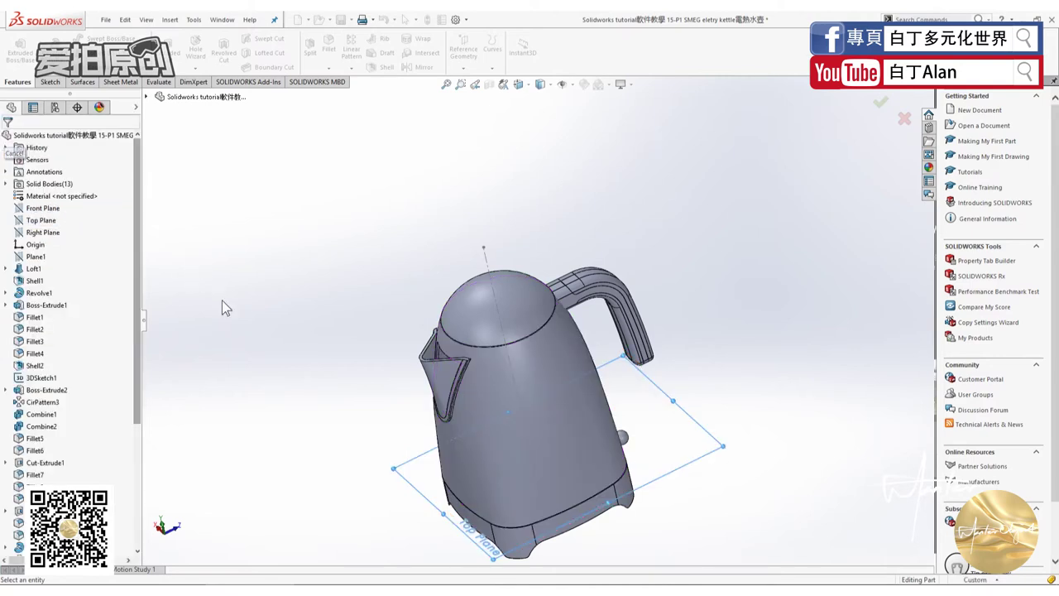
click(467, 75)
click(476, 87)
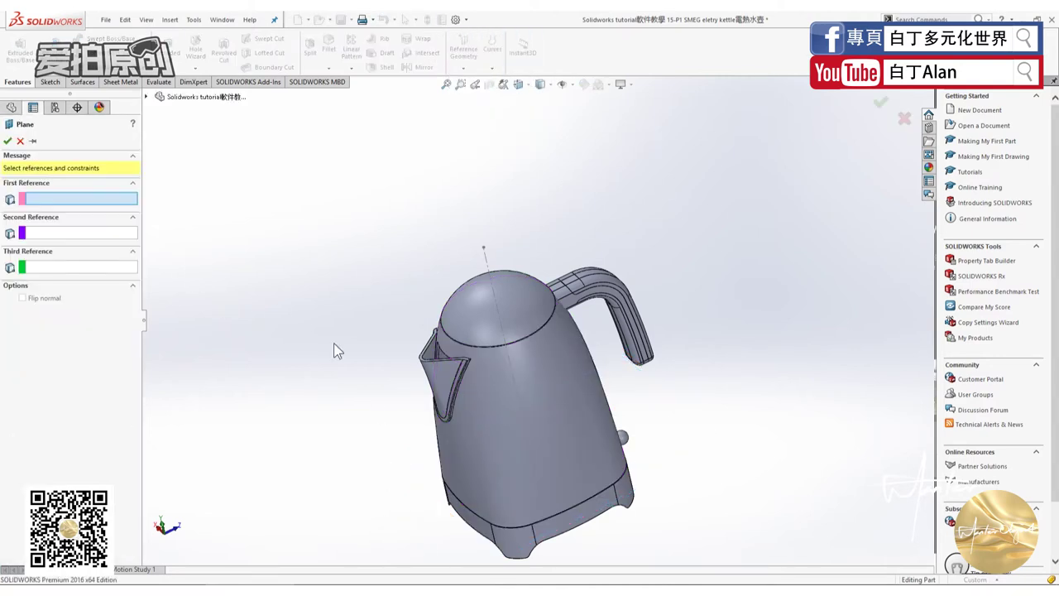
click(146, 97)
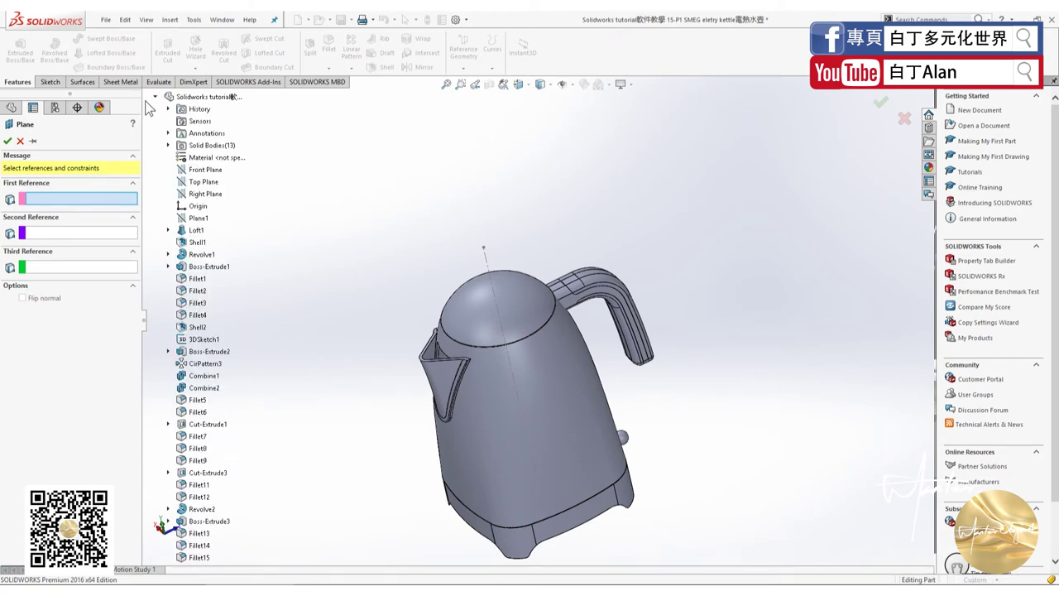
click(204, 181)
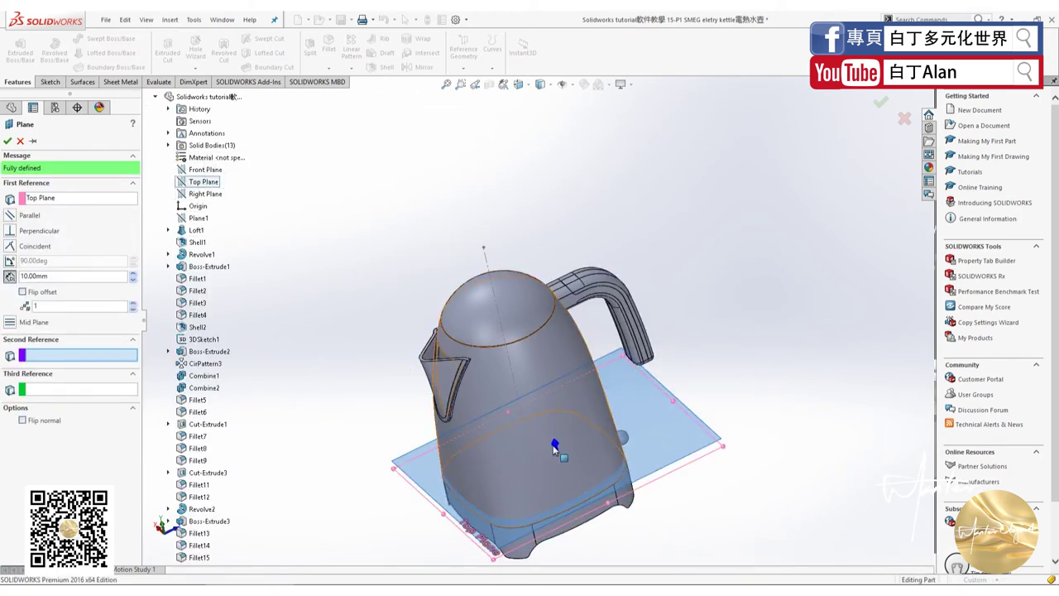
Offset the new plane 300 mm above the Top Plane and start a sketch on it.
click(553, 443)
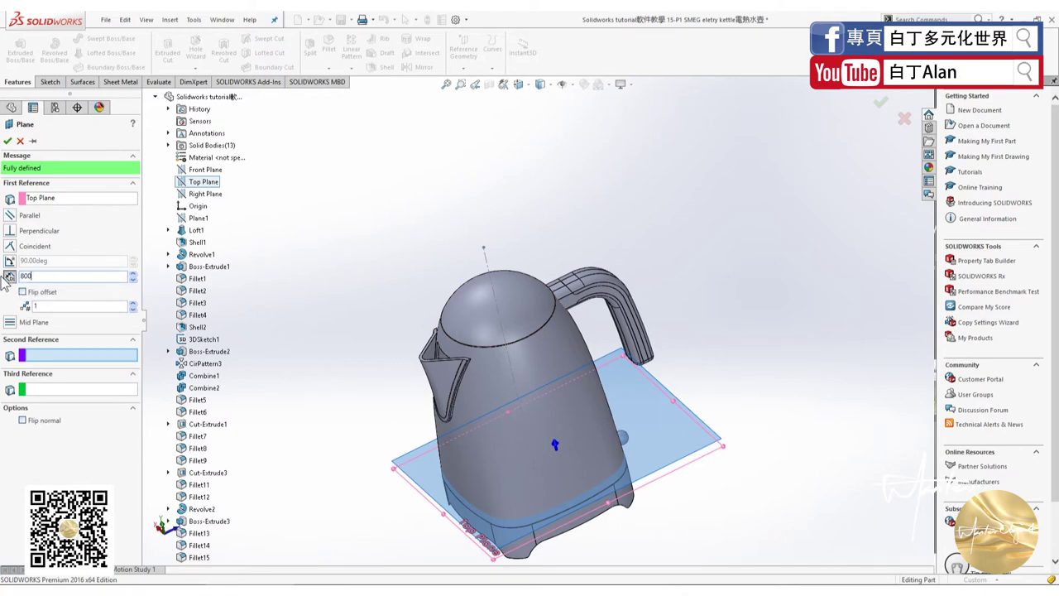
key(Return)
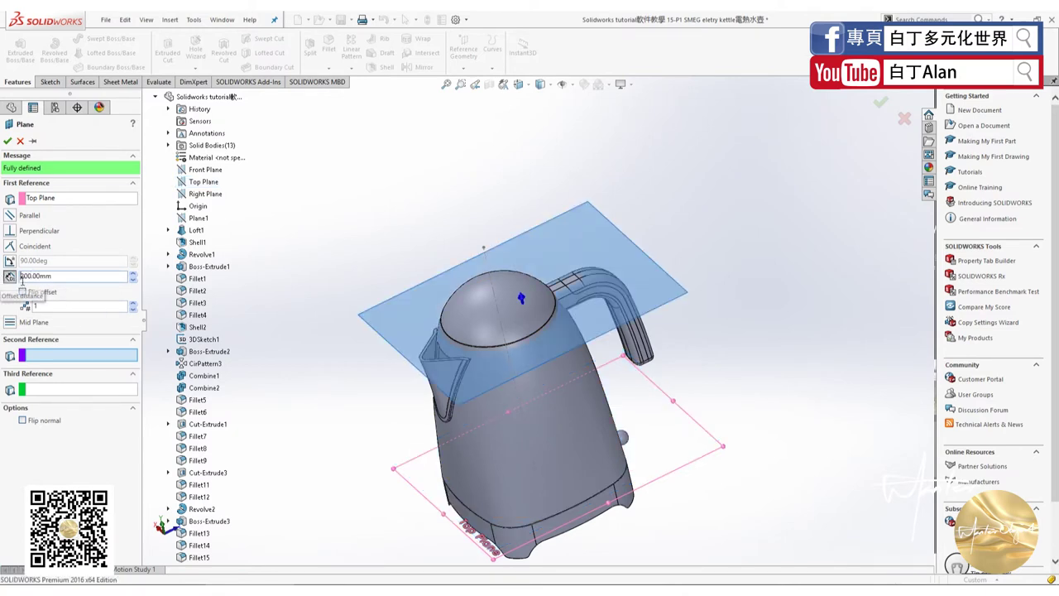
drag(53, 275, 4, 281)
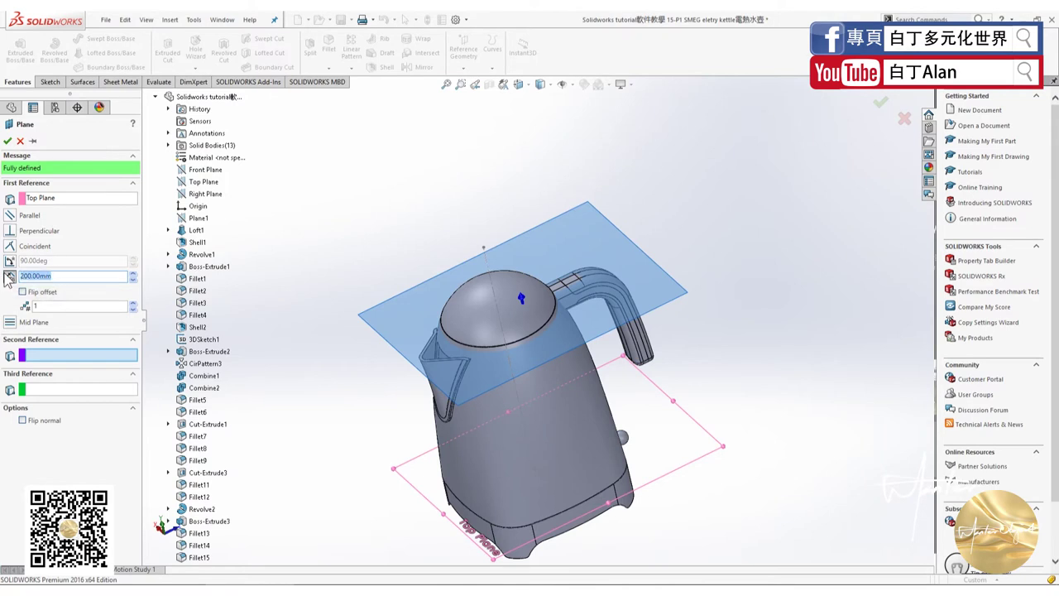
text(30)
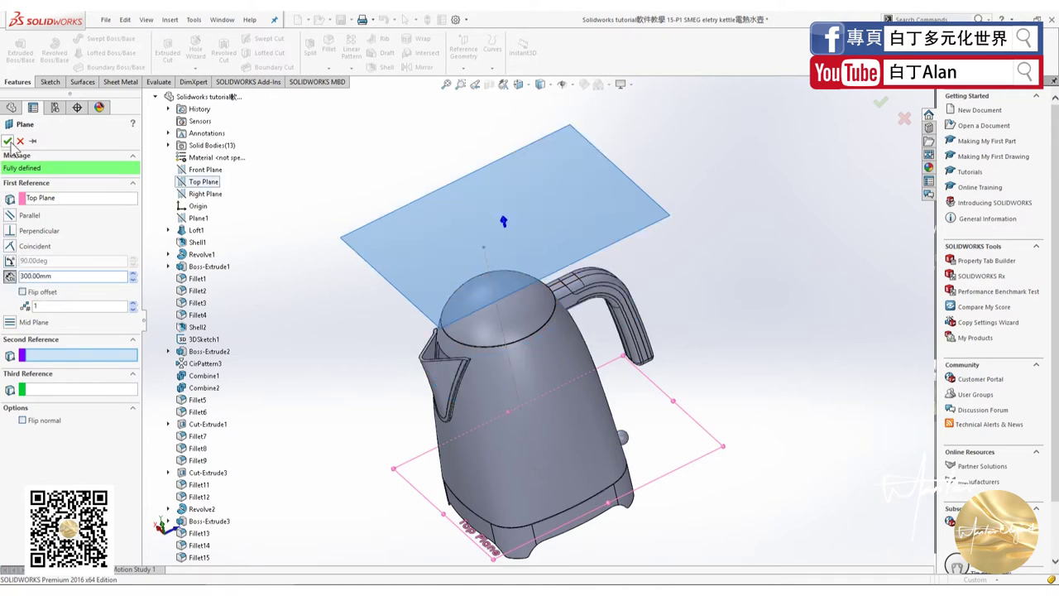
click(8, 142)
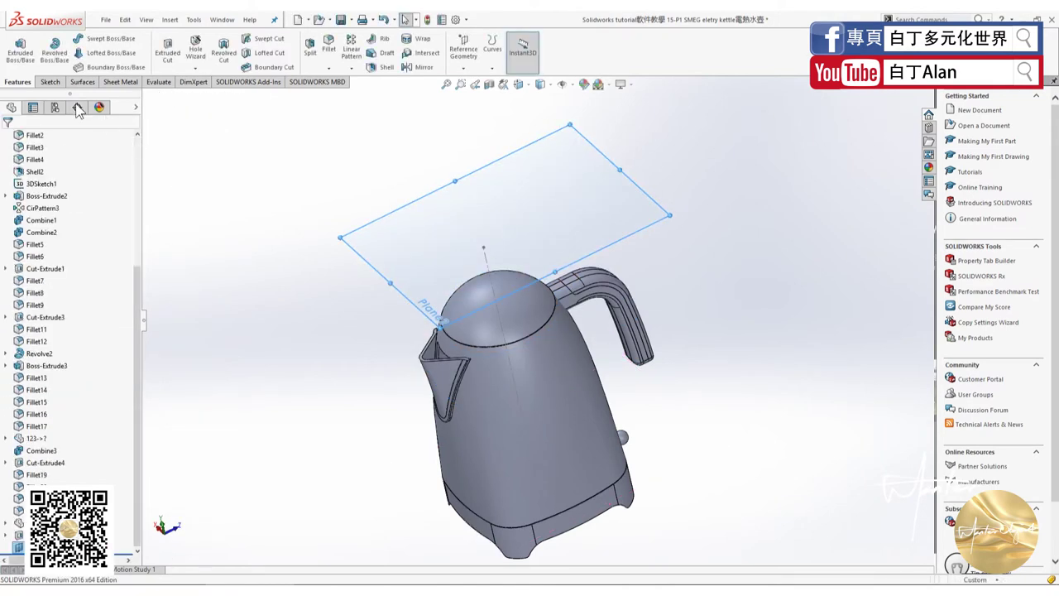
click(45, 82)
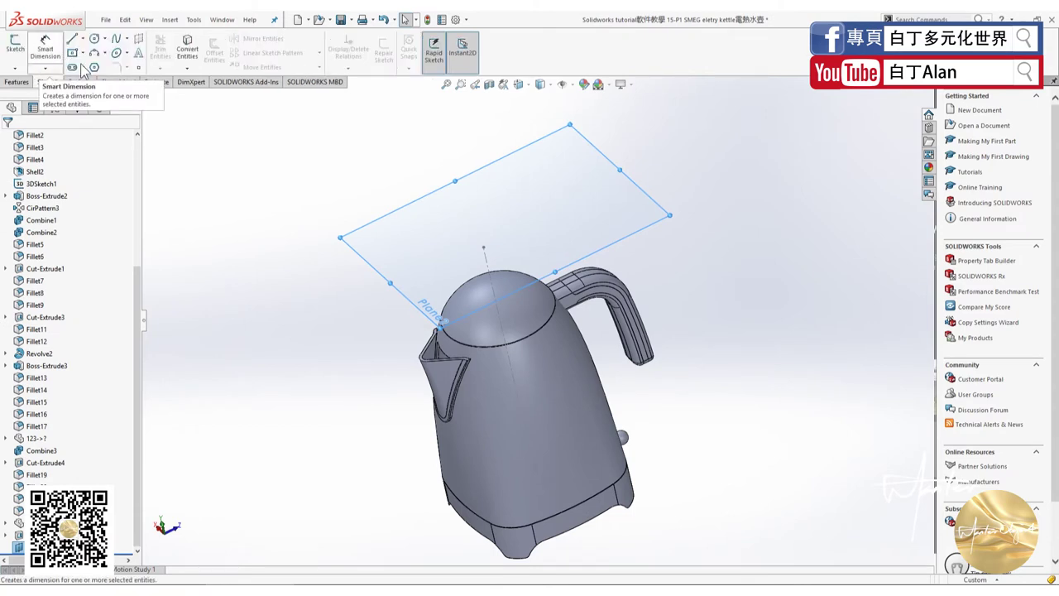
click(21, 50)
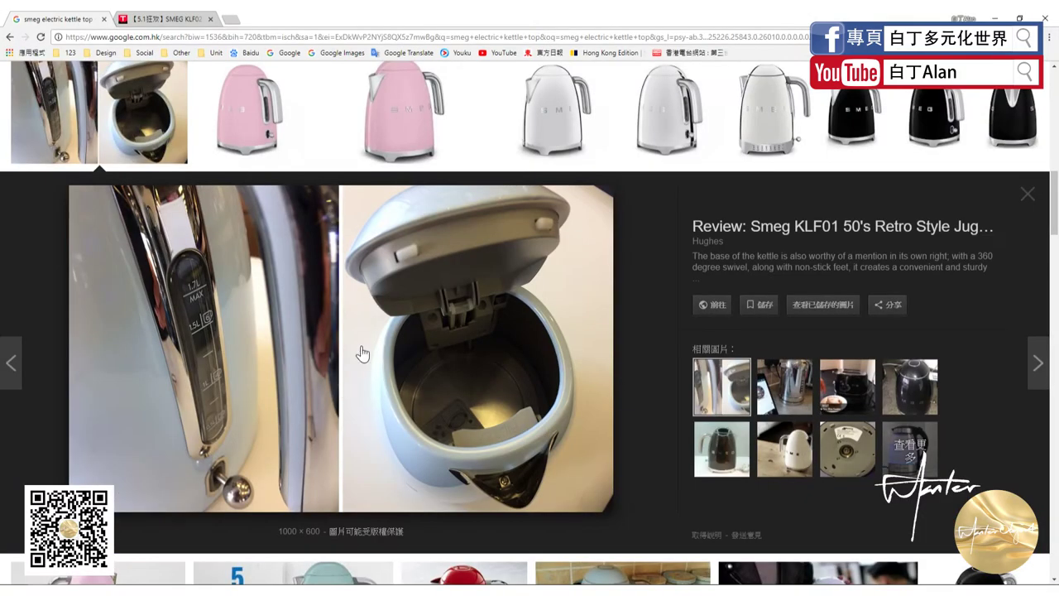
Preview the cream SMEG kettle and blue kettle photos, then return to SOLIDWORKS.
scroll(421, 333, up, 3)
click(486, 179)
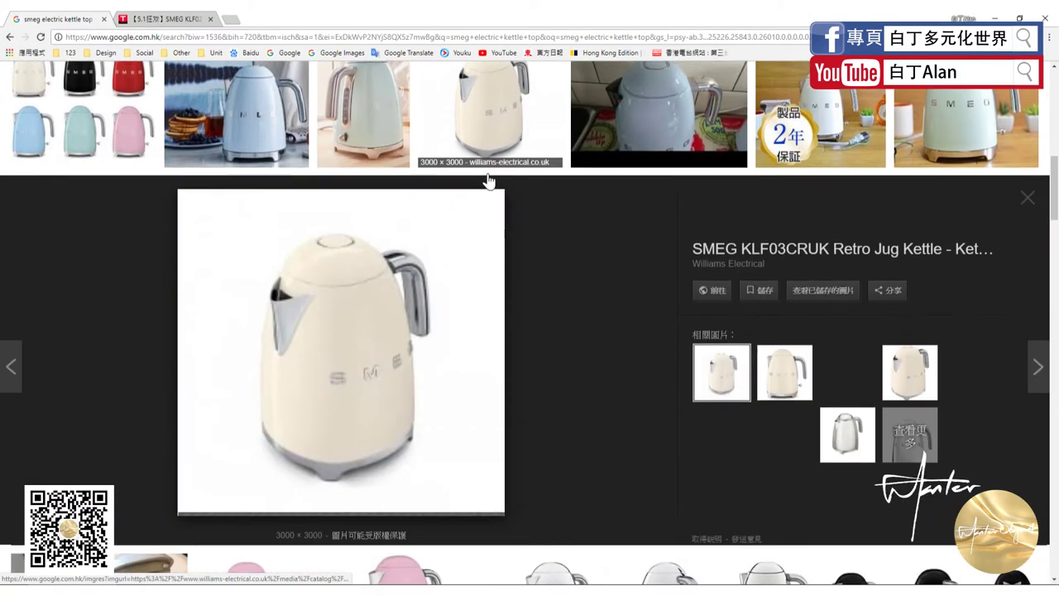
click(592, 166)
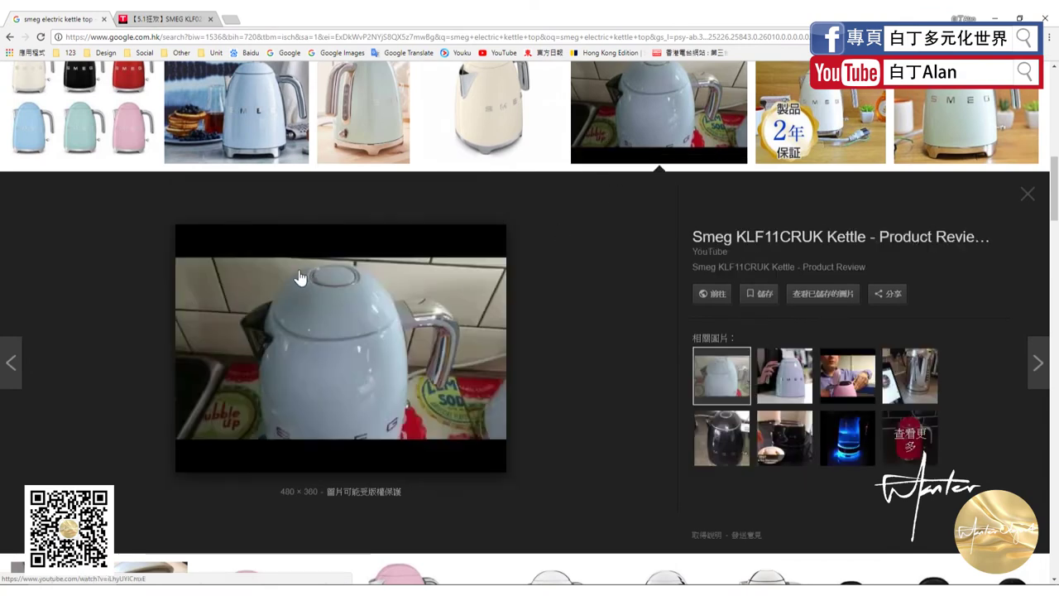
key(alt+Tab)
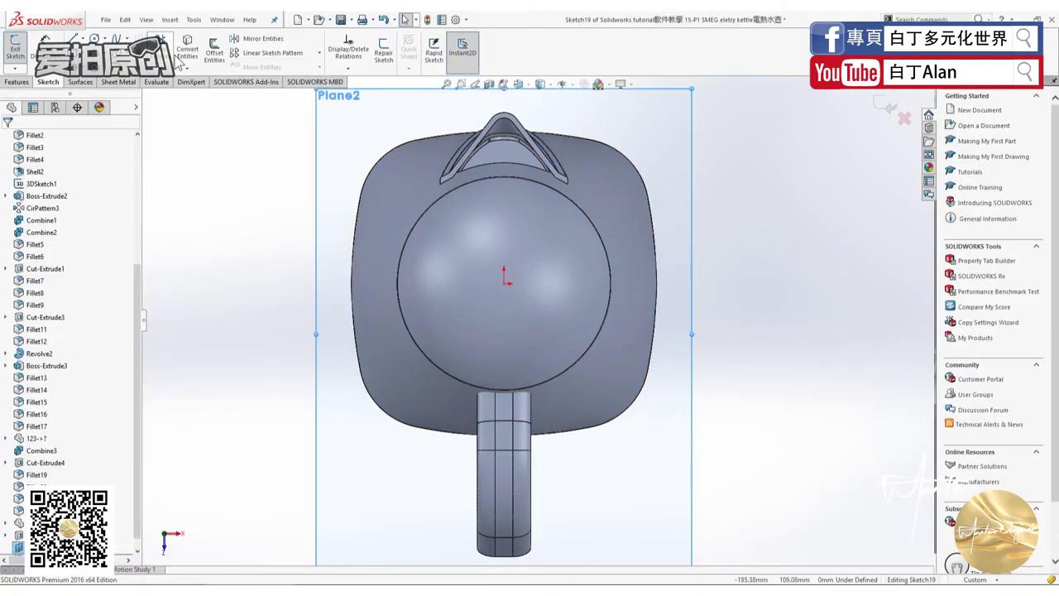
click(214, 50)
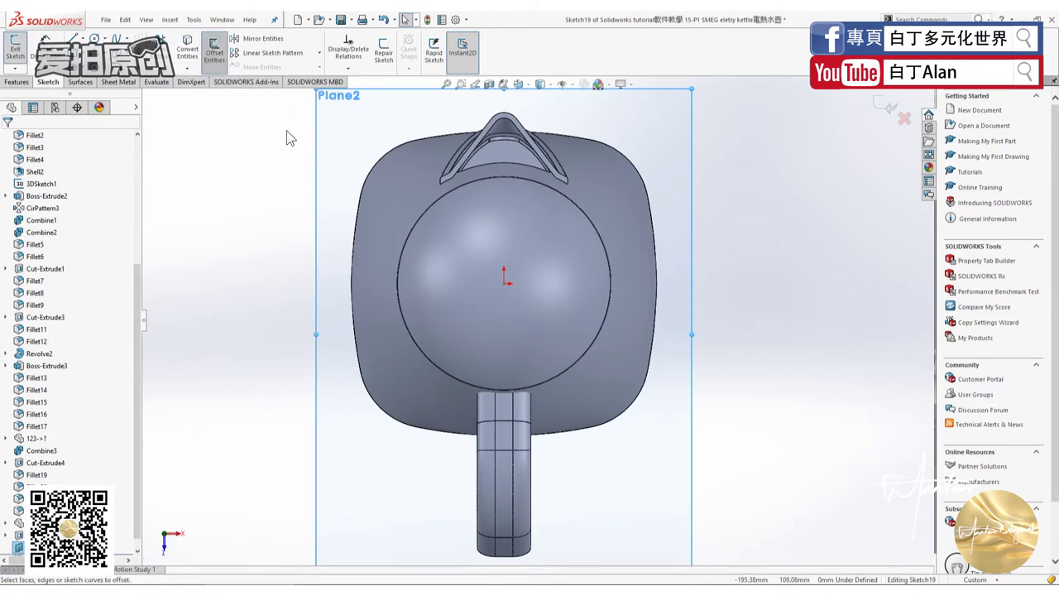
click(353, 237)
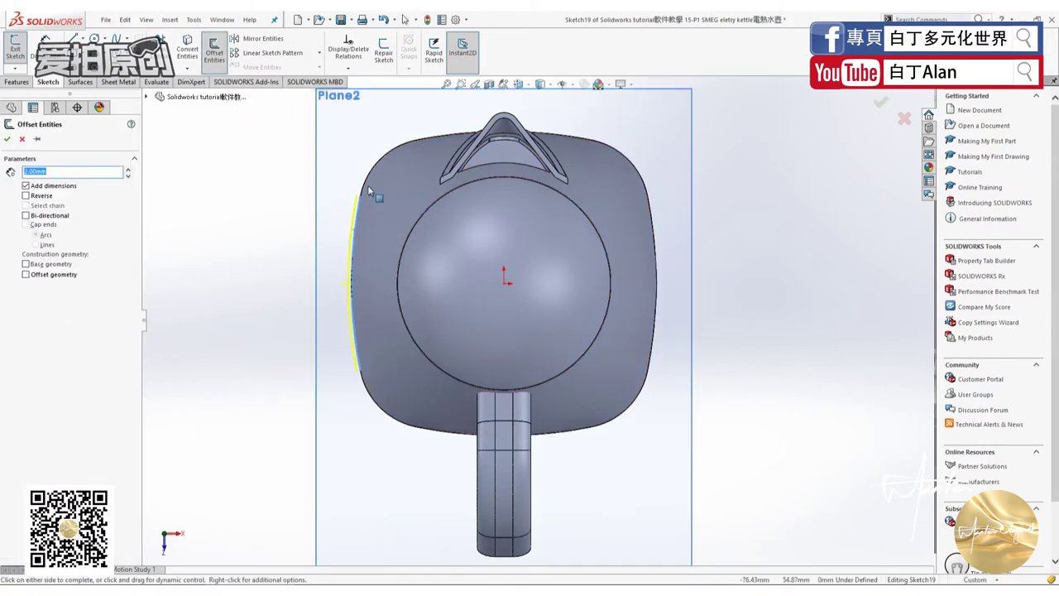
click(366, 177)
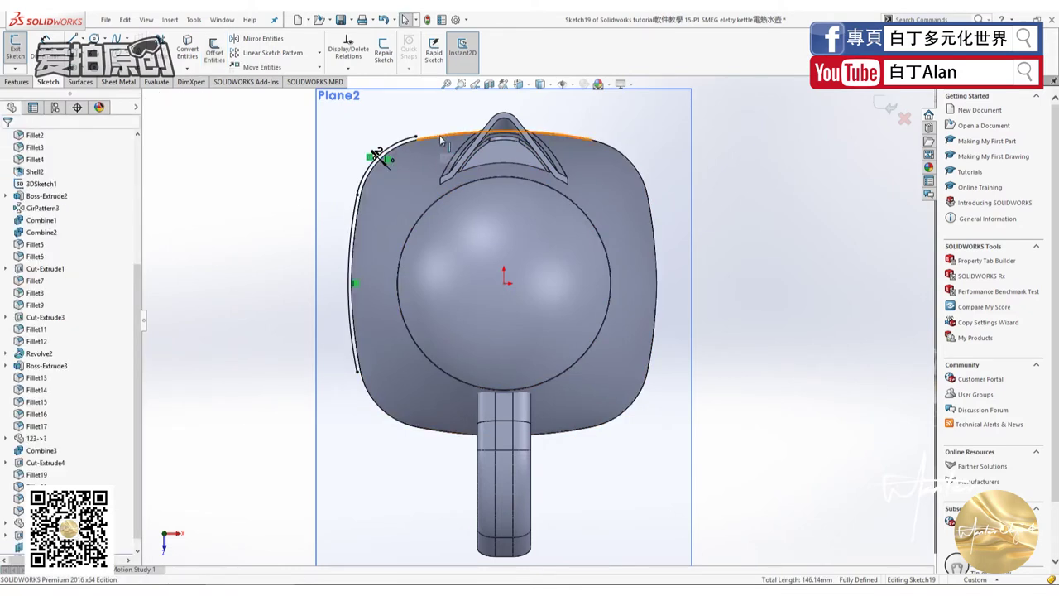
key(ctrl+z)
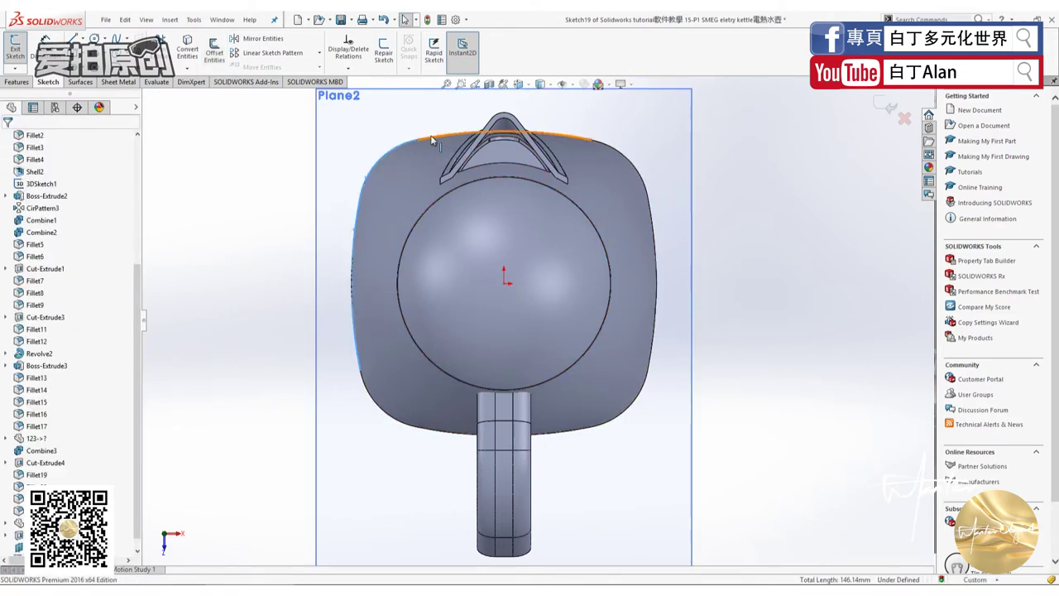
click(431, 141)
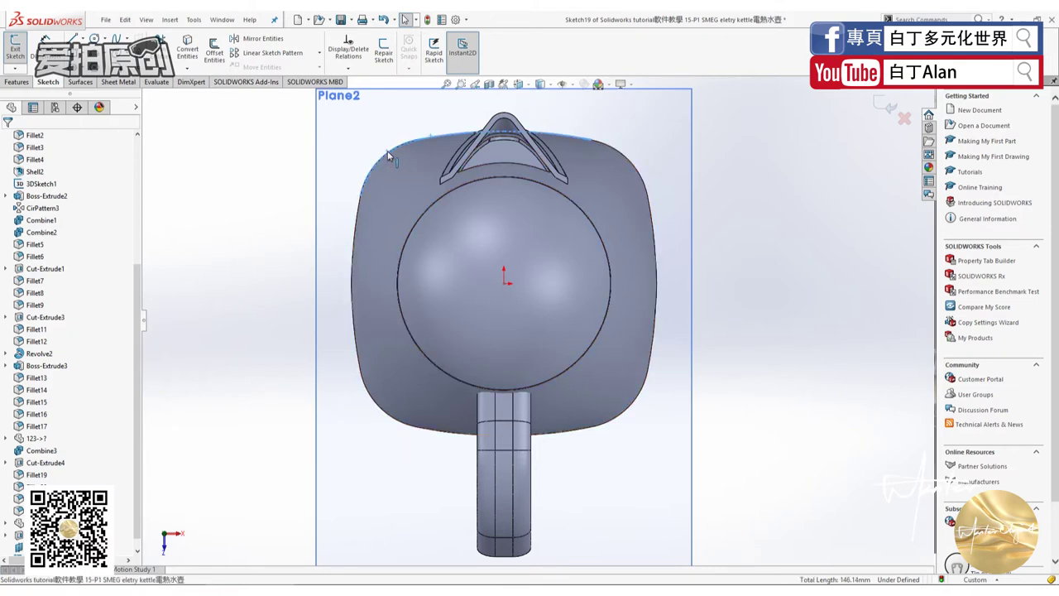
ctrl+click(355, 235)
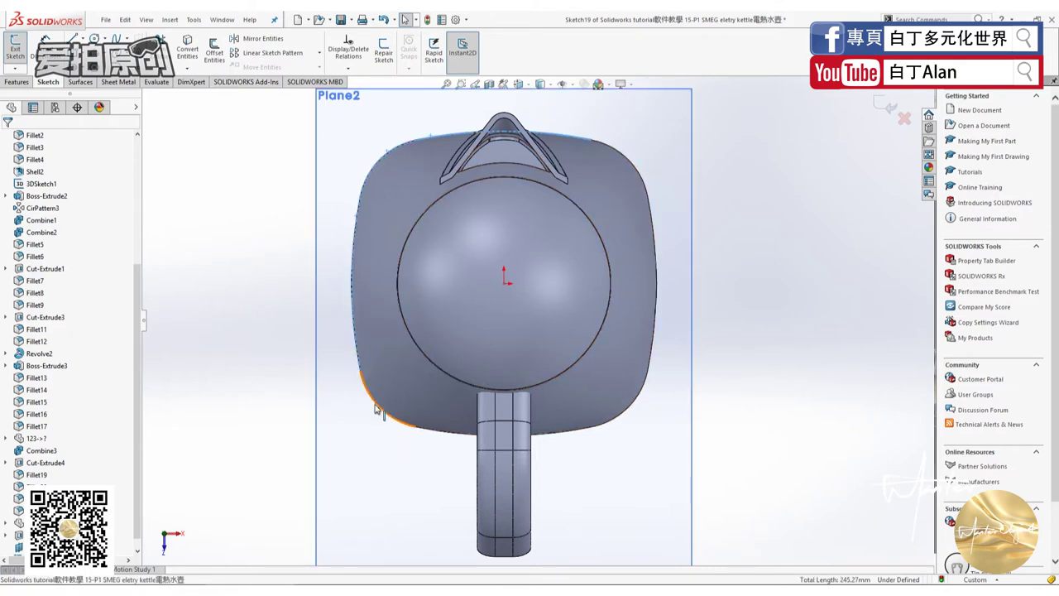
ctrl+click(377, 408)
ctrl+click(431, 436)
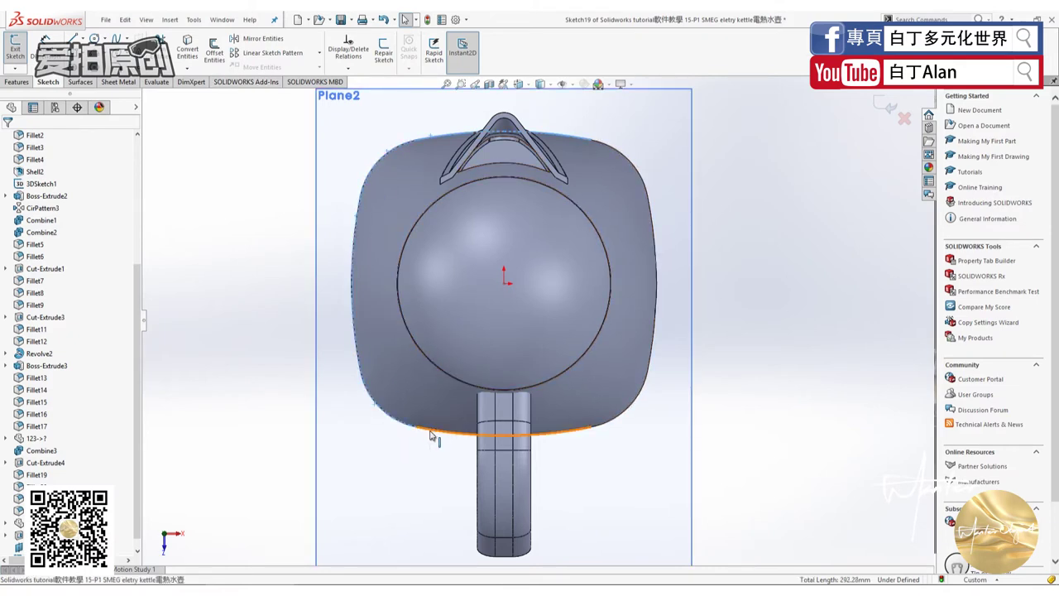
ctrl+click(627, 417)
ctrl+click(656, 337)
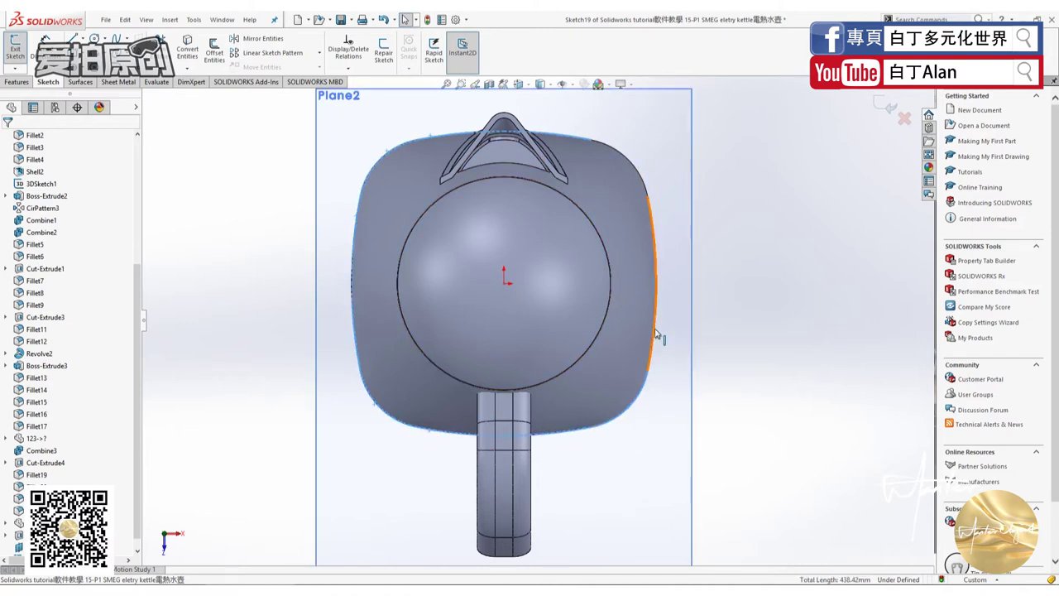
click(637, 173)
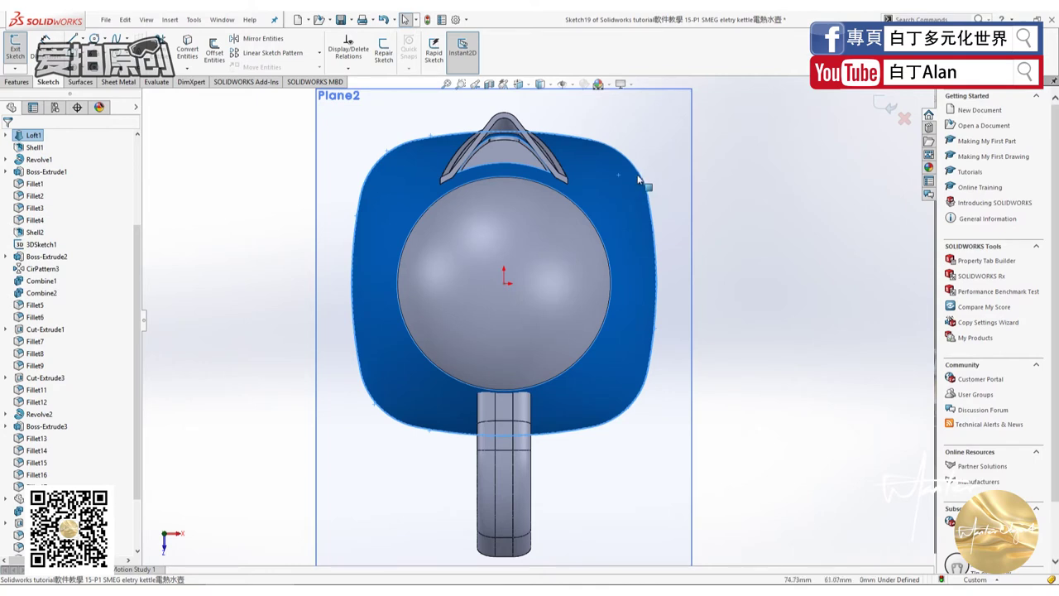
key(Escape)
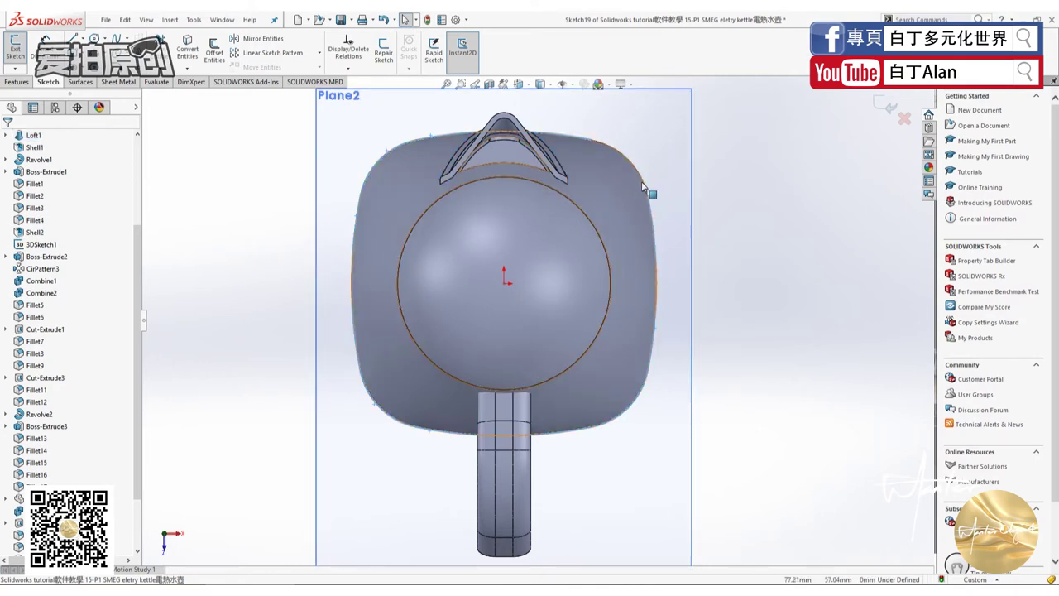
click(646, 192)
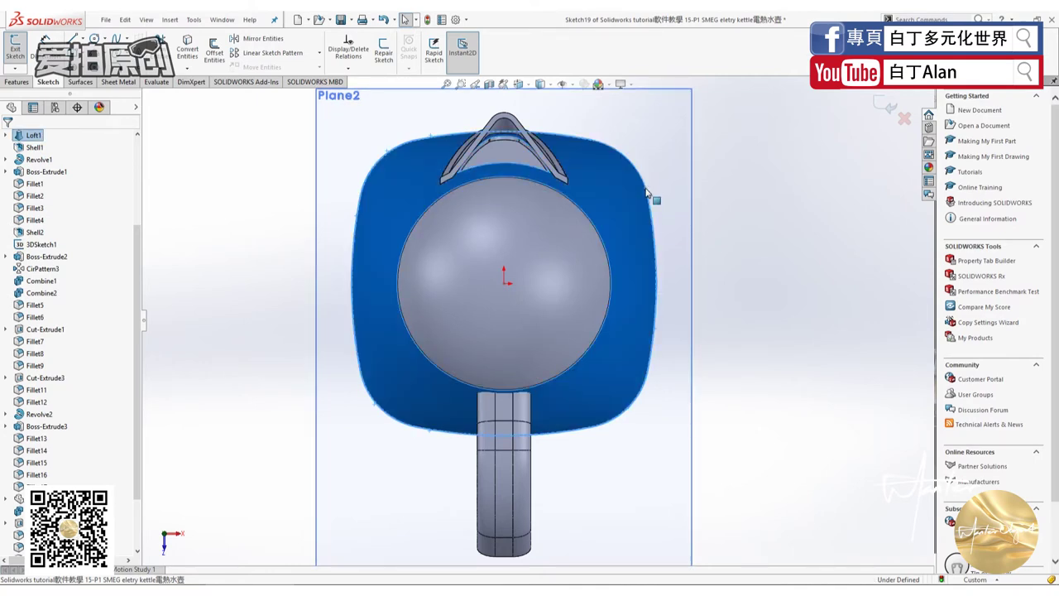
click(190, 182)
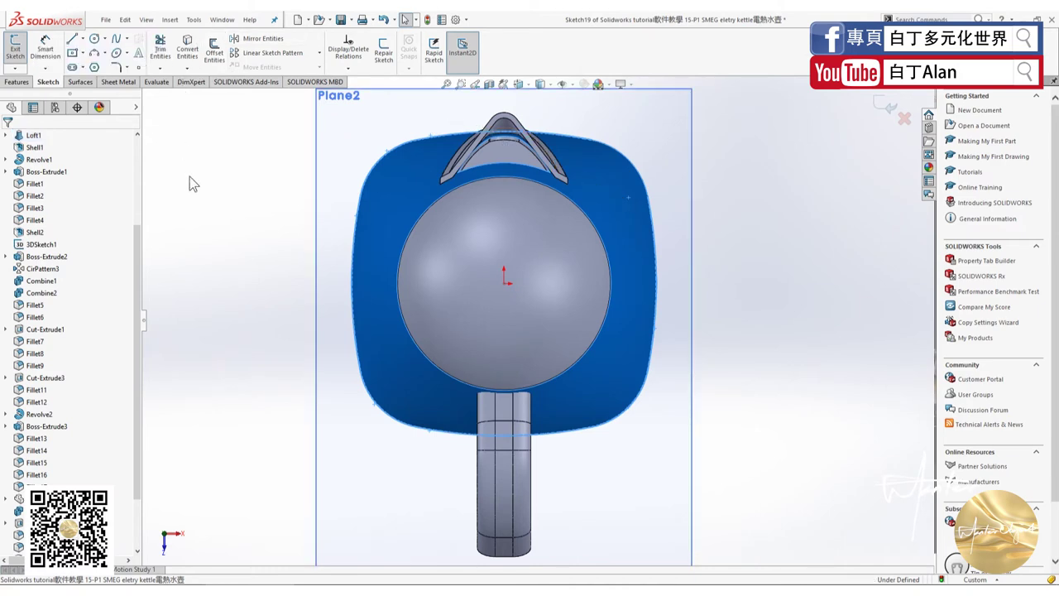
Select the outline's top edge, top-left arc and left edge for a reversed inward offset.
click(214, 54)
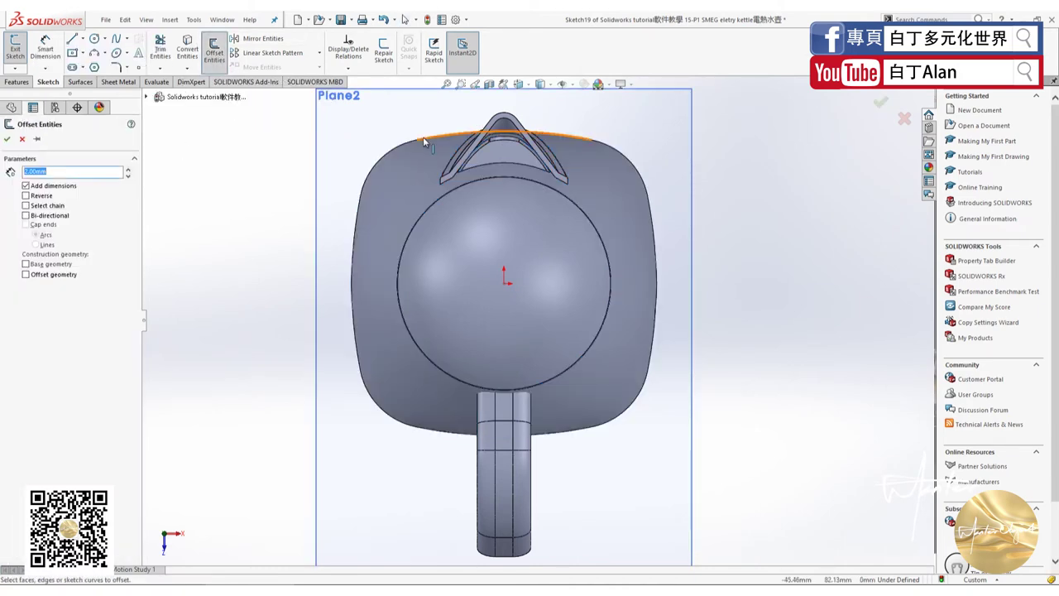
click(422, 136)
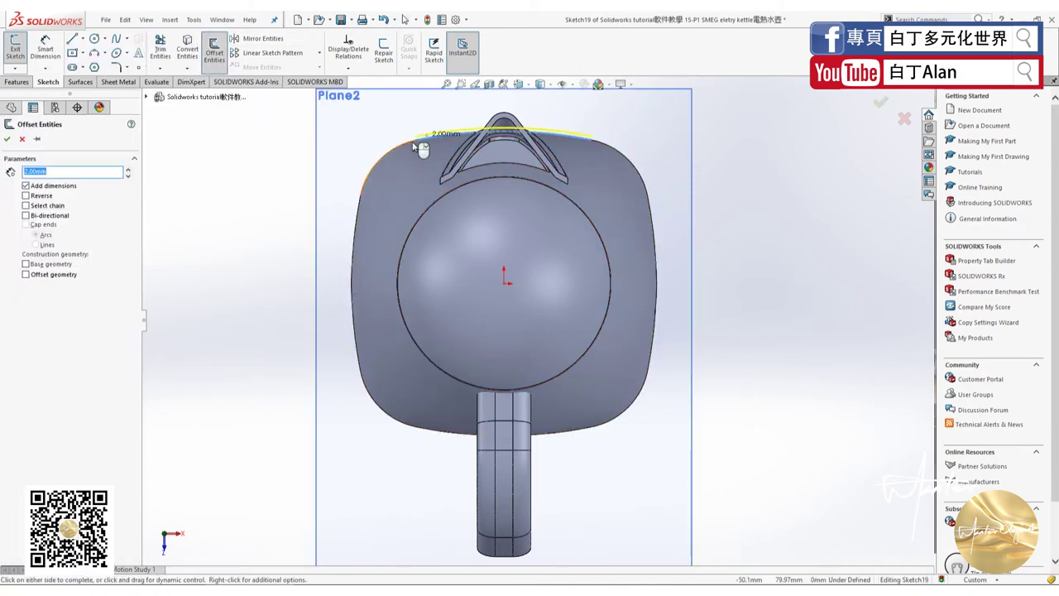
click(405, 149)
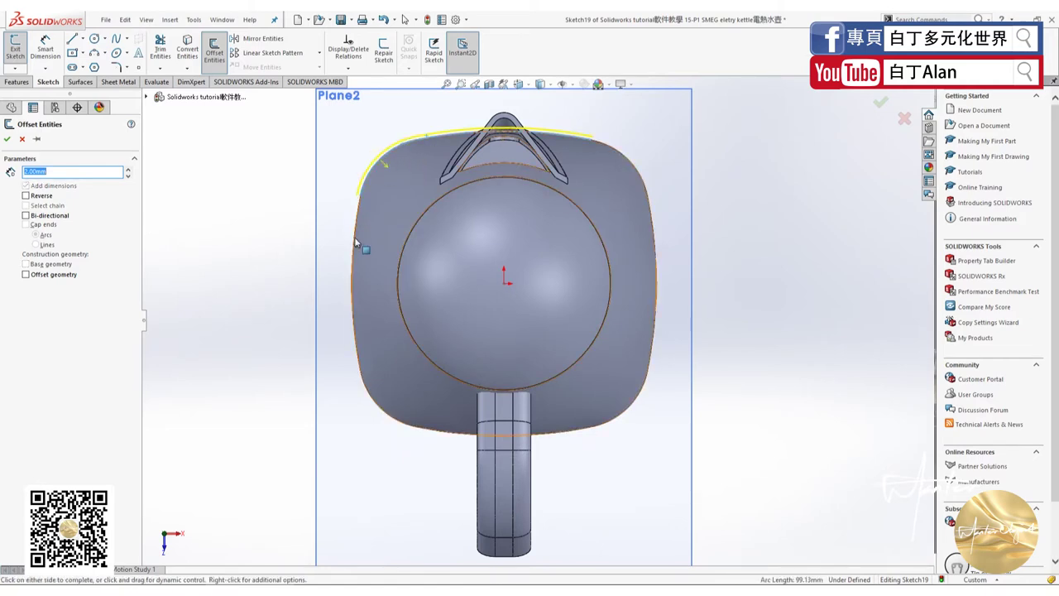
click(354, 239)
click(25, 195)
text(10)
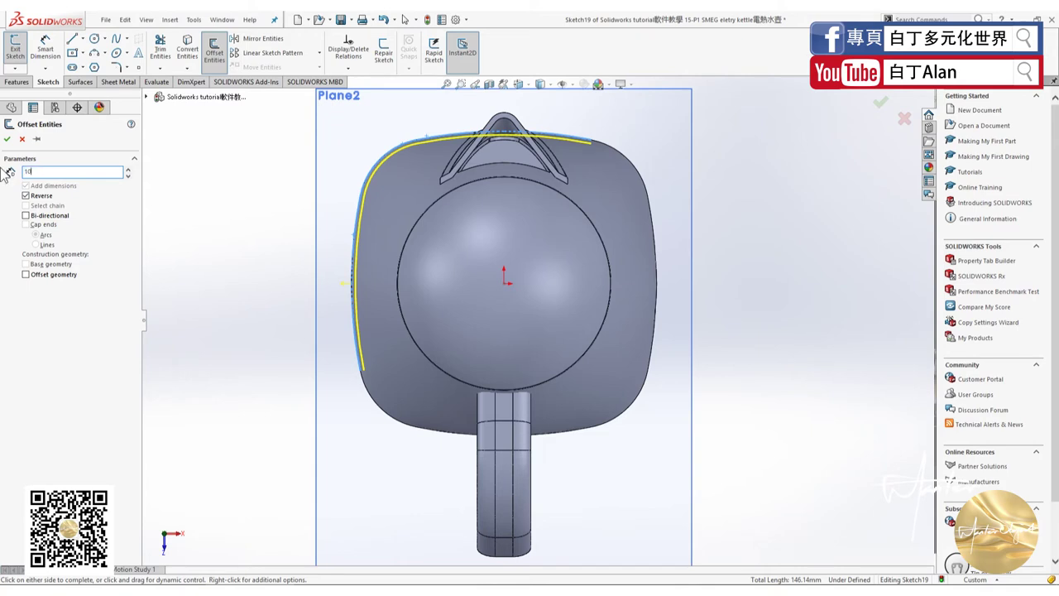
key(Return)
text(0)
key(Return)
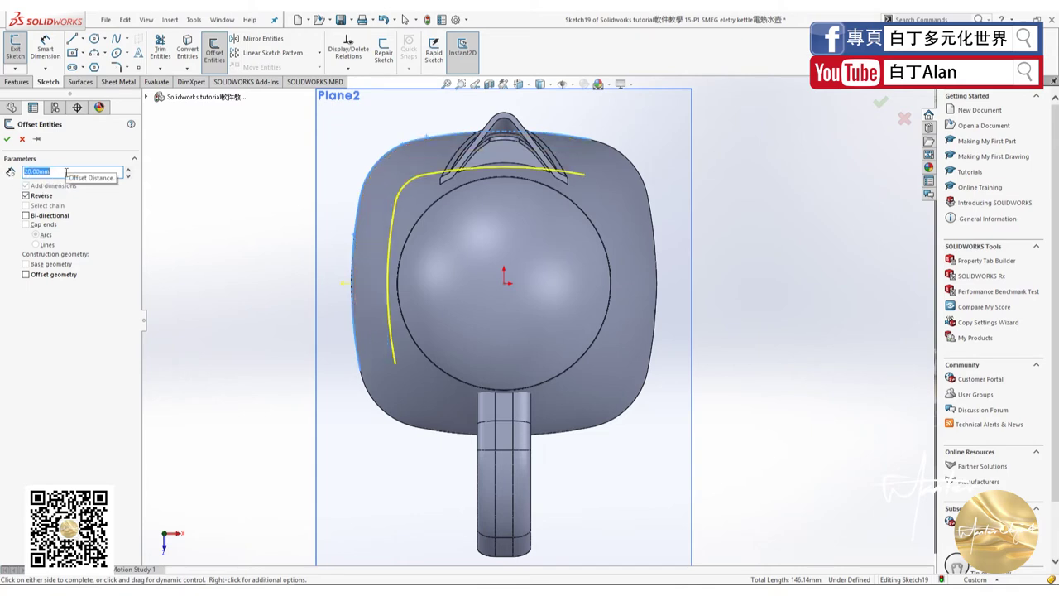
text(50)
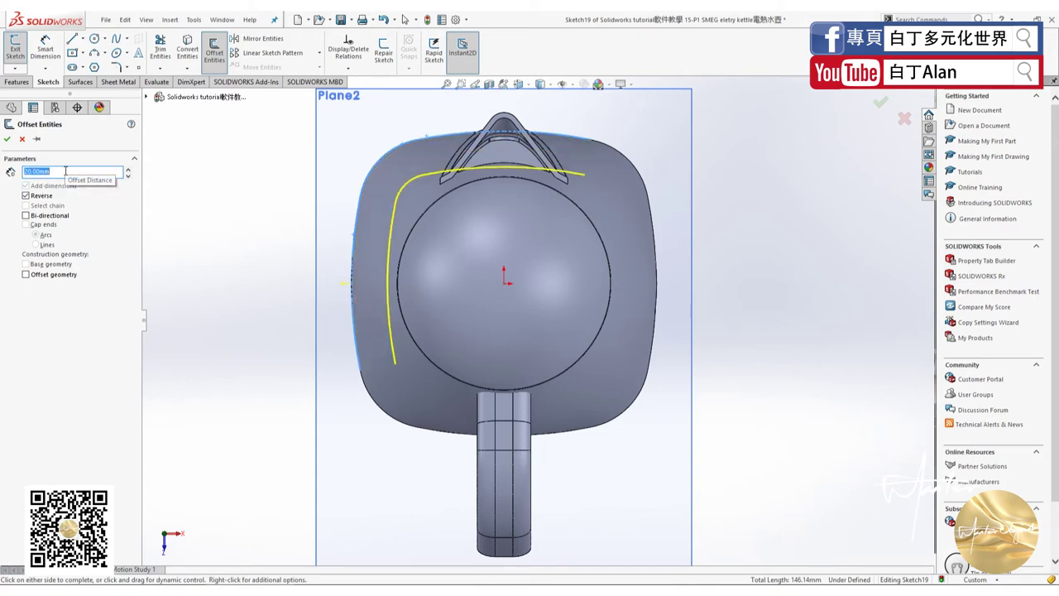
key(Return)
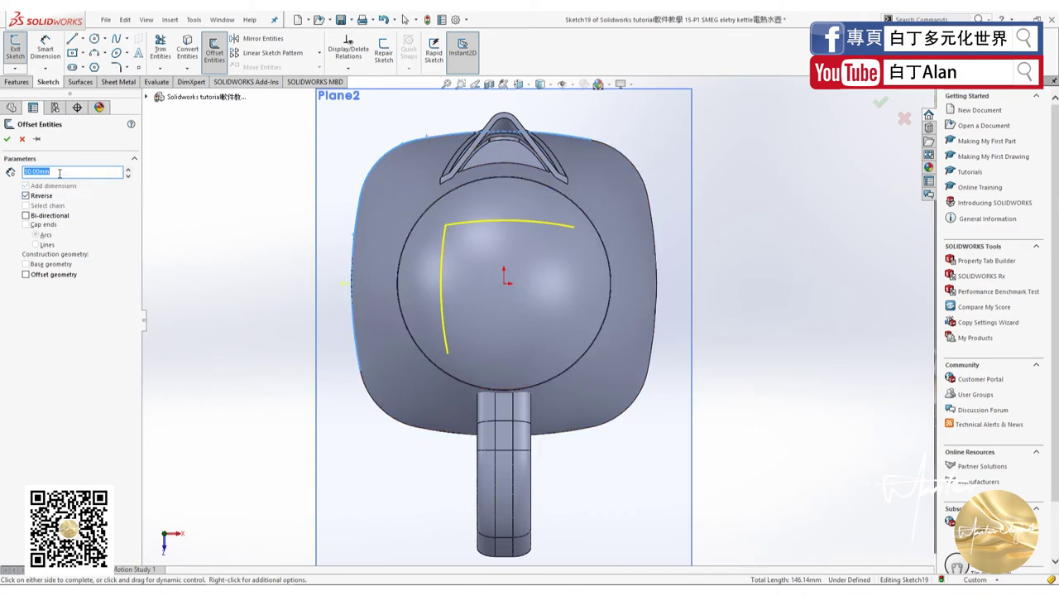
text(32)
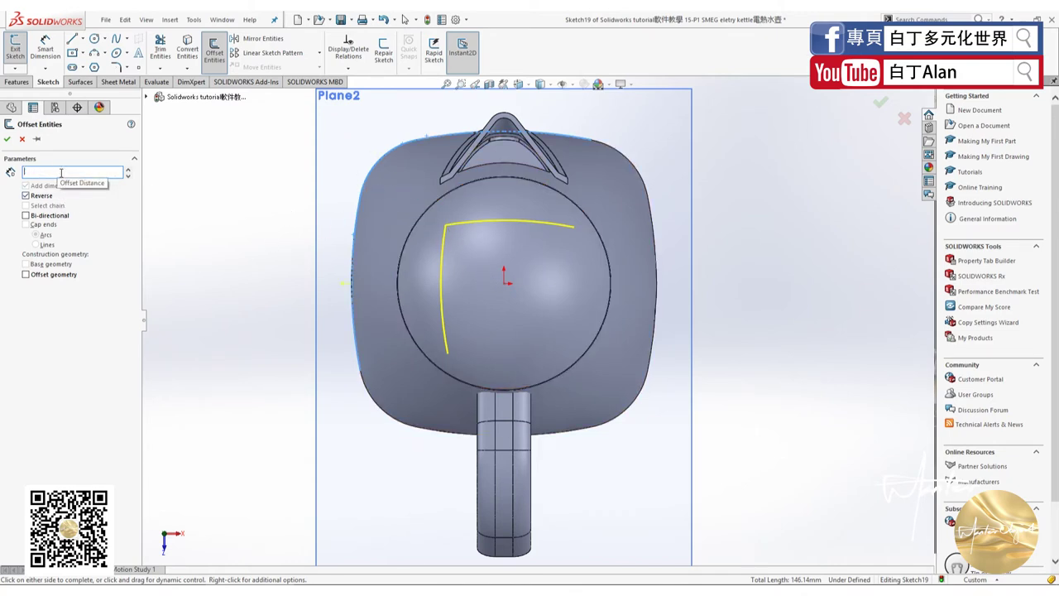
text(80)
key(Return)
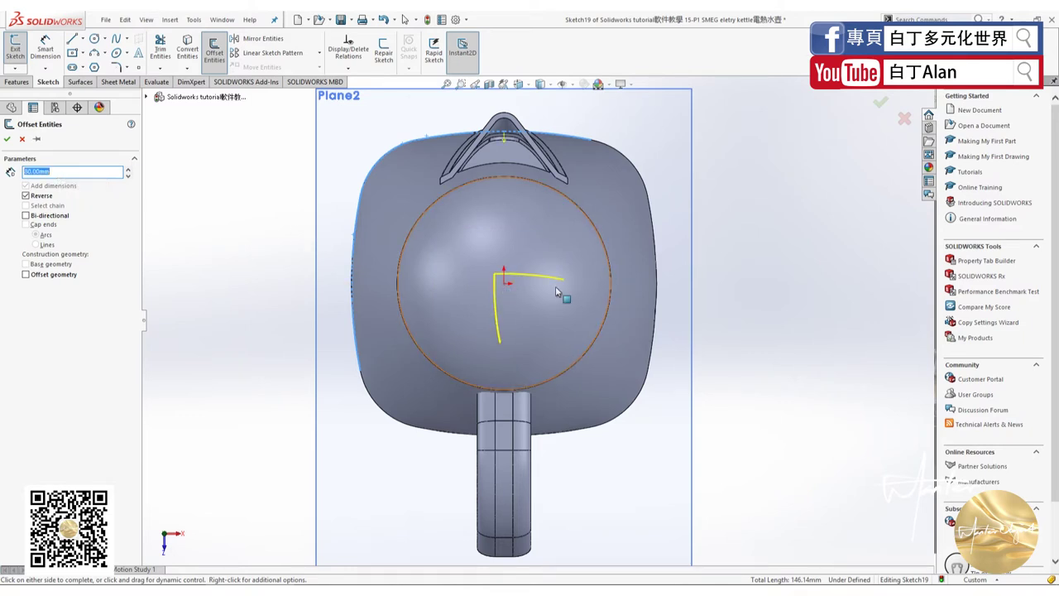
Add the remaining kettle outline edges and confirm a 60 mm inward offset.
click(572, 434)
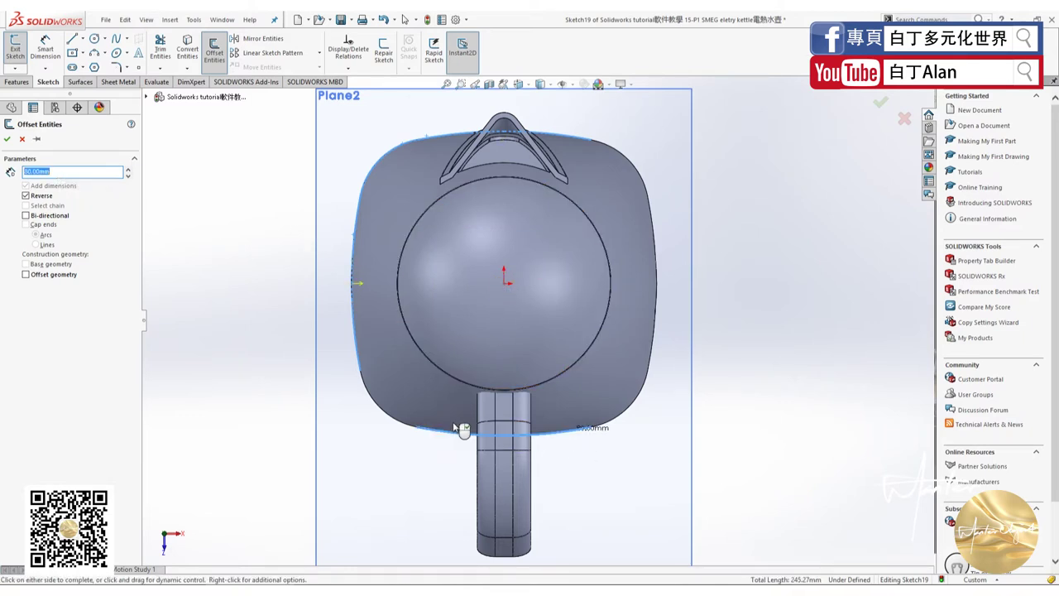
click(405, 426)
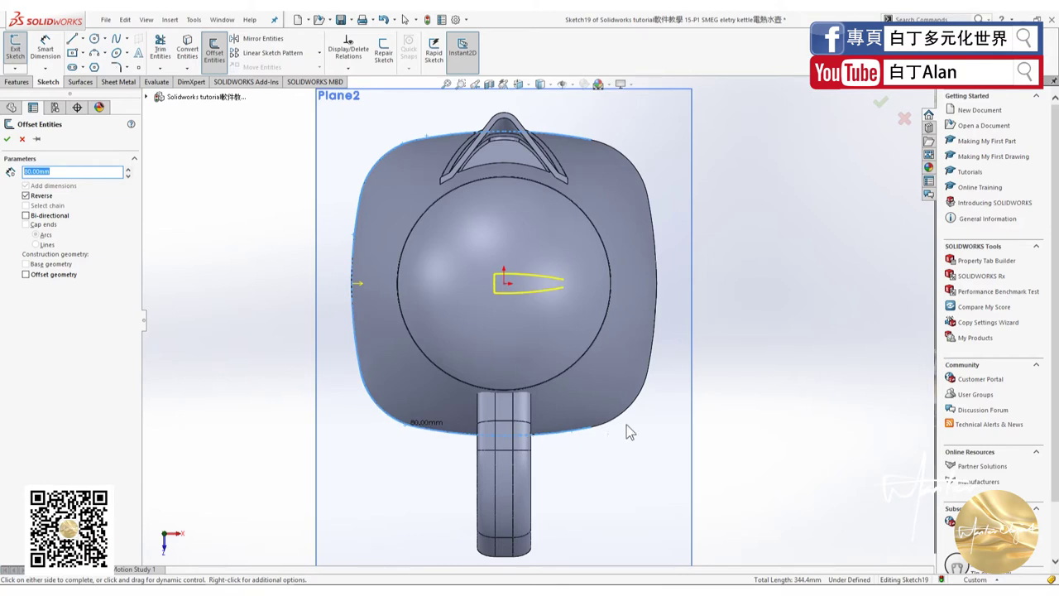
click(658, 340)
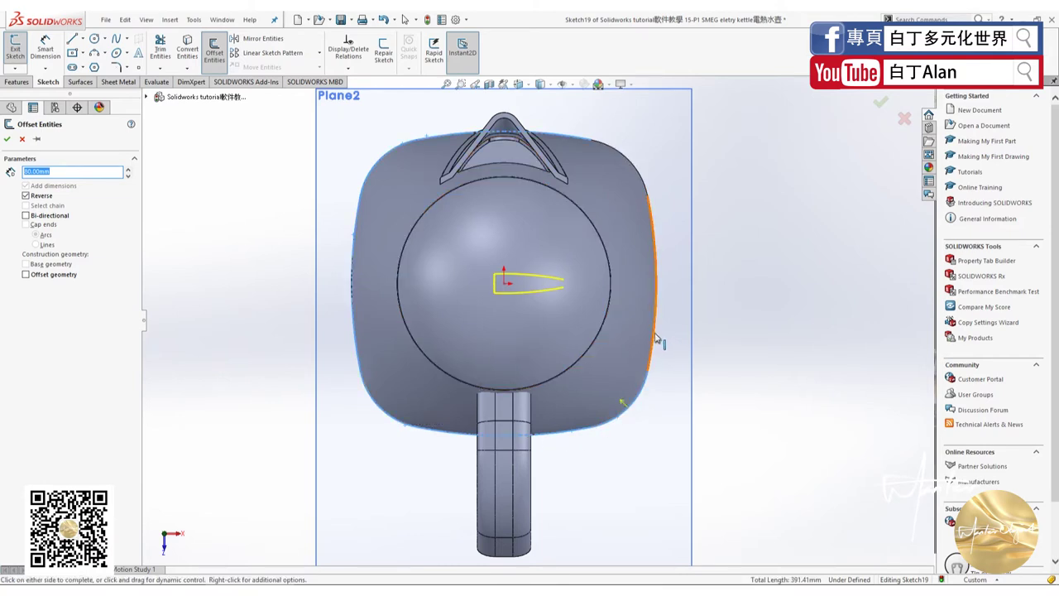
click(638, 195)
click(609, 217)
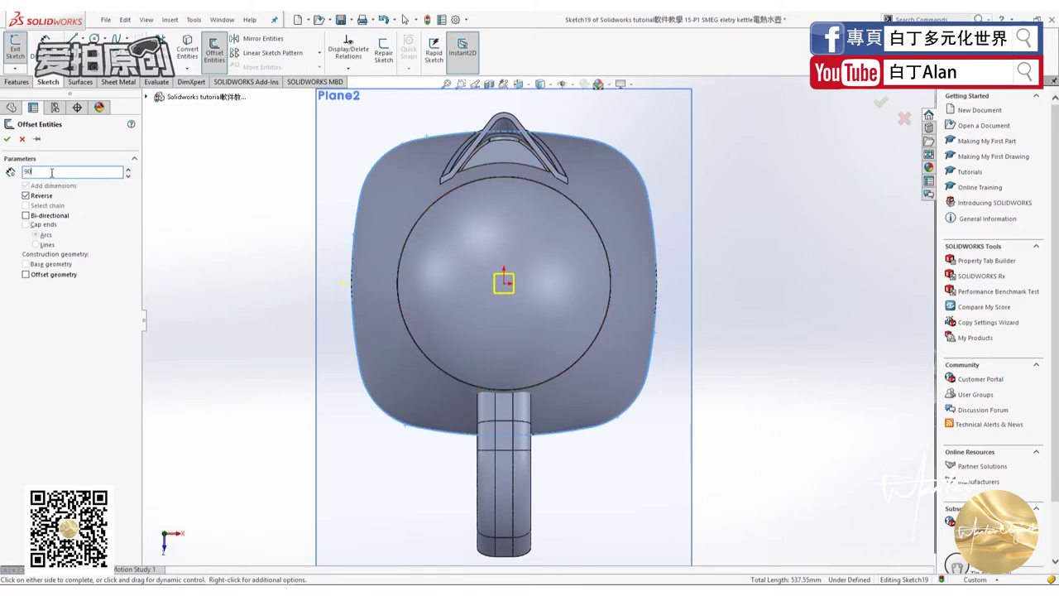
click(25, 172)
text(70)
text(60)
key(Return)
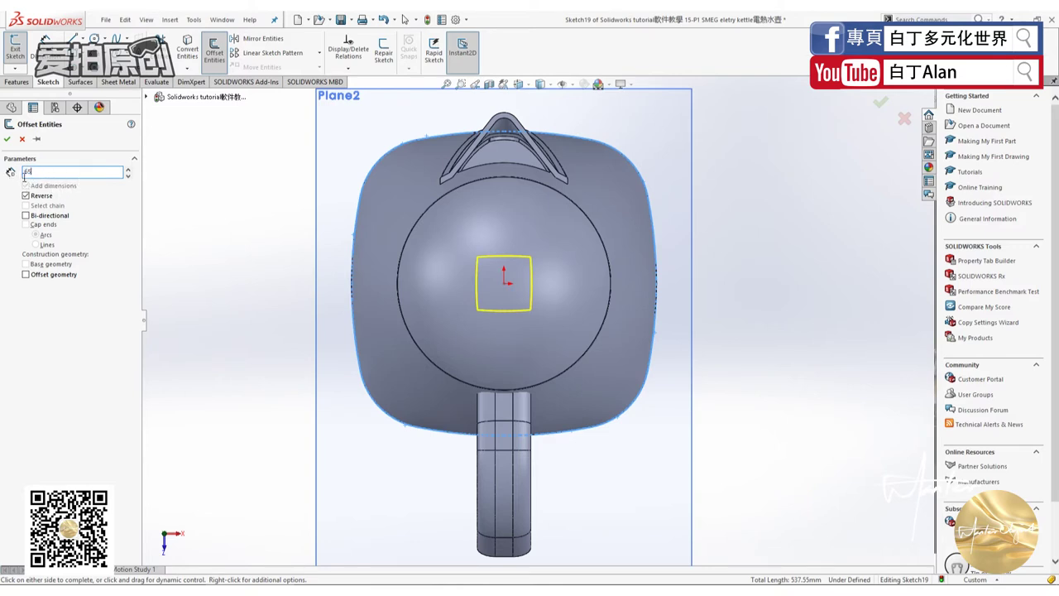
key(Return)
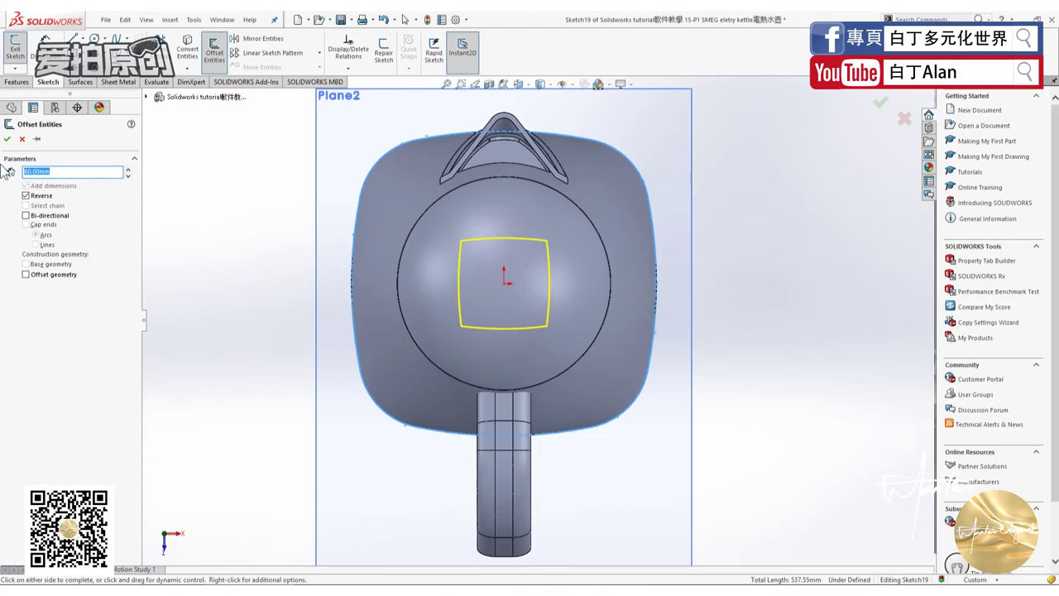
click(249, 230)
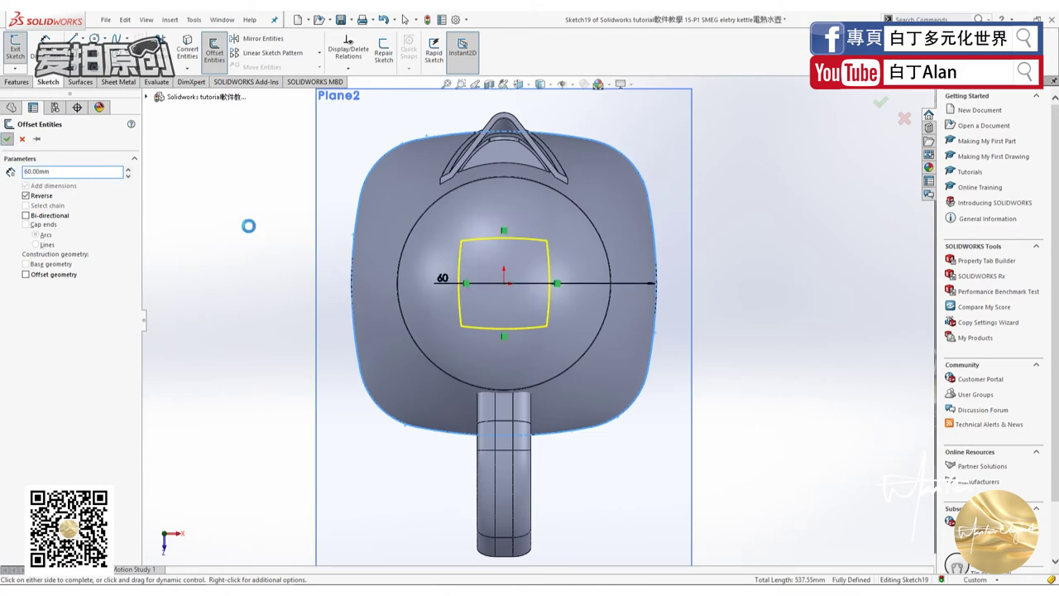
scroll(542, 240, down, 2)
scroll(538, 244, down, 2)
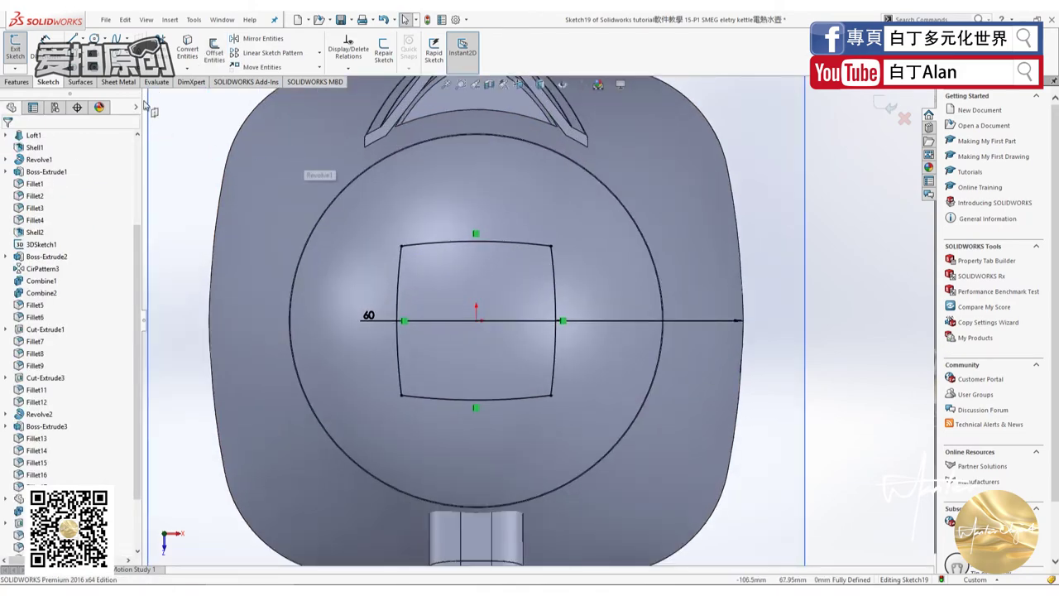
click(47, 66)
Round all four corners of the inner square with 20 mm sketch fillets.
click(402, 269)
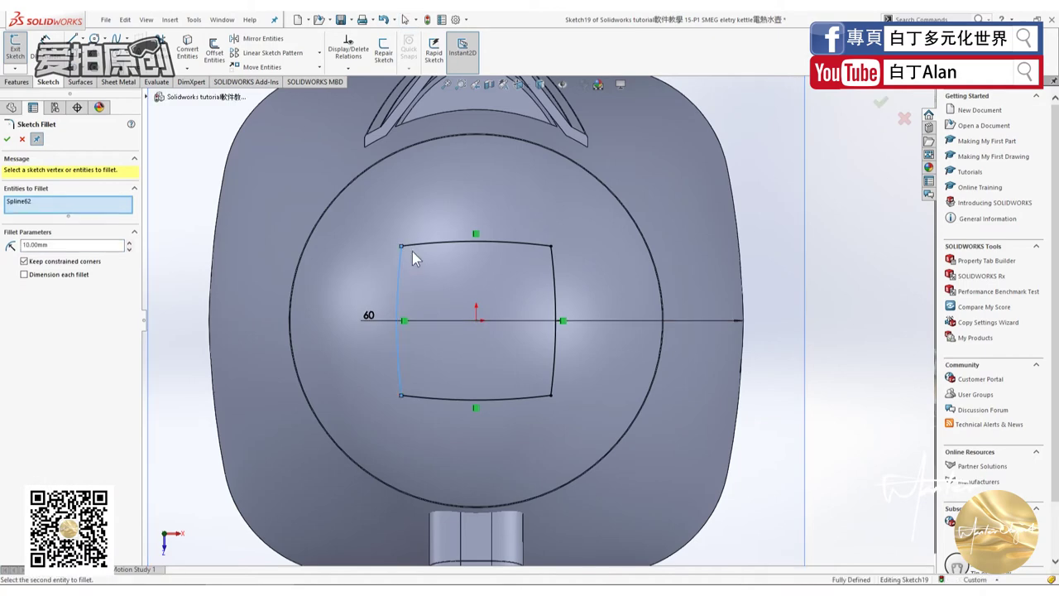
click(420, 249)
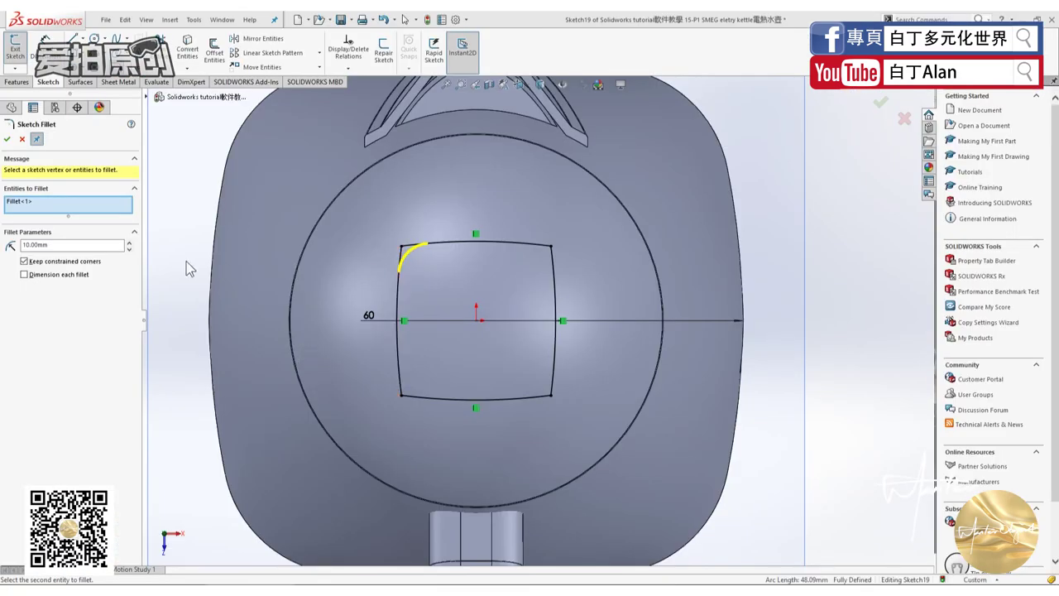
drag(75, 245, 3, 245)
key(BackSpace)
text(20)
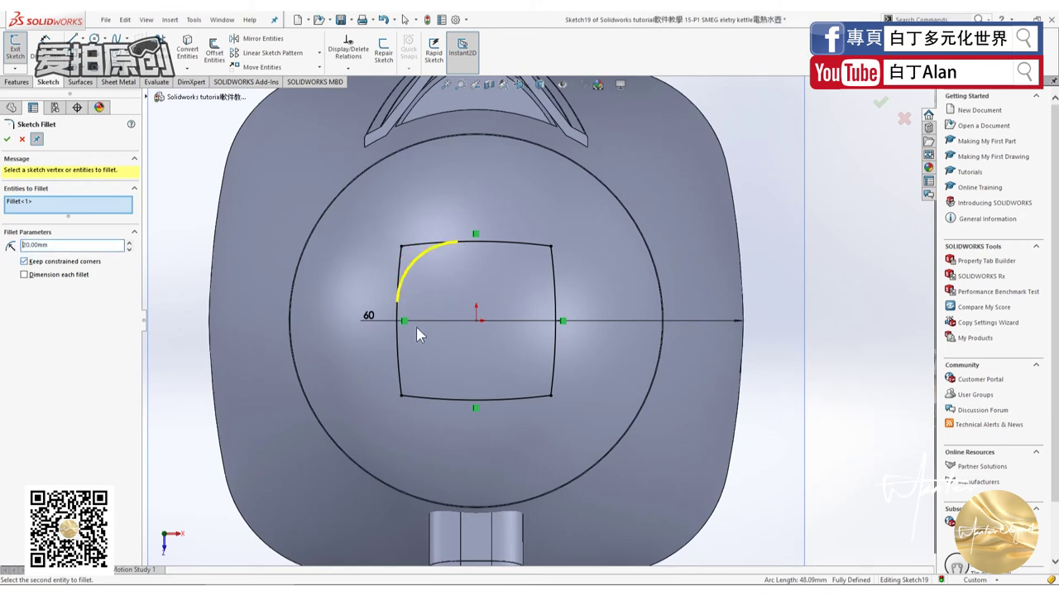
click(496, 398)
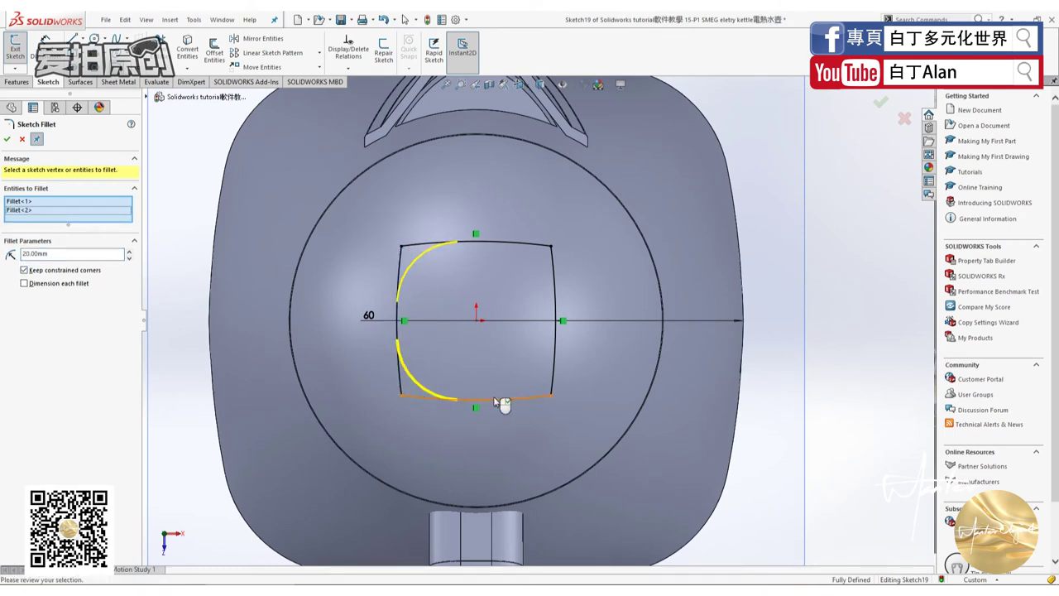
click(554, 356)
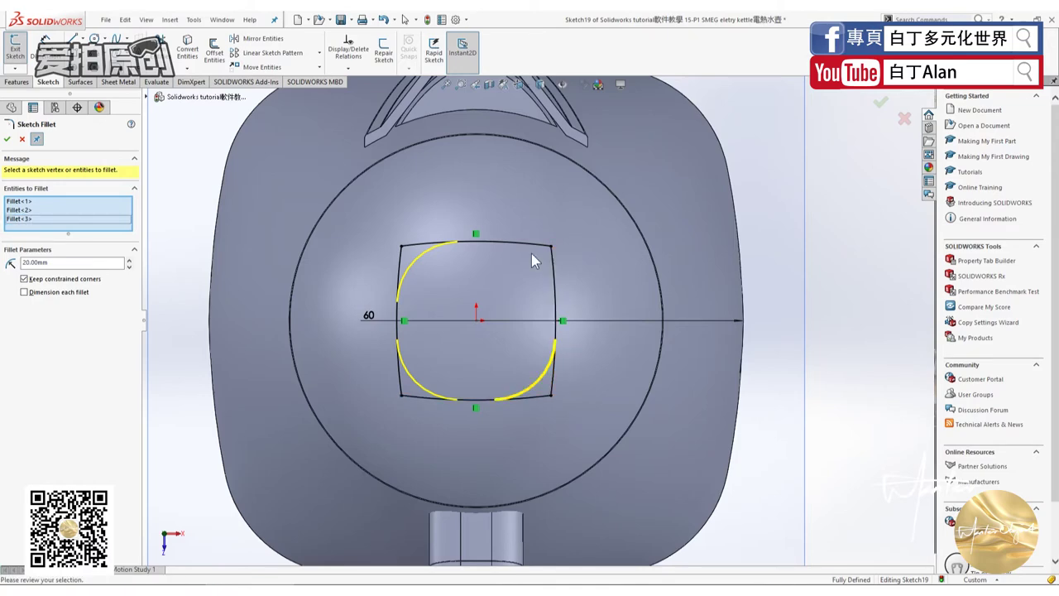
click(530, 246)
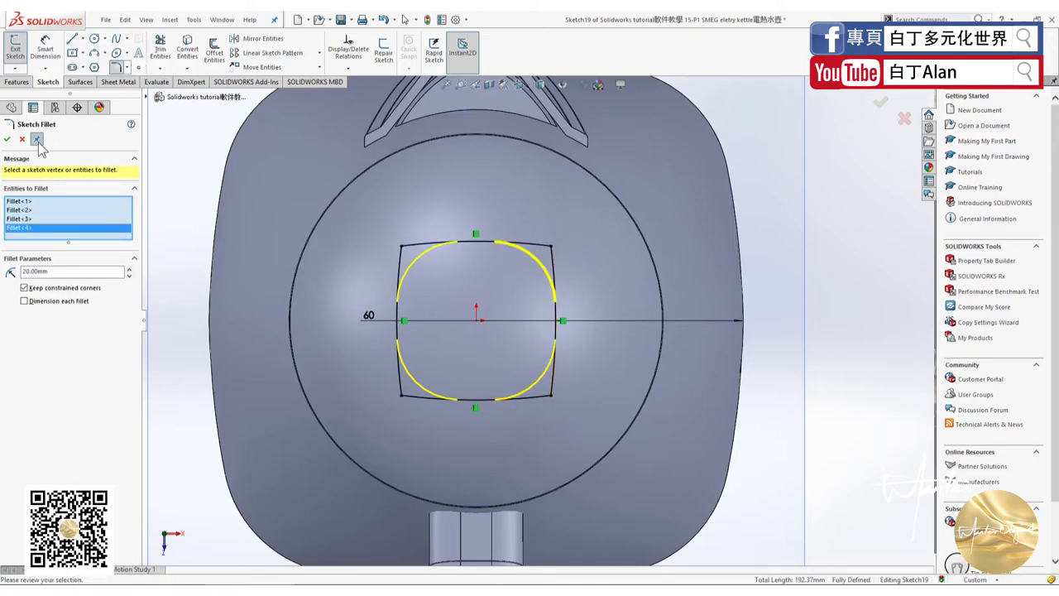
click(7, 140)
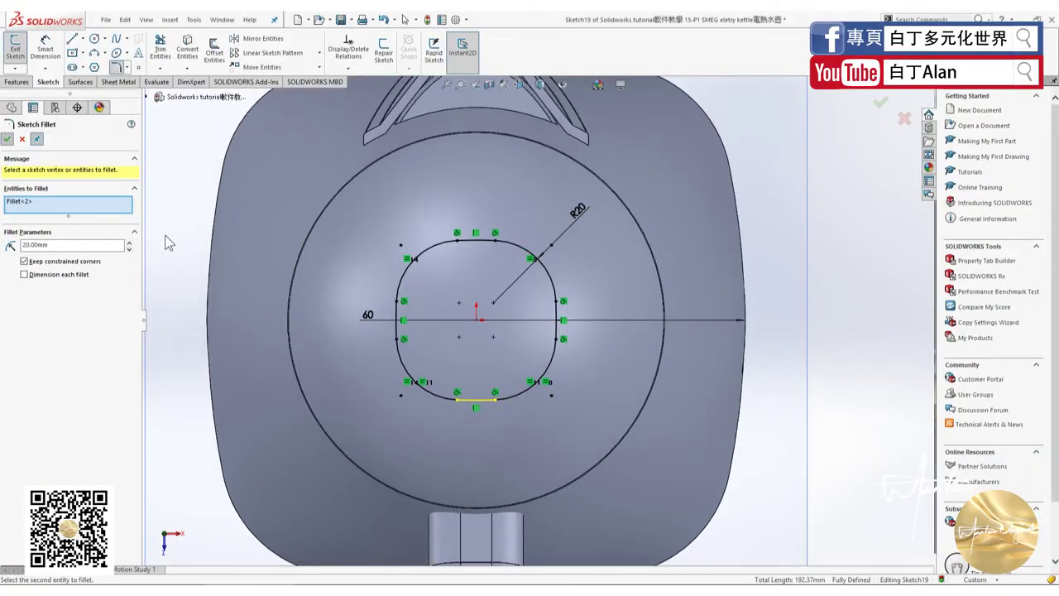
key(z)
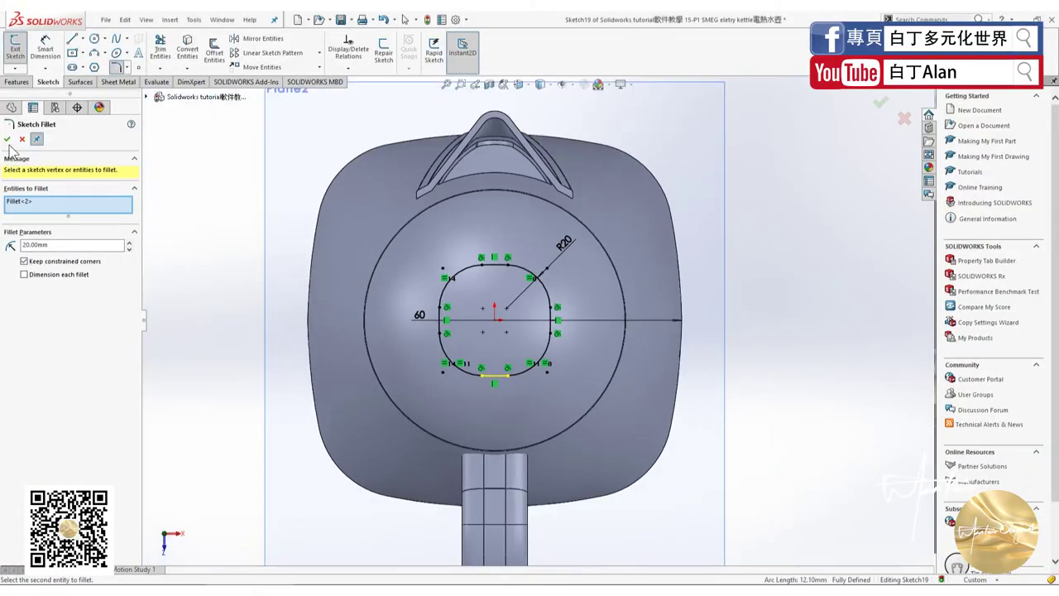
click(8, 143)
key(Escape)
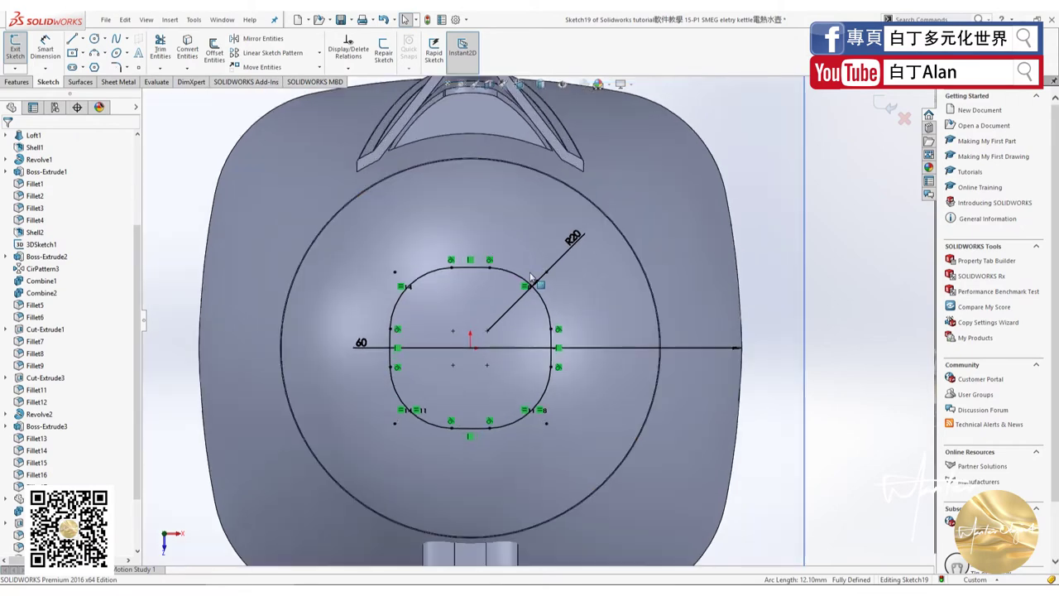
Select all seven segments of the filleted square for a new offset.
scroll(376, 277, down, 3)
click(214, 50)
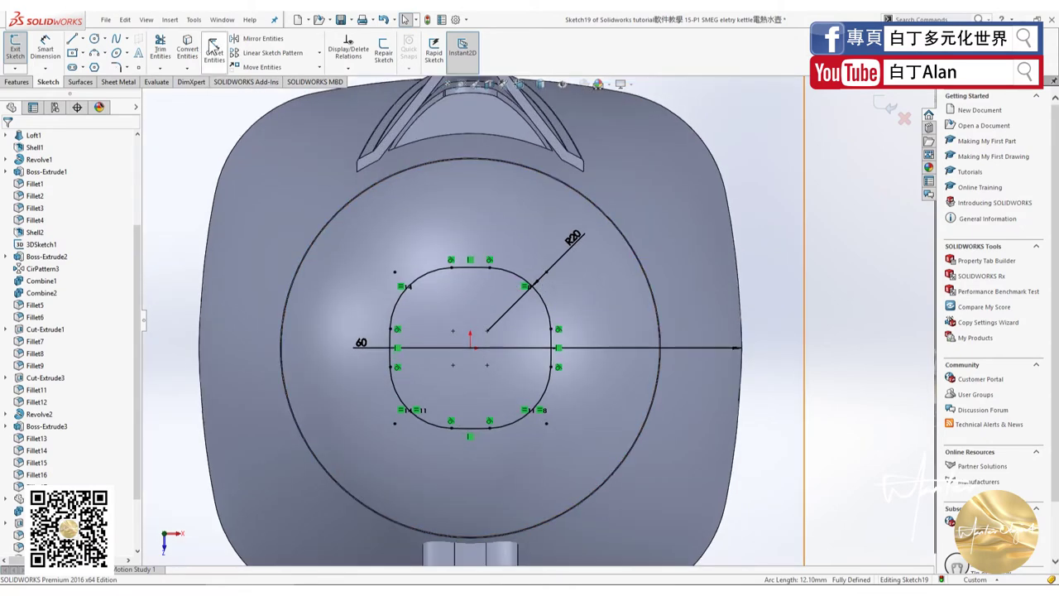
click(403, 280)
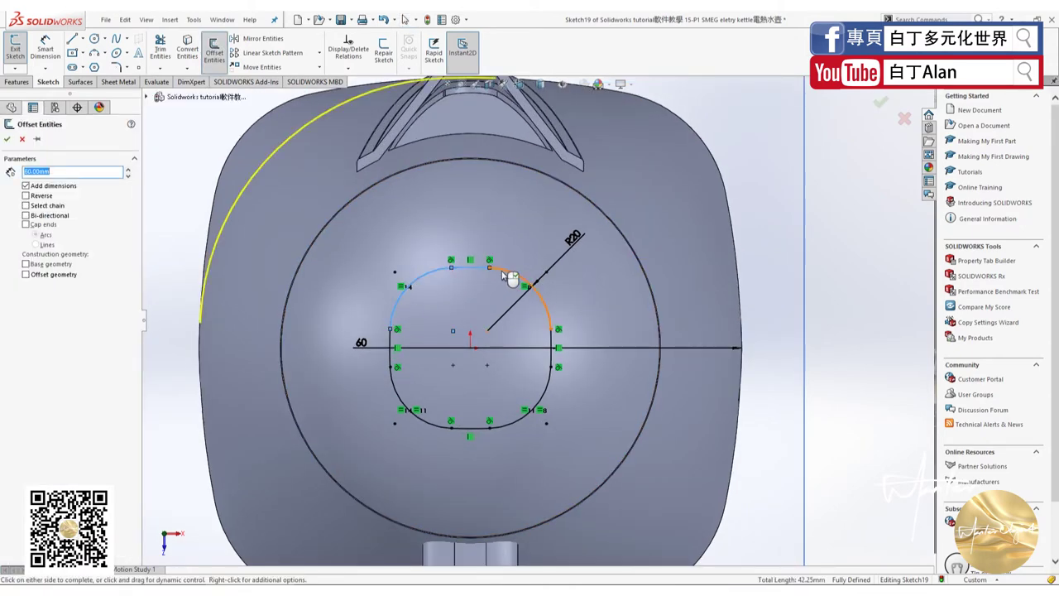
click(509, 277)
click(551, 354)
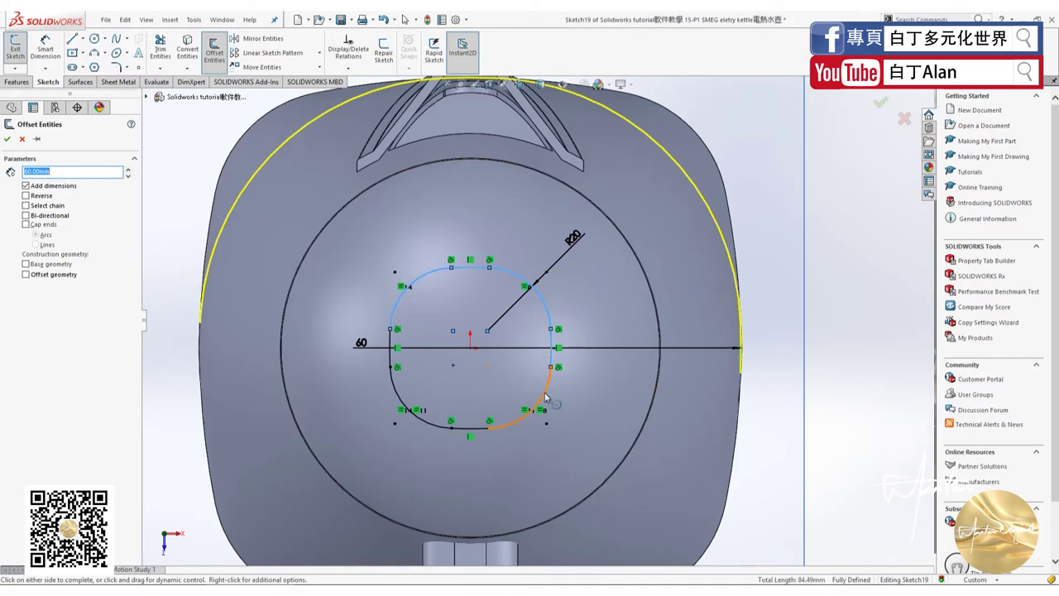
click(545, 397)
click(489, 435)
click(416, 421)
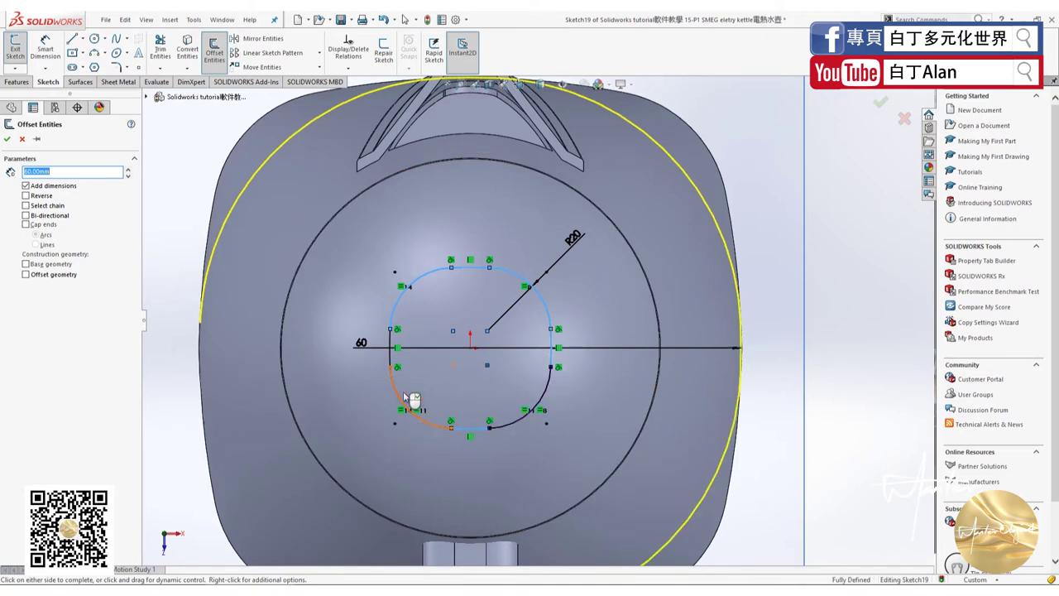
click(392, 362)
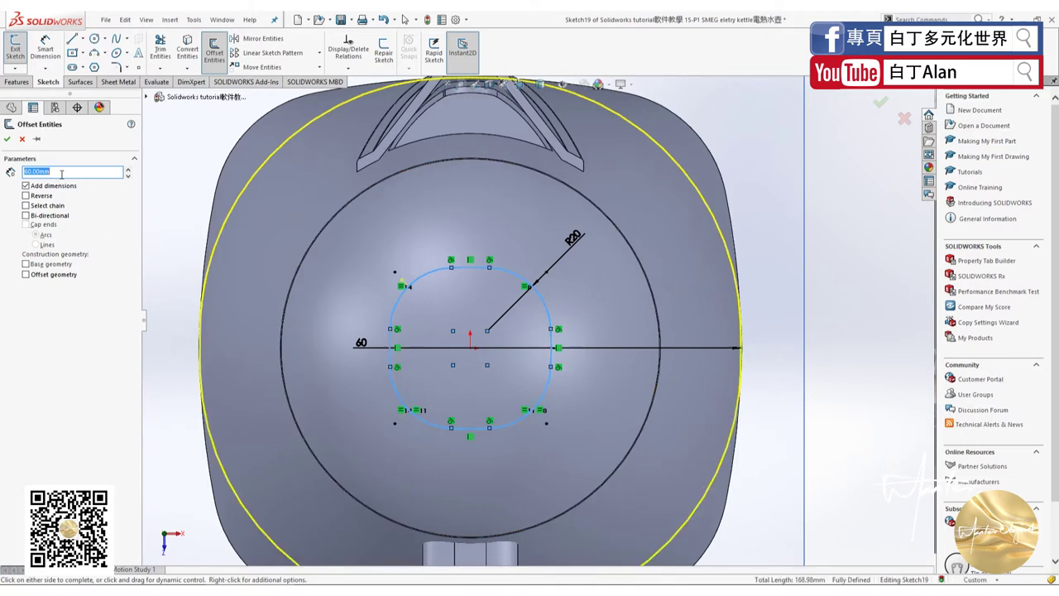
text(3)
Offset the profile 5 mm outward and view the sketch normal to its plane.
key(Return)
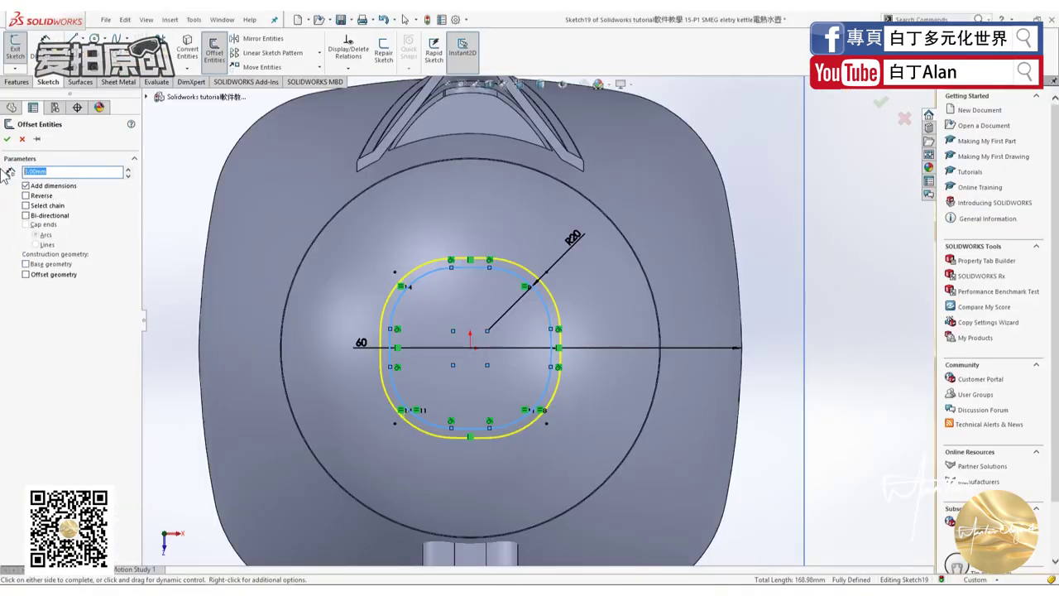
text(5)
key(Return)
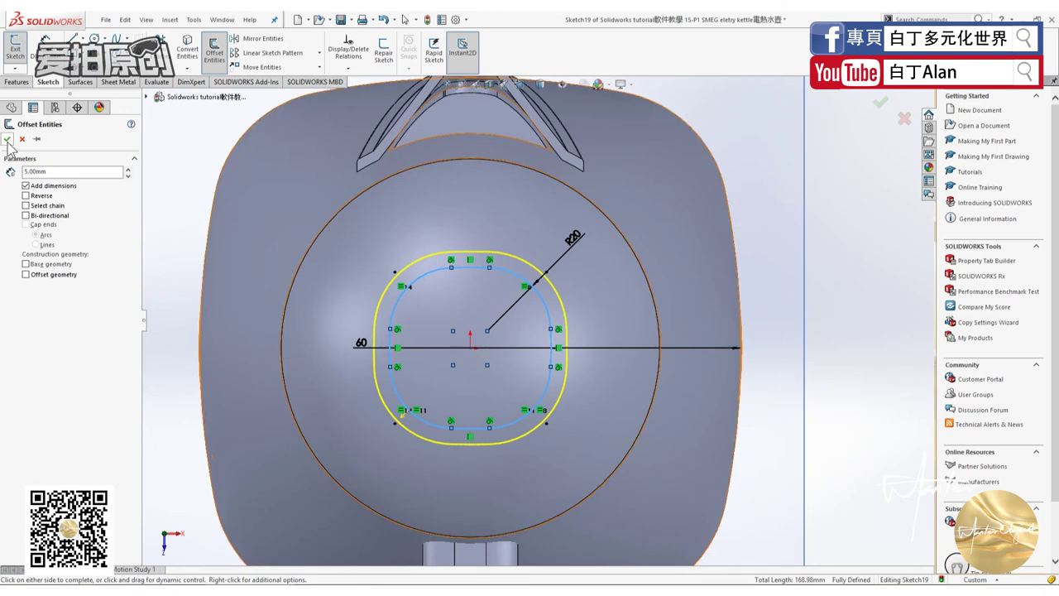
click(7, 140)
middle_drag(451, 387, 444, 343)
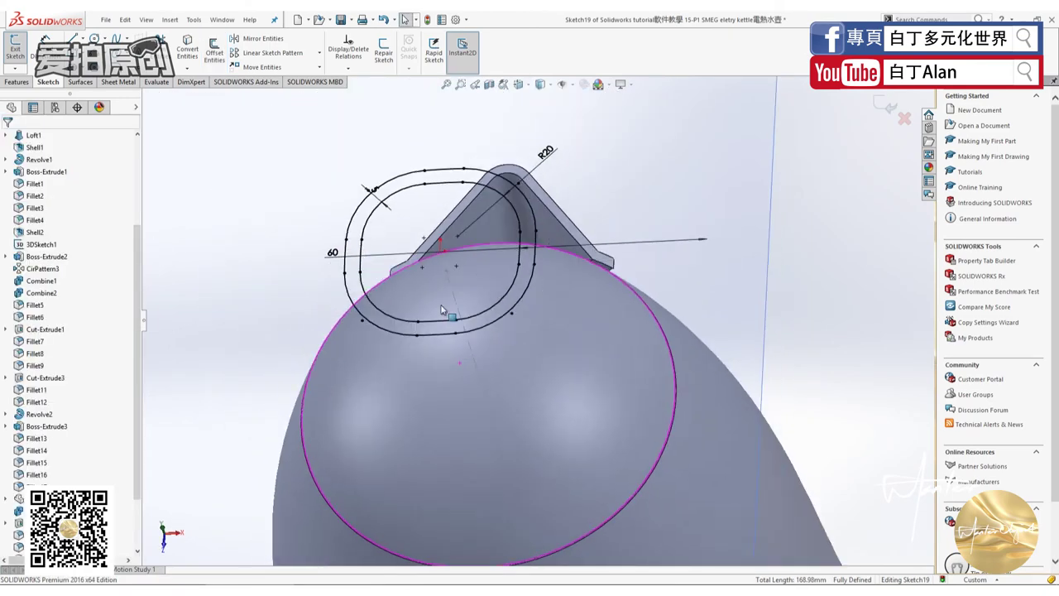
click(18, 82)
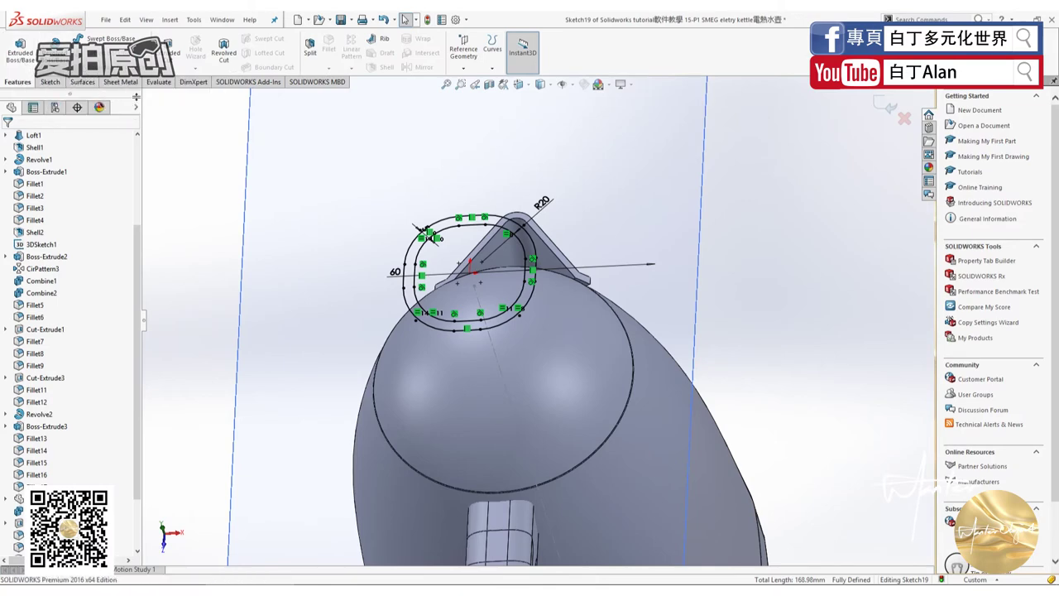
key(ctrl+8)
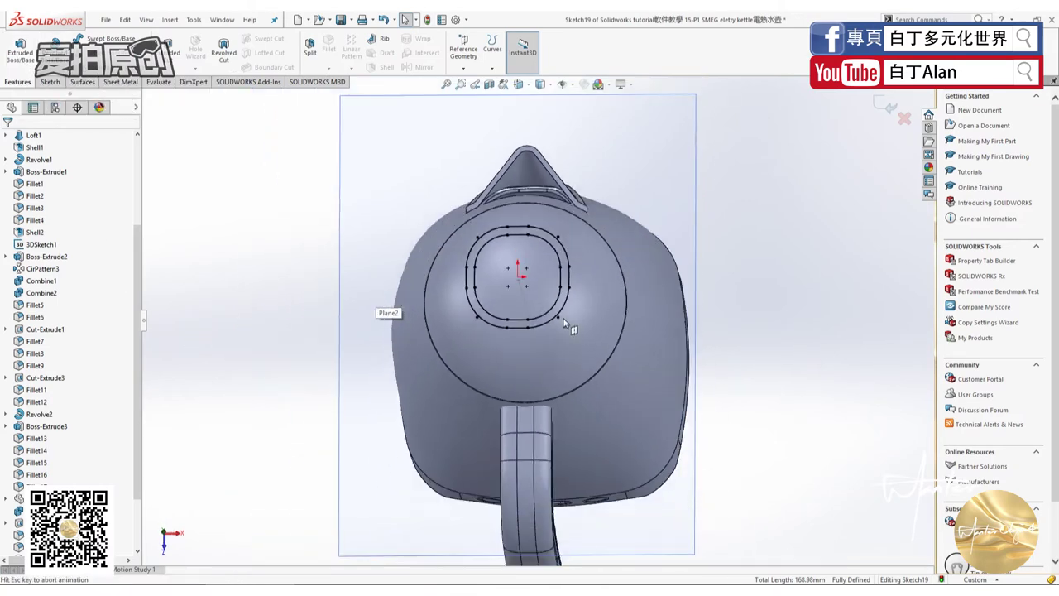
scroll(565, 284, down, 2)
scroll(565, 284, down, 2)
scroll(565, 285, down, 3)
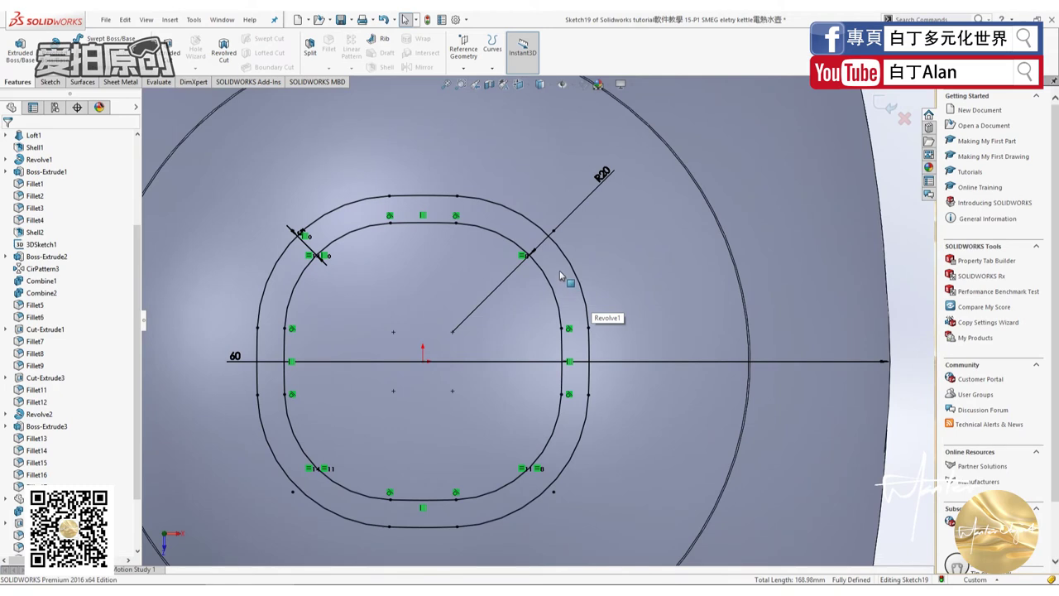
click(48, 82)
click(212, 61)
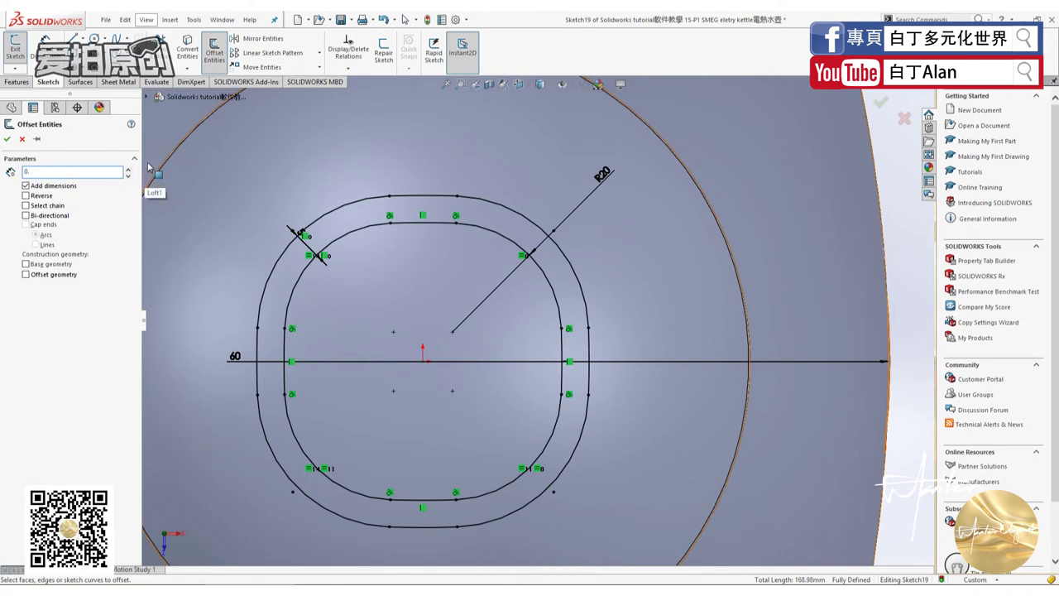
text(01mm)
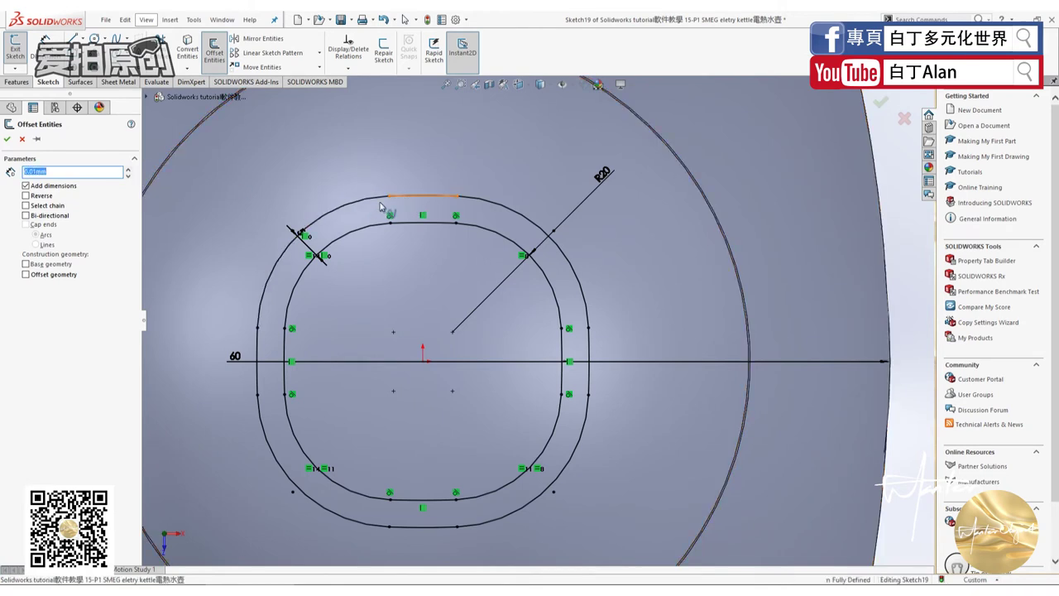
click(366, 202)
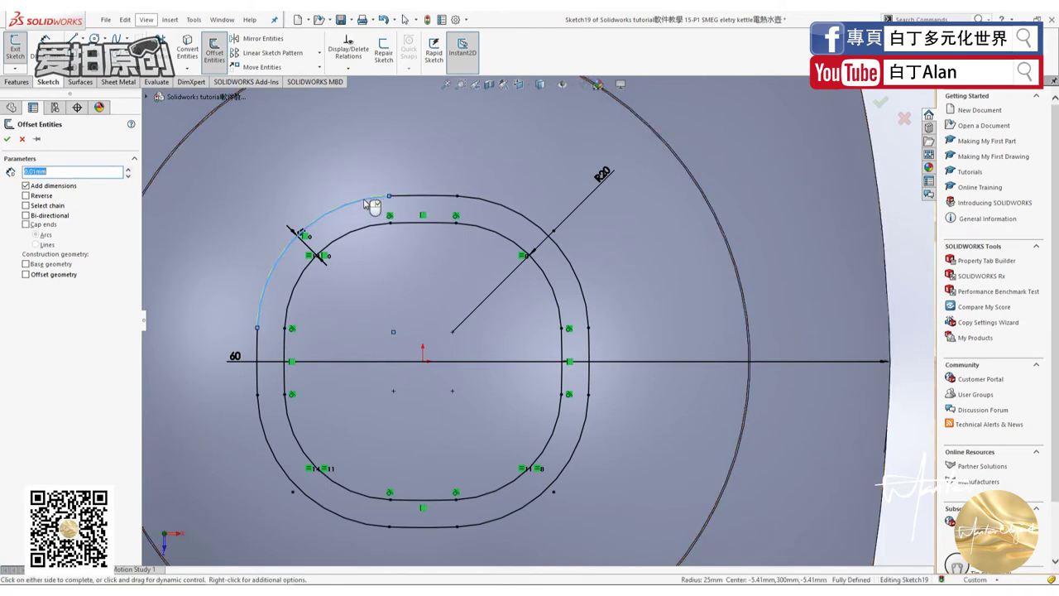
click(421, 198)
click(454, 200)
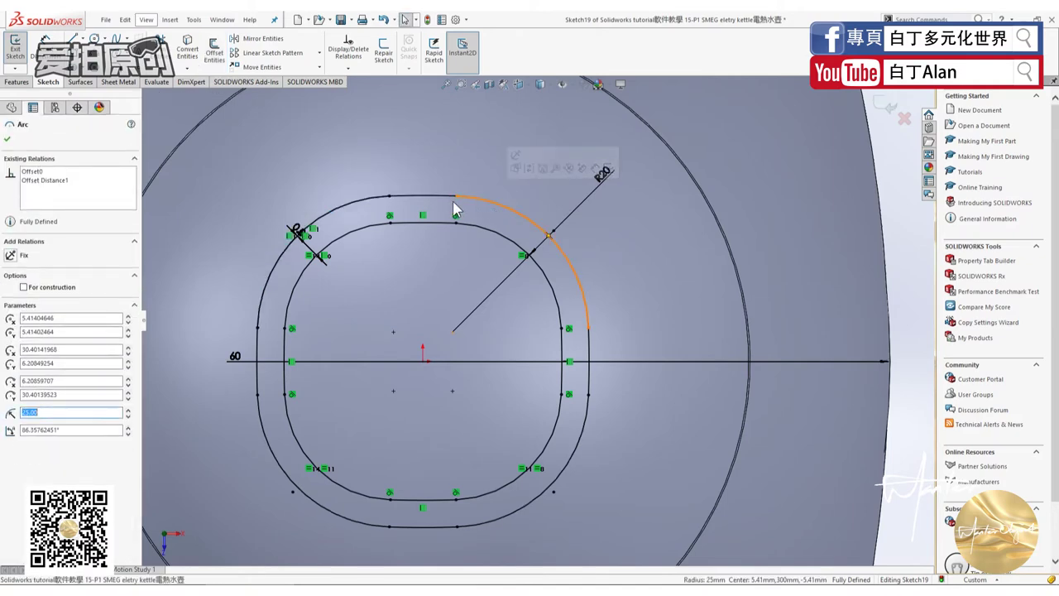
scroll(453, 201, down, 5)
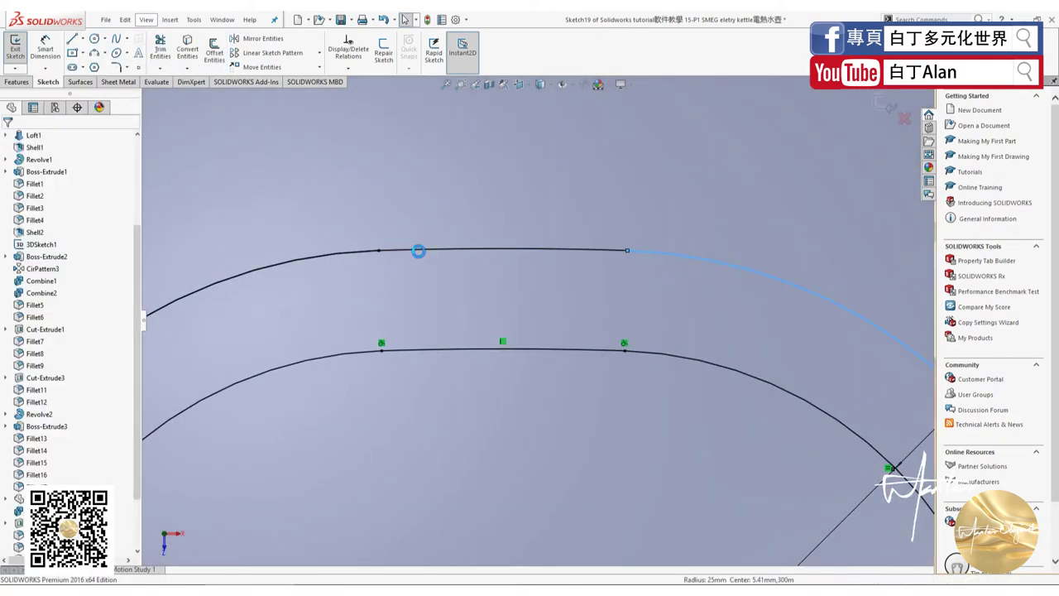
click(421, 252)
click(428, 283)
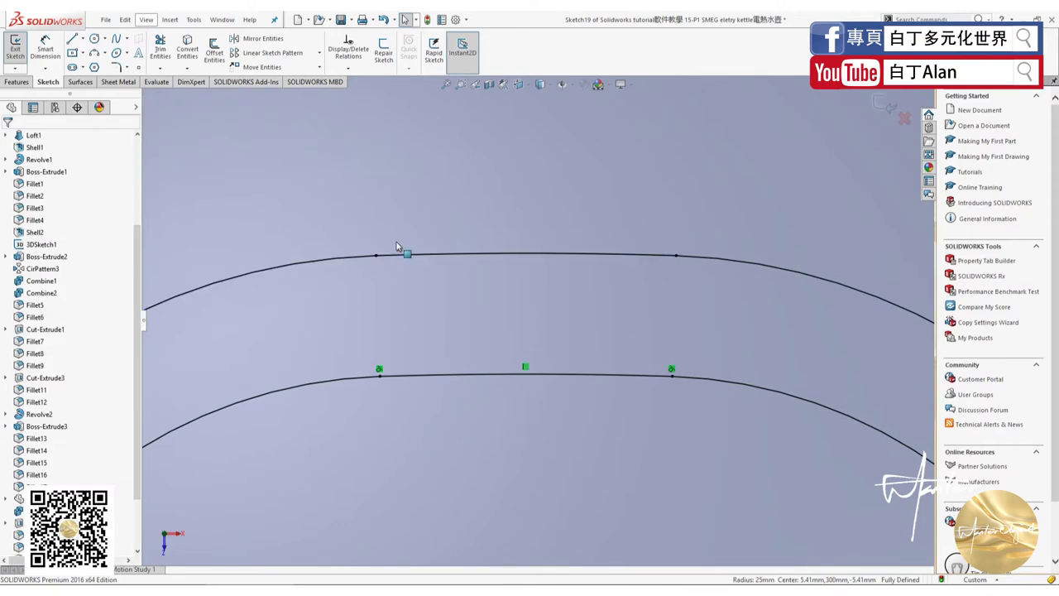
scroll(396, 246, up, 5)
click(214, 50)
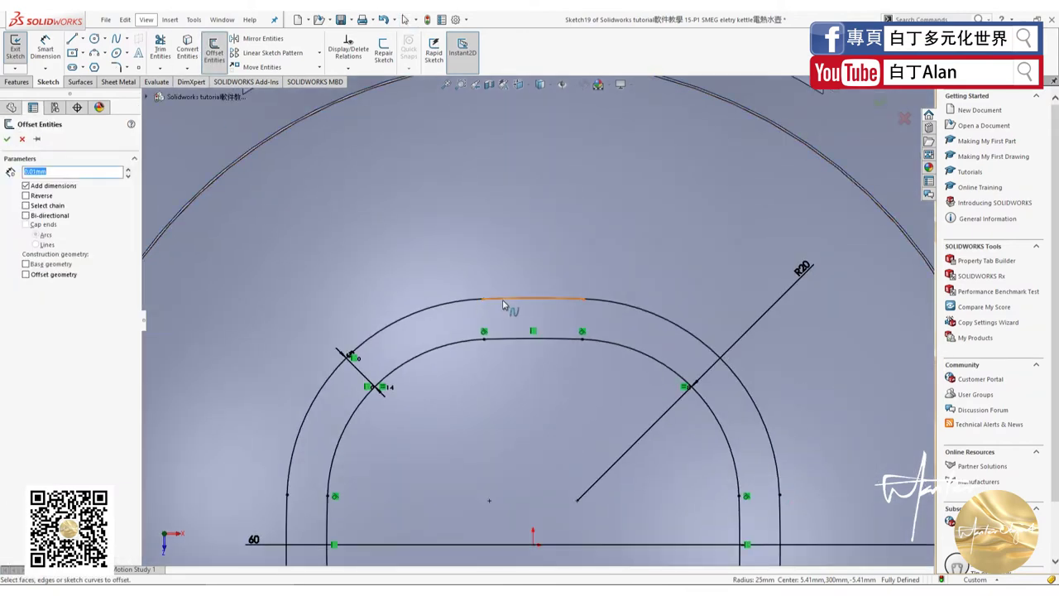
click(464, 305)
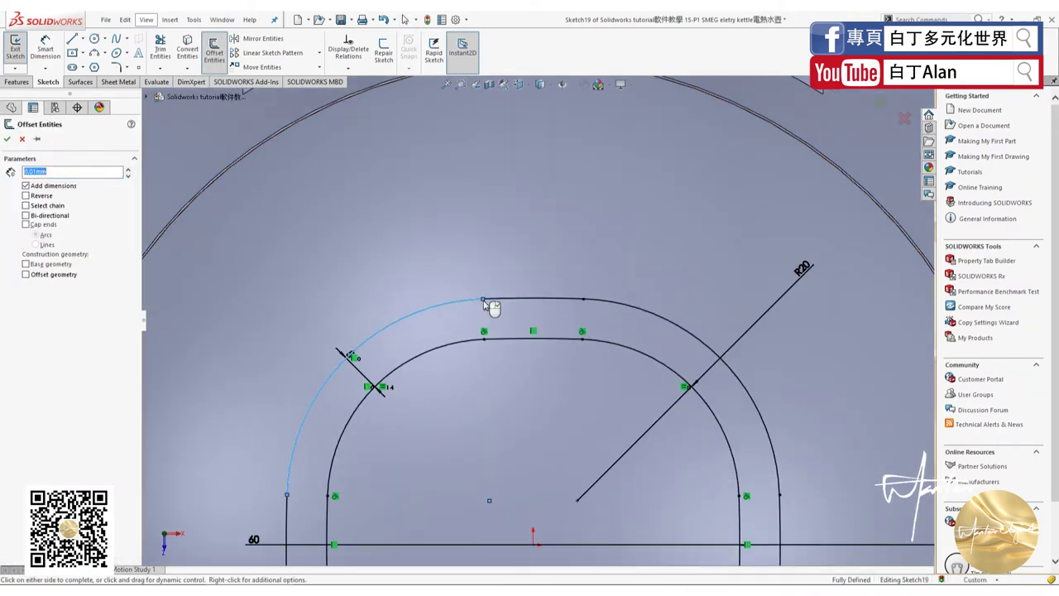
key(Return)
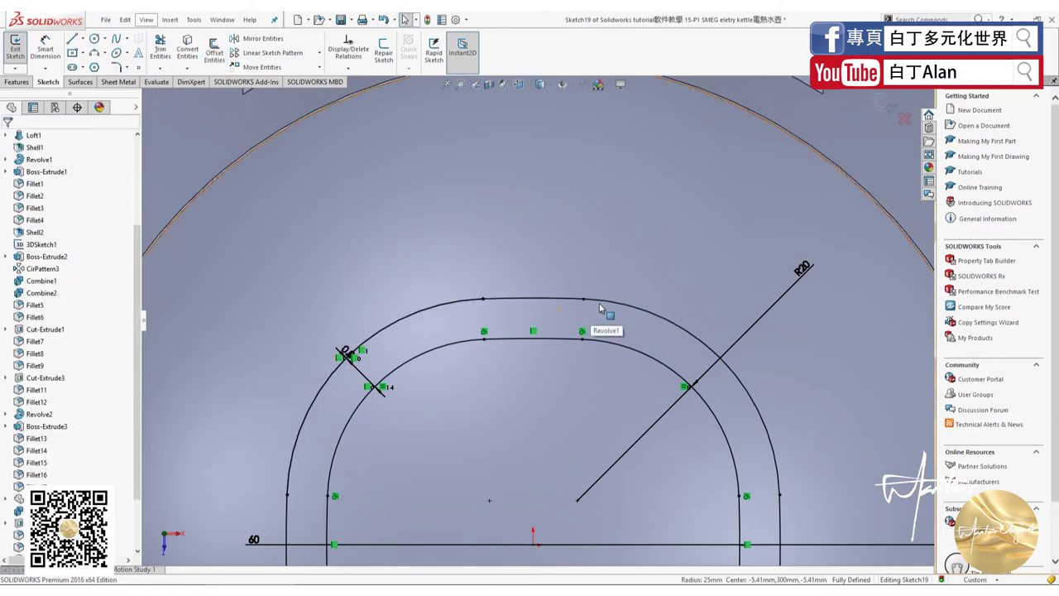
click(604, 312)
key(Escape)
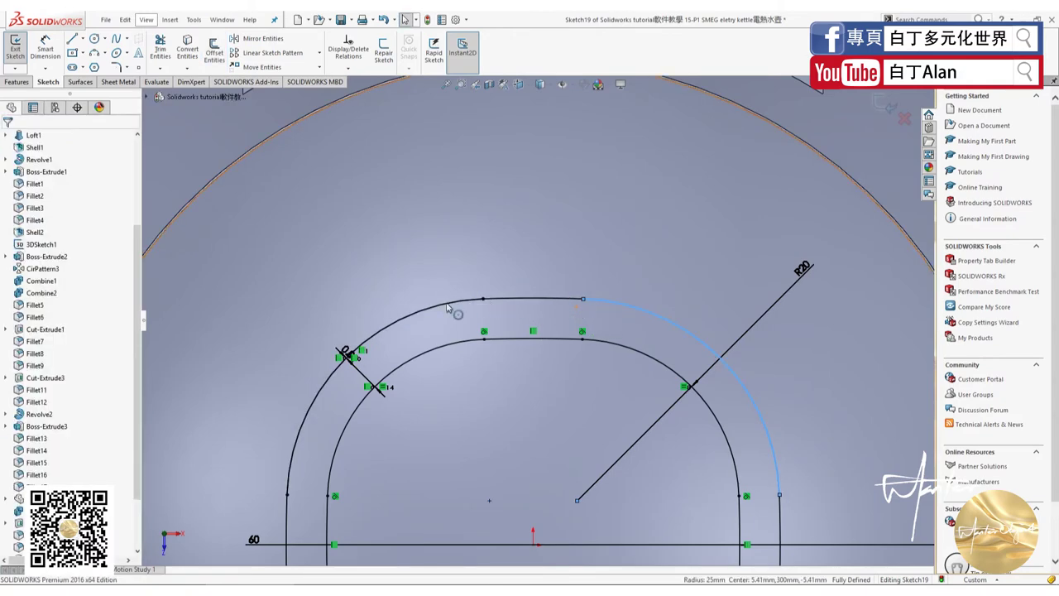
click(432, 325)
scroll(432, 326, down, 3)
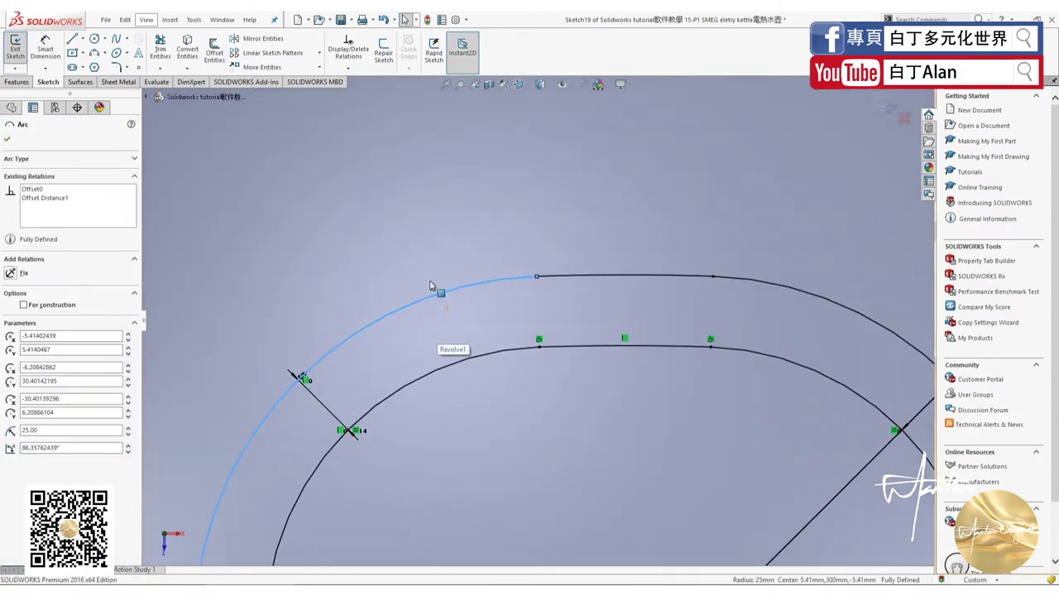
key(Escape)
scroll(450, 234, up, 3)
scroll(382, 298, up, 3)
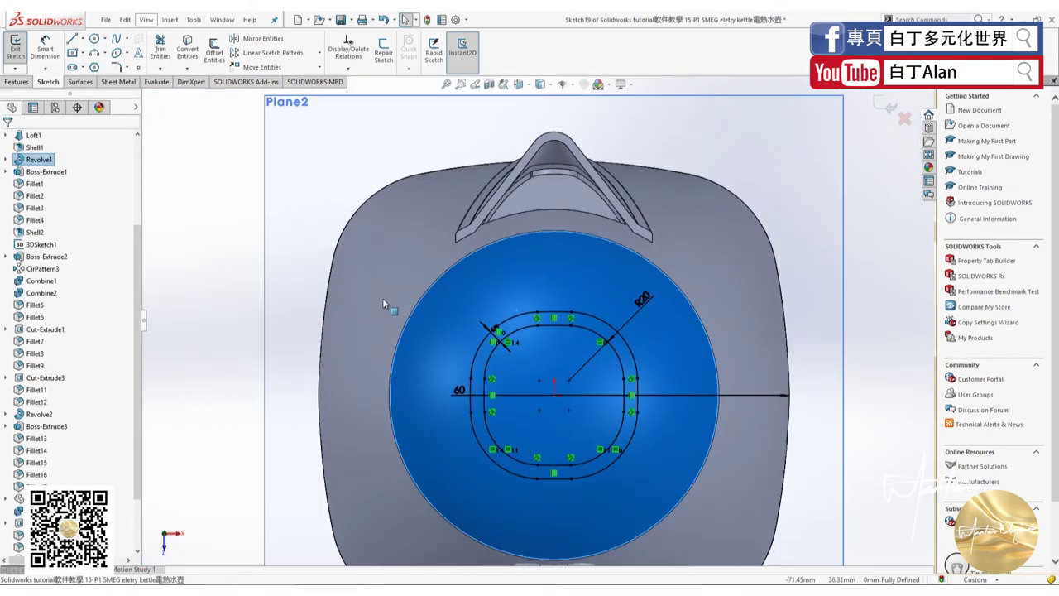
click(508, 321)
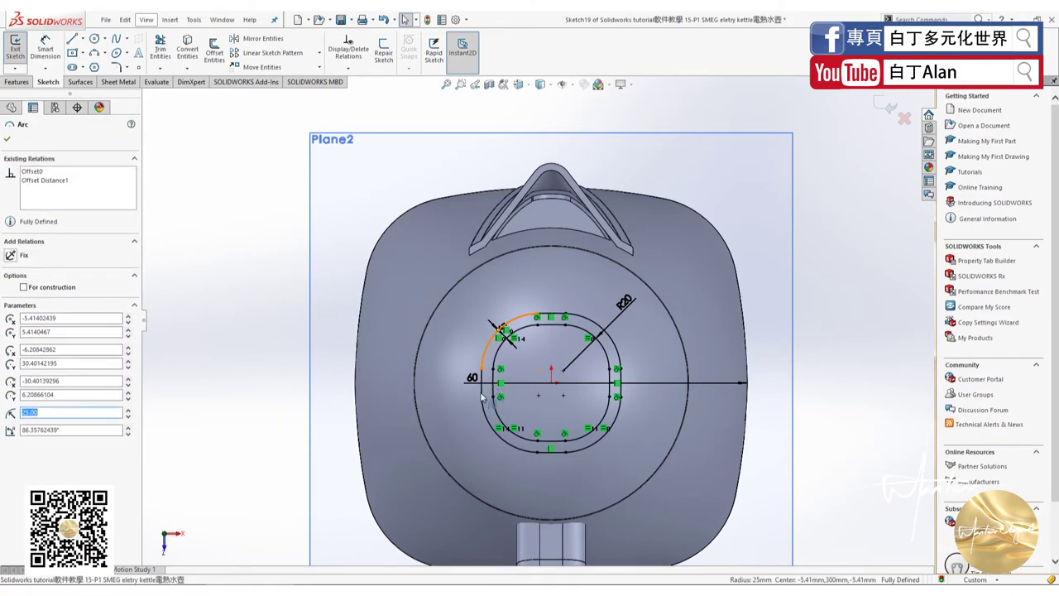
scroll(515, 419, down, 3)
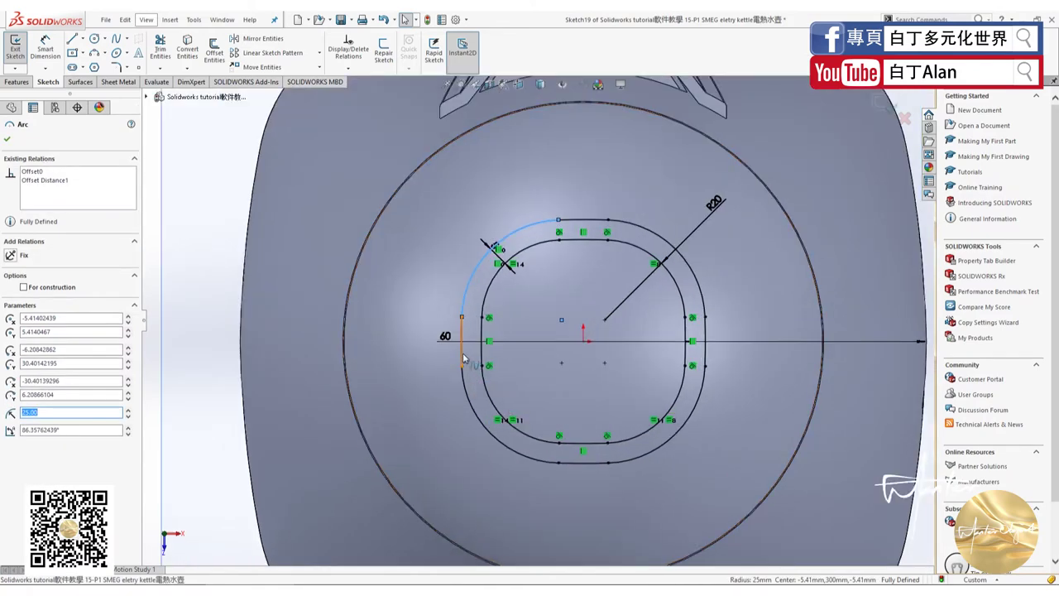
Select the eight segments of the outer rounded outline and confirm an offset copy.
click(466, 397)
click(469, 401)
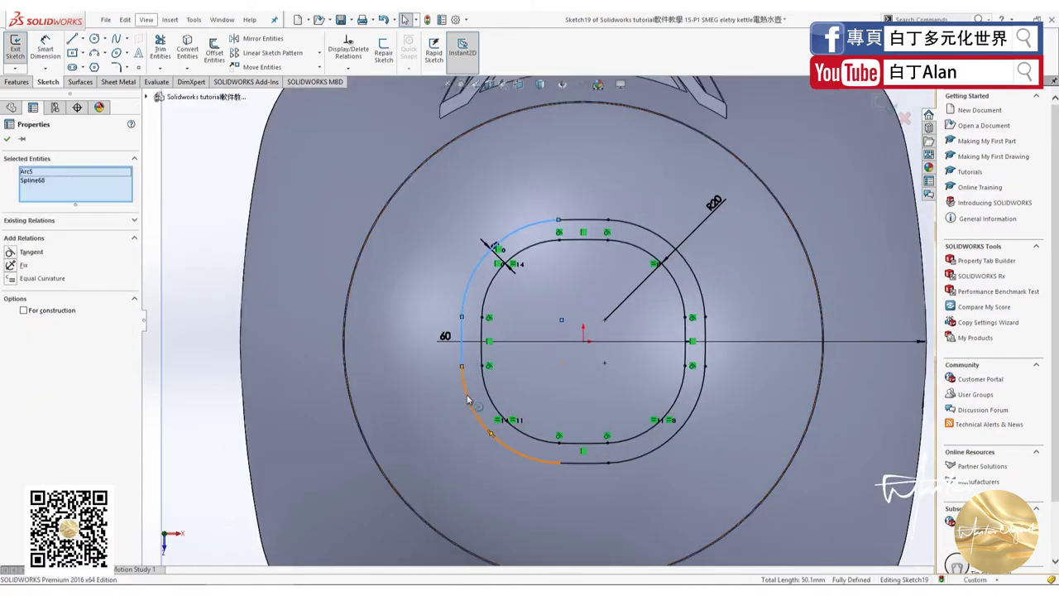
ctrl+click(577, 465)
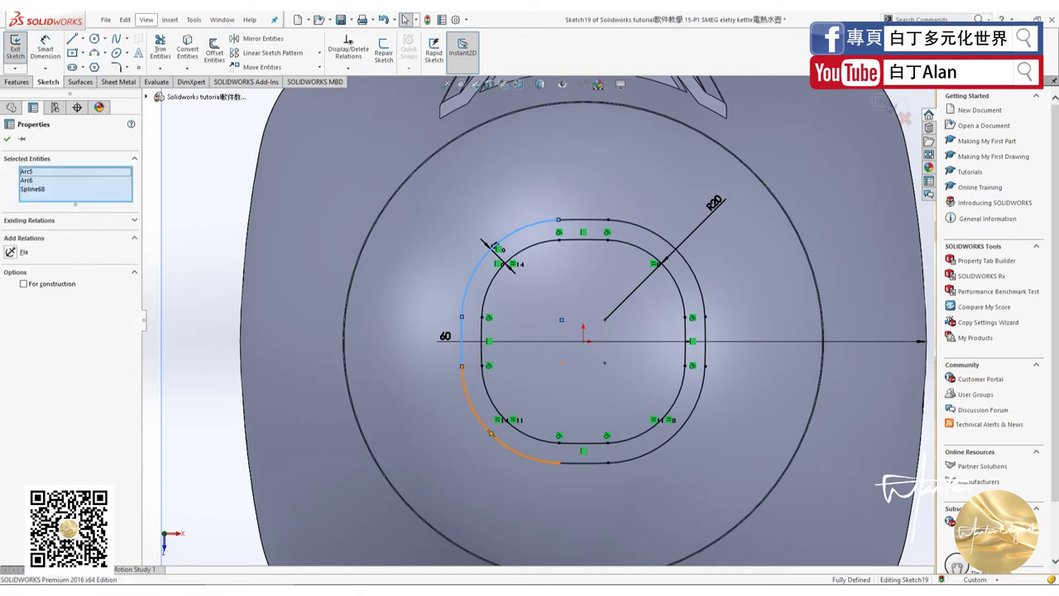
ctrl+click(589, 465)
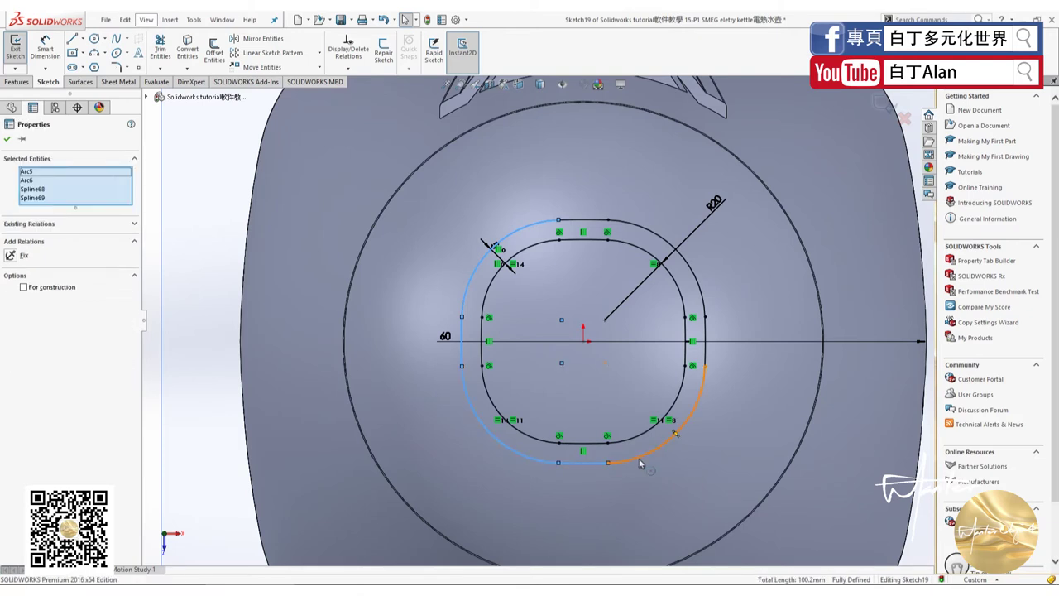
ctrl+click(639, 463)
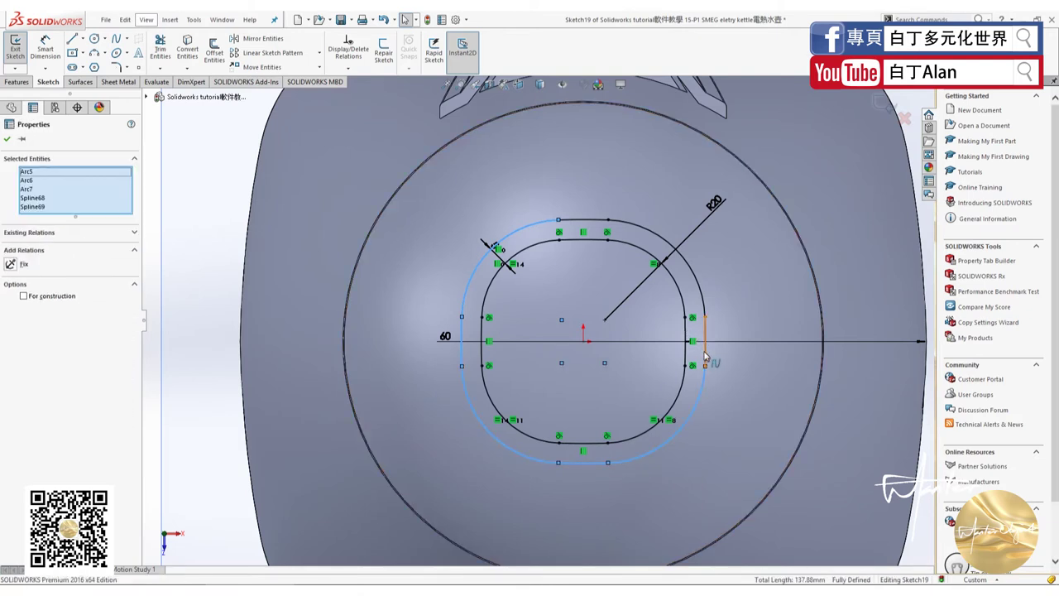
ctrl+click(704, 332)
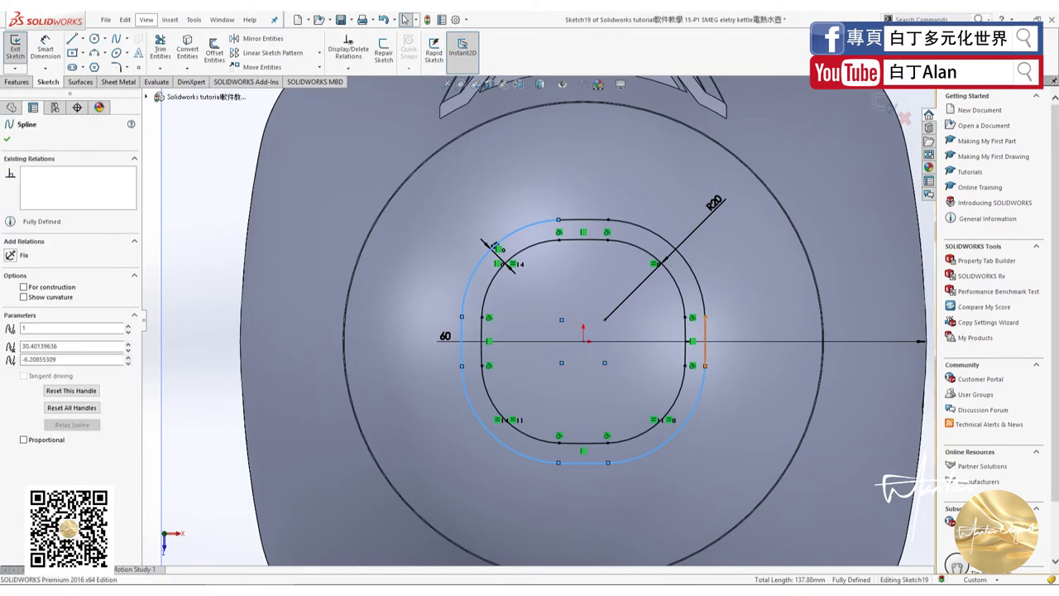
ctrl+click(651, 238)
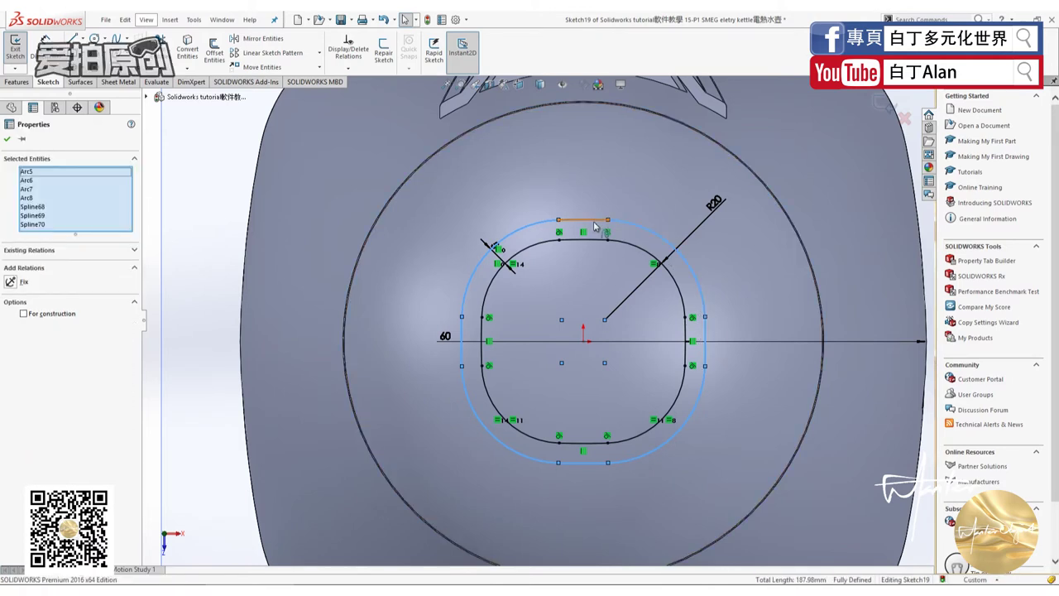
ctrl+click(594, 225)
click(217, 49)
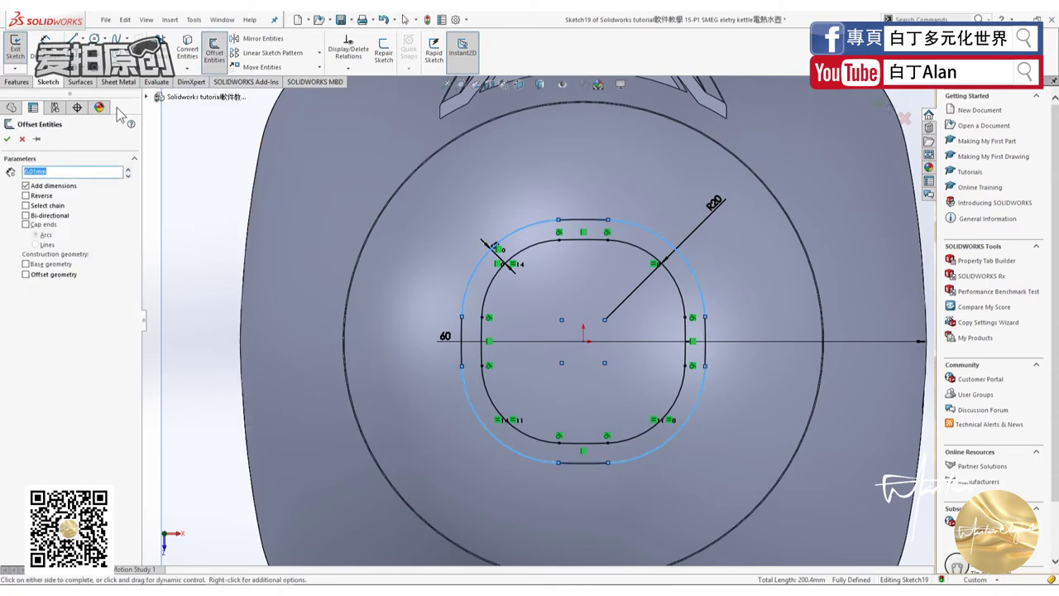
click(7, 139)
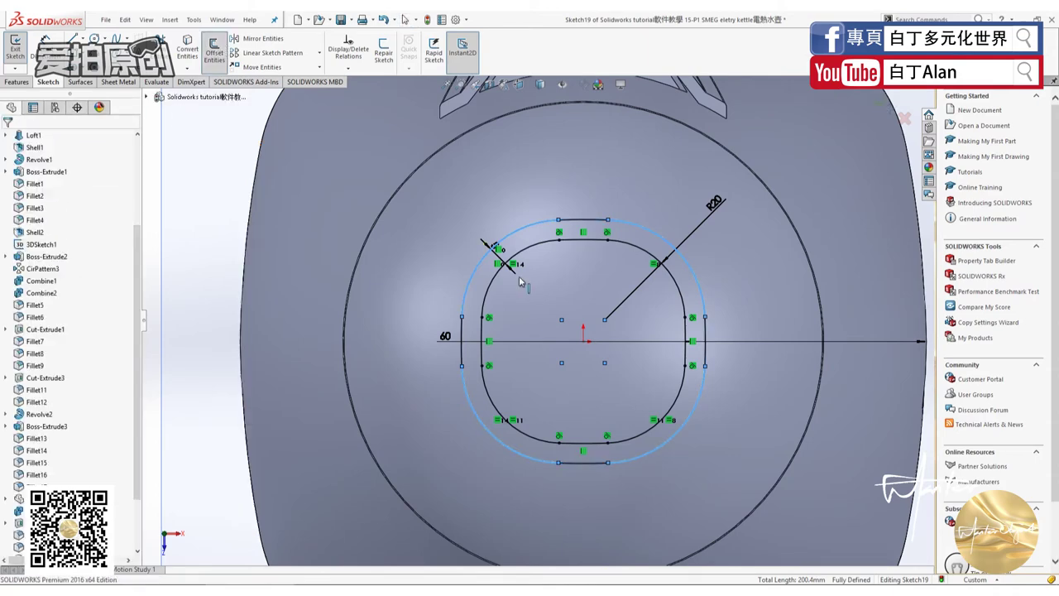
Zoom and orbit around the kettle to inspect the ring sketch on Plane2.
scroll(438, 373, down, 3)
scroll(424, 392, down, 3)
scroll(424, 397, down, 3)
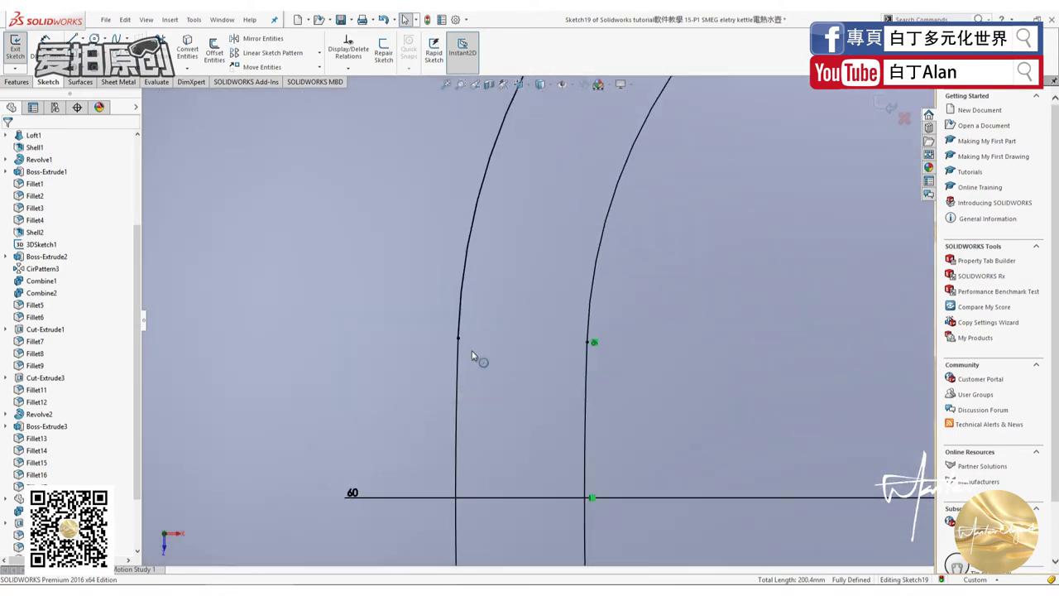
scroll(472, 291, down, 3)
scroll(477, 323, down, 3)
scroll(480, 327, down, 2)
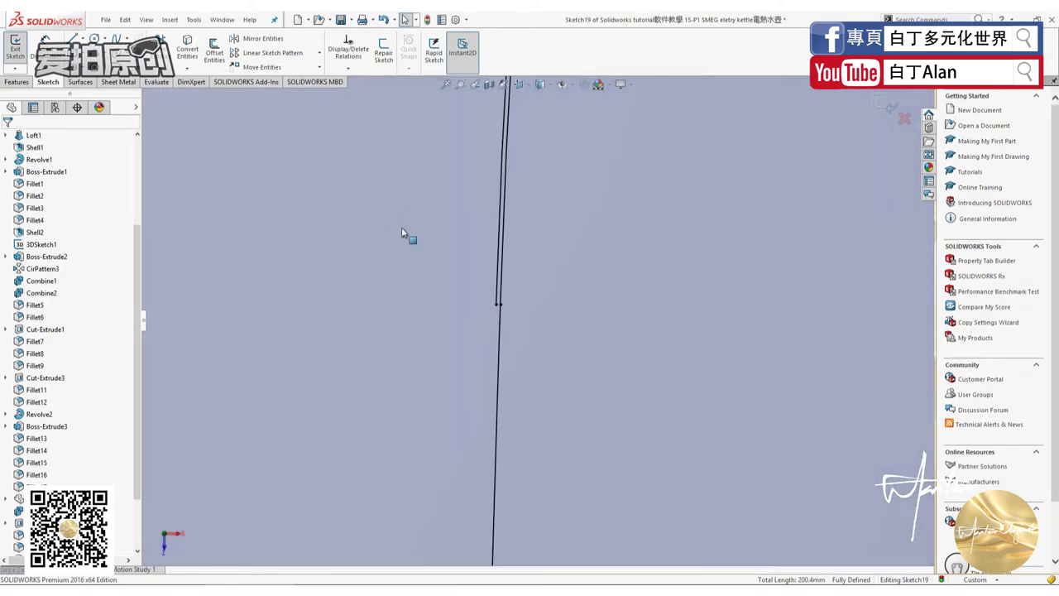
scroll(418, 373, up, 2)
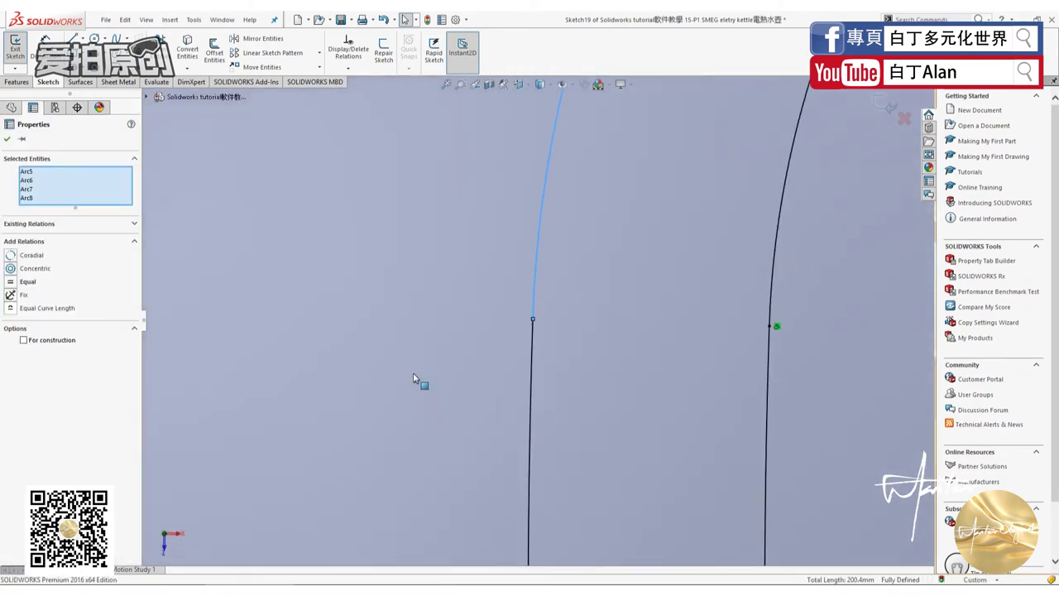
scroll(413, 376, up, 3)
scroll(401, 375, up, 5)
scroll(400, 374, up, 5)
click(348, 347)
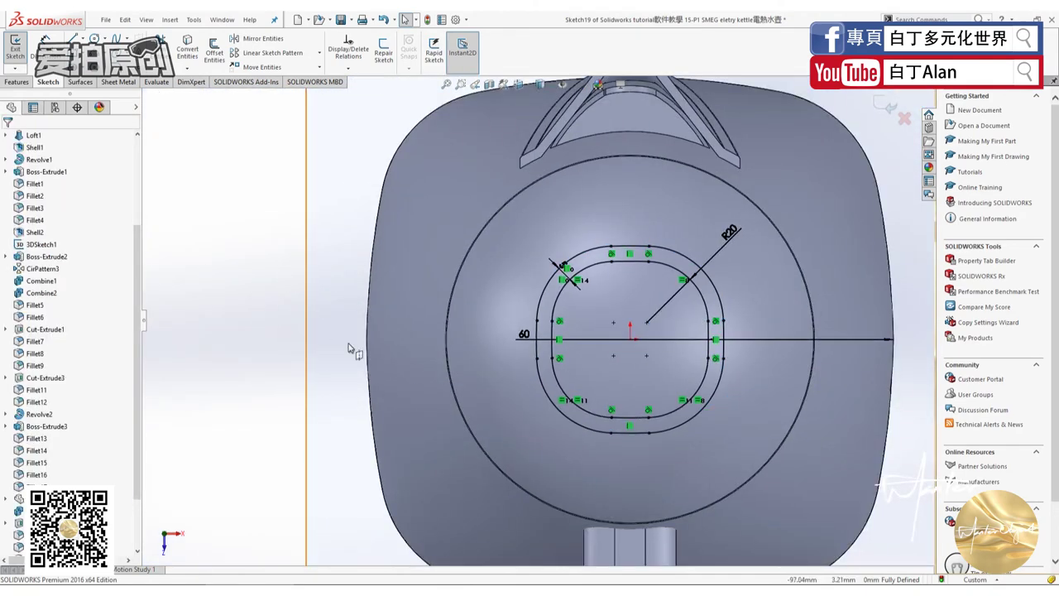
middle_drag(349, 347, 501, 333)
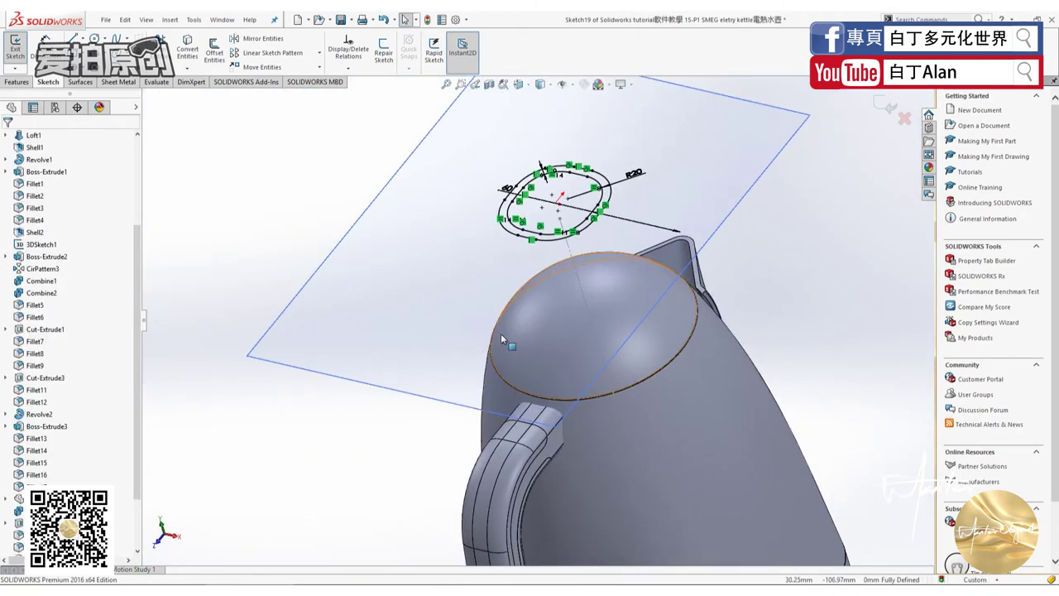
ctrl+middle_drag(556, 302, 519, 308)
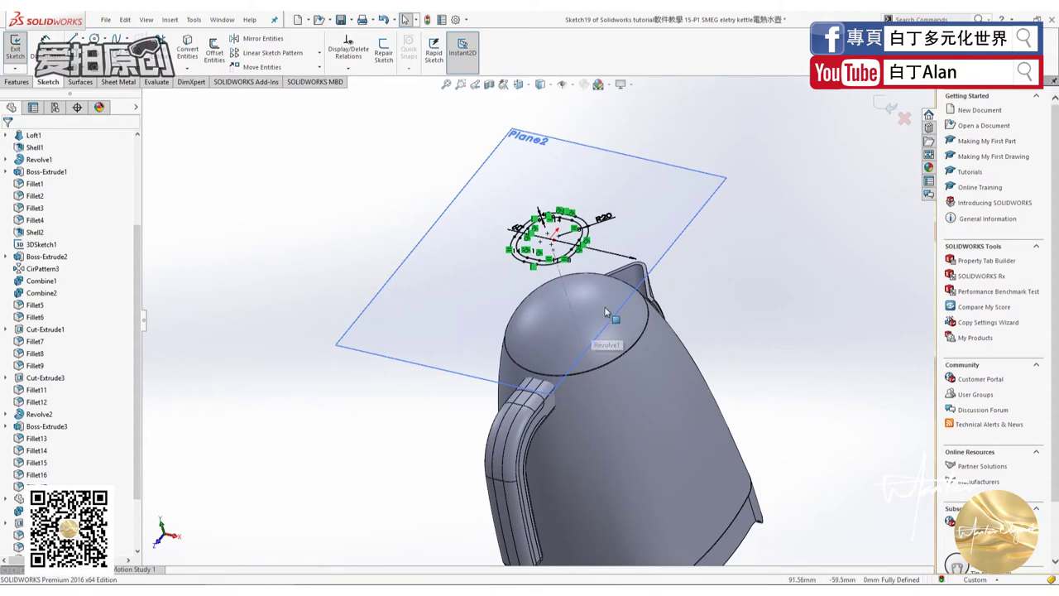
mouse_move(601, 265)
middle_down()
mouse_move(610, 243)
mouse_move(552, 232)
mouse_move(561, 390)
middle_up()
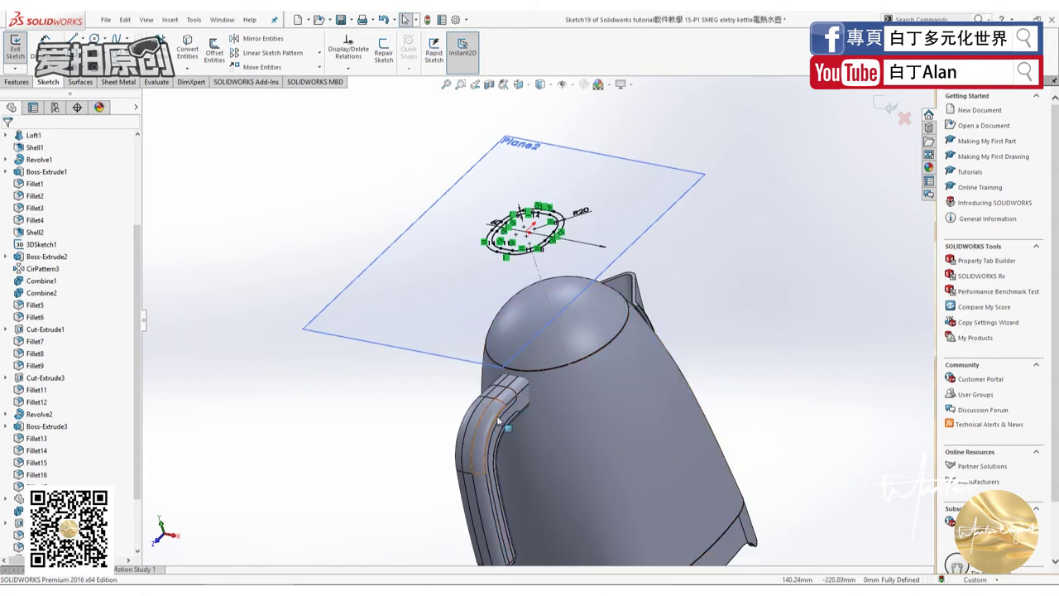
middle_drag(584, 389, 538, 215)
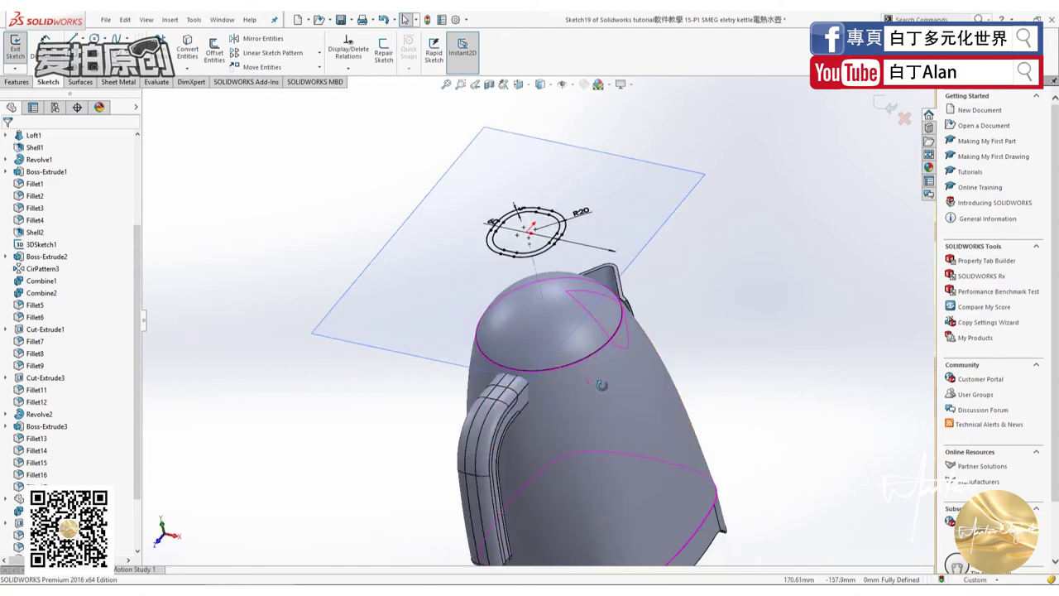
scroll(529, 182, down, 3)
scroll(526, 169, down, 2)
scroll(477, 328, up, 2)
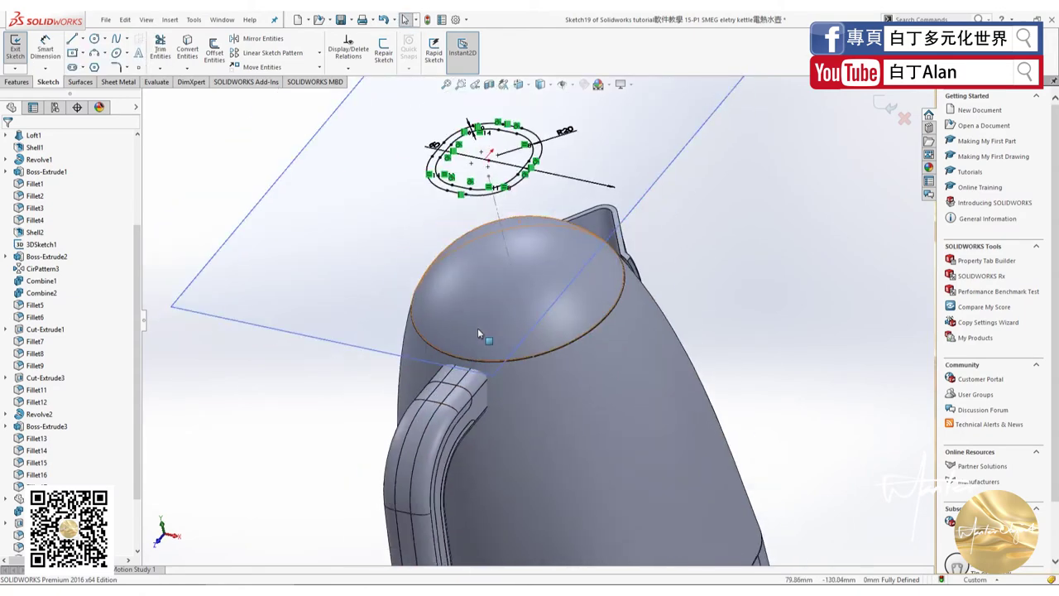
scroll(478, 331, up, 2)
scroll(478, 331, down, 2)
scroll(478, 331, down, 2)
scroll(500, 397, down, 2)
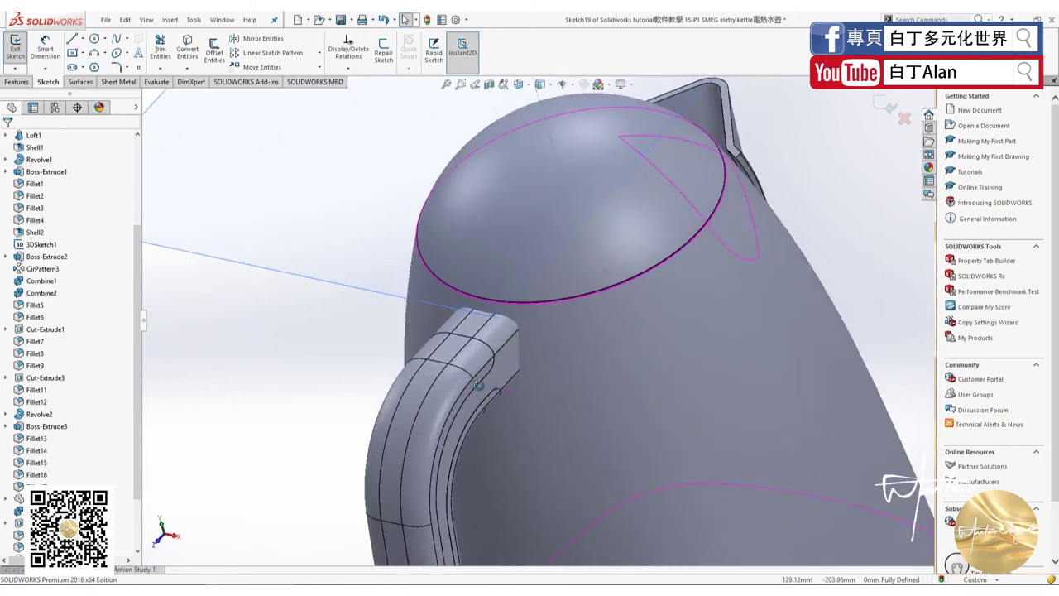
scroll(513, 389, up, 3)
scroll(537, 377, up, 3)
scroll(542, 351, down, 3)
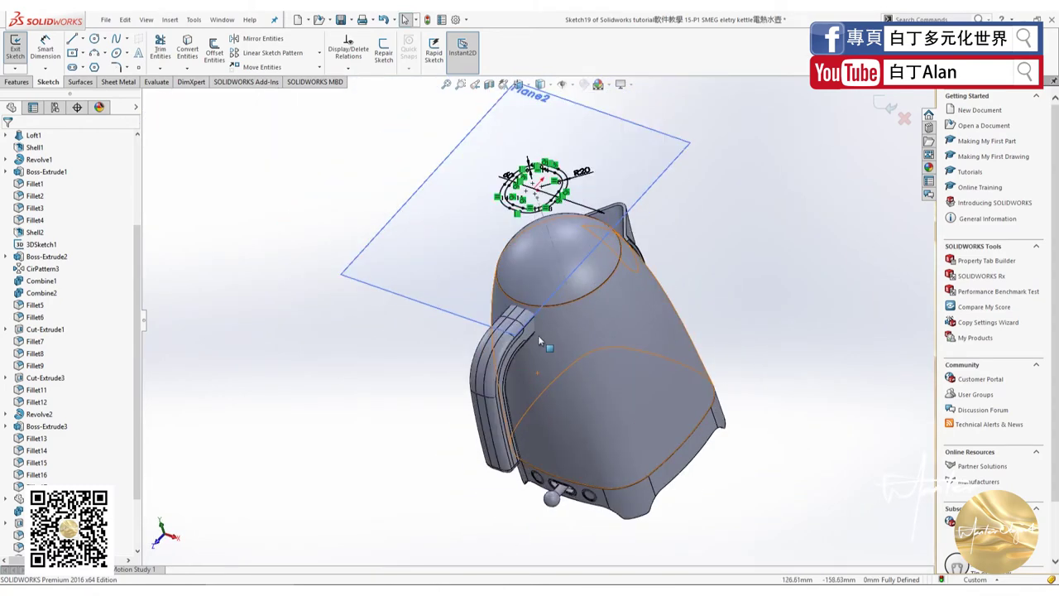
scroll(547, 328, down, 3)
click(567, 323)
click(389, 376)
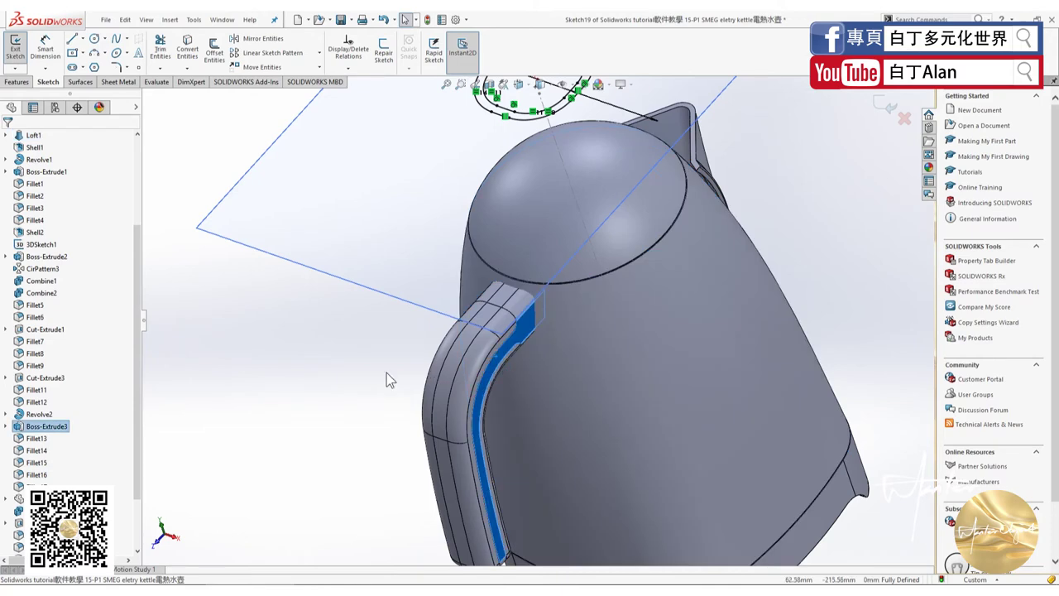
middle_drag(388, 376, 384, 340)
click(435, 346)
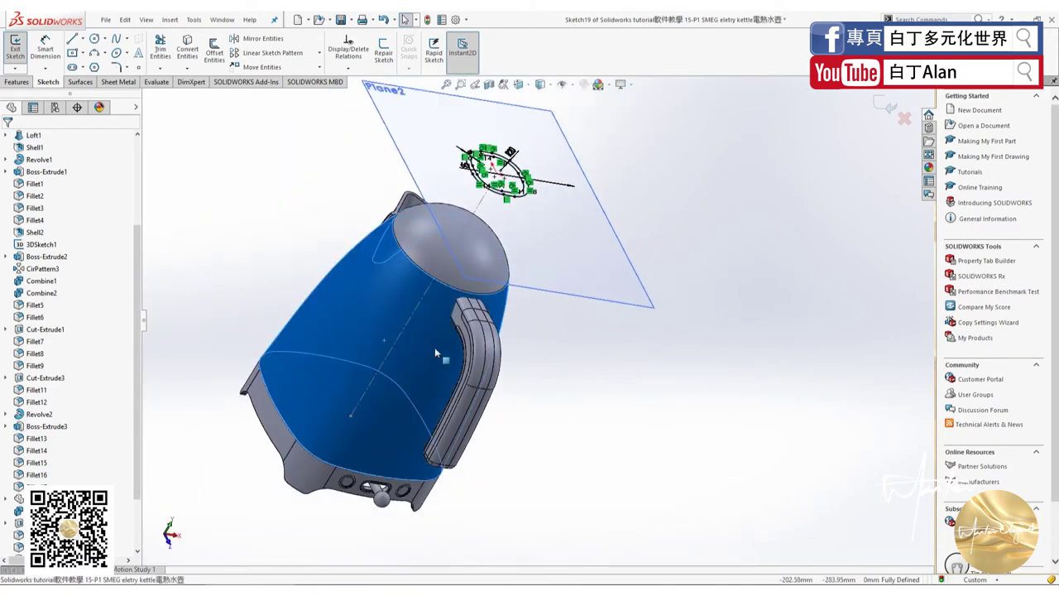
click(610, 381)
middle_drag(610, 380, 477, 355)
scroll(484, 291, down, 3)
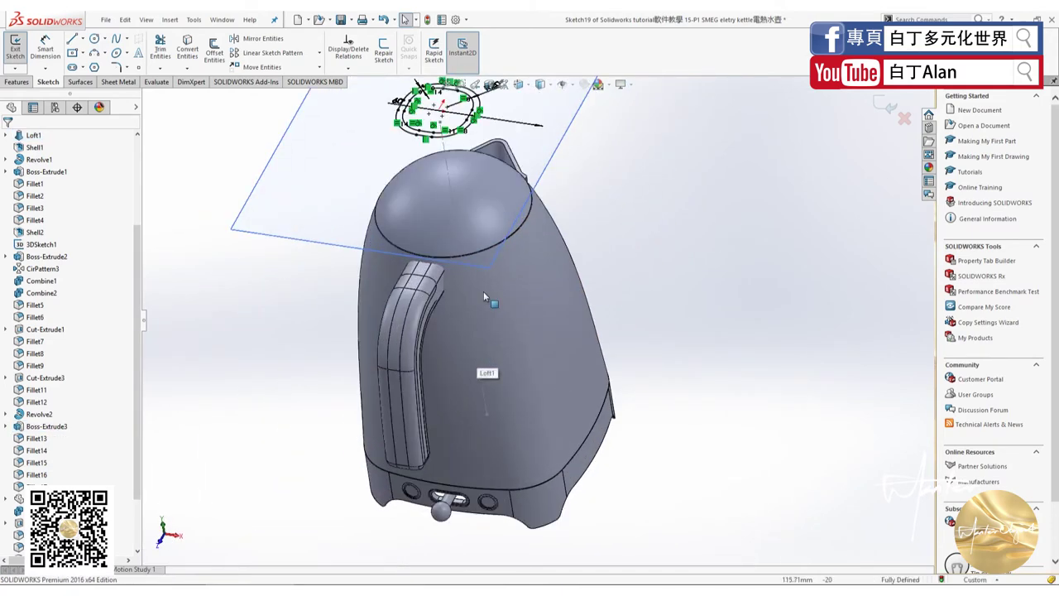
scroll(483, 291, up, 3)
scroll(513, 338, down, 4)
scroll(513, 338, up, 1)
scroll(513, 338, up, 1)
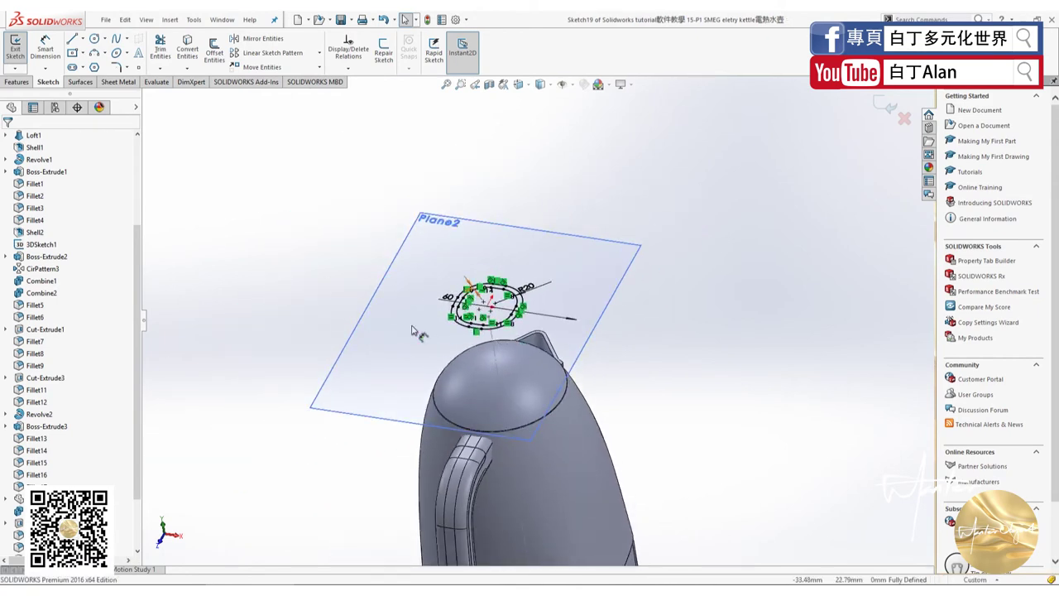
scroll(536, 324, up, 2)
scroll(72, 345, down, 2)
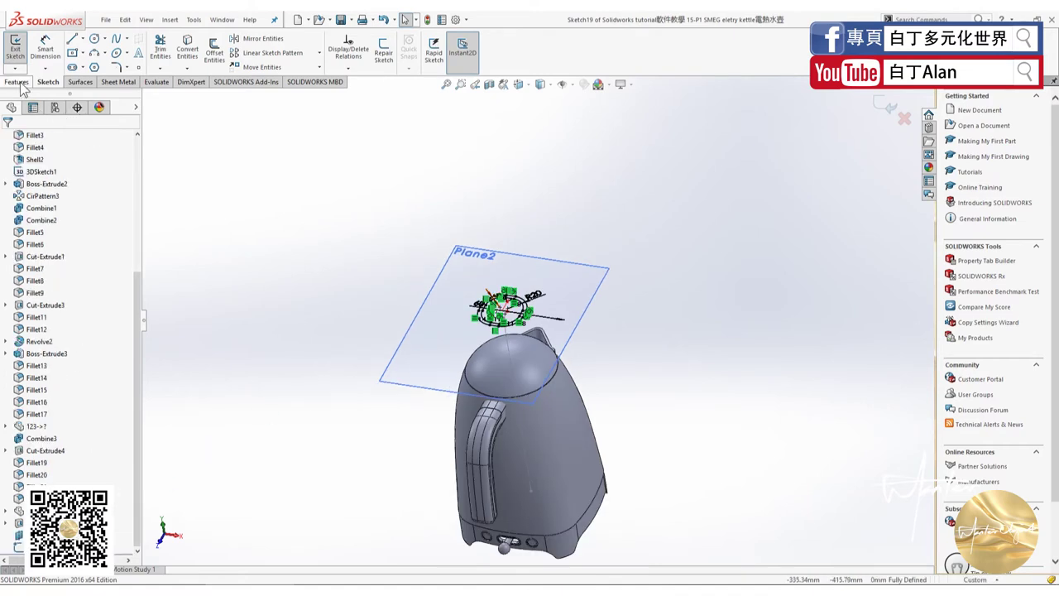
Save the kettle part to the Desktop as 123.sldprt.
click(108, 20)
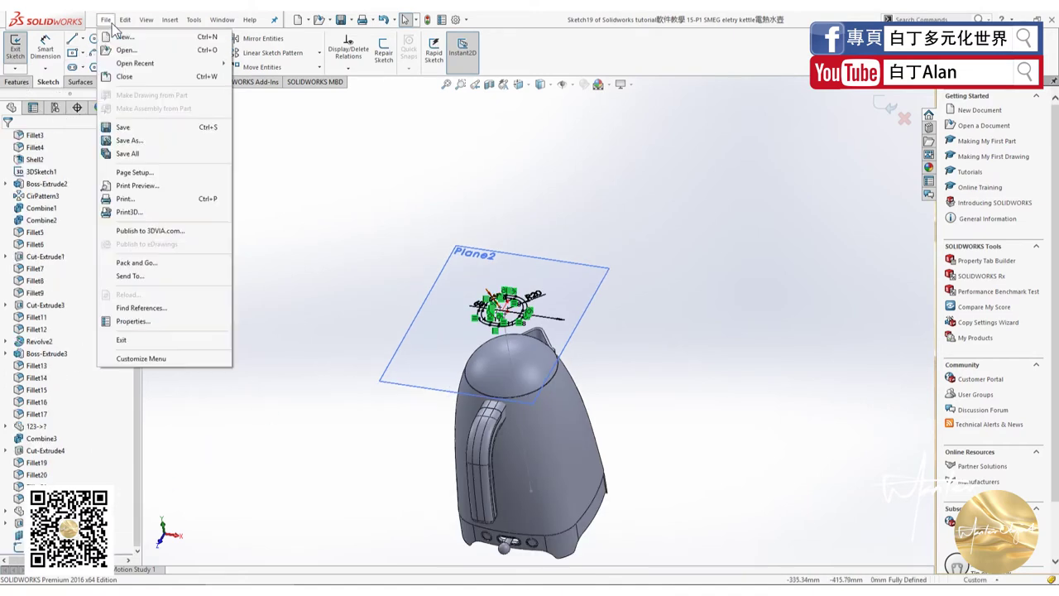
click(150, 144)
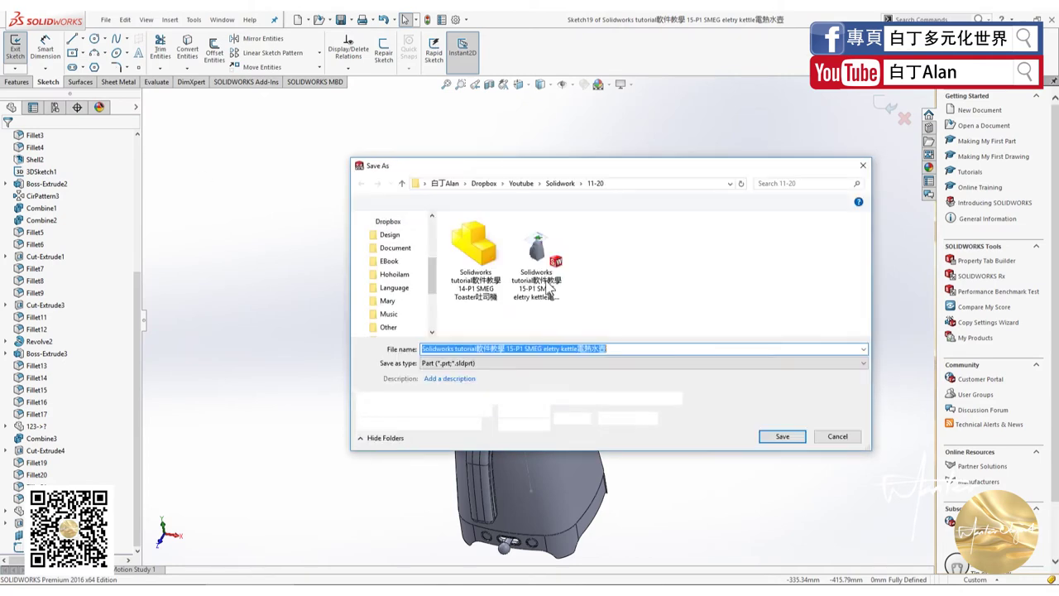
click(376, 239)
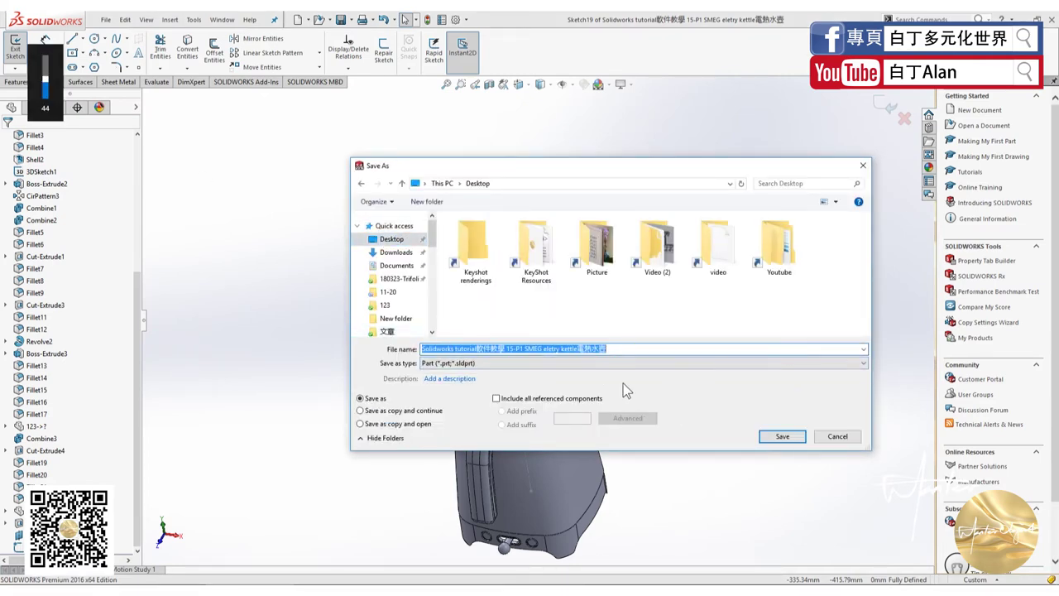
text(132)
key(BackSpace)
key(BackSpace)
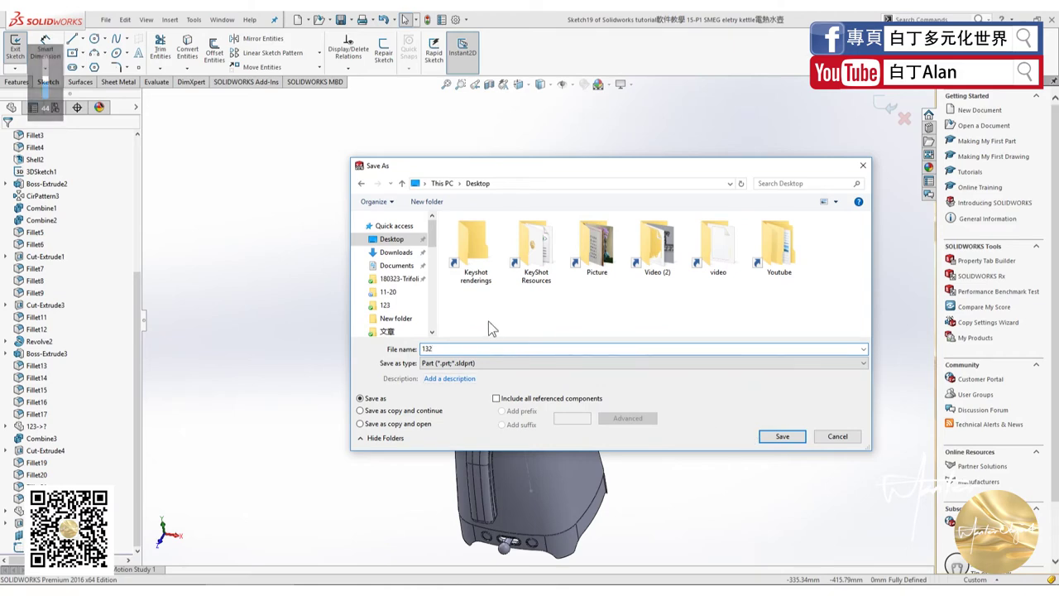
click(783, 437)
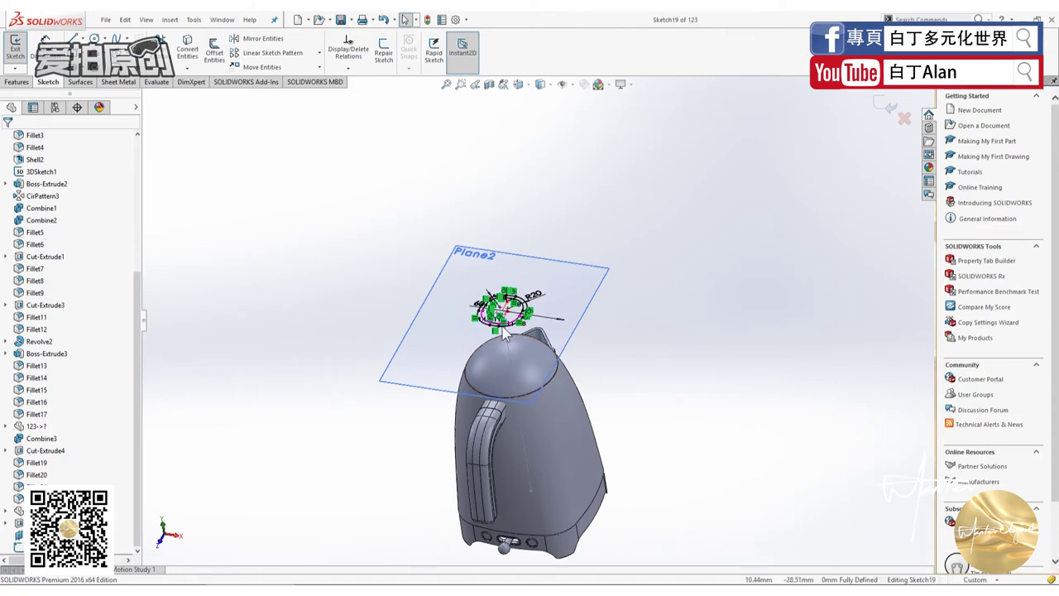
Start a cut-extrude from the neck sketch Sketch19, aimed at the dome vertex.
scroll(506, 335, down, 3)
scroll(517, 352, up, 2)
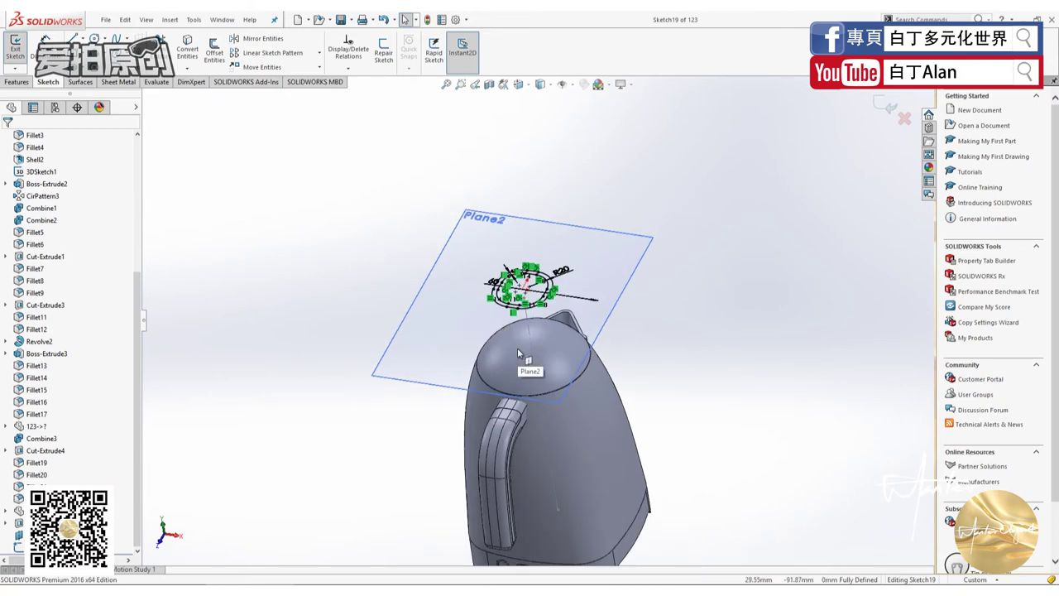
scroll(150, 484, down, 2)
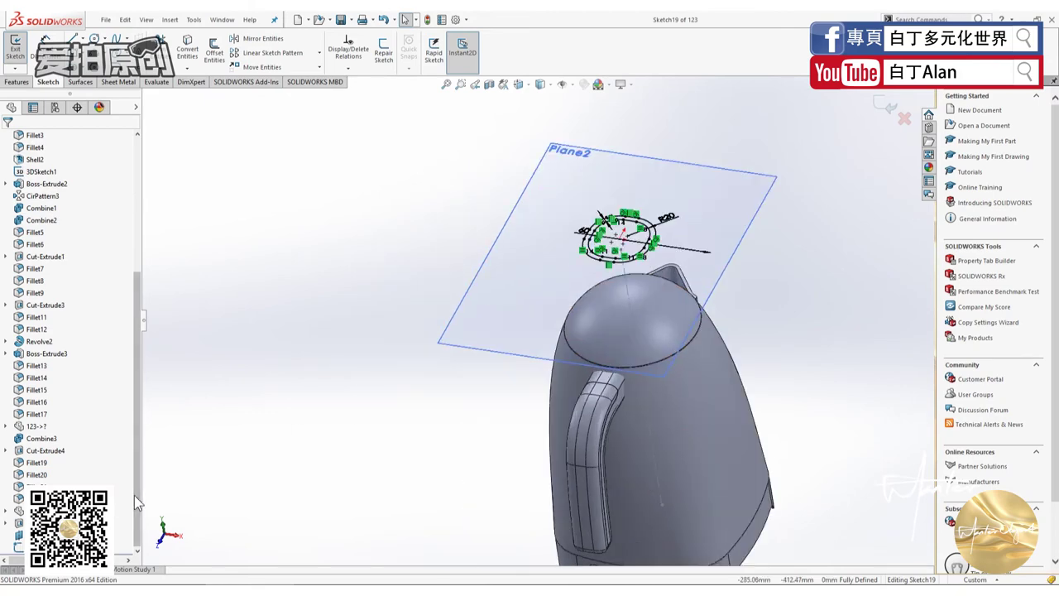
scroll(503, 394, up, 1)
scroll(628, 350, up, 2)
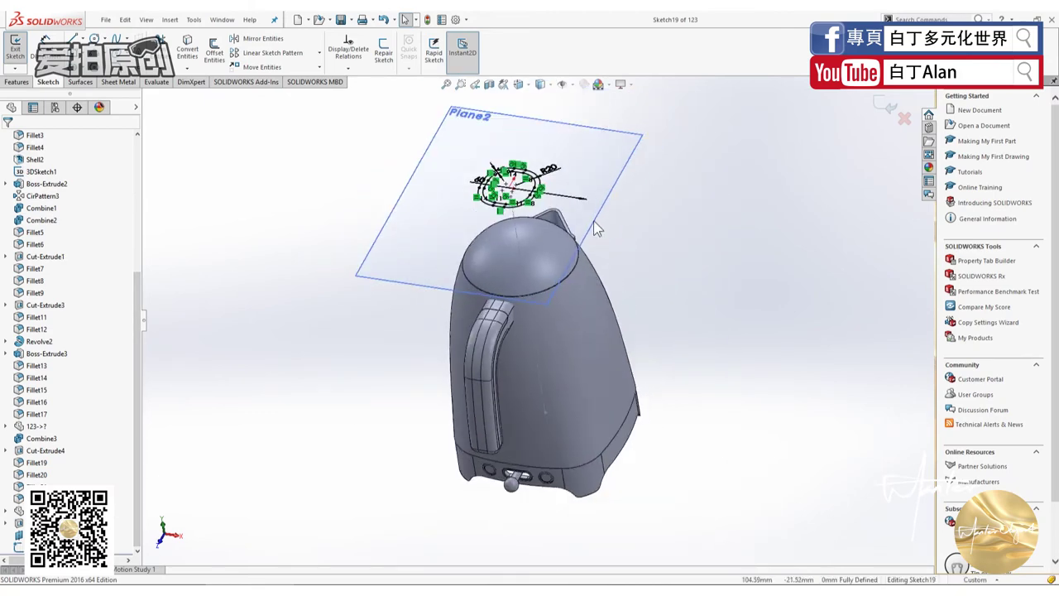
scroll(593, 220, down, 2)
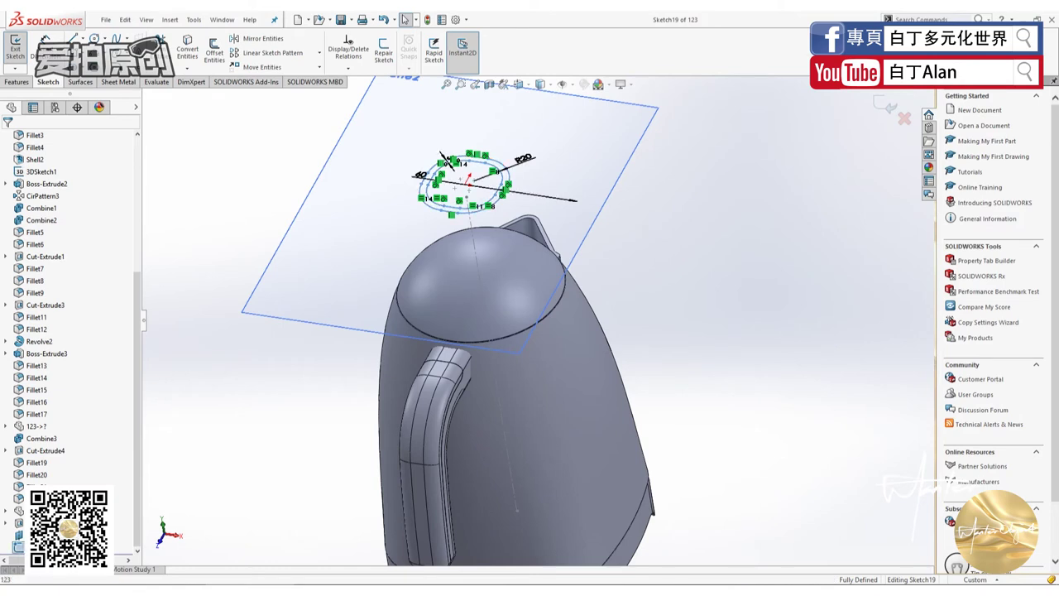
click(20, 82)
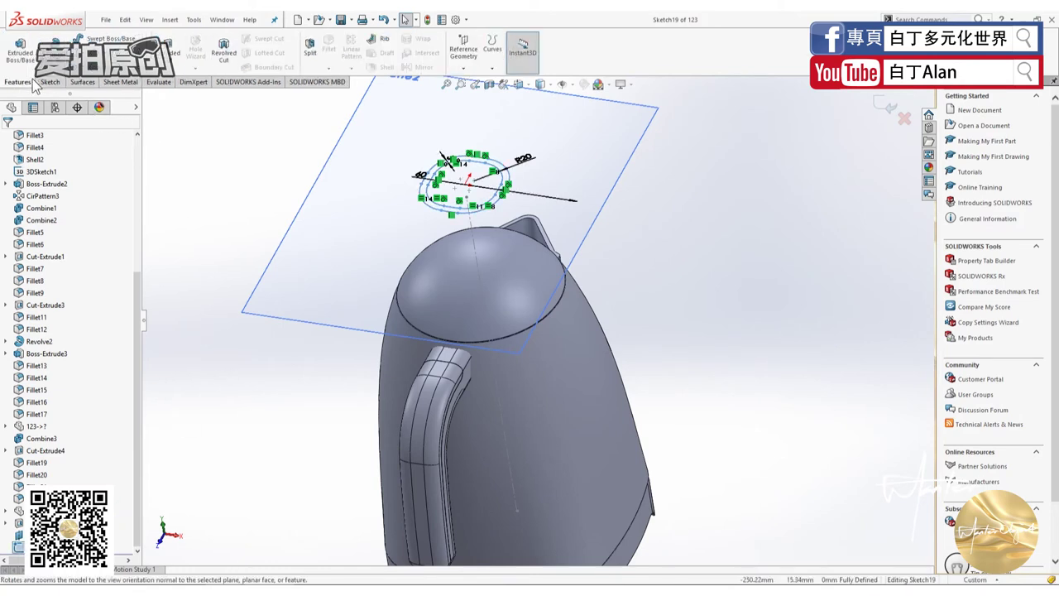
click(170, 48)
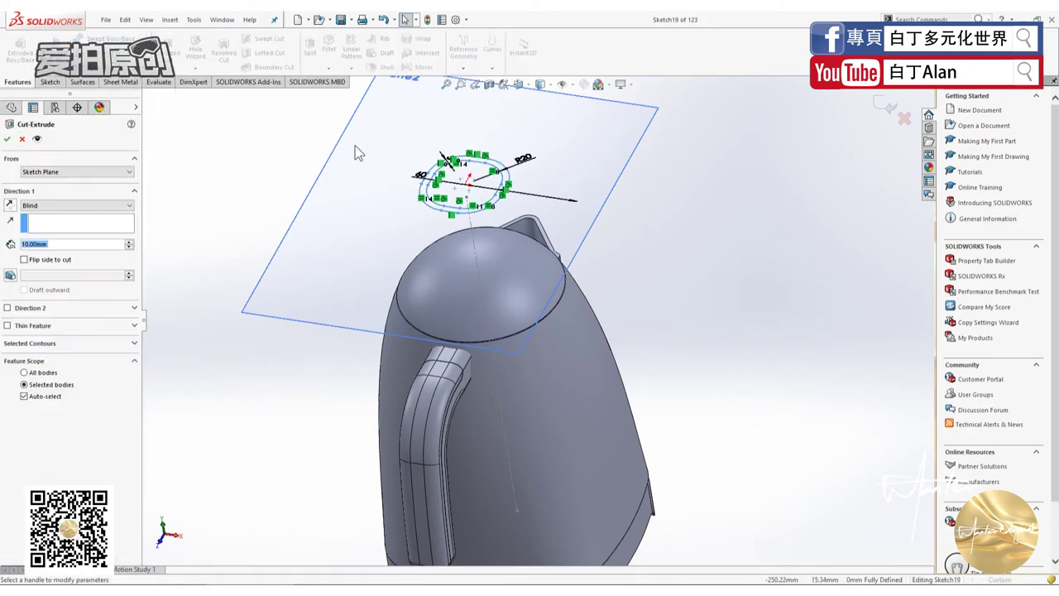
click(476, 248)
Set the blind cut depth to 90 mm and accept the rounded lid opening.
middle_drag(501, 301, 458, 212)
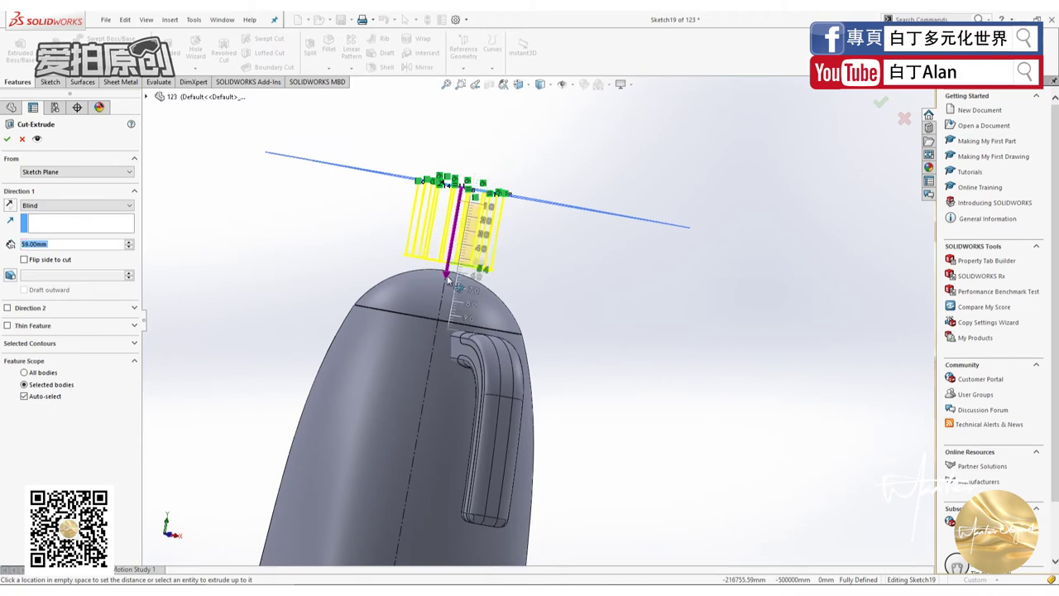
click(453, 301)
middle_drag(453, 301, 513, 249)
scroll(419, 286, down, 1)
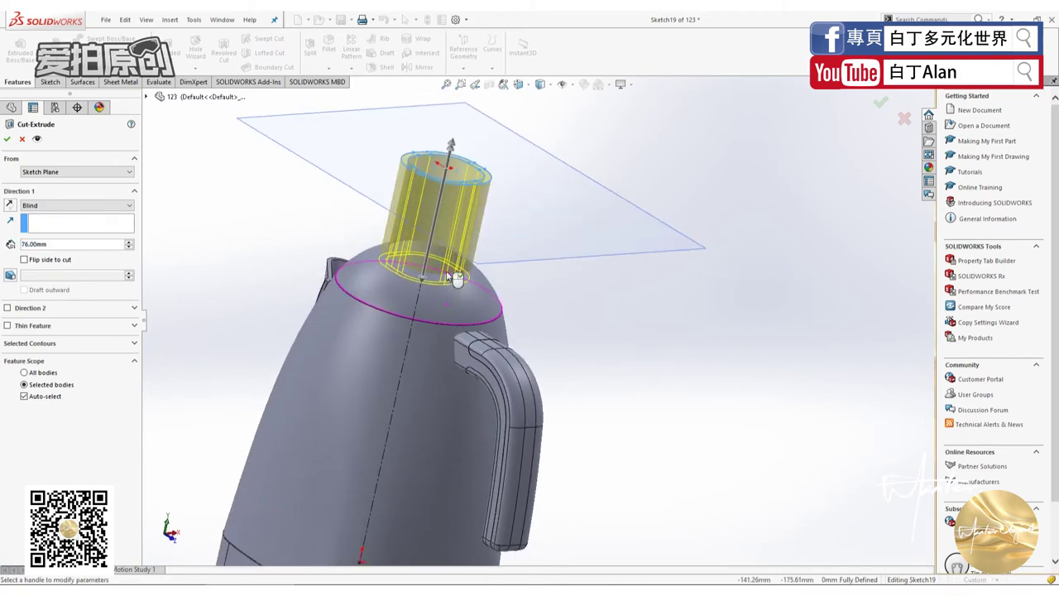
scroll(419, 286, down, 1)
scroll(419, 286, down, 1)
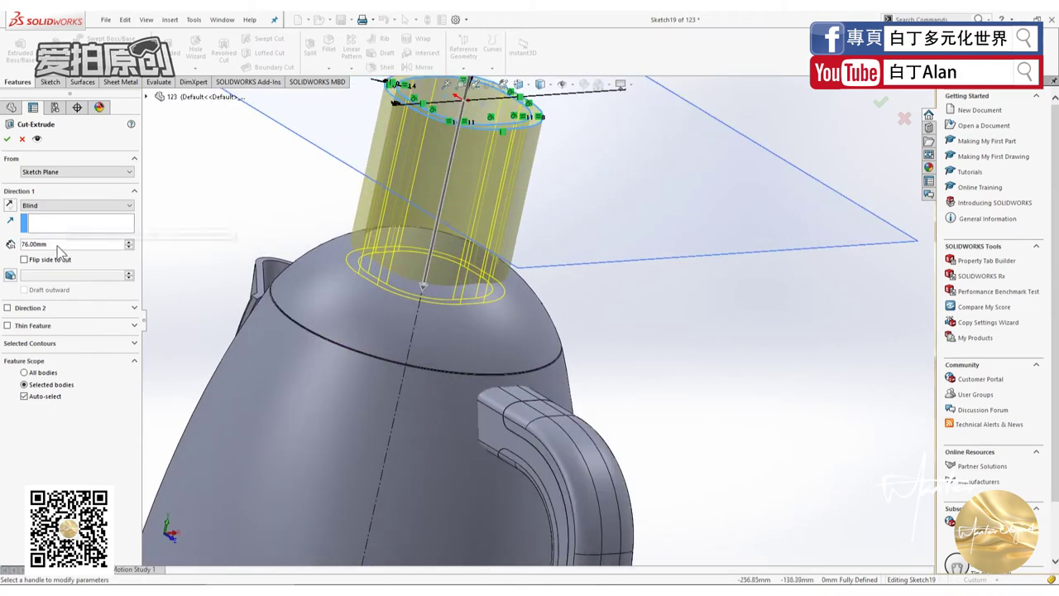
text(90)
key(Return)
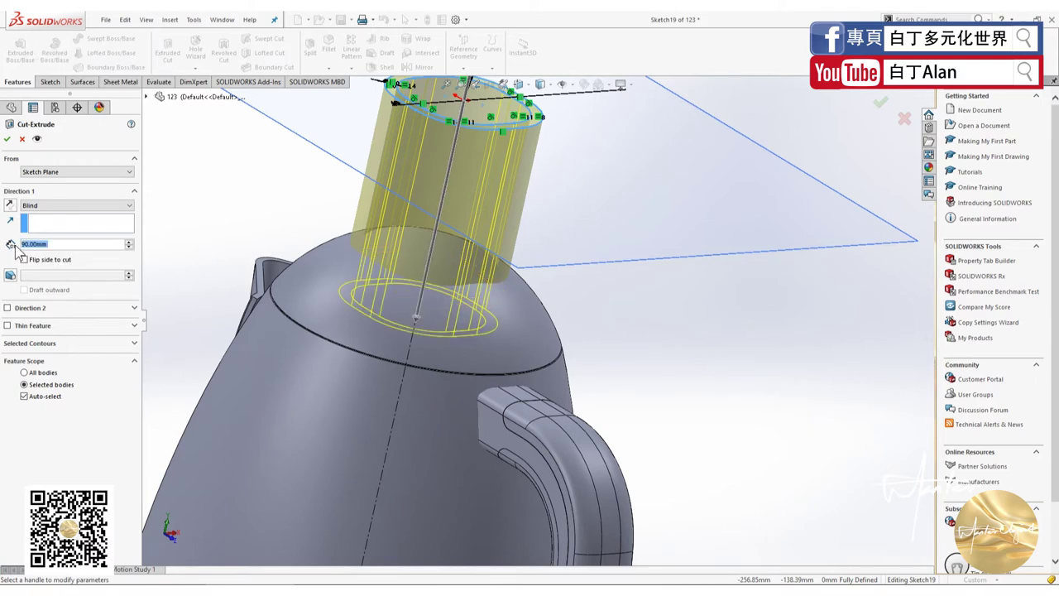
click(7, 139)
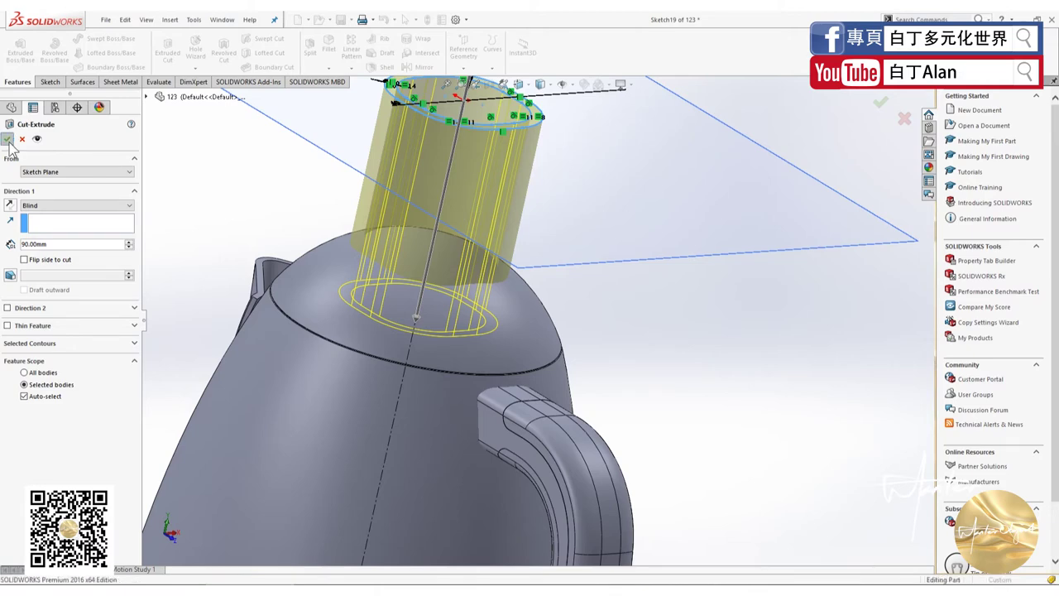
middle_drag(580, 374, 650, 429)
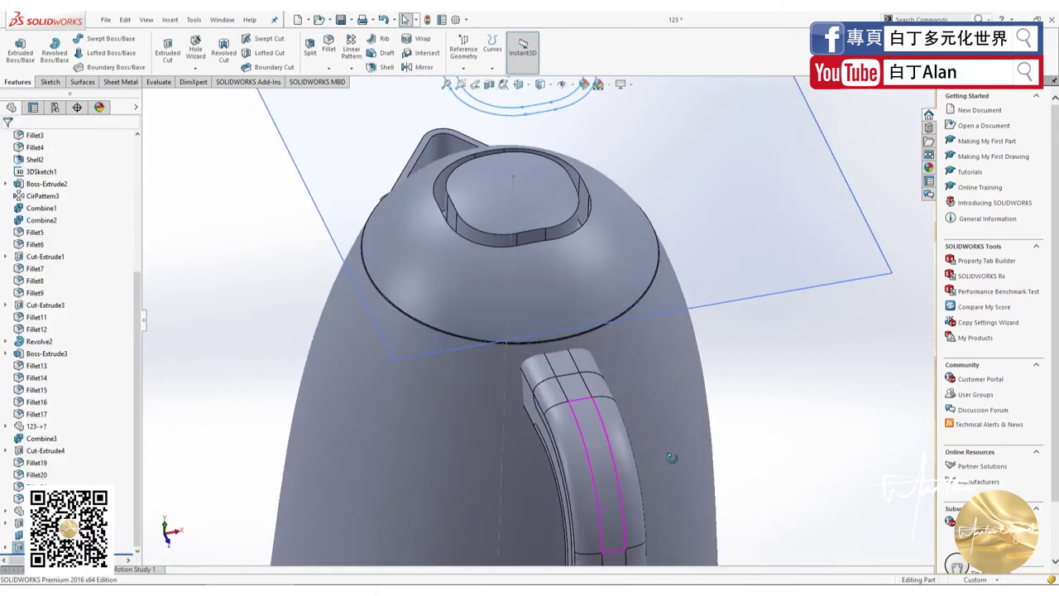
scroll(694, 273, down, 3)
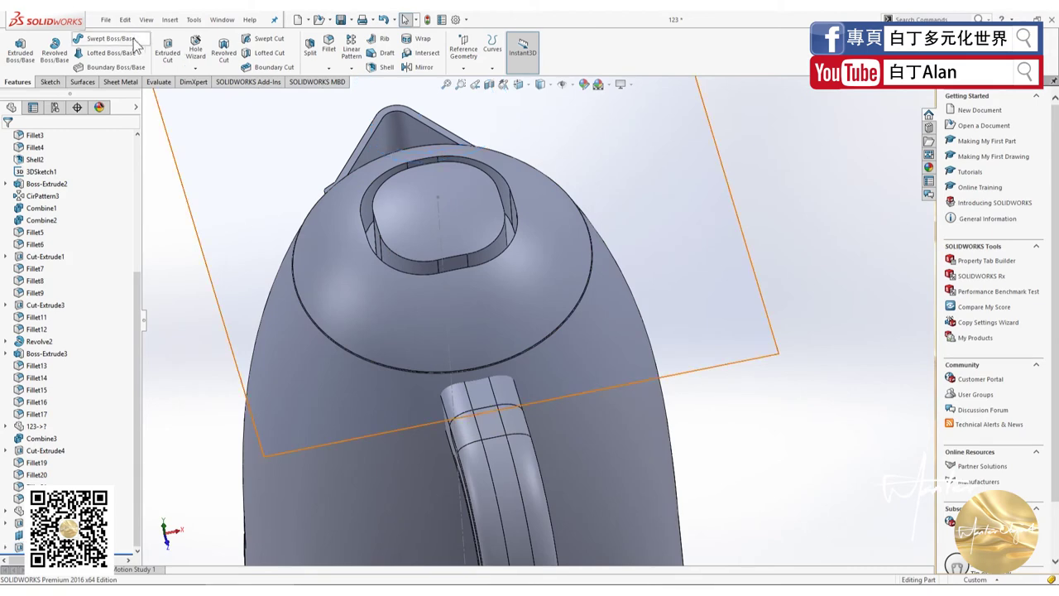
Save the part over the existing 15-P1 SMEG kettle file in the 11-20 folder.
click(106, 20)
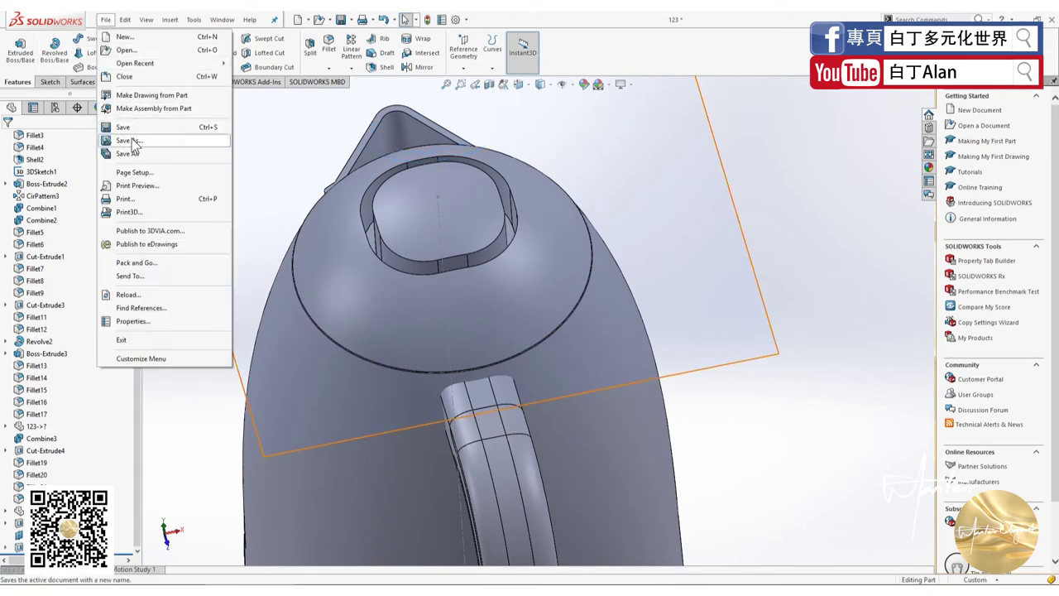
click(134, 142)
key(alt+Tab)
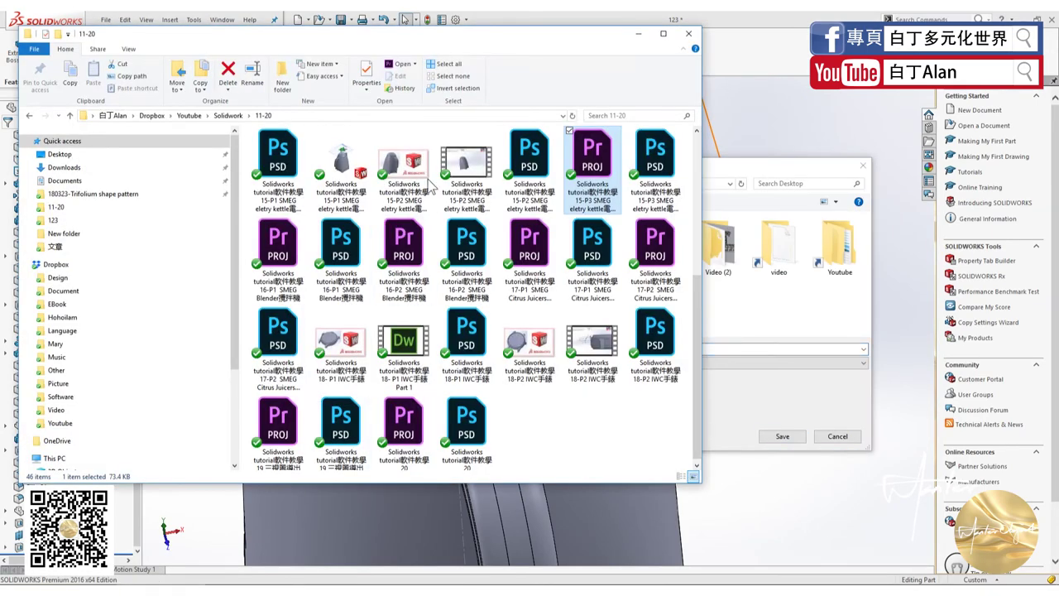
click(387, 115)
key(ctrl+c)
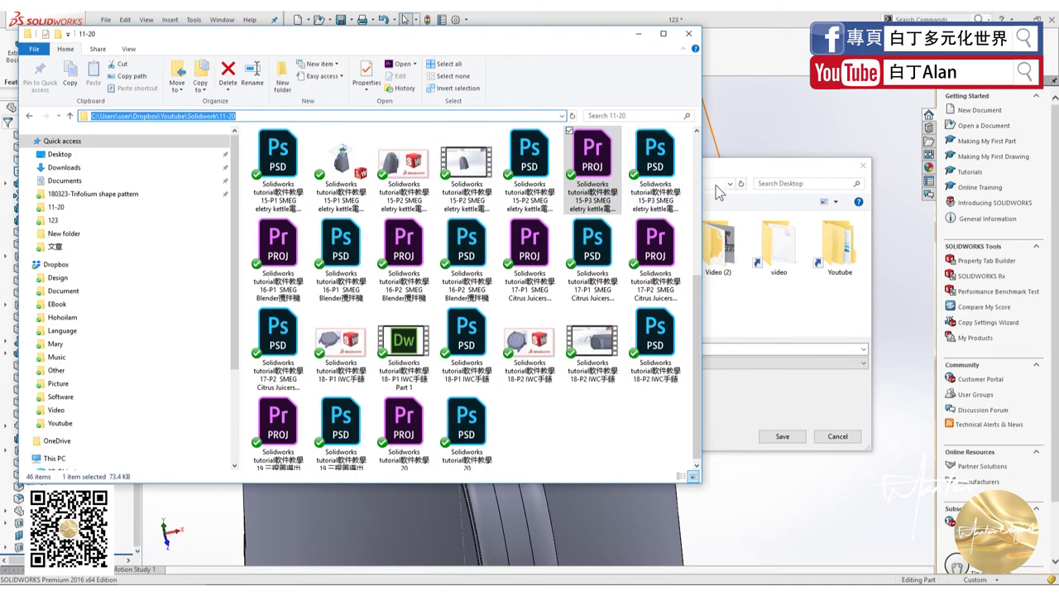
click(704, 183)
key(ctrl+v)
key(Return)
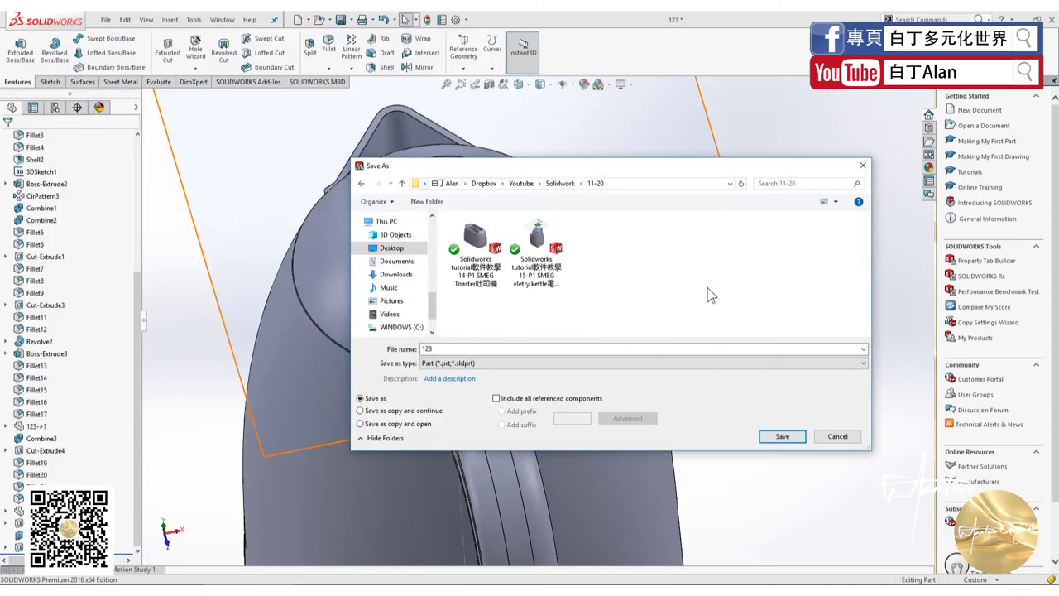
click(548, 248)
click(780, 436)
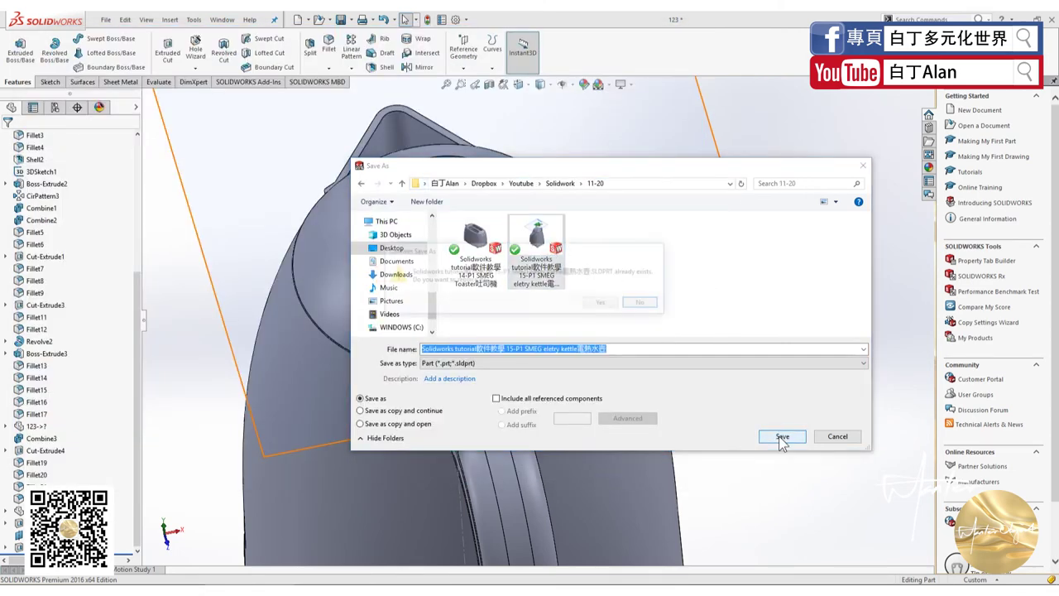
click(616, 305)
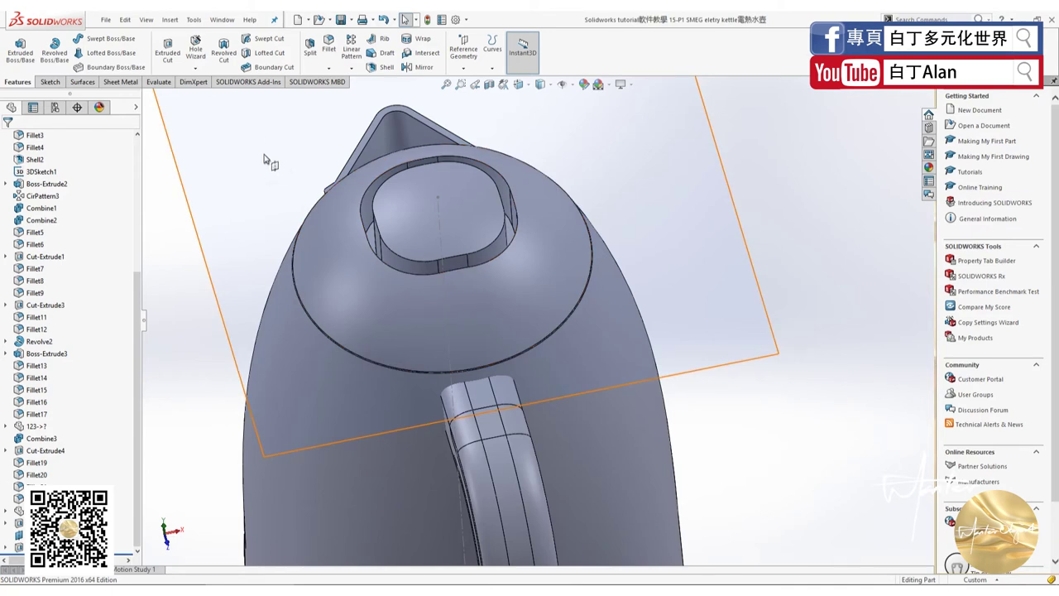
Fillet the outer and inner edges of the lid opening at 0.5 mm.
click(329, 47)
text(0.5)
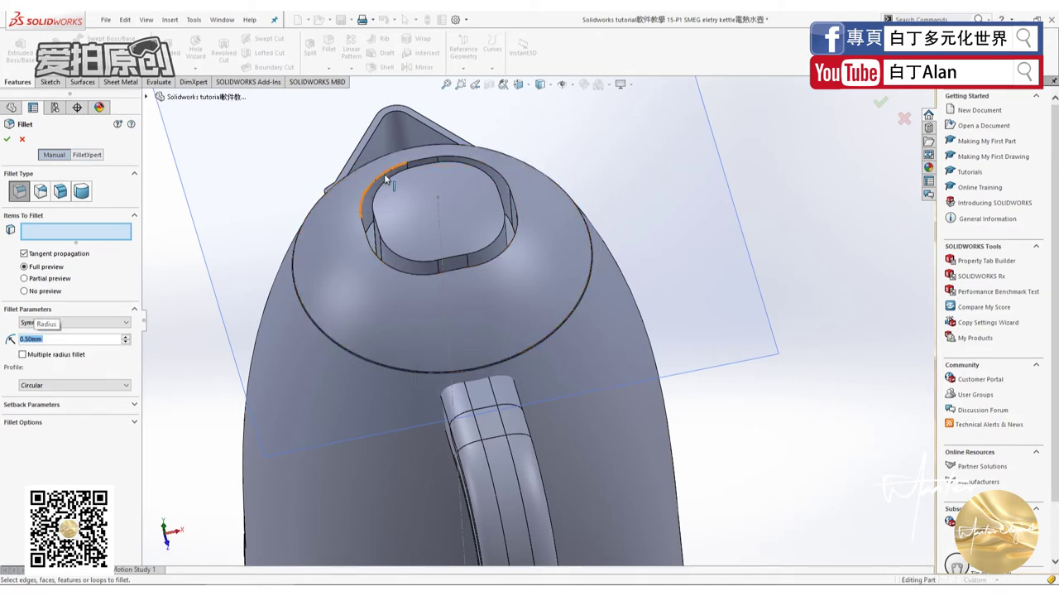
click(386, 177)
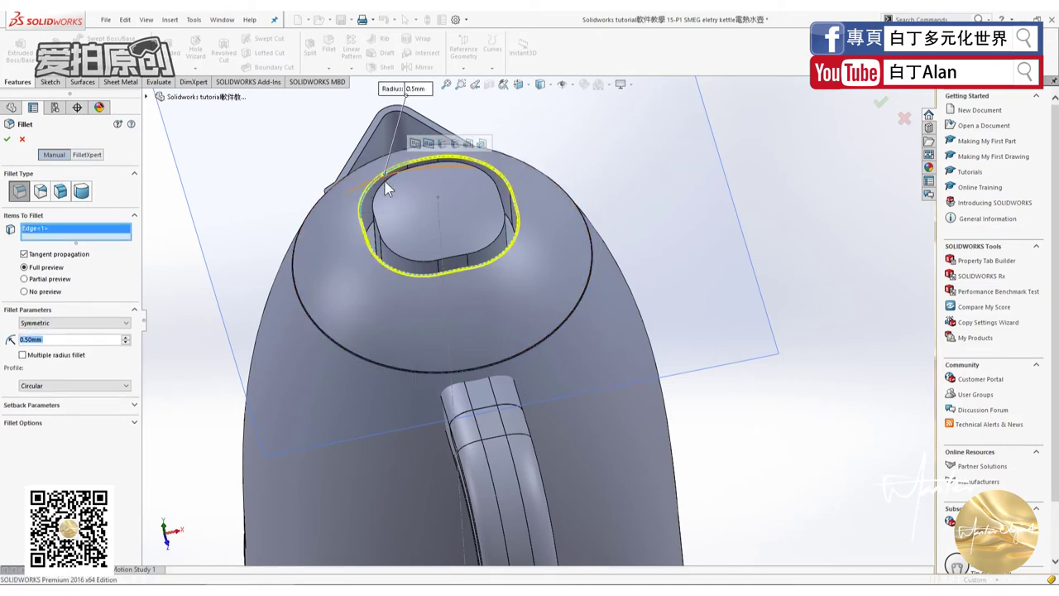
click(385, 190)
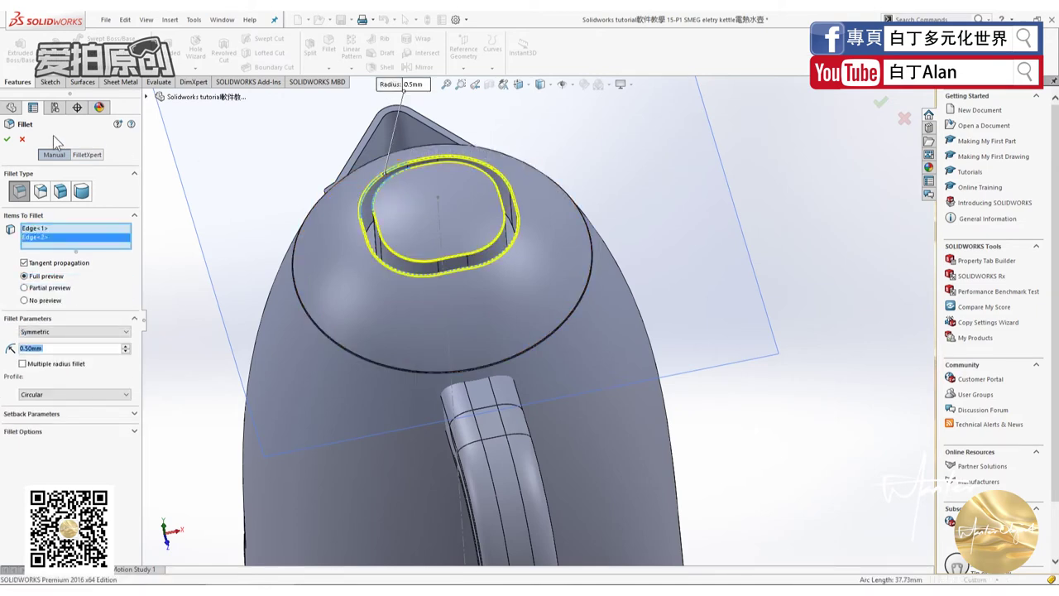
click(7, 139)
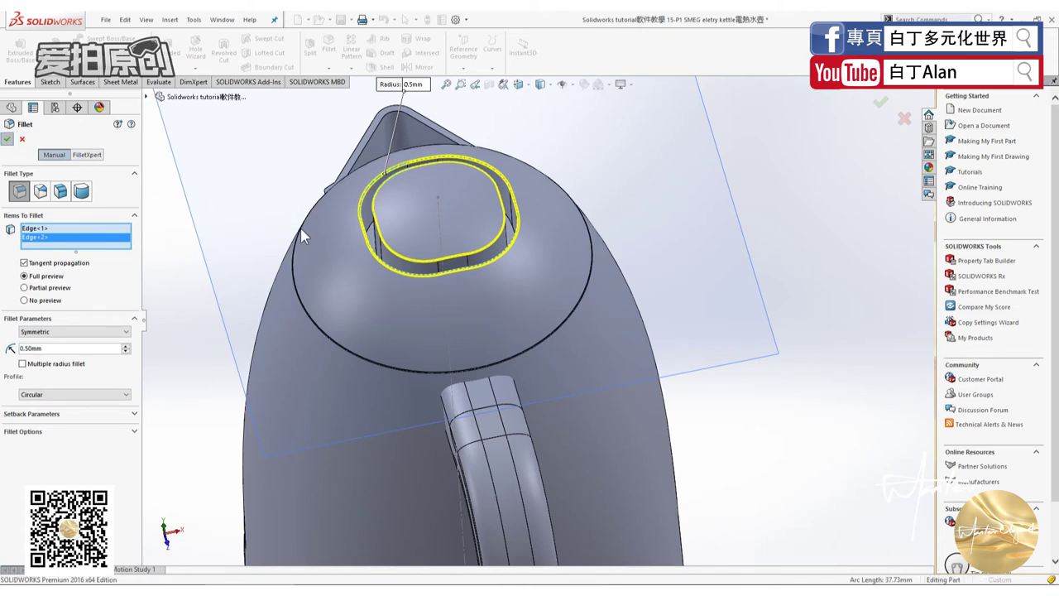
Save the kettle part and minimise its document window.
mouse_move(454, 228)
middle_down()
mouse_move(884, 245)
mouse_move(622, 348)
middle_up()
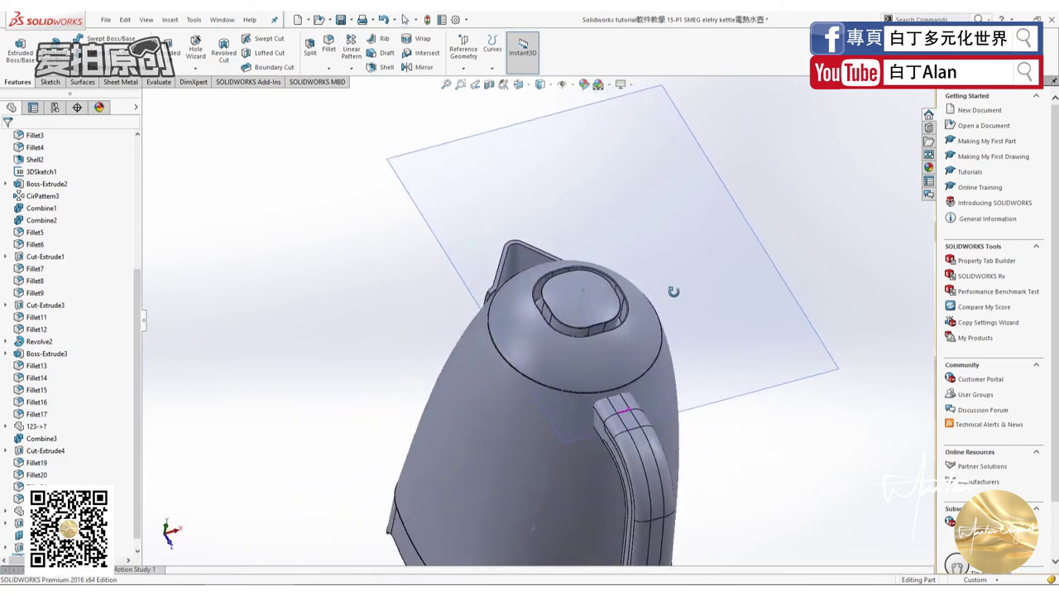
scroll(623, 347, down, 2)
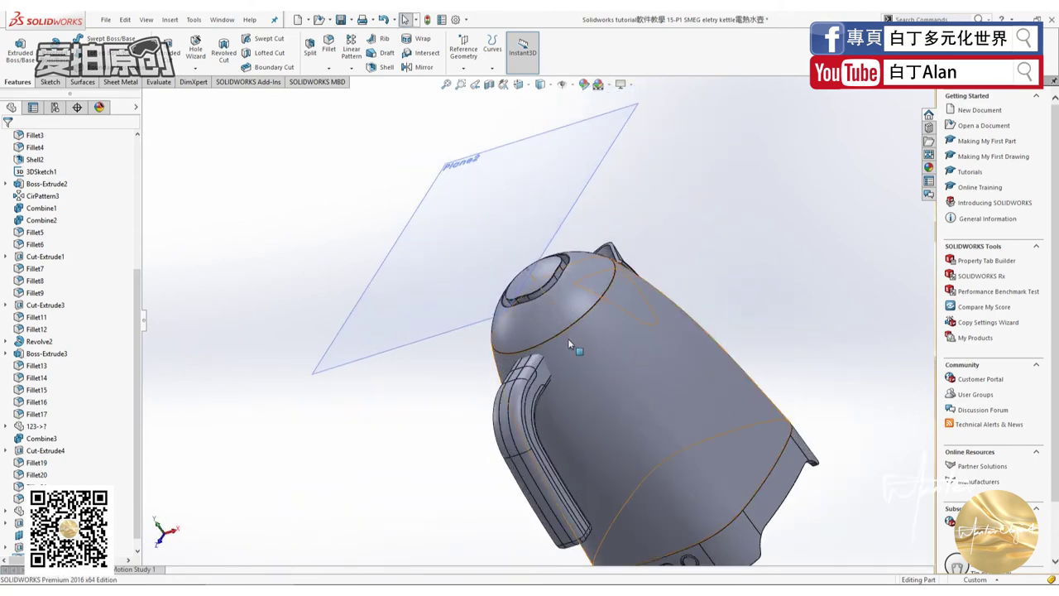
scroll(536, 406, up, 2)
mouse_move(535, 405)
middle_down()
mouse_move(539, 282)
mouse_move(523, 251)
middle_up()
scroll(539, 281, down, 2)
scroll(539, 282, down, 2)
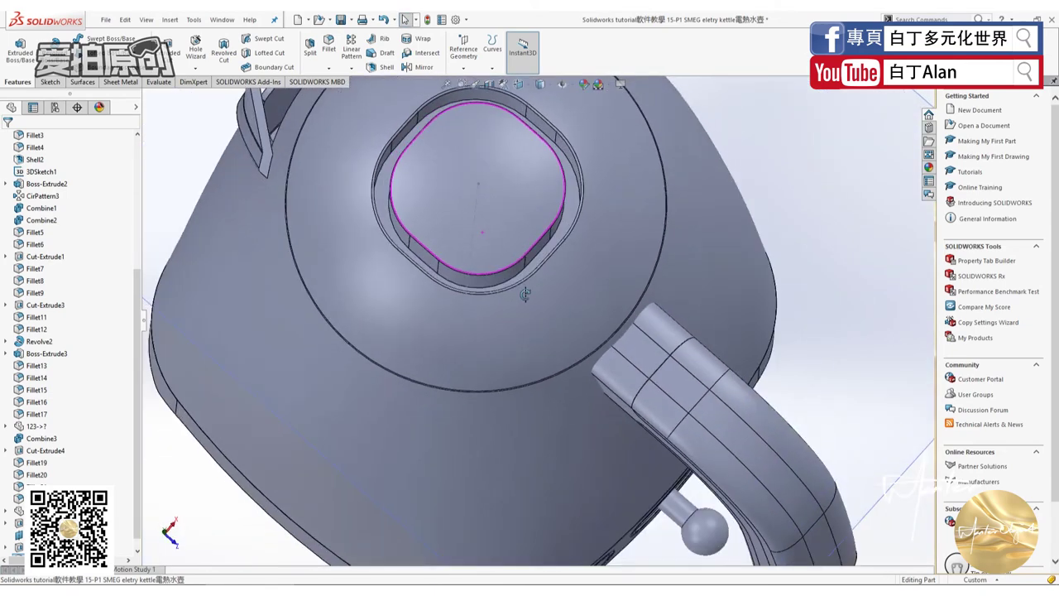
scroll(523, 252, up, 4)
middle_drag(523, 251, 522, 445)
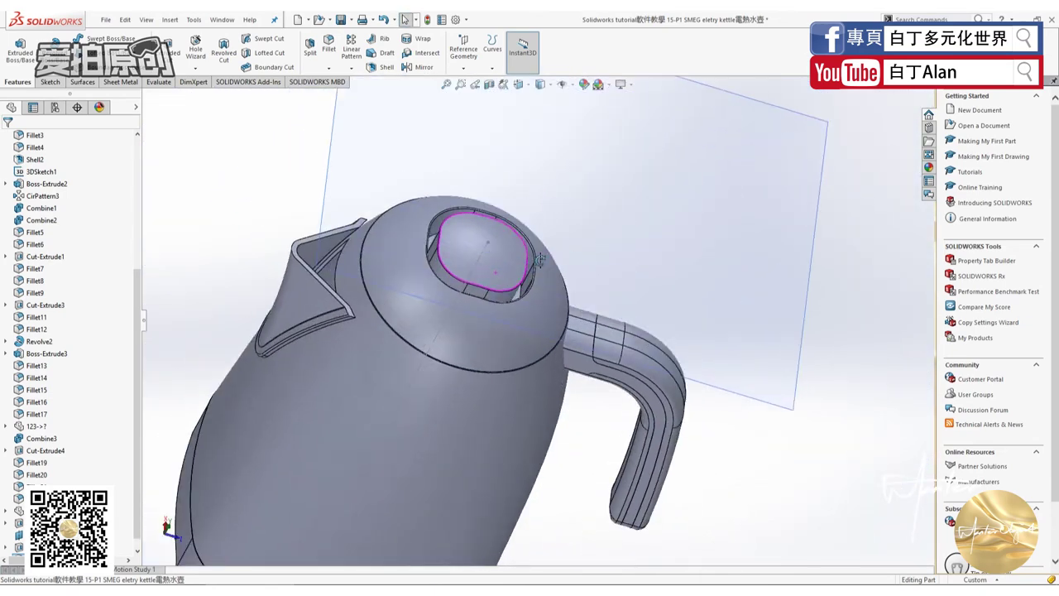
click(106, 19)
click(124, 131)
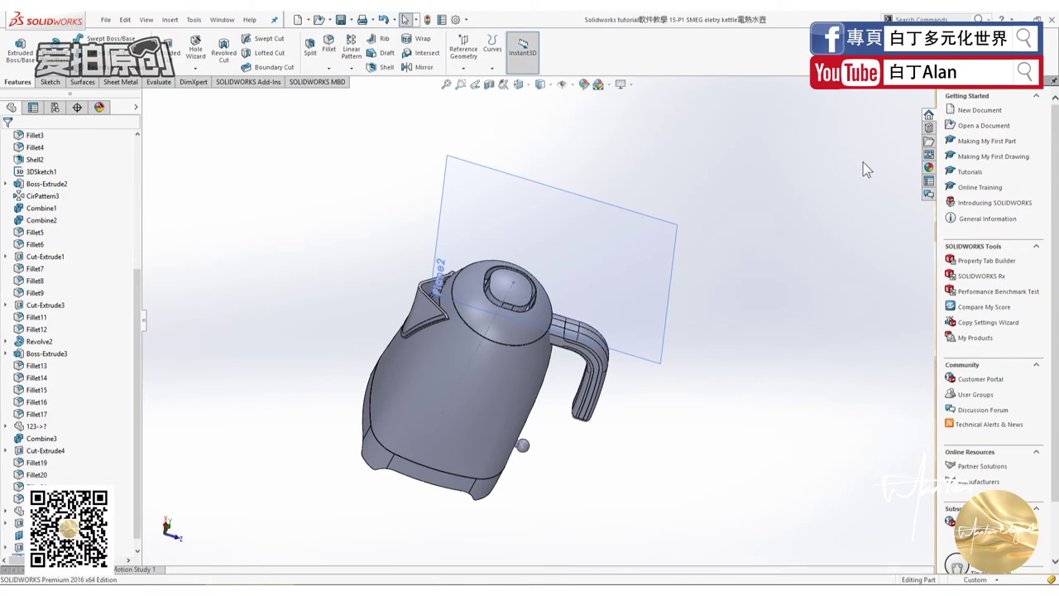
click(896, 95)
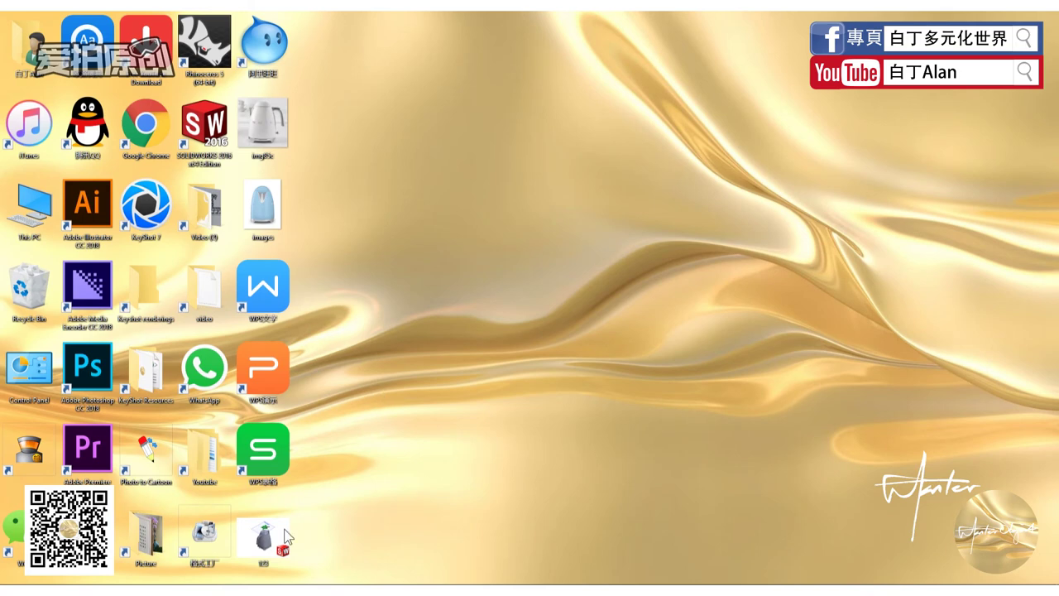
Open the desktop part file 123 in SOLIDWORKS.
click(283, 542)
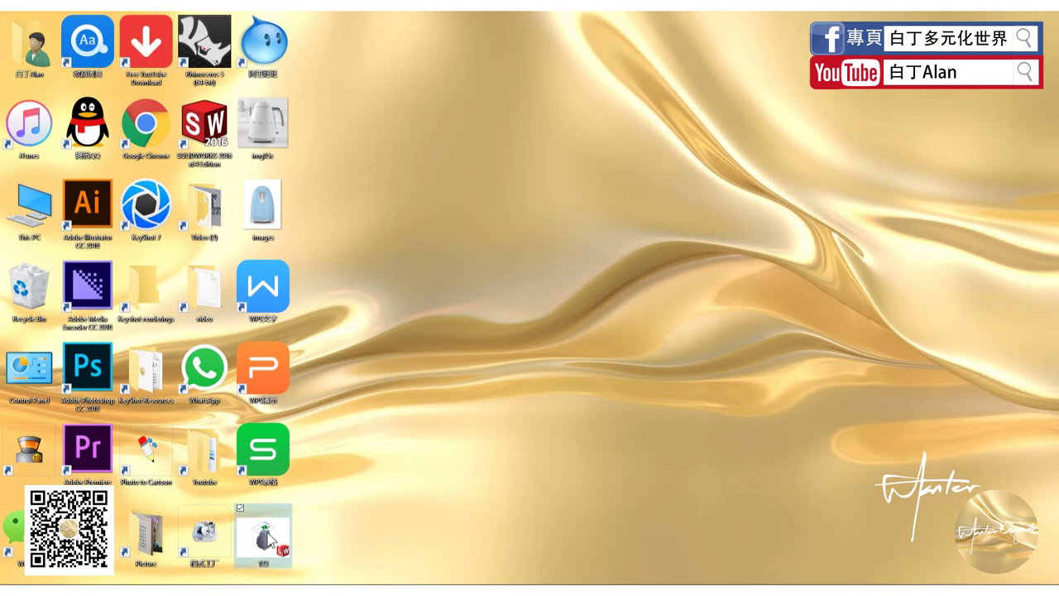
double_click(269, 539)
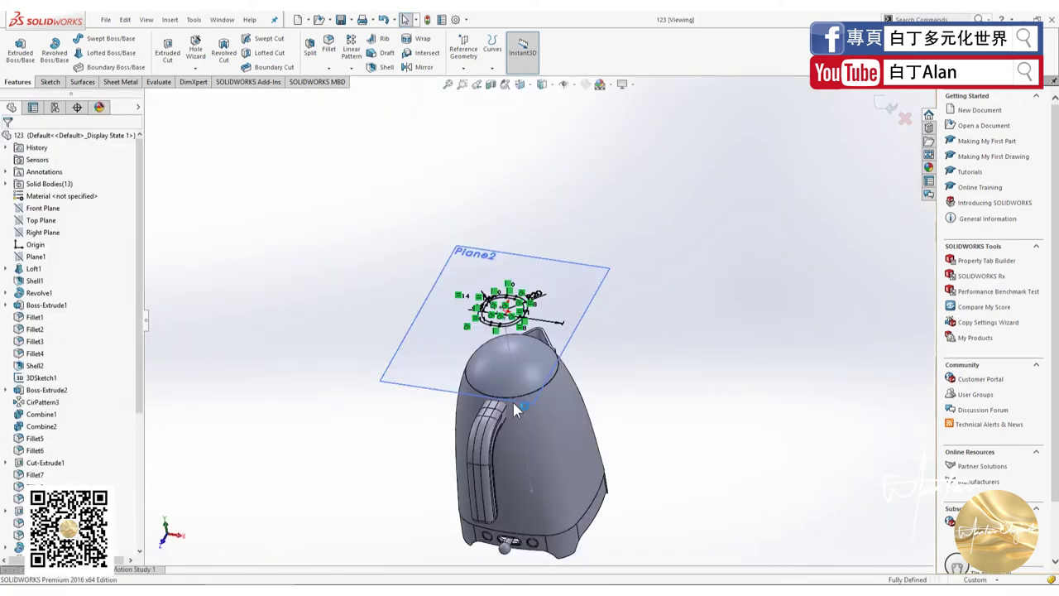
Attempt to delete the kettle's Shell1 feature.
middle_drag(538, 417, 548, 439)
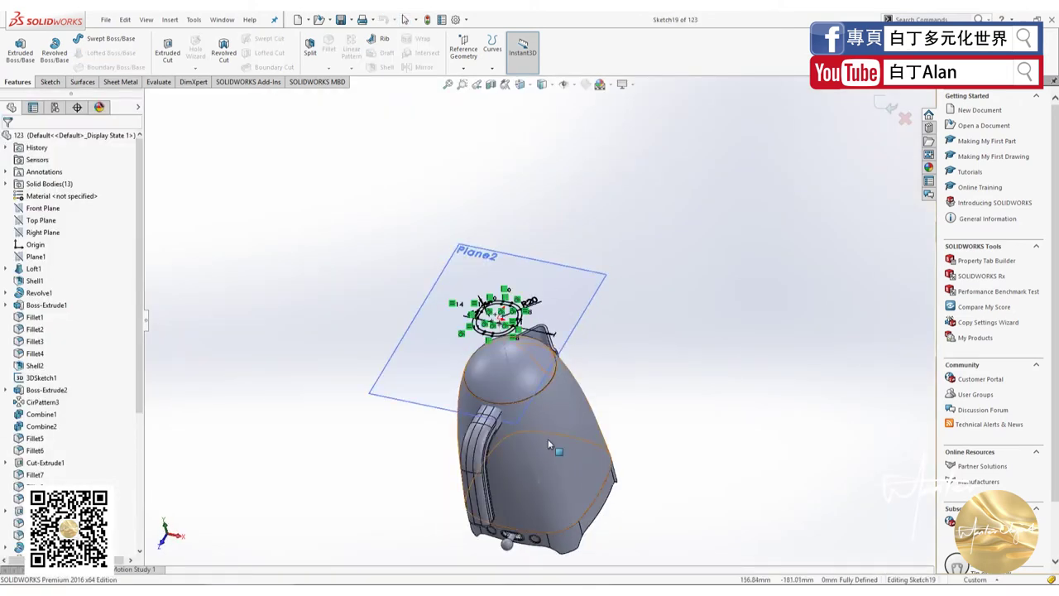
scroll(495, 426, down, 2)
scroll(482, 414, down, 2)
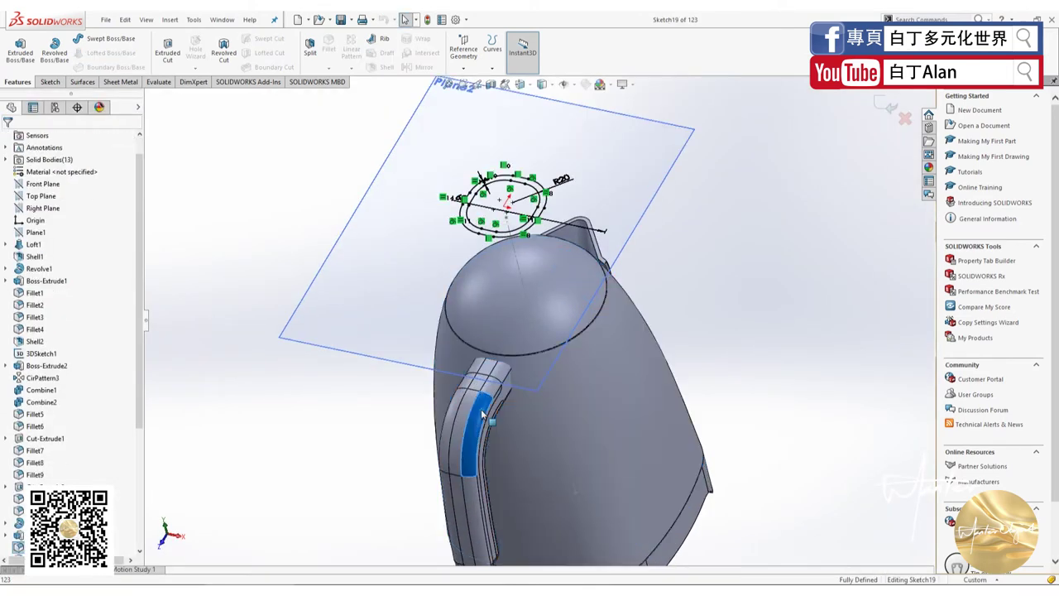
click(563, 393)
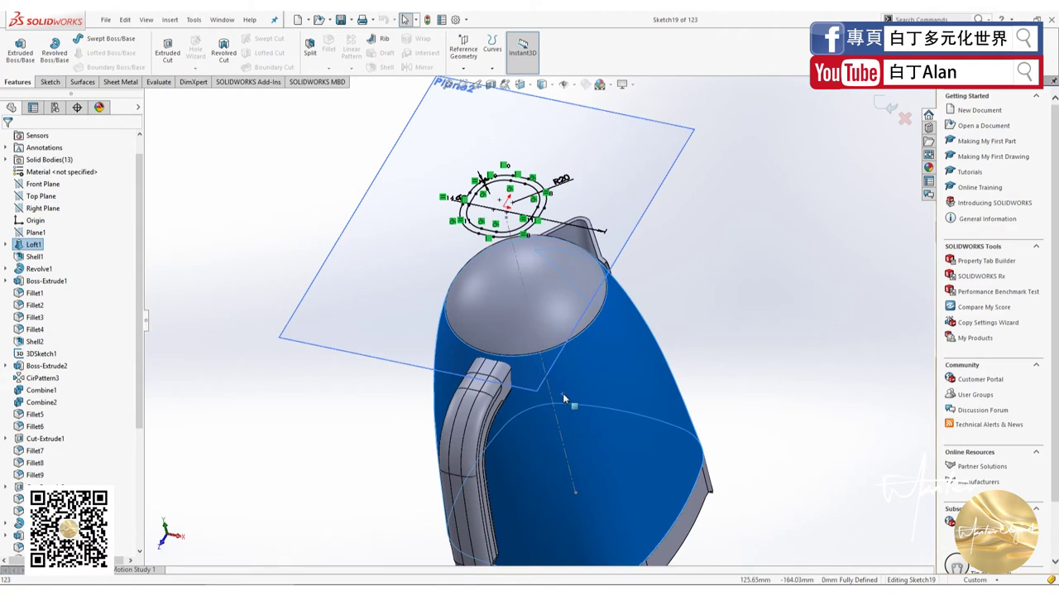
click(34, 258)
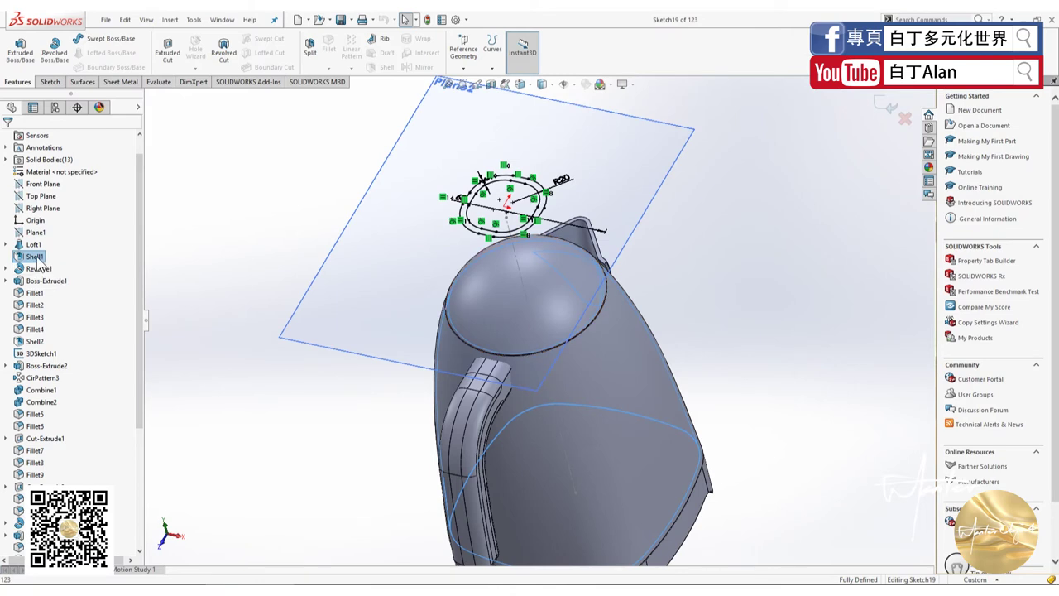
right_click(40, 258)
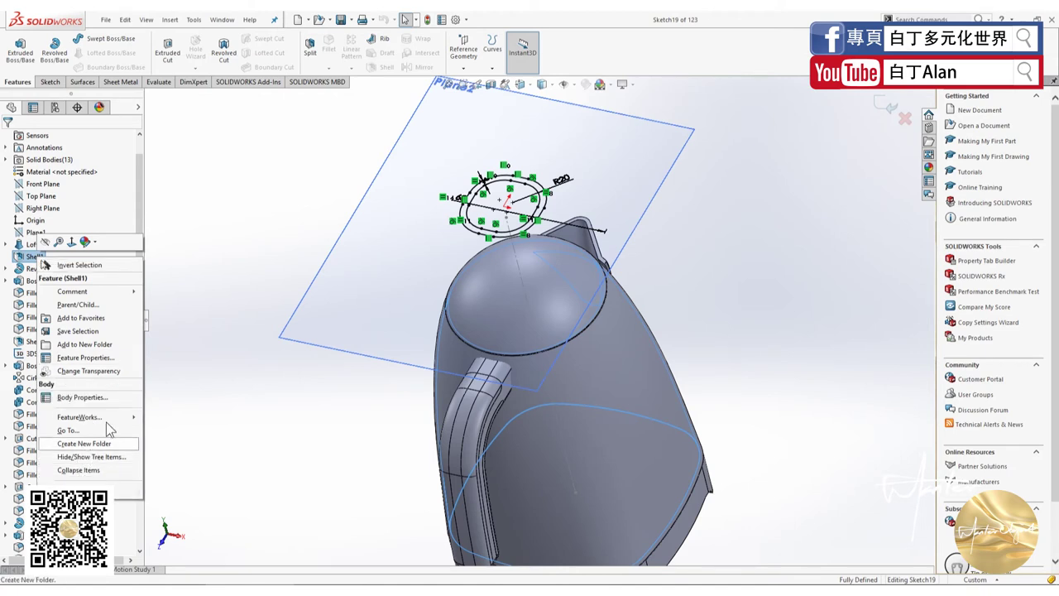
click(176, 322)
click(30, 257)
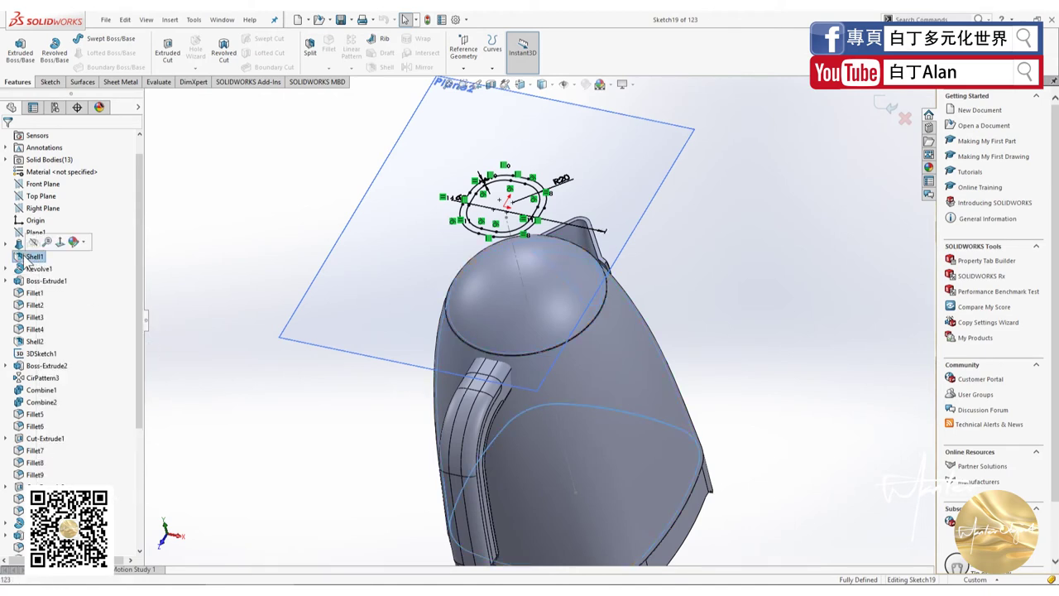
key(Delete)
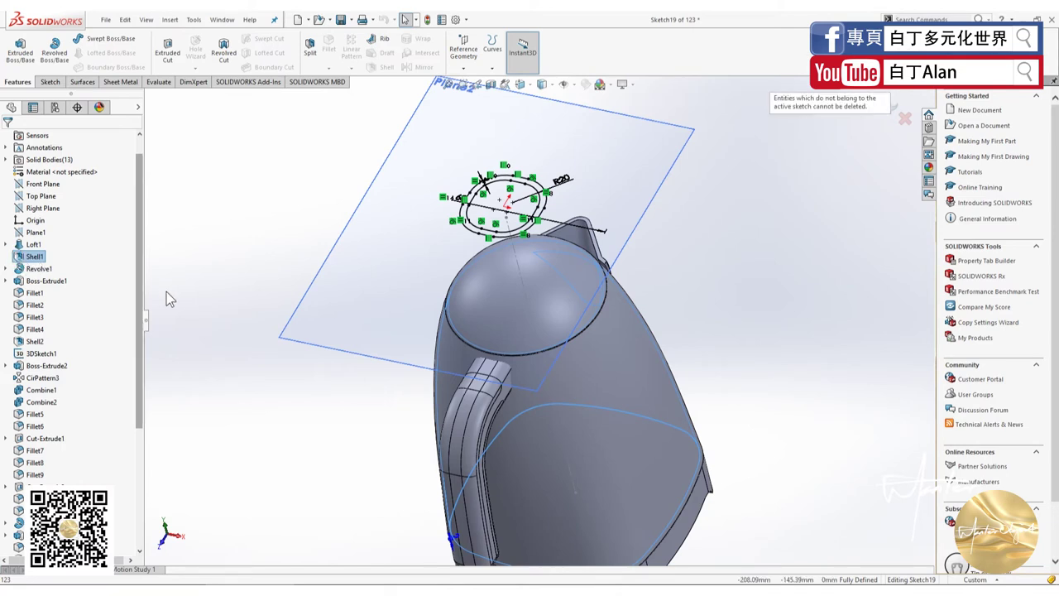
click(170, 296)
Expand Solid Bodies and identify Fillet2, both Cut-Extrude1 pieces and the Fillet23 body.
scroll(69, 246, up, 1)
click(6, 184)
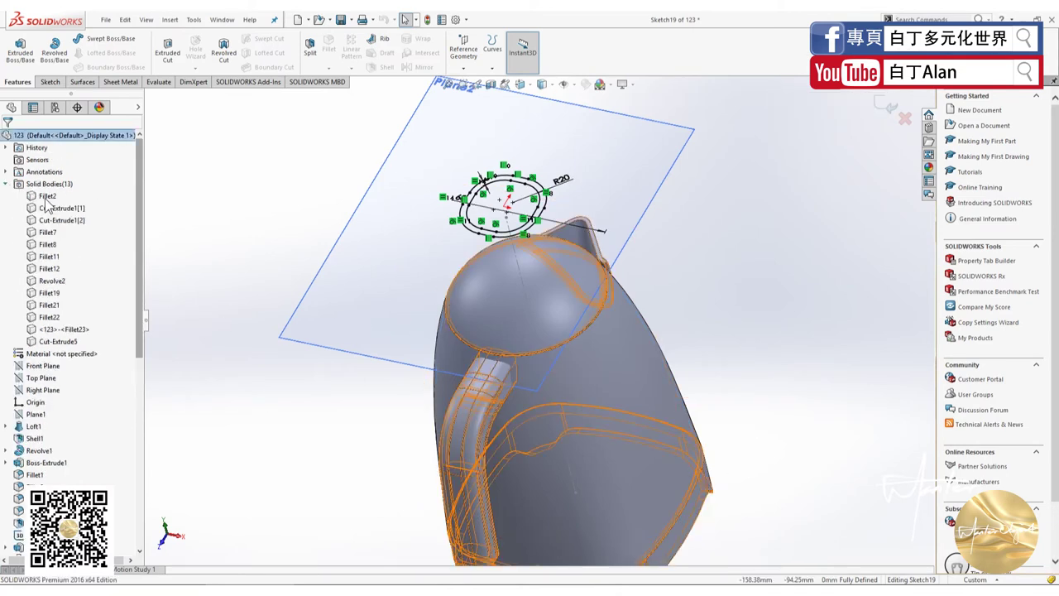
click(46, 199)
click(52, 209)
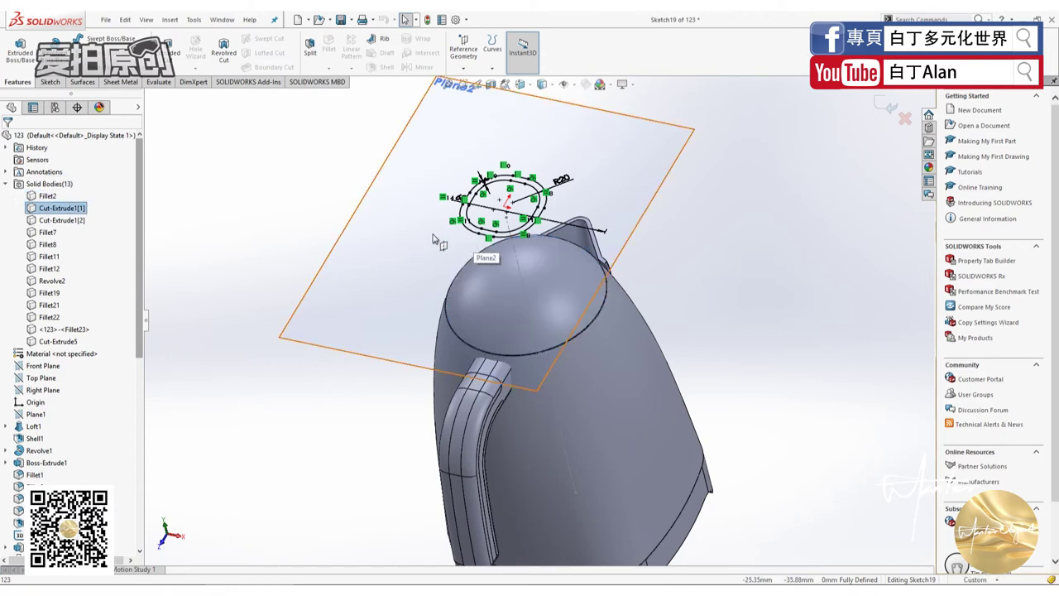
click(65, 222)
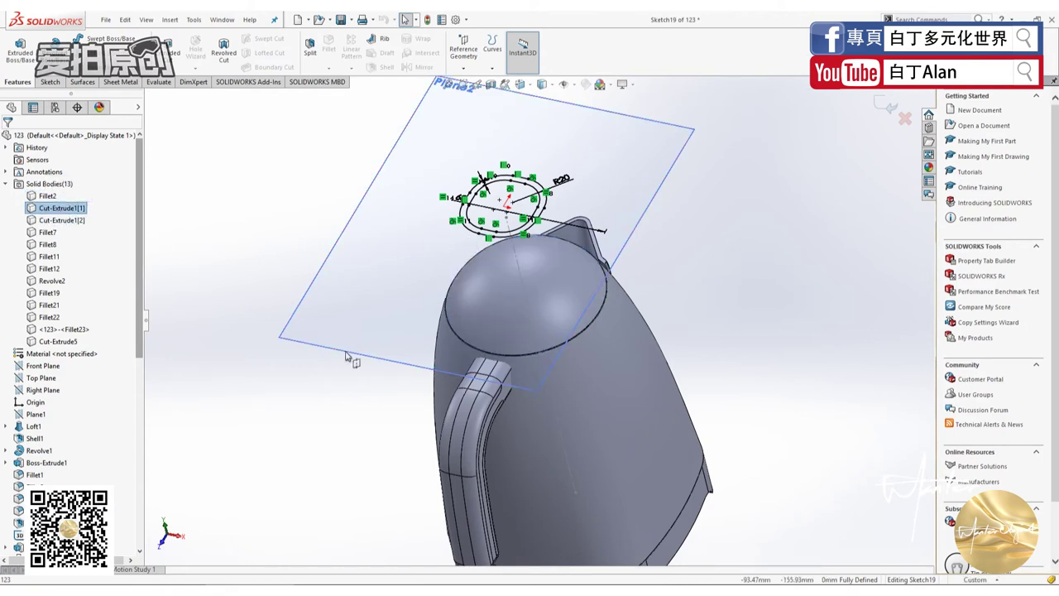
click(608, 470)
scroll(608, 471, up, 3)
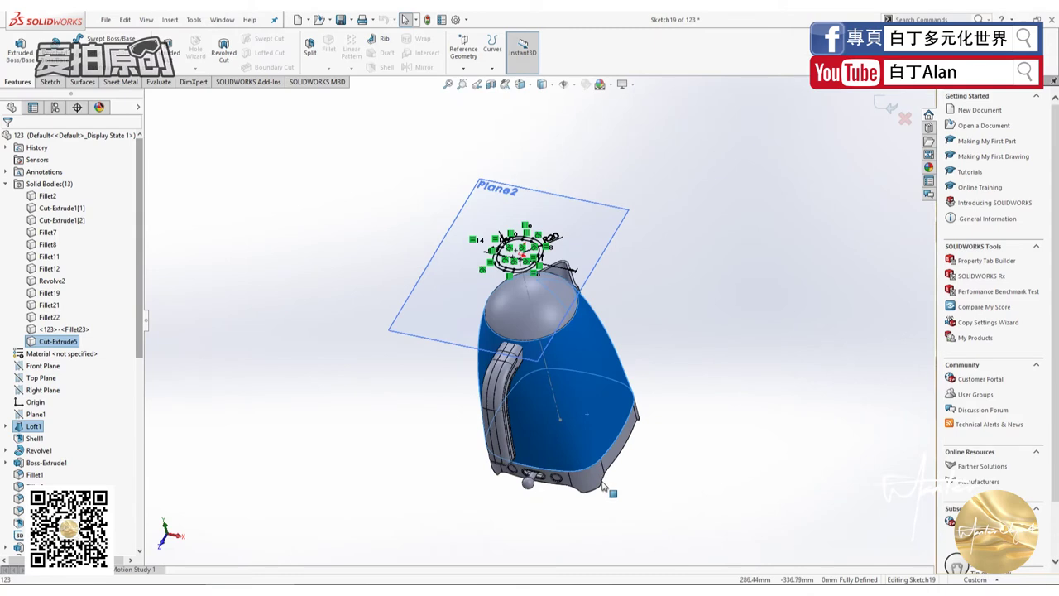
click(76, 331)
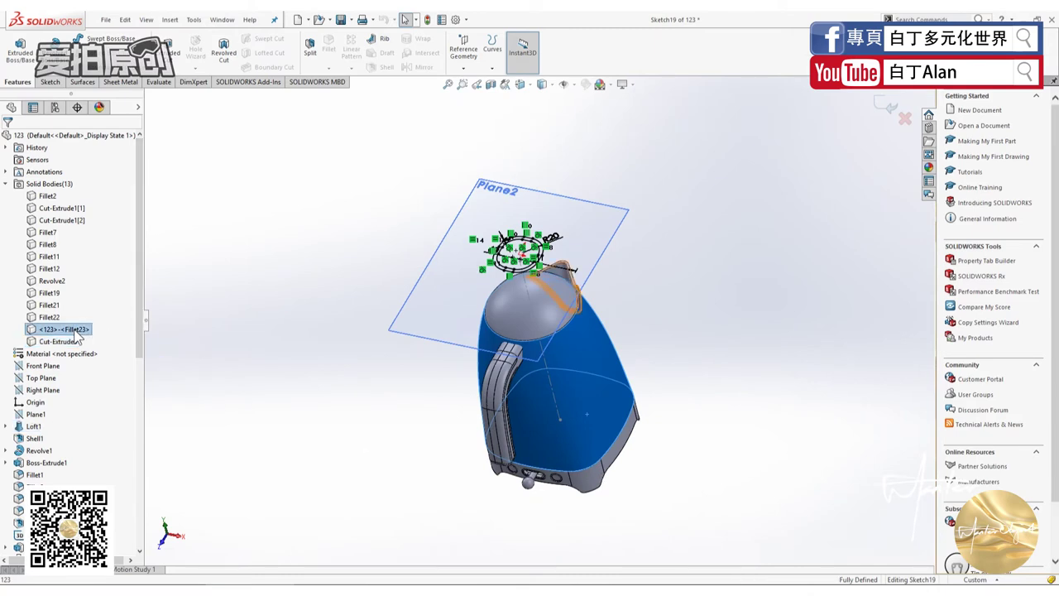
Delete the <123>-<Fillet23> body.
right_click(76, 330)
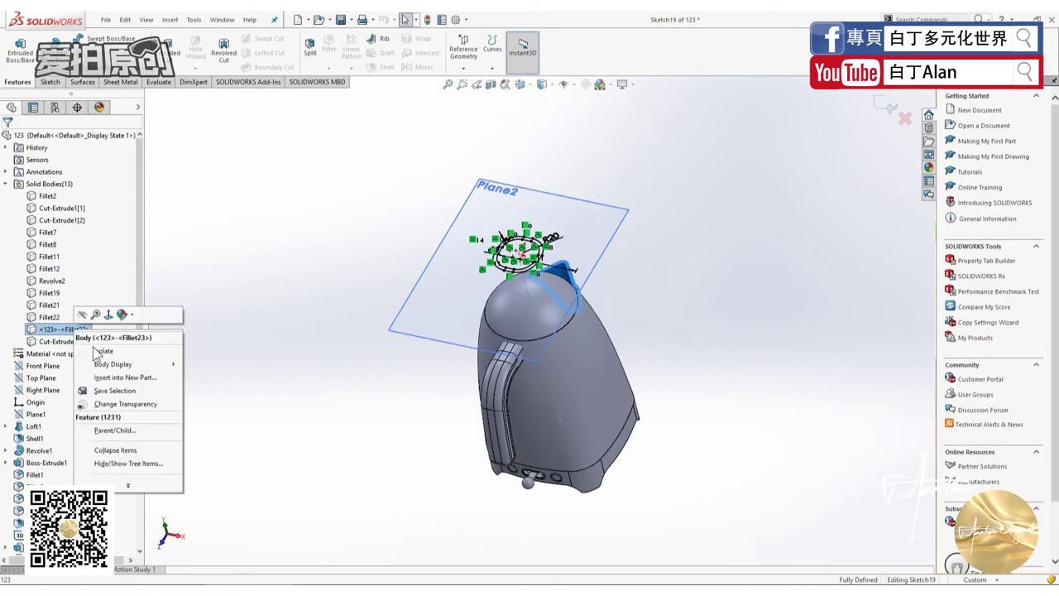
click(53, 335)
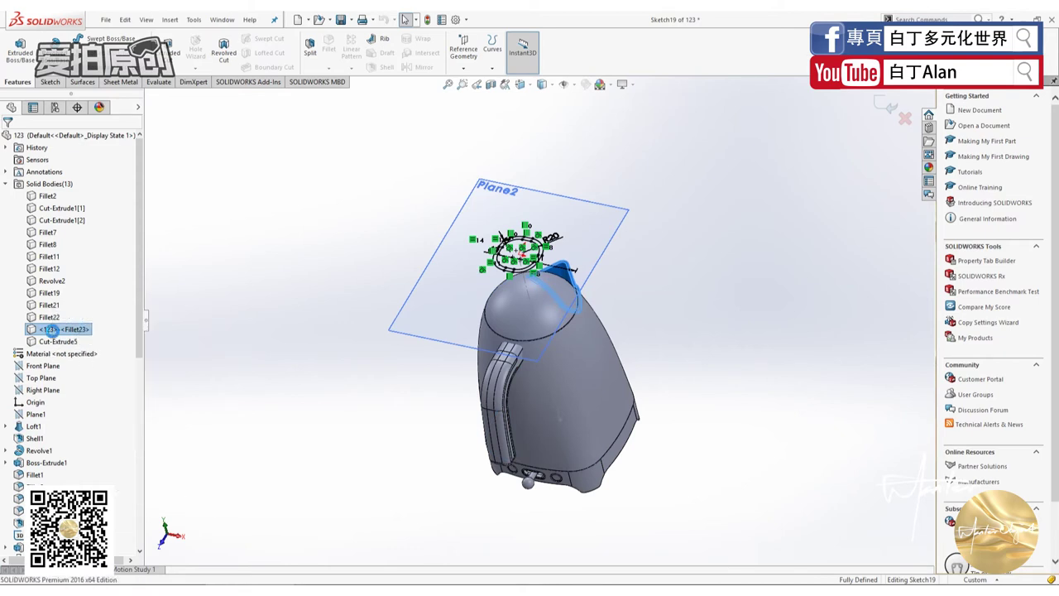
click(6, 139)
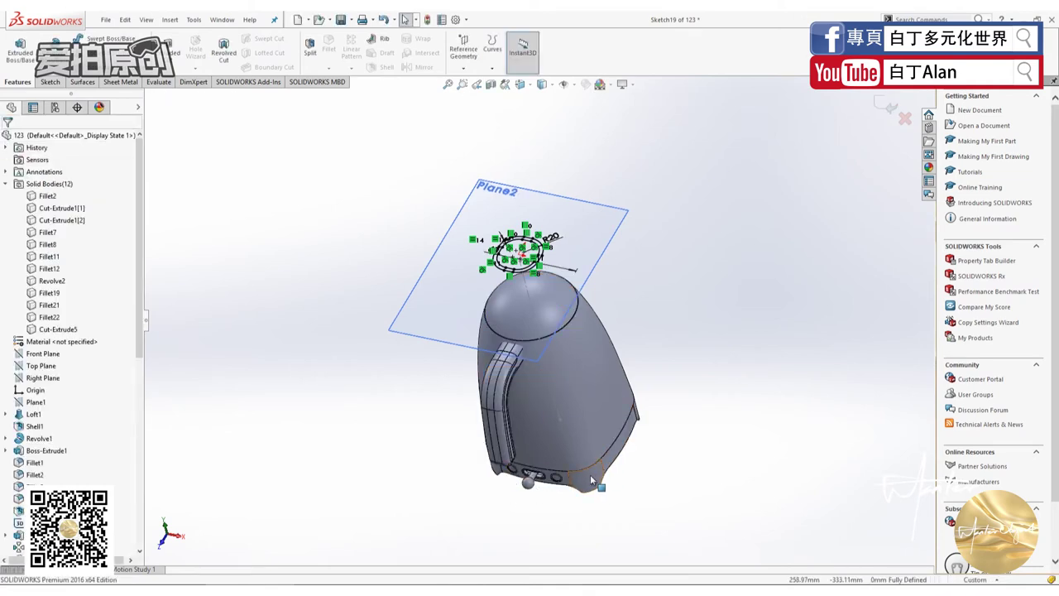
Delete the five bodies from Fillet7 through Revolve2.
click(47, 233)
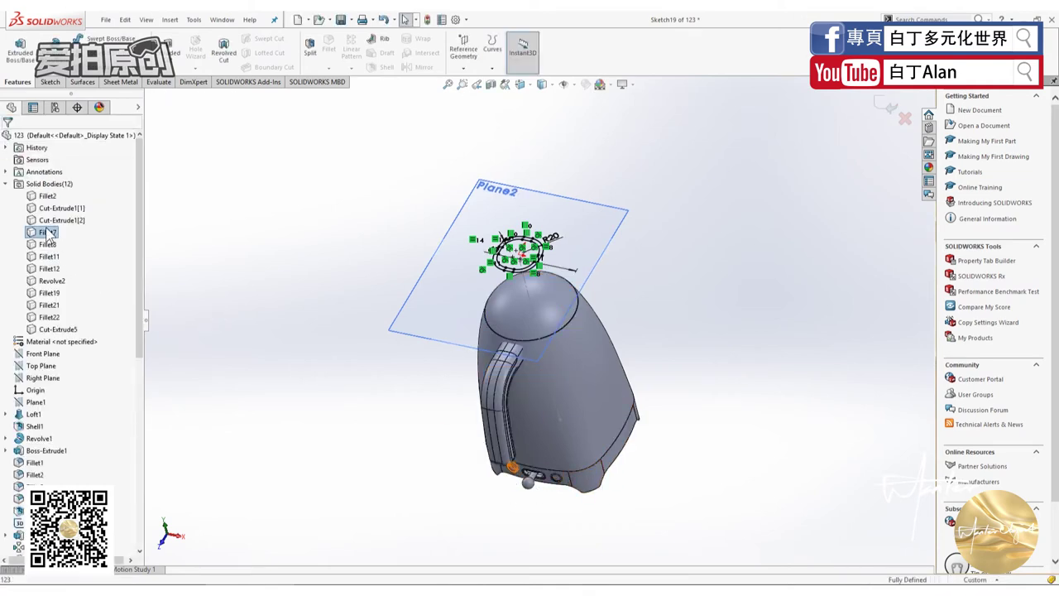
shift+click(52, 305)
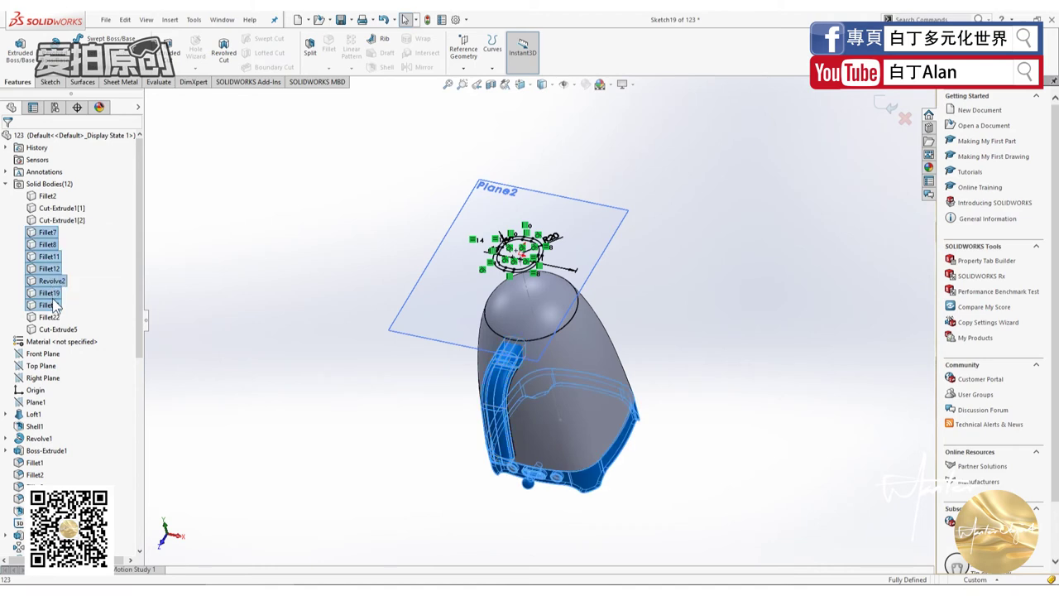
click(50, 314)
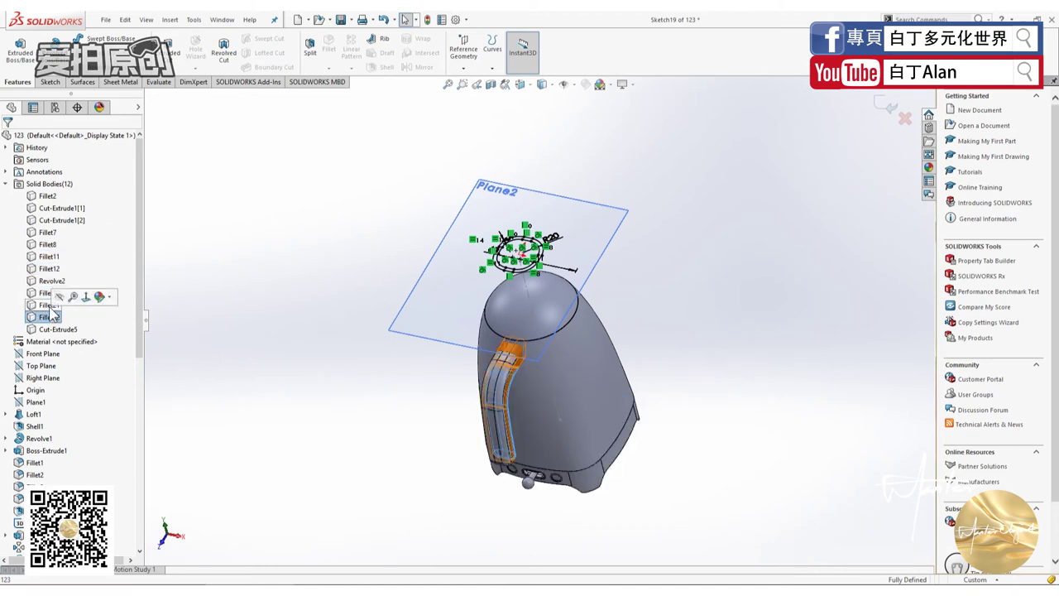
click(41, 295)
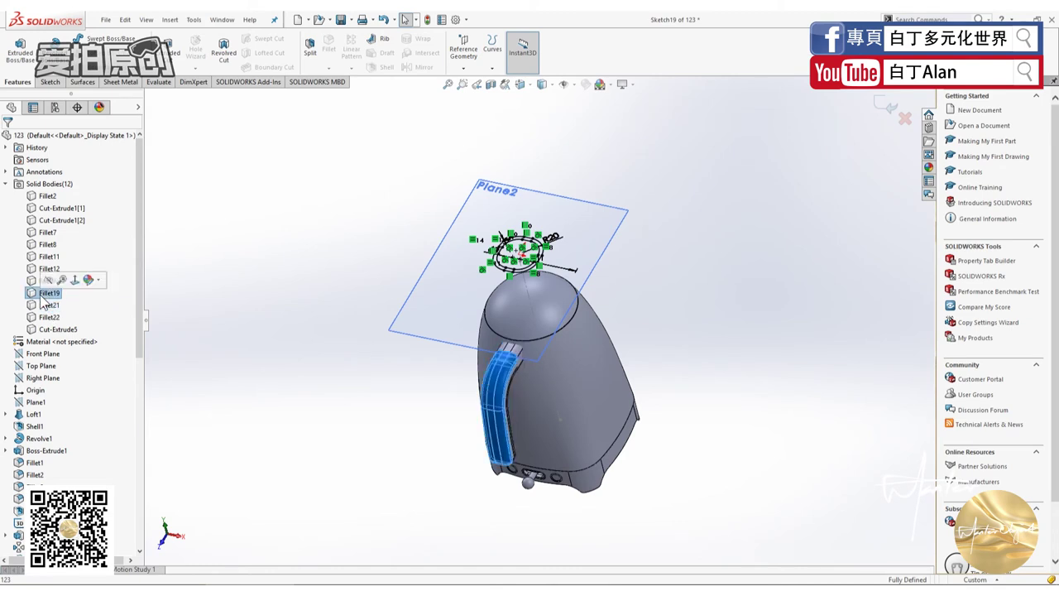
click(46, 280)
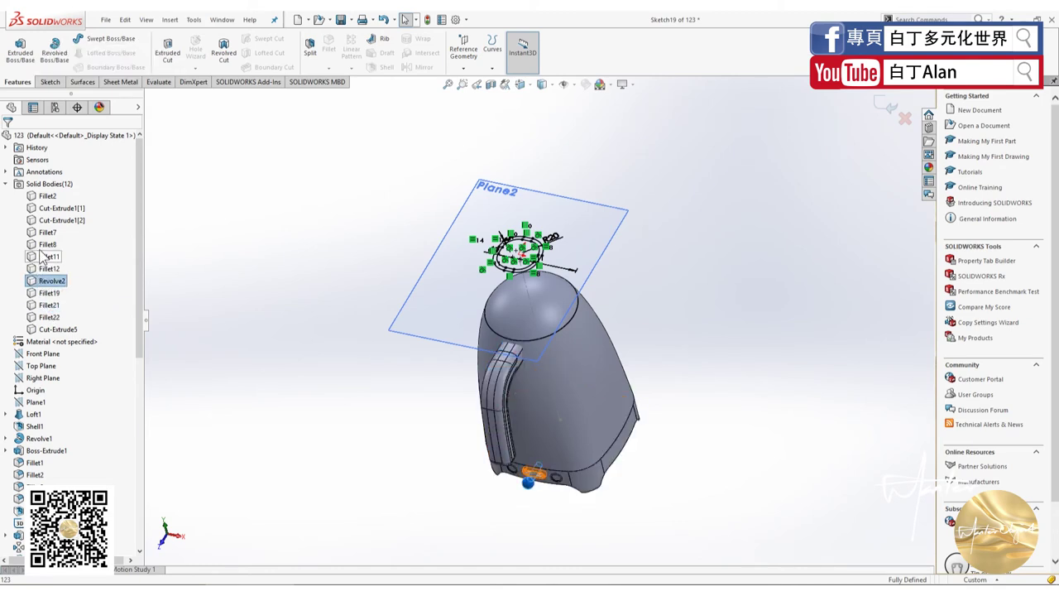
shift+click(48, 237)
right_click(50, 239)
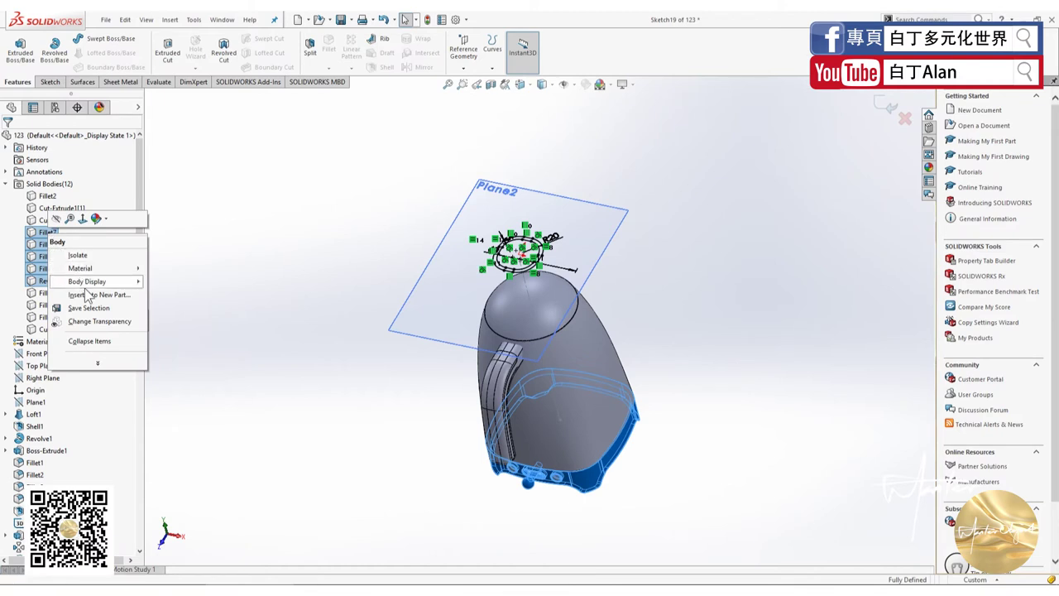
click(98, 363)
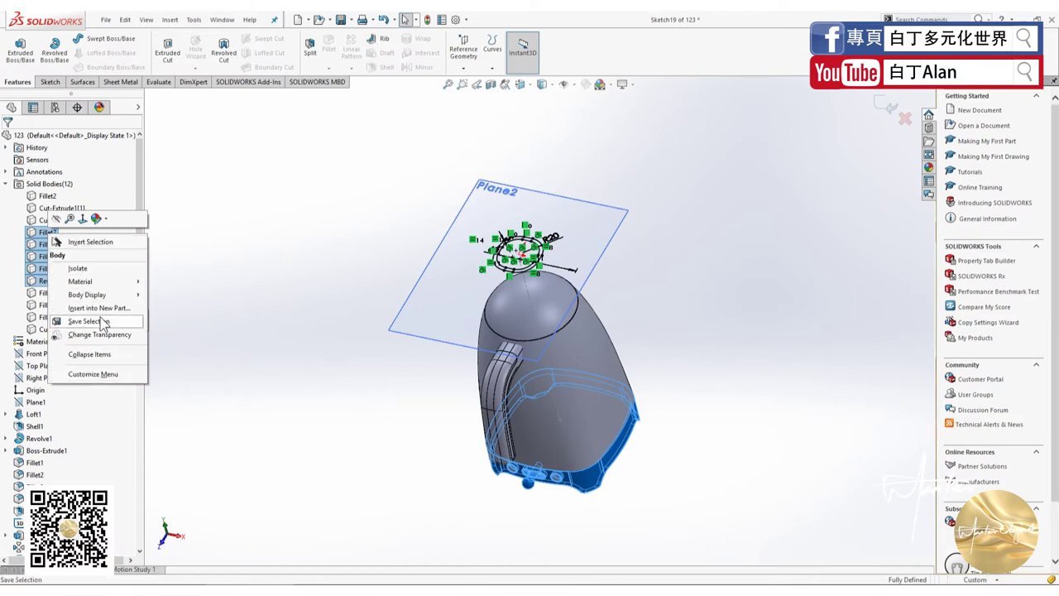
click(186, 359)
click(51, 280)
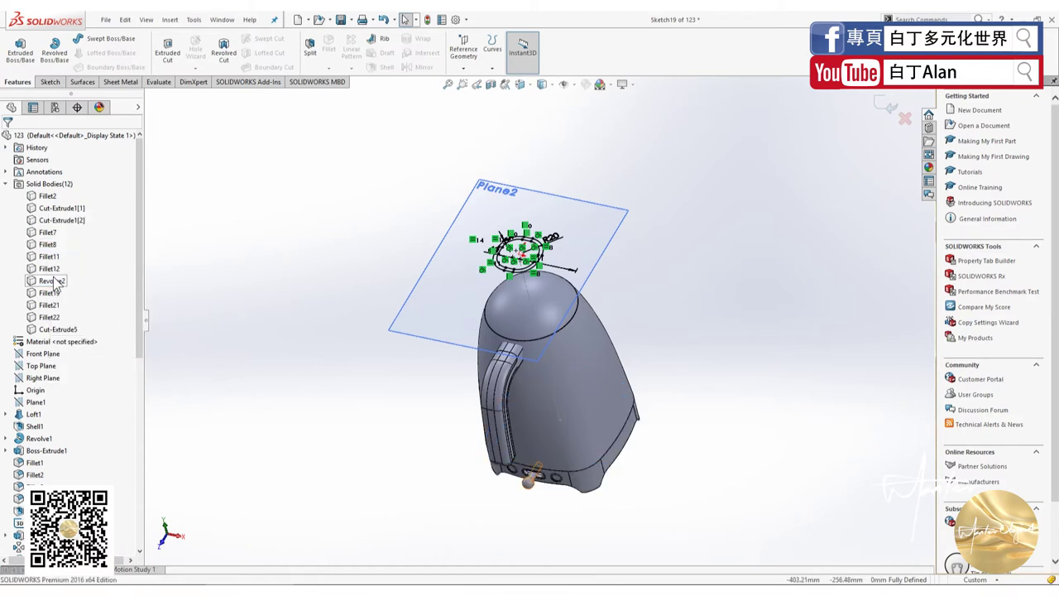
shift+click(47, 234)
key(Delete)
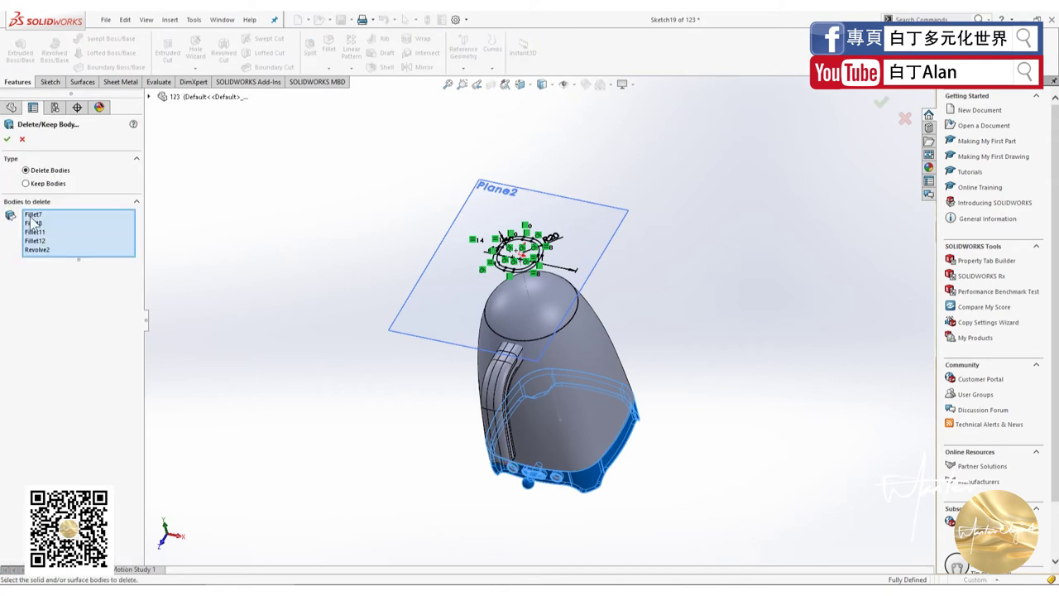
click(6, 139)
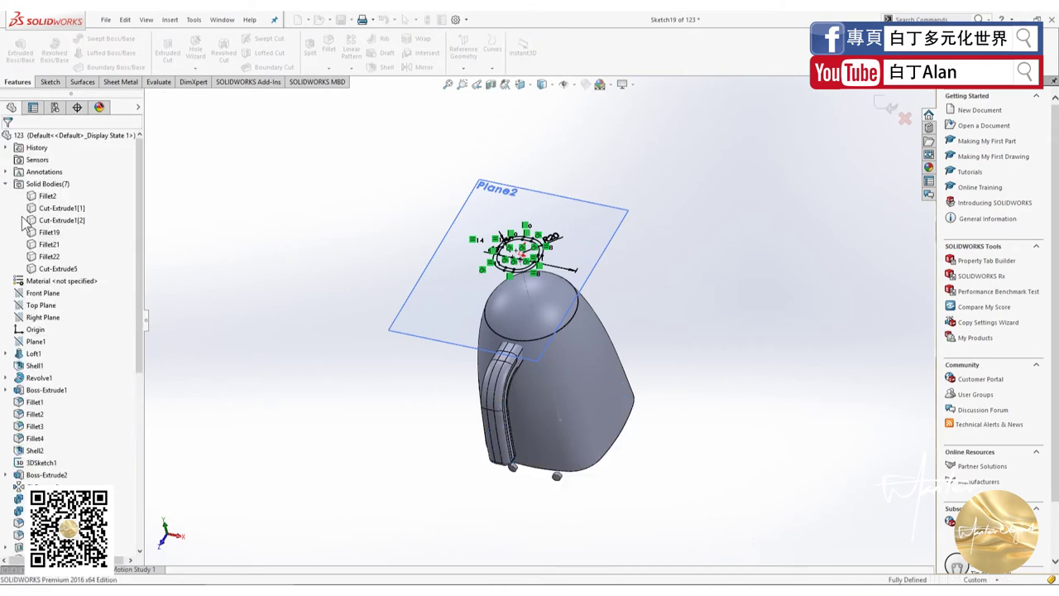
Delete both Cut-Extrude1 bodies.
middle_drag(278, 298, 293, 272)
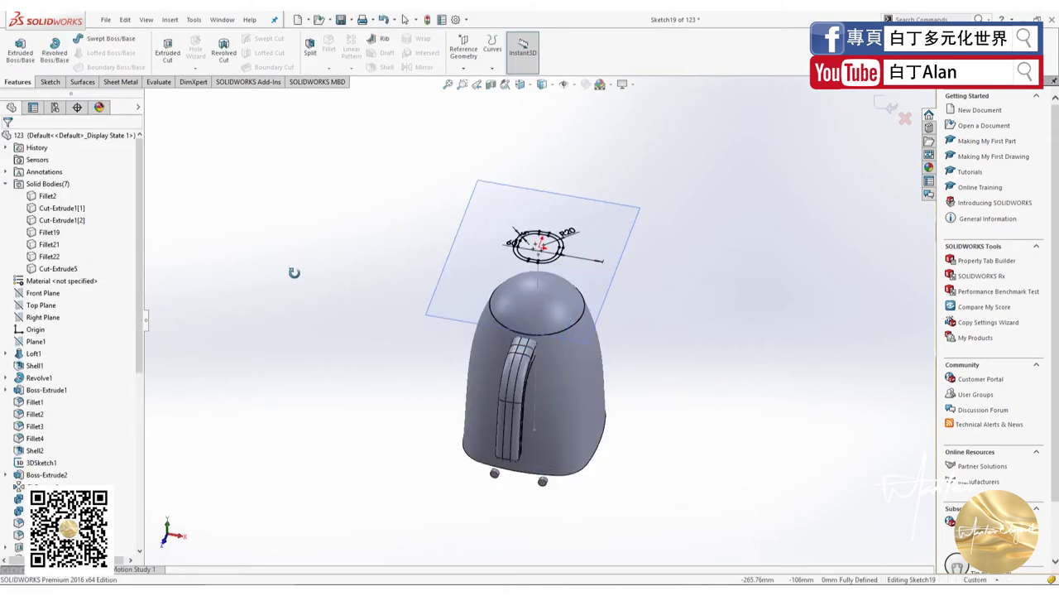
click(48, 232)
click(43, 220)
ctrl+click(38, 207)
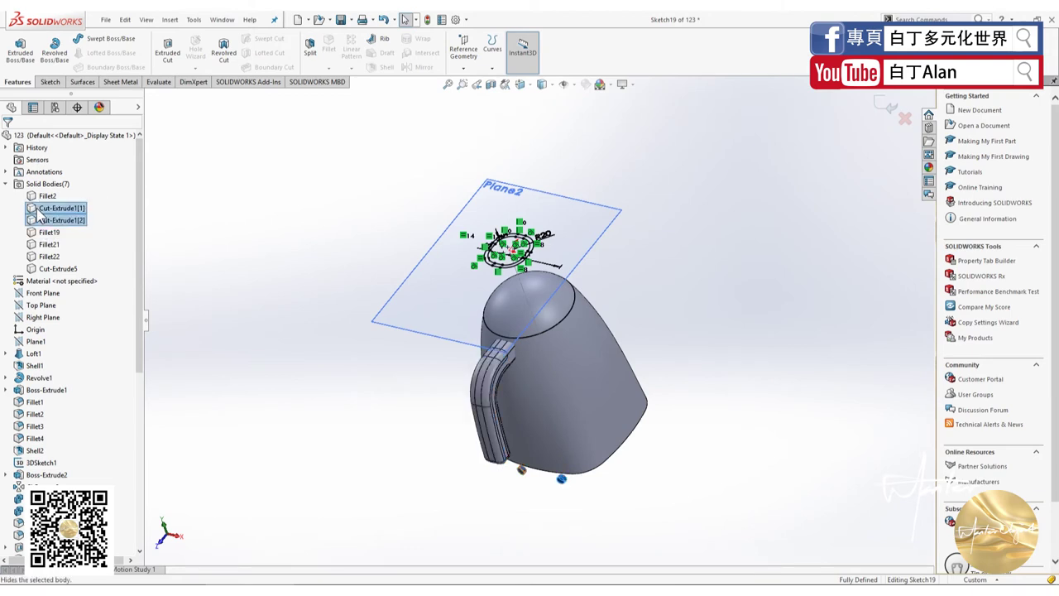
key(Delete)
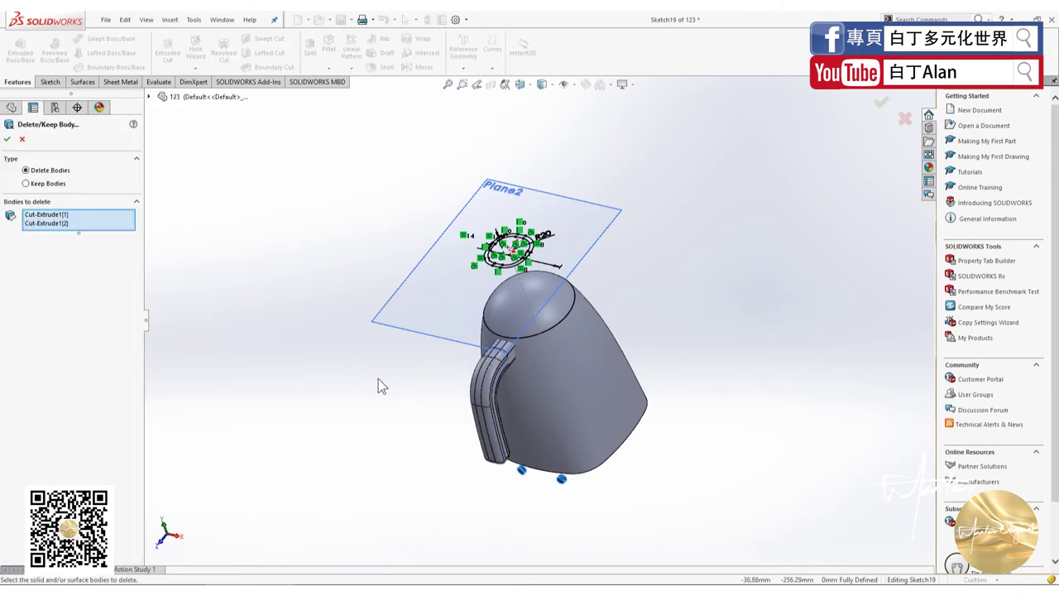
click(9, 140)
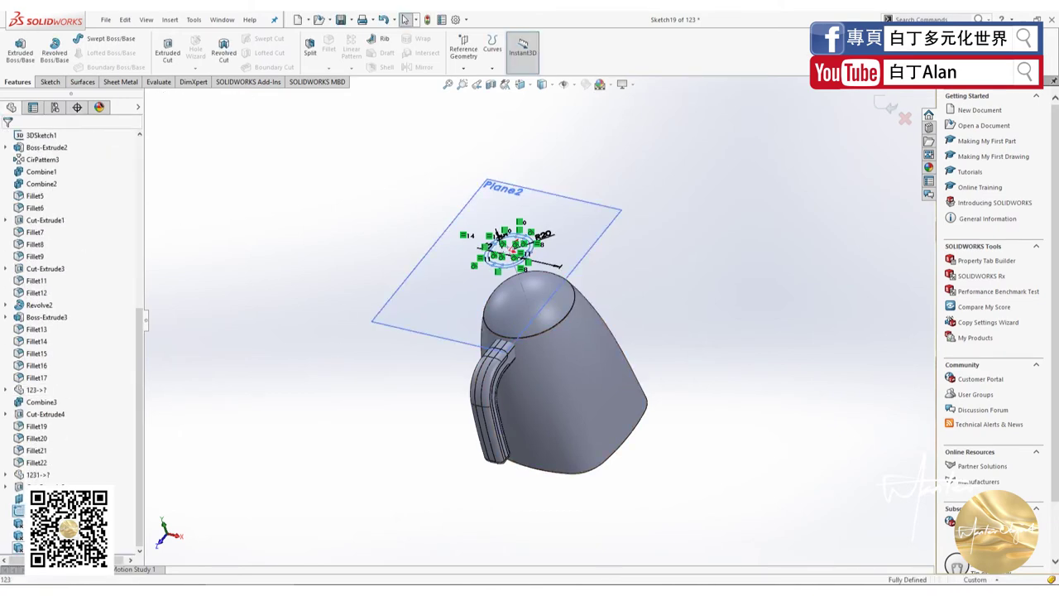
Boss-extrude Sketch19 90 mm reversed into the kettle top, with Merge result off.
click(48, 82)
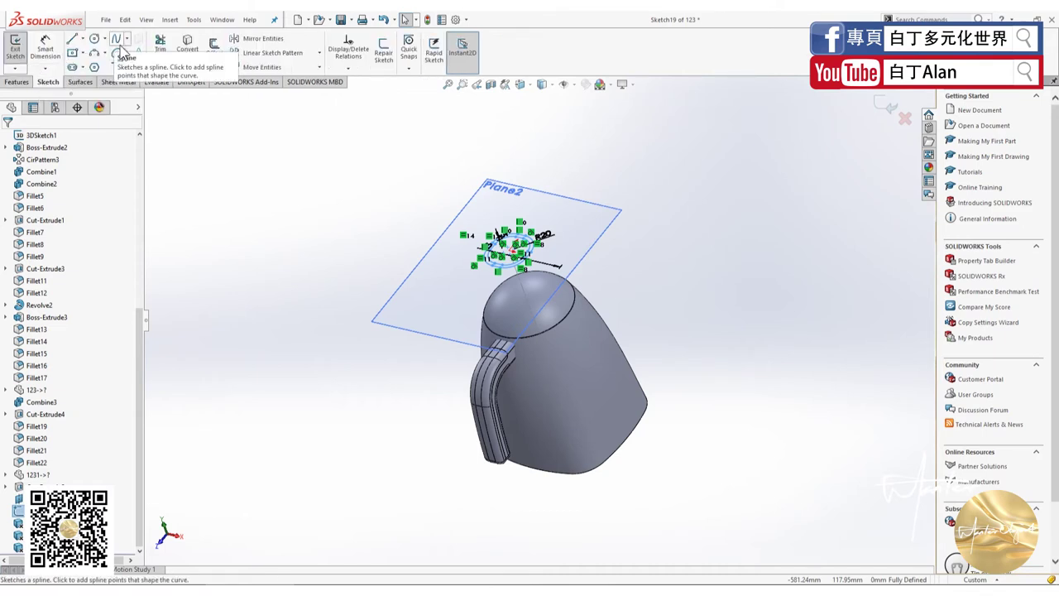
click(17, 82)
click(20, 50)
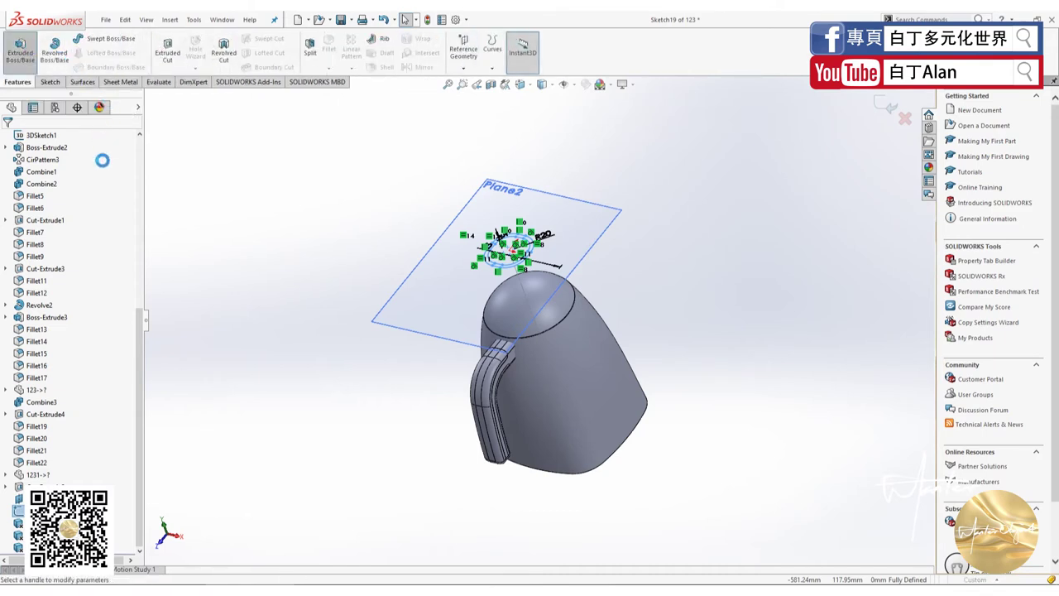
text(90)
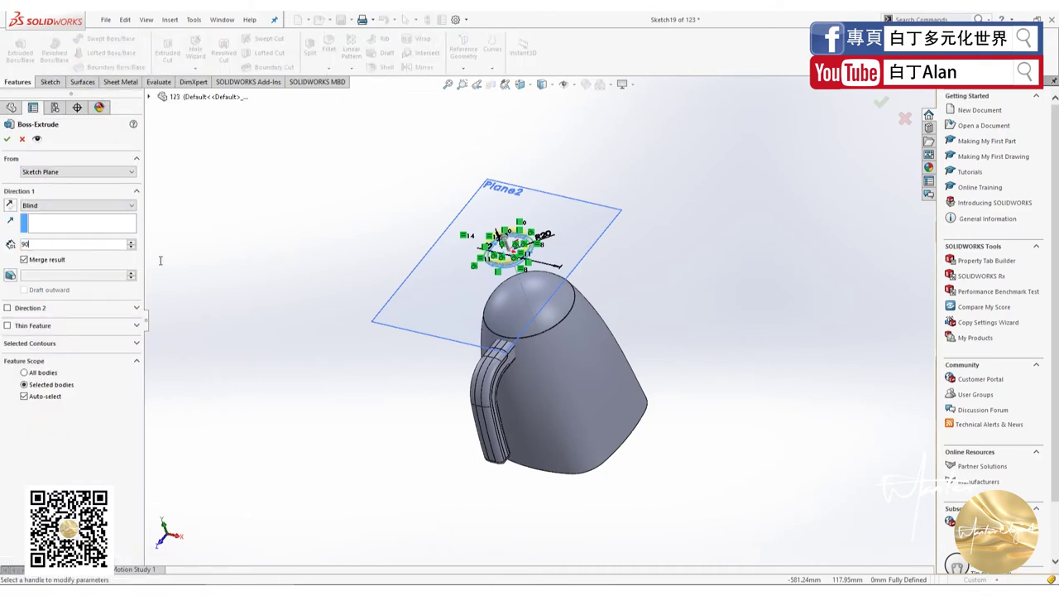
key(Return)
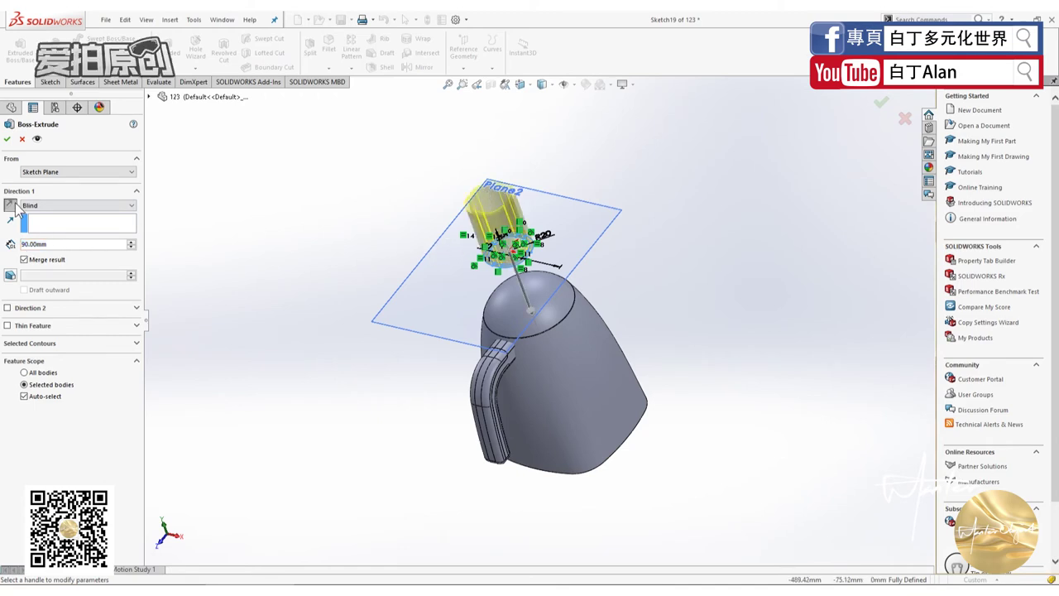
click(10, 205)
click(33, 261)
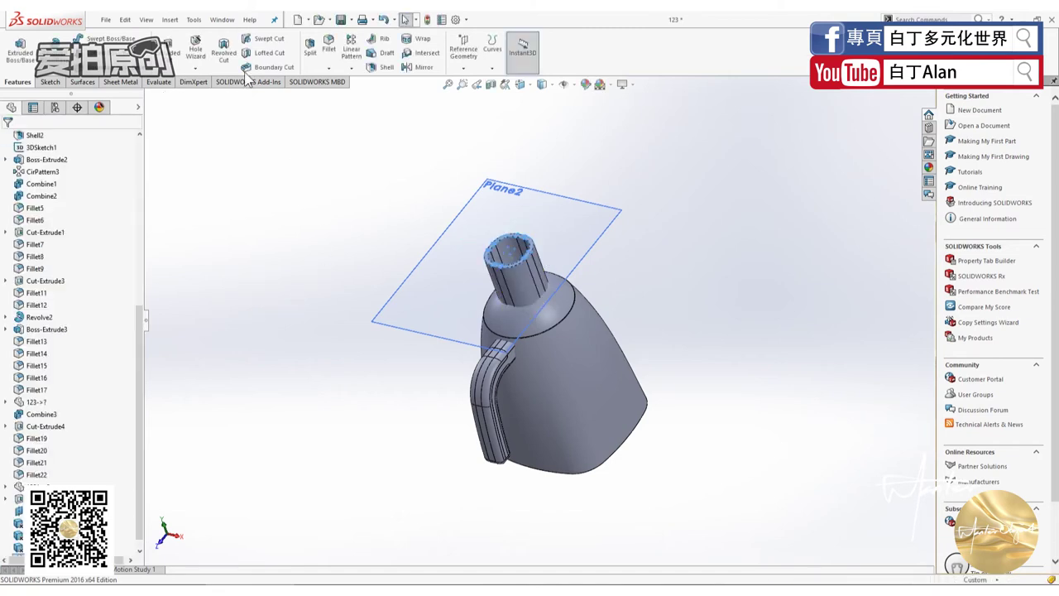
Subtract the kettle body Fillet2 from the neck Boss-Extrude4 with Combine, then rebuild.
click(169, 20)
click(172, 22)
click(193, 19)
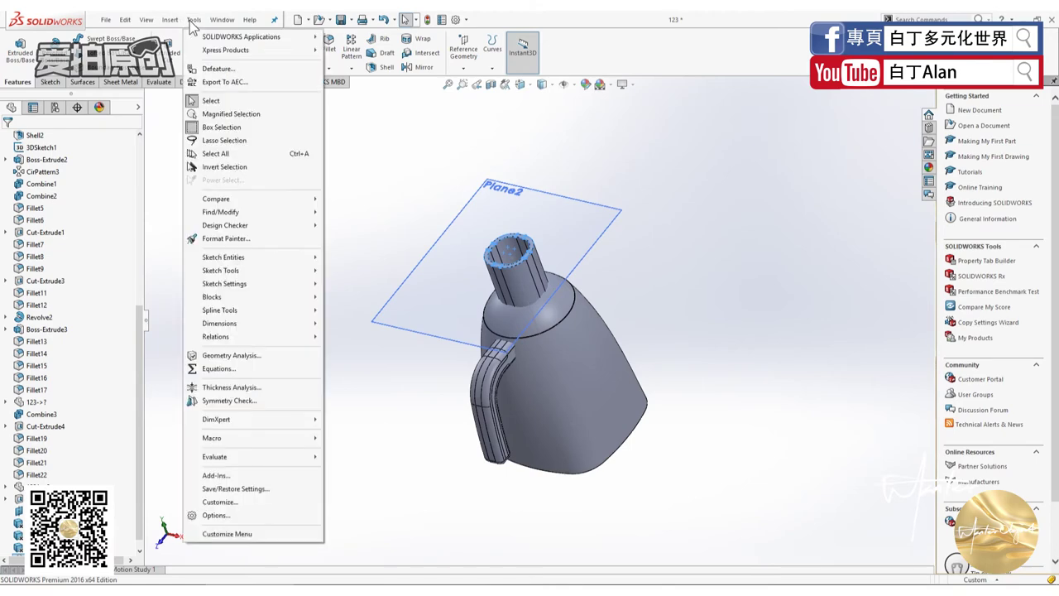
click(169, 20)
click(170, 21)
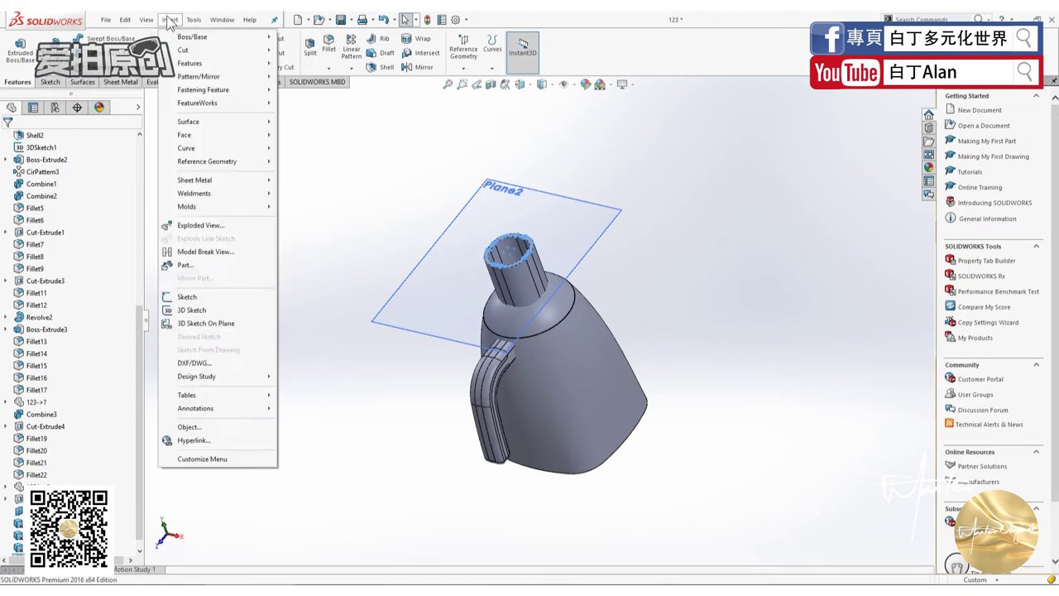
click(171, 20)
click(193, 21)
click(193, 21)
click(170, 20)
click(79, 304)
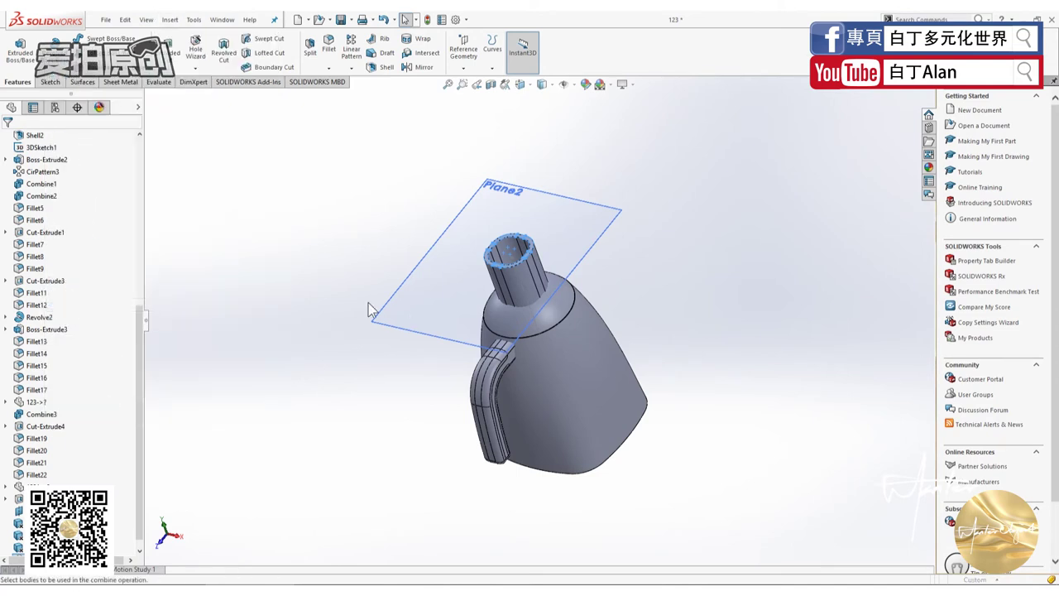
click(50, 181)
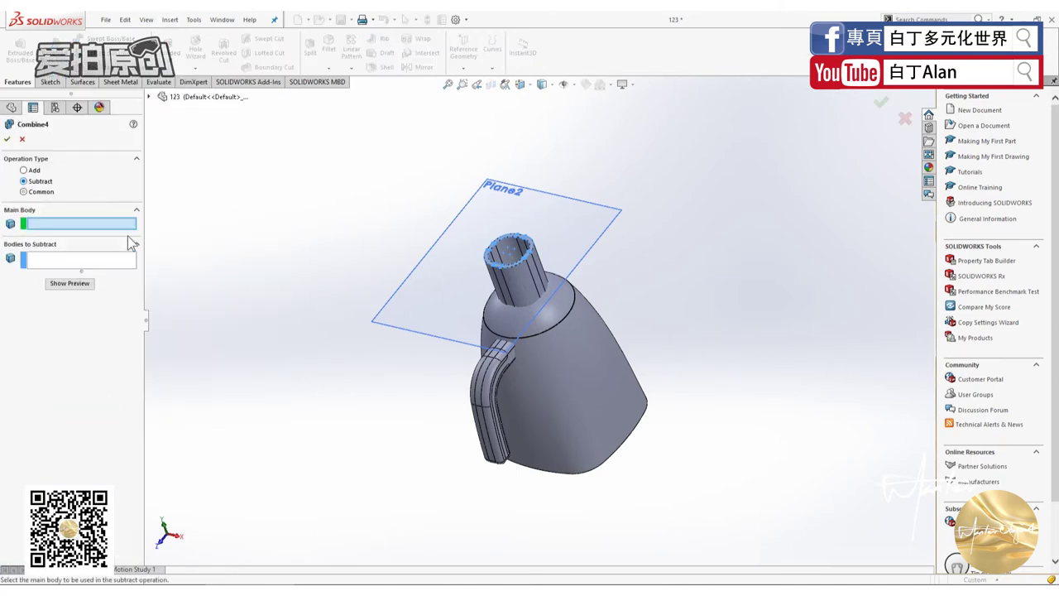
click(509, 287)
click(504, 327)
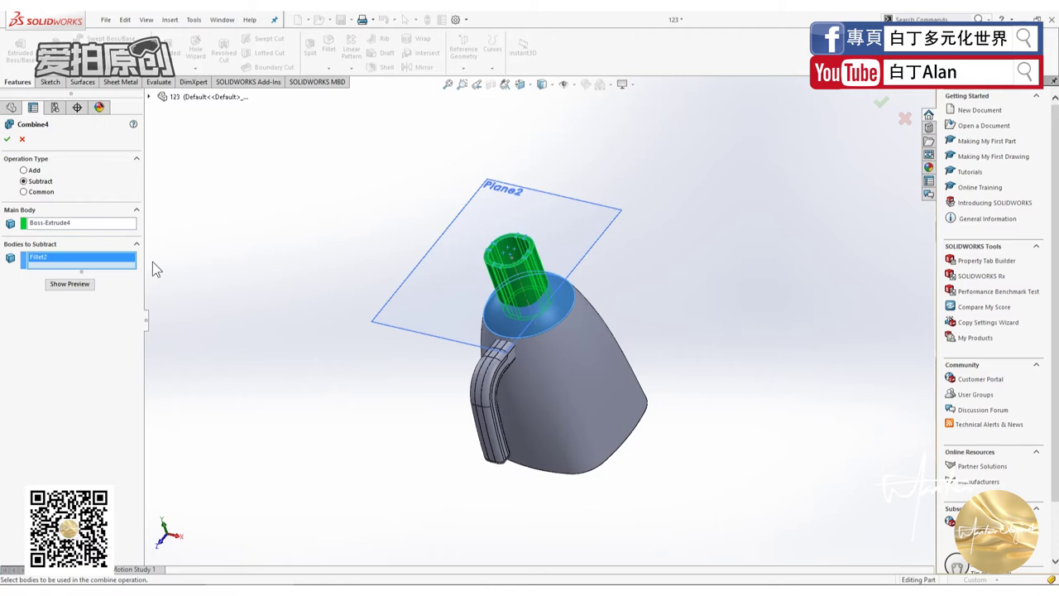
click(8, 141)
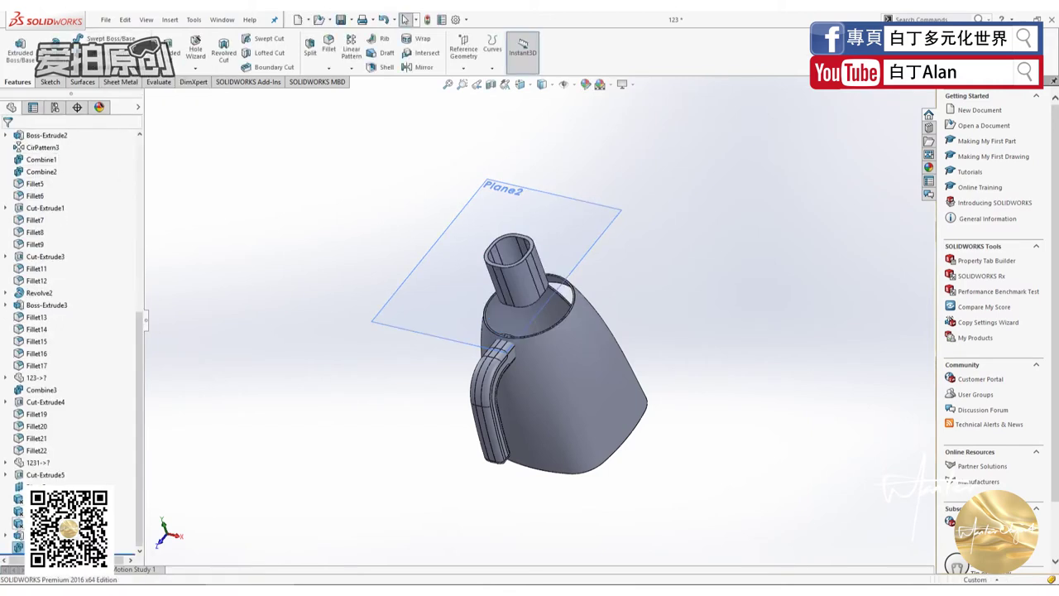
key(ctrl+q)
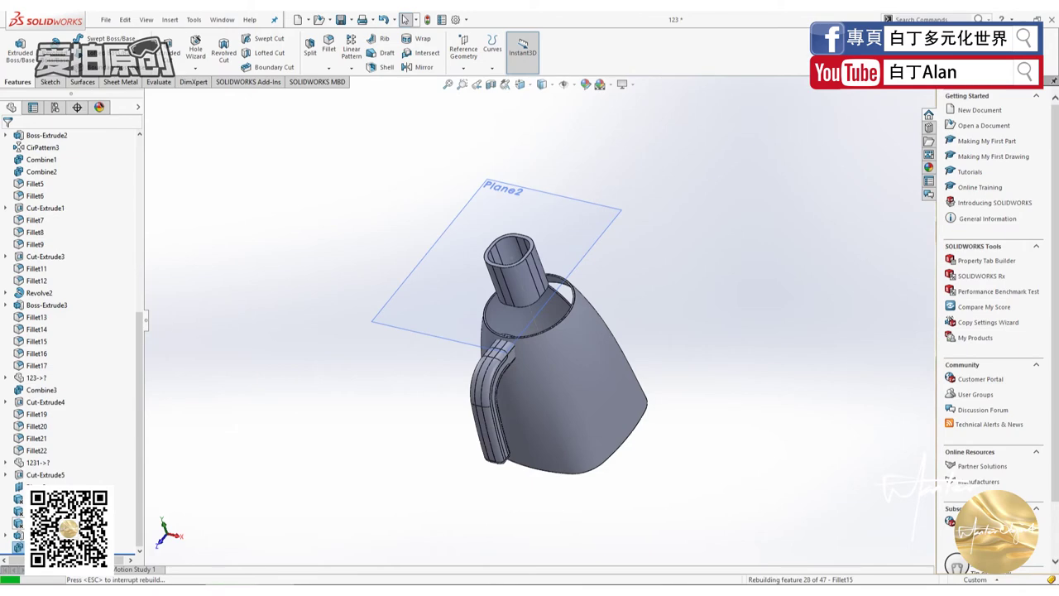
Combine the neck and kettle body with Common, leaving a short collar ring.
click(169, 20)
mouse_move(190, 63)
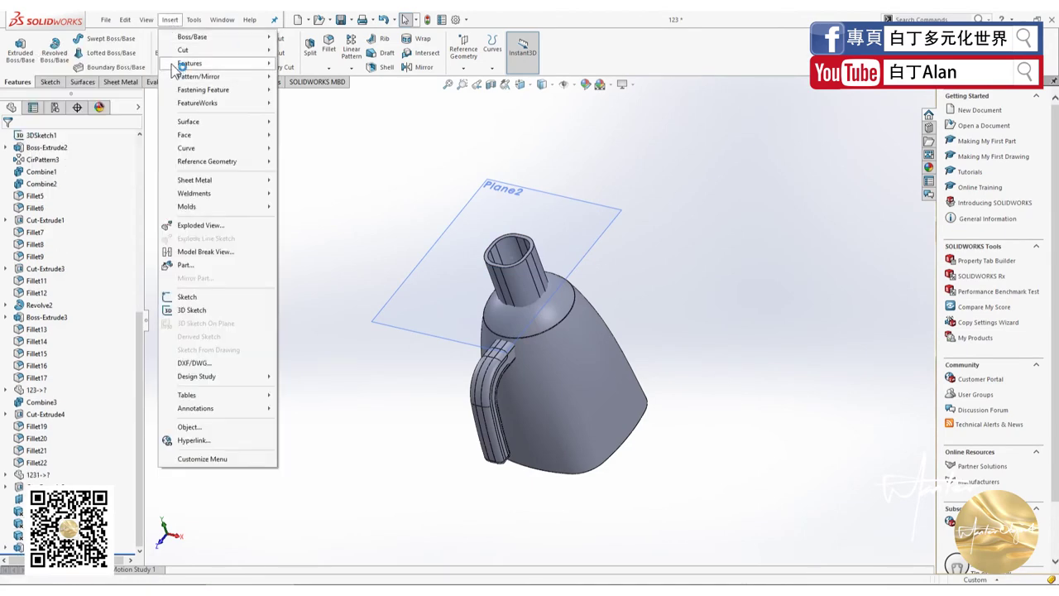
click(92, 301)
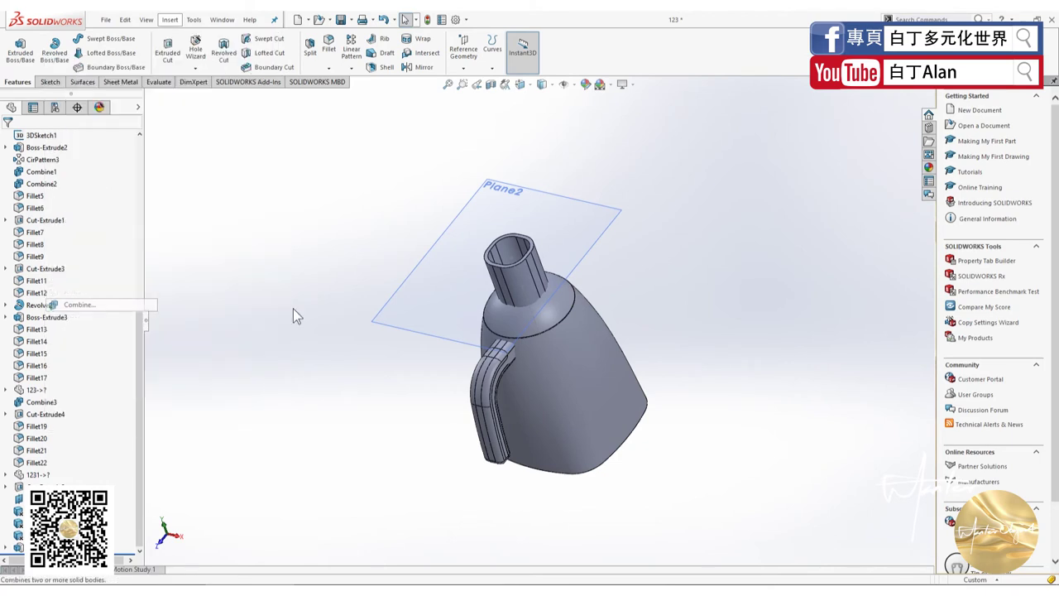
click(523, 280)
click(42, 192)
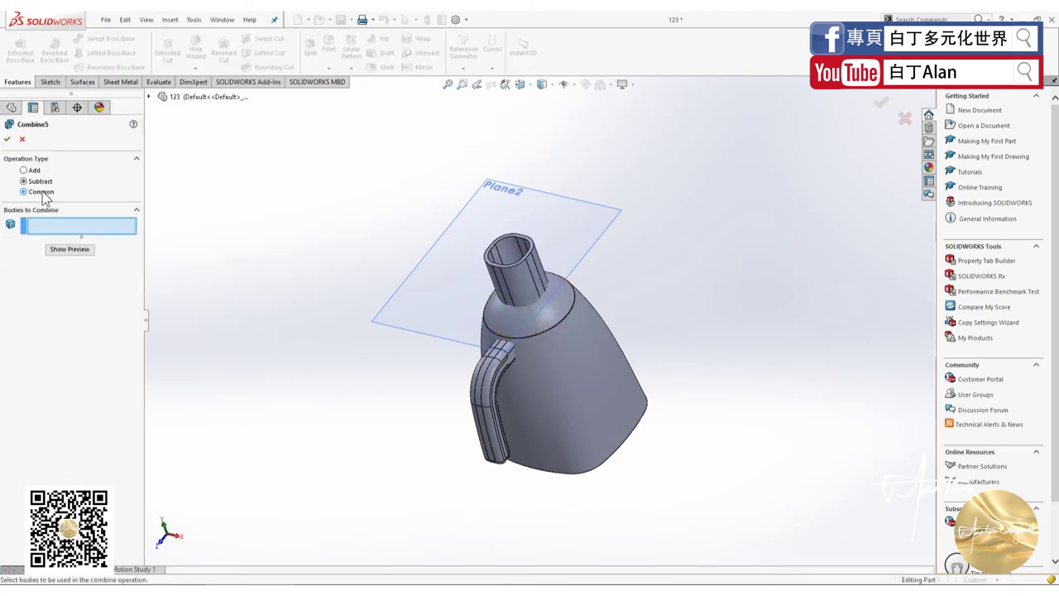
click(500, 318)
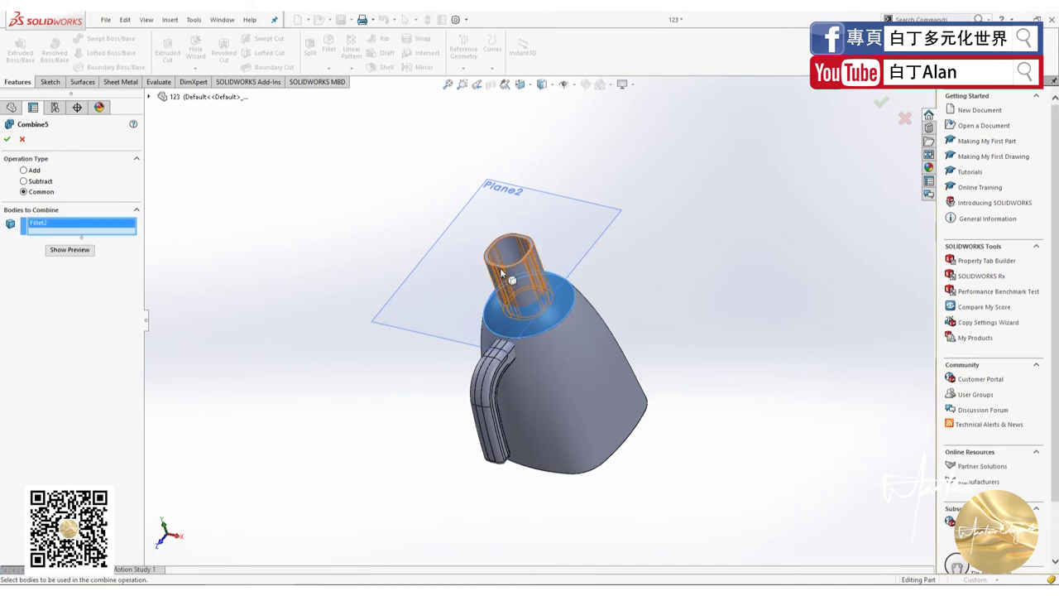
click(500, 267)
key(Return)
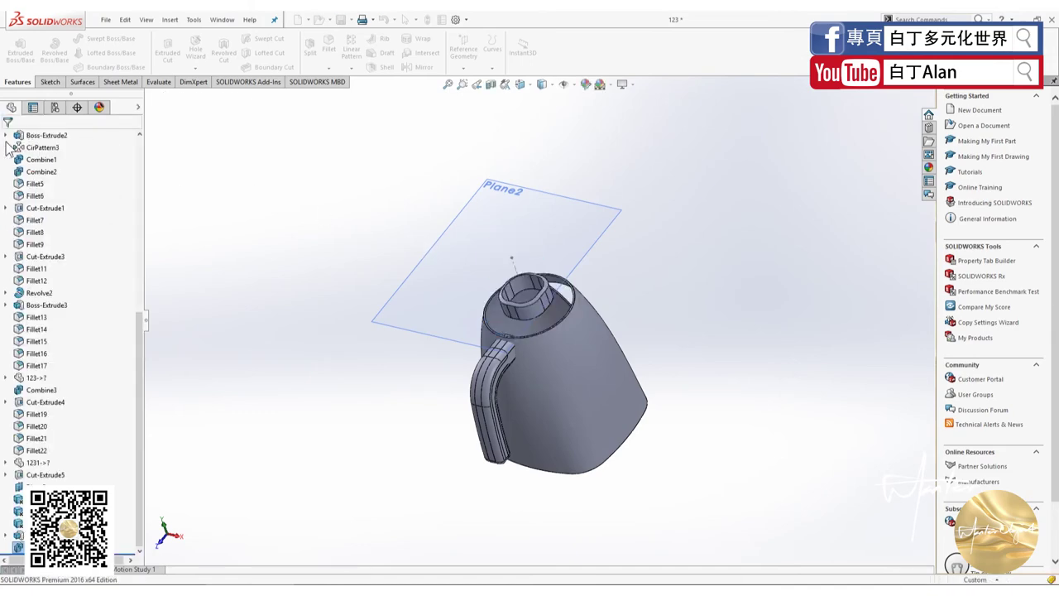
middle_drag(412, 274, 458, 269)
scroll(535, 294, down, 6)
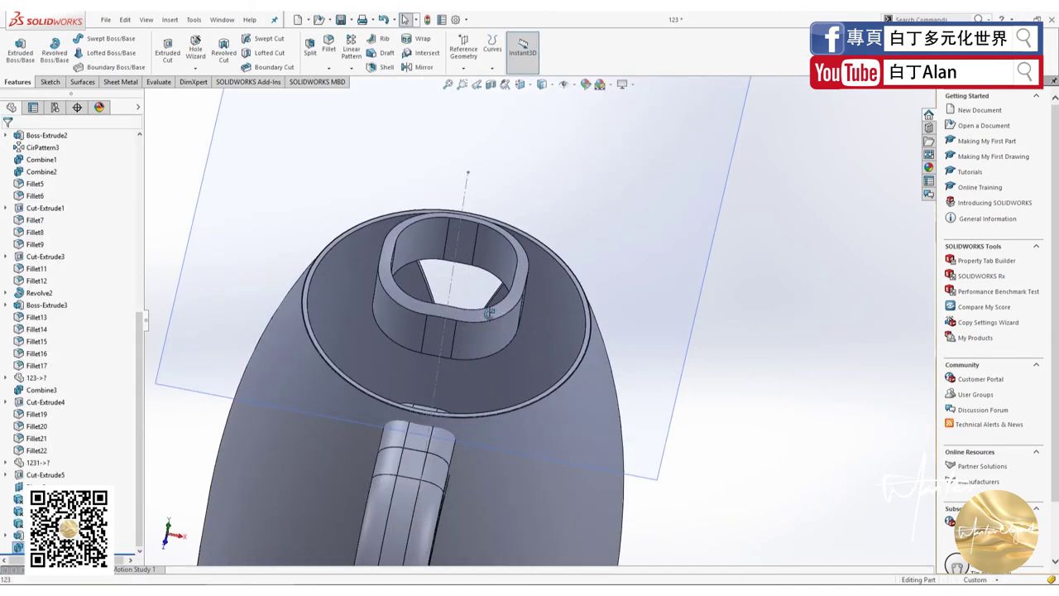
mouse_move(535, 294)
middle_down()
mouse_move(480, 418)
mouse_move(506, 336)
middle_up()
scroll(497, 372, up, 5)
scroll(475, 323, down, 5)
click(278, 342)
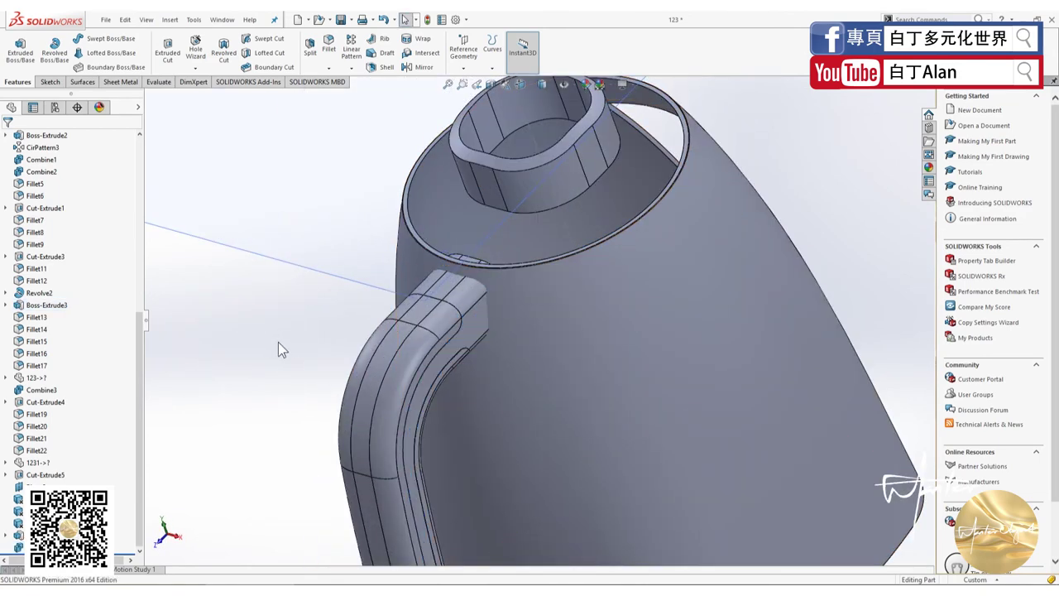
key(f)
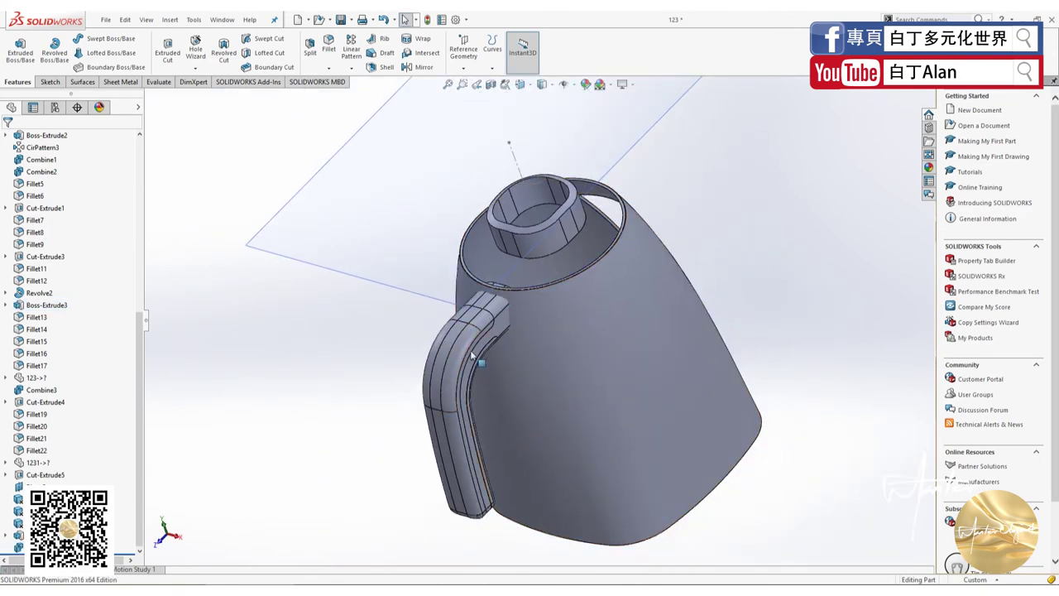
Subtract Cut-Extrude5 from the handle body Fillet21 with a Combine.
click(169, 19)
mouse_move(192, 37)
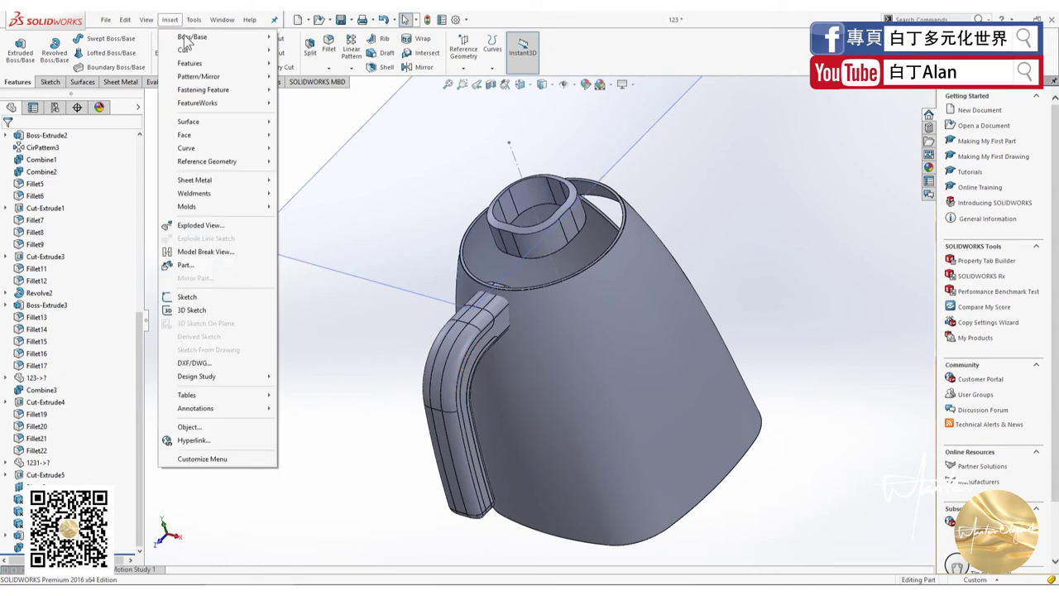
click(100, 302)
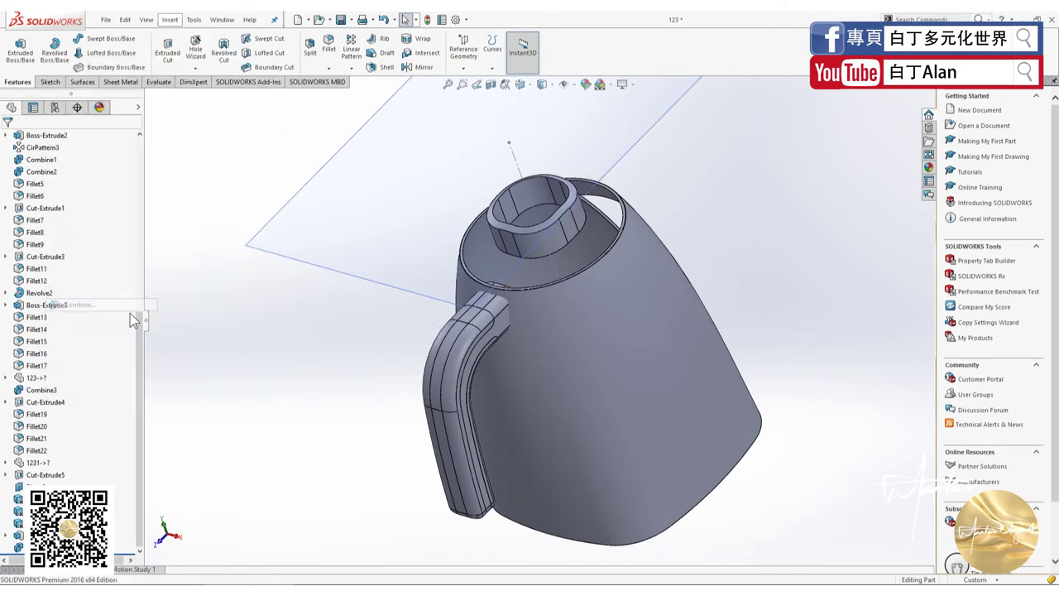
click(39, 182)
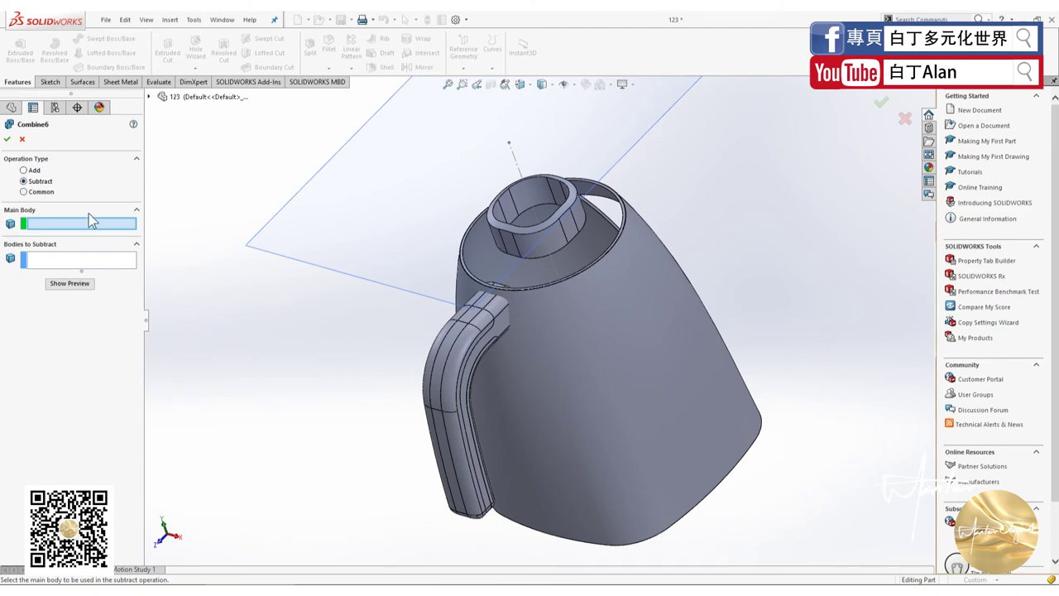
click(610, 330)
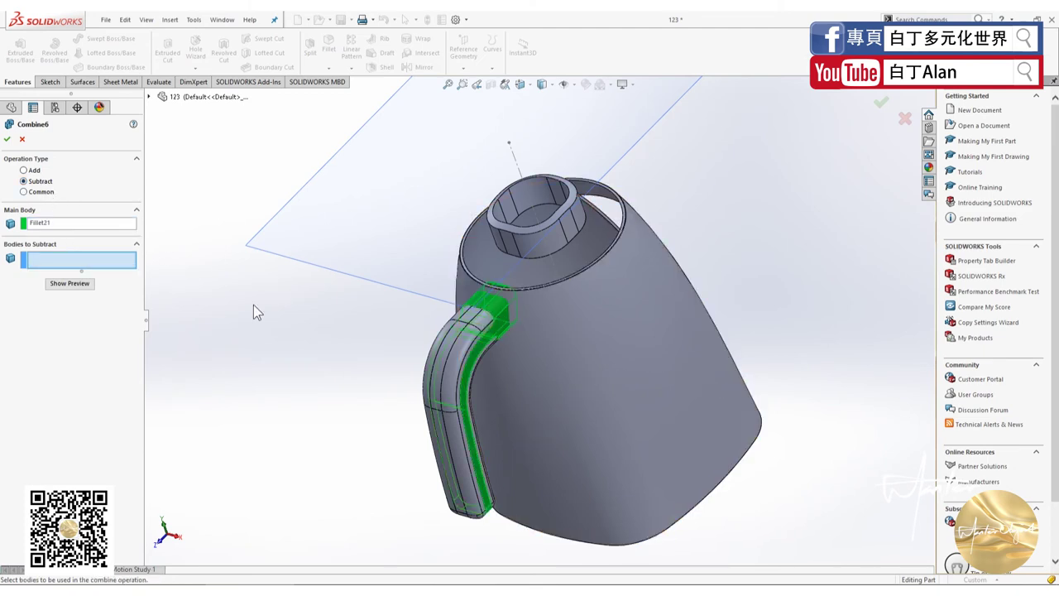
click(631, 330)
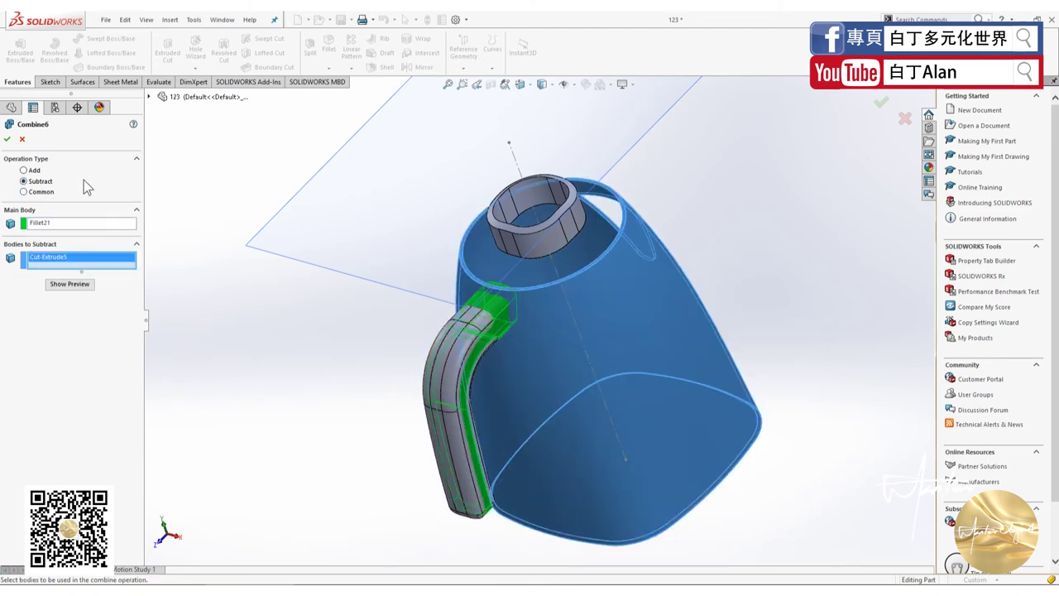
click(8, 140)
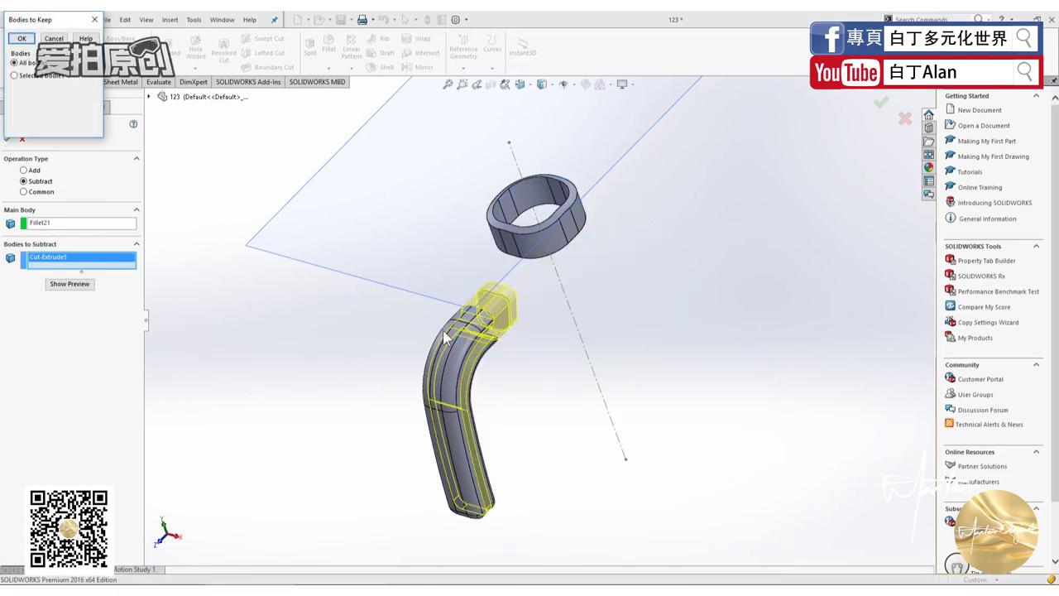
Keep only Body 1 of the subtraction result.
click(40, 77)
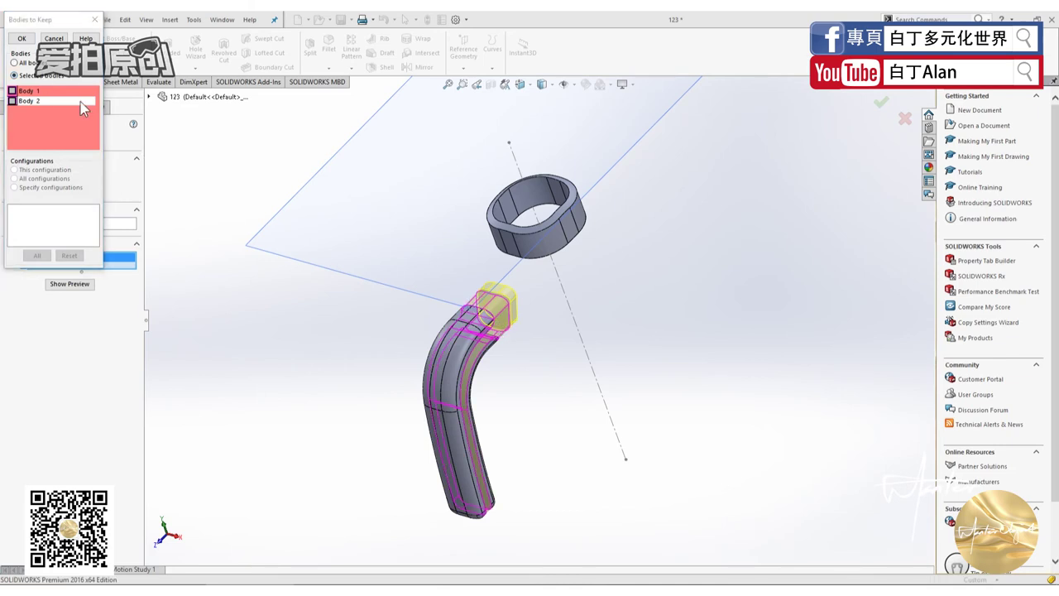
click(12, 91)
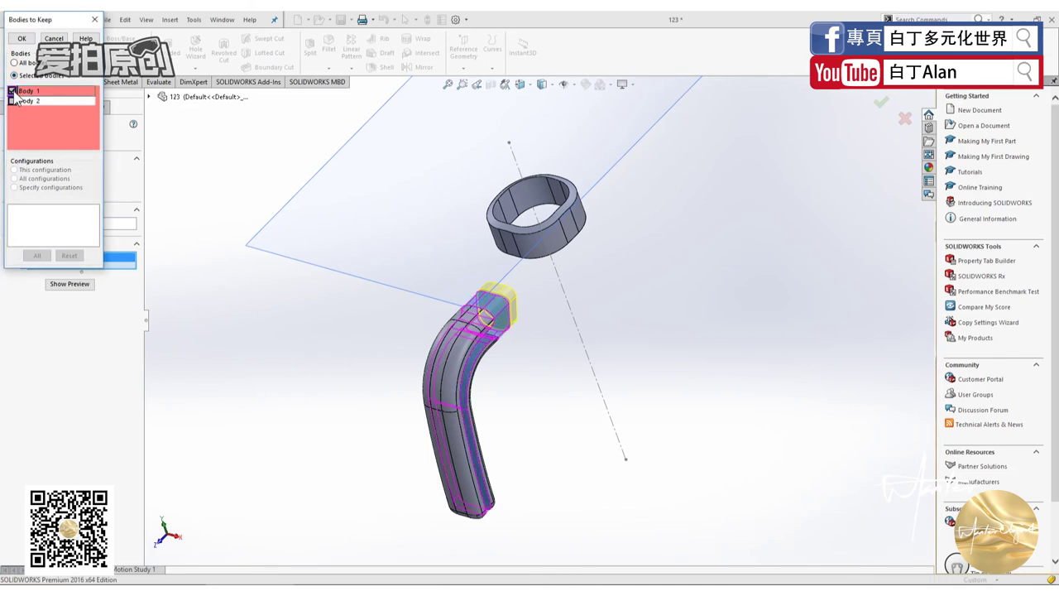
click(13, 101)
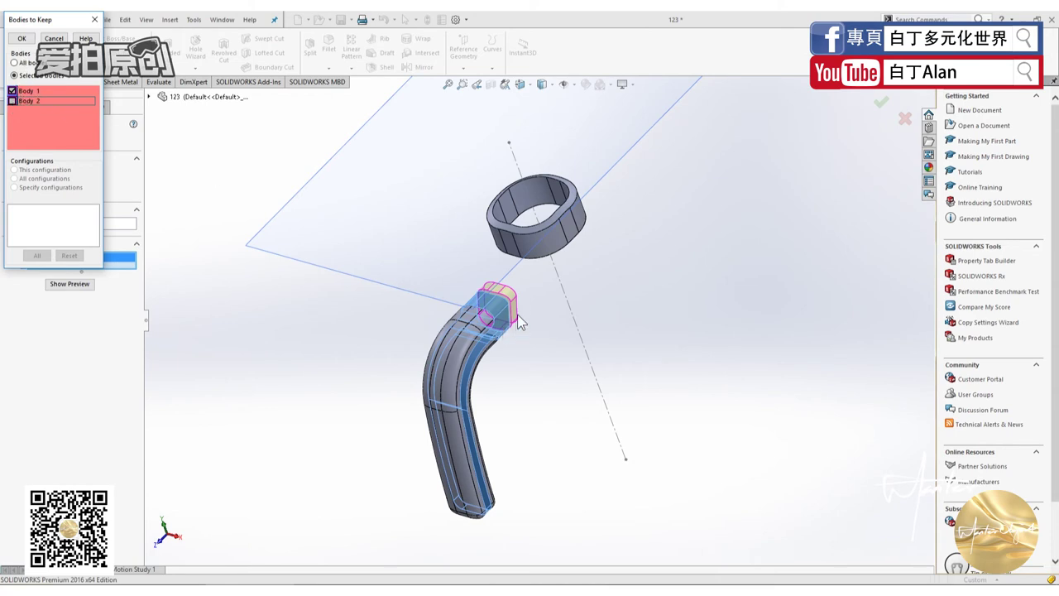
click(18, 41)
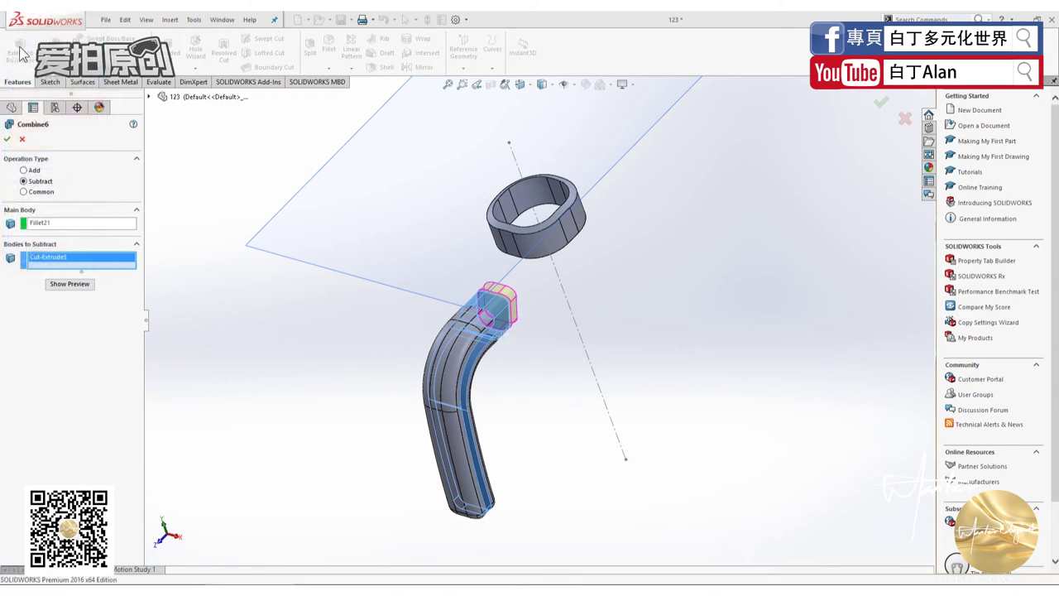
mouse_move(330, 334)
middle_down()
mouse_move(456, 312)
mouse_move(667, 321)
middle_up()
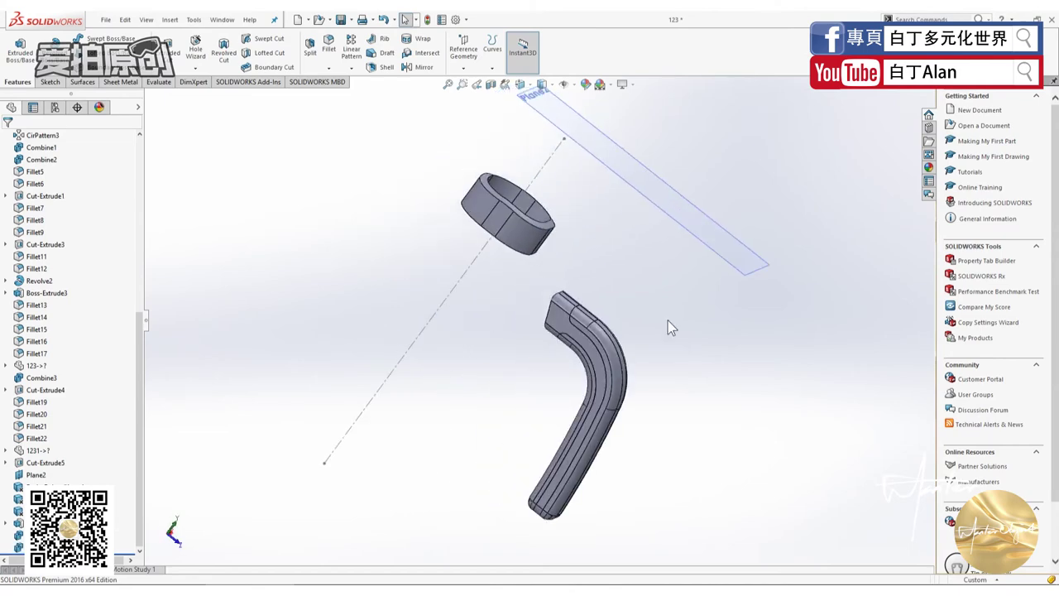
Dismiss the rebuild error report, restore the minimized part window and bring the kettle tutorial forward.
click(901, 91)
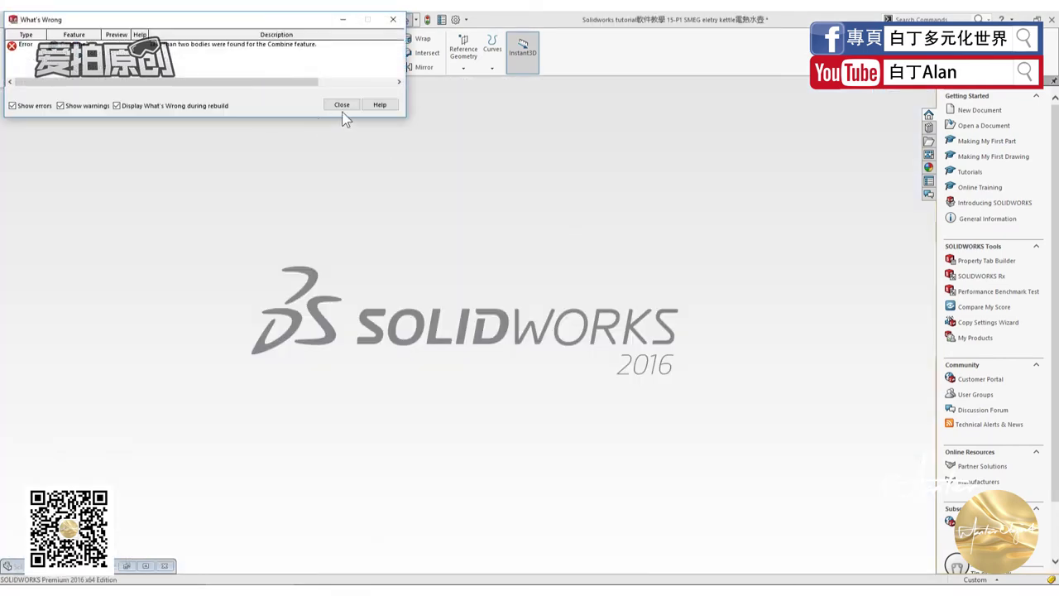
click(342, 109)
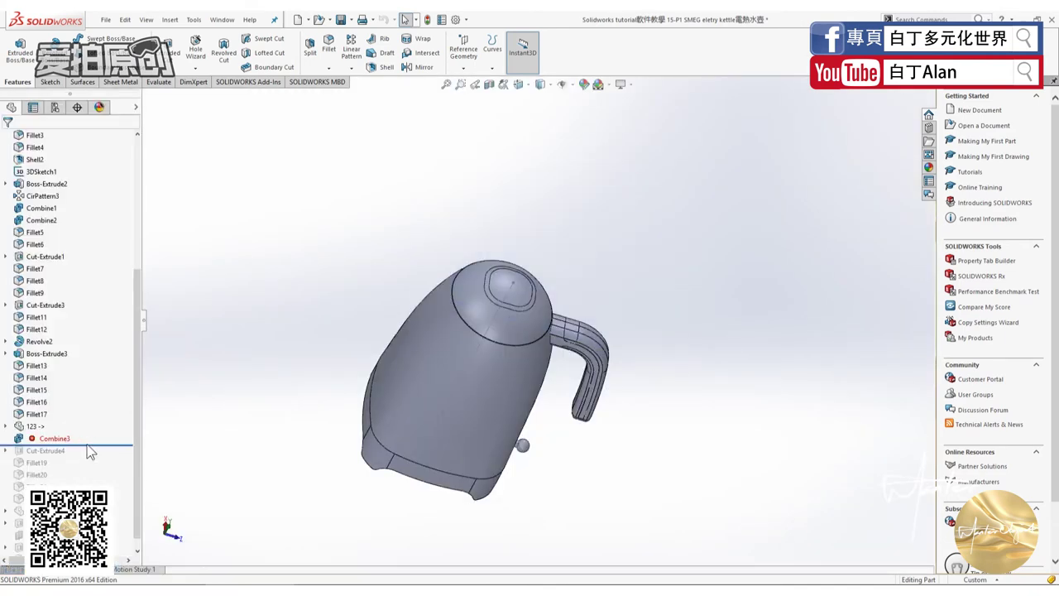
drag(92, 445, 120, 553)
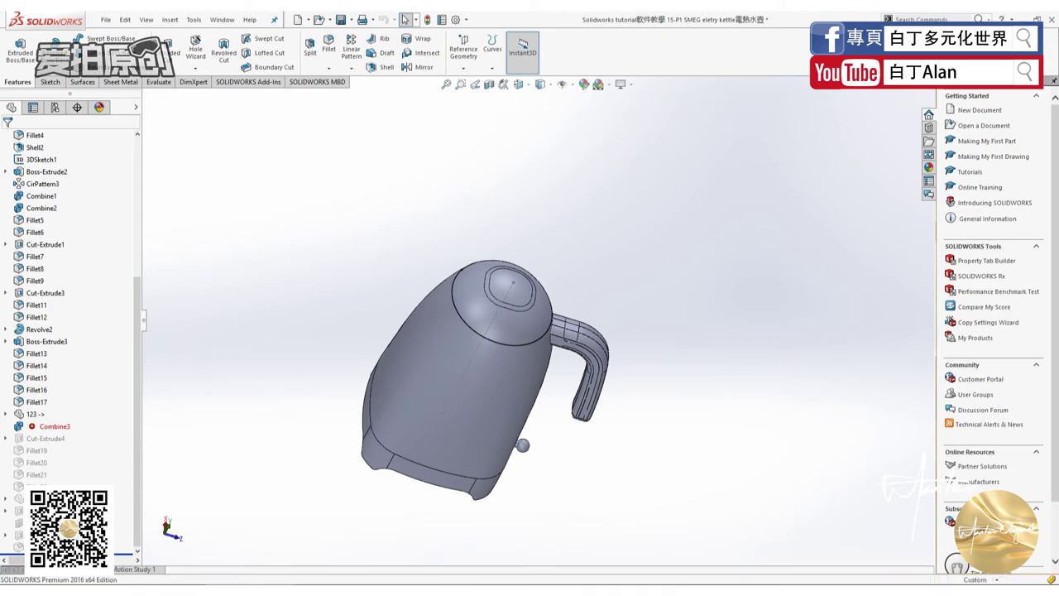
scroll(249, 455, down, 3)
scroll(378, 378, up, 3)
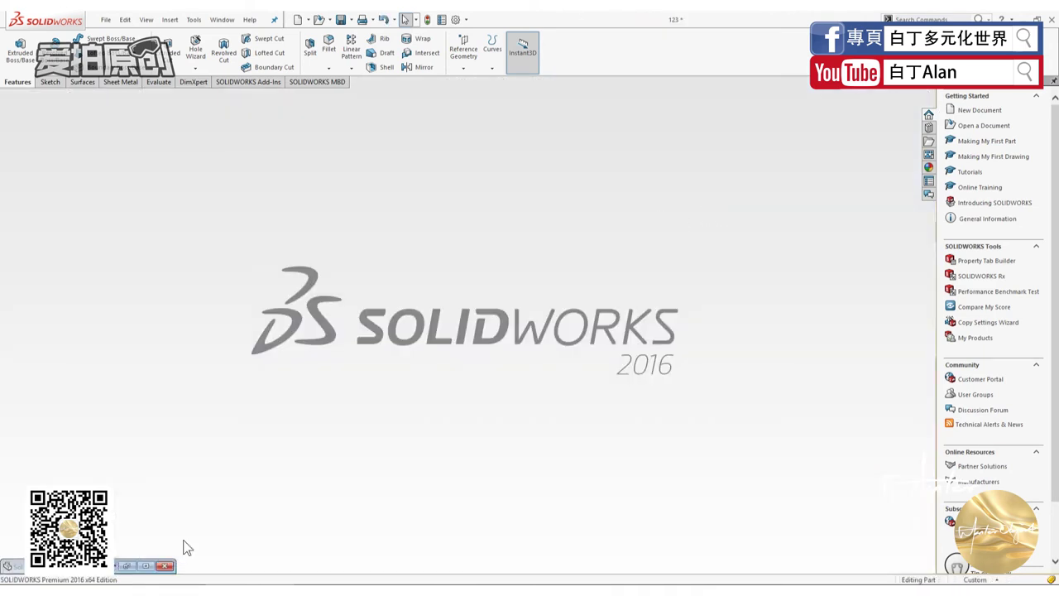
click(129, 568)
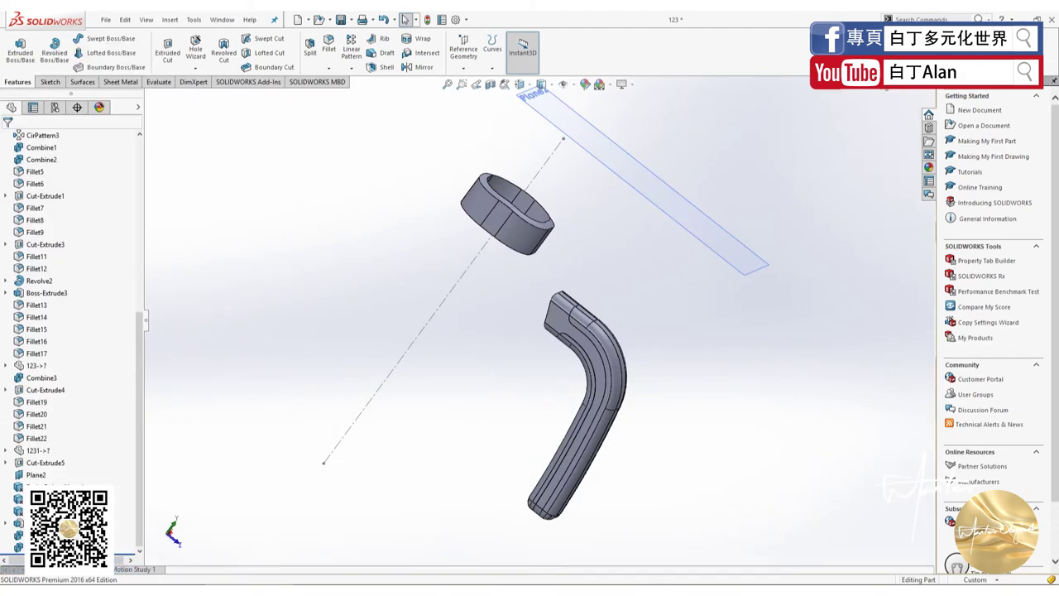
key(ctrl+Tab)
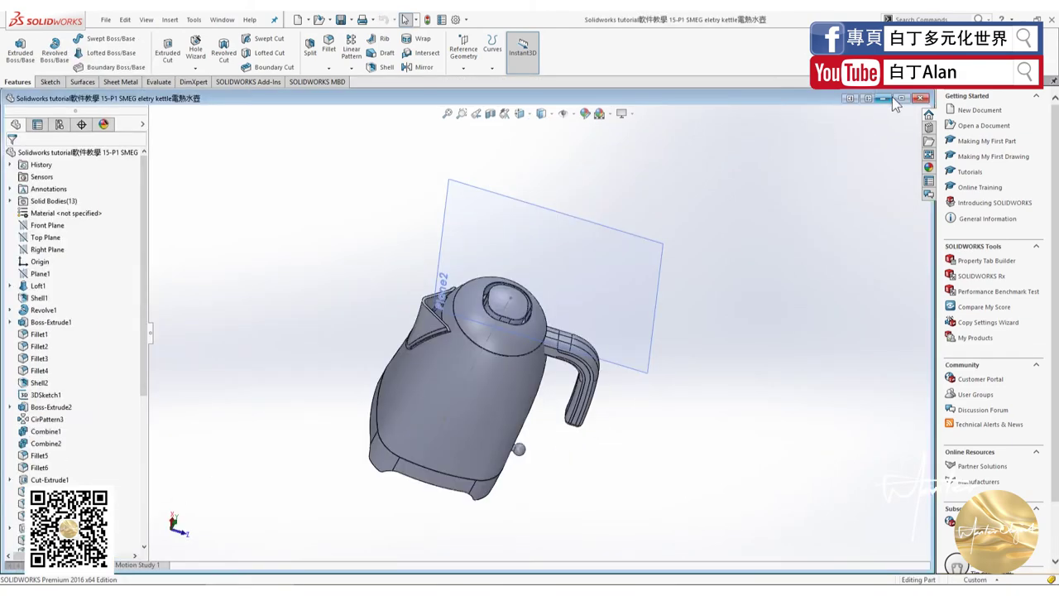
Maximize the kettle, show it in isometric view, and compare it with part 223's separate collar and handle.
click(901, 98)
middle_drag(509, 352, 467, 342)
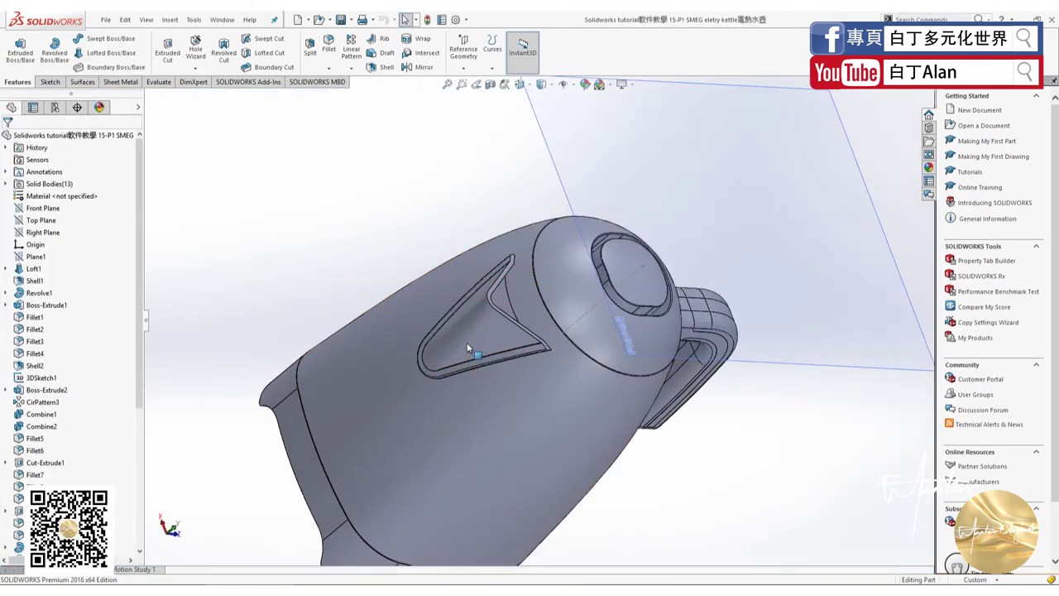
key(ctrl+7)
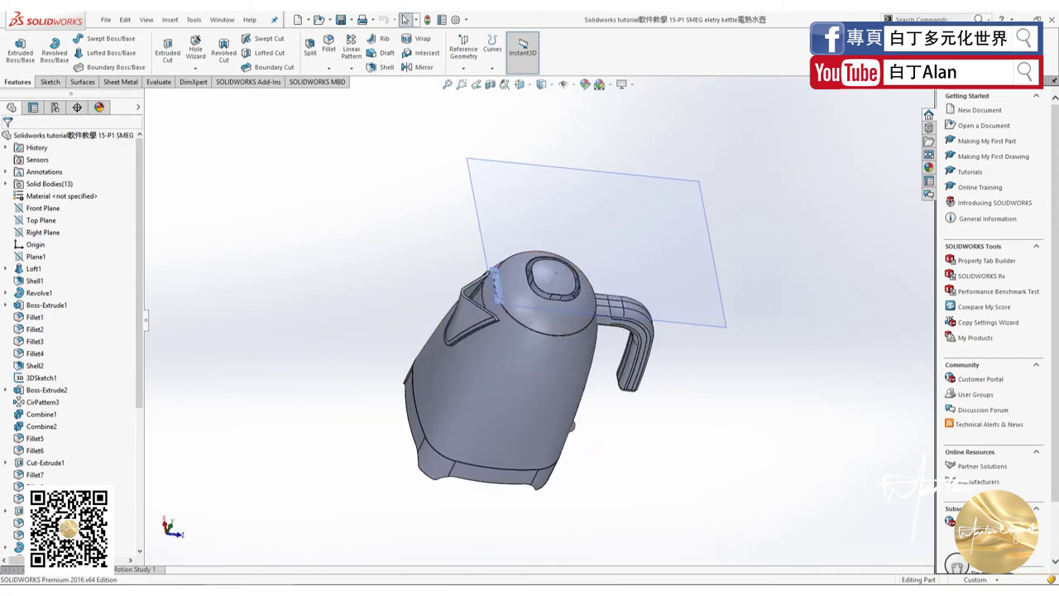
key(super+d)
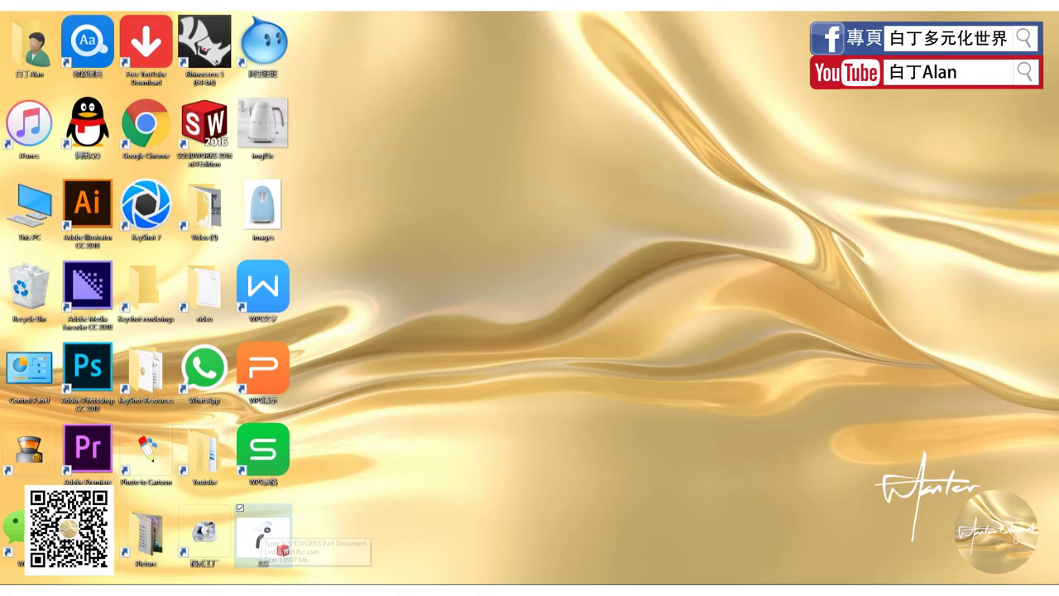
key(super+d)
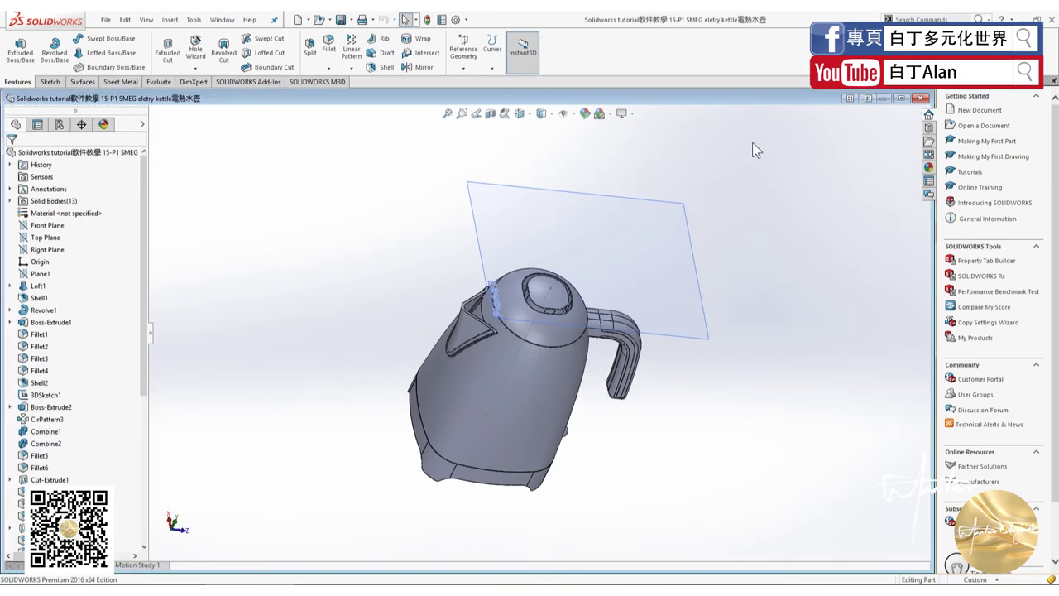
drag(931, 248, 635, 247)
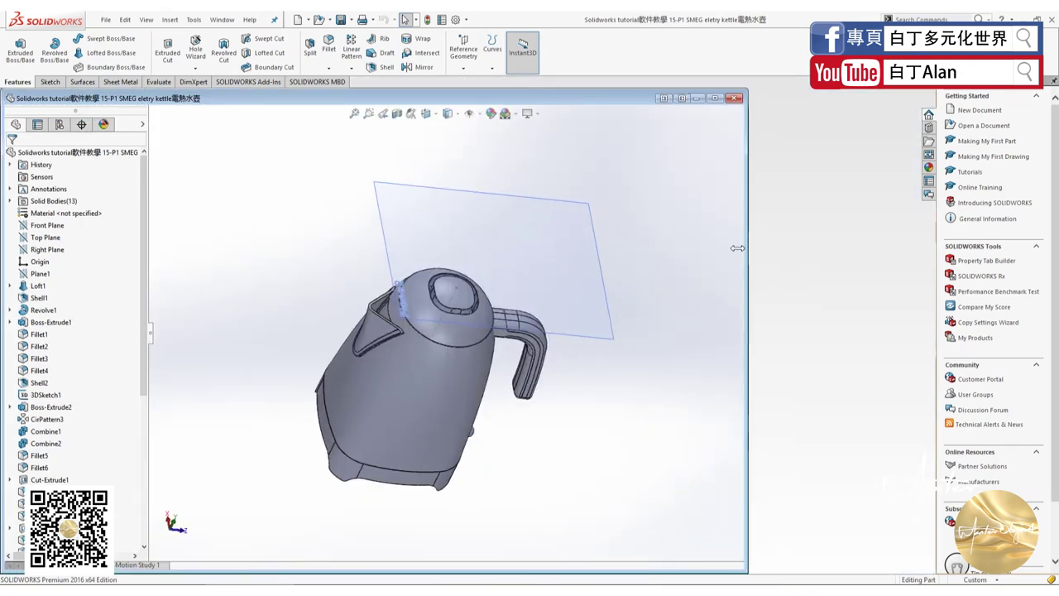
scroll(101, 462, down, 7)
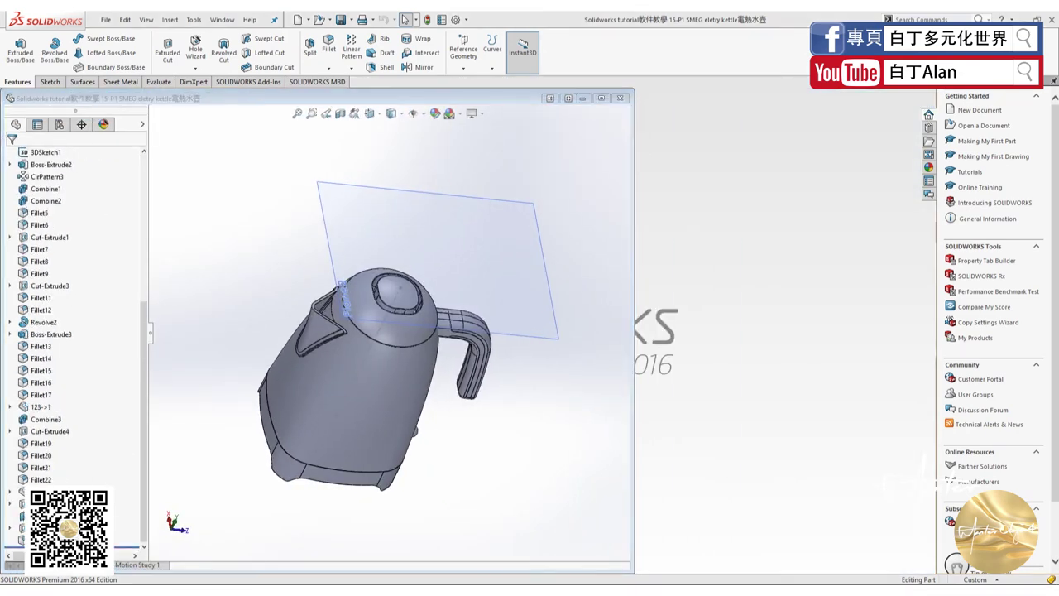
key(super+d)
key(super+d)
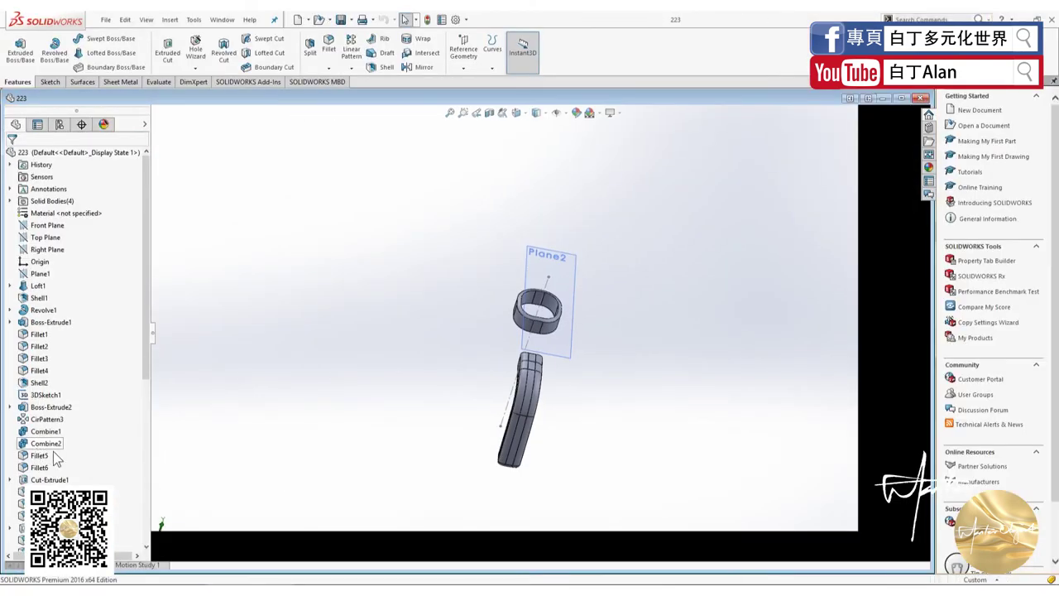
scroll(74, 430, down, 6)
Close the 223 part window and maximize the 15-P1 SMEG kettle document.
click(921, 98)
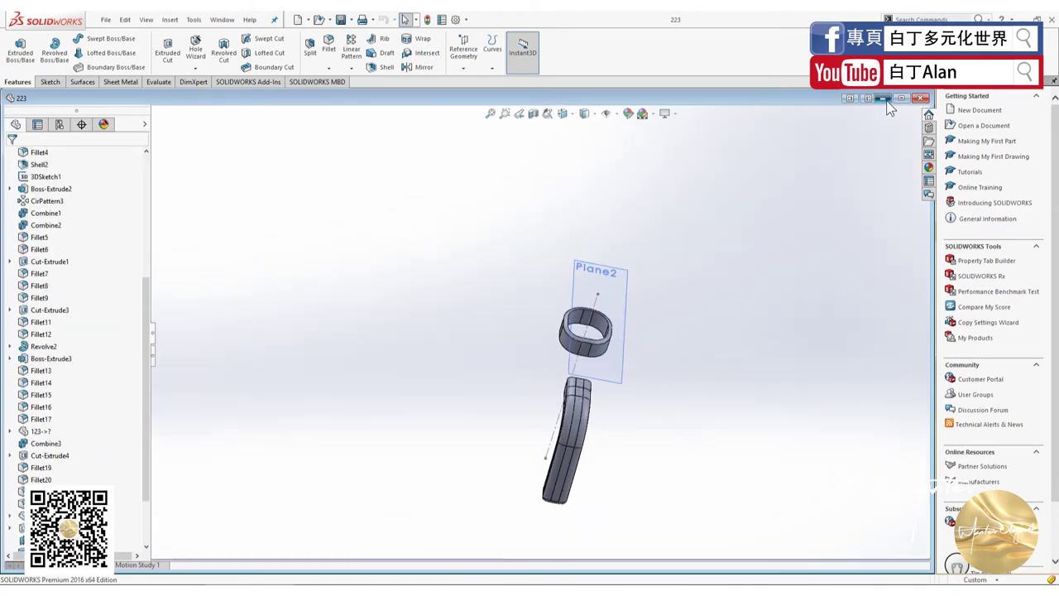
click(593, 103)
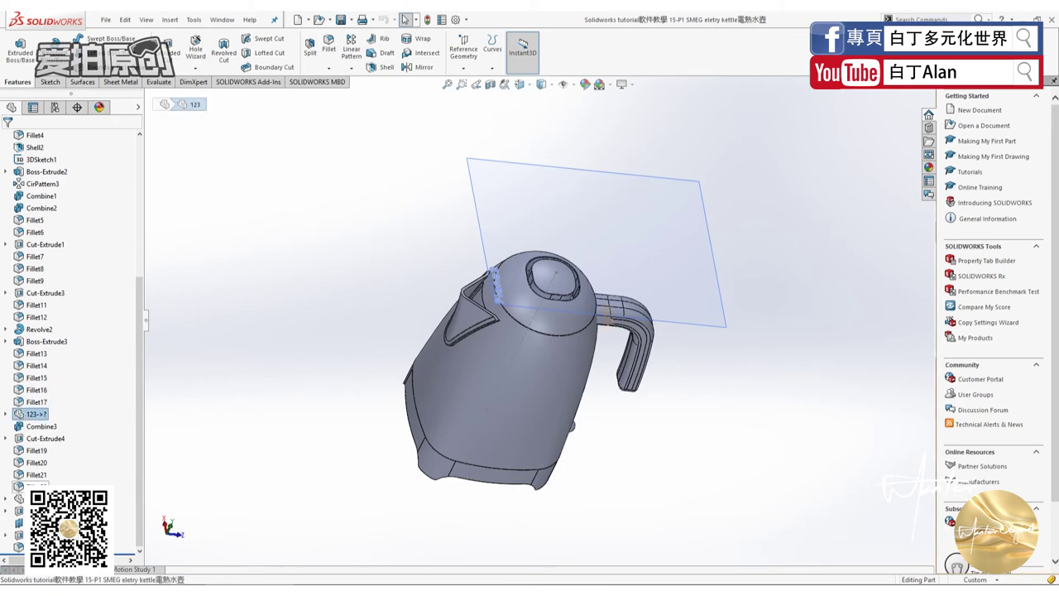
click(33, 414)
click(908, 87)
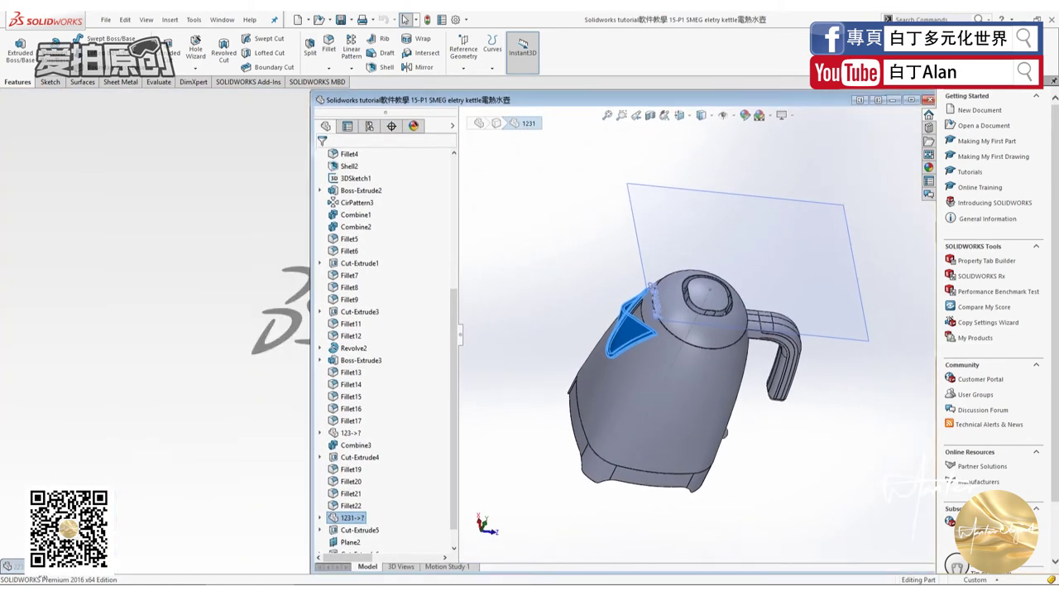
click(918, 92)
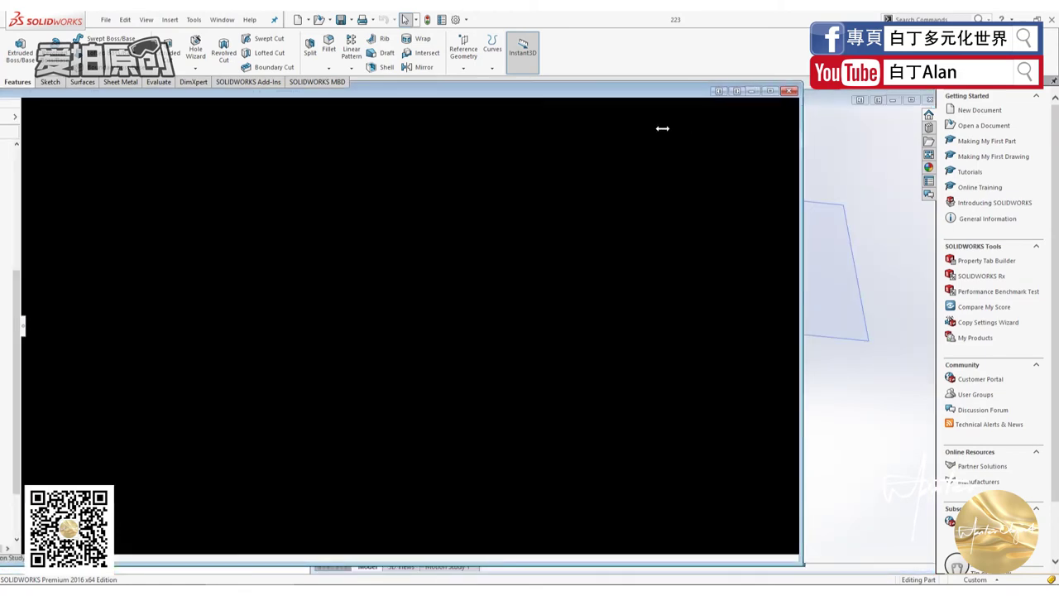
drag(801, 124, 497, 124)
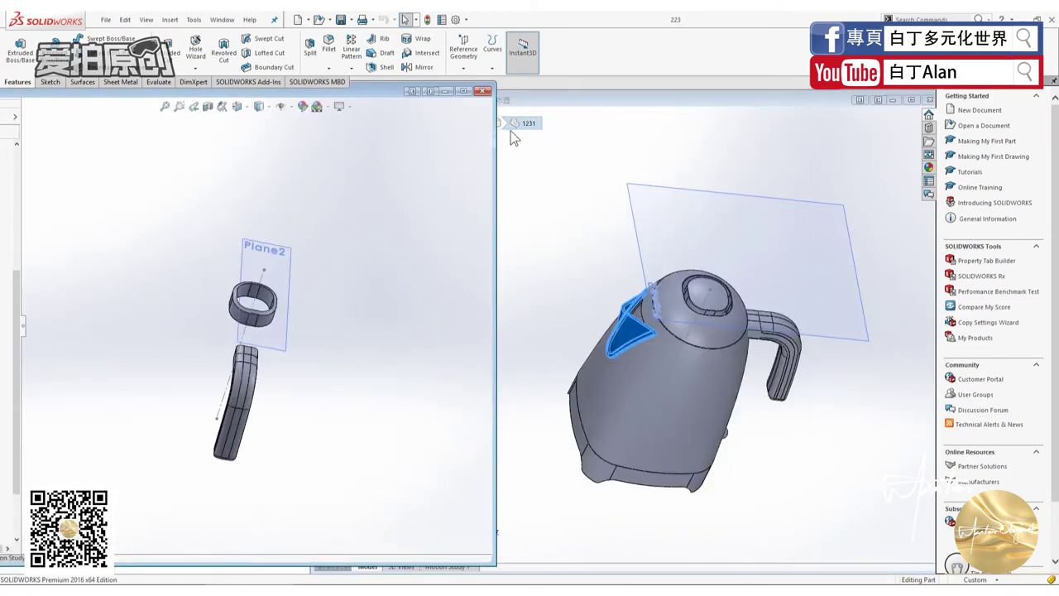
click(482, 91)
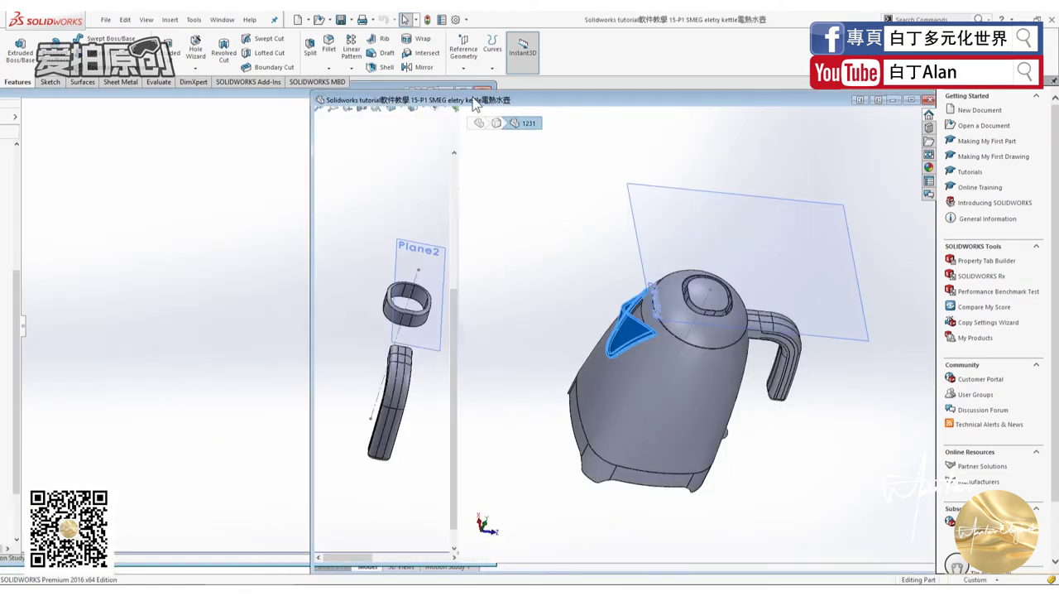
click(900, 100)
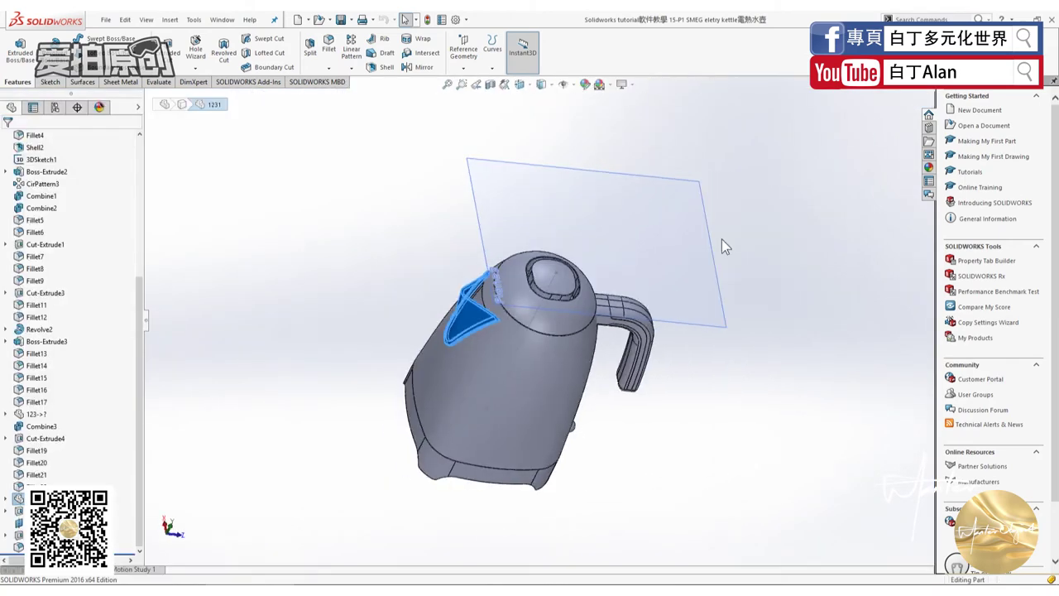
Expand Solid Bodies and inspect Cut-Extrude1[2], Fillet22 and Fillet23 to identify the handle bodies.
middle_drag(687, 381, 612, 331)
click(599, 313)
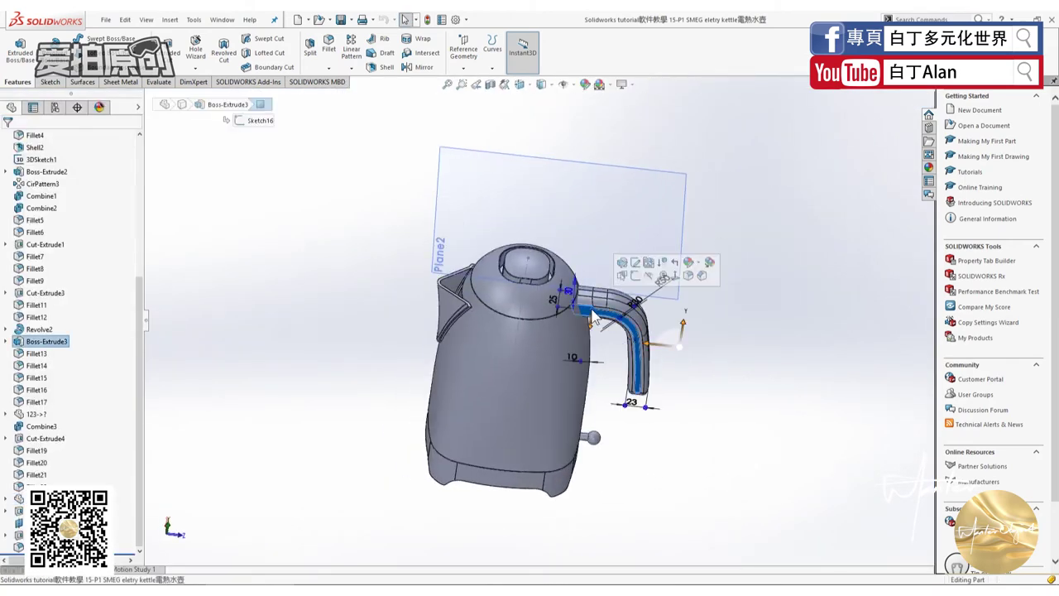
scroll(599, 313, down, 2)
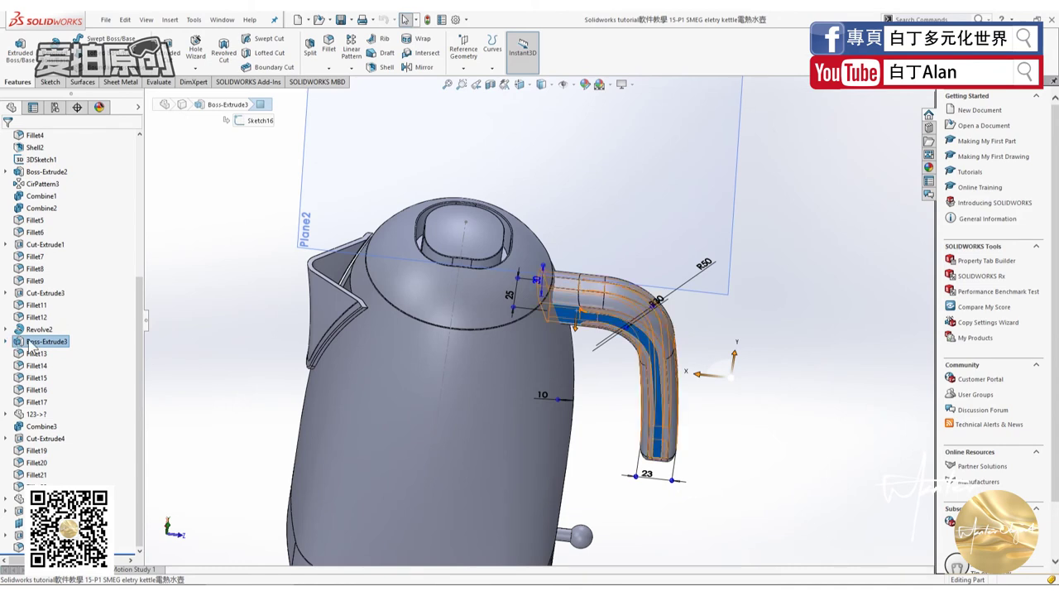
scroll(10, 265, up, 6)
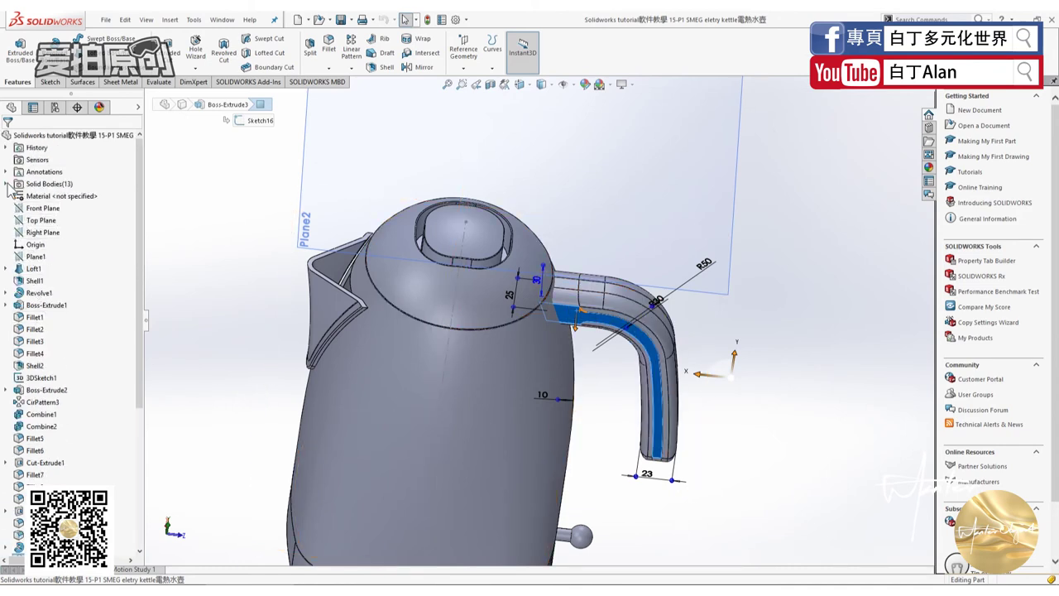
click(7, 184)
click(46, 208)
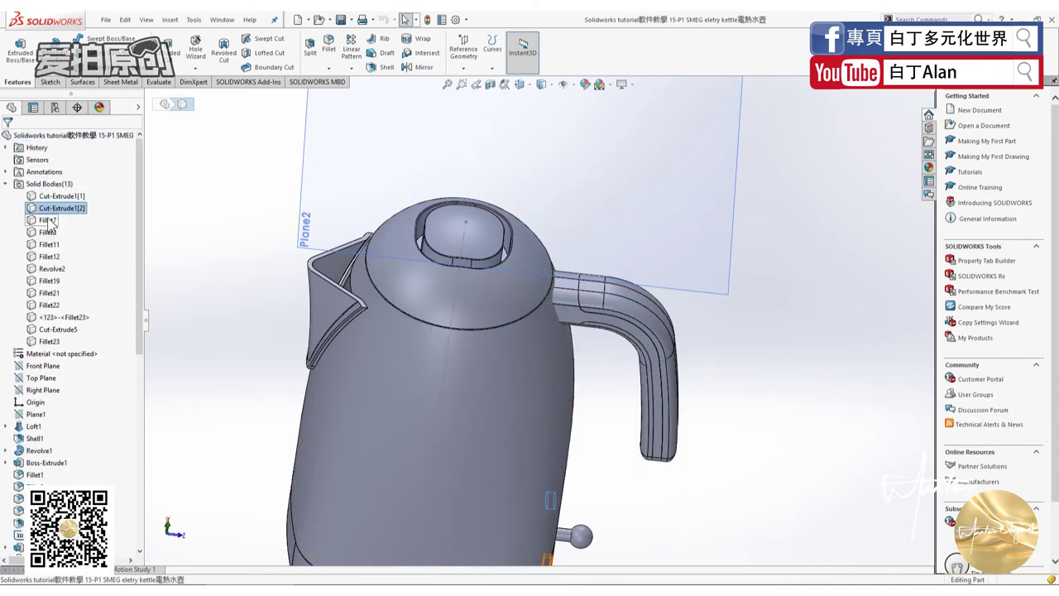
click(62, 319)
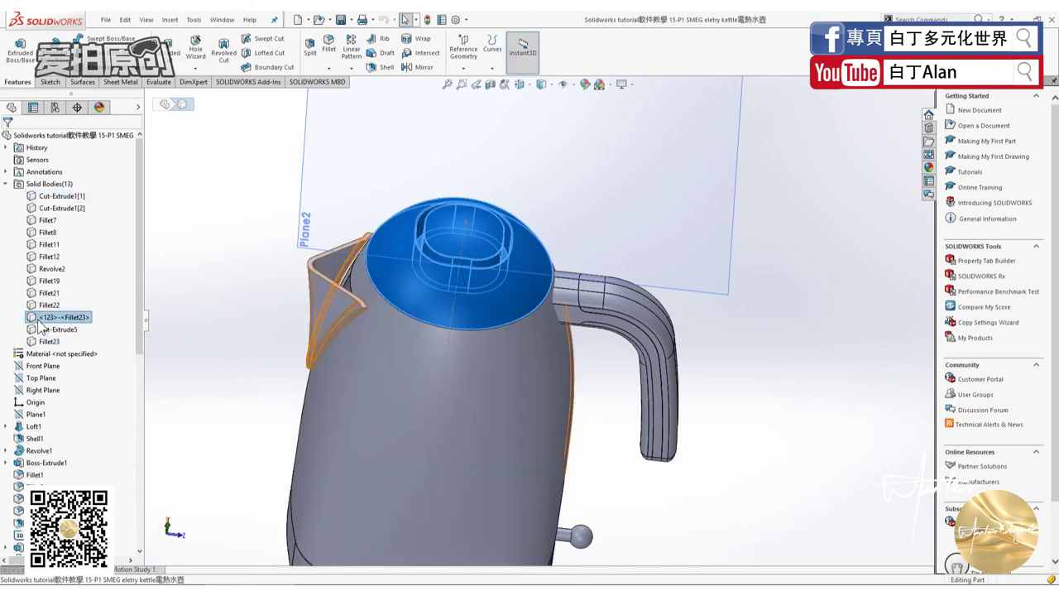
click(37, 305)
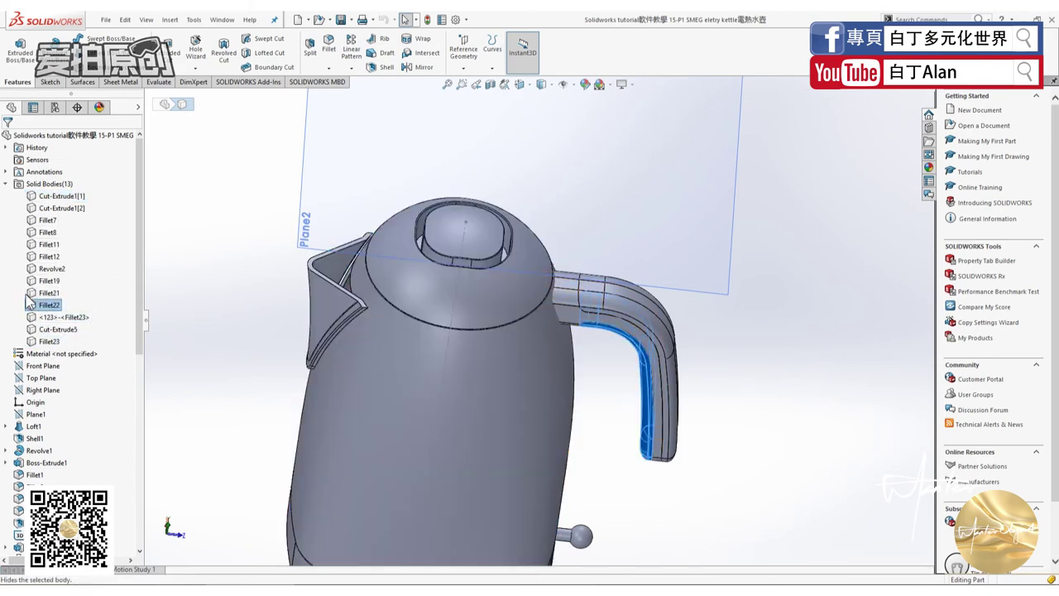
Delete the Fillet21 body joining the handle to the kettle with Delete/Keep Body.
click(43, 293)
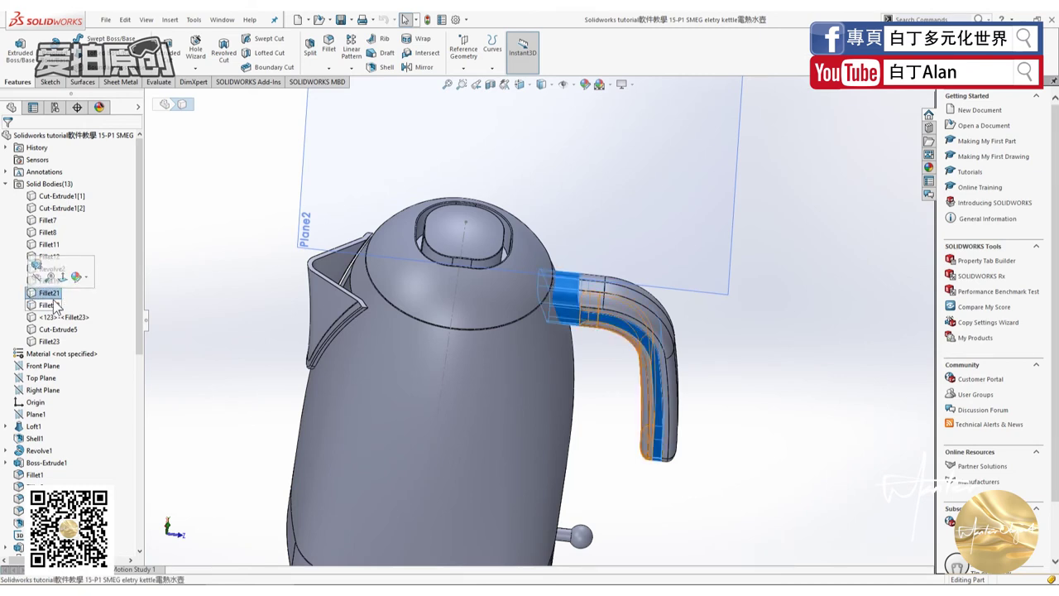
right_click(47, 298)
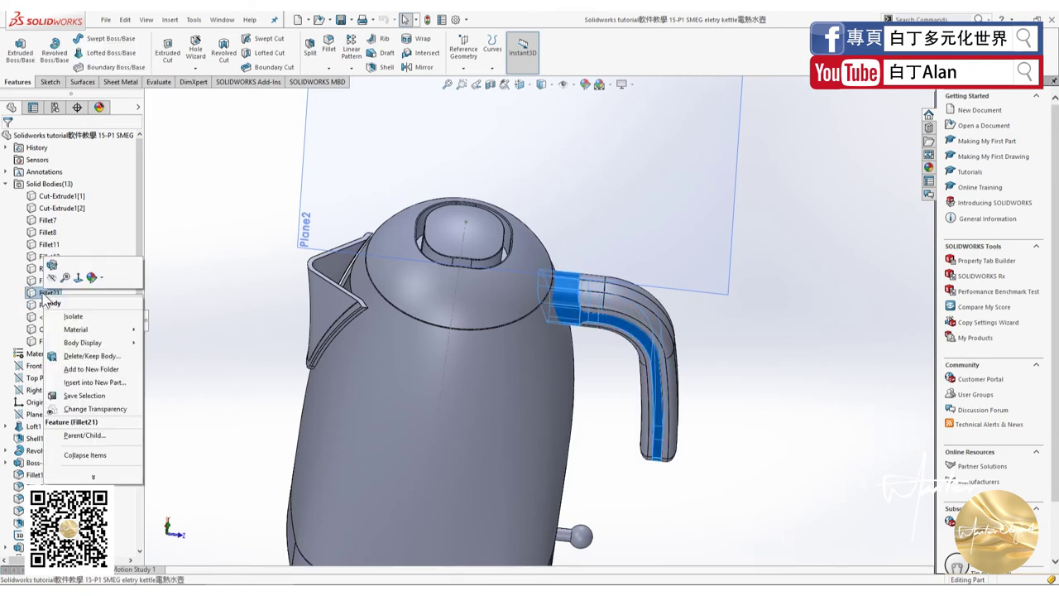
click(91, 356)
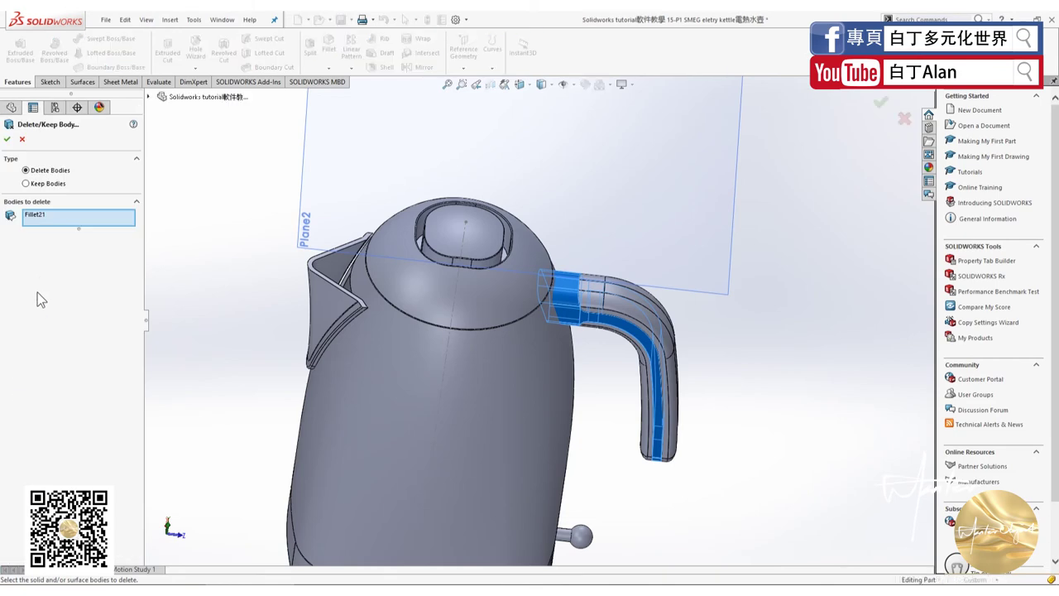
key(Return)
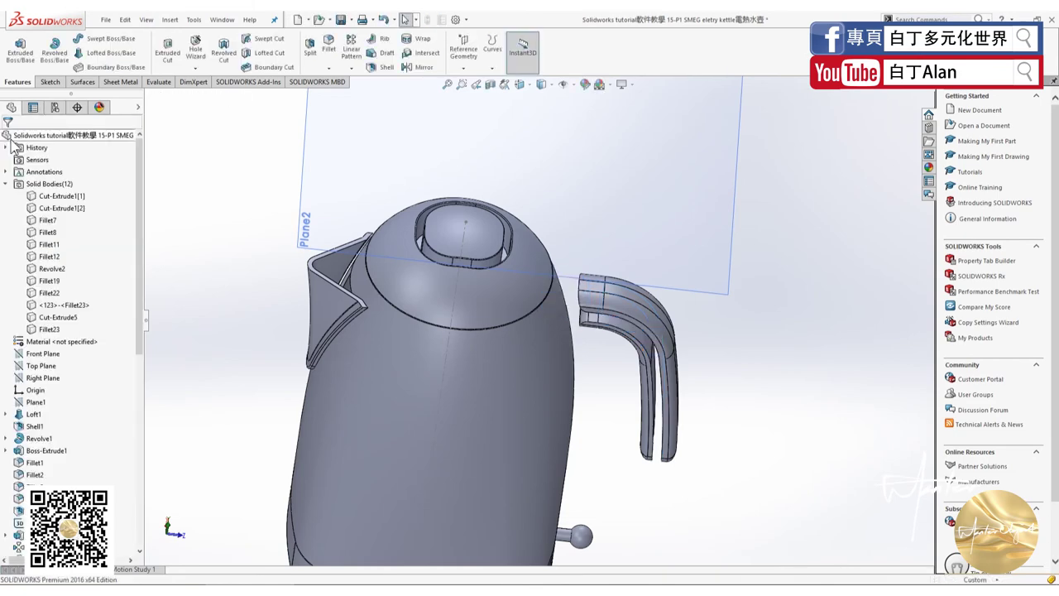
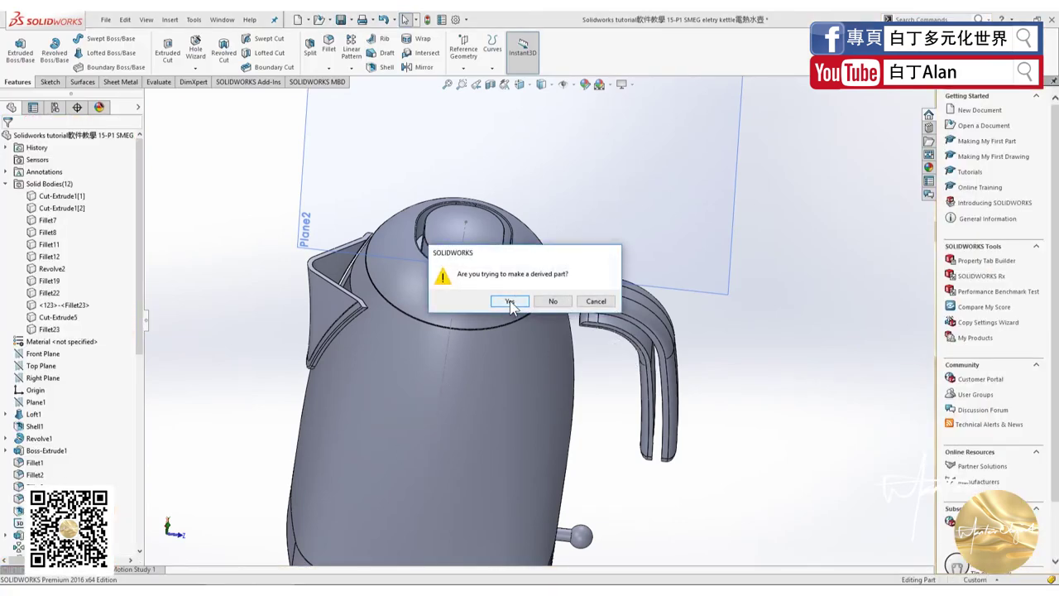
Insert handle part 223 as a derived part, place it on the kettle and confirm.
click(510, 303)
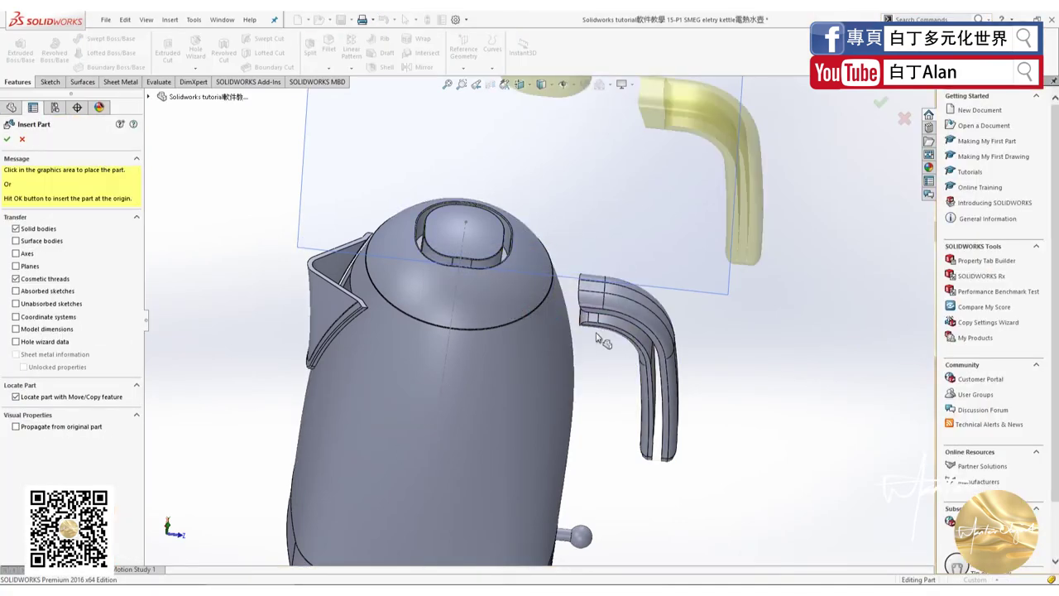
scroll(552, 419, up, 5)
scroll(530, 389, up, 2)
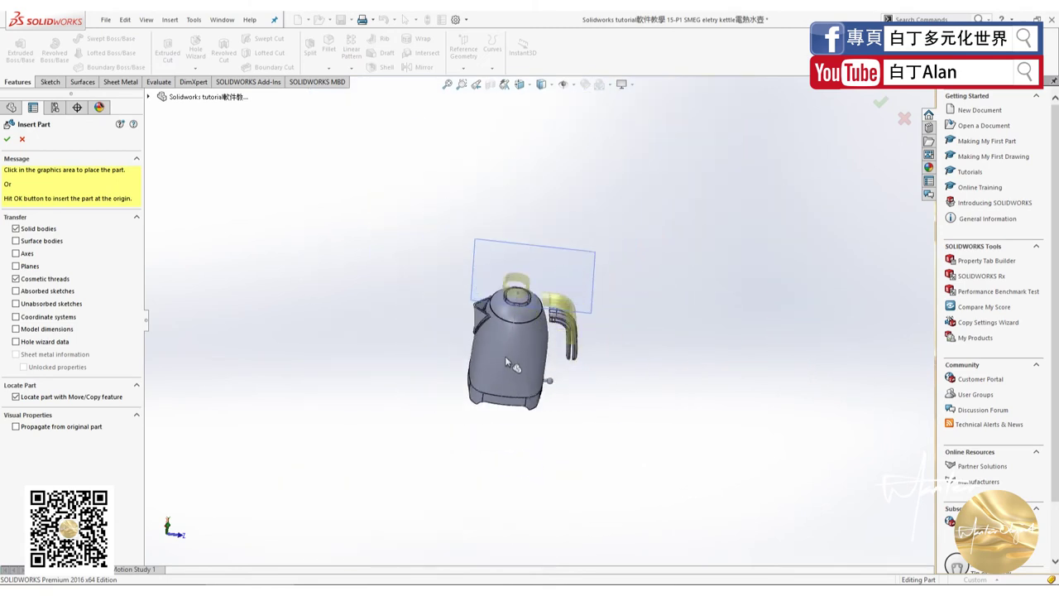
click(507, 370)
scroll(508, 370, down, 2)
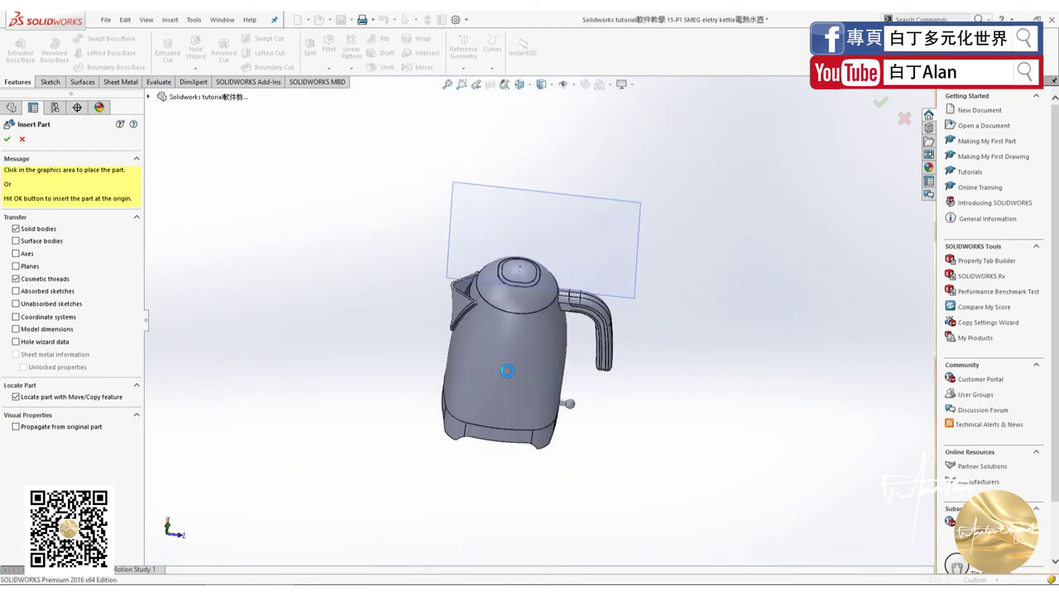
scroll(507, 370, down, 2)
scroll(637, 286, down, 1)
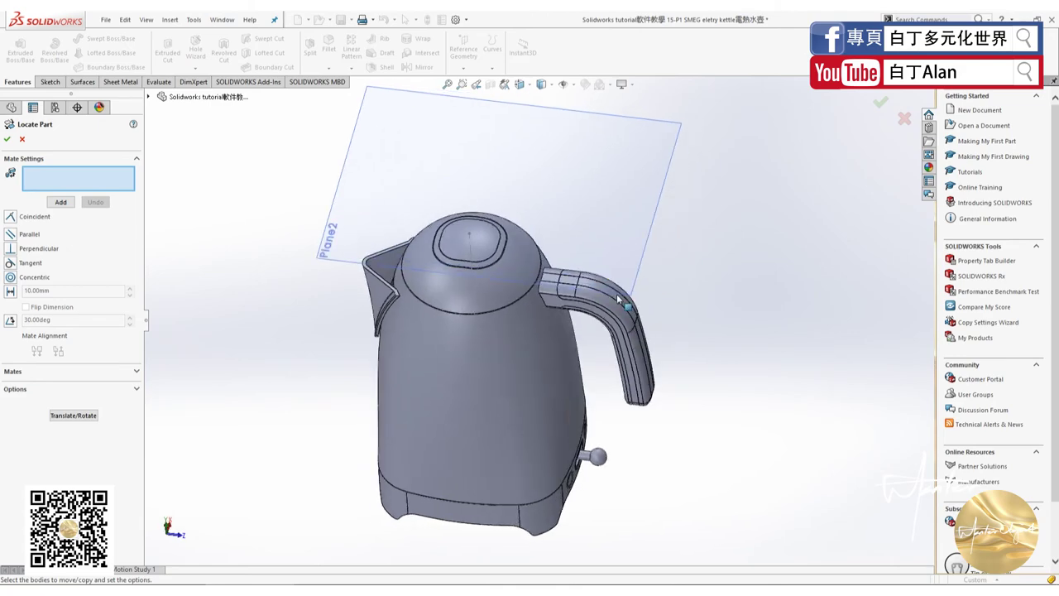
scroll(637, 287, down, 3)
click(7, 139)
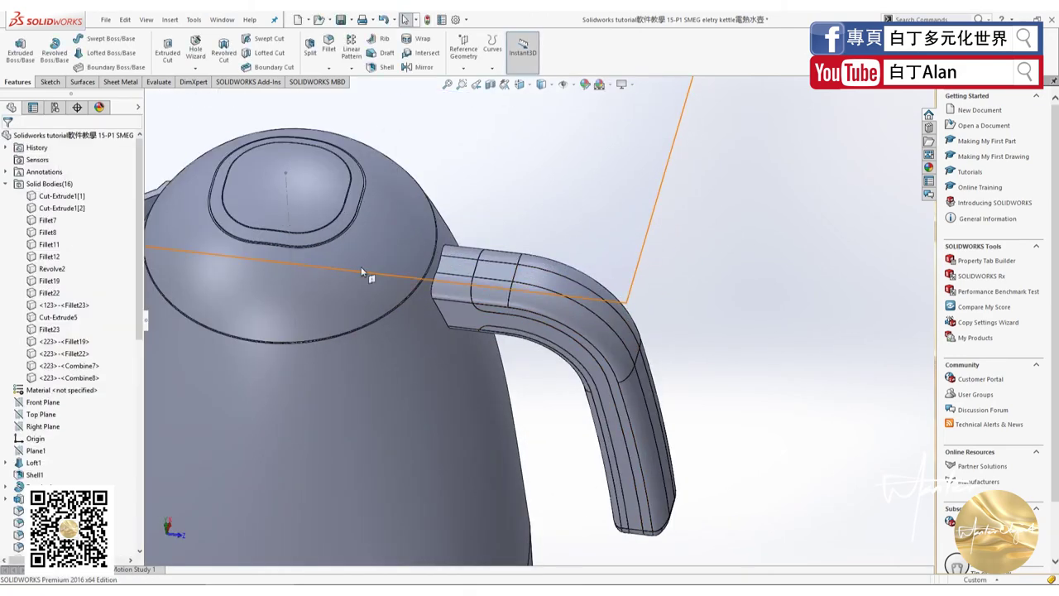
Save the current kettle part.
click(105, 19)
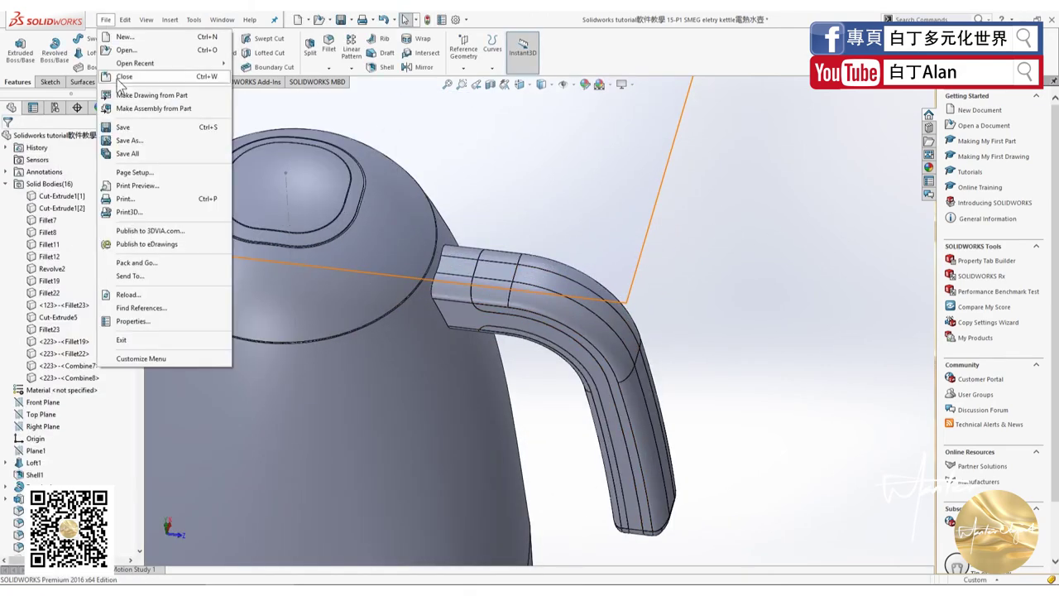
click(122, 124)
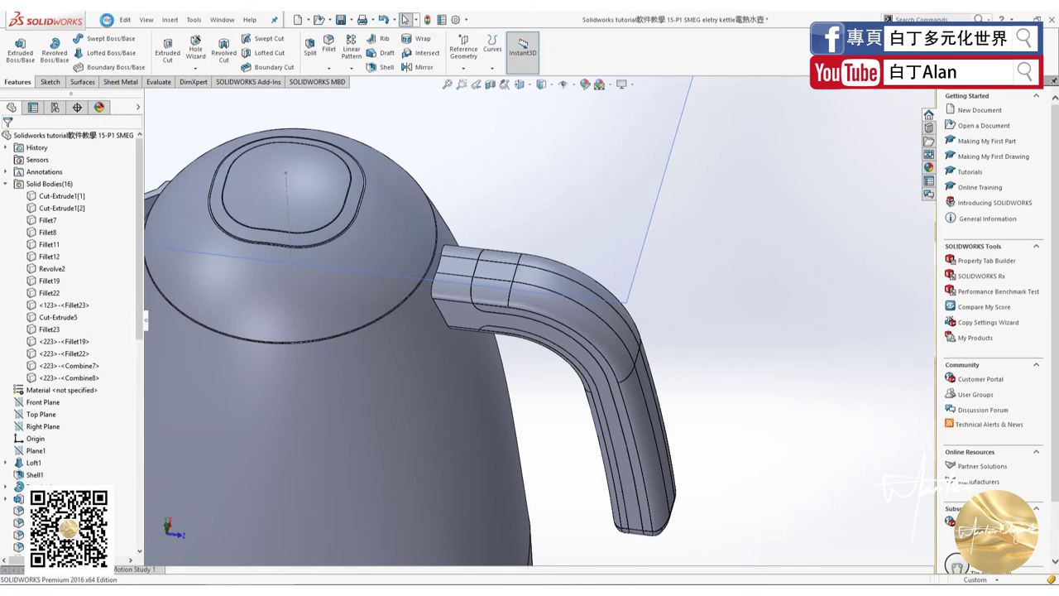
click(108, 26)
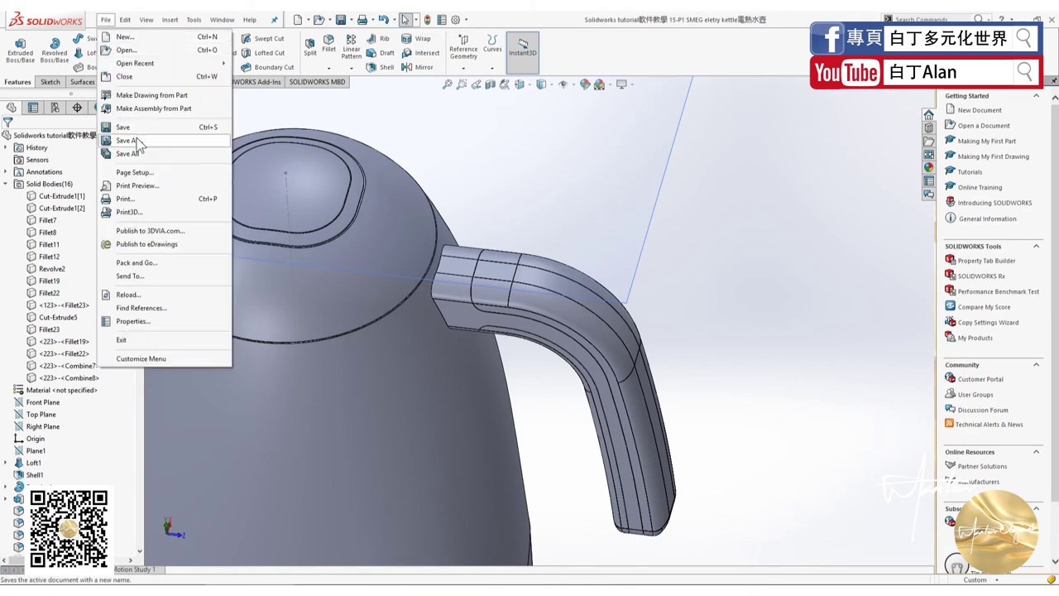
click(136, 152)
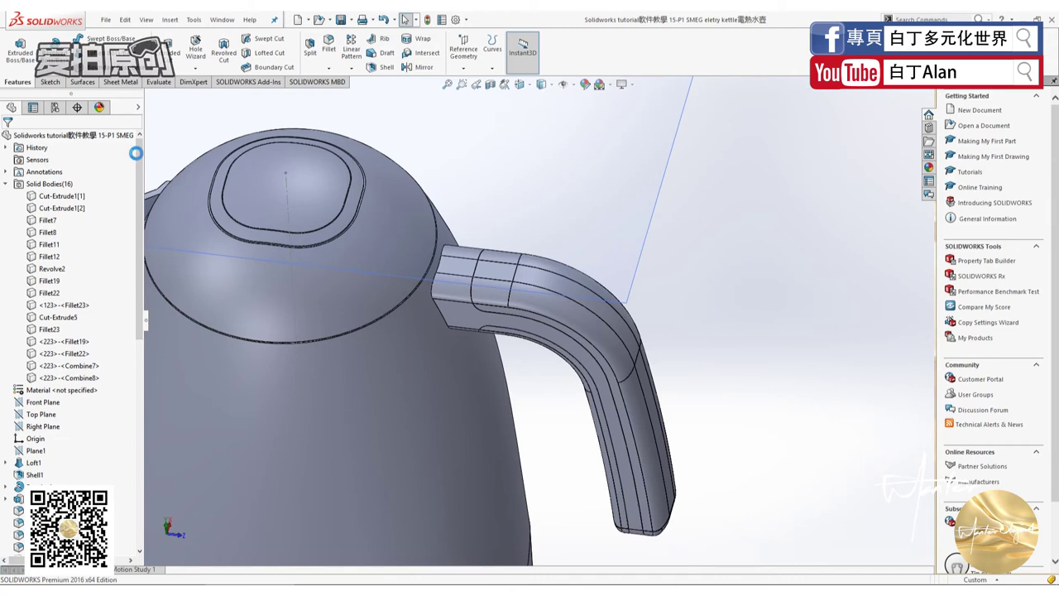
Save a copy to the Desktop with 1 appended to the name, then close the document.
click(106, 19)
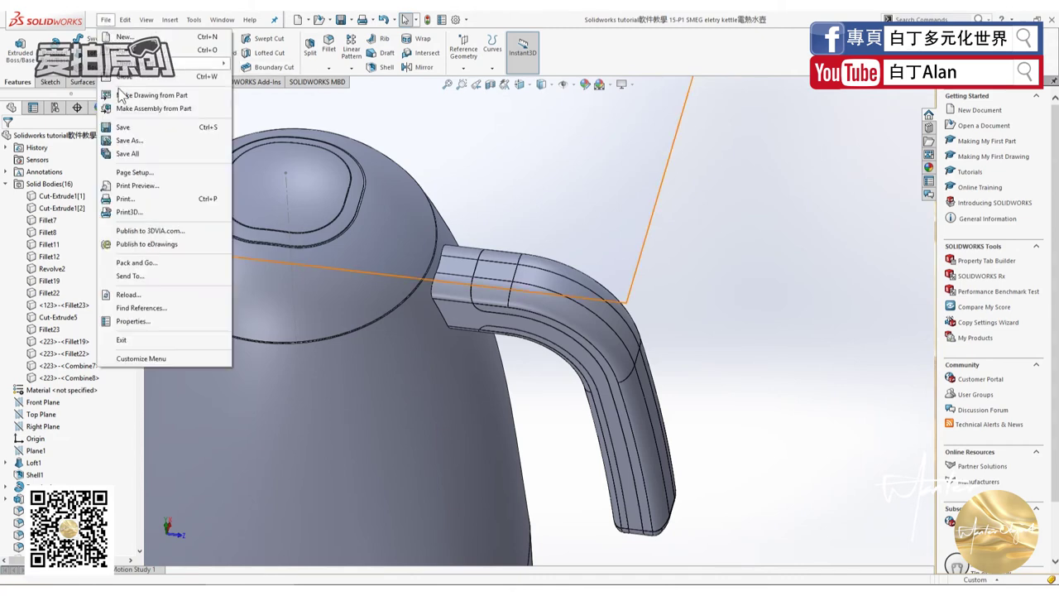
click(132, 141)
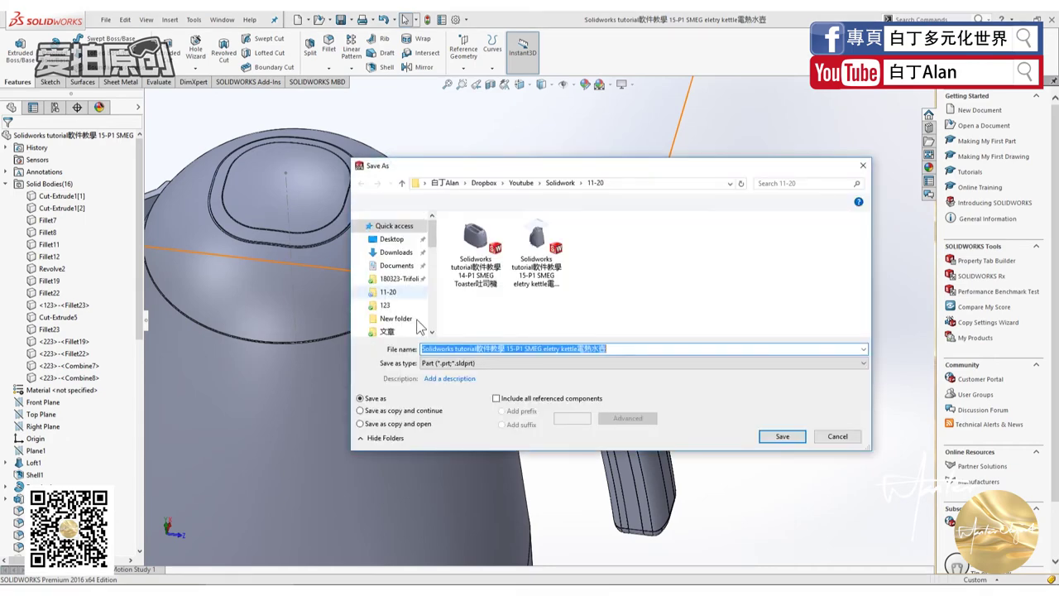
click(608, 348)
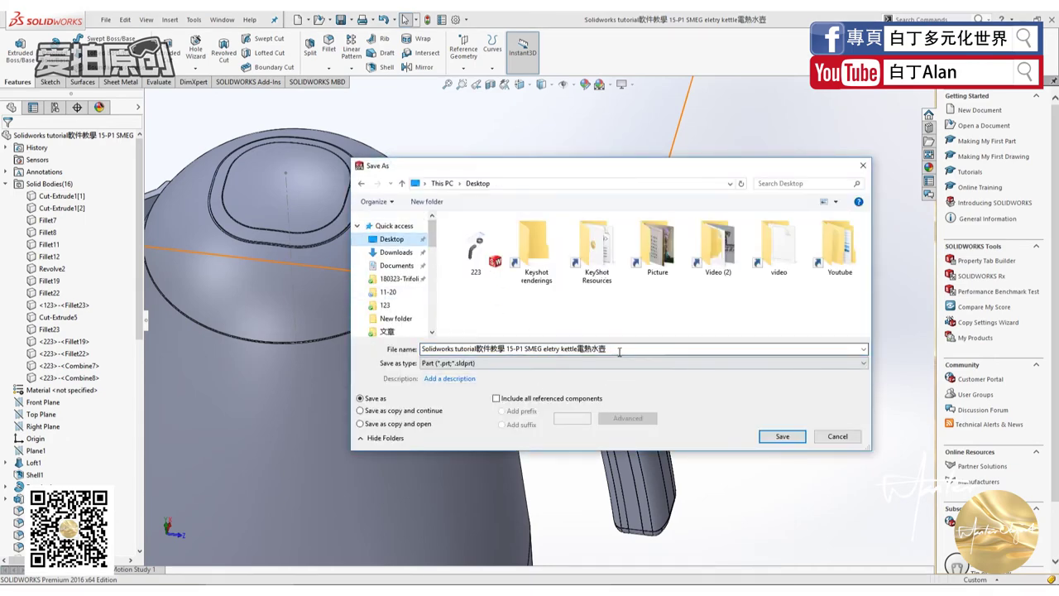
drag(599, 349, 619, 351)
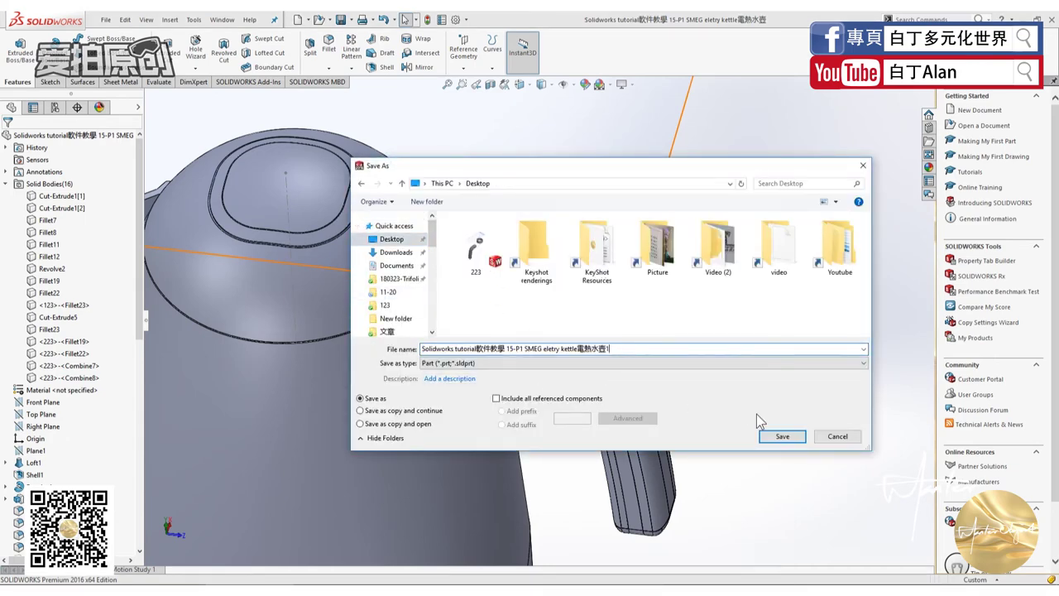
click(778, 437)
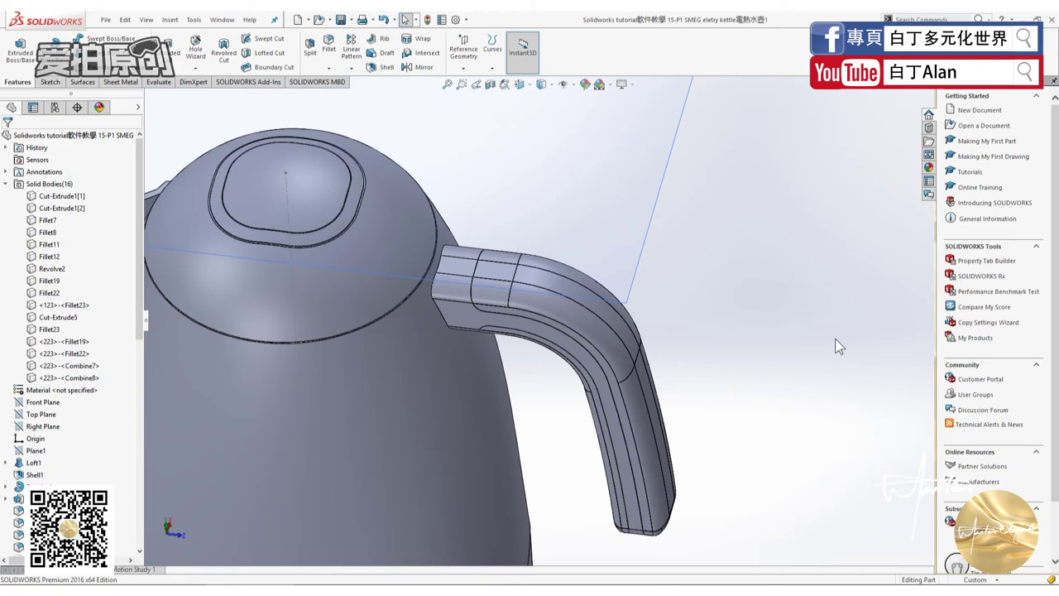
key(alt+F4)
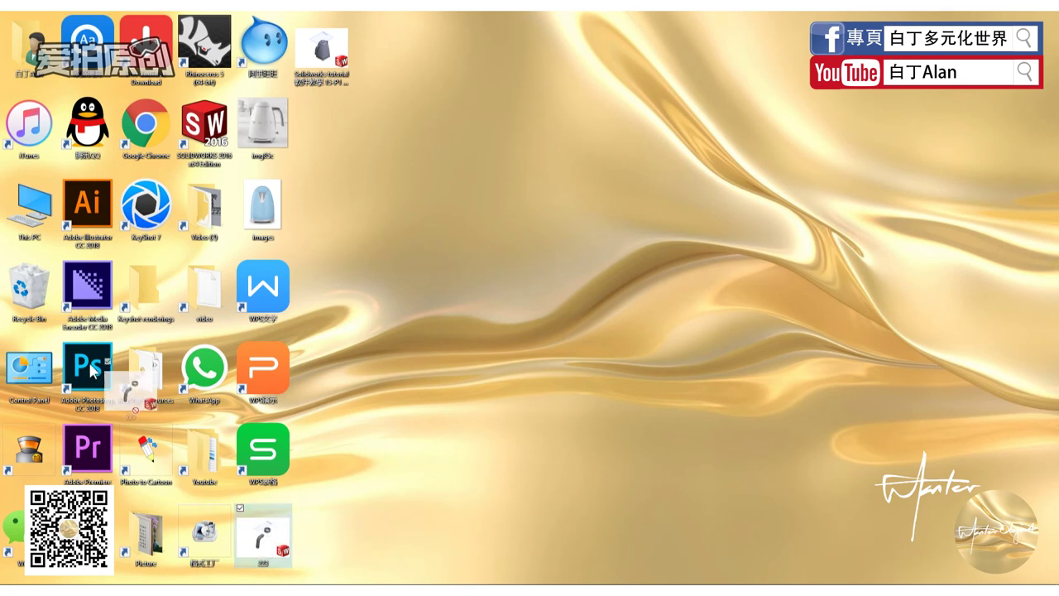
Keep the kettle file unchanged in the 11-20 folder and reopen it in SOLIDWORKS.
double_click(264, 534)
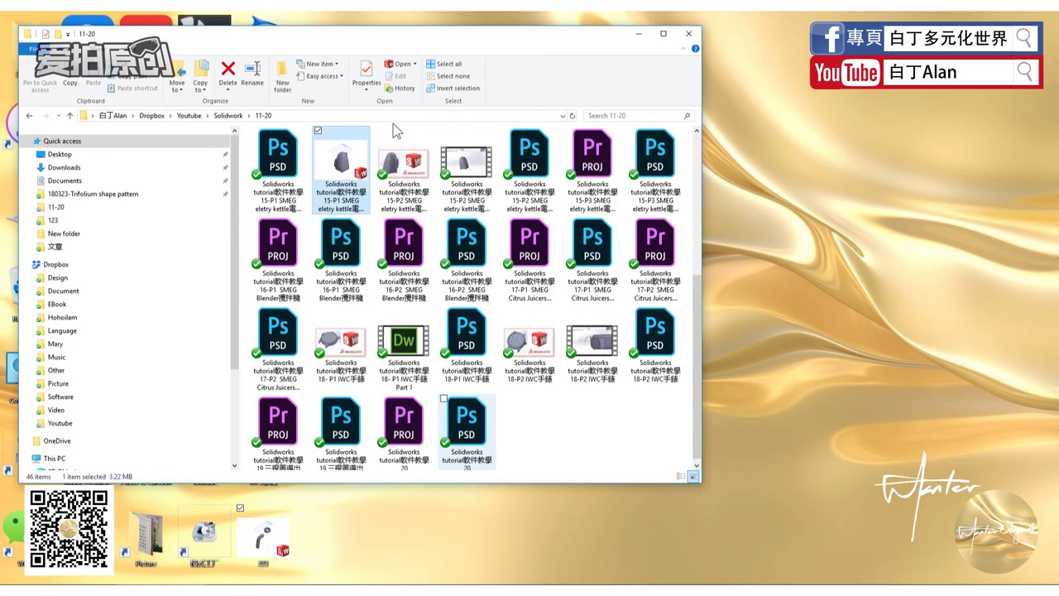
drag(422, 59, 605, 63)
mouse_move(515, 187)
mouse_down()
mouse_move(480, 207)
mouse_move(361, 79)
mouse_move(678, 505)
mouse_up()
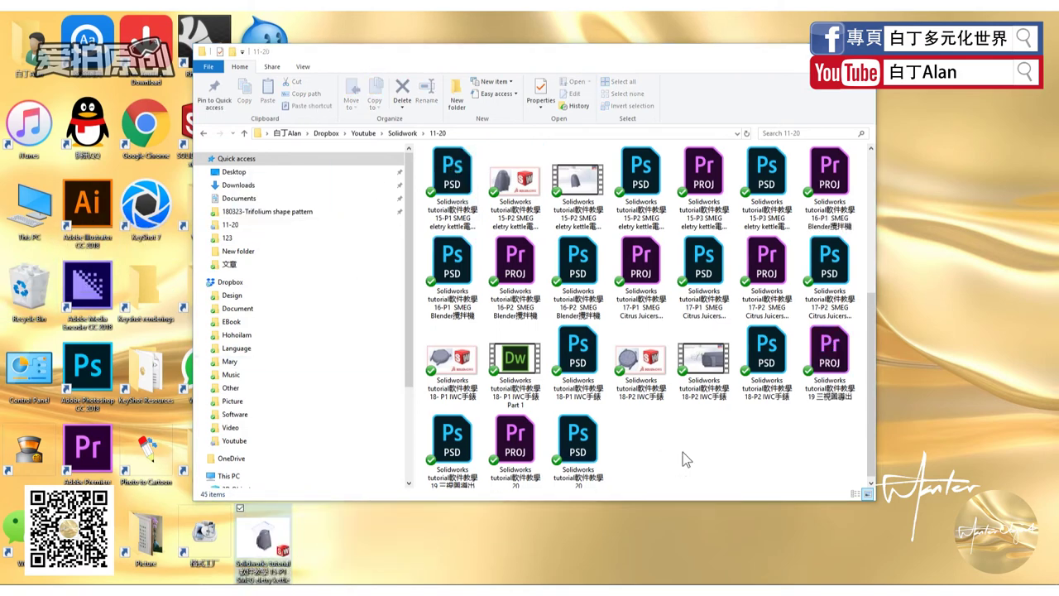
key(ctrl+z)
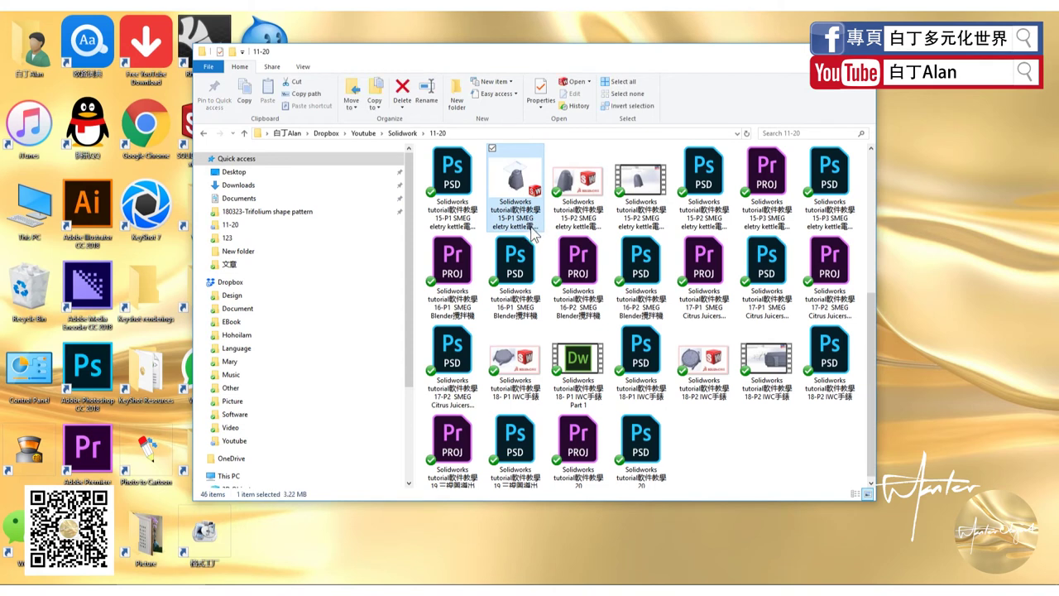
click(533, 229)
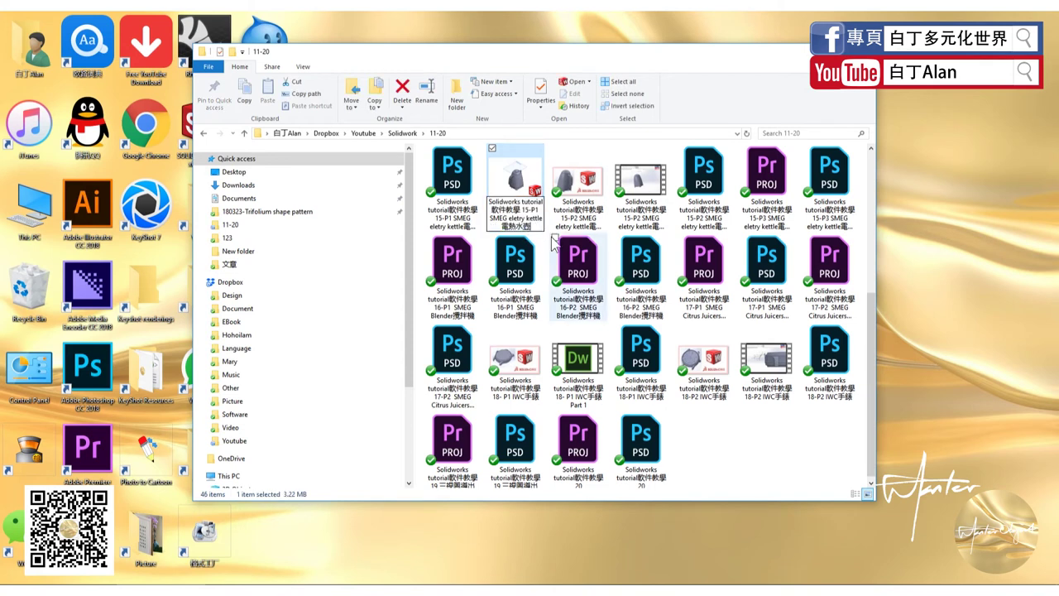
click(526, 192)
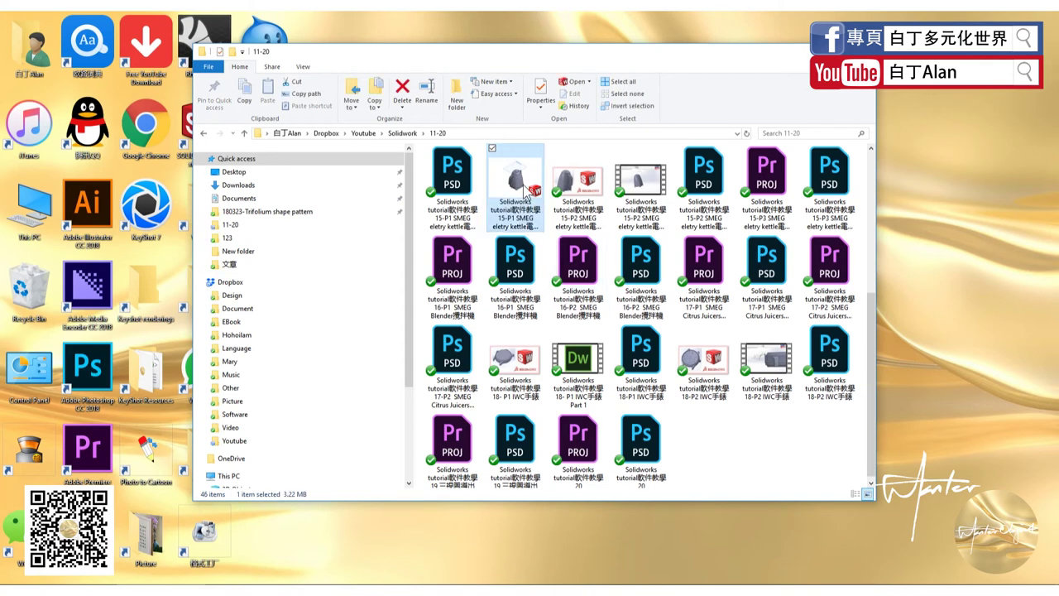
click(805, 52)
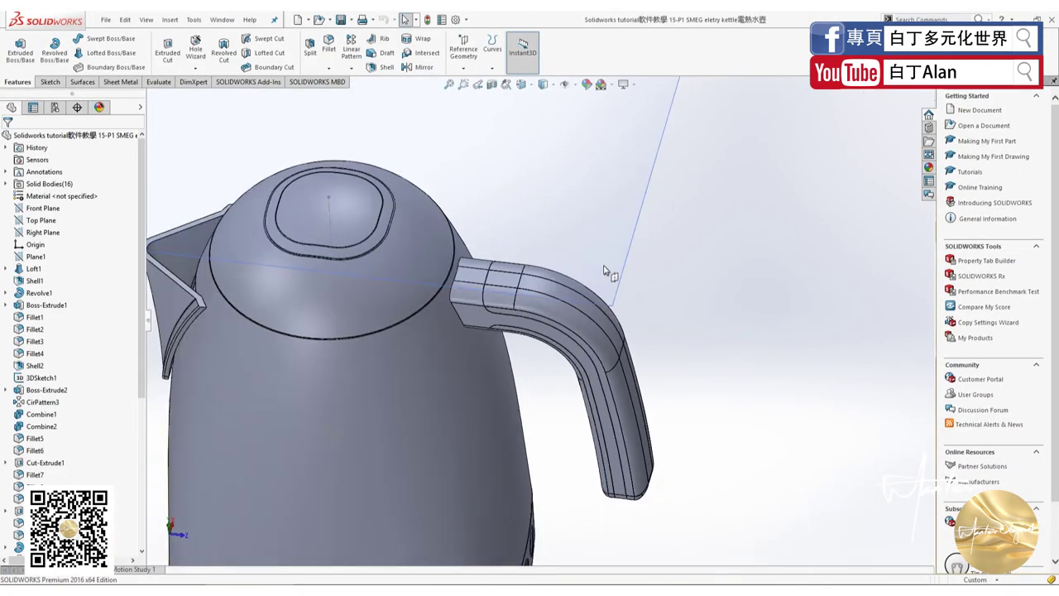
Inspect the reopened kettle's handle and lid from several angles, then start a Fillet.
scroll(548, 295, up, 3)
middle_drag(549, 296, 543, 256)
scroll(539, 371, down, 3)
middle_drag(539, 371, 455, 358)
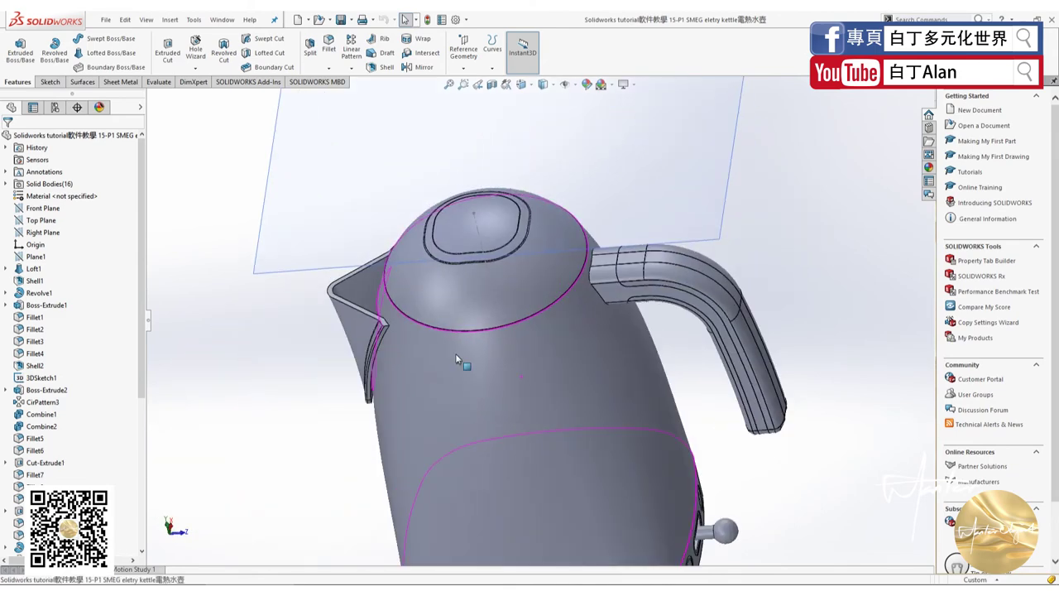
scroll(456, 358, up, 3)
middle_drag(512, 427, 497, 348)
scroll(495, 331, down, 5)
scroll(509, 258, up, 1)
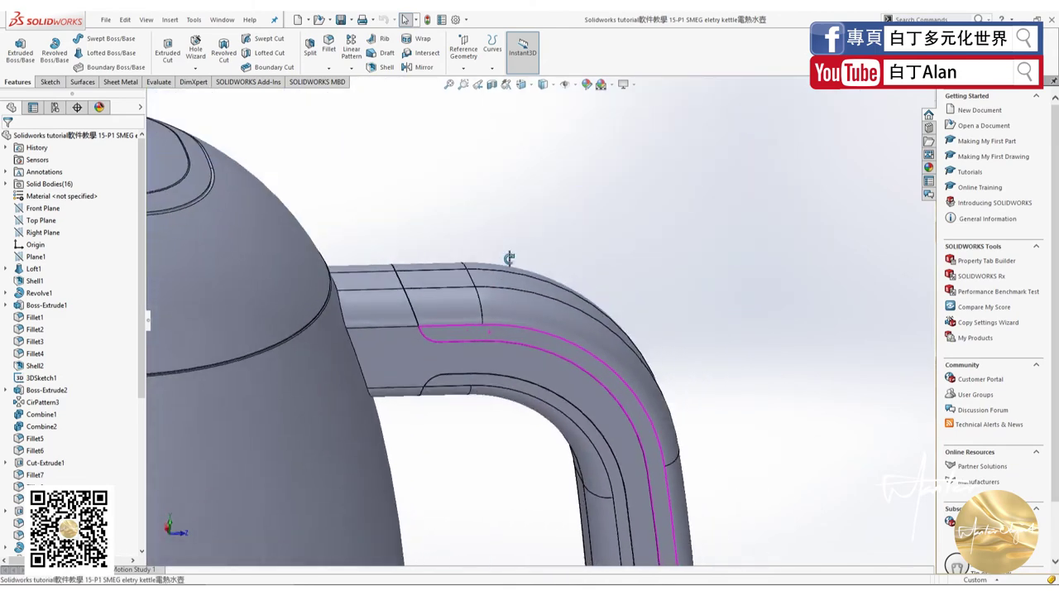
scroll(433, 413, down, 2)
scroll(454, 258, down, 2)
scroll(442, 308, down, 1)
scroll(456, 285, down, 2)
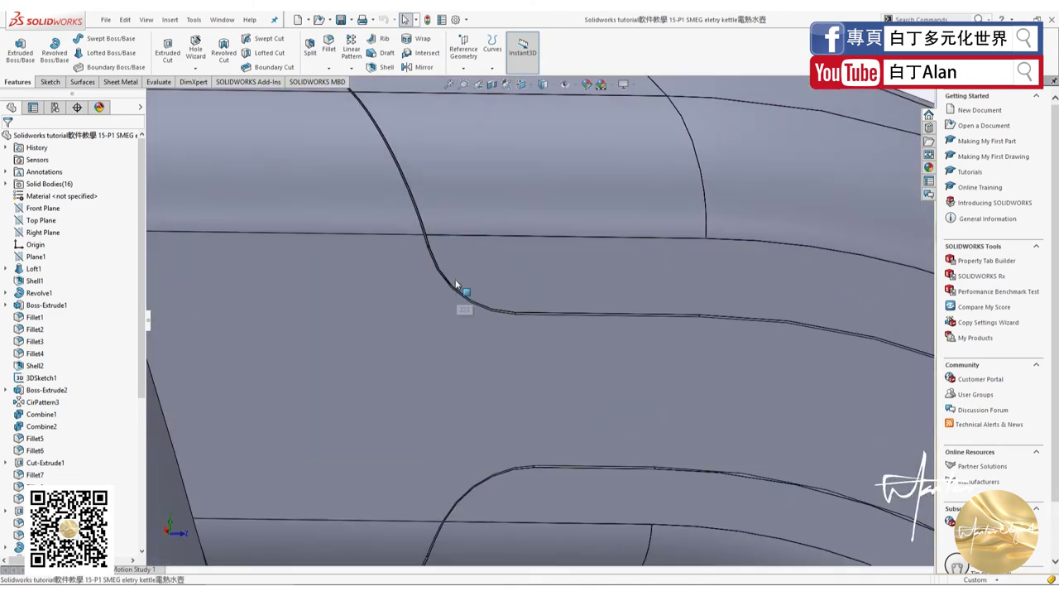
scroll(455, 283, up, 1)
scroll(444, 282, up, 2)
scroll(439, 290, up, 2)
scroll(428, 320, up, 2)
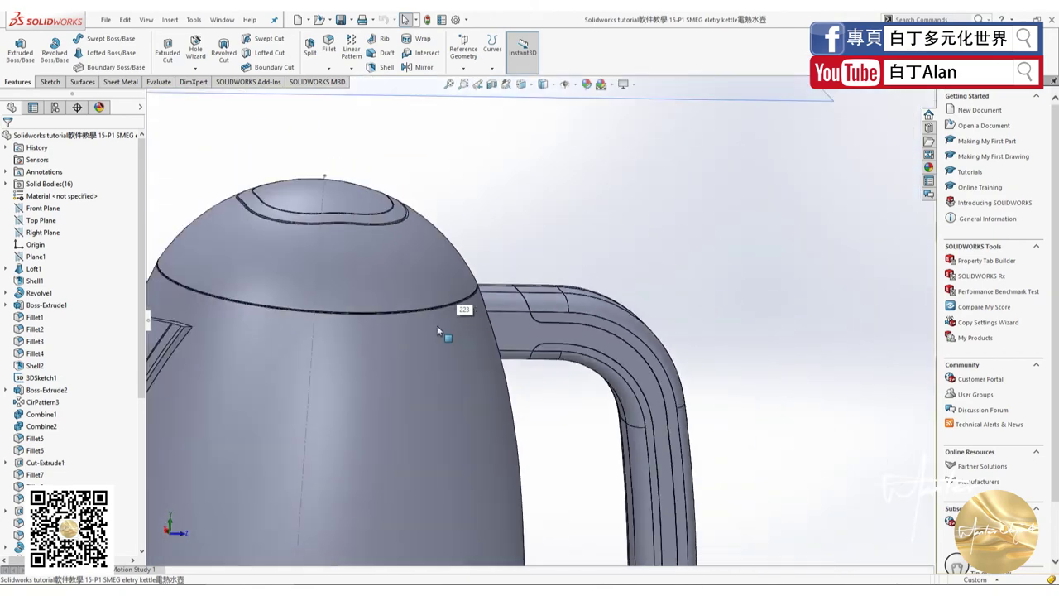
scroll(431, 306, up, 2)
scroll(380, 199, down, 4)
mouse_move(390, 265)
middle_down()
mouse_move(380, 199)
mouse_move(413, 303)
middle_up()
scroll(379, 197, down, 2)
scroll(418, 302, up, 3)
scroll(405, 331, up, 2)
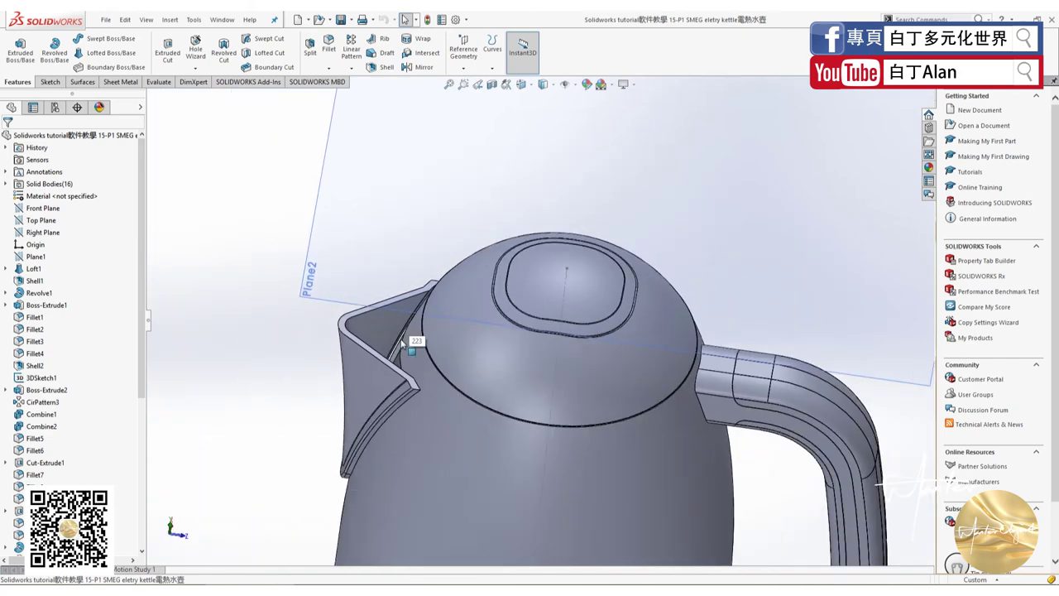
scroll(605, 376, down, 3)
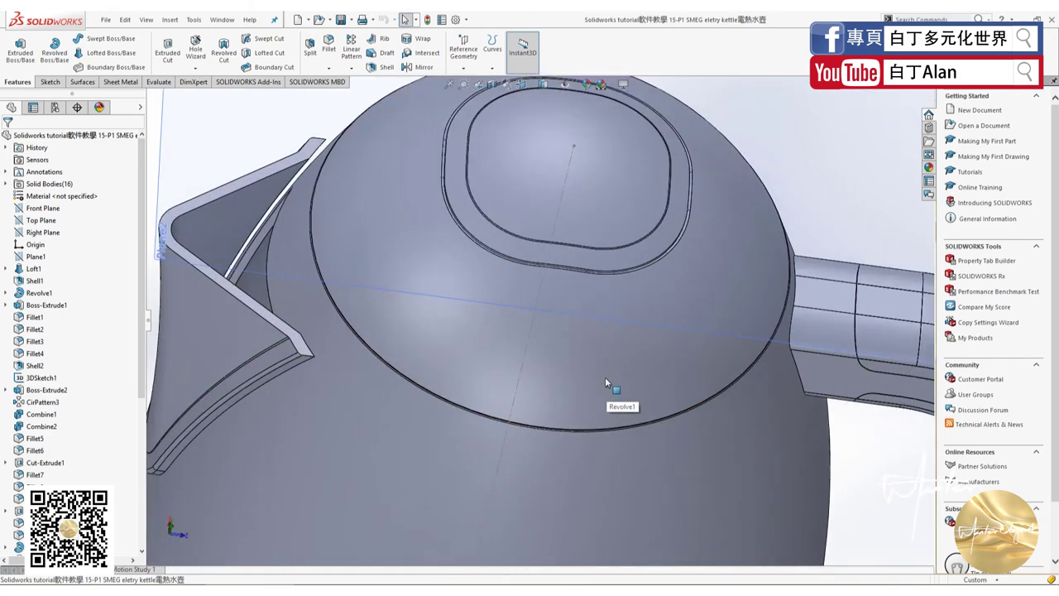
scroll(605, 377, down, 2)
click(329, 45)
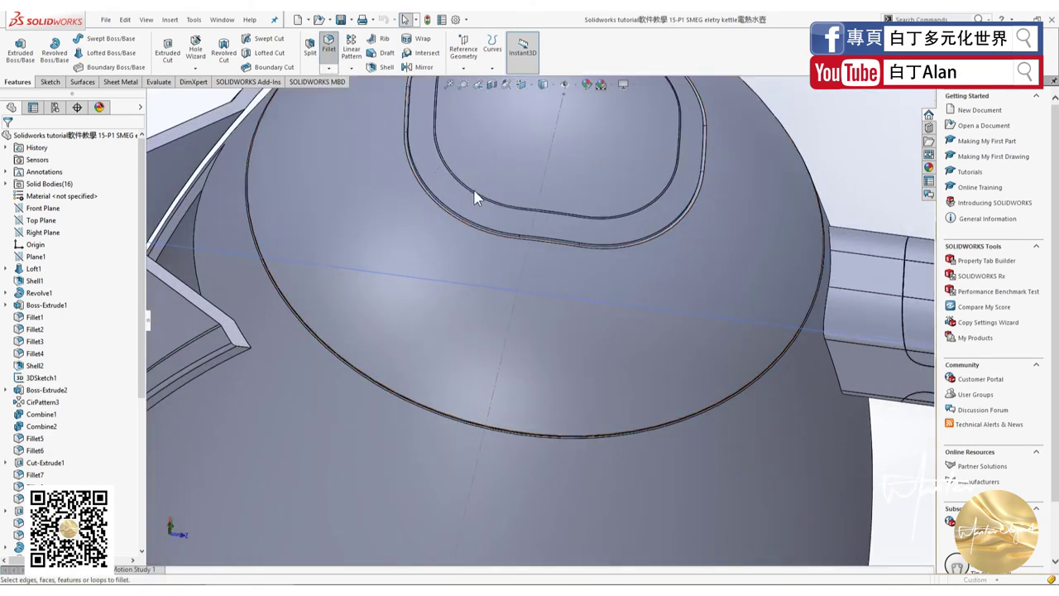
Round the two long slot recess edges with a 0.5 mm radius fillet.
scroll(489, 211, down, 3)
scroll(493, 224, down, 1)
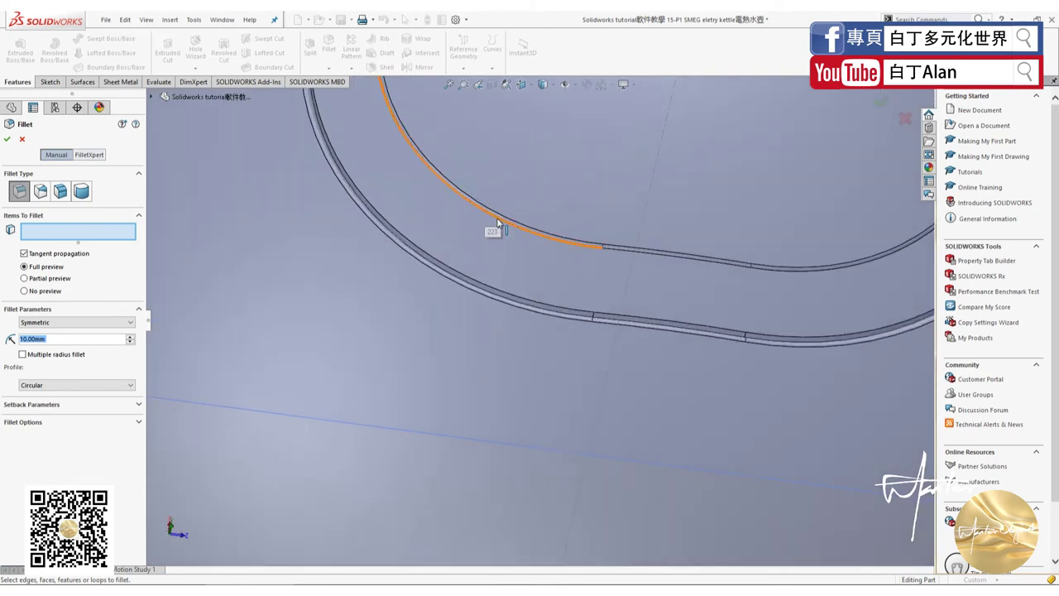
click(498, 222)
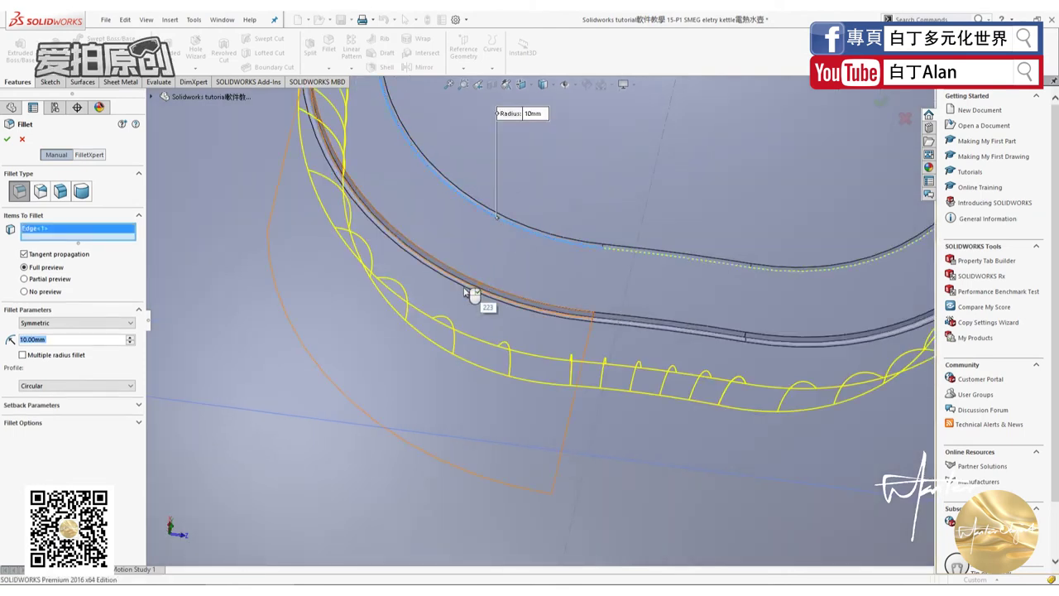
text(1)
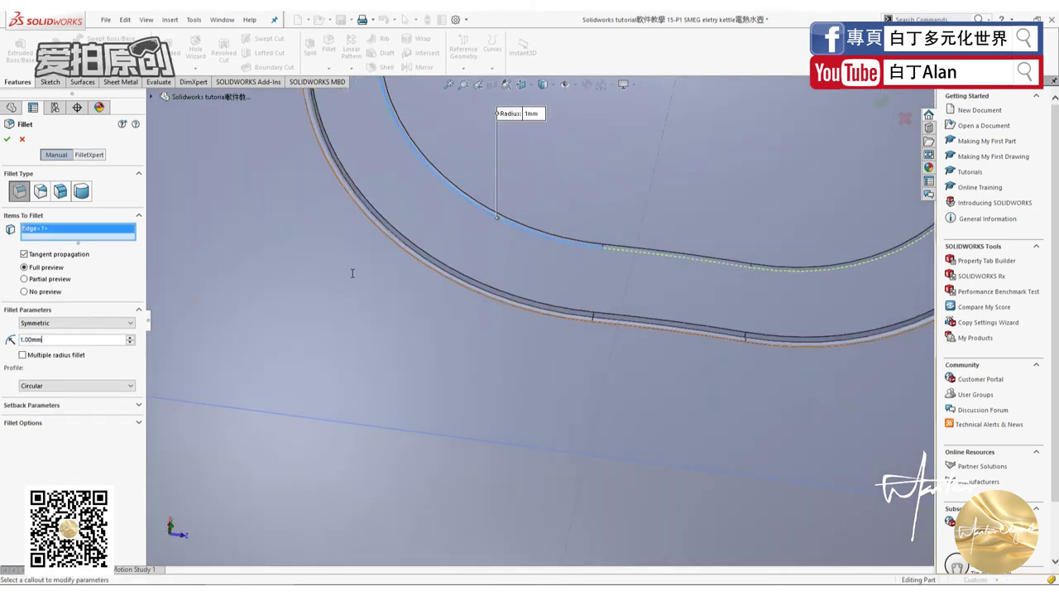
key(BackSpace)
text(0.5)
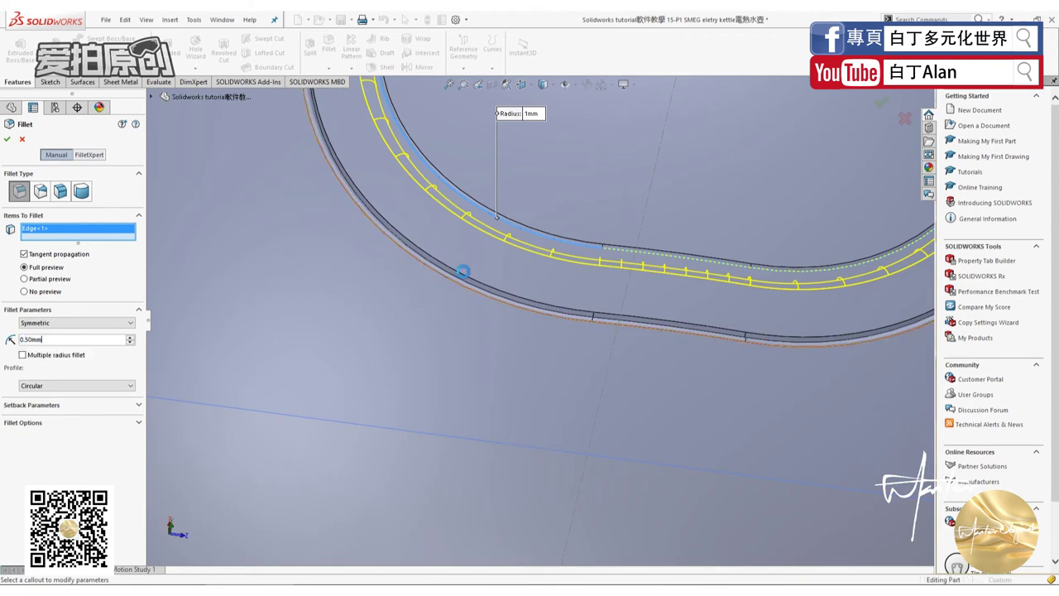
key(Return)
click(464, 278)
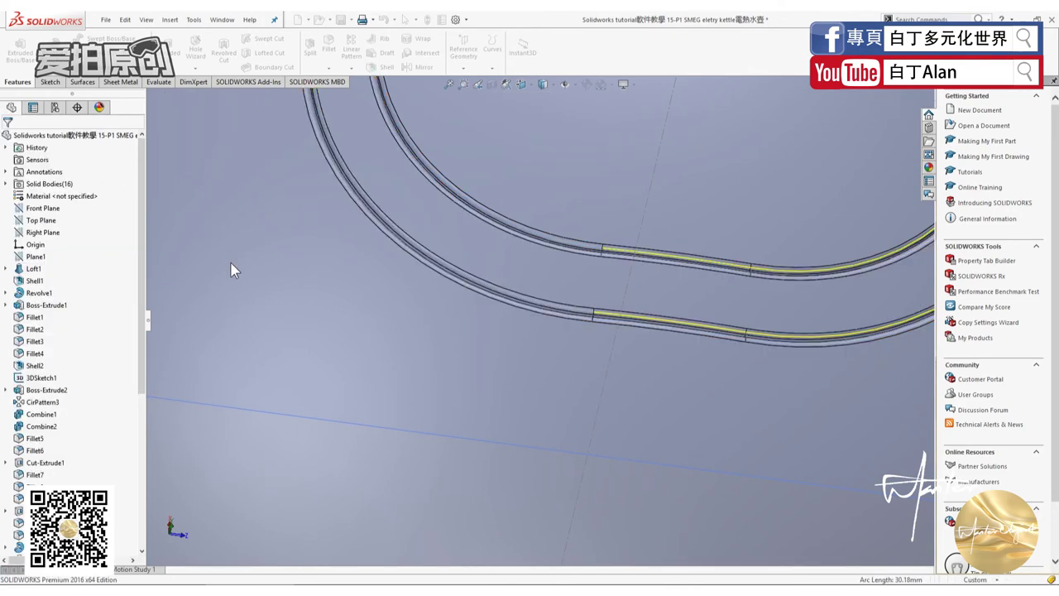
scroll(376, 301, up, 3)
Fillet the upper handle recess edges where the grip strip meets the body at 0.5 mm.
scroll(378, 300, up, 3)
ctrl+middle_drag(381, 307, 248, 207)
scroll(506, 288, down, 3)
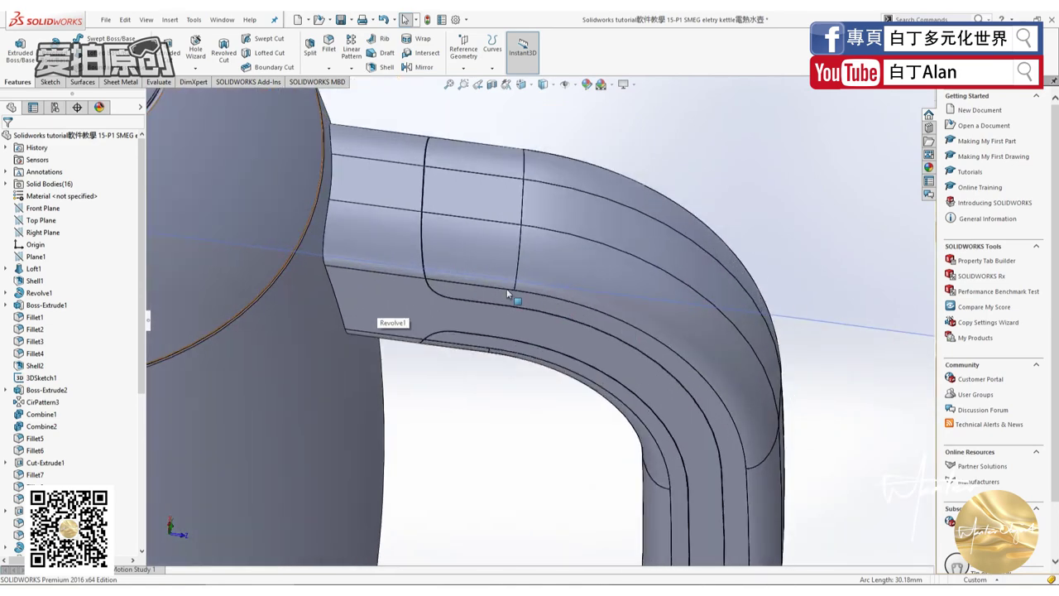
click(335, 51)
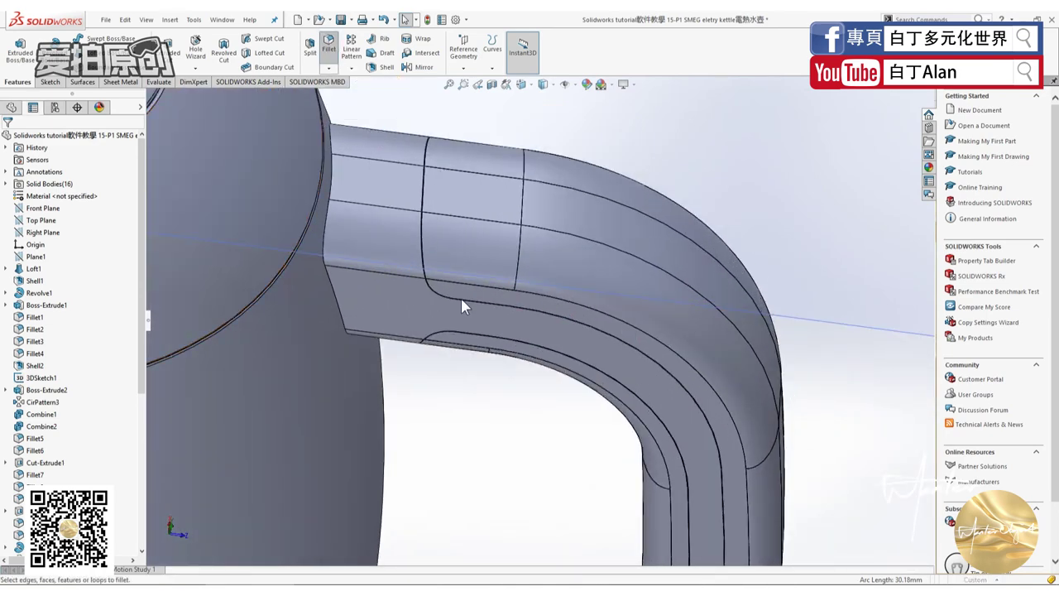
scroll(460, 296, down, 2)
scroll(446, 296, down, 3)
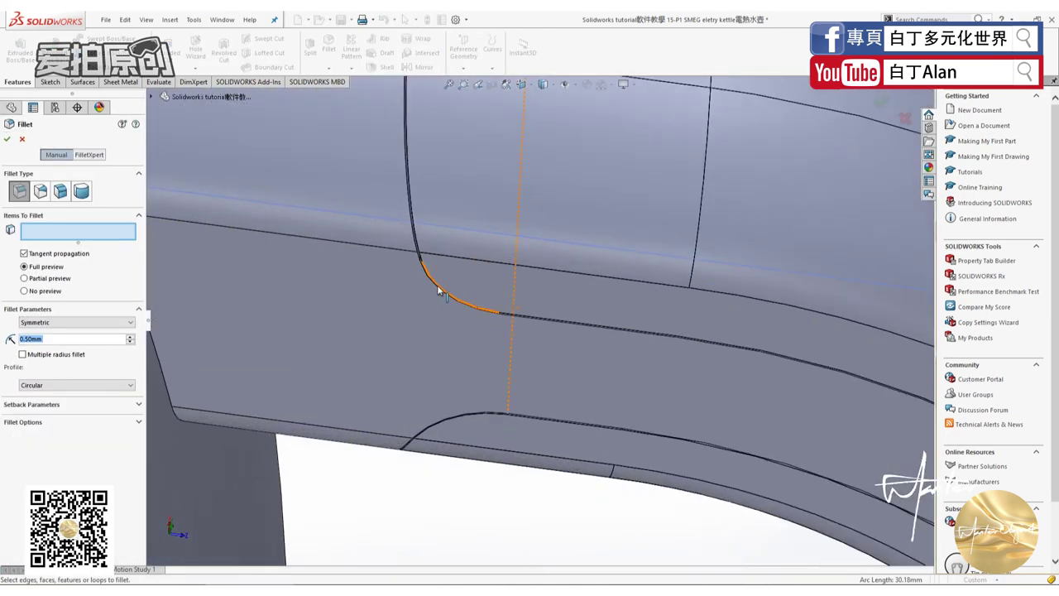
click(436, 288)
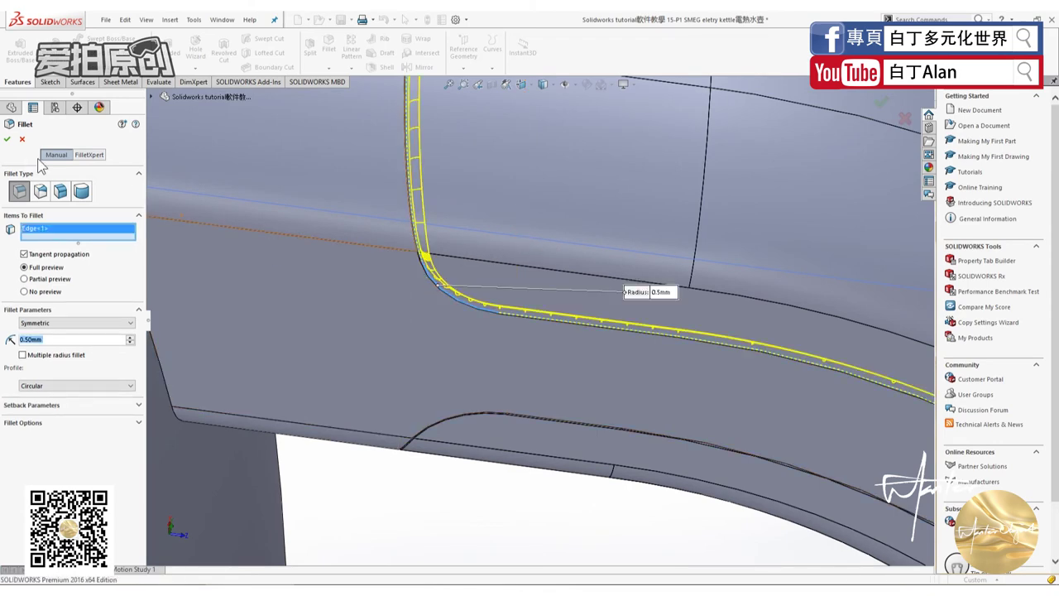
click(8, 140)
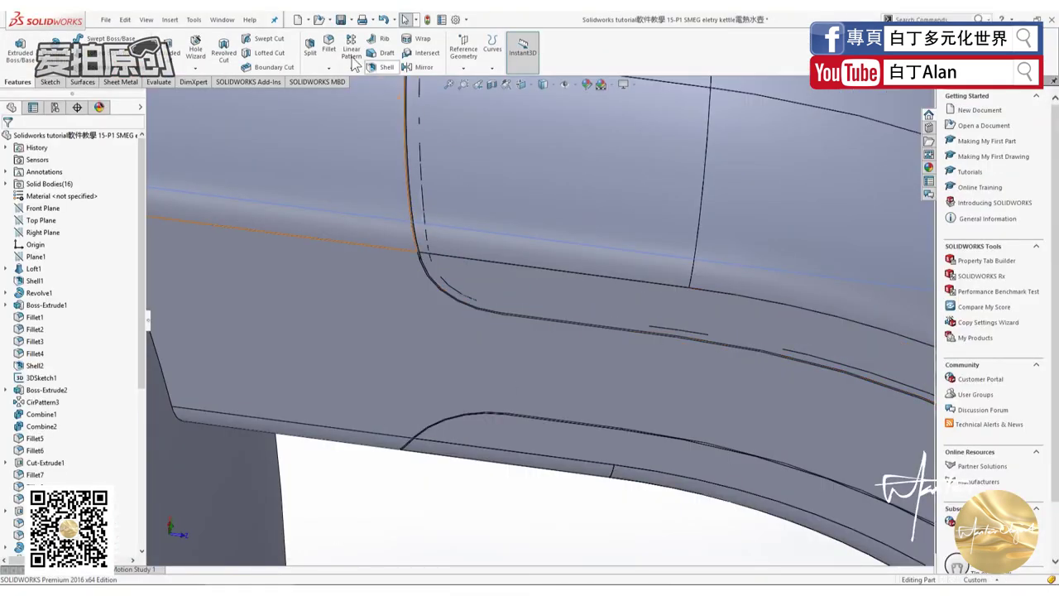
click(430, 277)
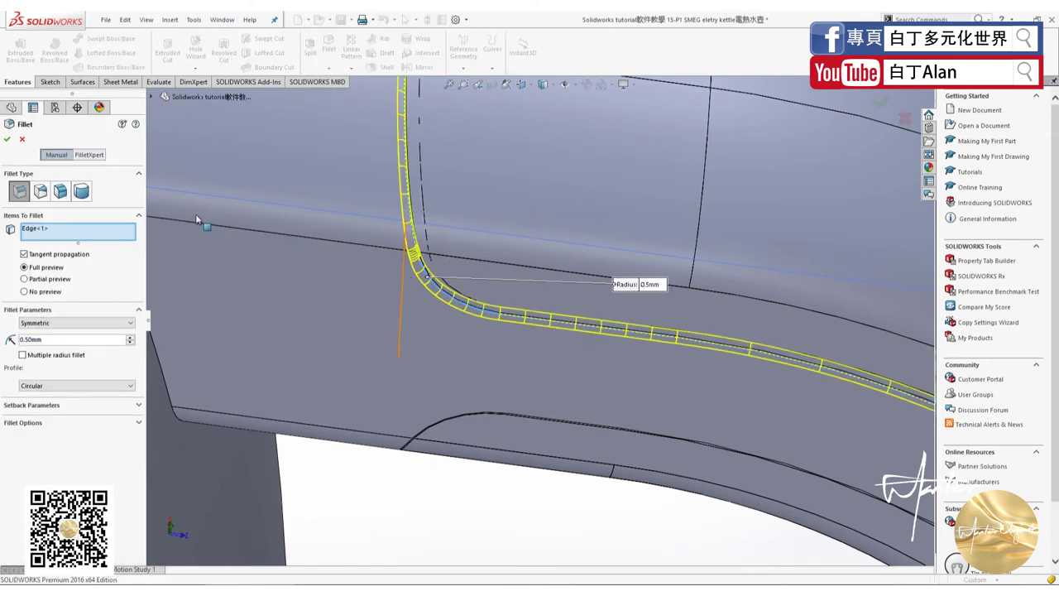
click(8, 140)
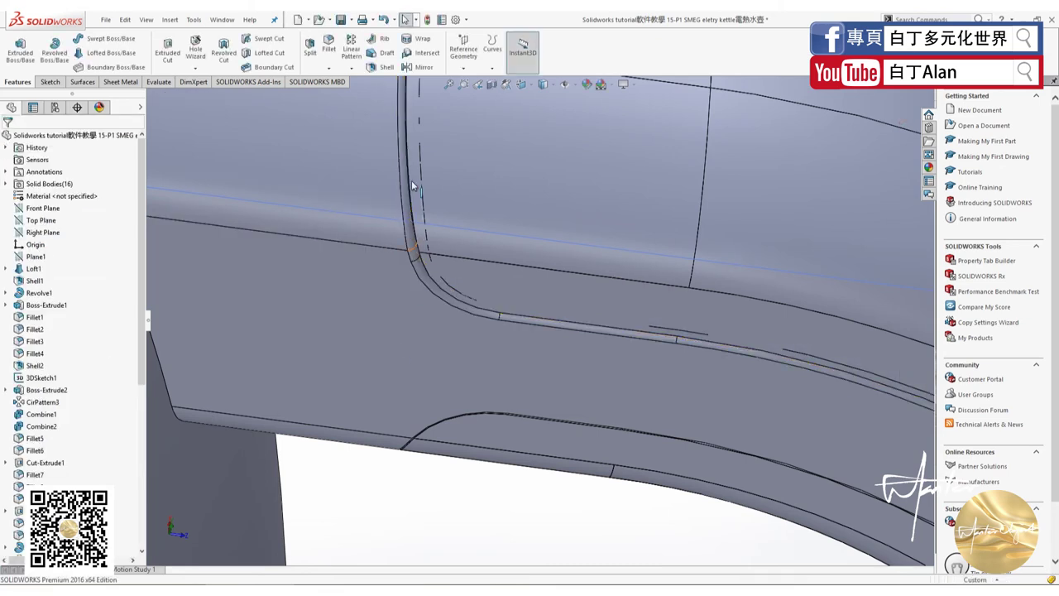
Fillet the two lower handle recess edges at 0.5 mm.
click(328, 45)
click(461, 416)
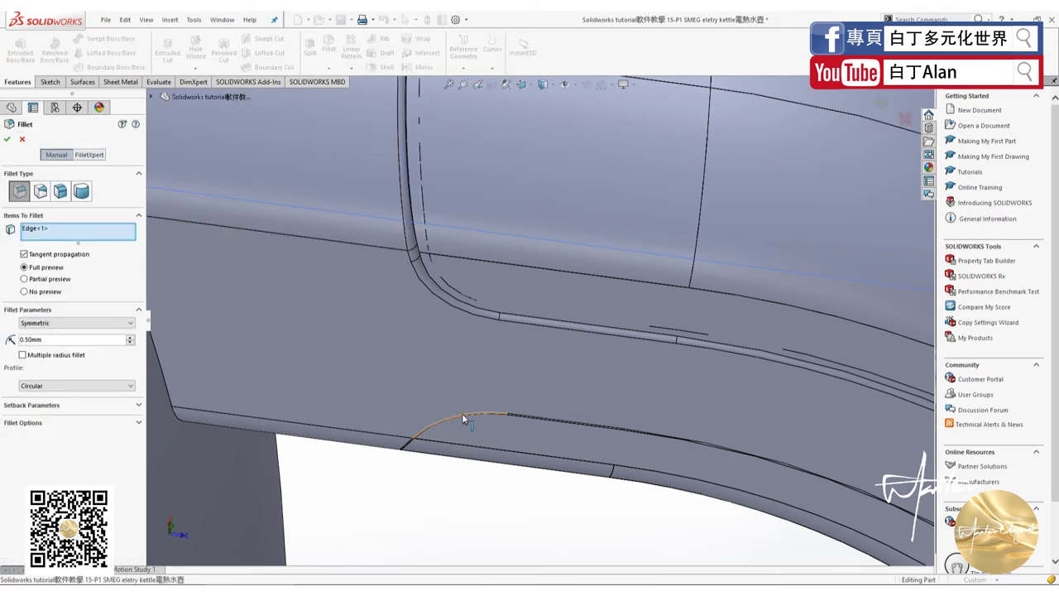
click(8, 140)
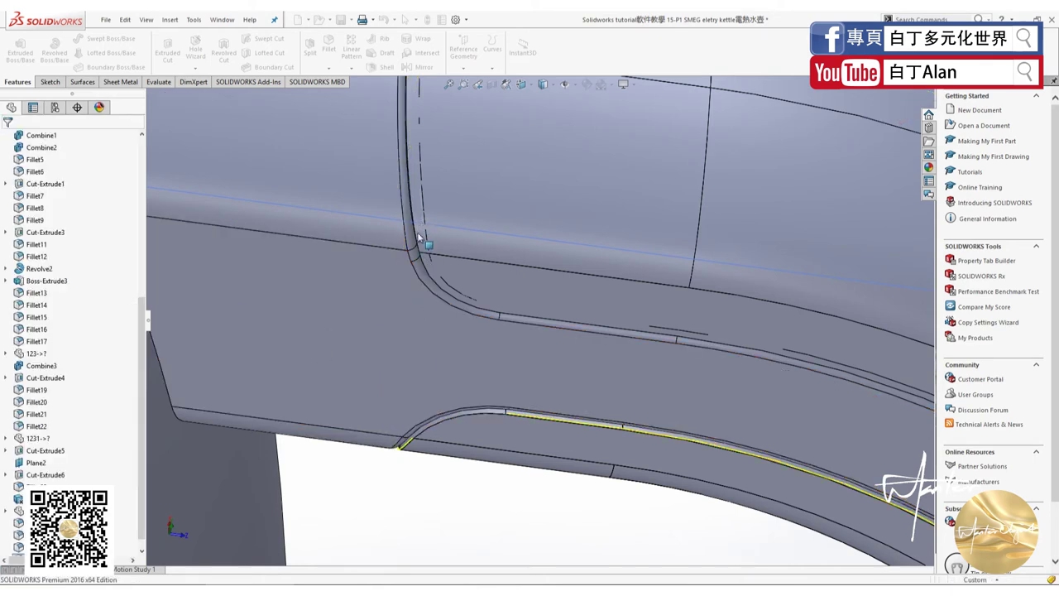
click(332, 44)
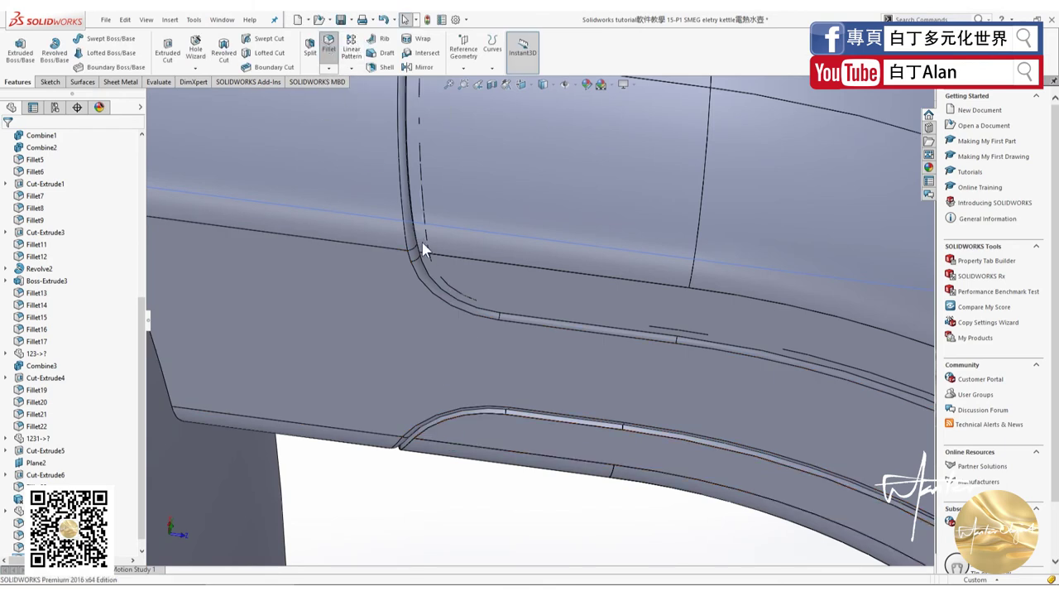
click(457, 414)
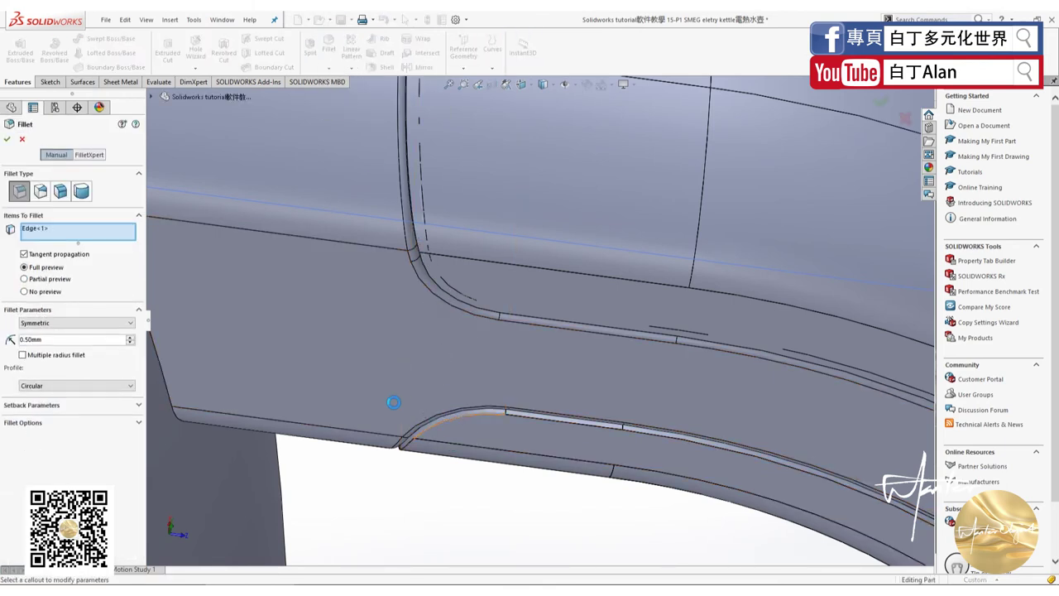
click(8, 140)
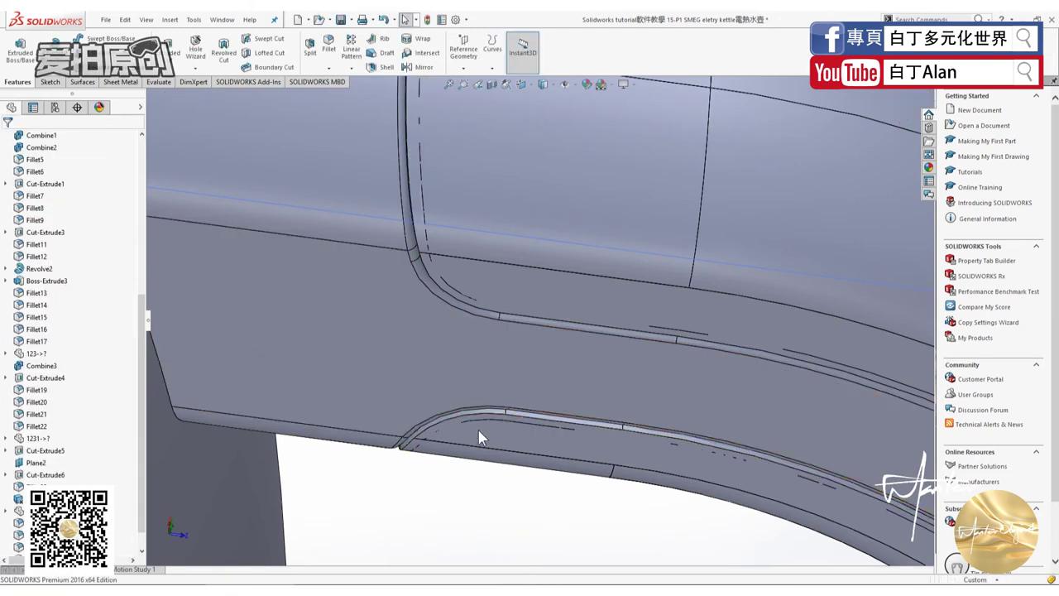
Inspect the handle bodies under Solid Bodies and delete the Fillet25 body.
click(448, 434)
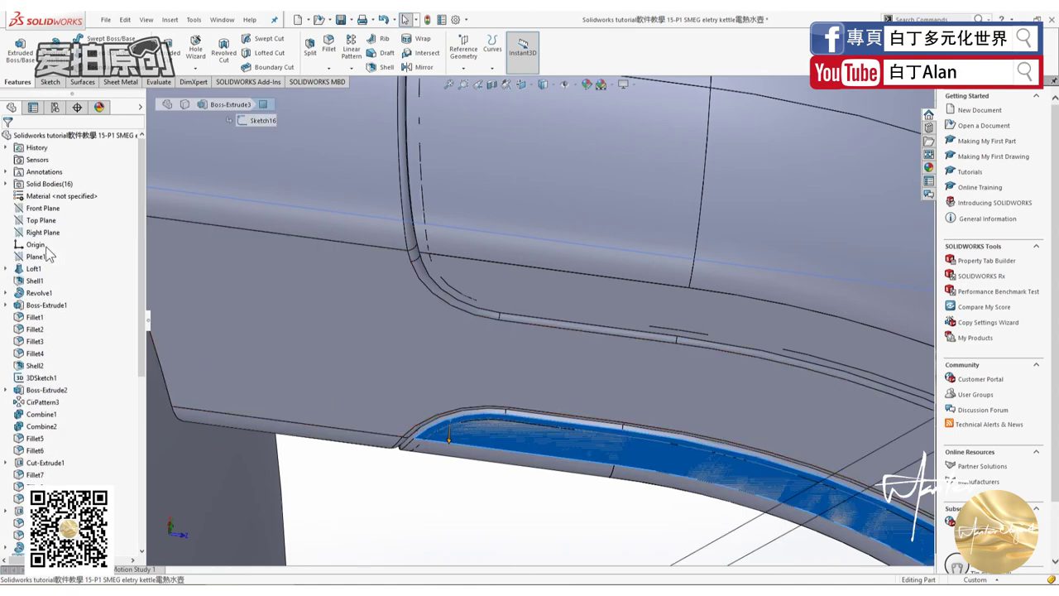
click(6, 184)
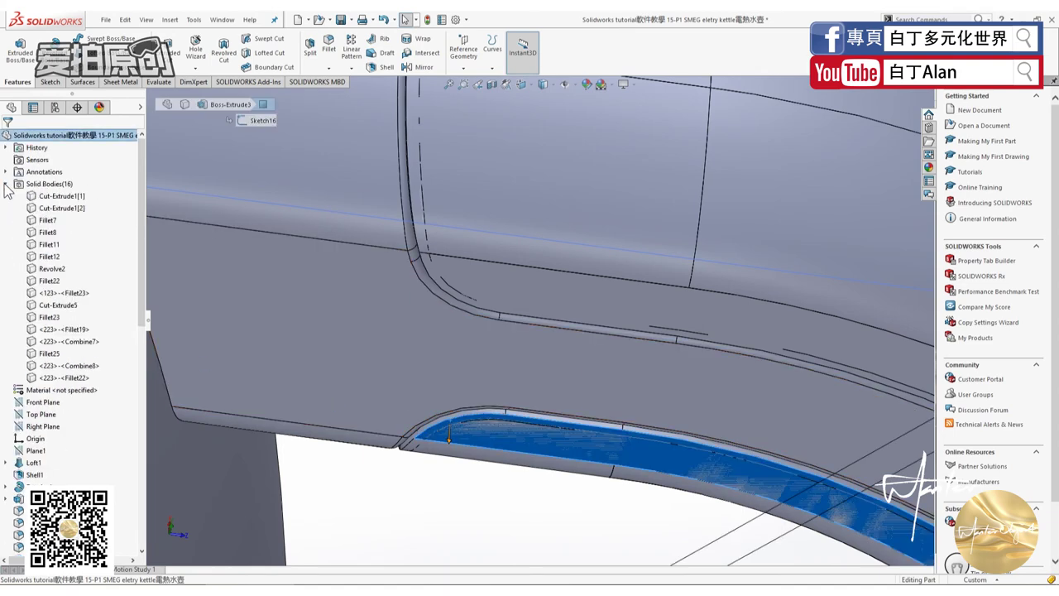
click(62, 342)
click(57, 365)
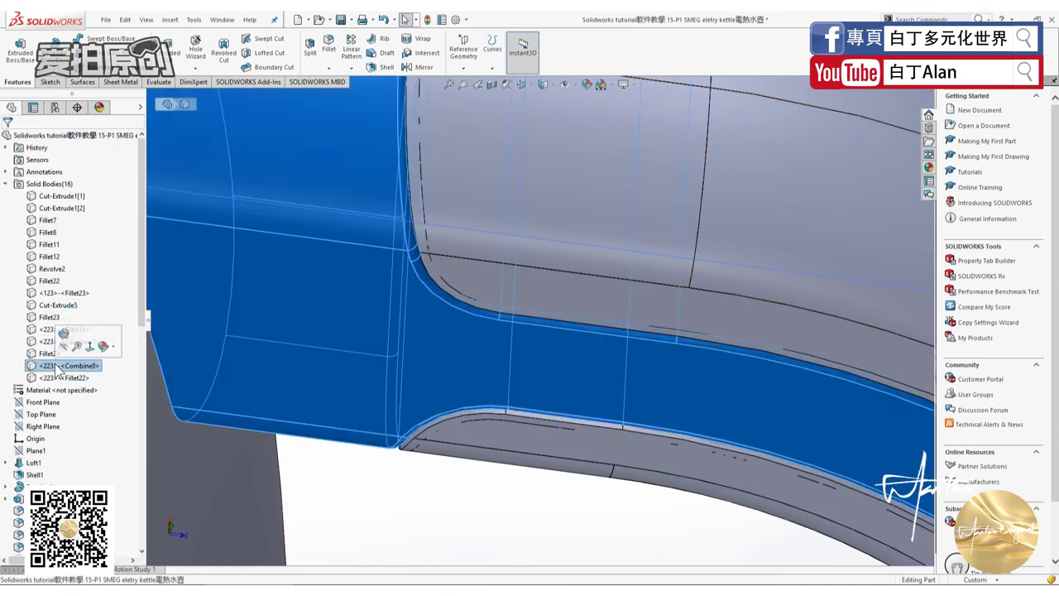
click(57, 377)
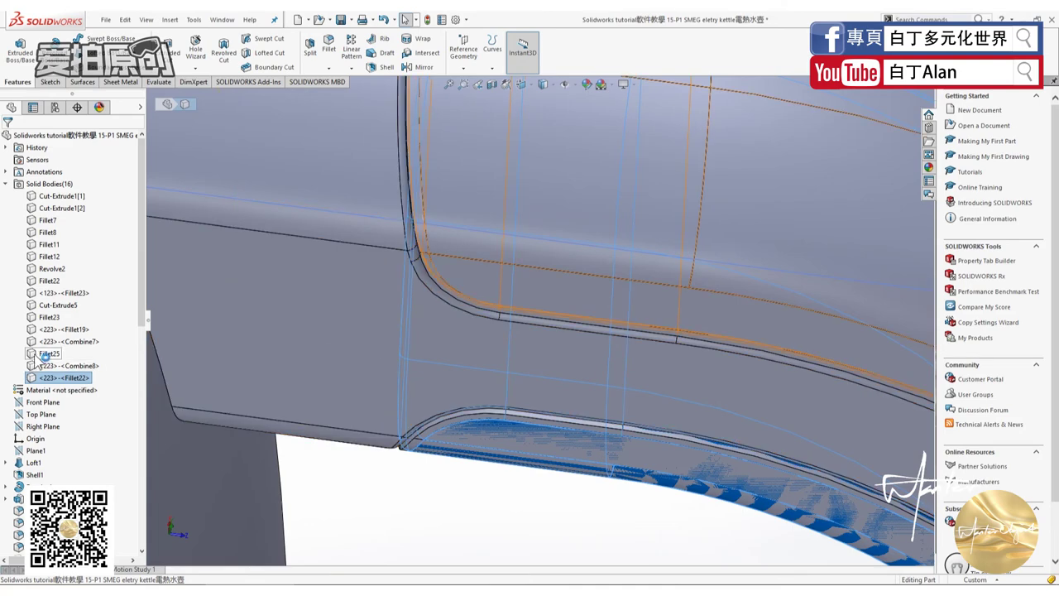
click(42, 354)
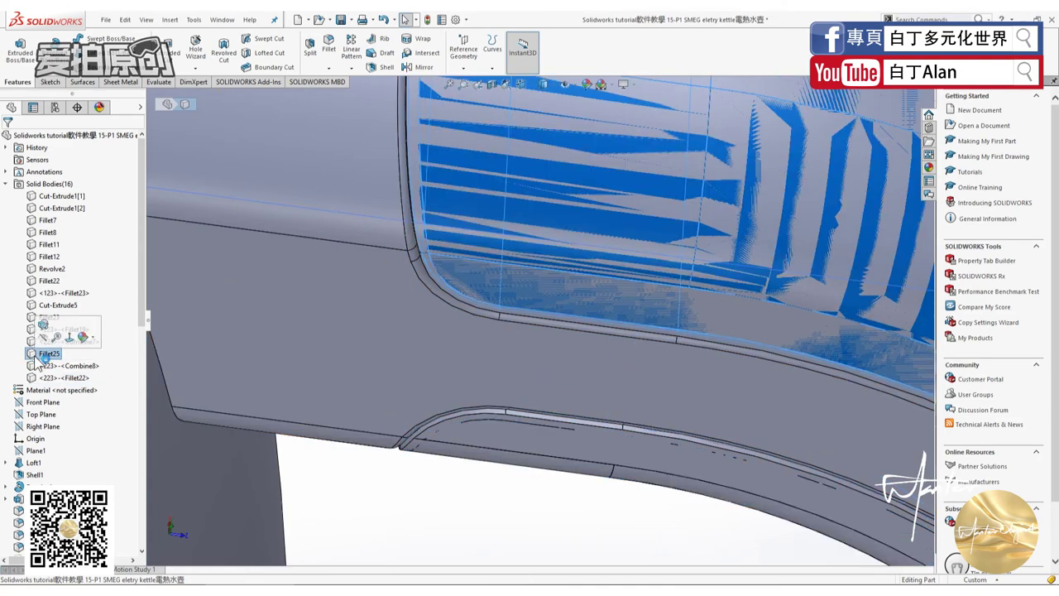
key(Delete)
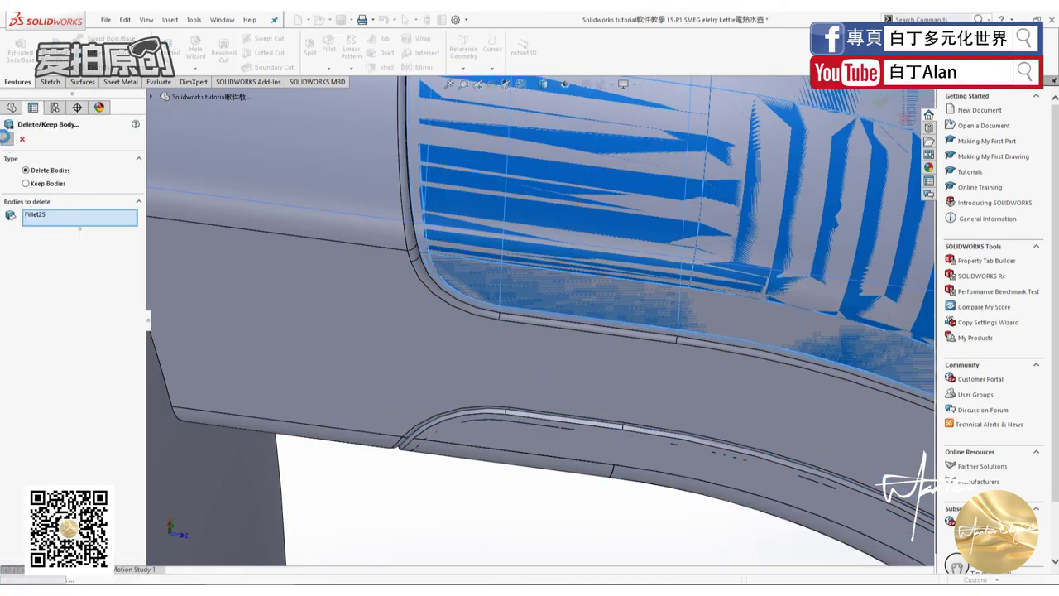
click(7, 139)
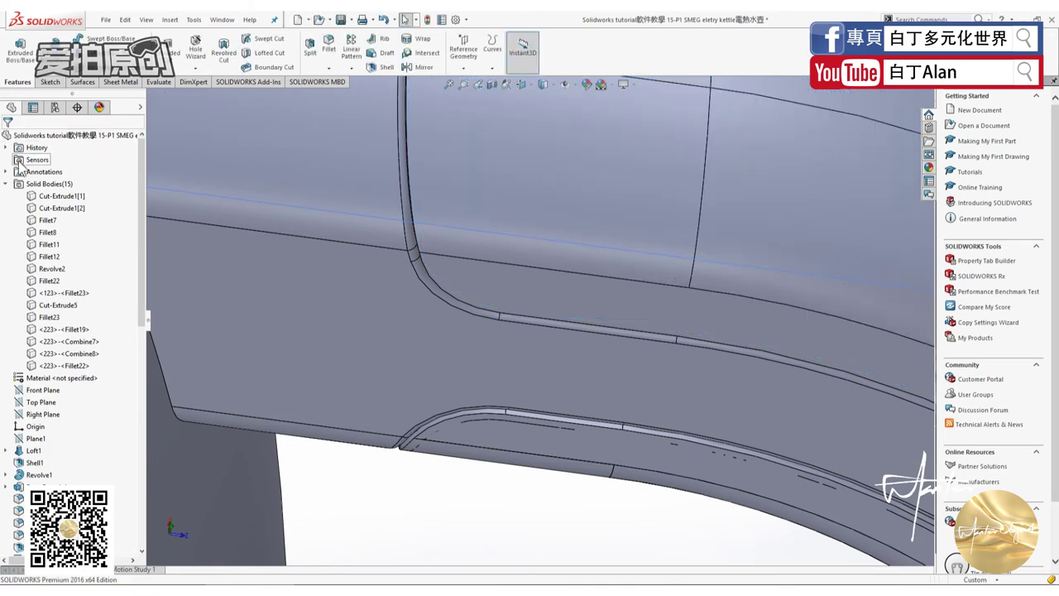
Delete the <223>-<Fillet22> body as well.
click(67, 353)
click(49, 365)
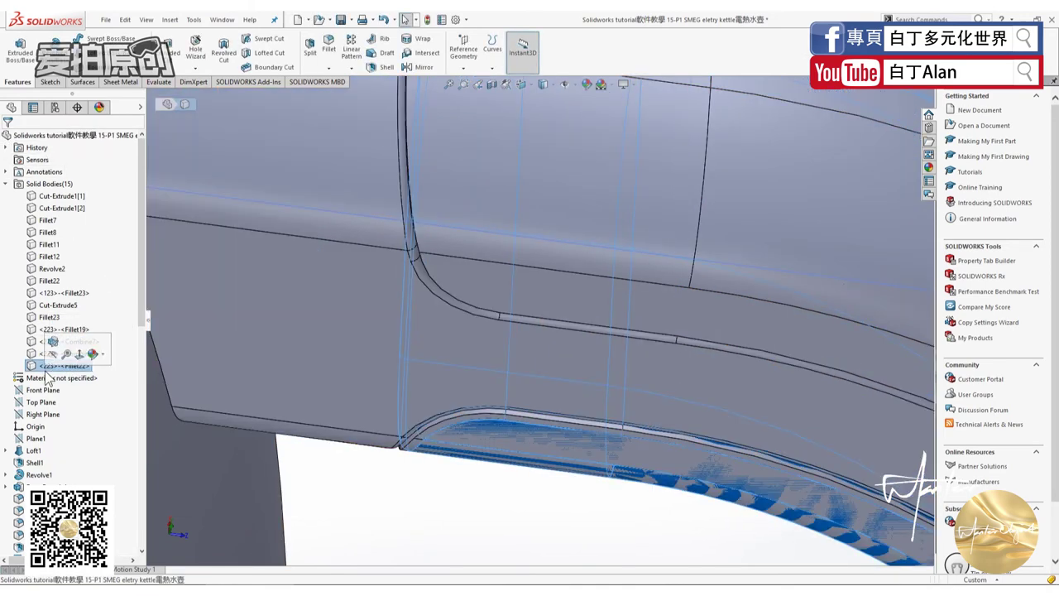
key(Delete)
click(7, 138)
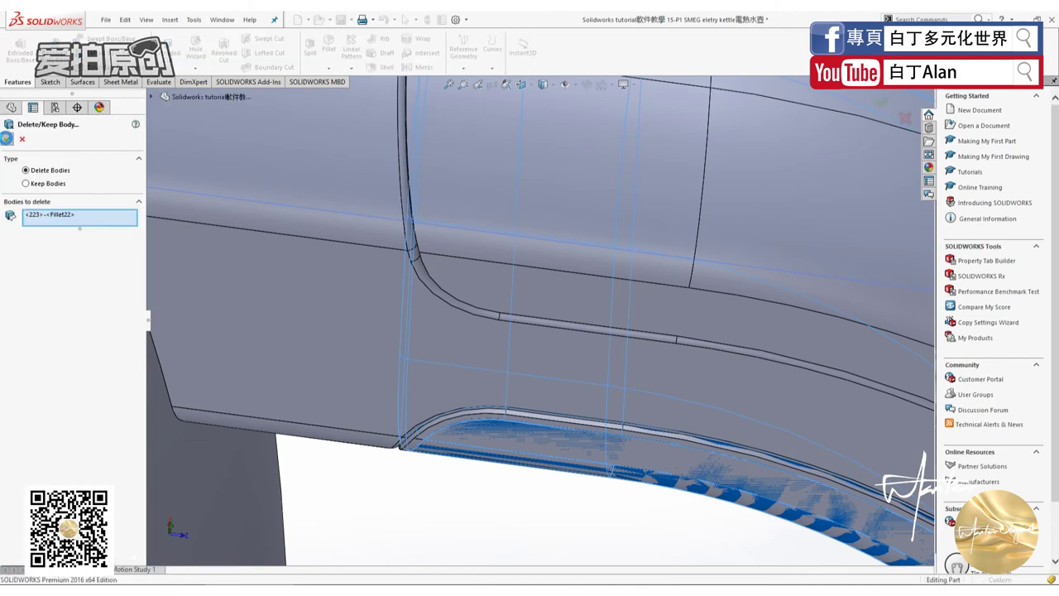
Edit Fillet25 and accept its 0.5 mm settings.
scroll(99, 398, down, 5)
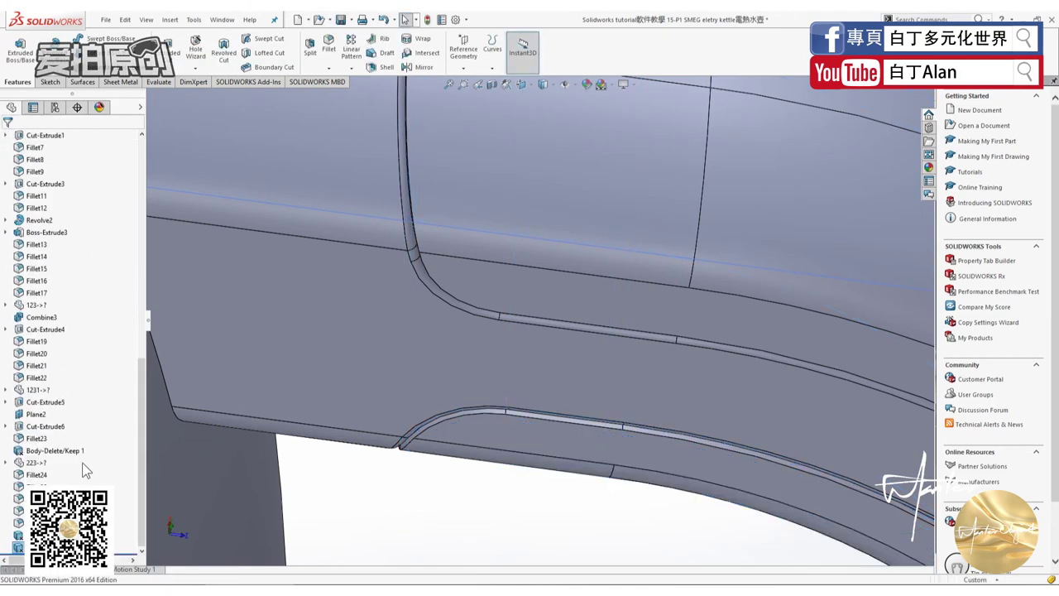
click(425, 439)
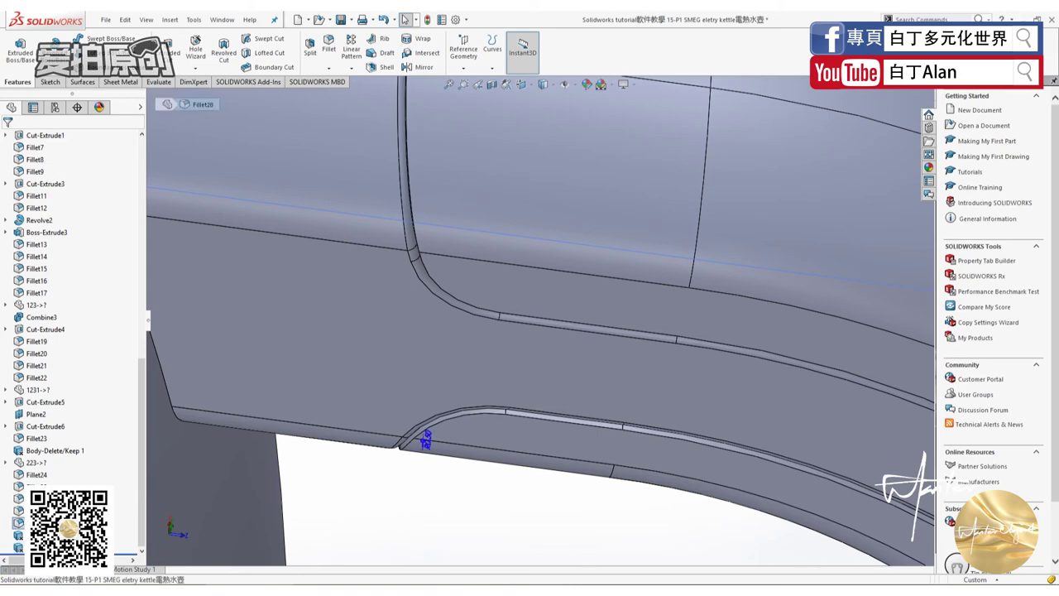
mouse_move(586, 371)
middle_down()
mouse_move(626, 303)
mouse_move(600, 315)
middle_up()
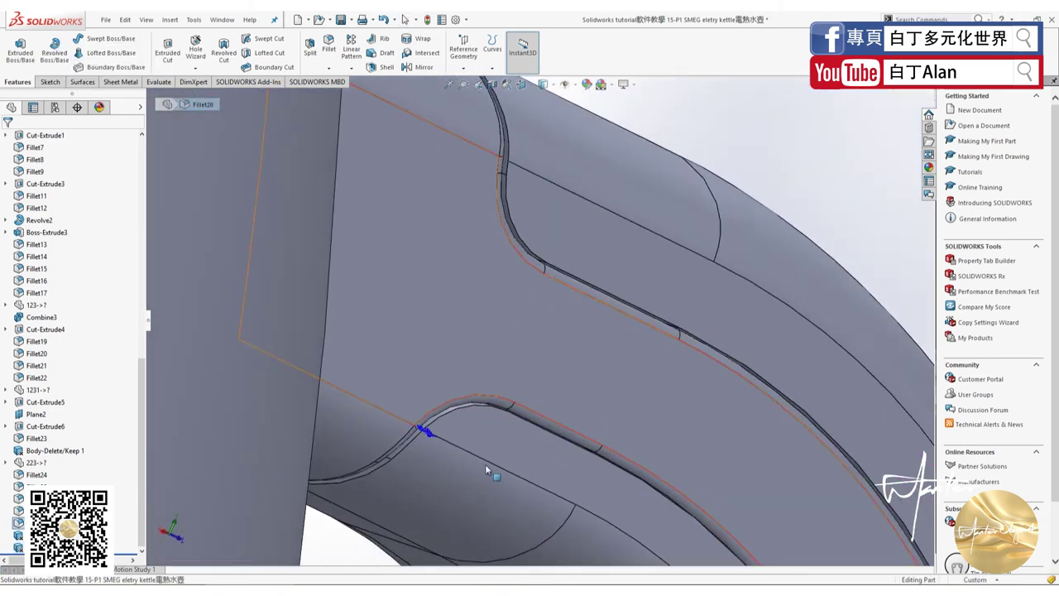
right_click(33, 497)
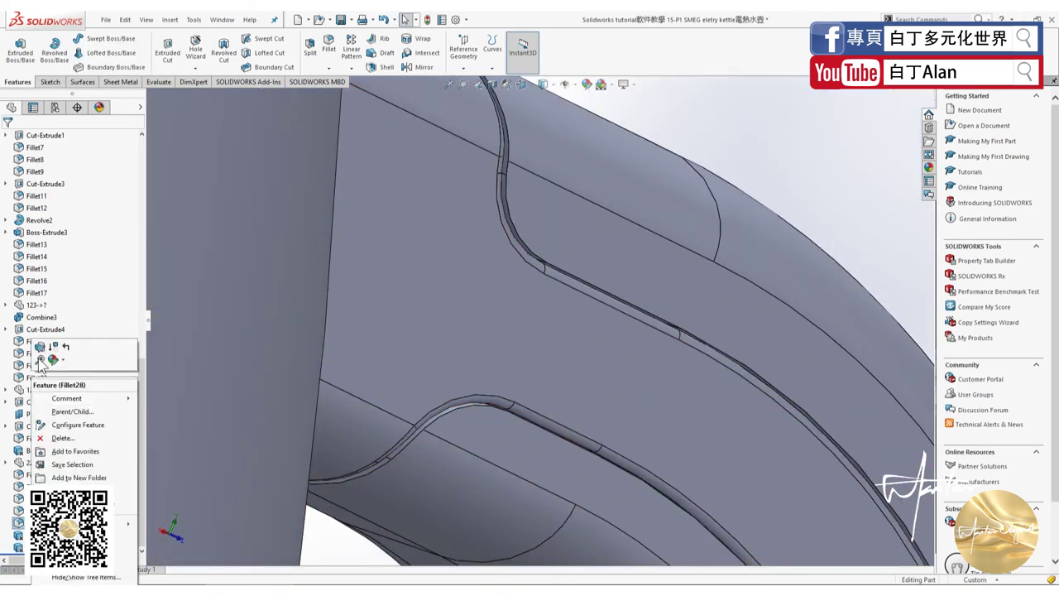
click(33, 498)
right_click(34, 497)
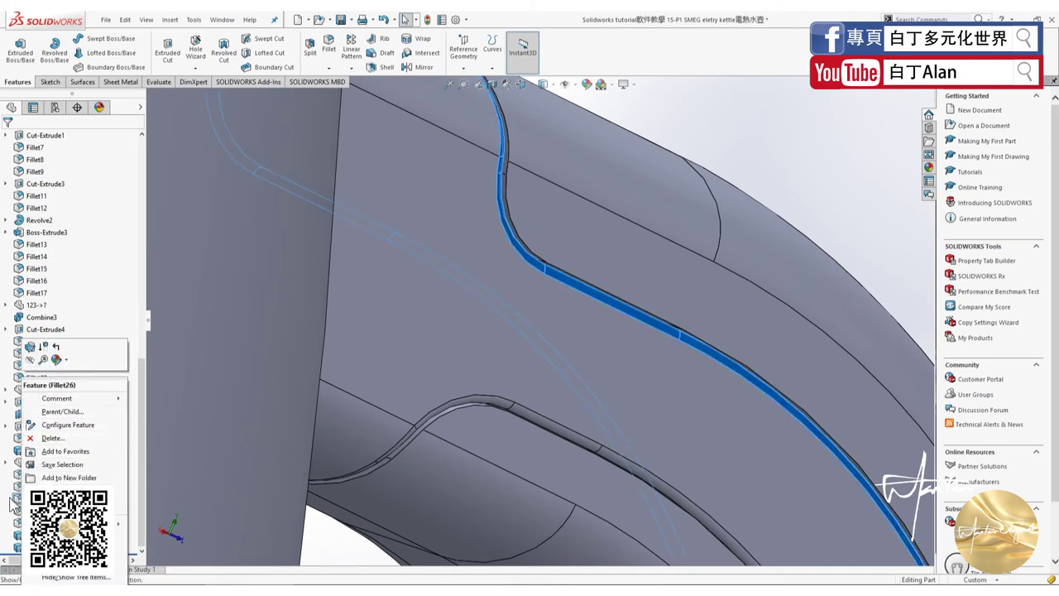
click(10, 497)
click(18, 485)
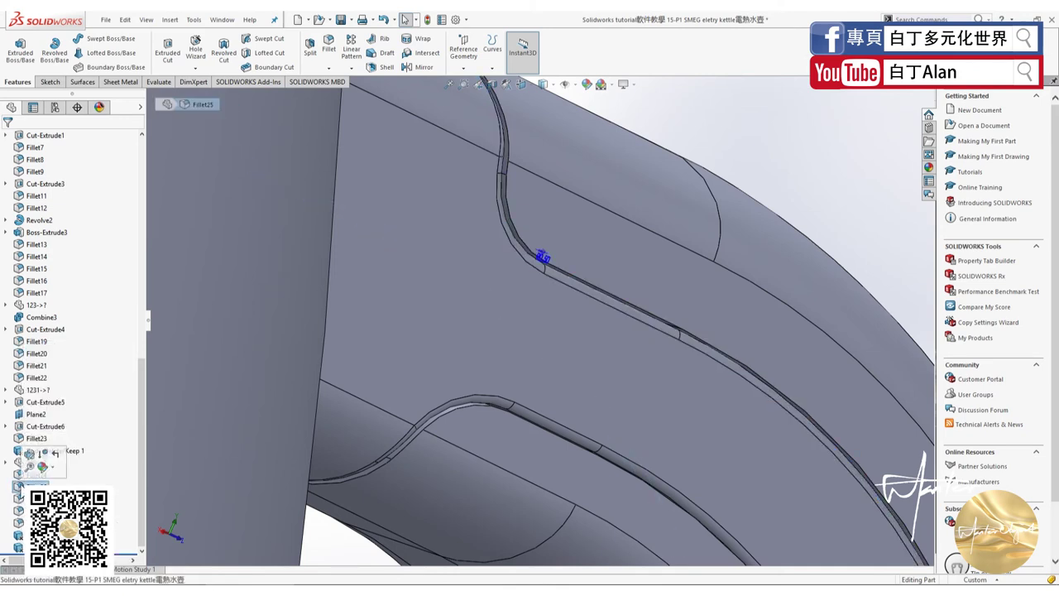
right_click(25, 374)
click(31, 350)
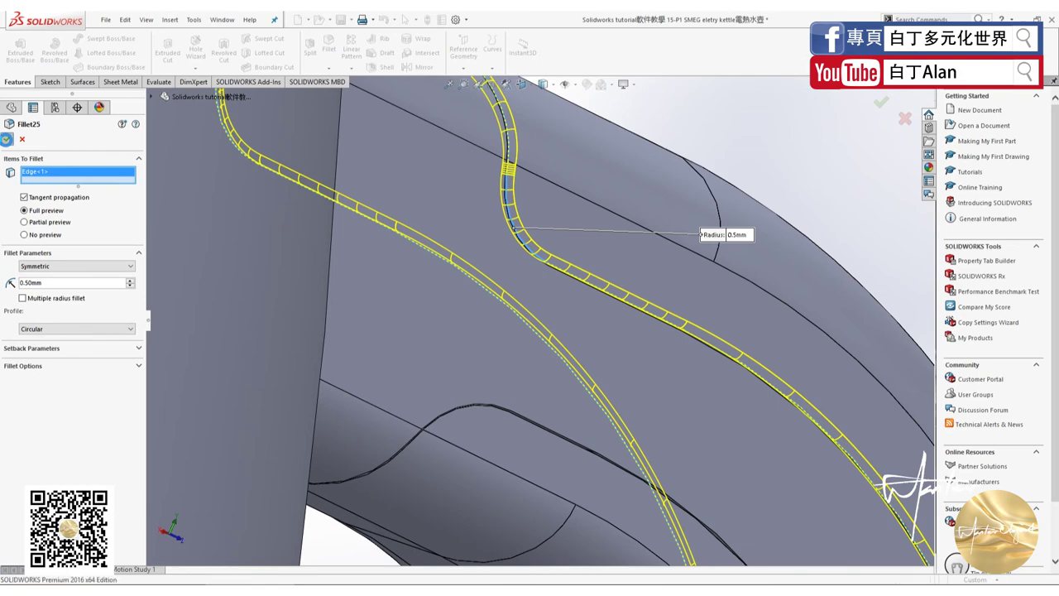
click(7, 143)
Check which slot edges the Fillet24 and other slot fillets round.
scroll(402, 179, down, 3)
middle_drag(533, 228, 521, 277)
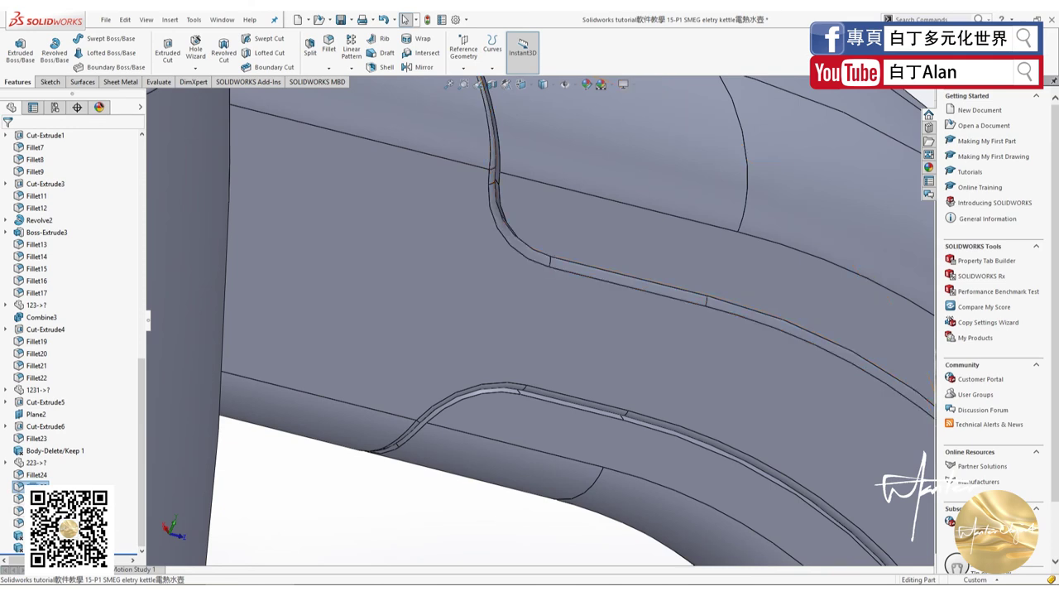
scroll(71, 331, up, 1)
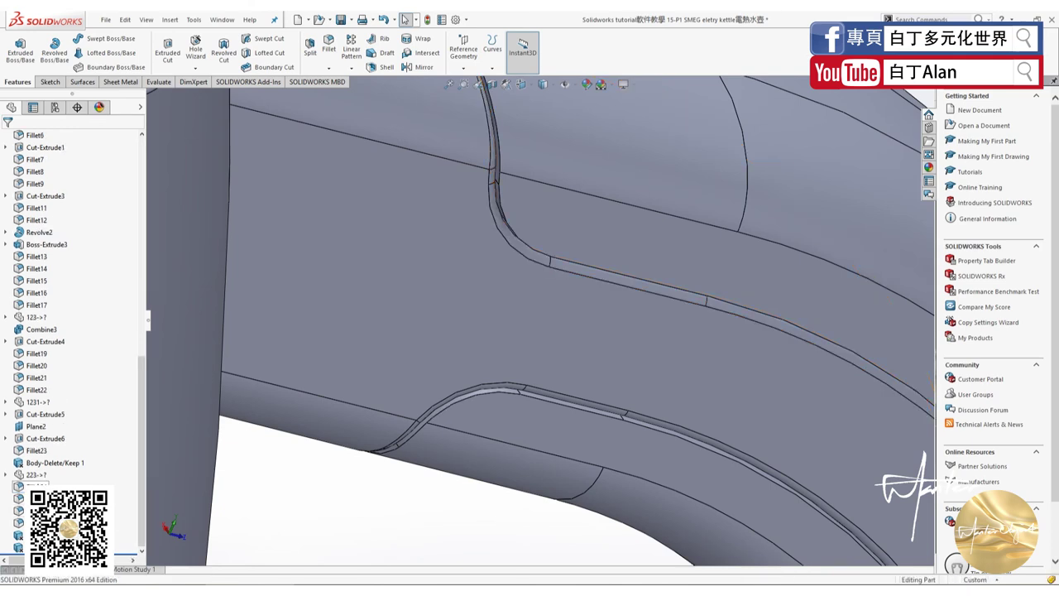
click(37, 486)
click(37, 450)
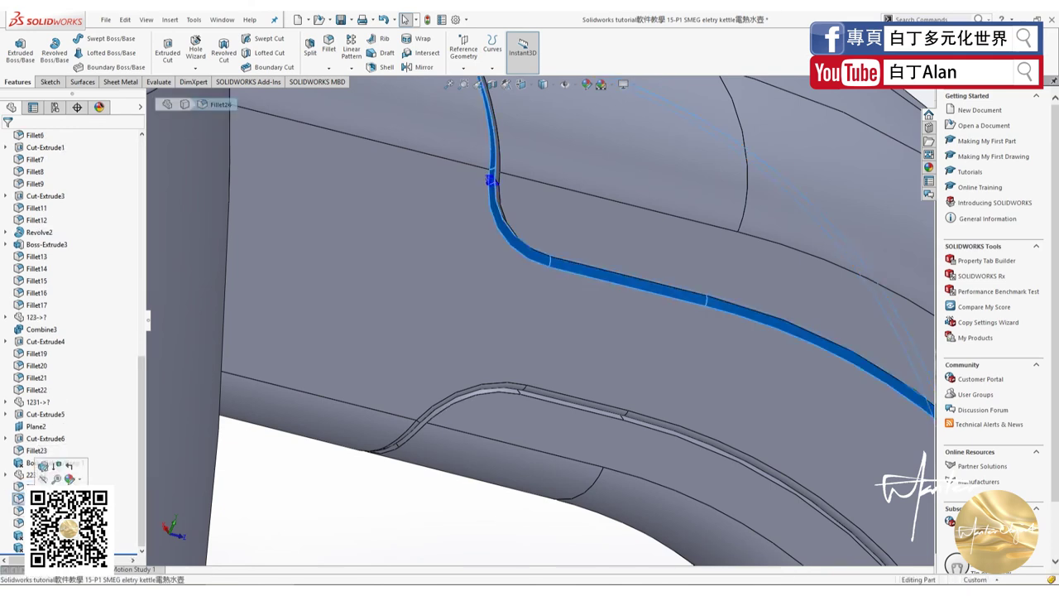
click(33, 474)
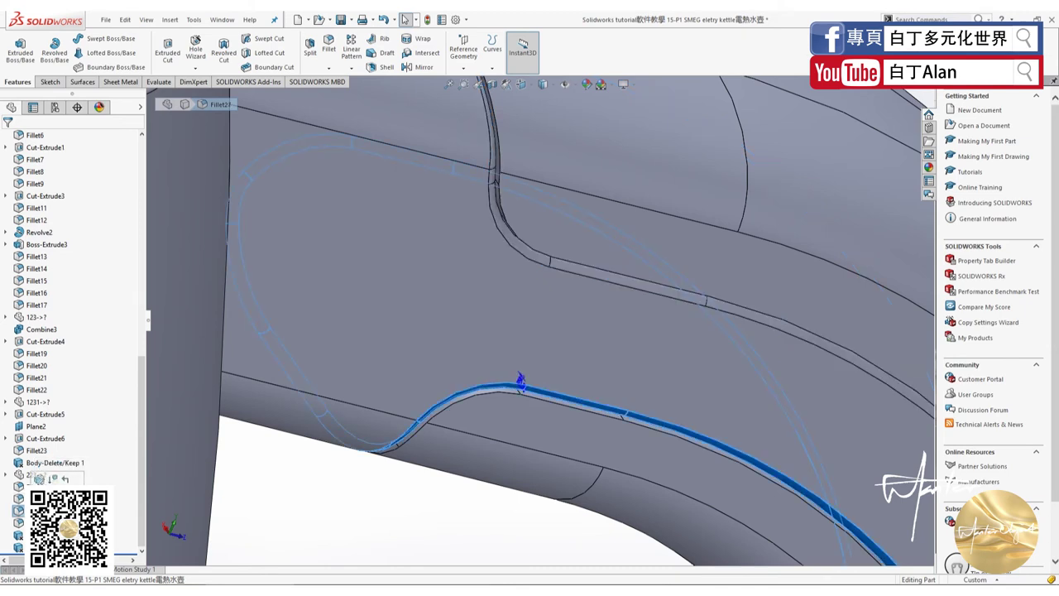
click(434, 426)
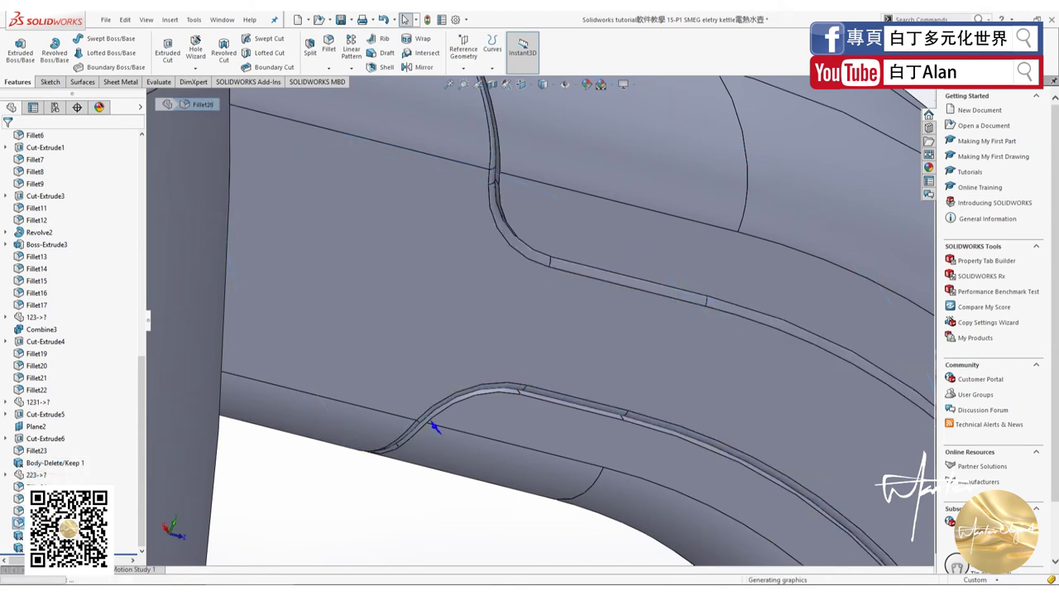
Add a 0.5 mm fillet on the short curved slot edge and lower slot face, then view the whole kettle.
click(331, 41)
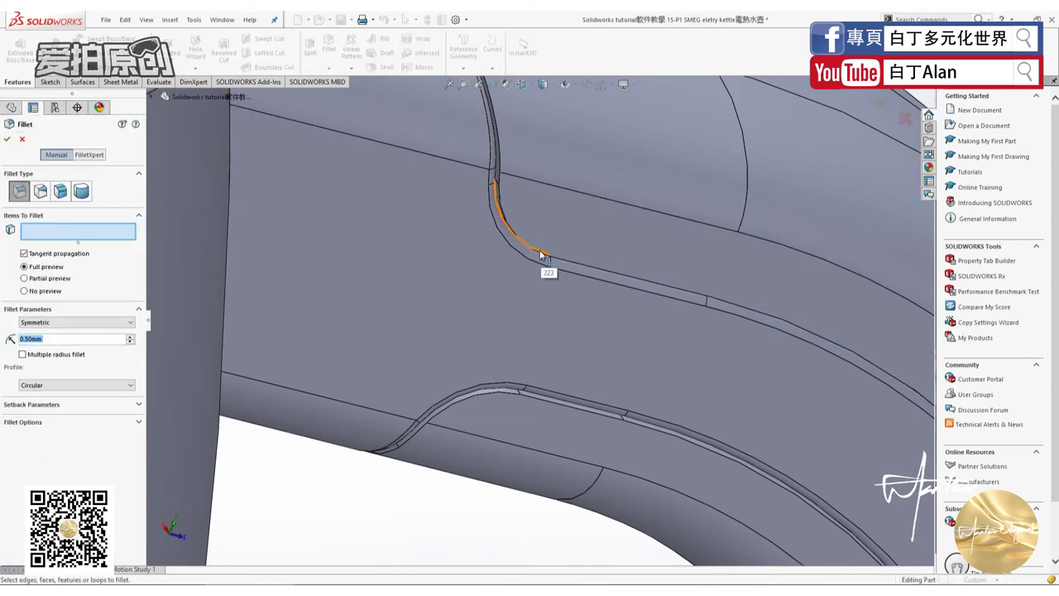
click(502, 209)
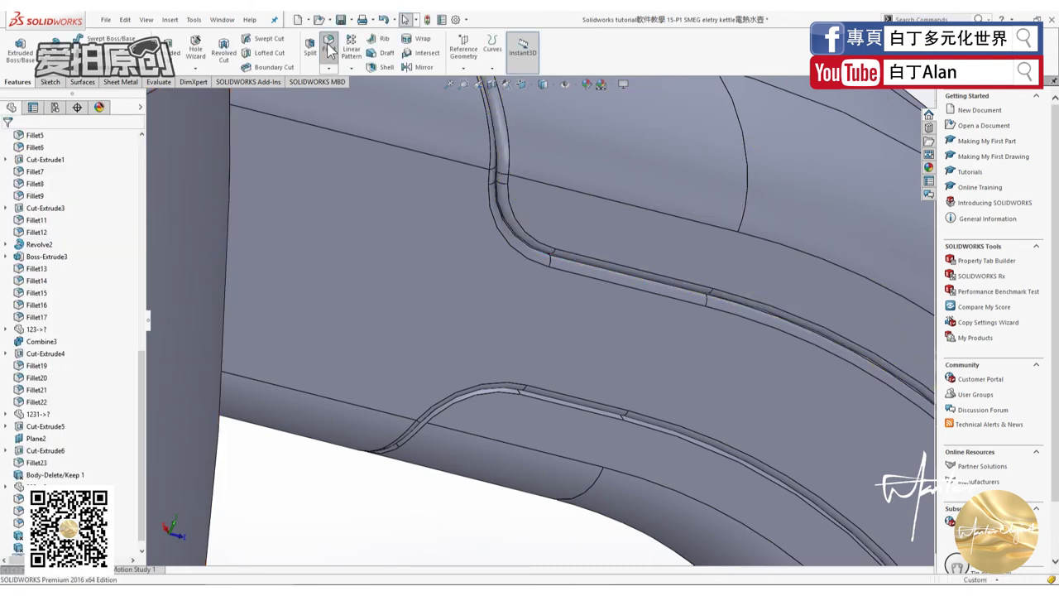
click(482, 400)
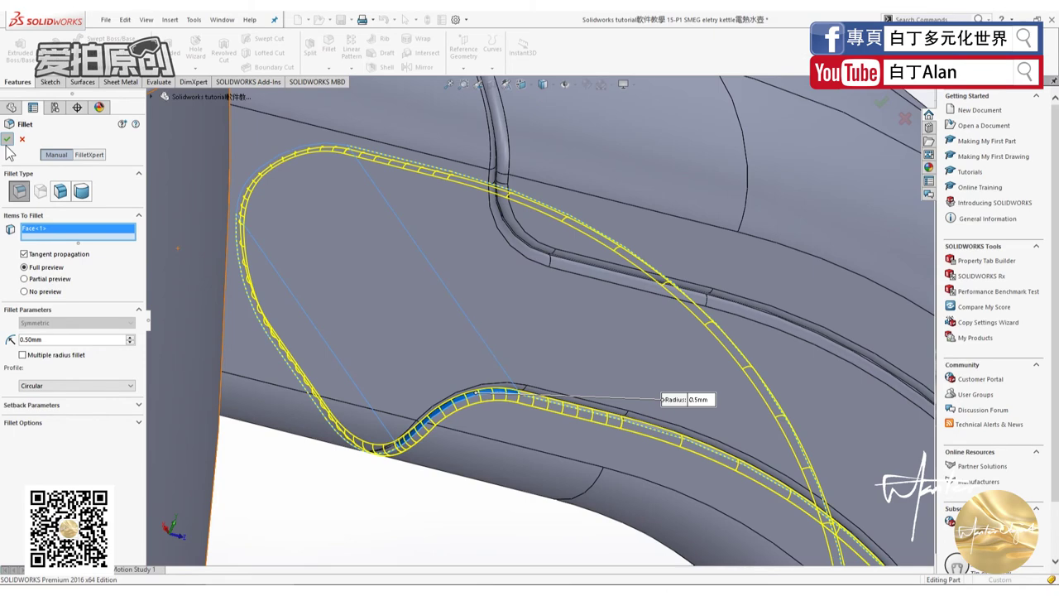
key(Return)
scroll(397, 416, up, 3)
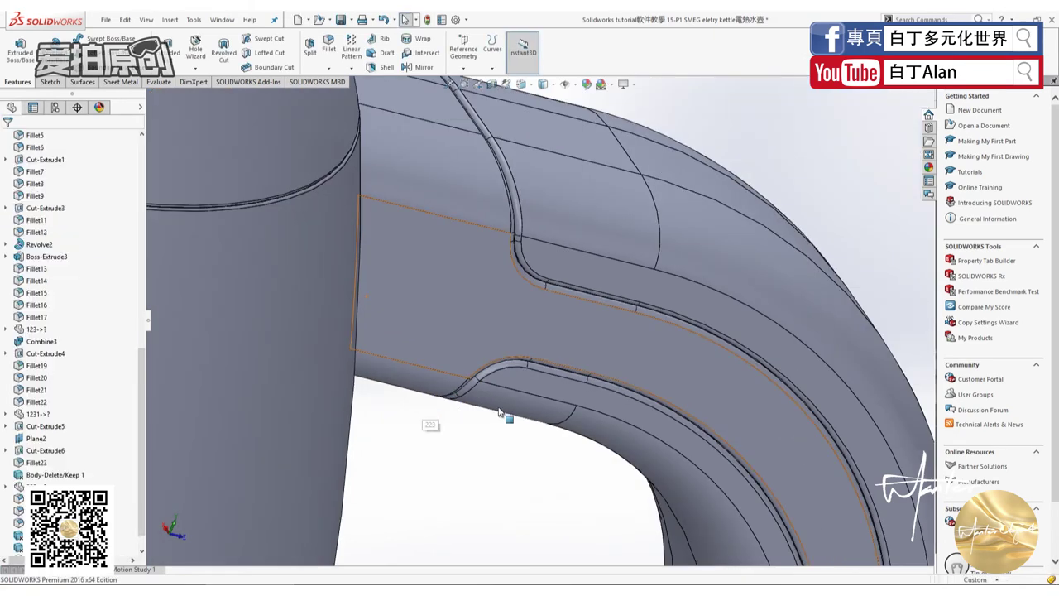
scroll(506, 416, up, 3)
scroll(526, 391, up, 3)
mouse_move(526, 391)
middle_down()
mouse_move(482, 354)
mouse_move(539, 400)
middle_up()
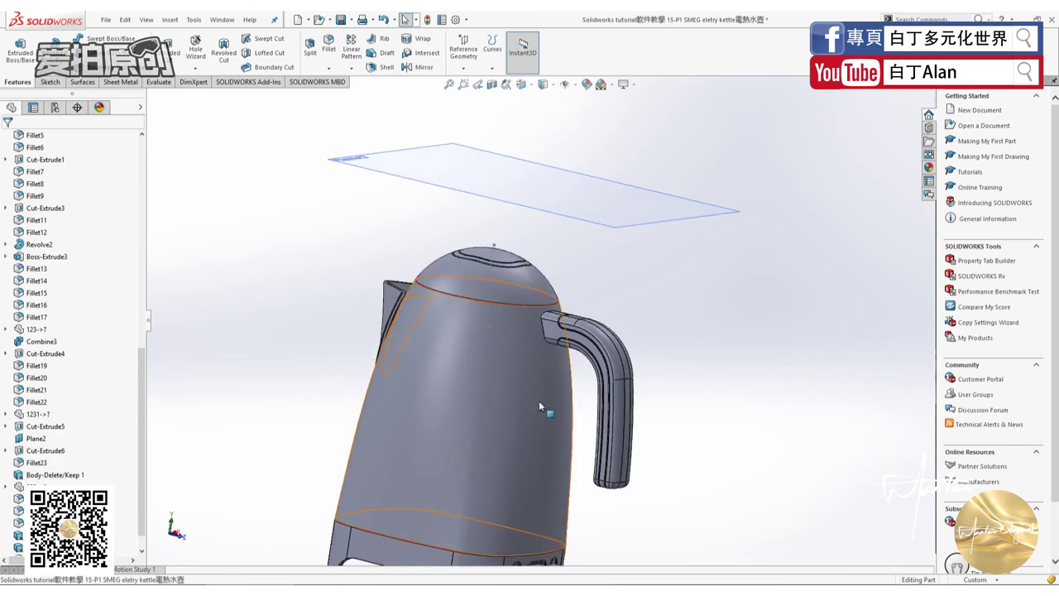
scroll(538, 400, down, 3)
scroll(542, 419, up, 3)
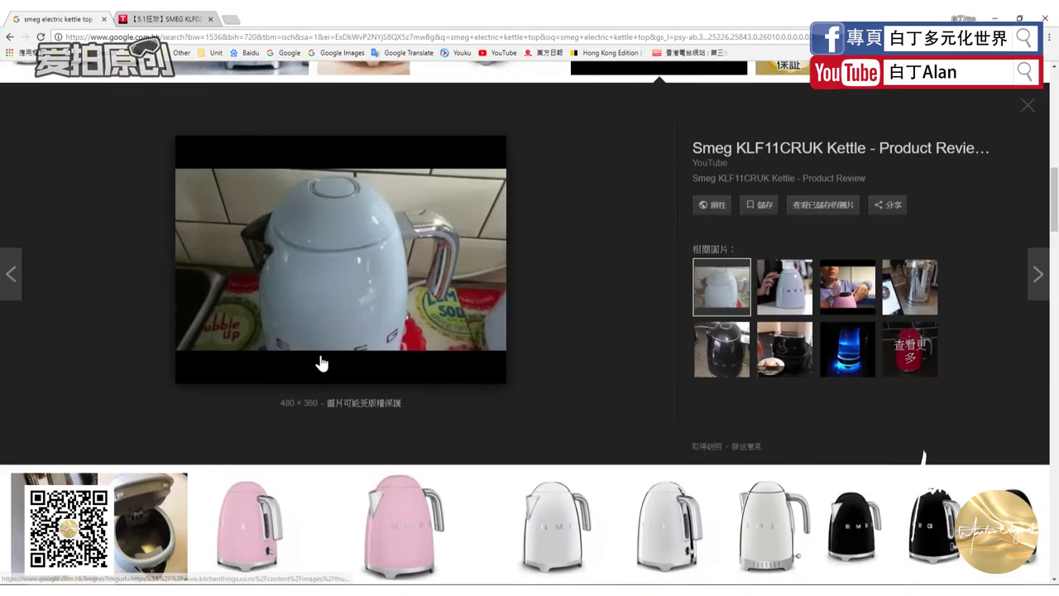
Preview the open-lid Smeg kettle review photo, then return to SOLIDWORKS.
scroll(322, 364, down, 3)
click(62, 392)
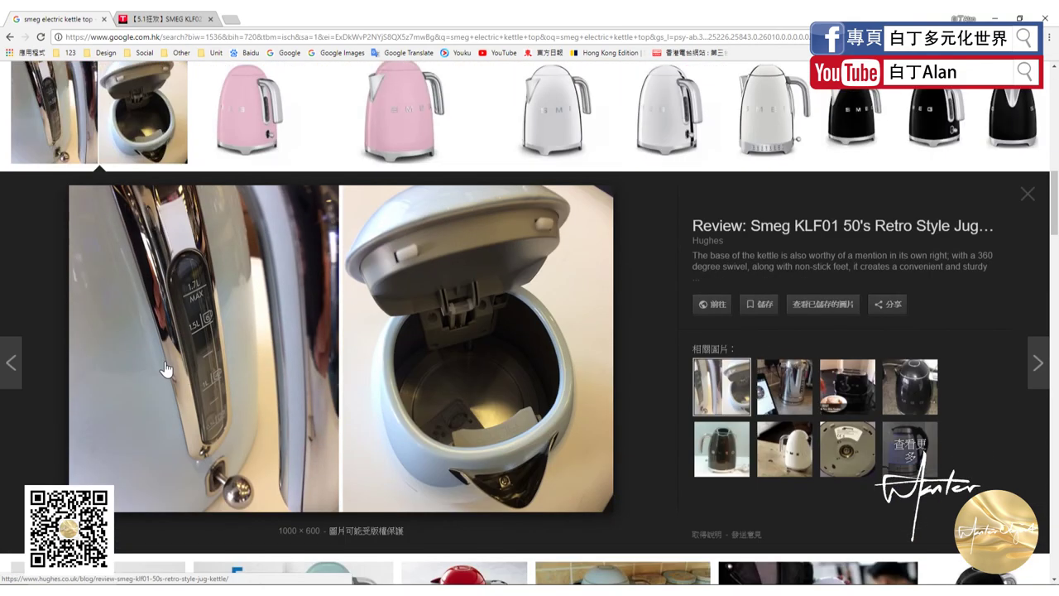
key(alt+Tab)
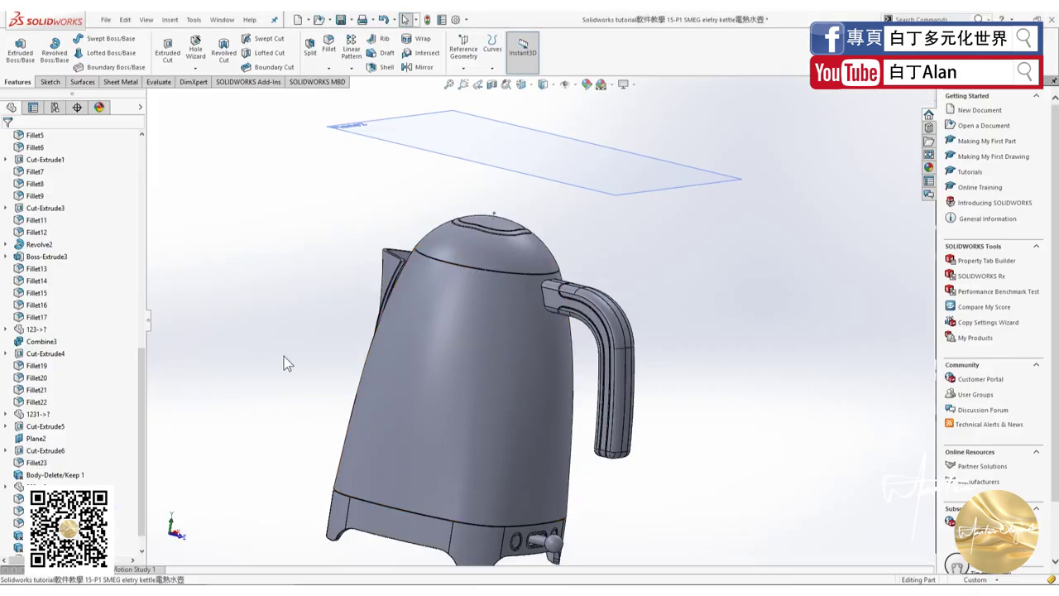
Clear the Loft1 selection, view normal to the Front Plane, and zoom onto the handle grip strip.
click(537, 351)
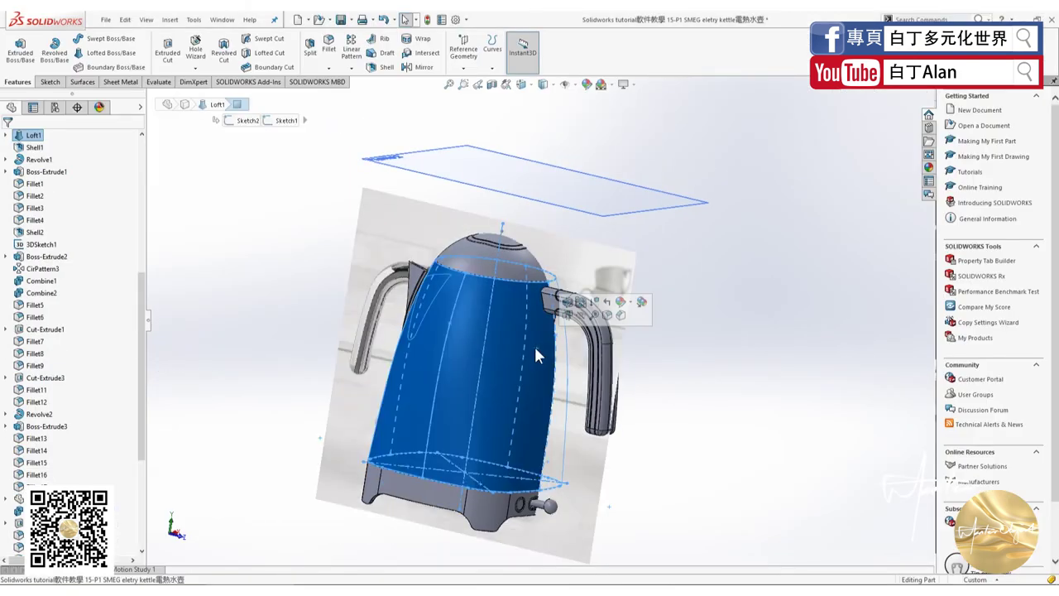
click(192, 259)
scroll(93, 280, up, 5)
scroll(59, 228, up, 3)
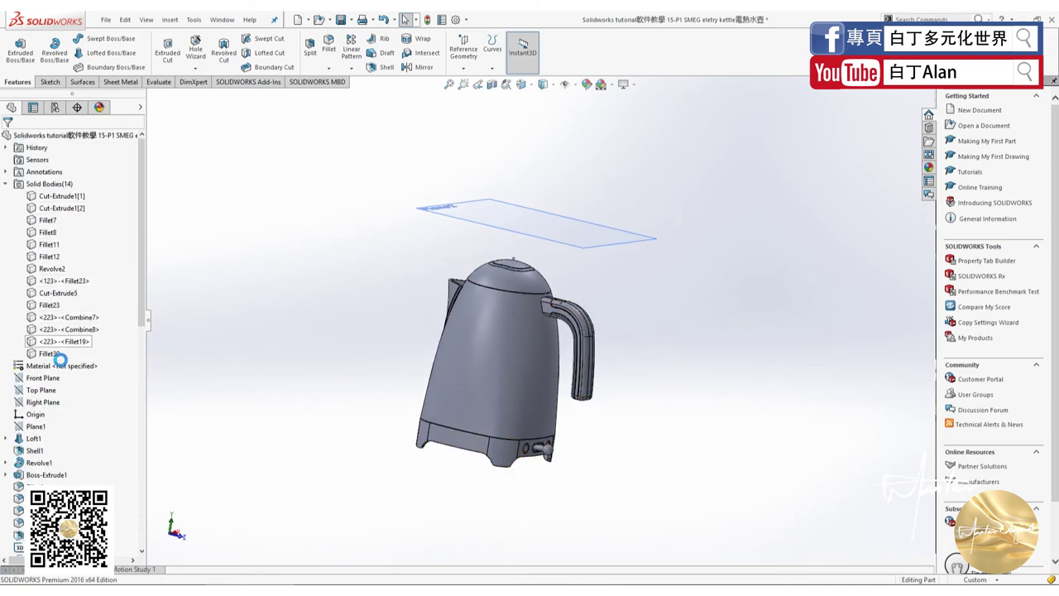
click(45, 390)
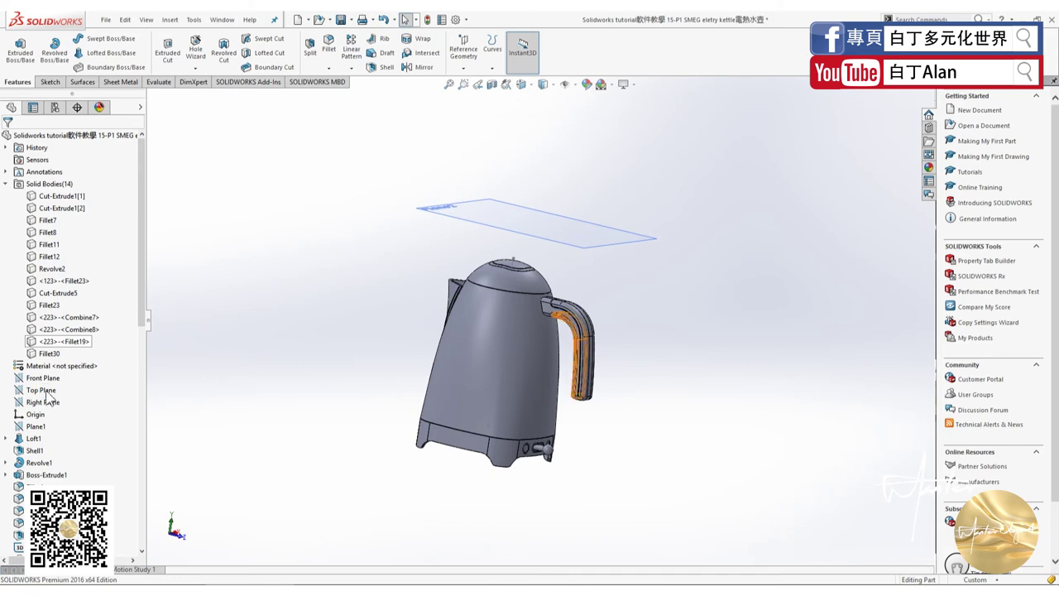
click(37, 379)
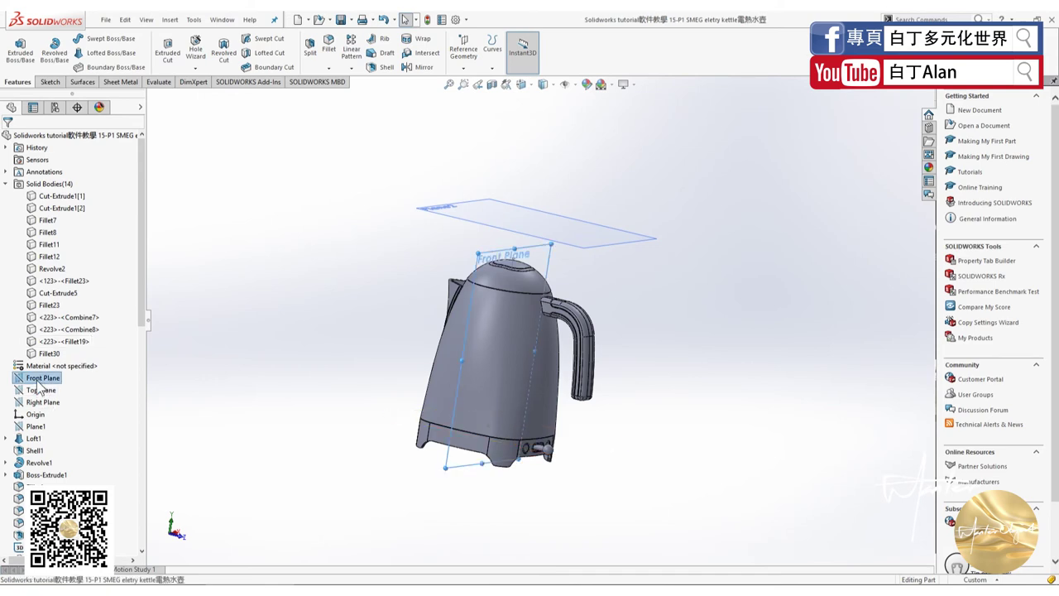
click(85, 365)
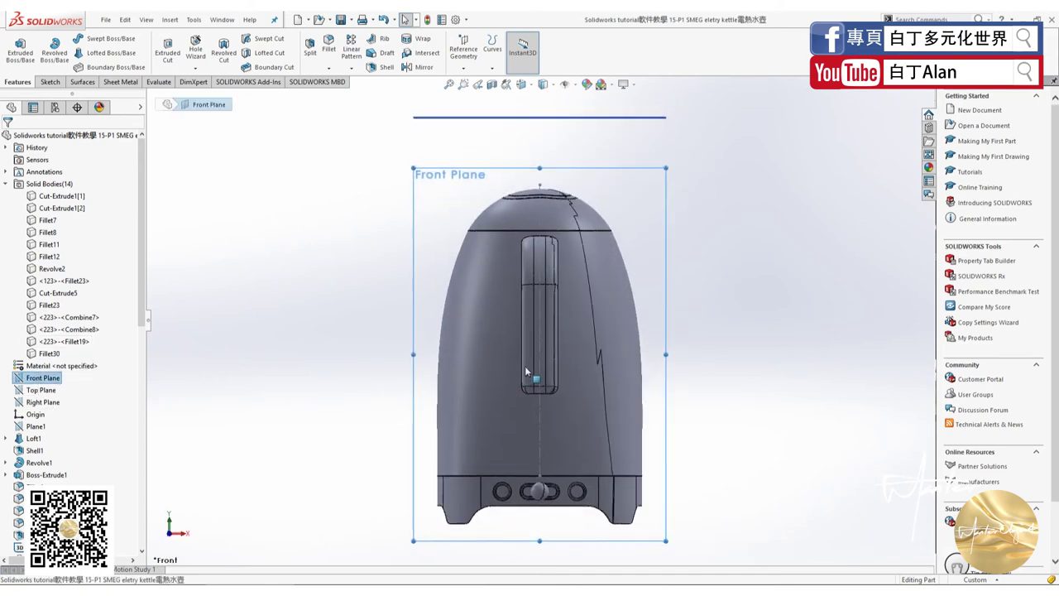
scroll(583, 315, down, 3)
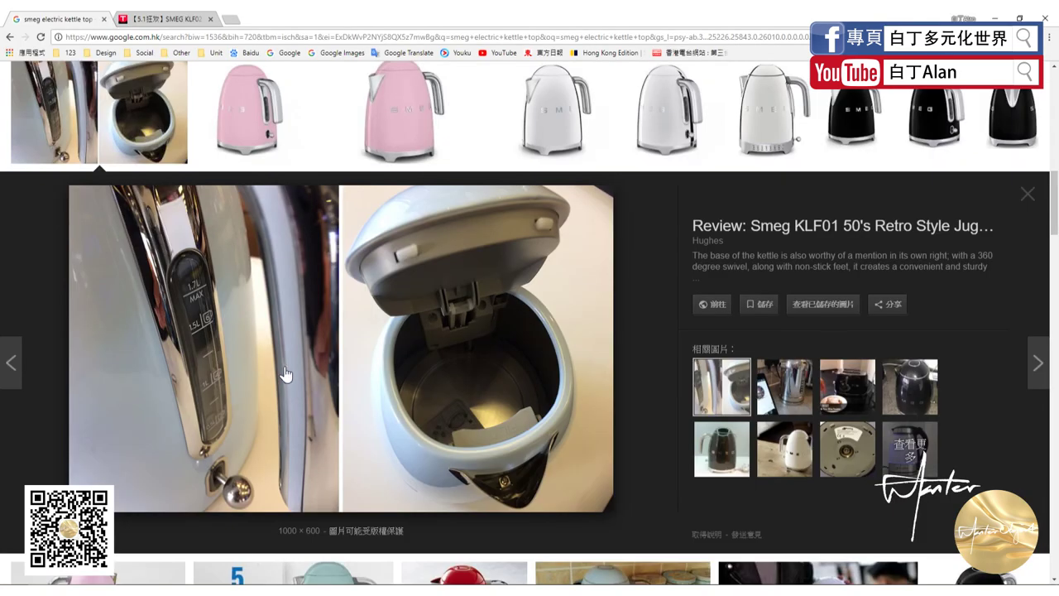
Preview the pastel pink Smeg kettle photo in Google Images, then return to SOLIDWORKS.
scroll(284, 374, up, 3)
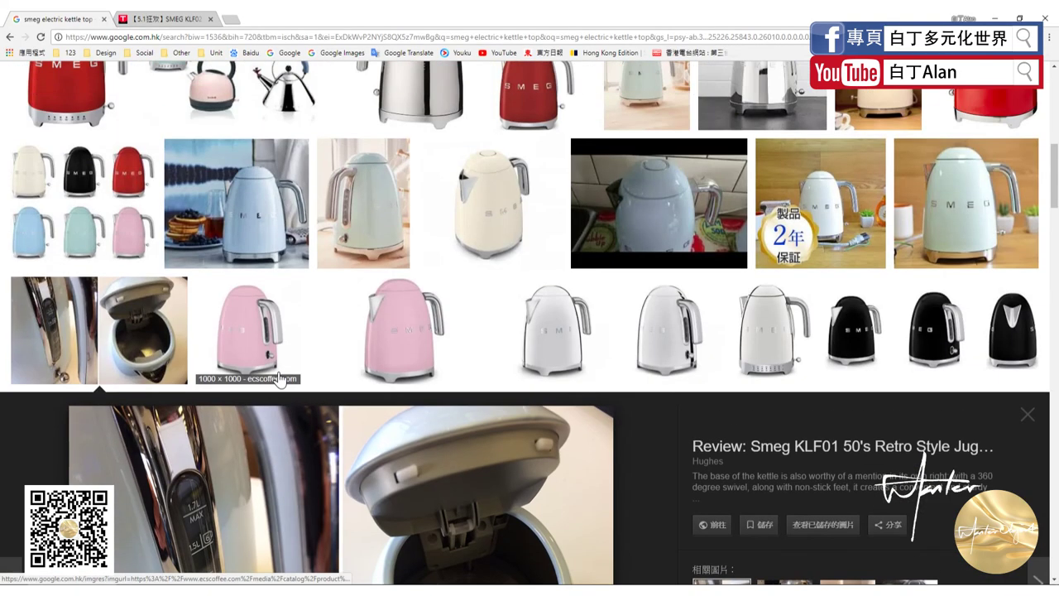
click(262, 350)
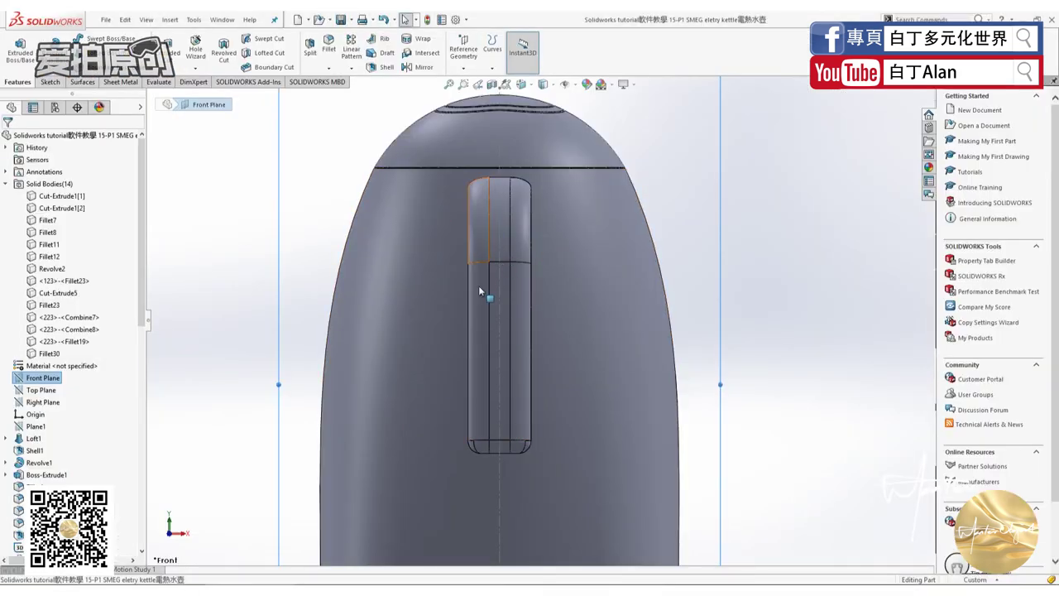
key(alt+Tab)
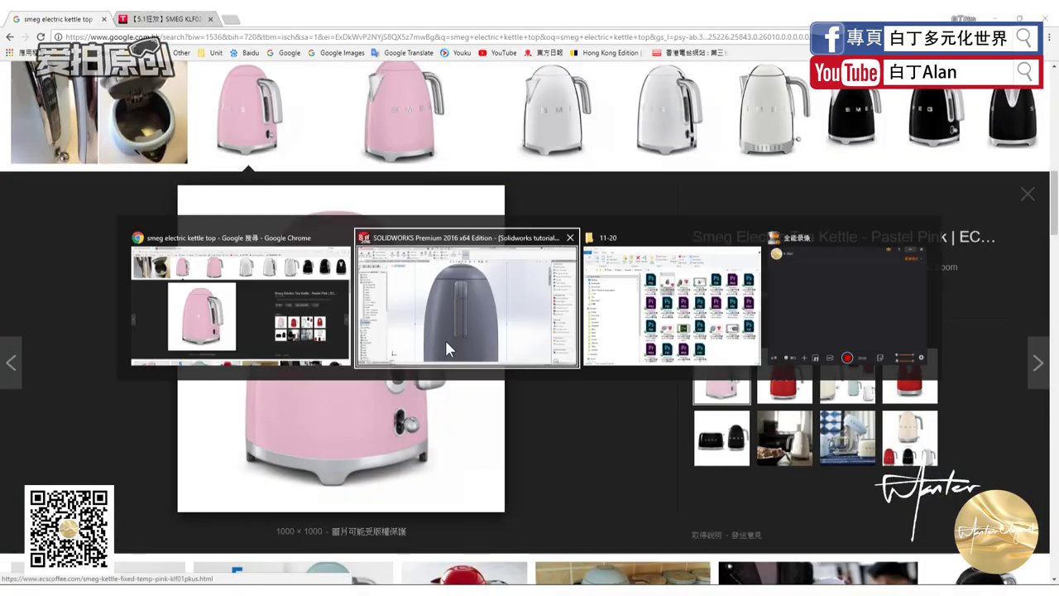
key(alt+Tab)
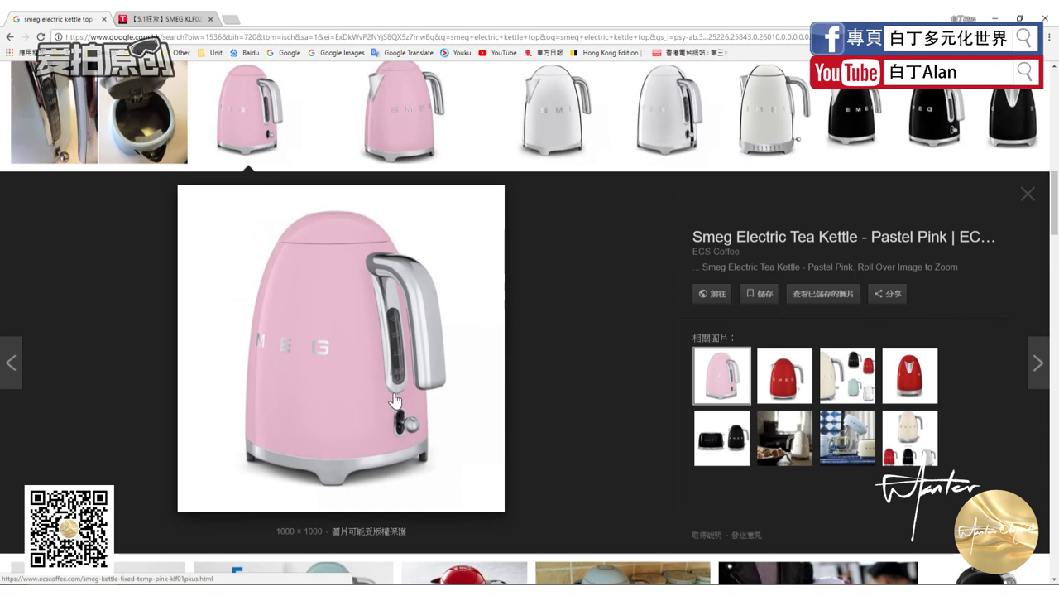
key(alt+Tab)
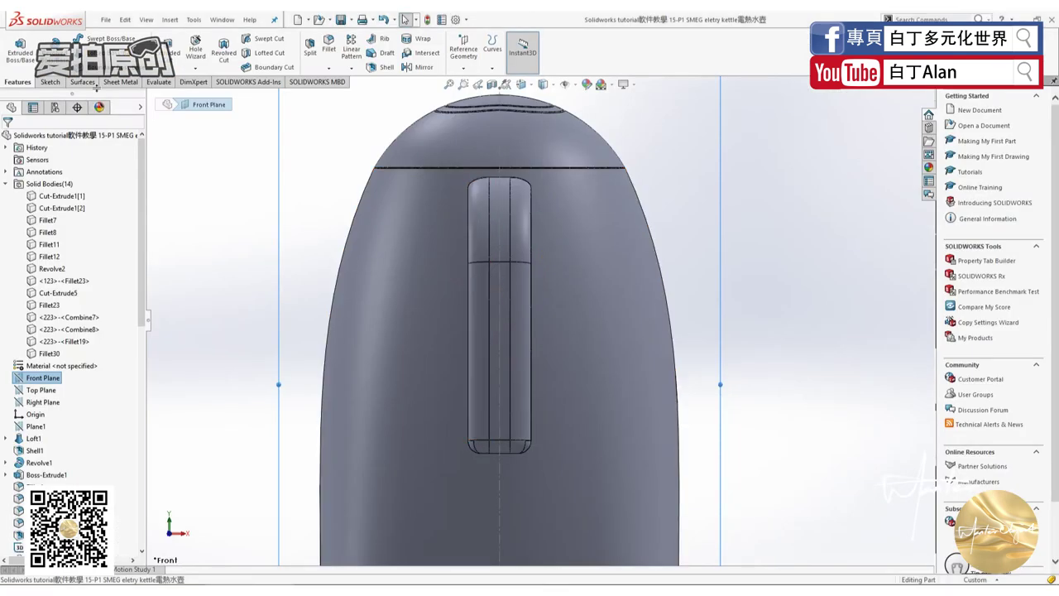
Start a Front Plane sketch and draw vertical lines down the handle's grip strip.
click(48, 81)
click(15, 46)
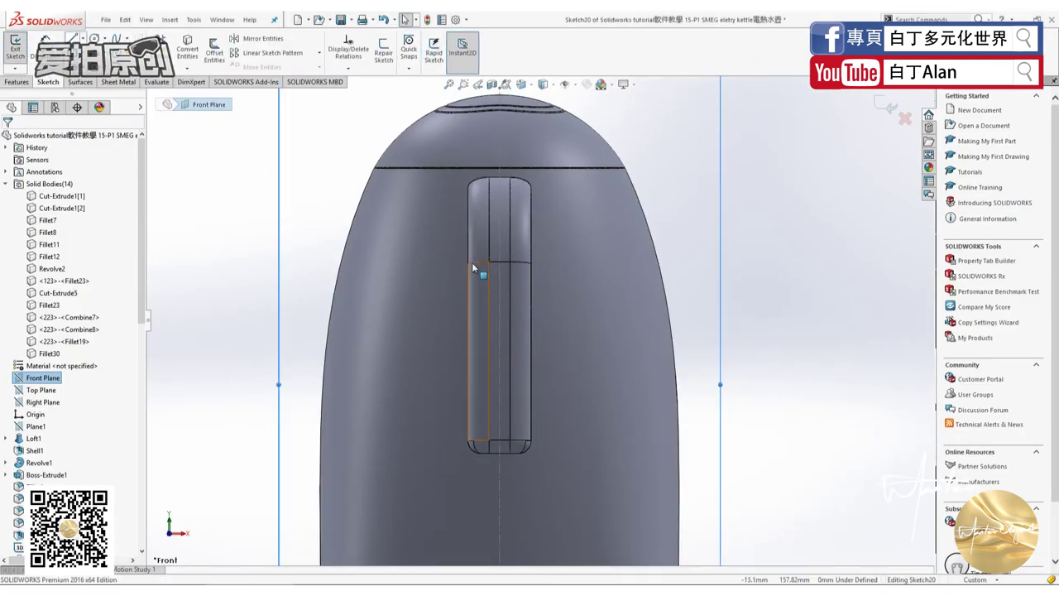
click(73, 38)
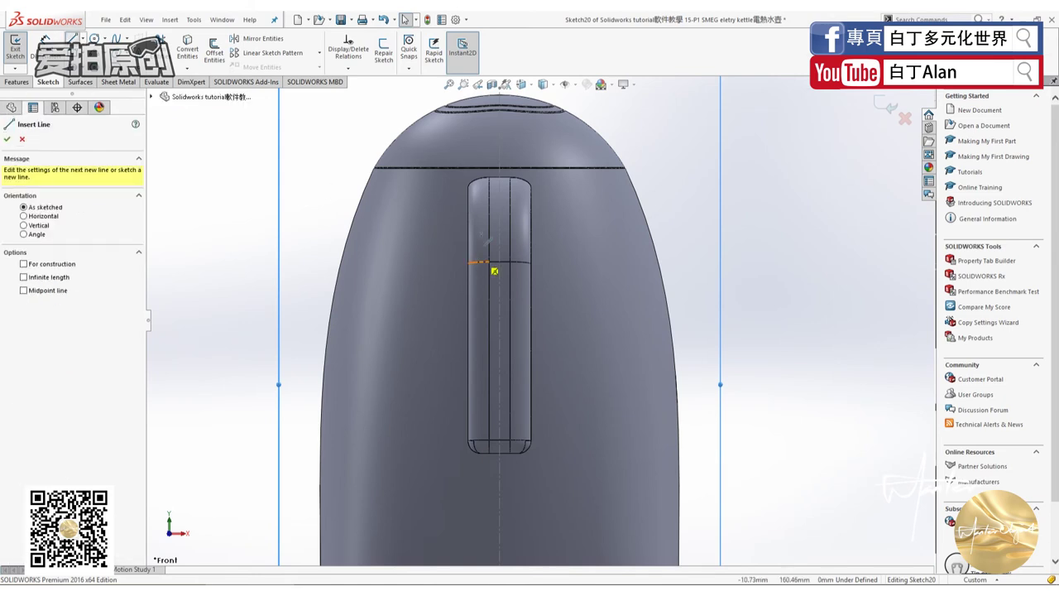
click(479, 222)
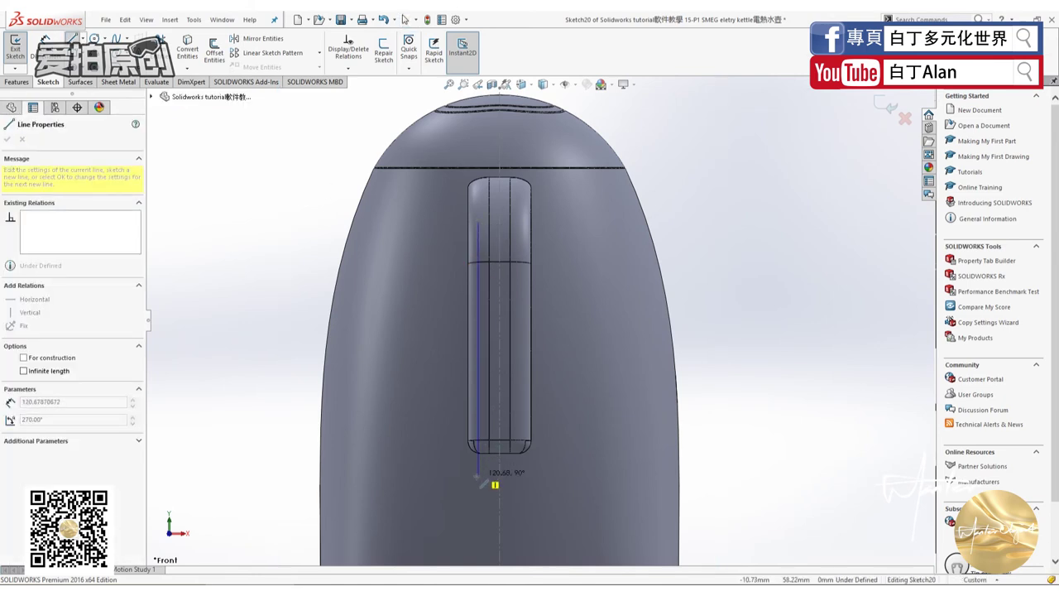
click(478, 475)
key(Escape)
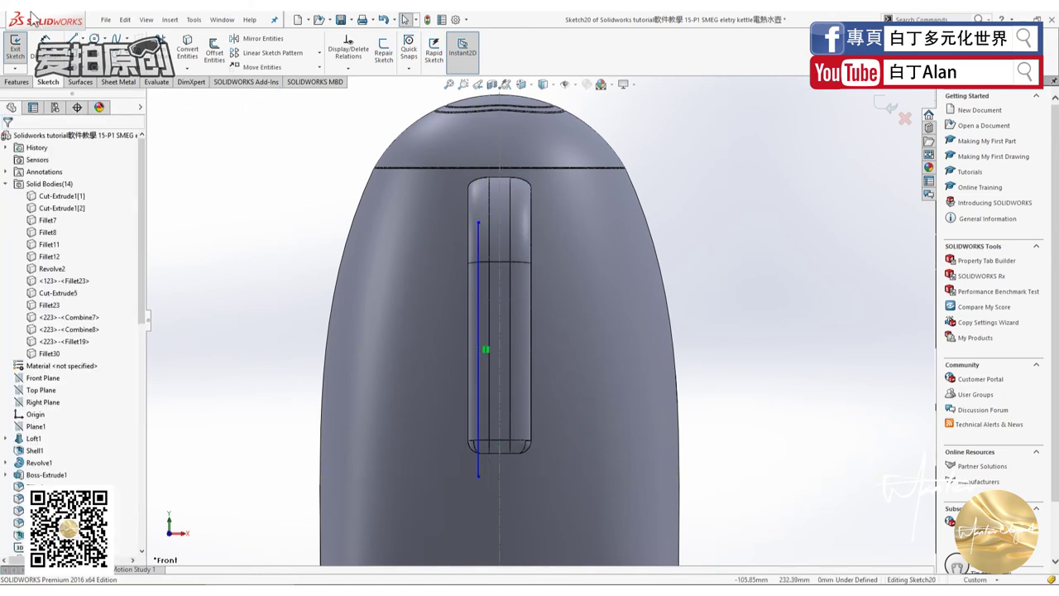
click(81, 37)
click(499, 127)
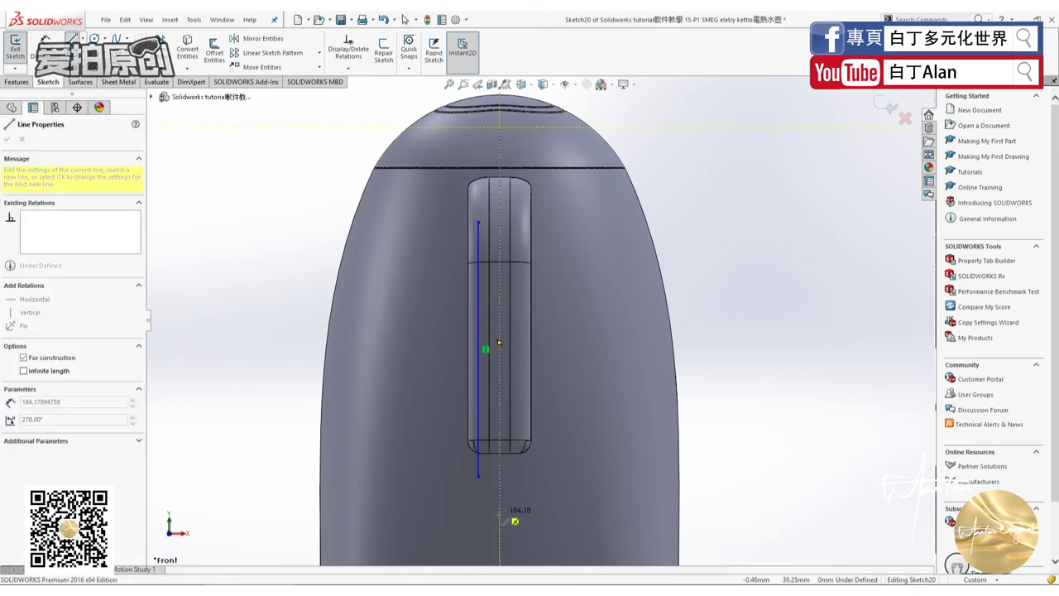
click(499, 514)
key(Escape)
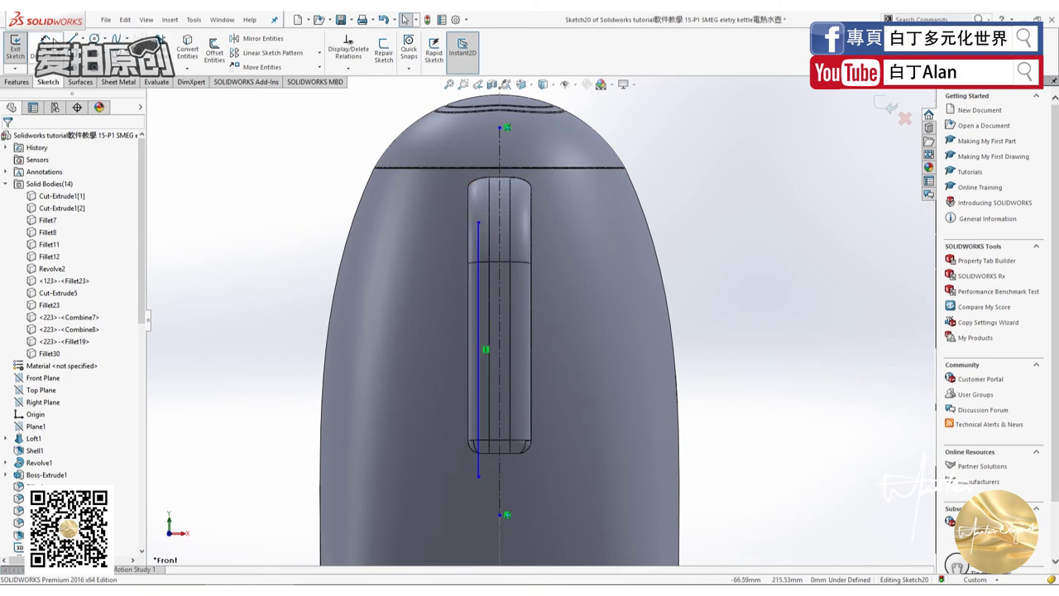
Dimension the vertical line's top endpoint 5 mm below the kettle's upper seam.
click(46, 47)
click(479, 247)
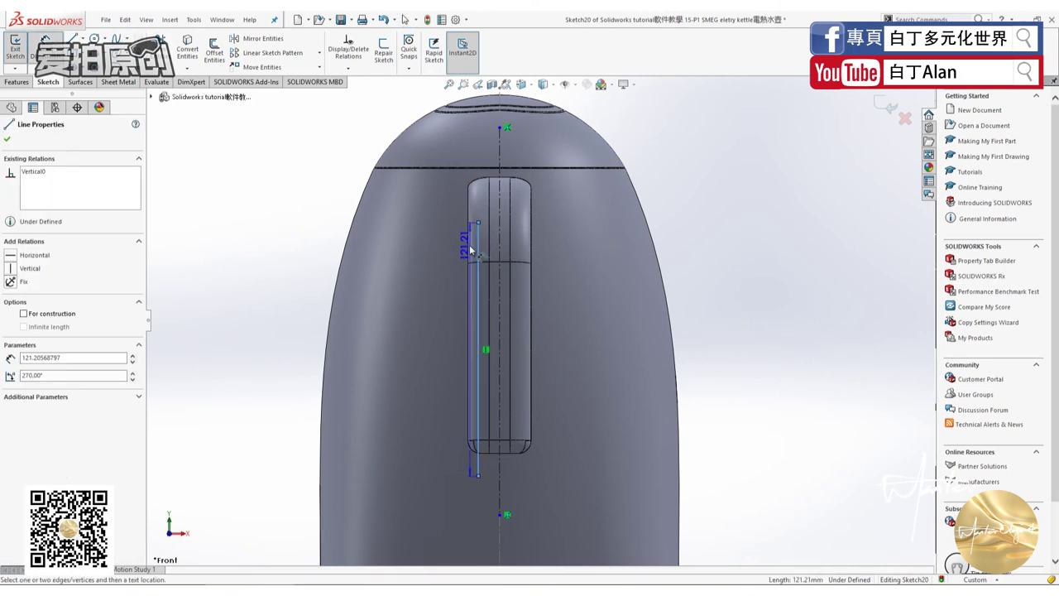
key(d)
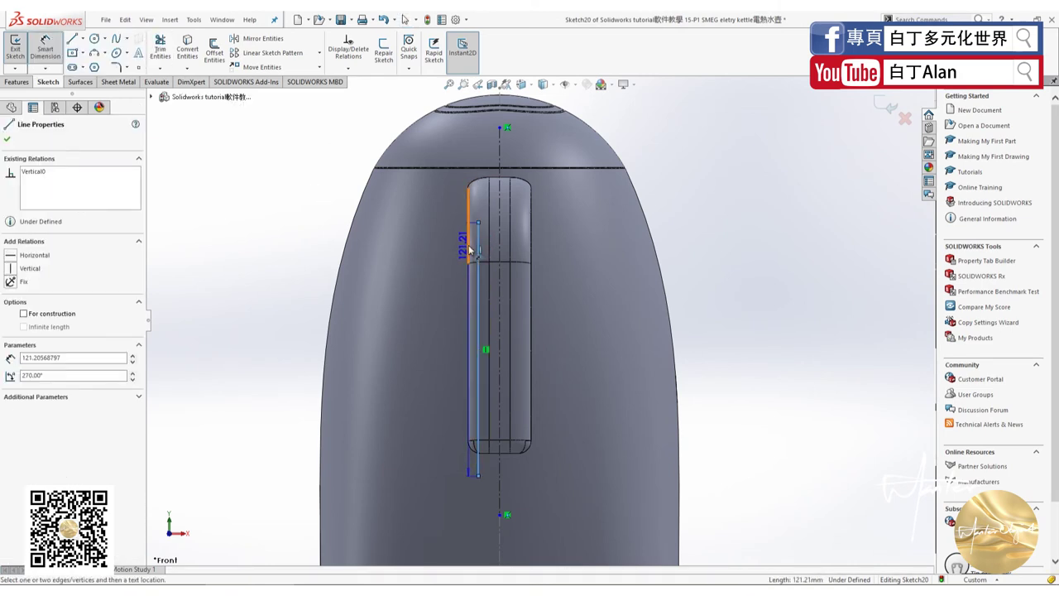
click(470, 169)
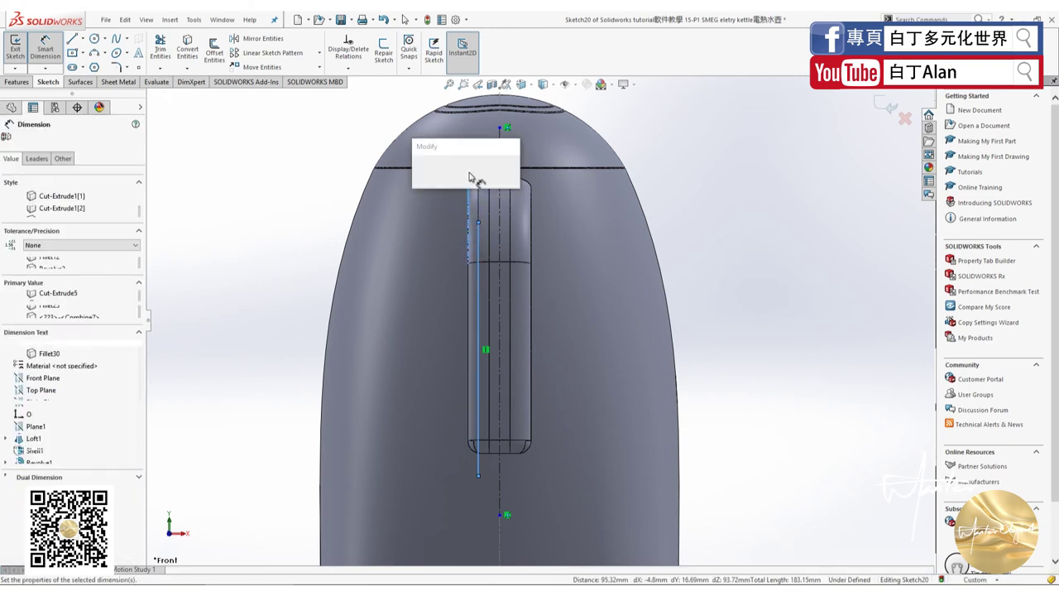
text(5)
key(Return)
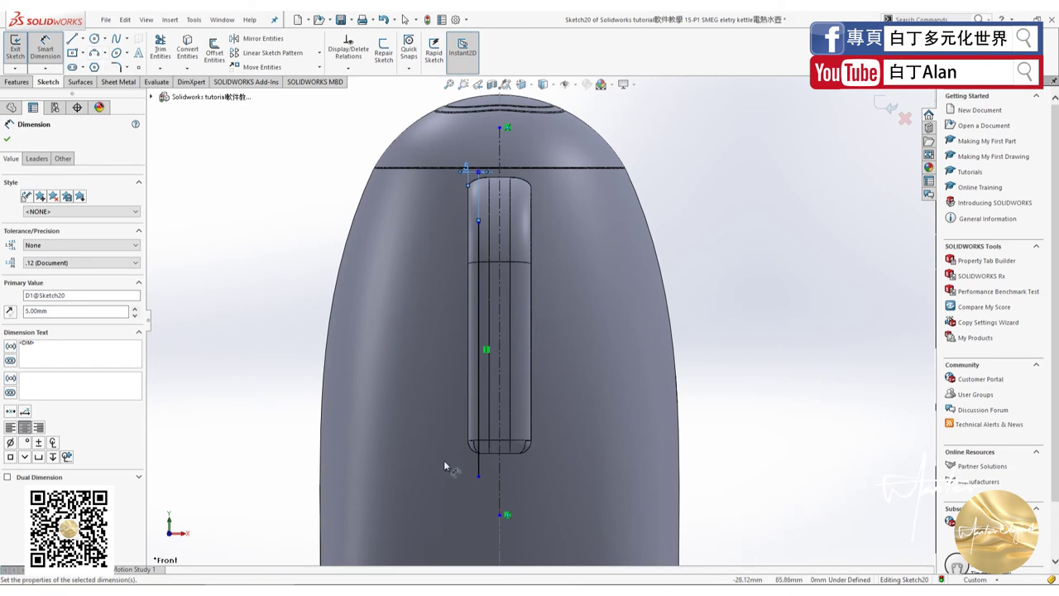
click(479, 478)
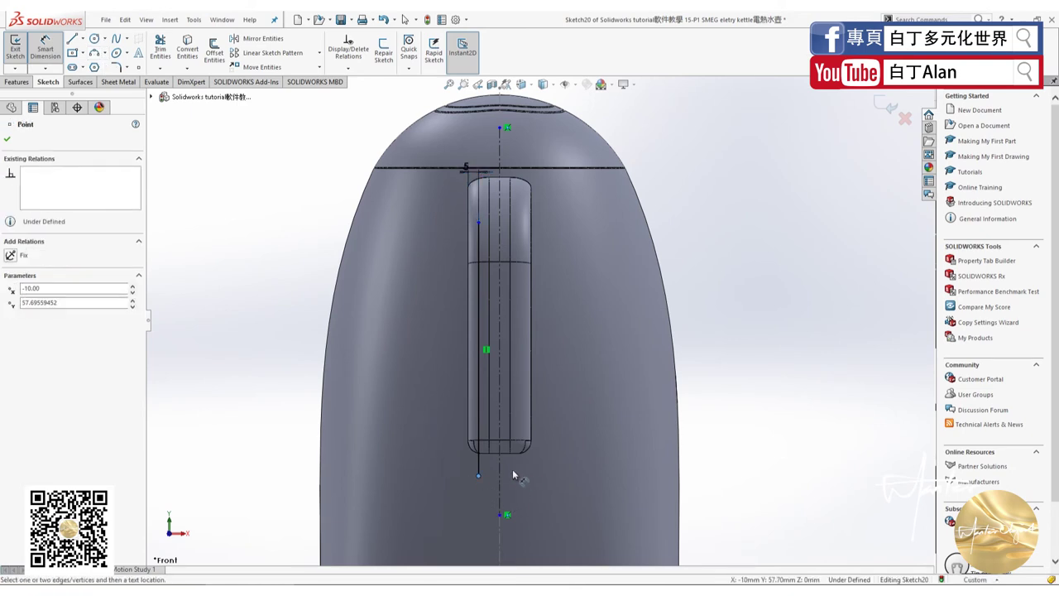
key(Escape)
click(478, 463)
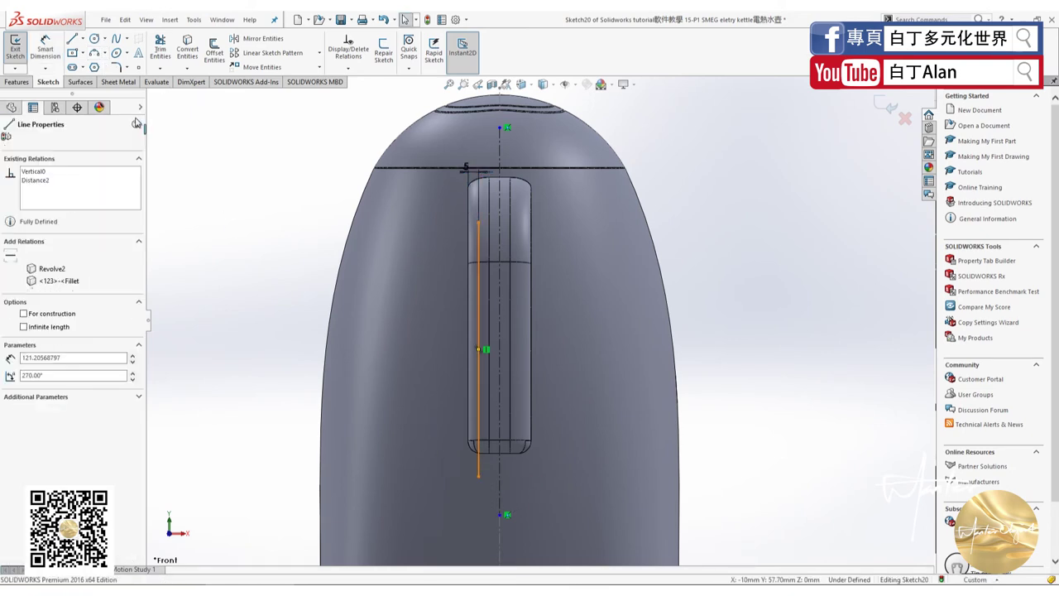
Mirror the vertical line about the vertical centreline.
click(252, 39)
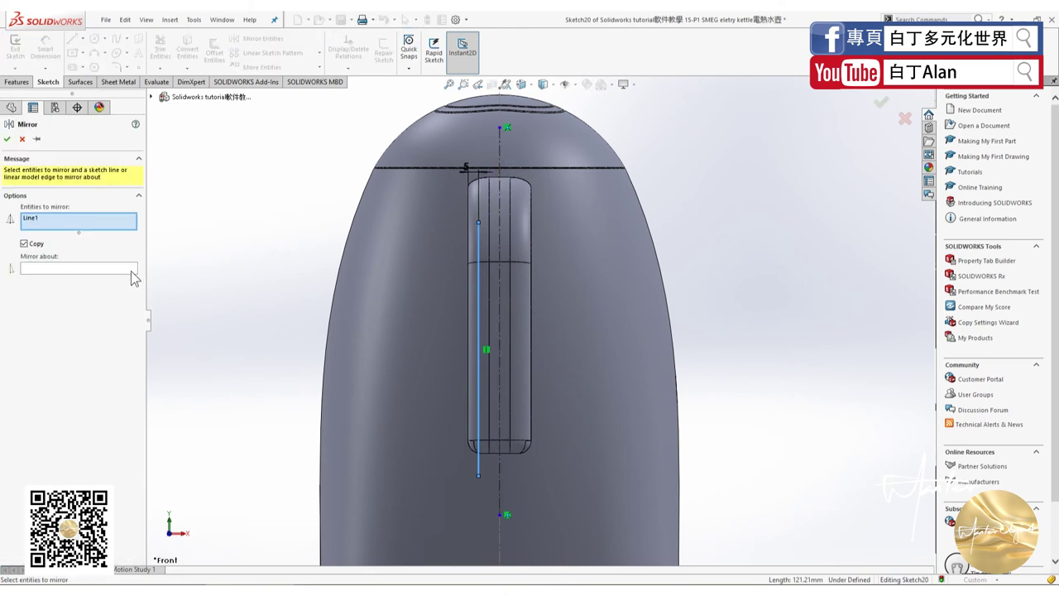
click(74, 267)
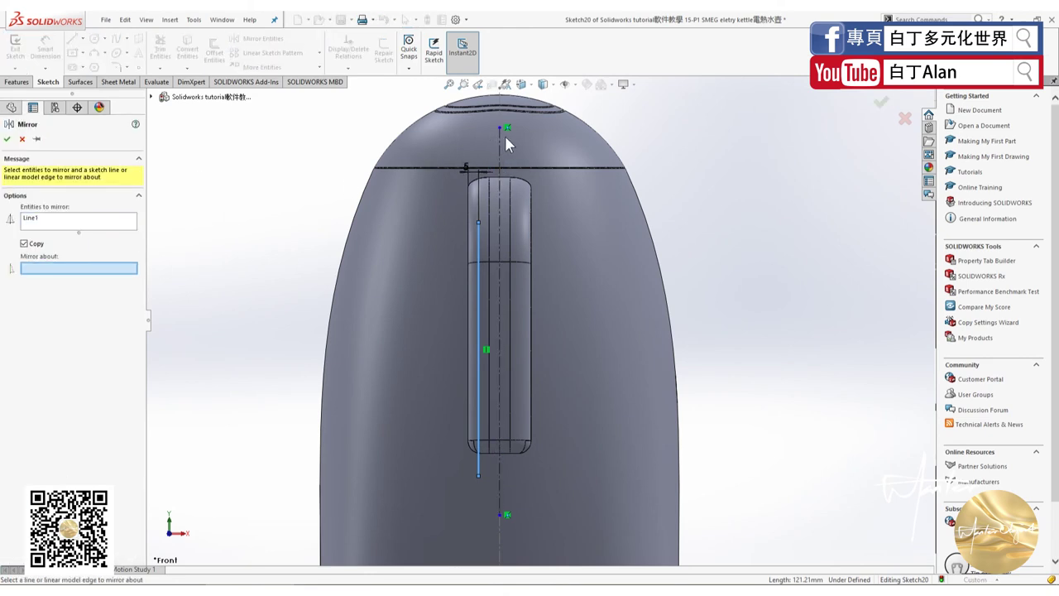
click(503, 140)
click(7, 139)
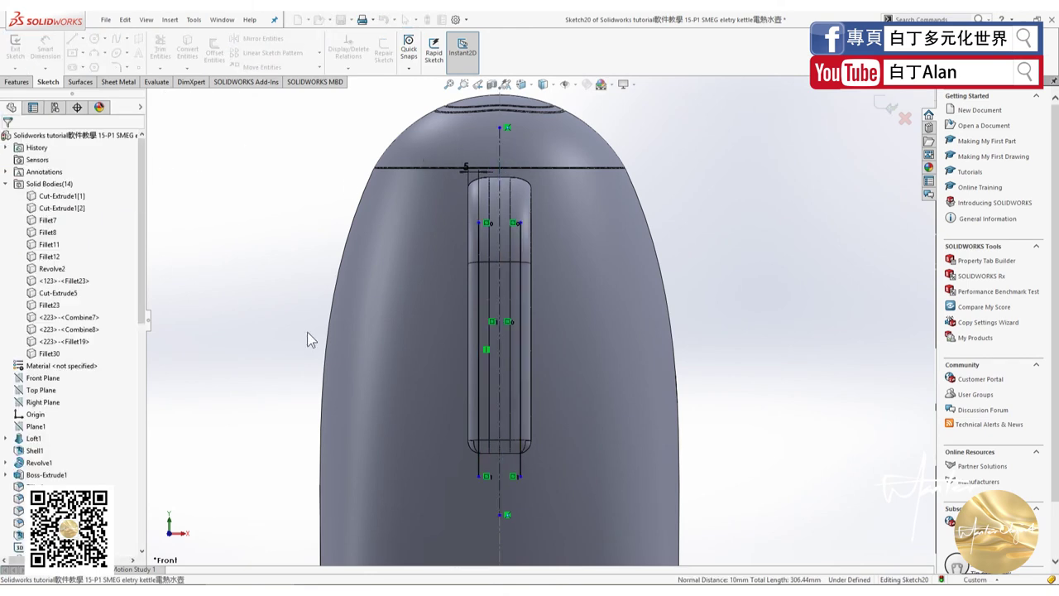
Draw a 3-point arc joining the two lines' lower ends.
click(94, 52)
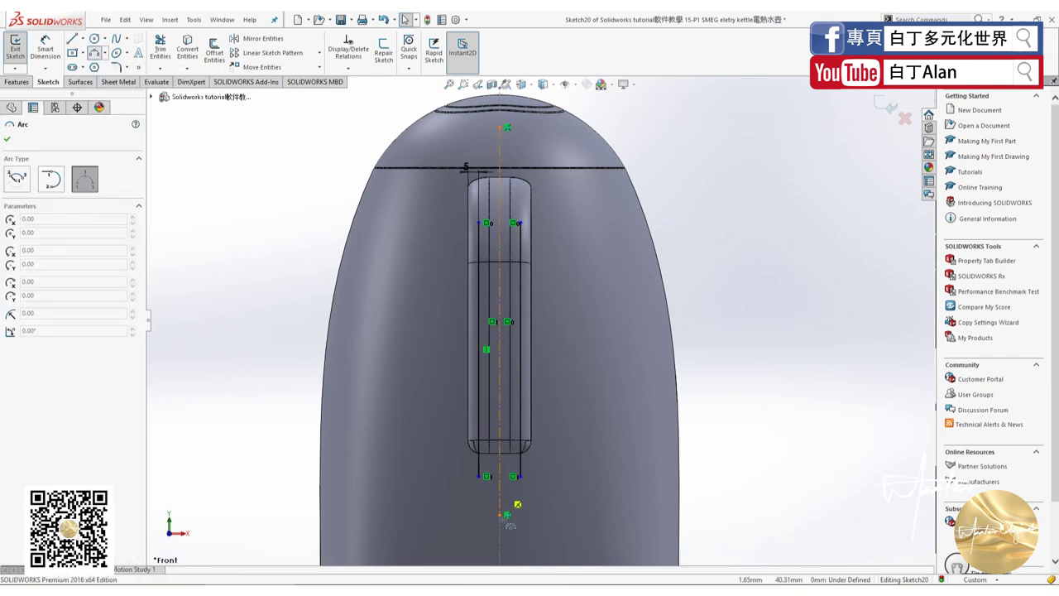
click(488, 477)
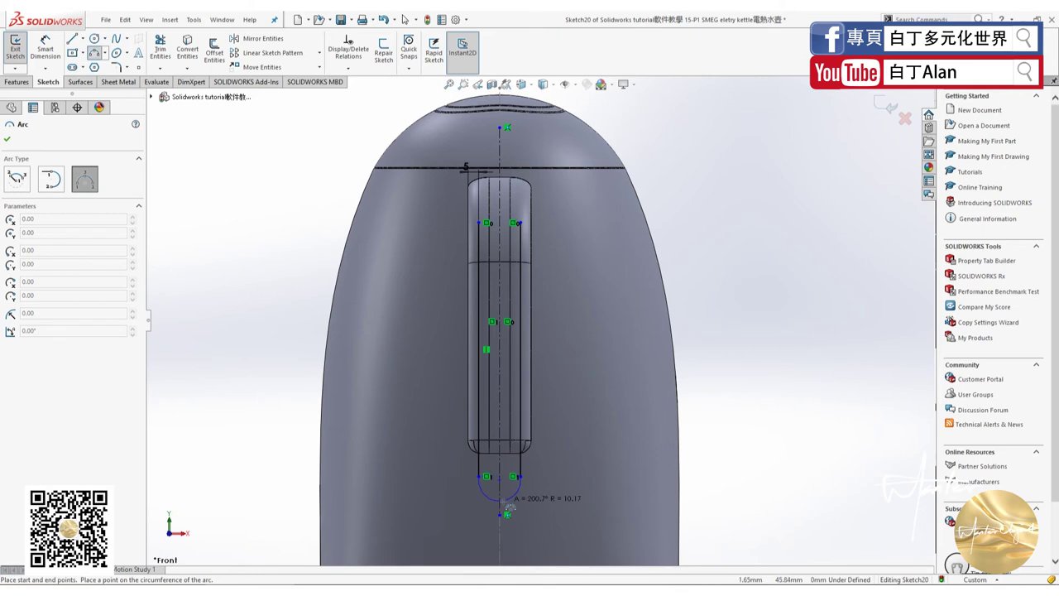
click(513, 495)
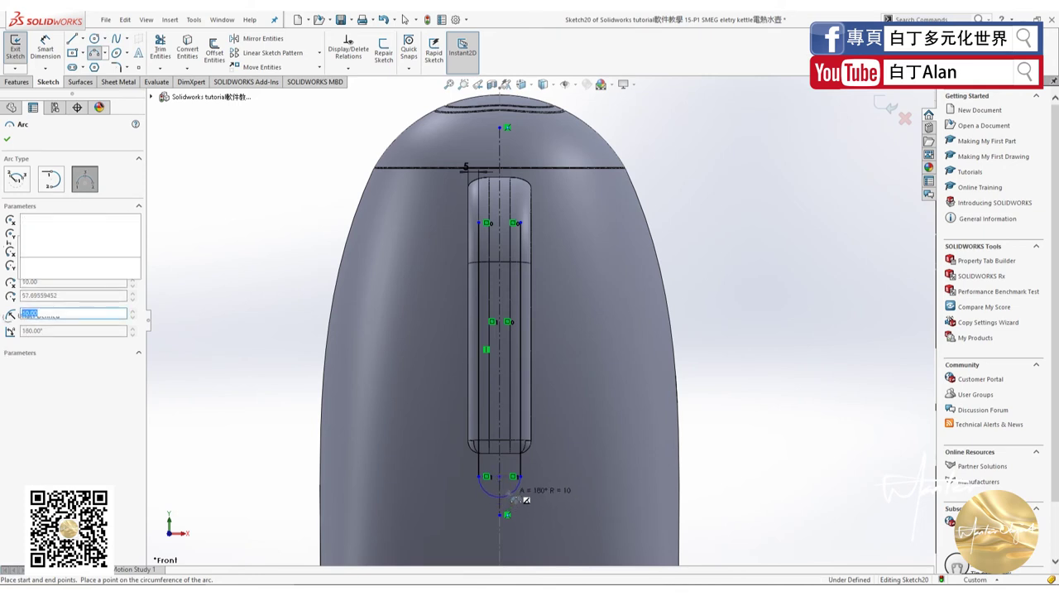
key(Escape)
scroll(531, 494, down, 5)
scroll(527, 480, down, 2)
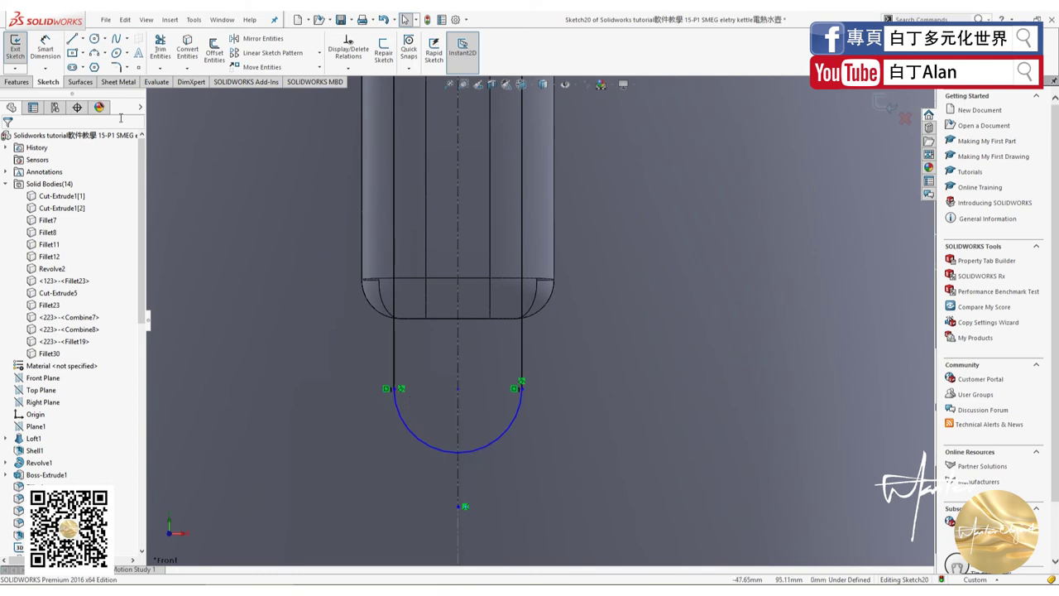
Give the arc a 10 mm radius and drag it up to shorten the slot.
click(43, 48)
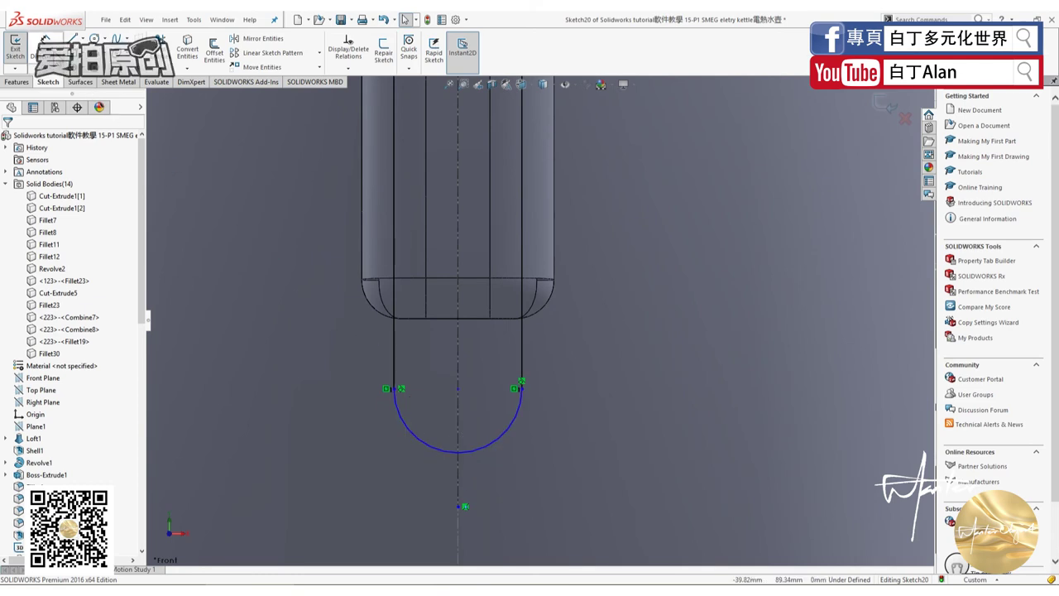
click(421, 441)
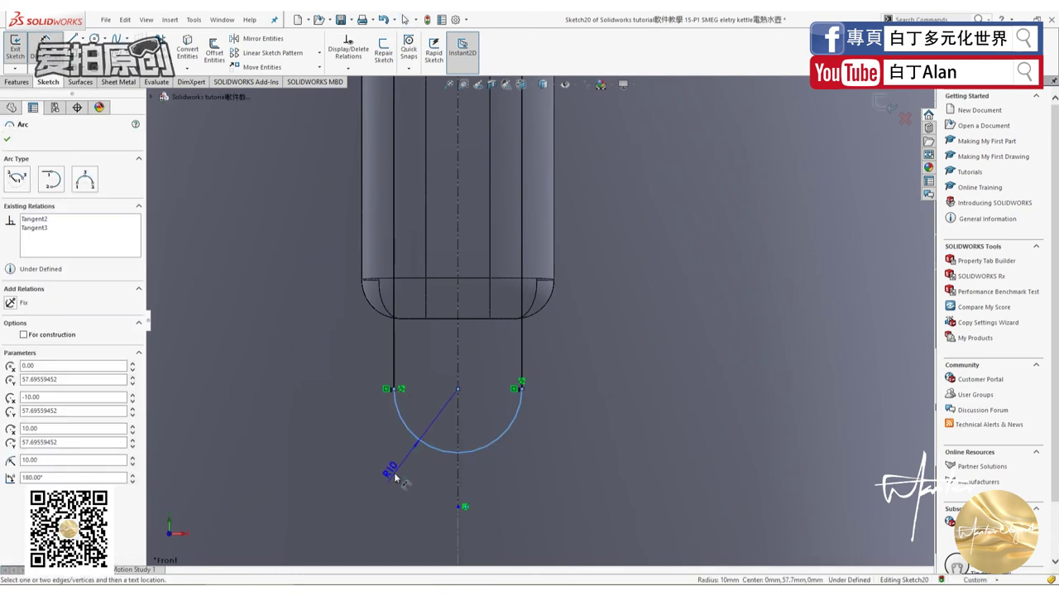
click(395, 477)
click(856, 286)
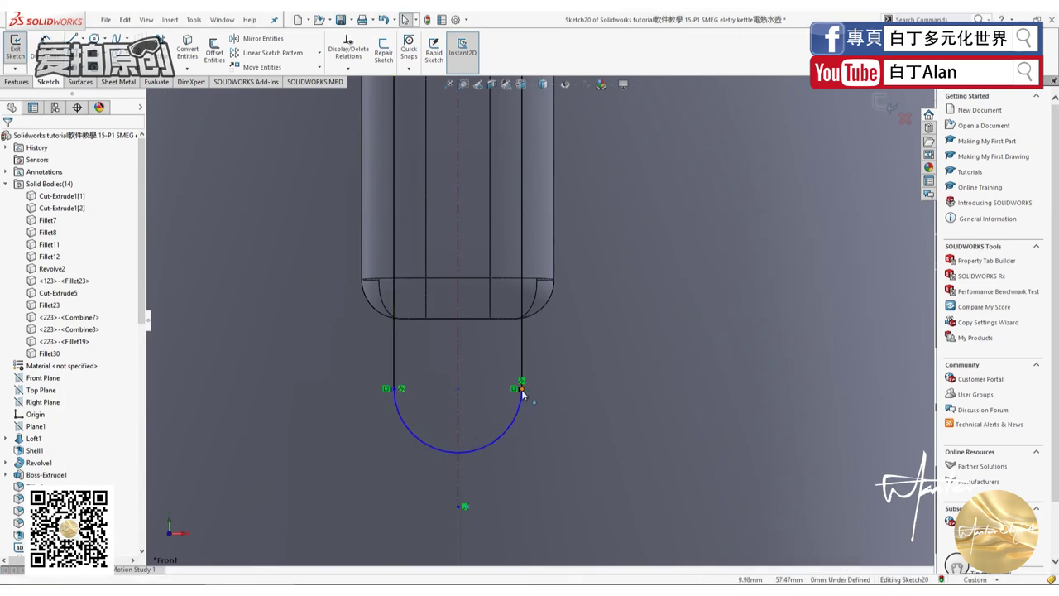
drag(521, 387, 529, 334)
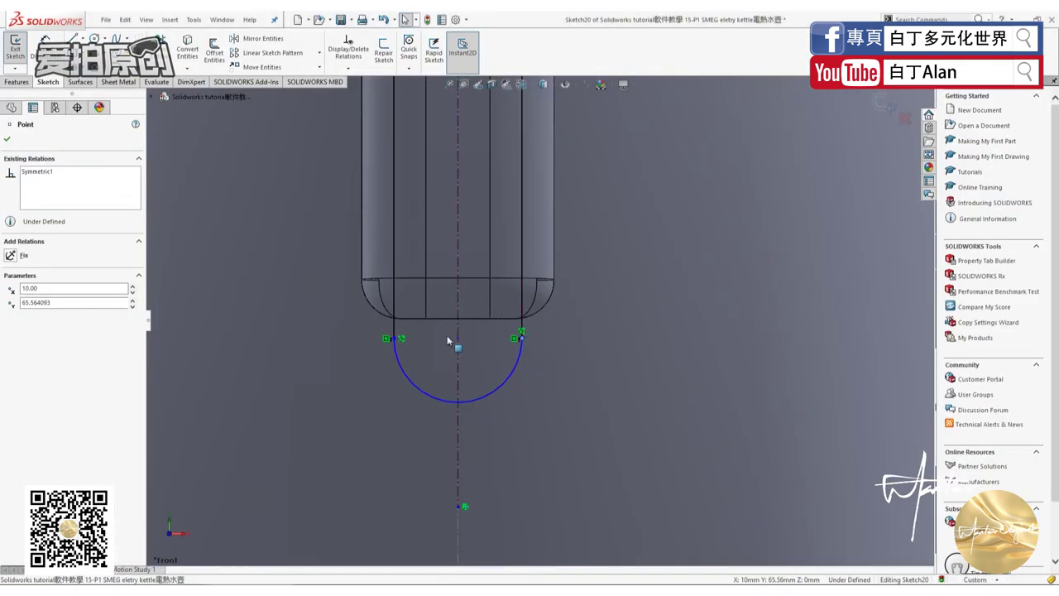
Drag the slot's arc up toward the grip strip's lower edge.
click(43, 48)
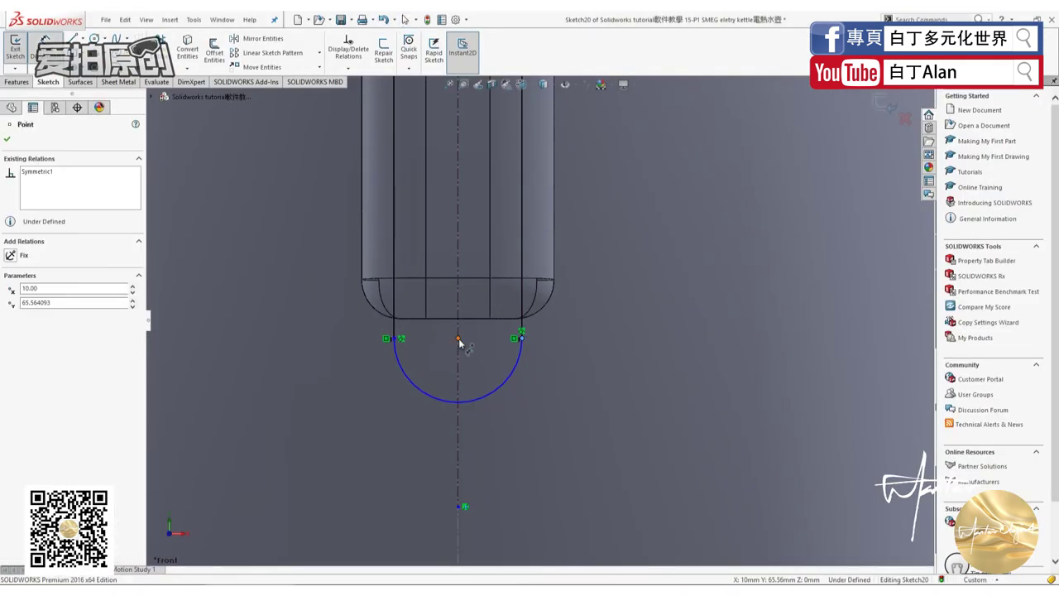
key(Escape)
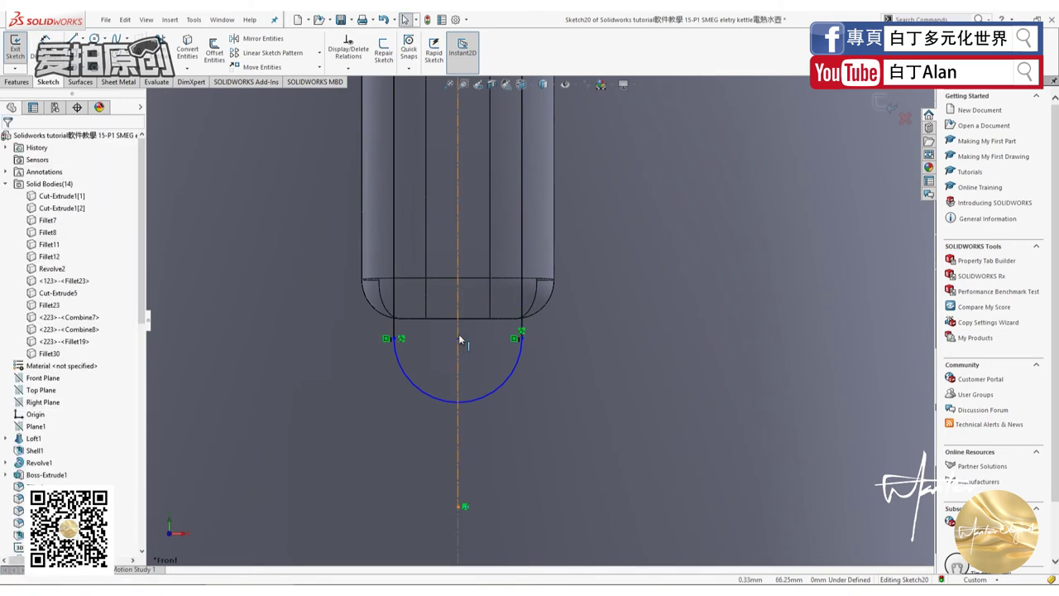
drag(459, 340, 464, 311)
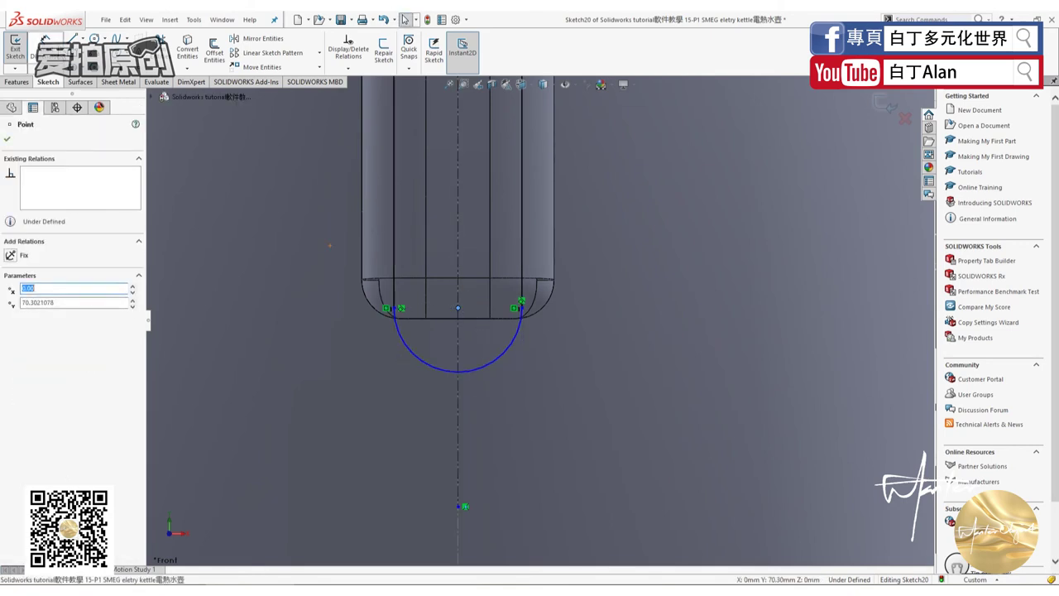
click(466, 317)
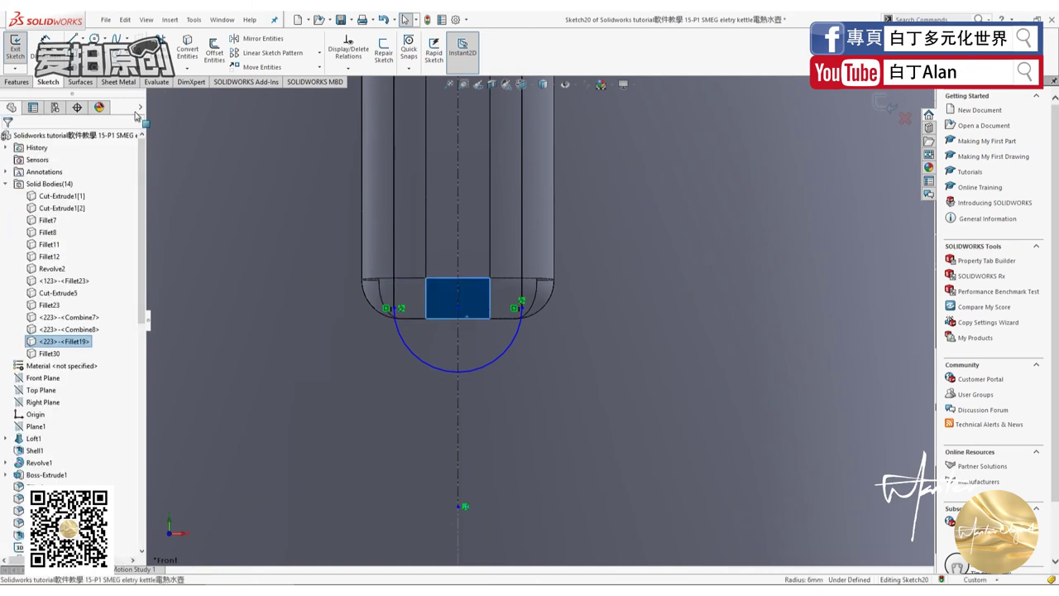
key(Escape)
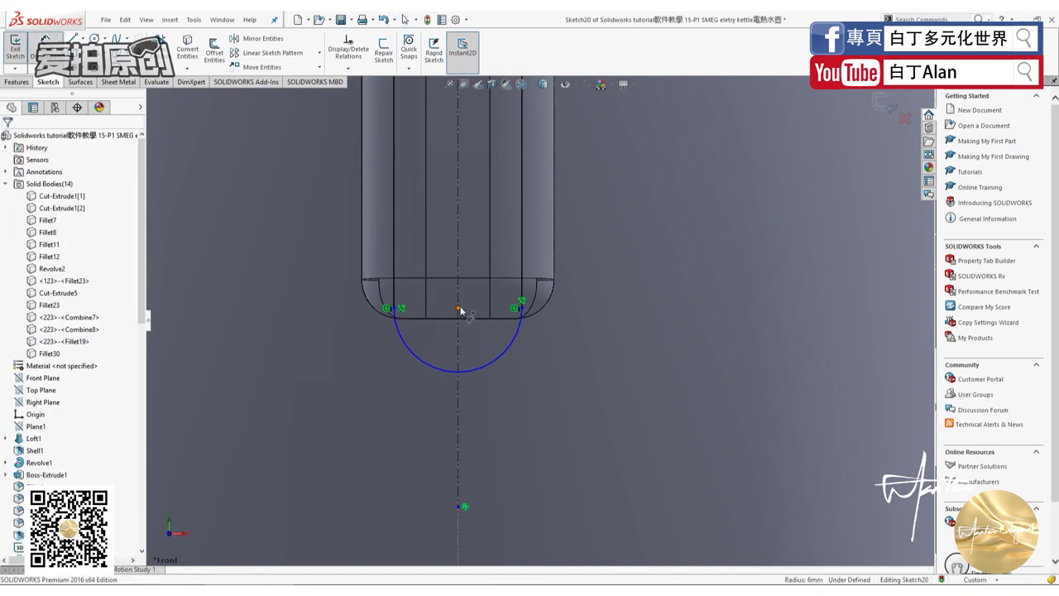
click(460, 310)
Dimension the arc centre 5 mm from the strip's lower edge, then orbit to a 3D view.
scroll(472, 313, up, 2)
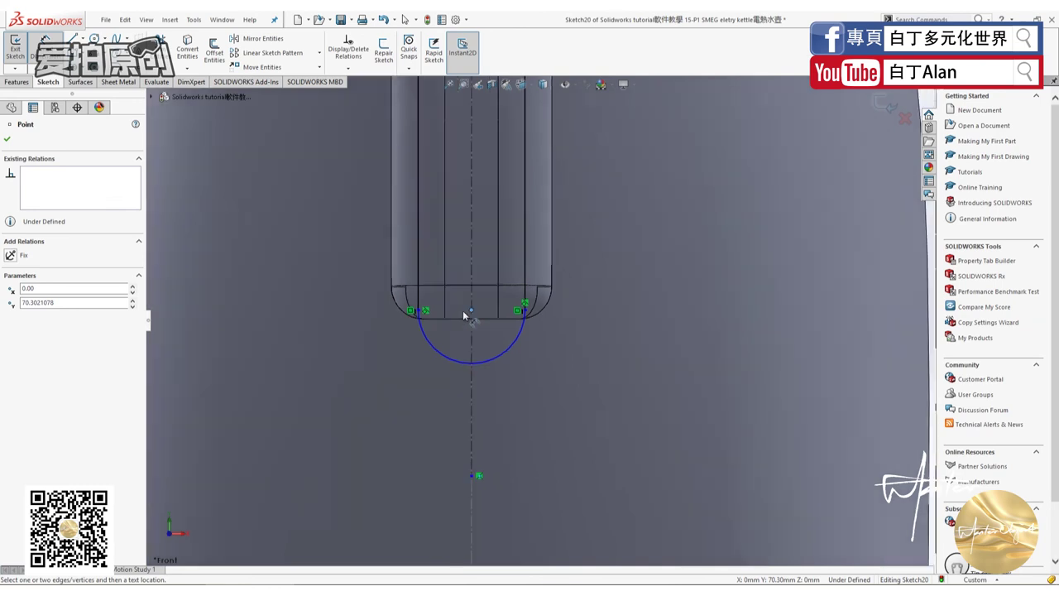
scroll(489, 306, up, 1)
click(501, 298)
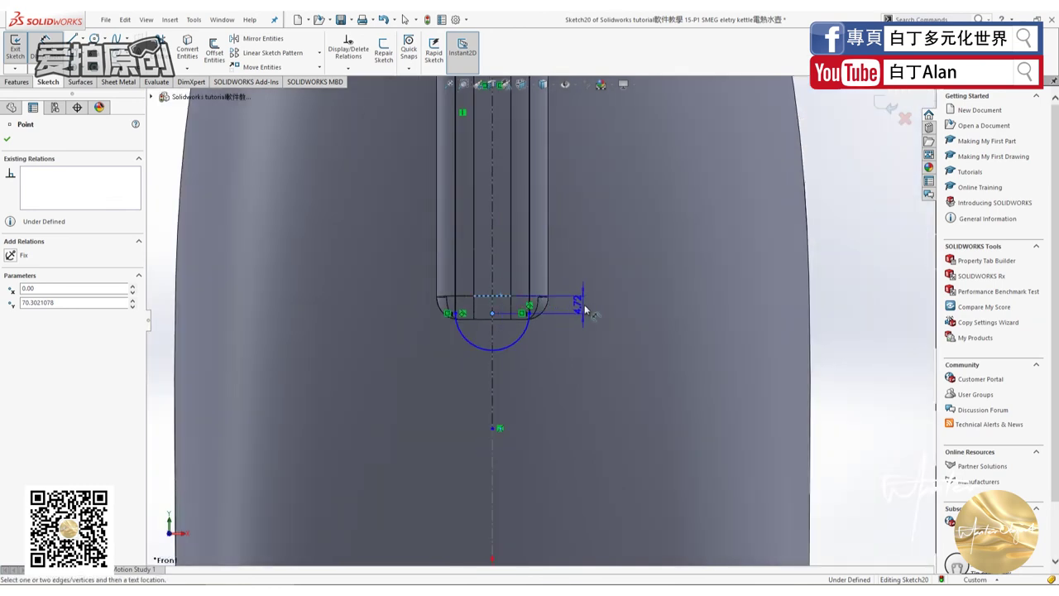
click(579, 304)
text(5)
key(Return)
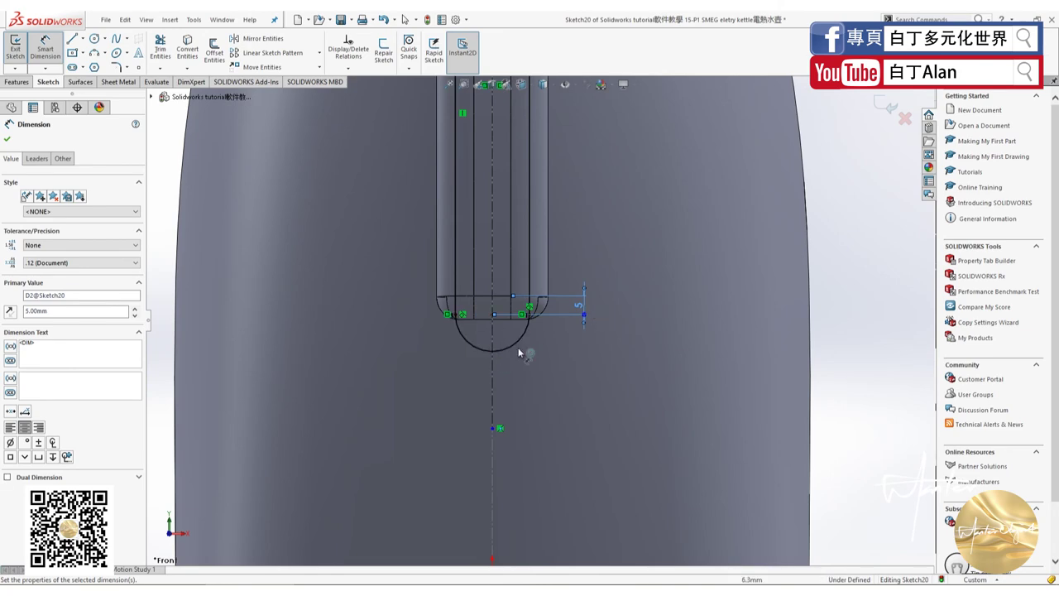
scroll(522, 348, up, 2)
scroll(522, 348, up, 1)
mouse_move(556, 209)
middle_down()
mouse_move(529, 248)
mouse_move(580, 157)
mouse_move(550, 258)
middle_up()
scroll(529, 248, down, 3)
scroll(580, 156, up, 3)
scroll(550, 259, down, 1)
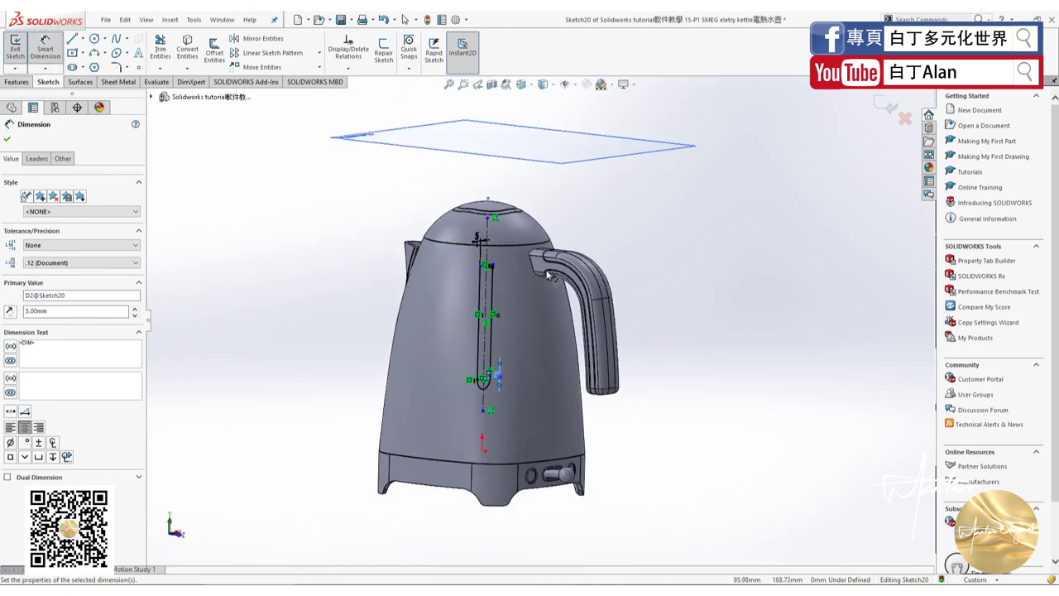
scroll(553, 277, down, 1)
scroll(553, 281, down, 1)
Offset the handle's junction edges into Sketch20 as arcs crossing the slot's top.
click(222, 51)
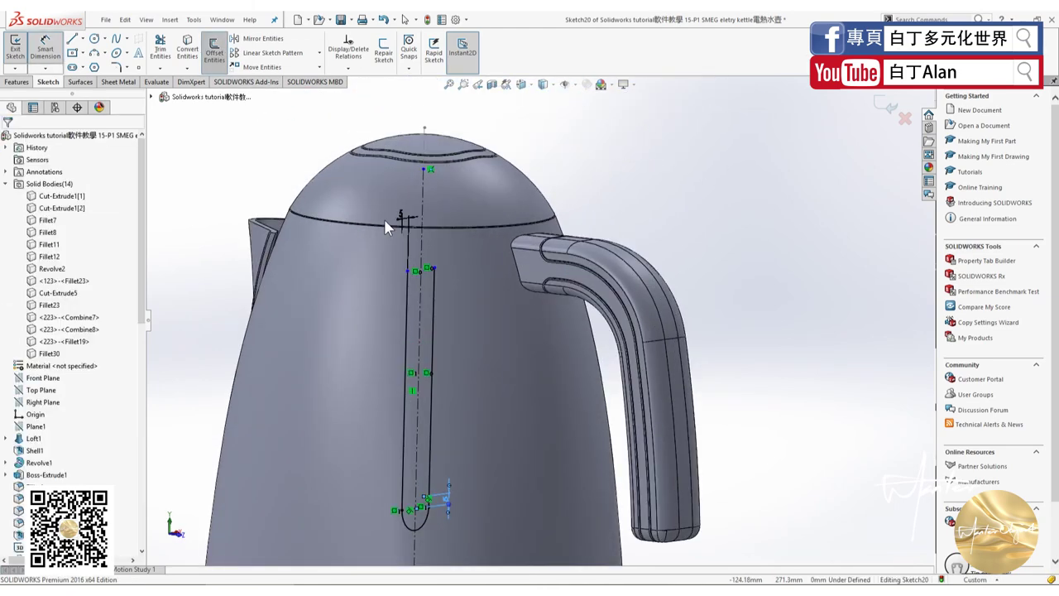
click(384, 218)
middle_drag(473, 280, 525, 289)
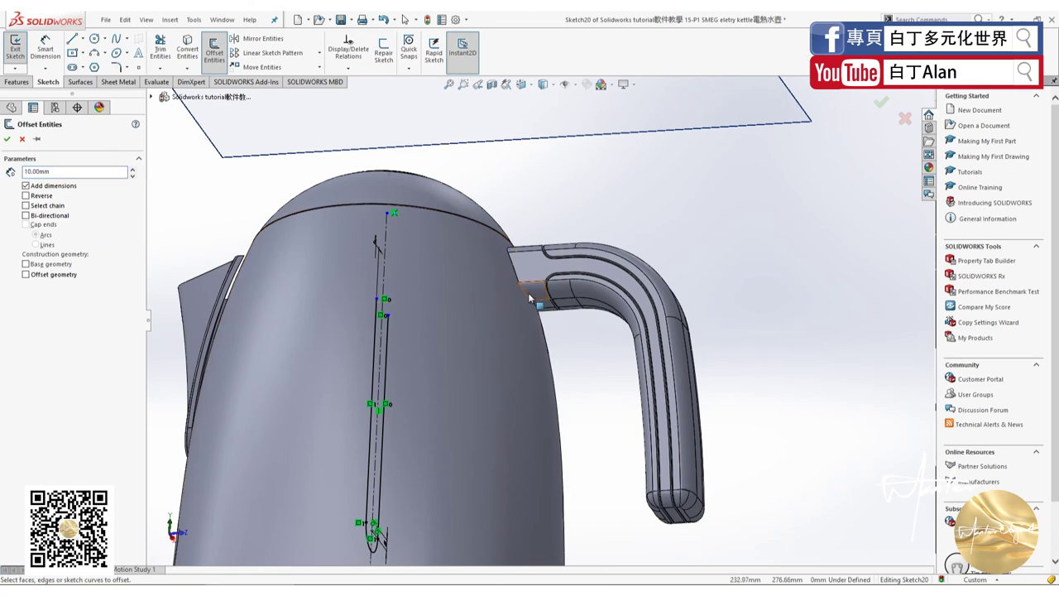
click(529, 299)
scroll(529, 301, down, 1)
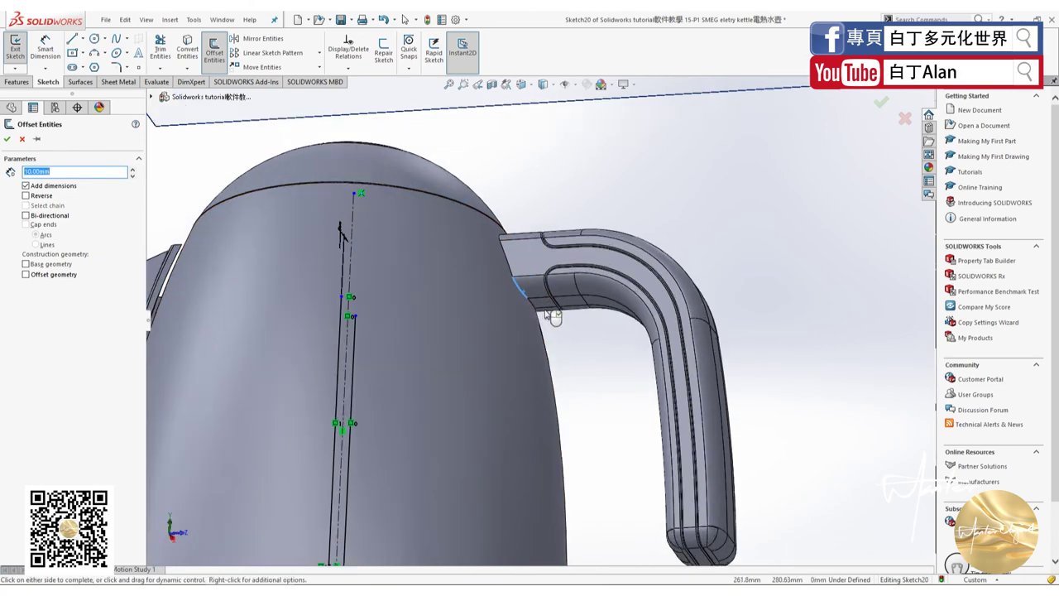
scroll(527, 305, down, 1)
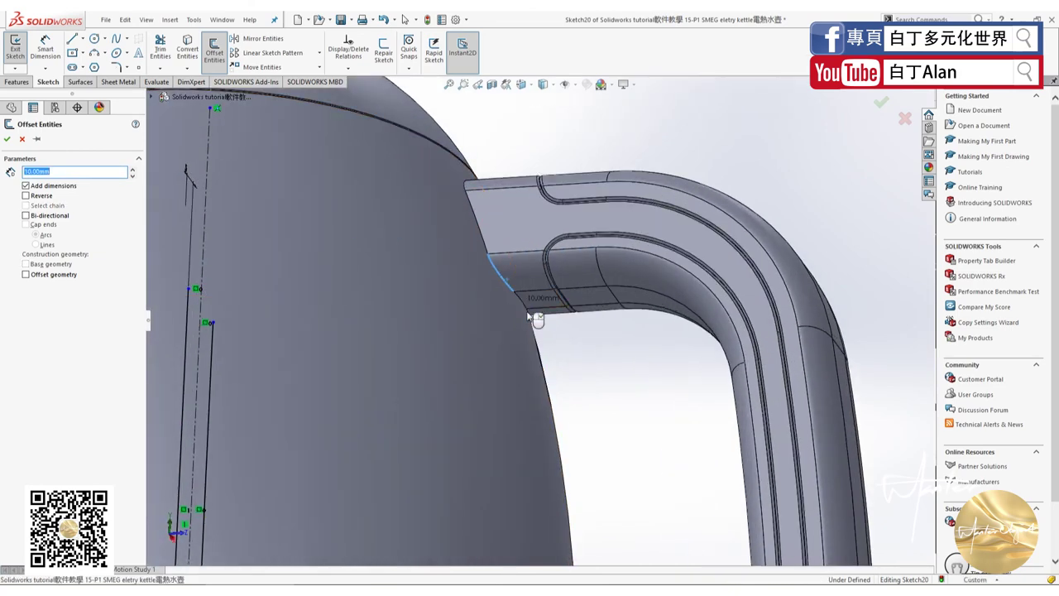
mouse_move(529, 308)
middle_down()
mouse_move(504, 306)
mouse_move(616, 340)
middle_up()
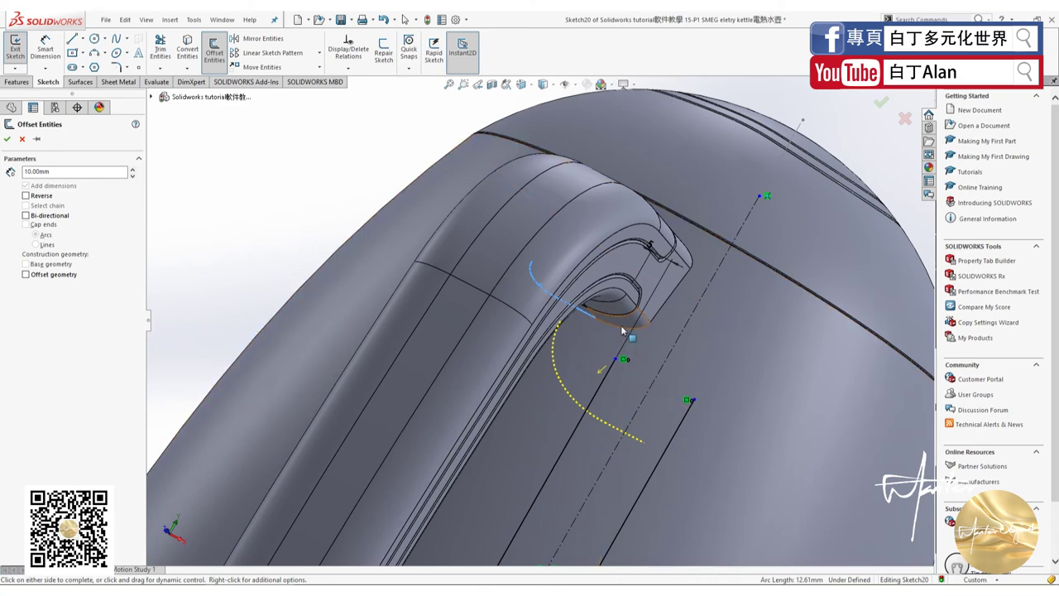
scroll(619, 329, down, 2)
click(633, 319)
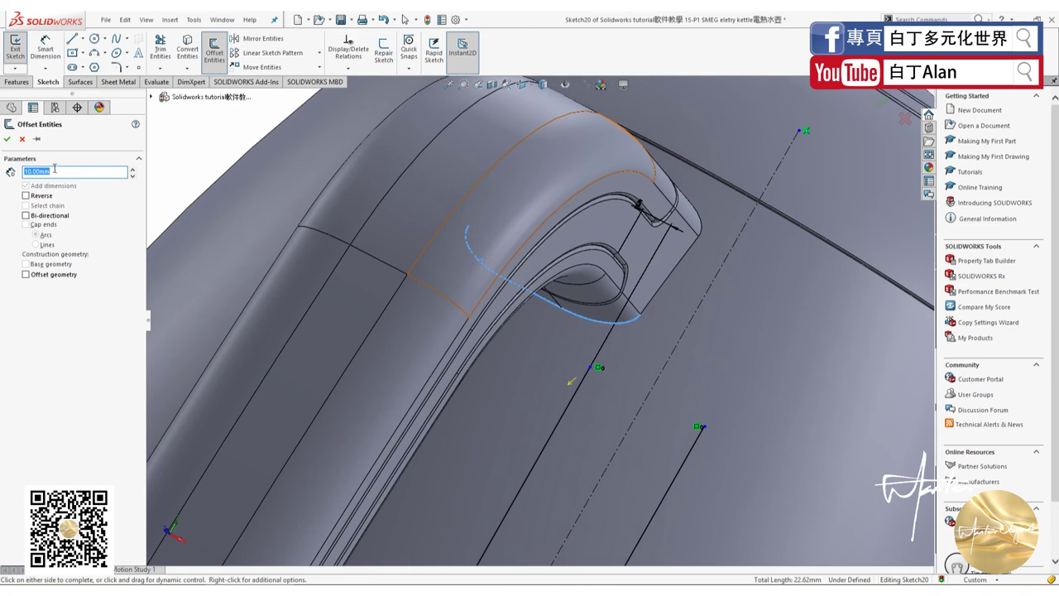
text(0)
key(Return)
key(Return)
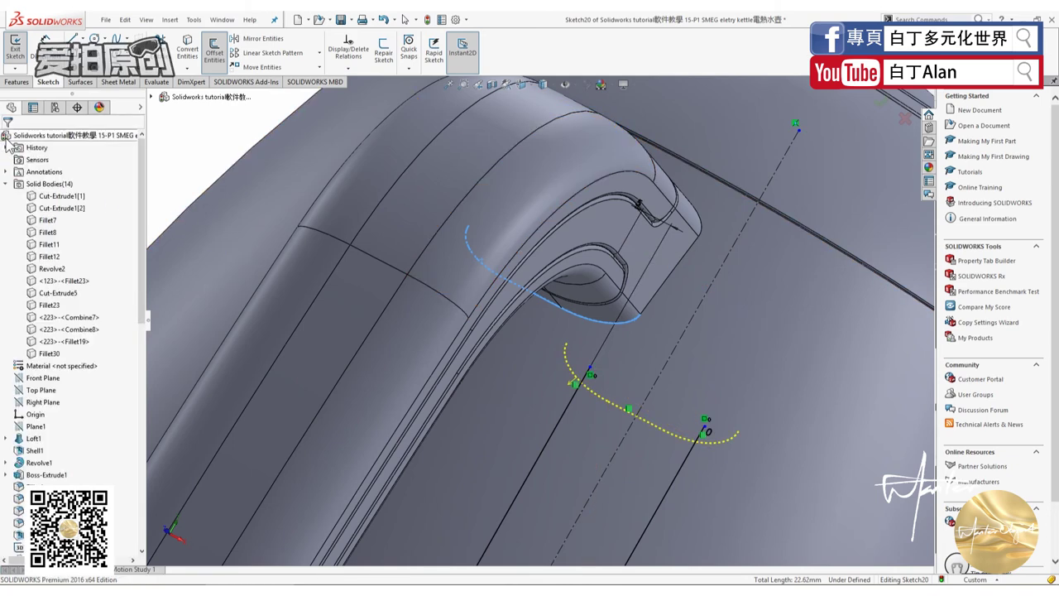
key(ctrl+1)
Trim the offset arc's left and right overhangs beyond the slot's side lines.
scroll(549, 262, down, 3)
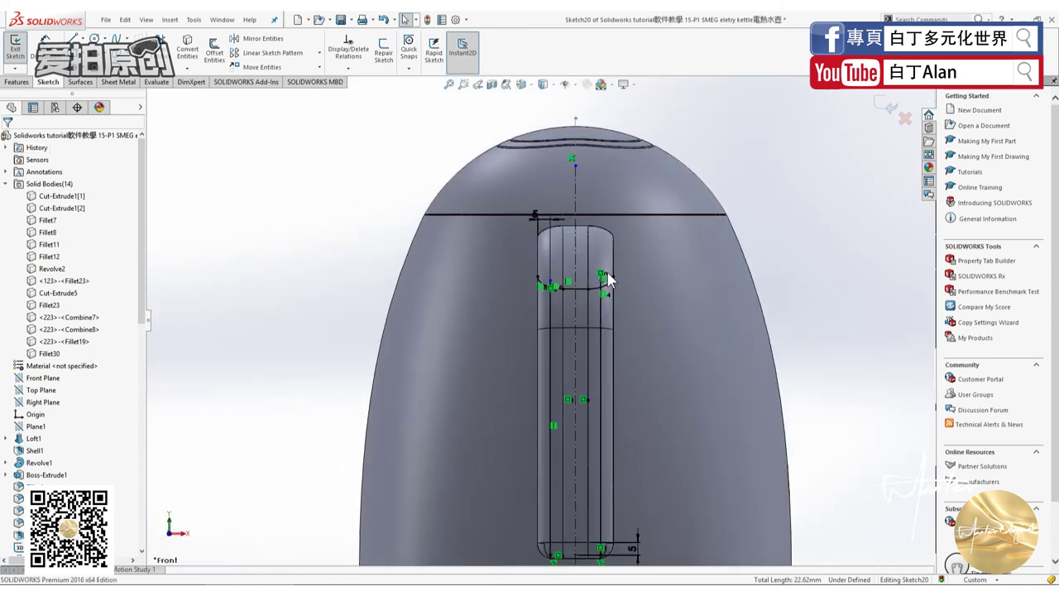
scroll(612, 315, down, 3)
scroll(548, 302, down, 2)
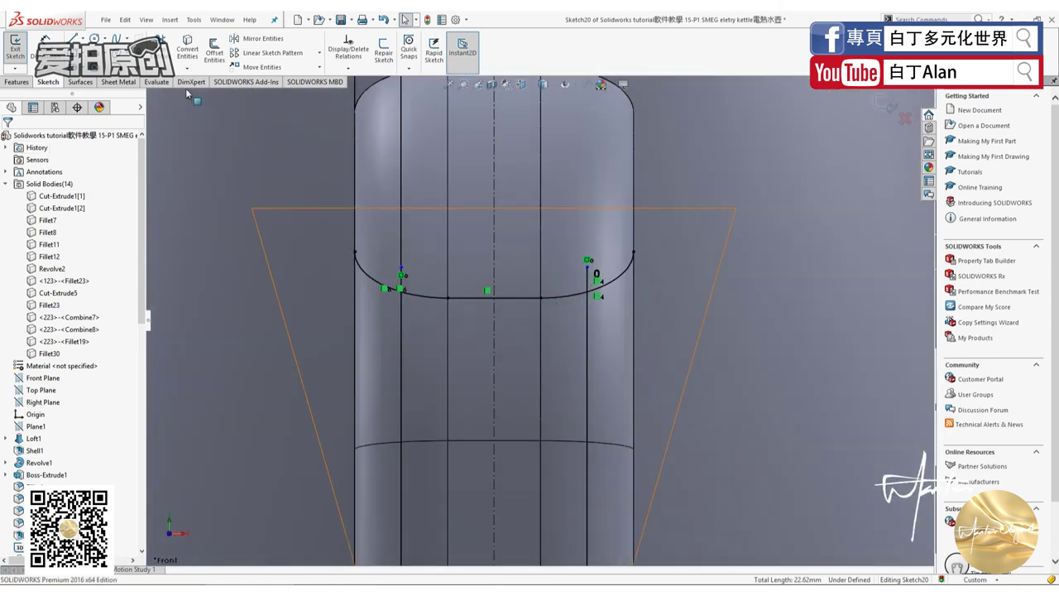
click(162, 46)
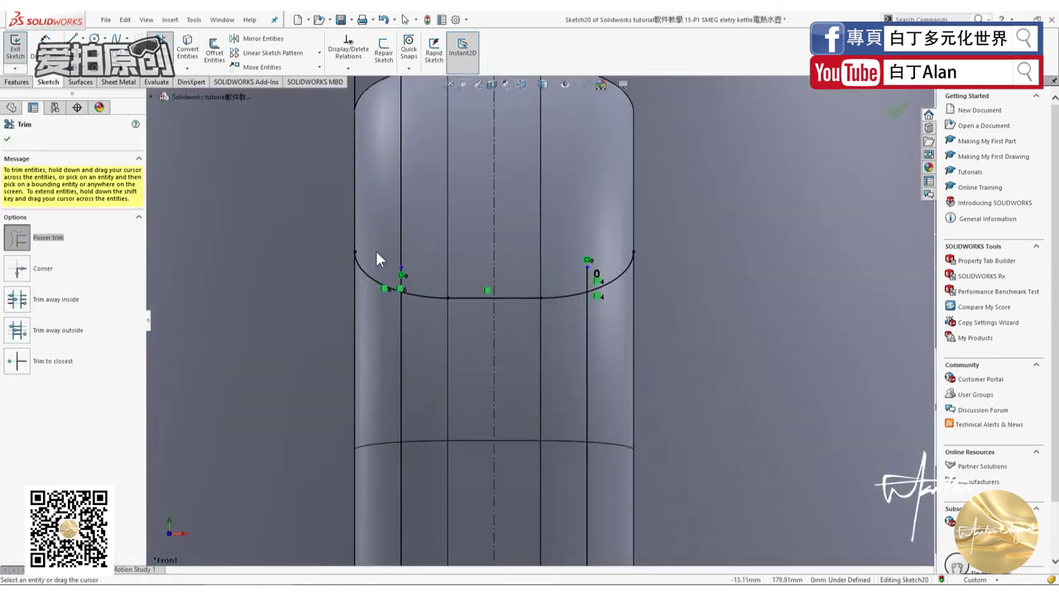
drag(366, 297, 395, 279)
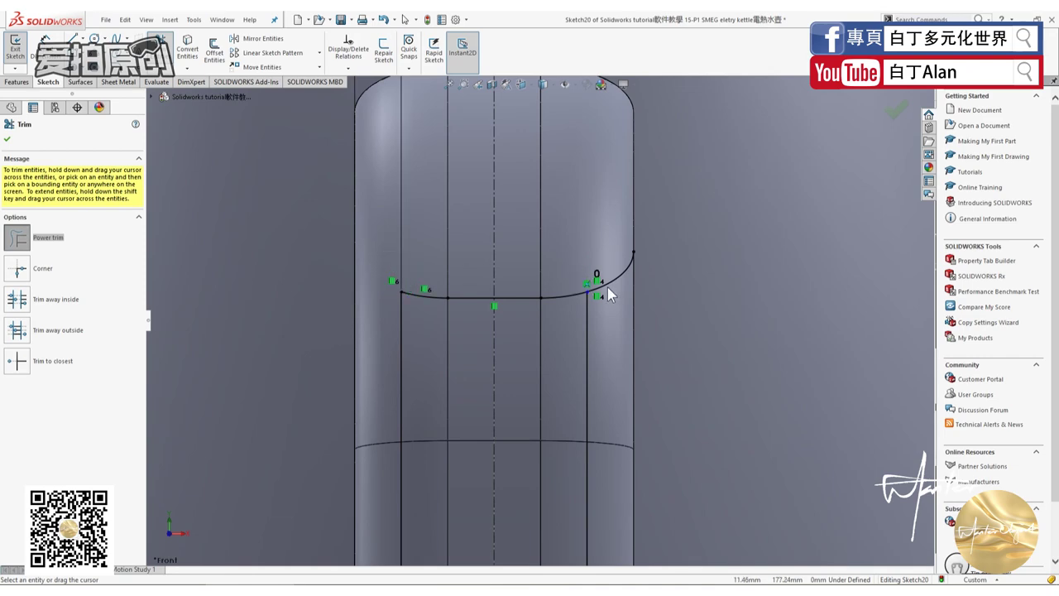
drag(607, 287, 592, 273)
key(Escape)
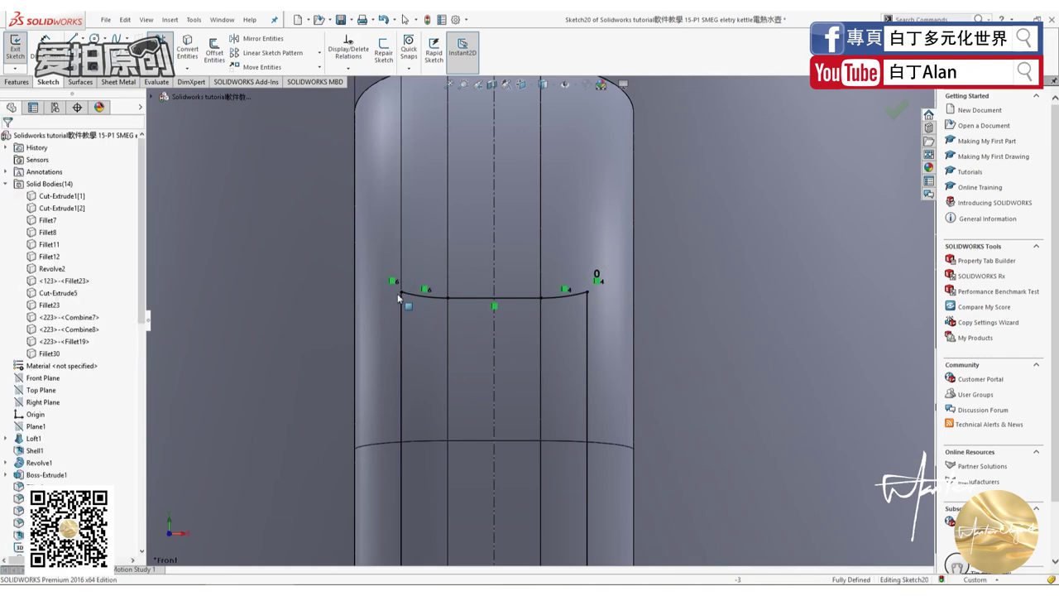
key(ctrl+7)
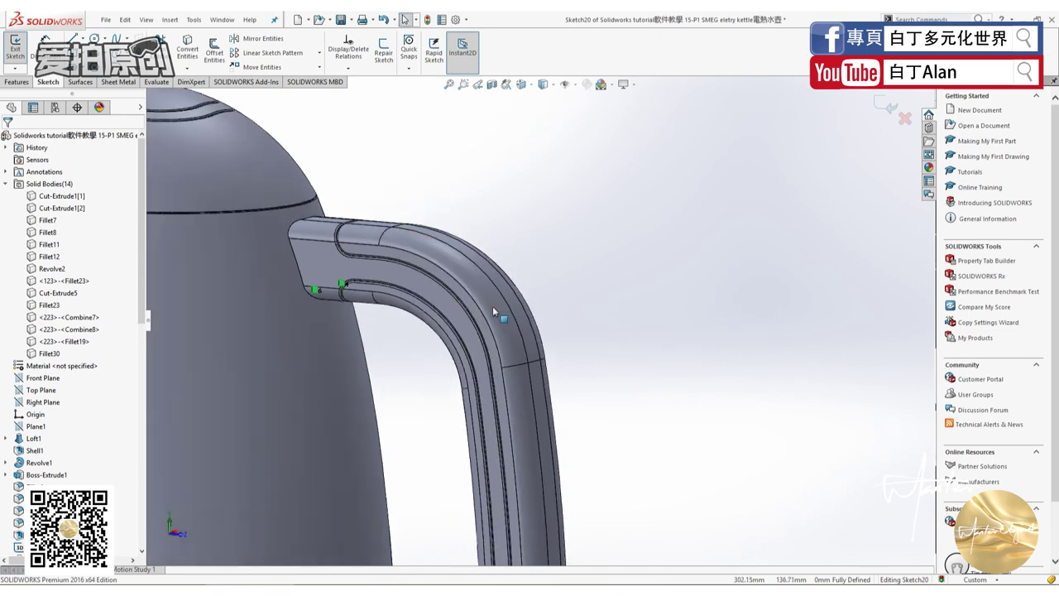
Exit the Sketch20 slot sketch.
click(18, 82)
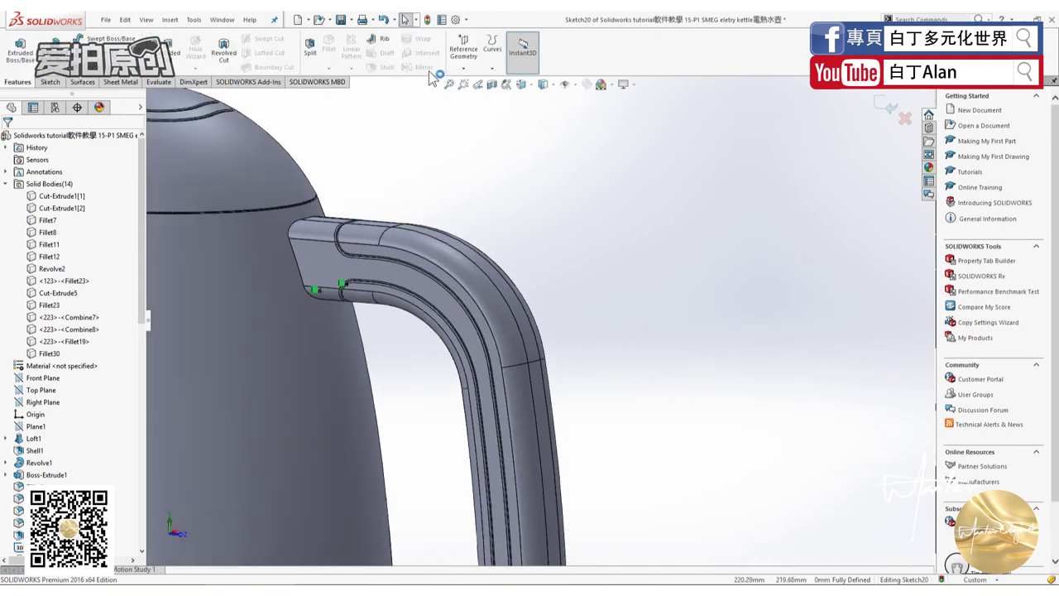
click(463, 68)
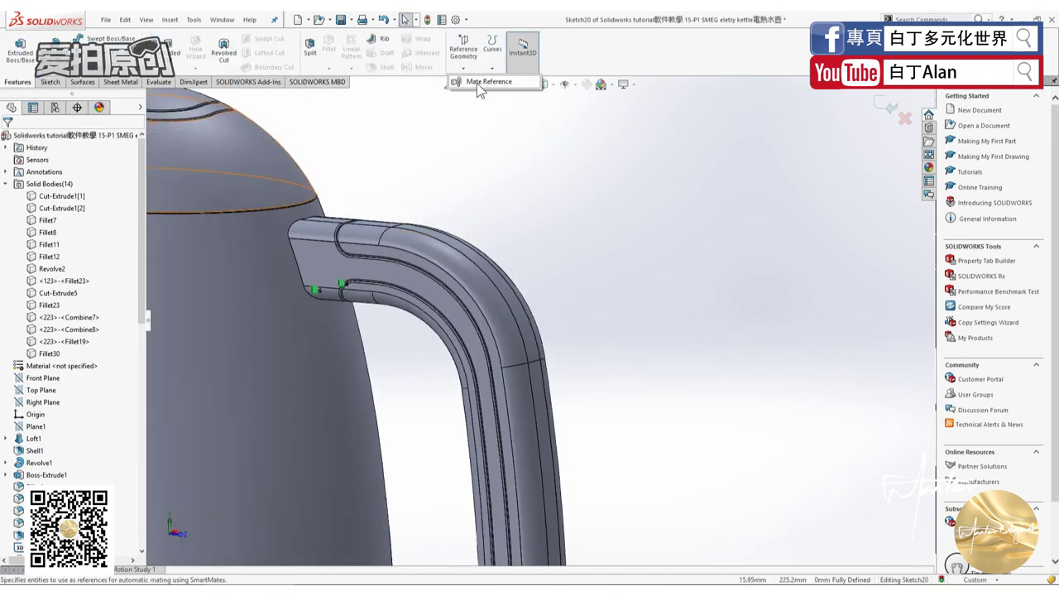
click(887, 115)
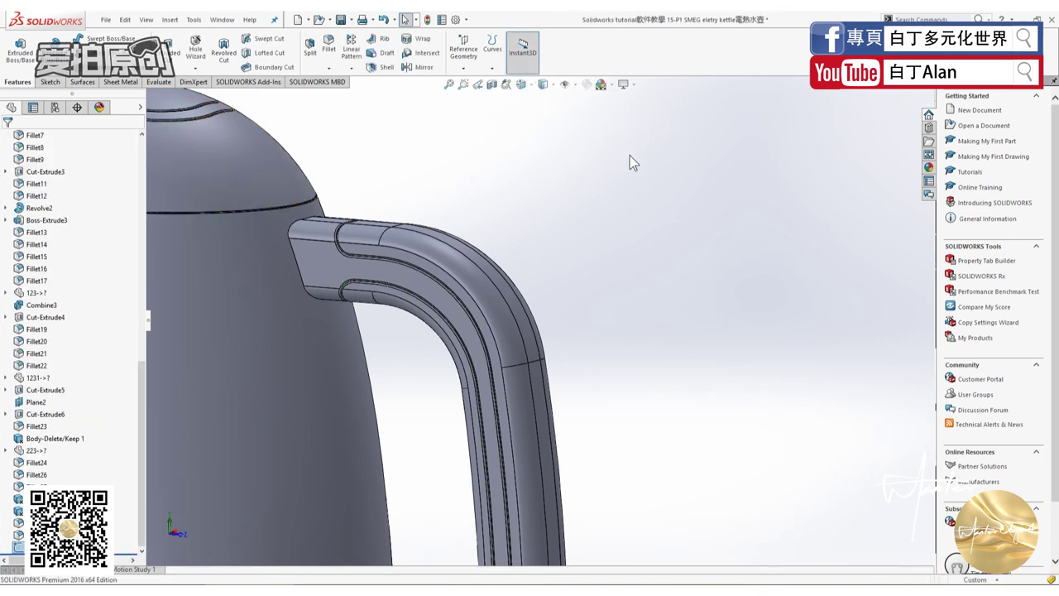
Project the slot sketch onto the kettle body face as a Projected Curve.
click(493, 68)
click(508, 100)
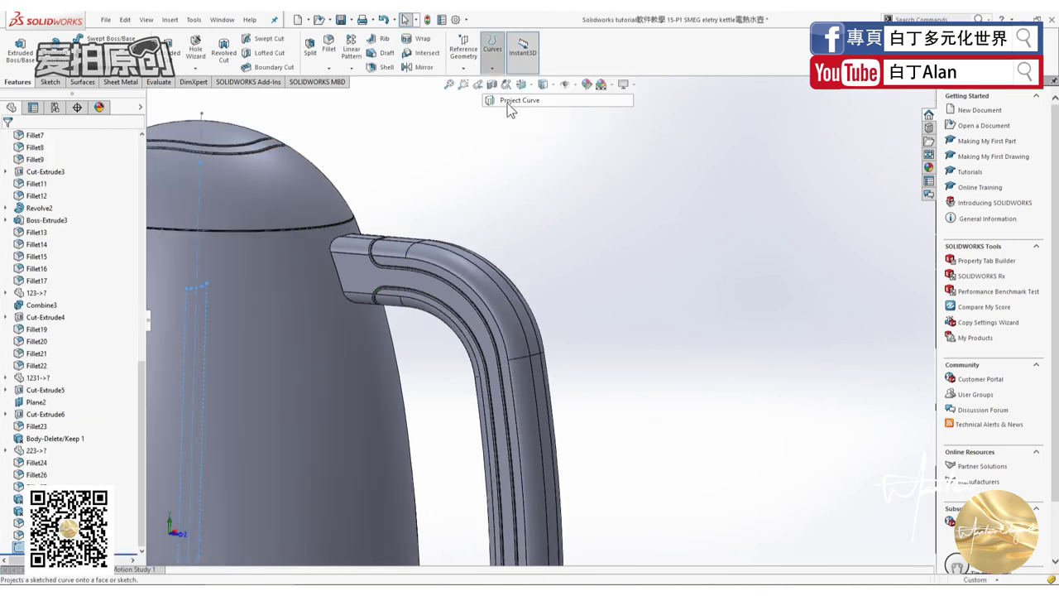
click(394, 405)
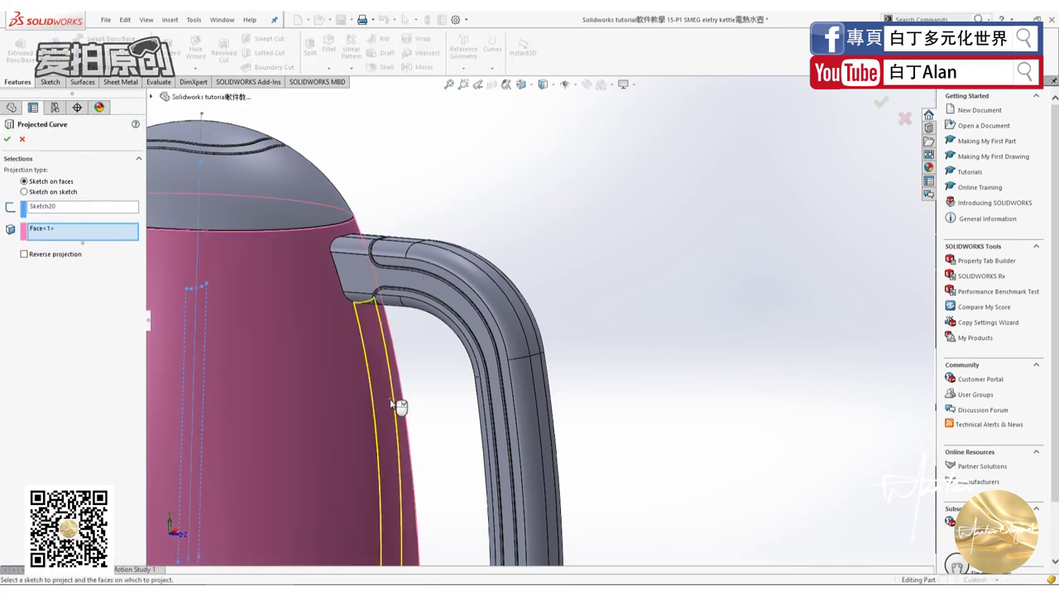
scroll(430, 409, up, 5)
scroll(469, 411, down, 3)
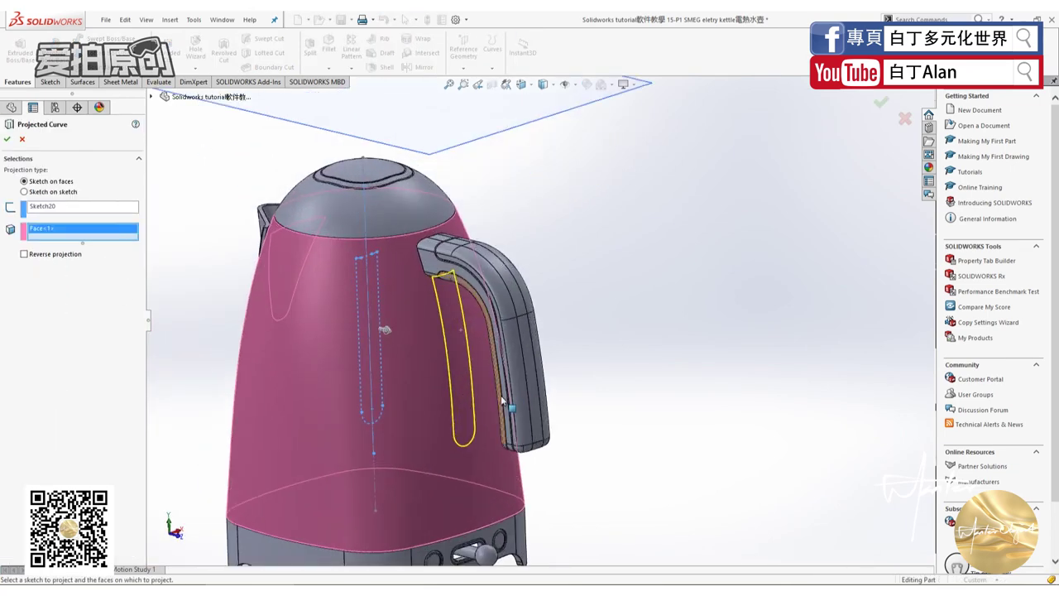
click(11, 138)
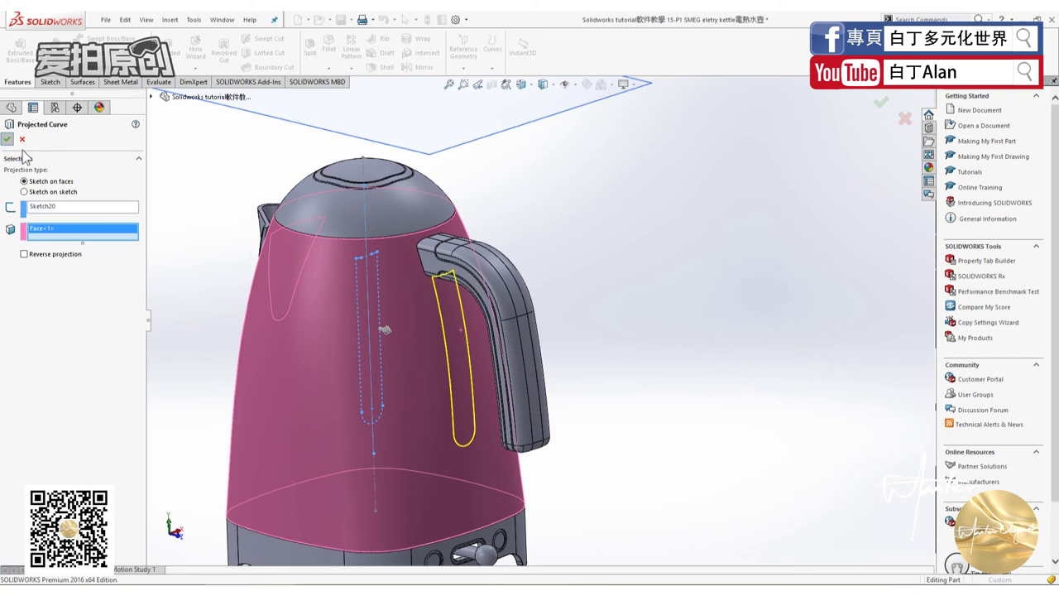
Create a 3D sketch converting the projected slot curve into sketch entities.
click(48, 82)
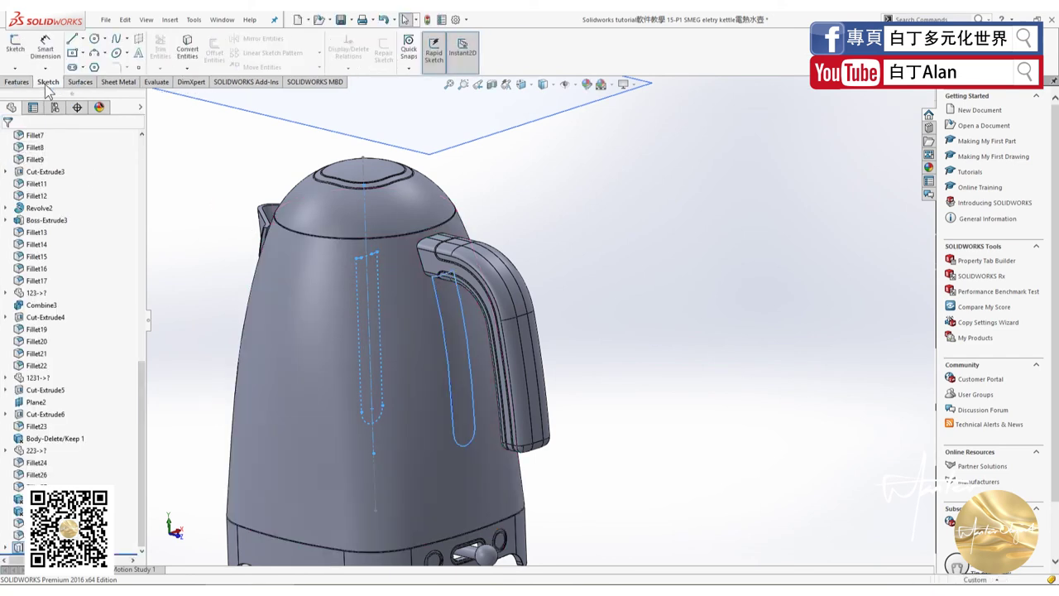
click(15, 68)
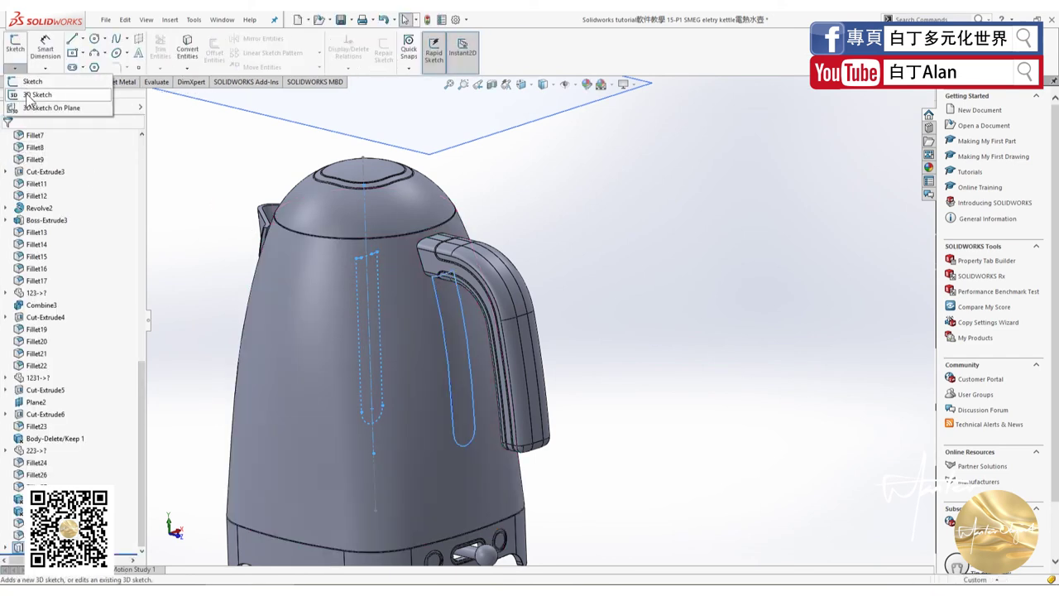
click(27, 96)
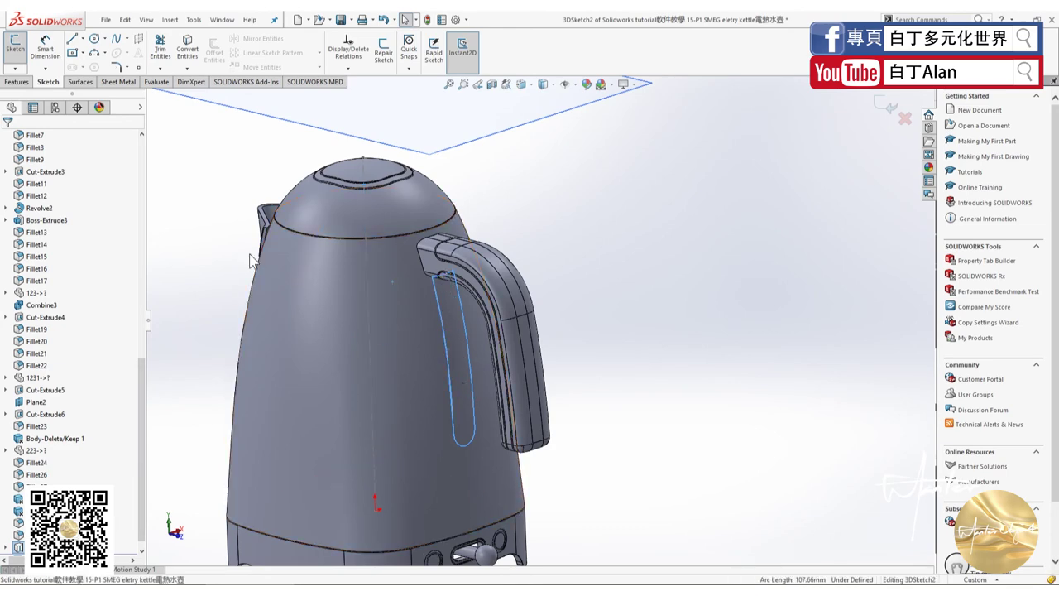
scroll(158, 372, down, 3)
scroll(132, 446, up, 5)
scroll(454, 310, up, 4)
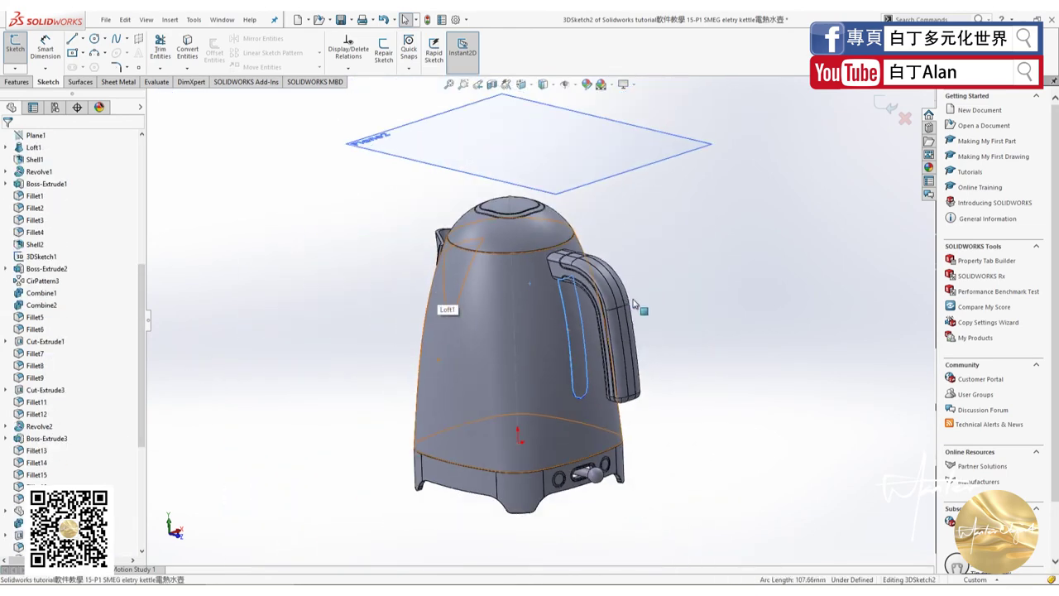
scroll(455, 310, down, 4)
click(190, 56)
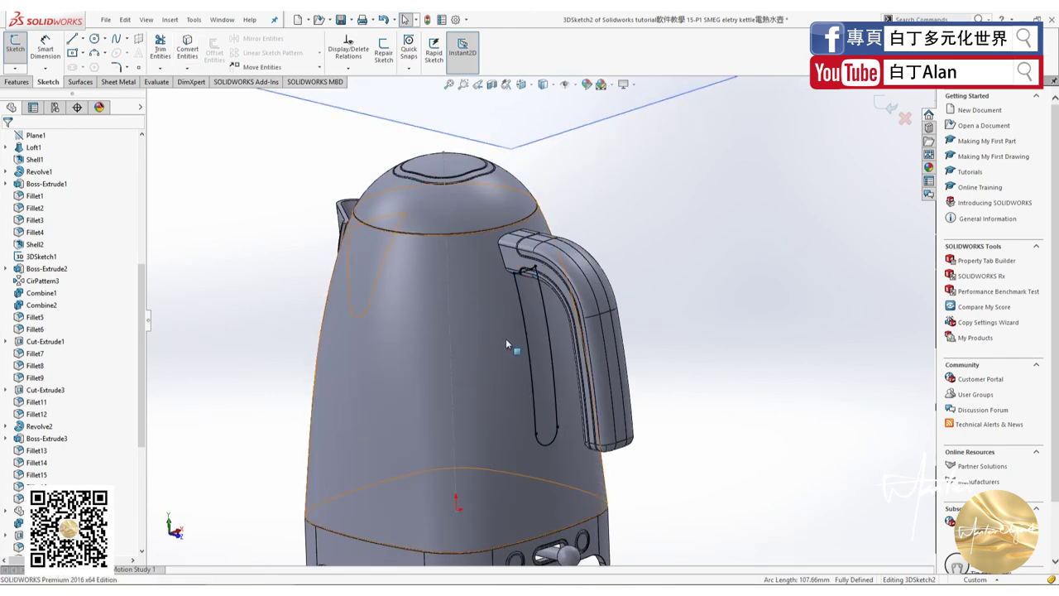
scroll(576, 447, down, 3)
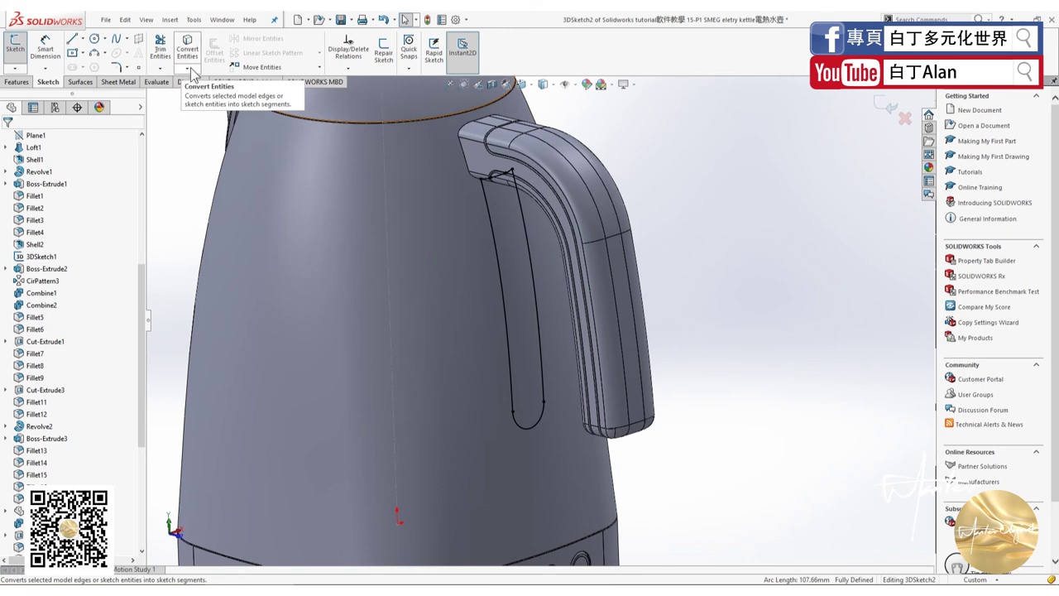
click(26, 80)
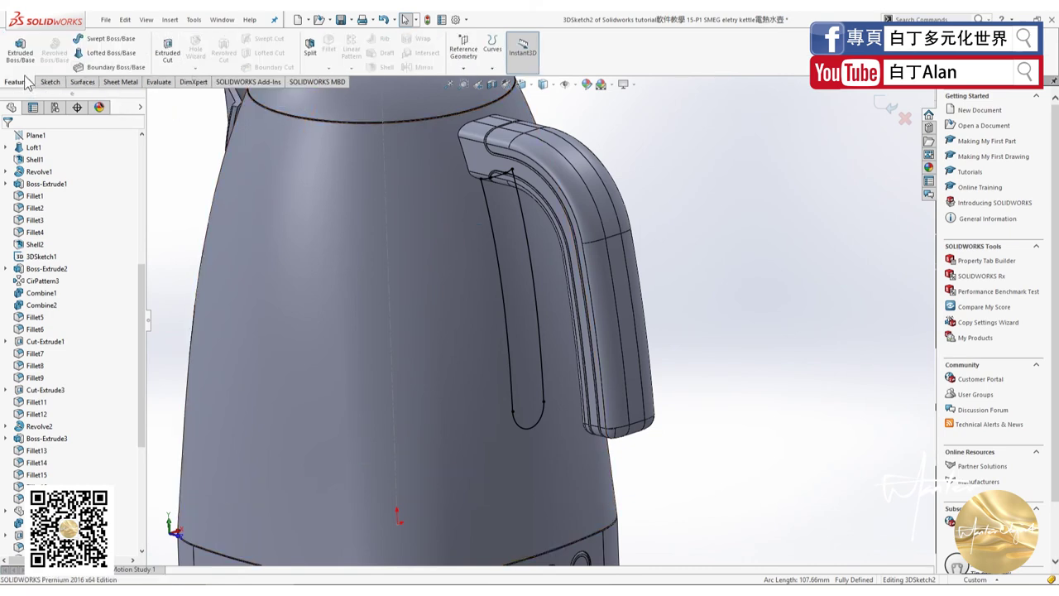
Pick the inner handle contour and a handle face as extrude direction, then clear it.
scroll(520, 240, up, 3)
scroll(527, 239, down, 5)
scroll(528, 239, up, 3)
click(513, 250)
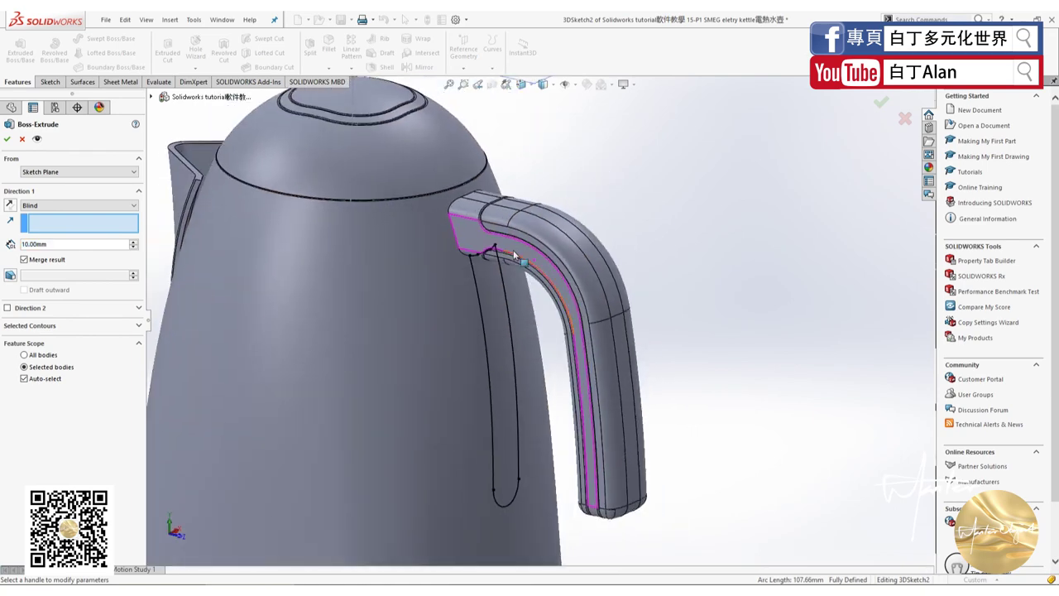
scroll(503, 240, down, 5)
scroll(506, 238, down, 2)
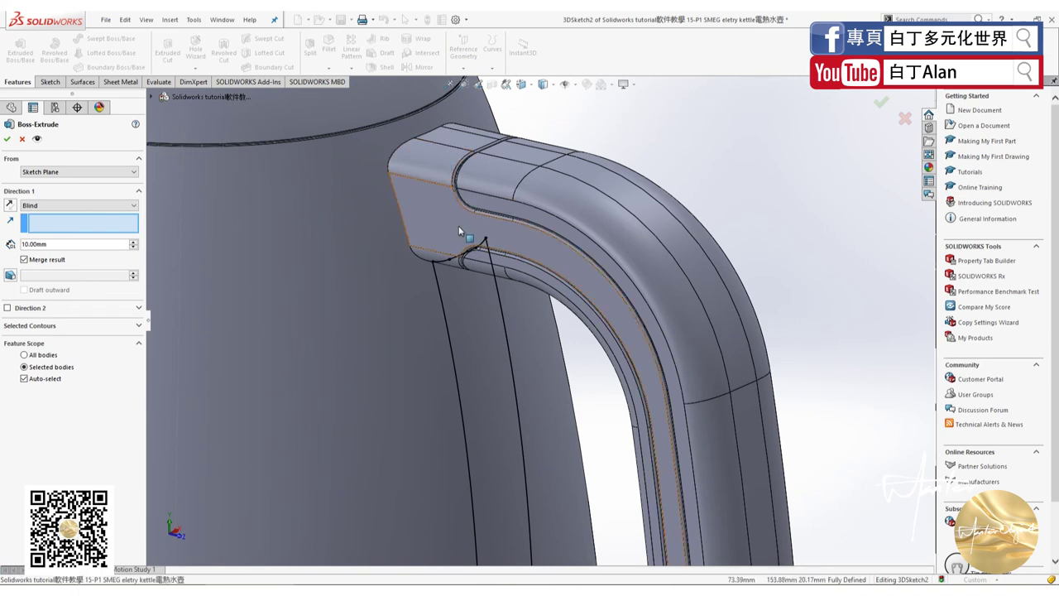
key(f)
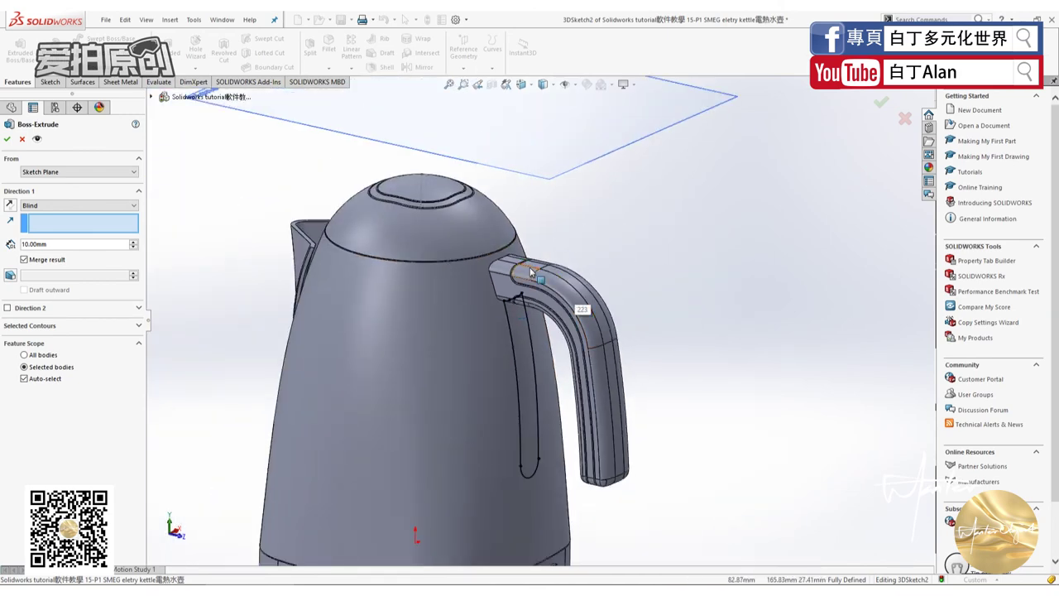
scroll(533, 272, down, 2)
scroll(536, 272, down, 2)
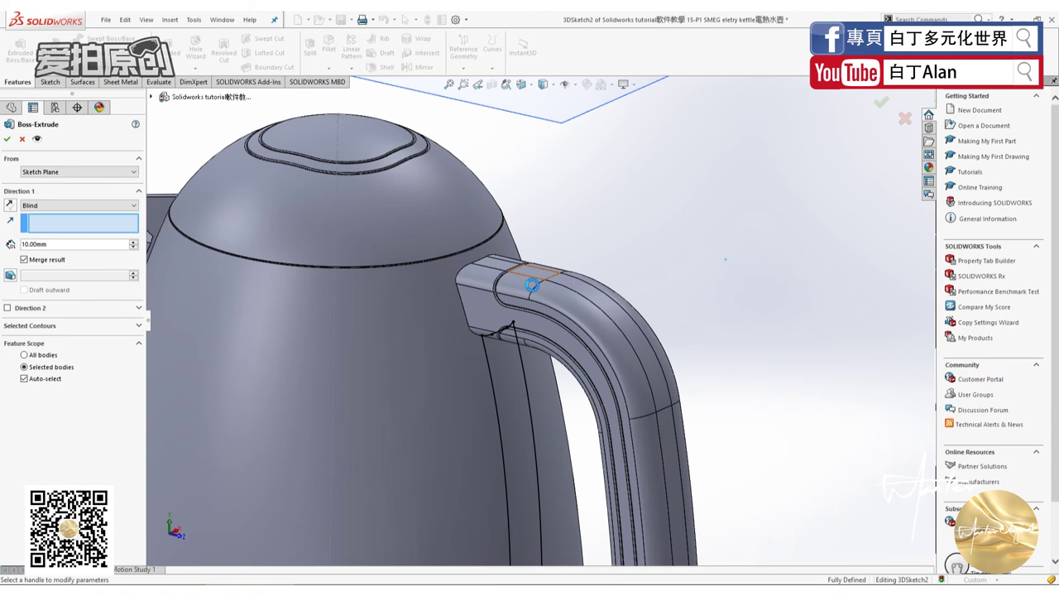
click(532, 284)
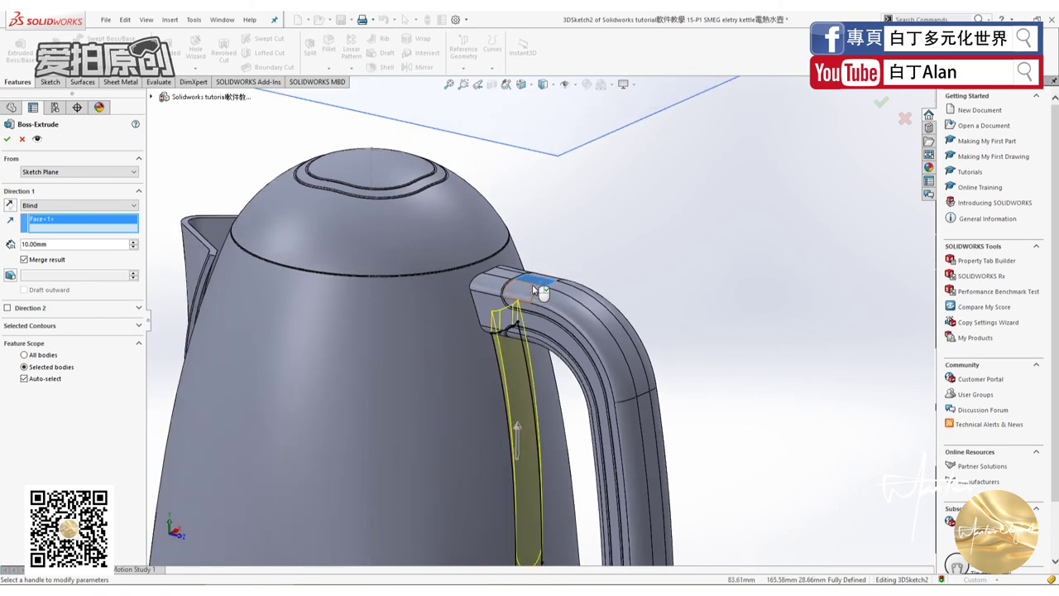
middle_drag(557, 341, 497, 315)
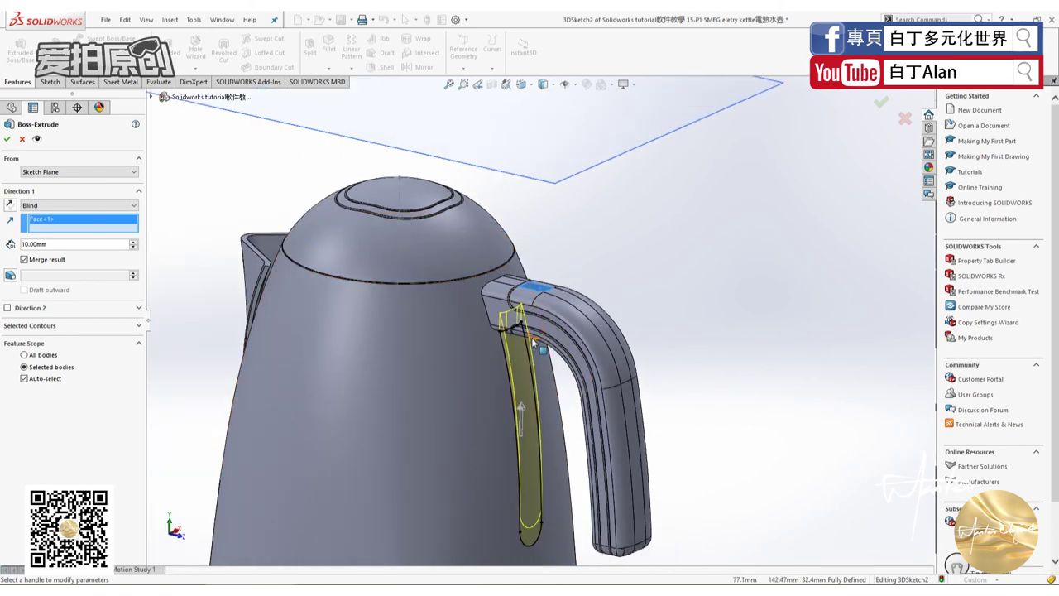
right_click(98, 225)
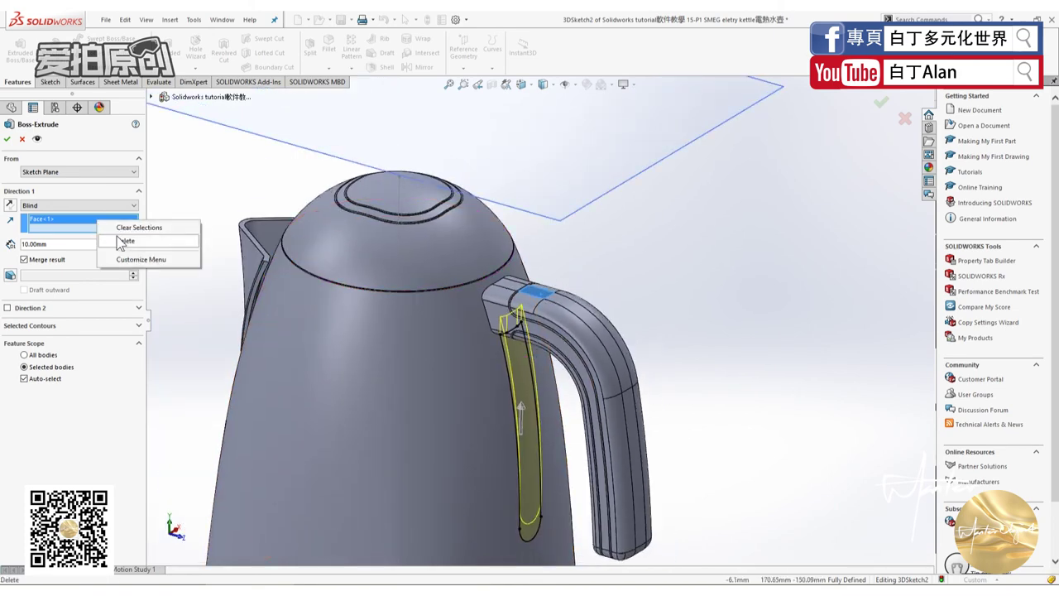
click(132, 239)
Use the handle's top face as direction, 12 mm deep, with Merge result off.
click(517, 289)
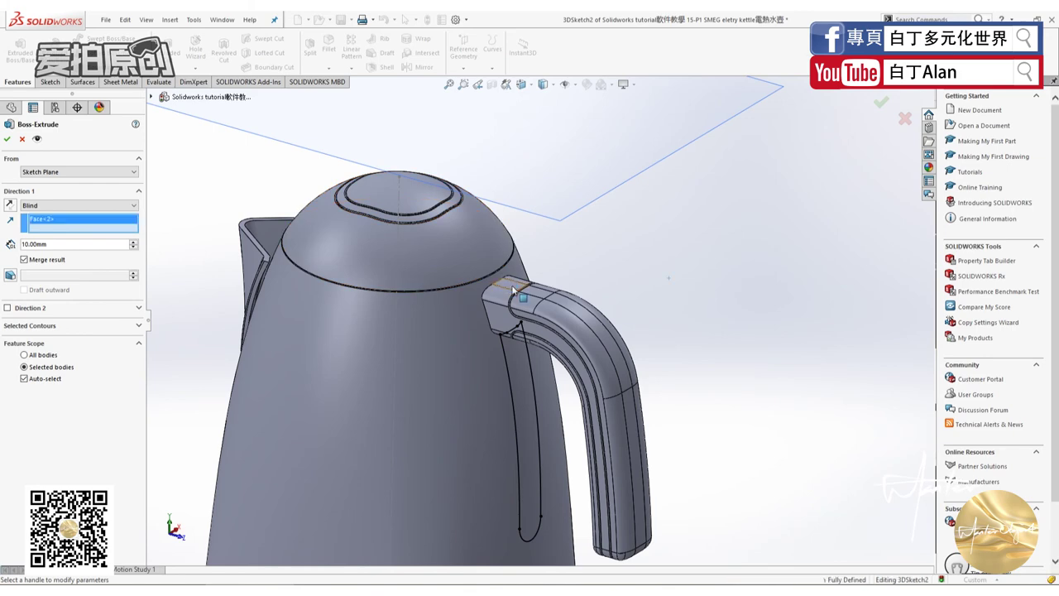
middle_drag(544, 419, 549, 403)
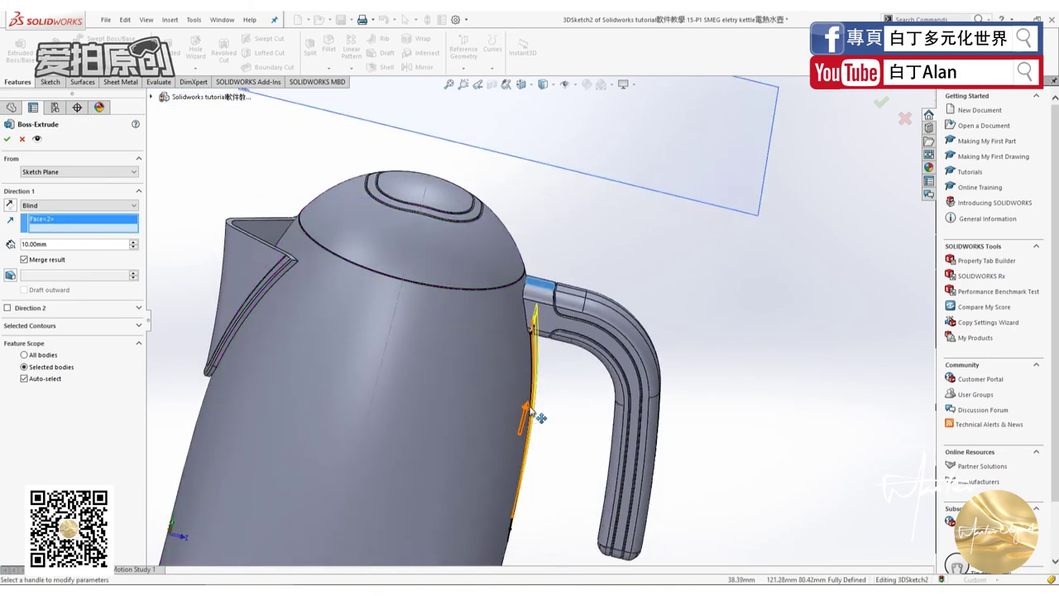
drag(537, 407, 513, 462)
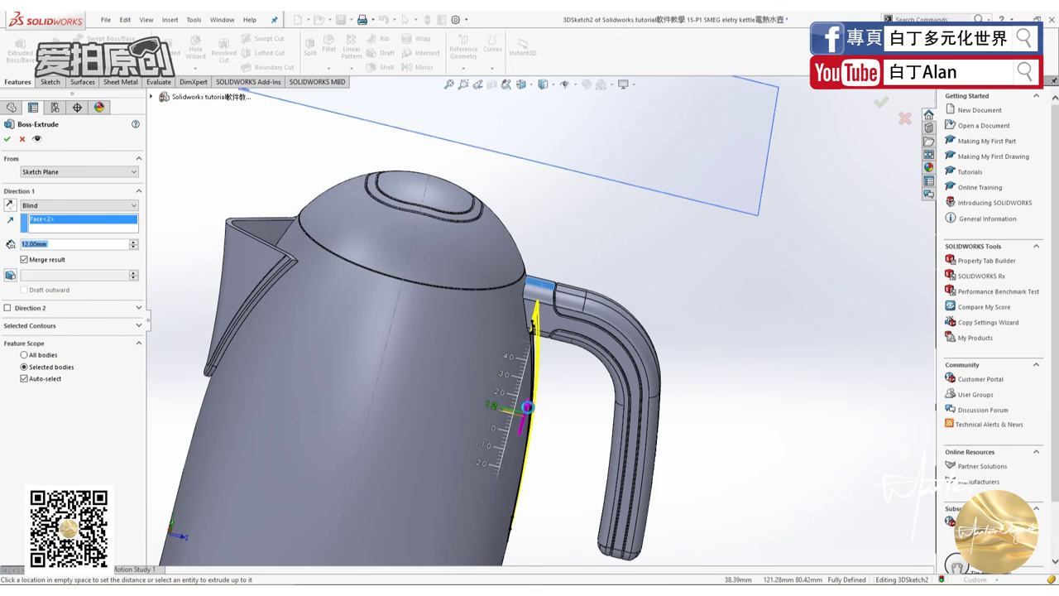
click(33, 261)
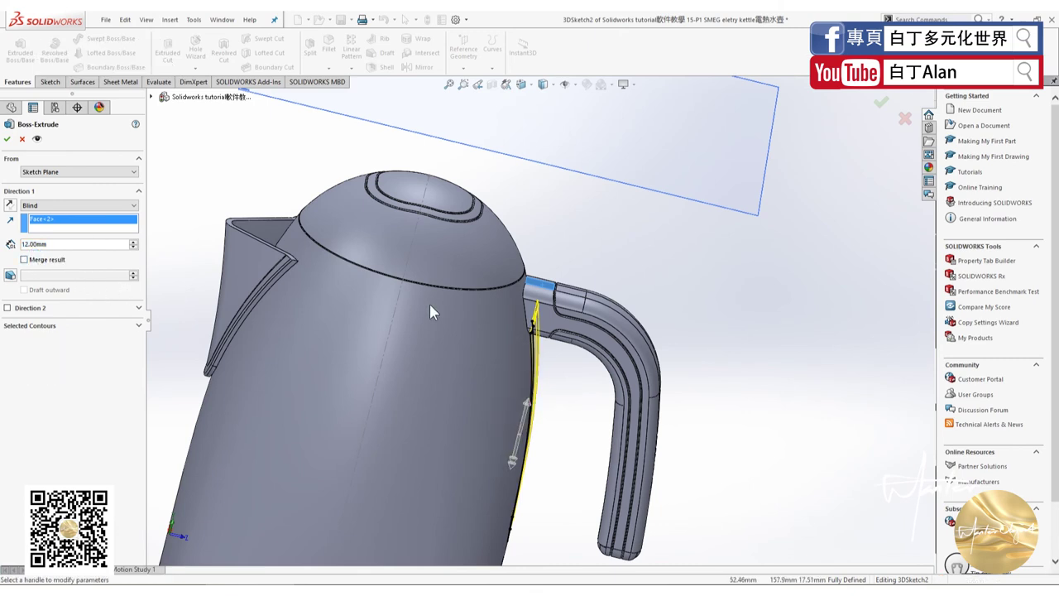
right_click(96, 227)
Try the spout edge as extrusion direction, then clear that reference.
click(136, 233)
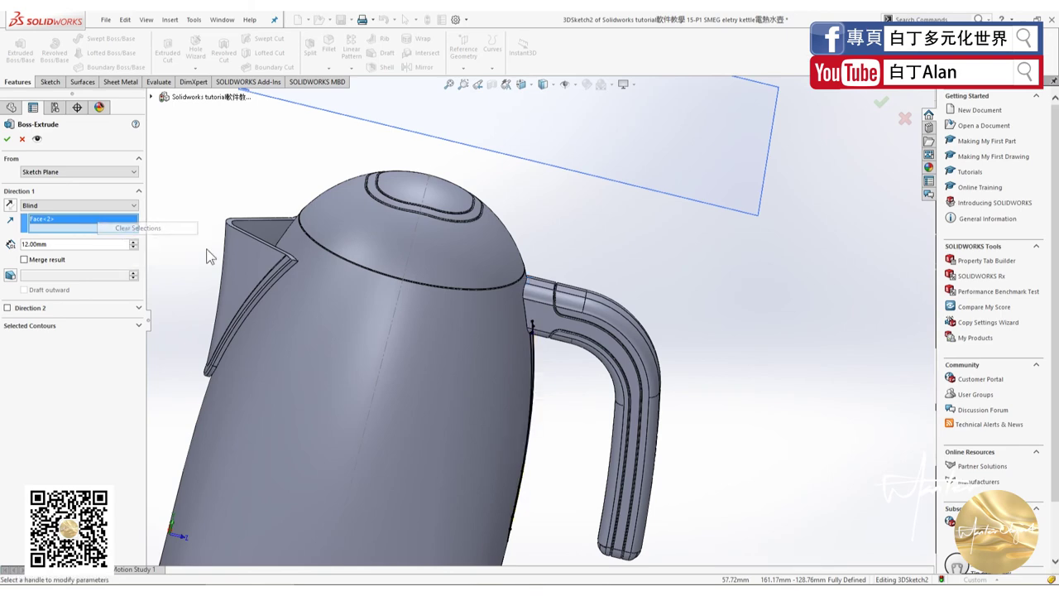
click(233, 227)
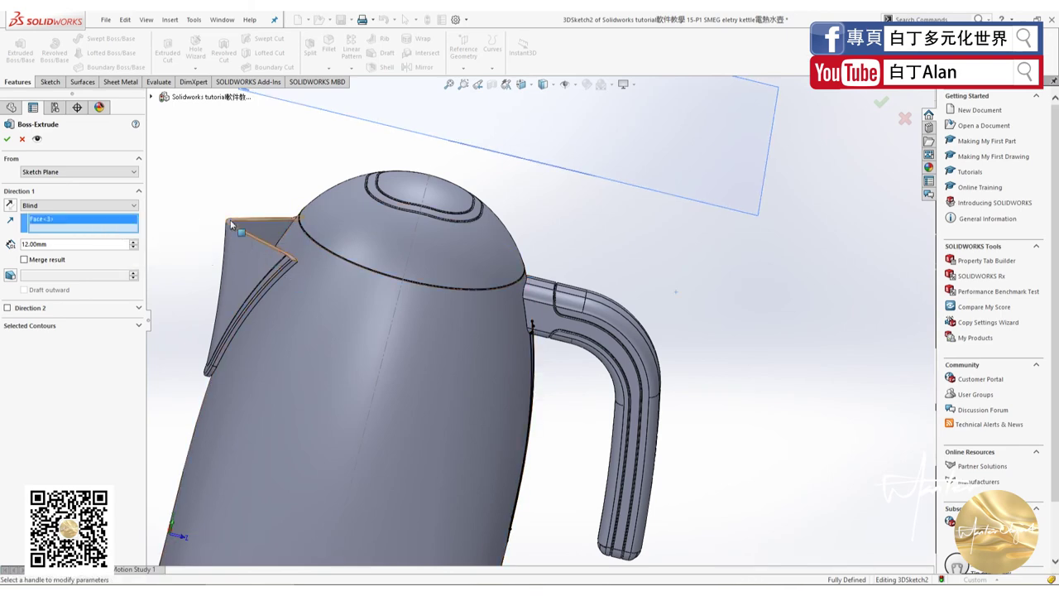
middle_drag(450, 409, 414, 389)
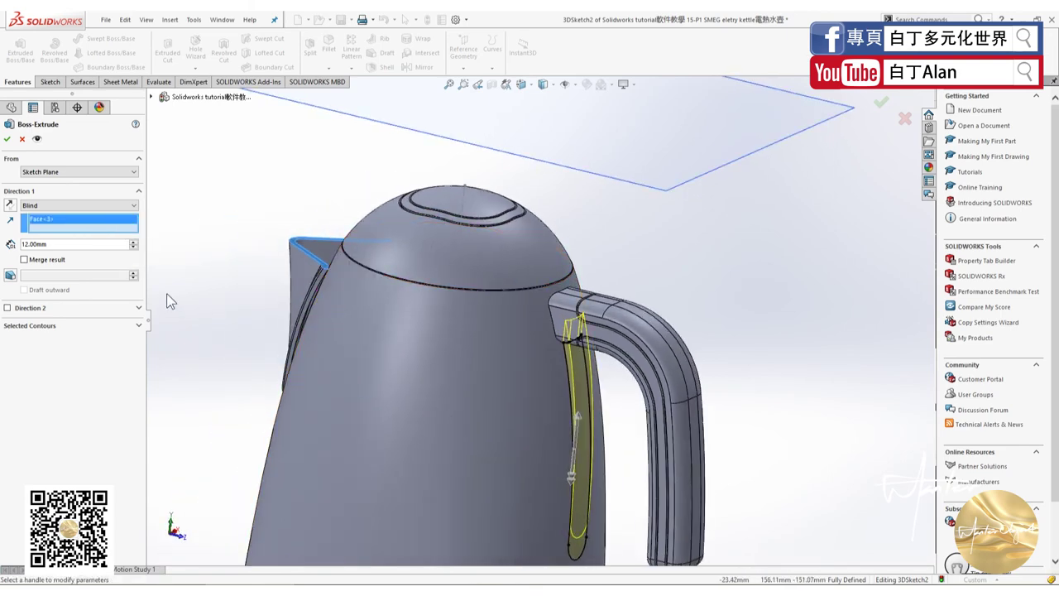
right_click(47, 225)
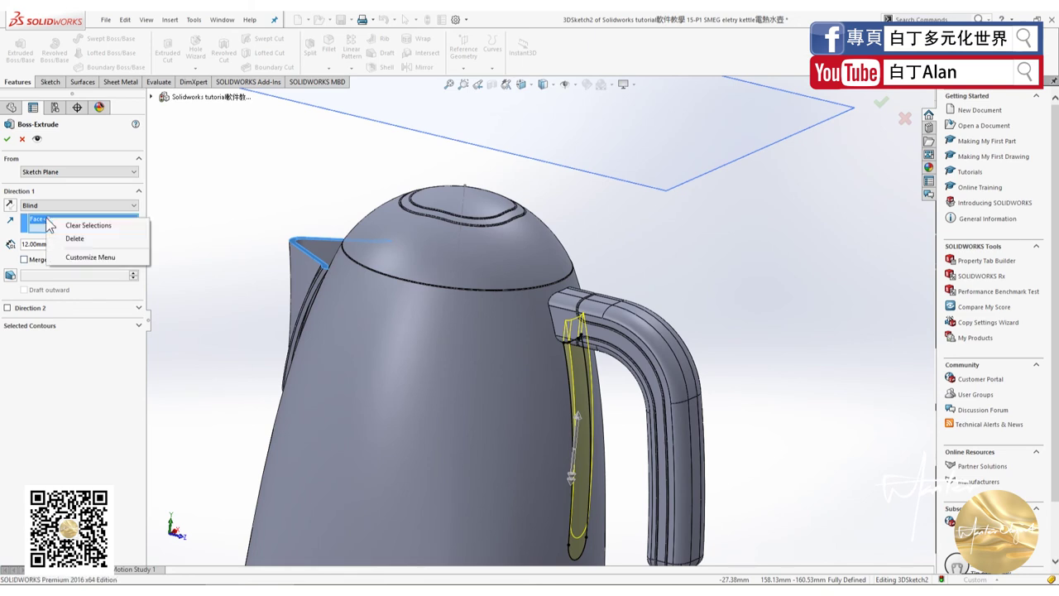
click(78, 231)
Direct the extrusion by the base-knob groove face, reversed, 5 mm deep, and confirm.
scroll(454, 412, up, 5)
scroll(453, 412, down, 2)
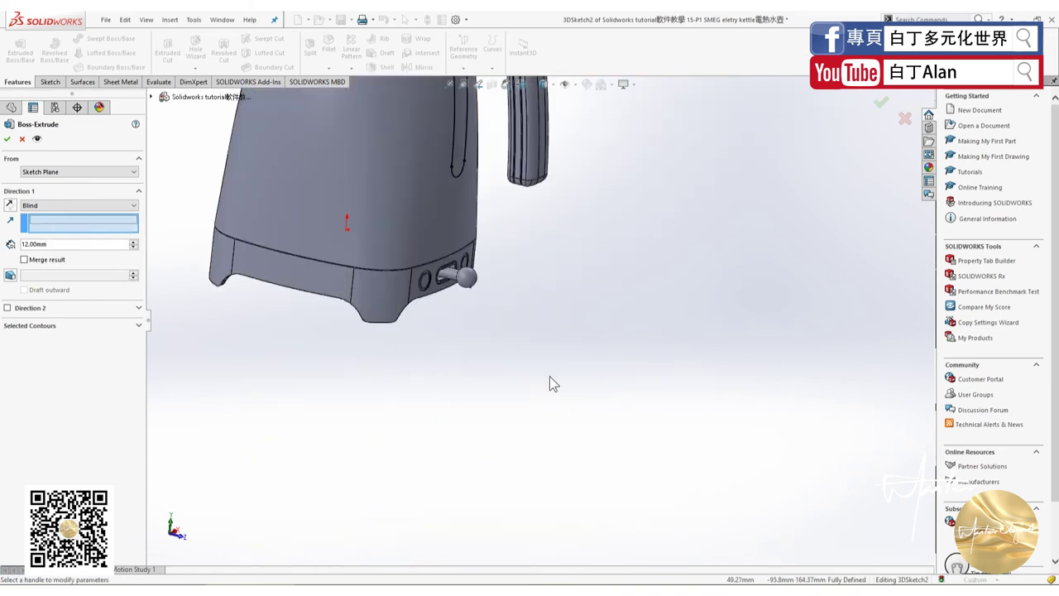
scroll(467, 325, down, 3)
click(467, 331)
scroll(466, 312, up, 2)
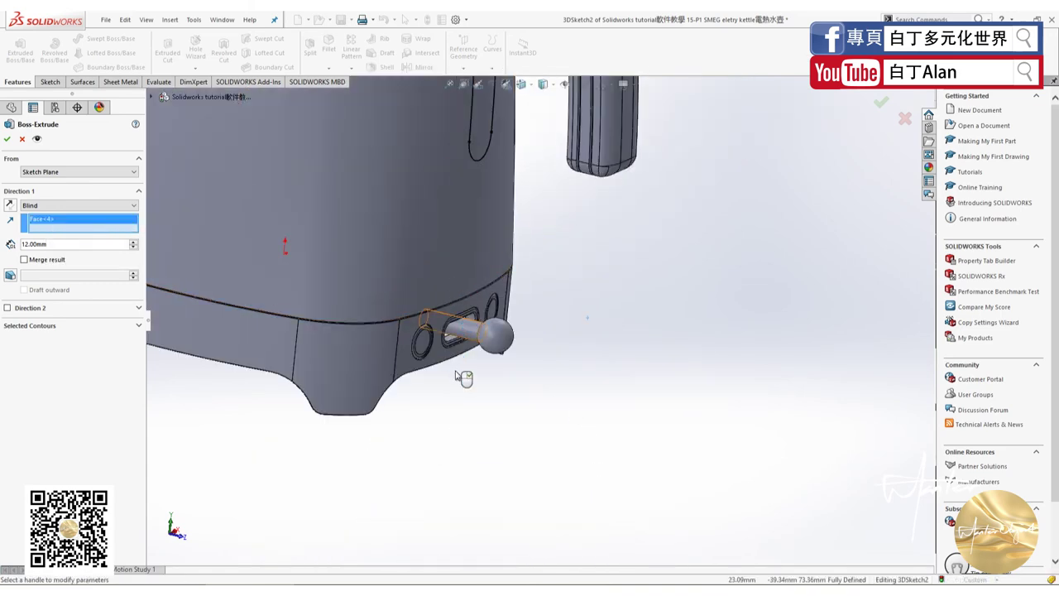
scroll(494, 265, up, 2)
scroll(525, 161, down, 2)
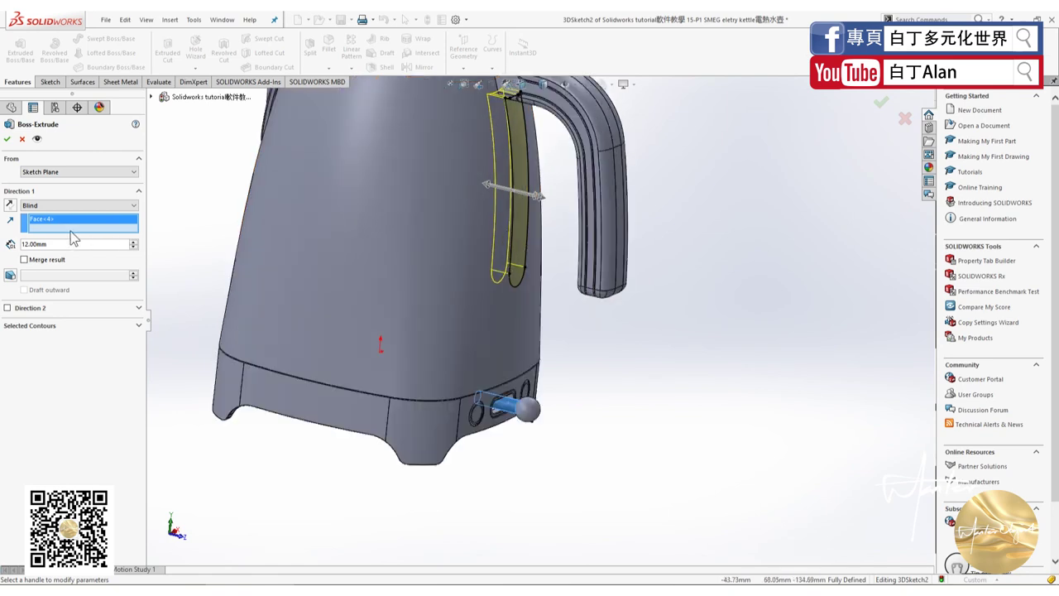
click(11, 206)
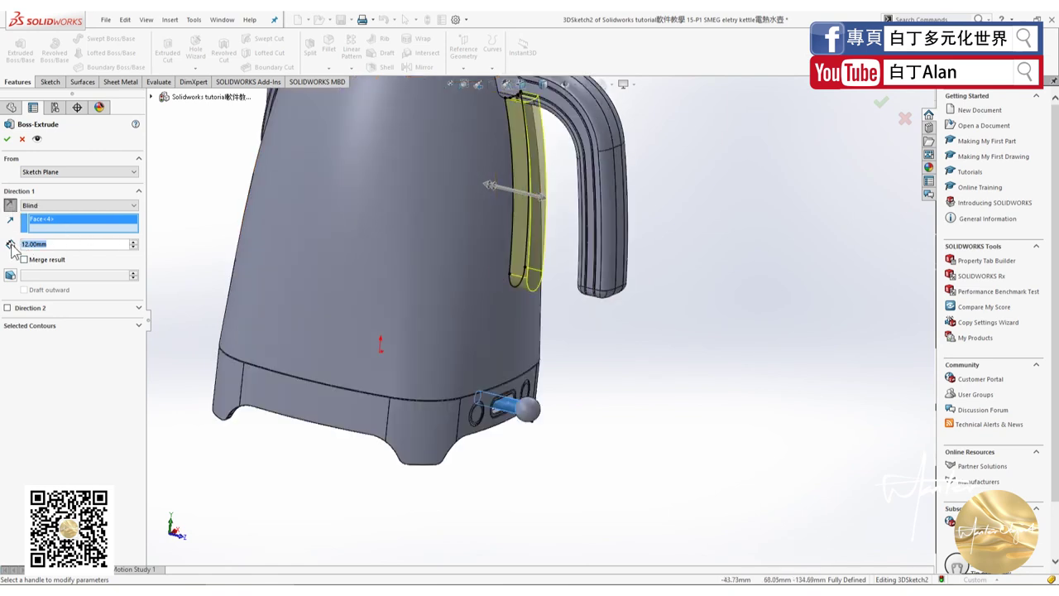
text(5mm)
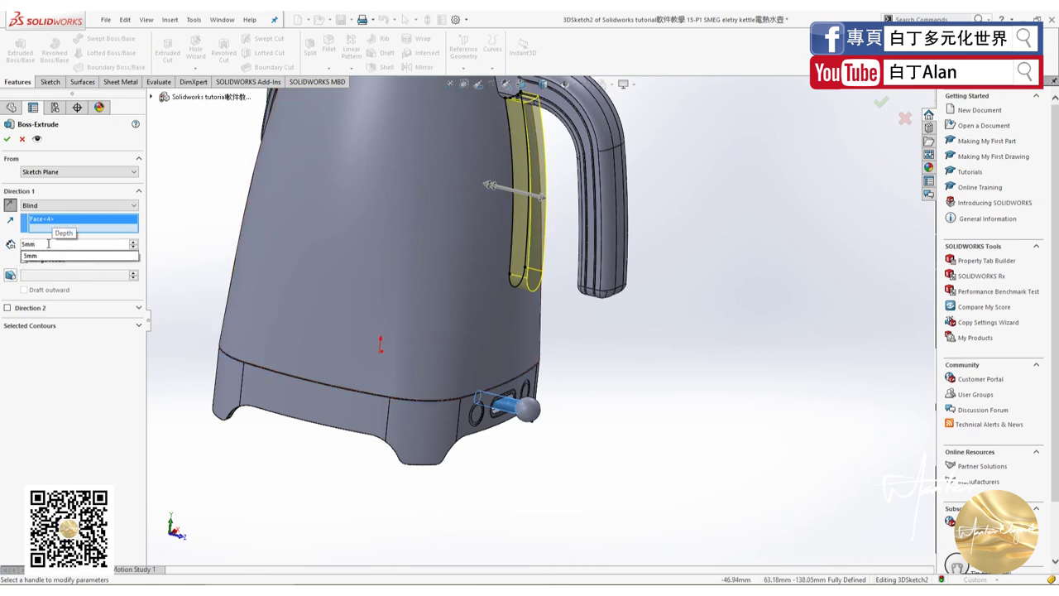
key(Return)
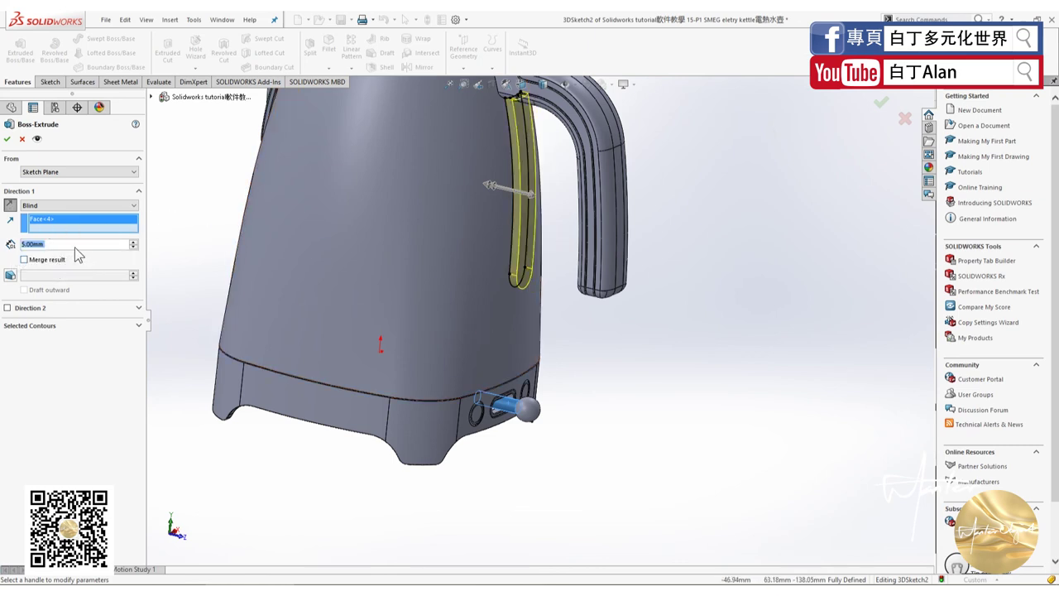
click(6, 138)
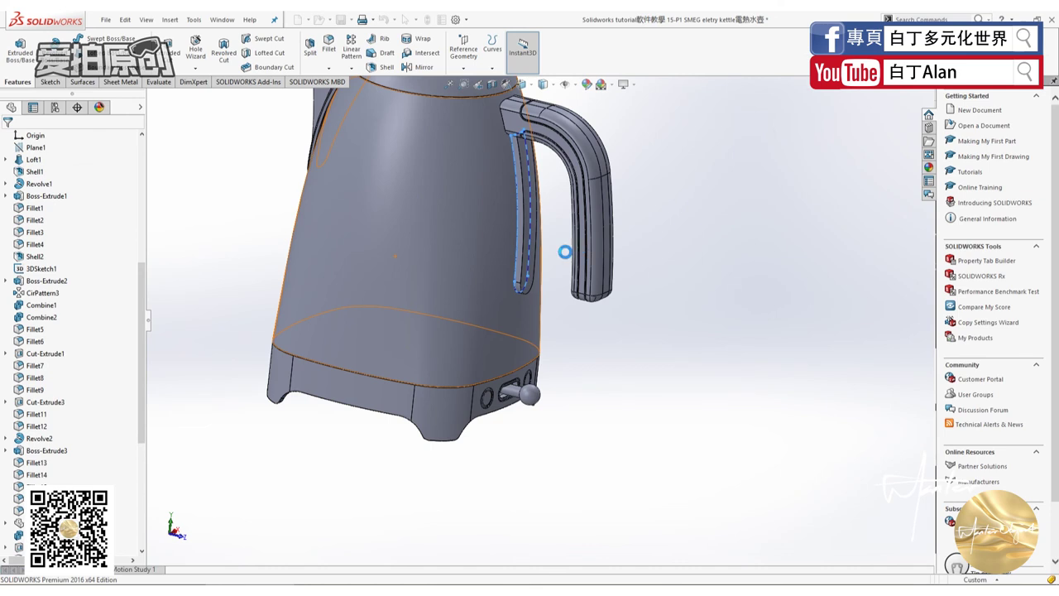
Start an asymmetric fillet on the grip strip's inner edge with a 2 mm second distance.
scroll(554, 239, down, 2)
scroll(550, 215, down, 2)
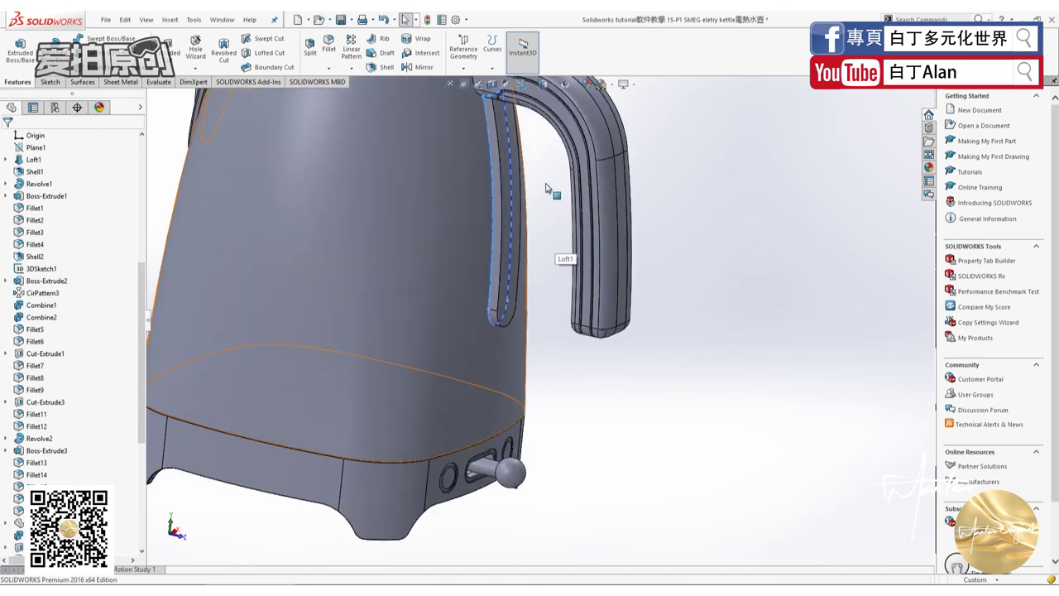
click(329, 50)
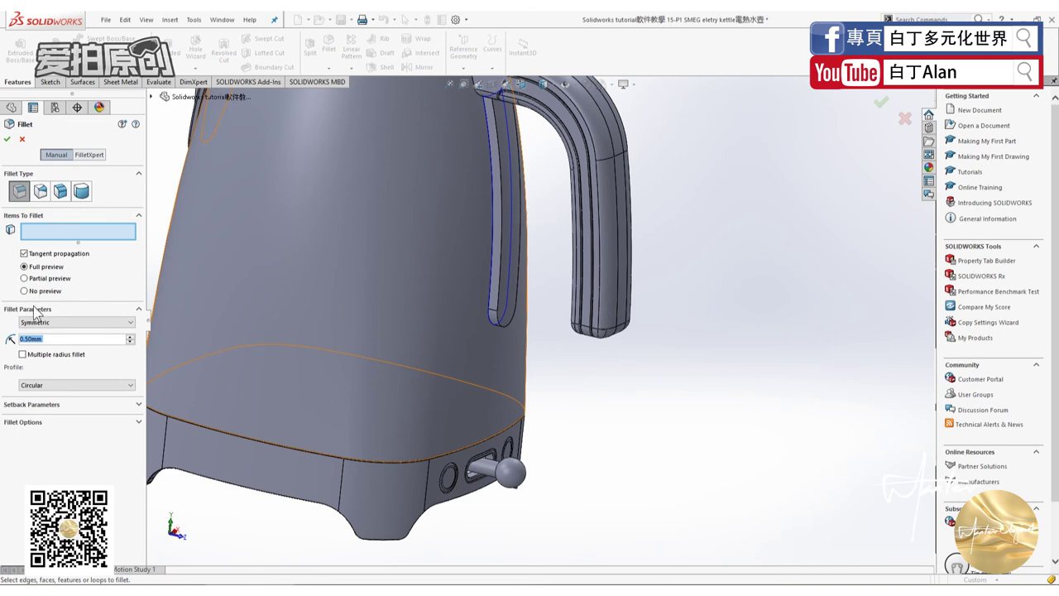
click(76, 322)
click(50, 334)
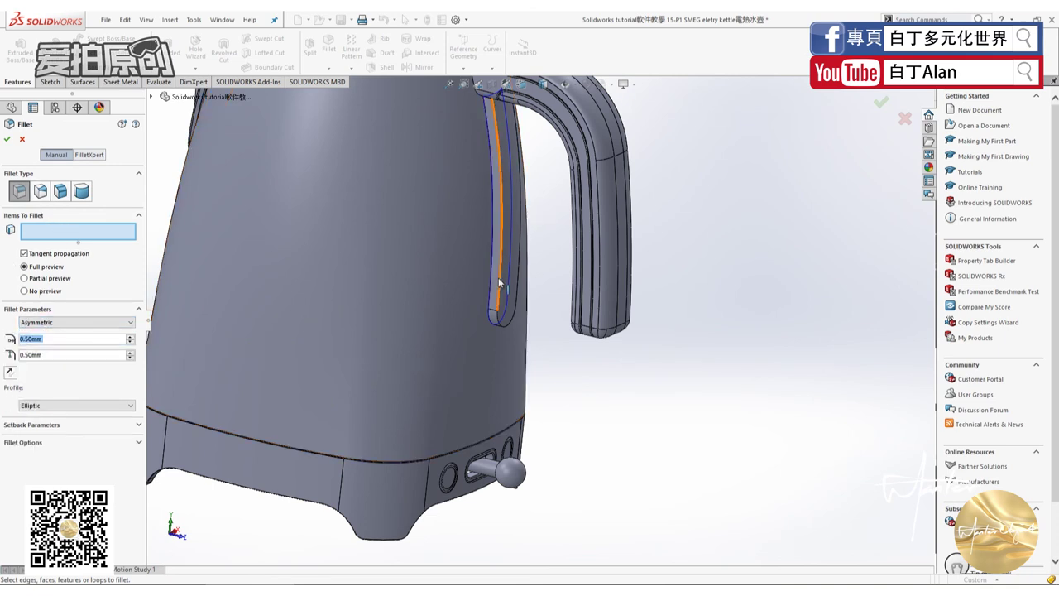
click(501, 283)
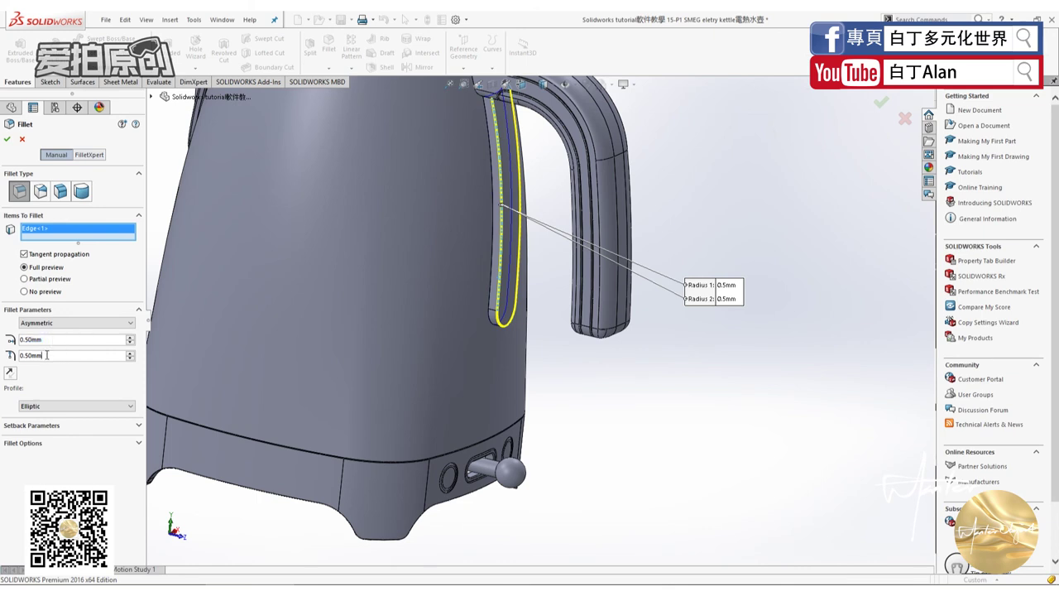
key(Tab)
text(2)
key(Return)
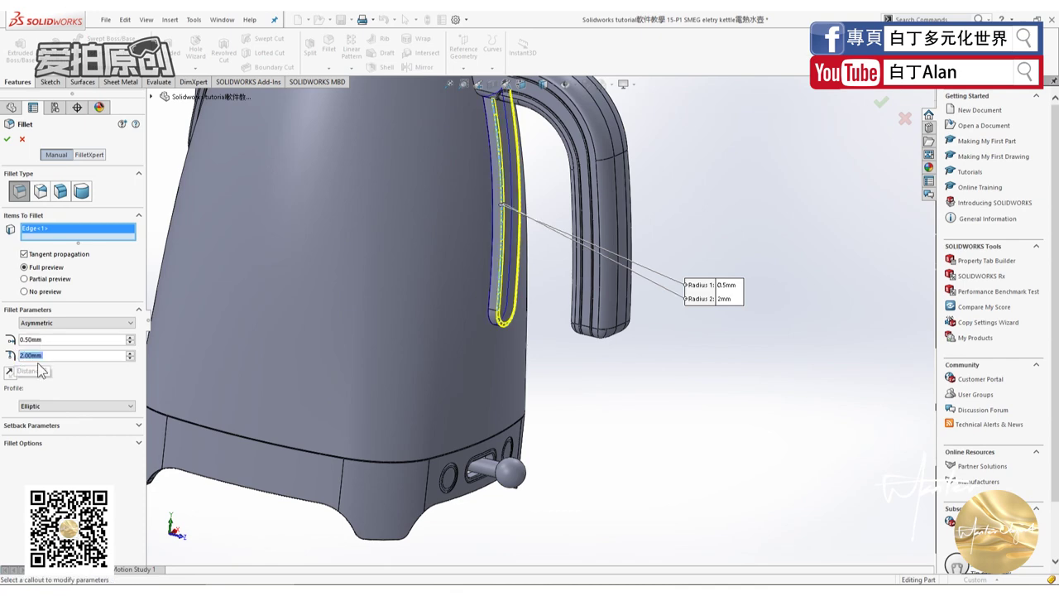
Try out fillet distance values of 12 mm, 1 mm and 5 mm, then 2 mm.
scroll(508, 337, down, 5)
scroll(470, 308, down, 3)
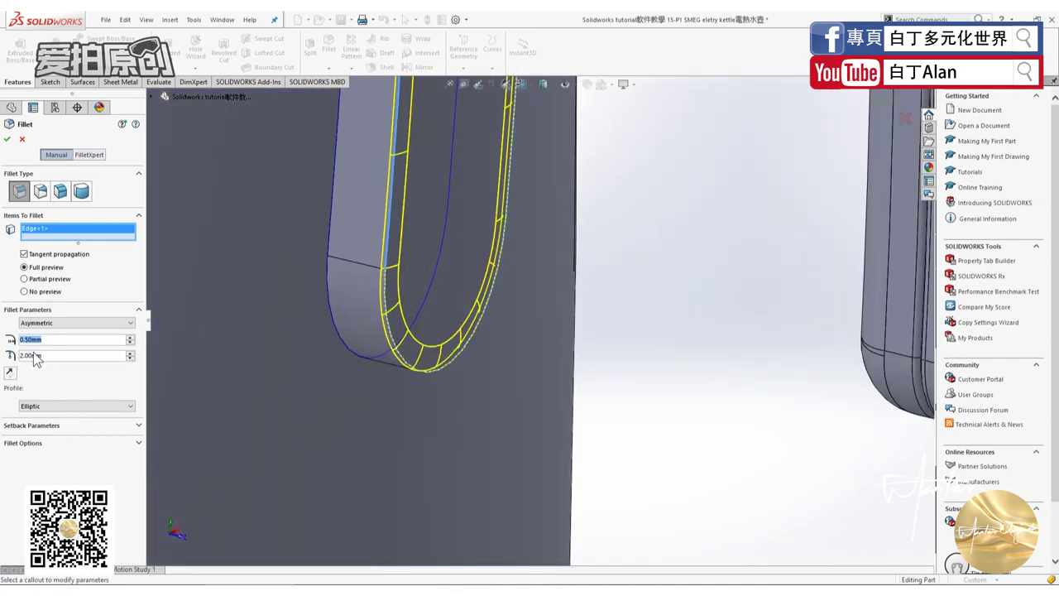
text(12mm)
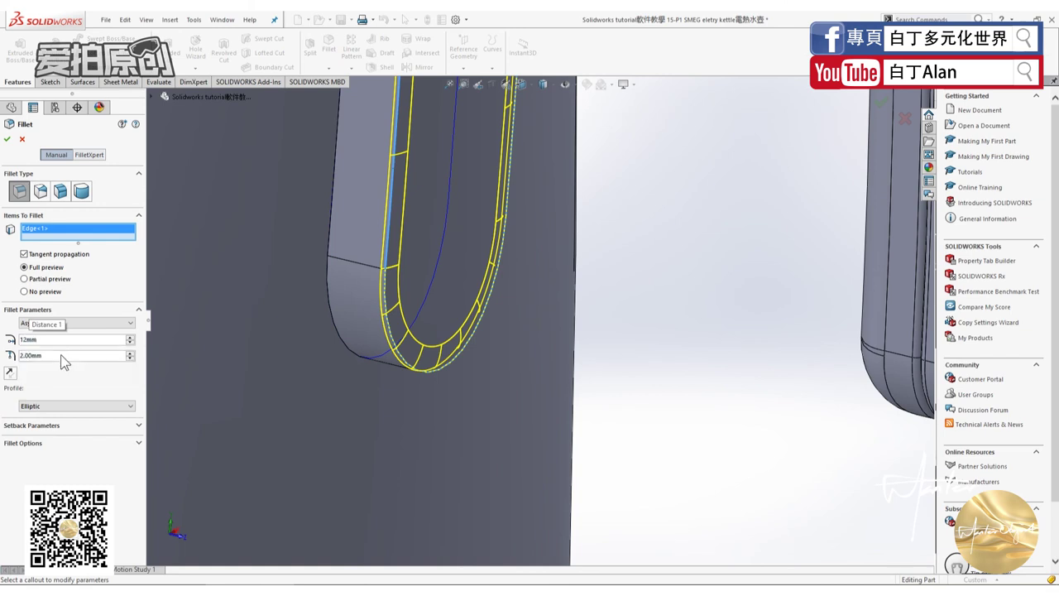
double_click(37, 340)
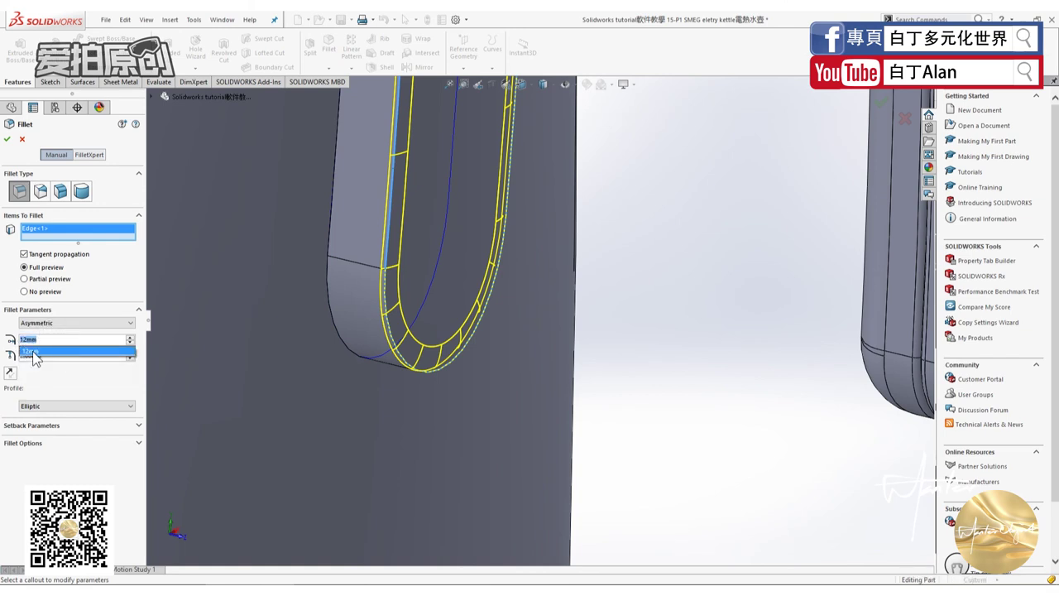
text(1)
click(50, 356)
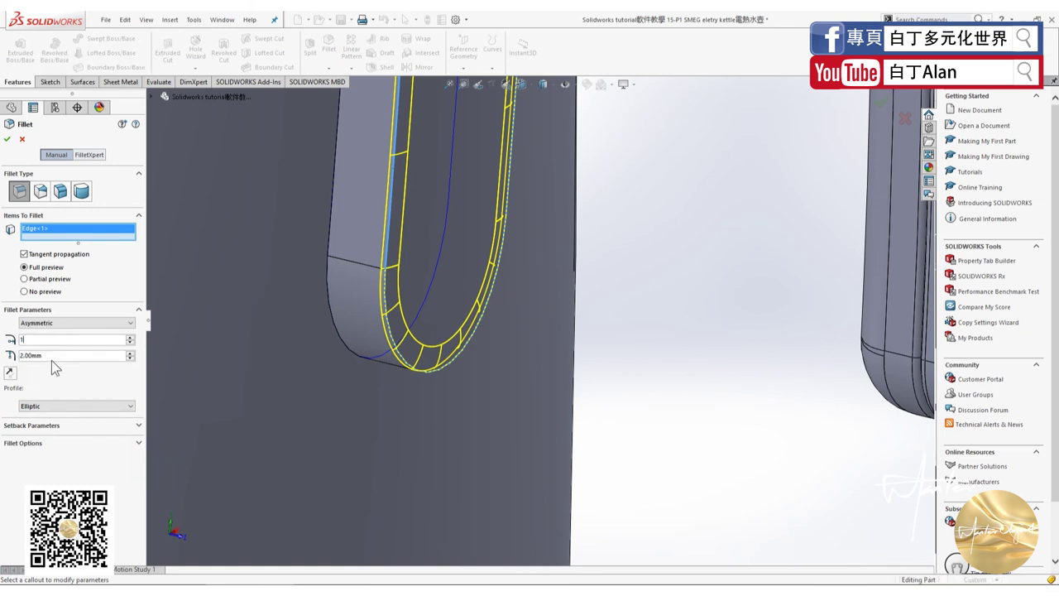
text(5)
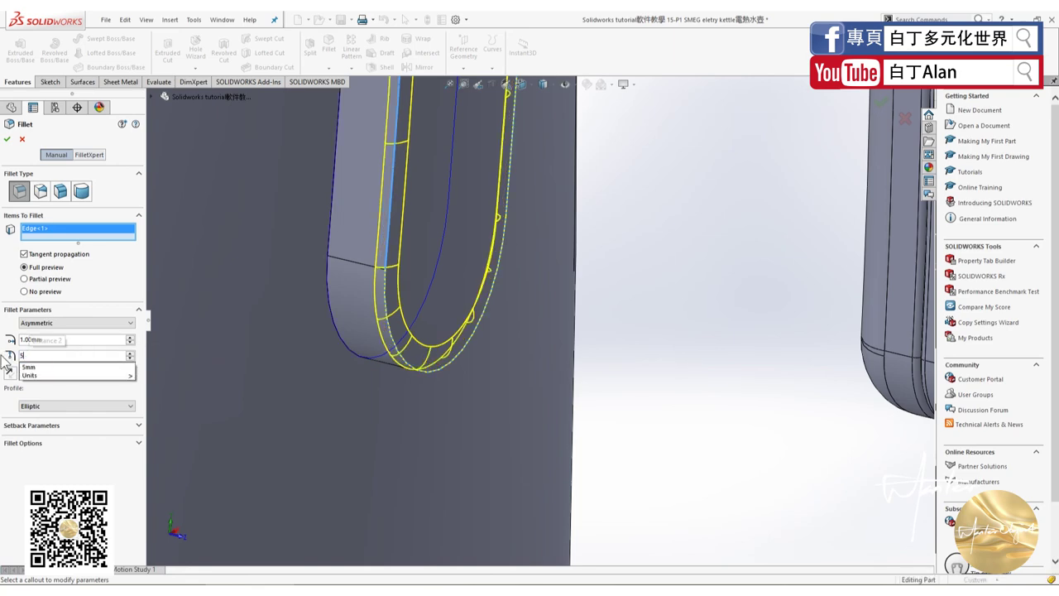
key(Return)
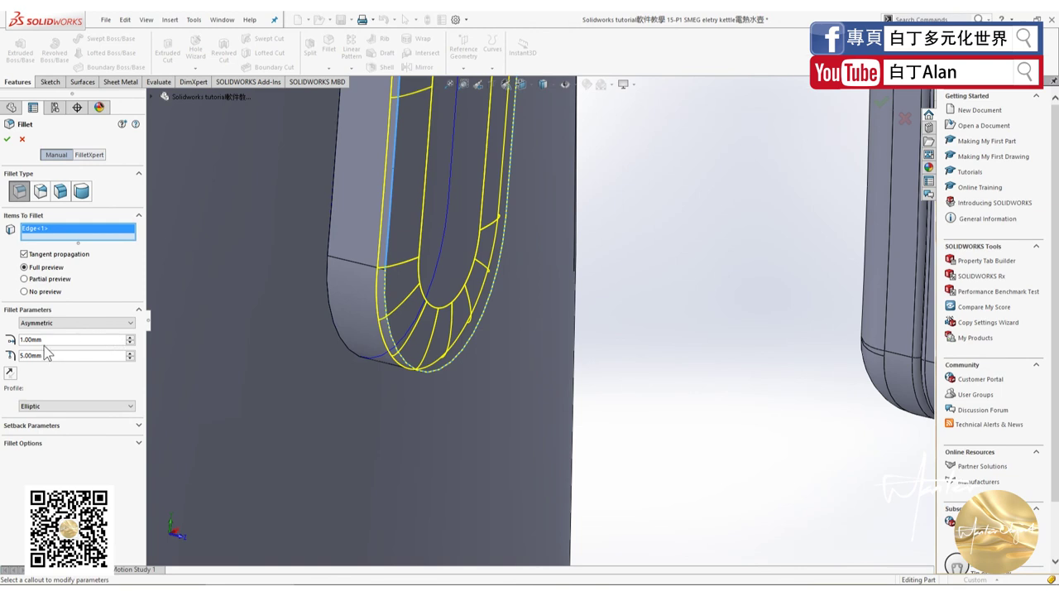
double_click(37, 340)
text(2)
key(Return)
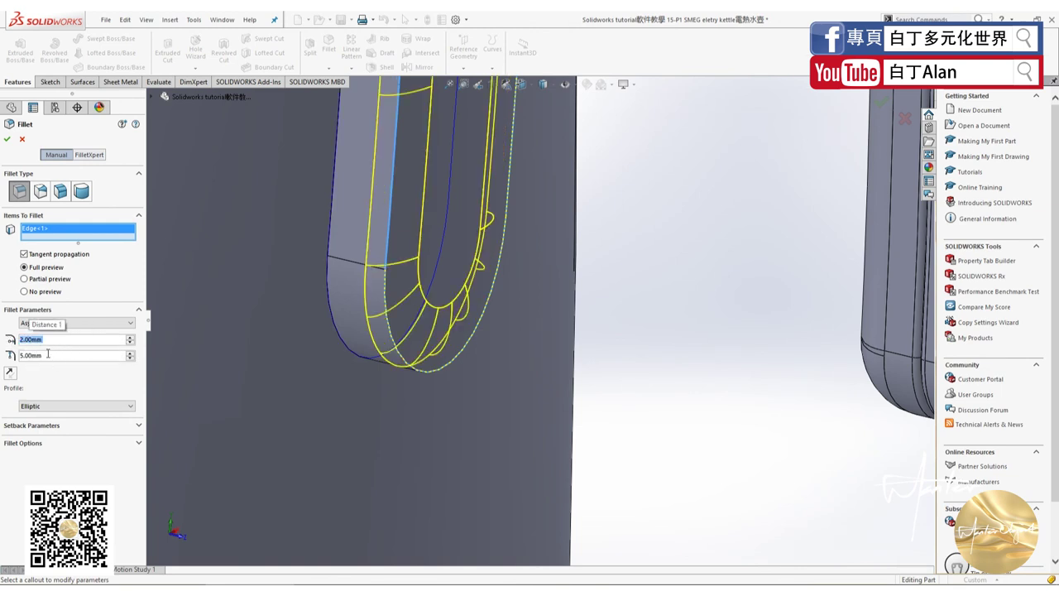
Settle the fillet distances at 4 mm and 7 mm, check the preview, and accept it.
double_click(48, 354)
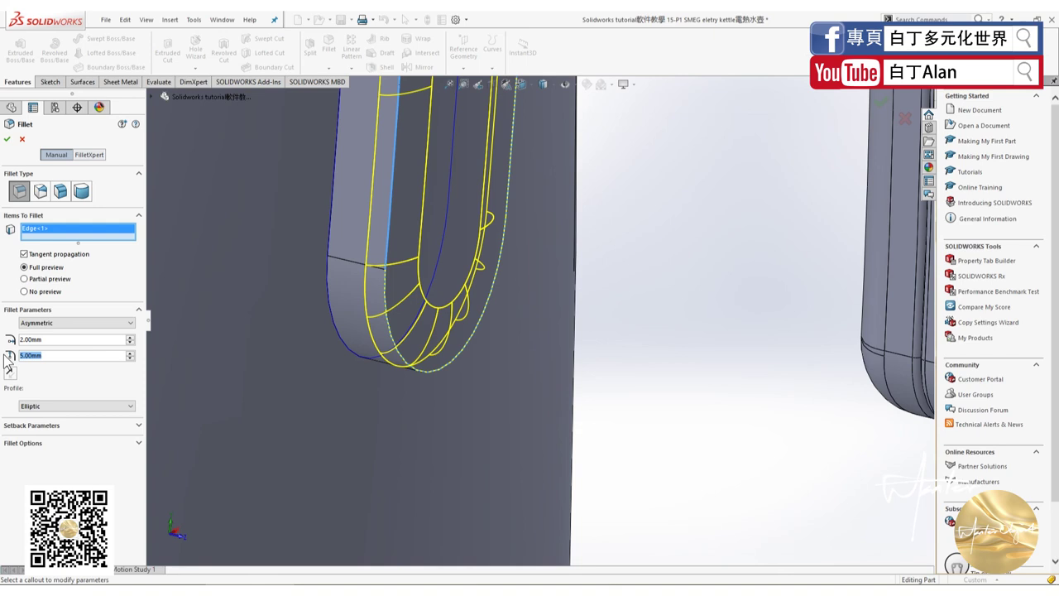
text(7)
key(Return)
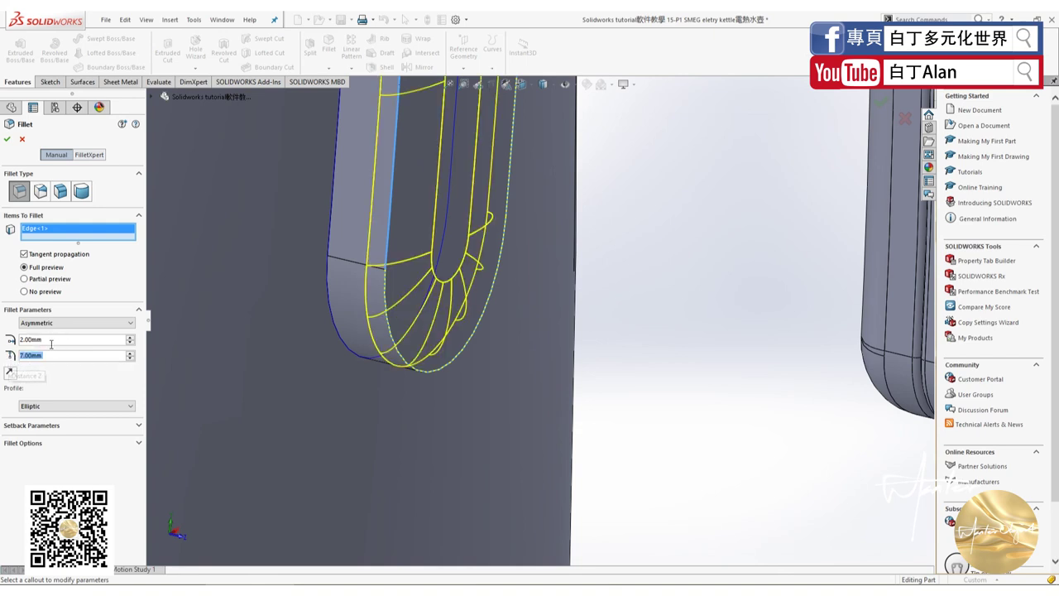
text(5)
key(Return)
mouse_move(73, 339)
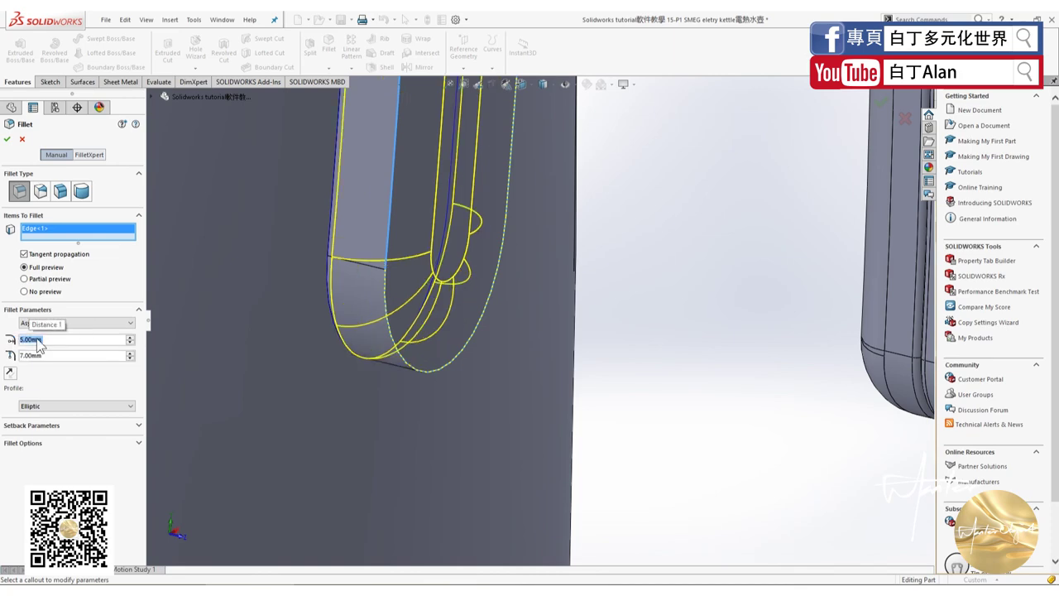
text(4)
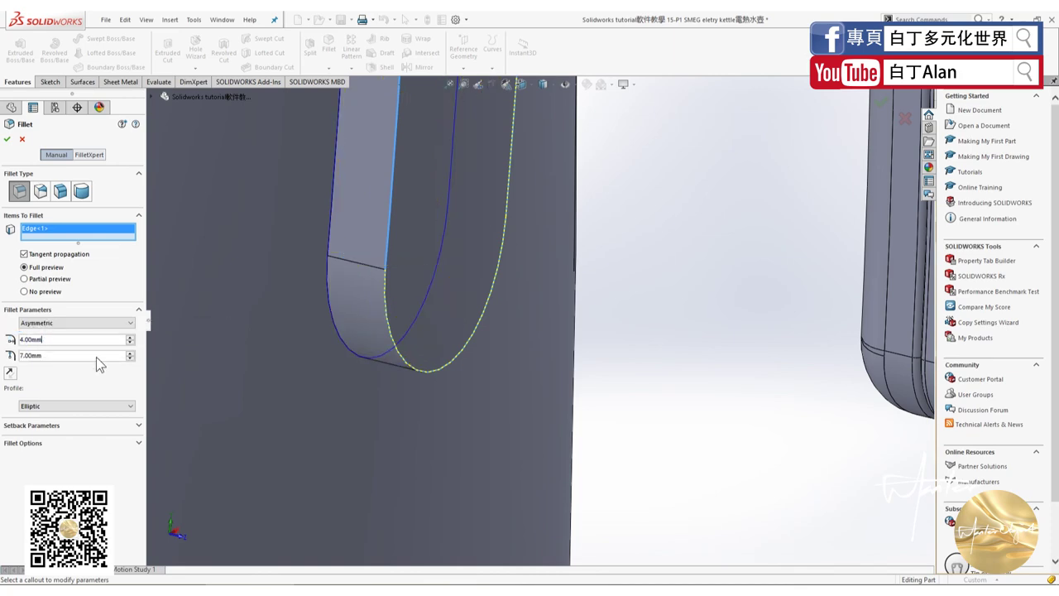
key(Return)
mouse_move(329, 273)
middle_down()
mouse_move(364, 360)
mouse_move(489, 253)
middle_up()
scroll(489, 281, down, 3)
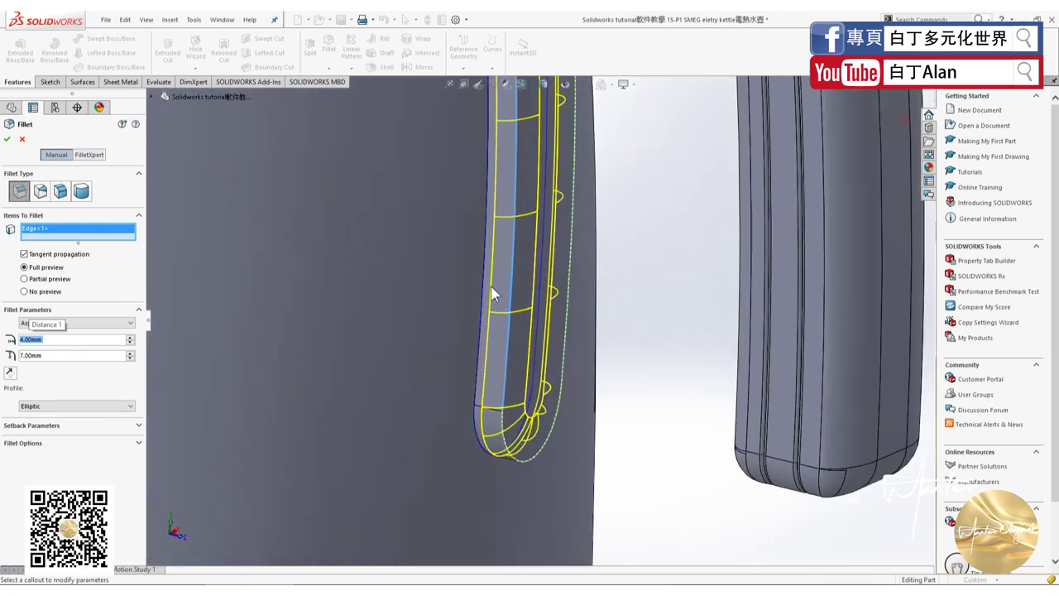
scroll(487, 348, down, 2)
scroll(487, 342, up, 3)
scroll(487, 343, down, 1)
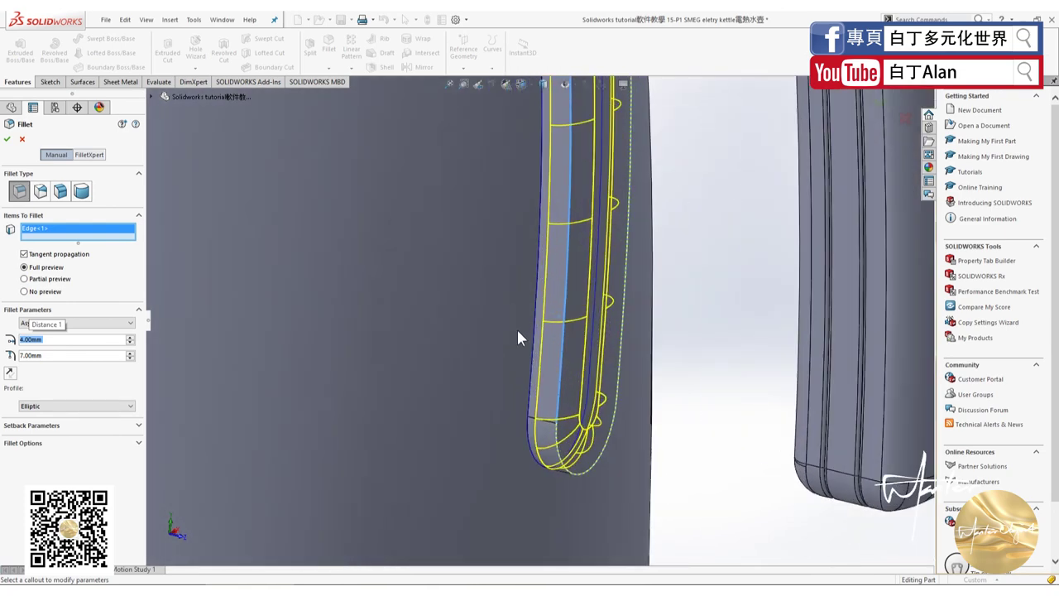
scroll(517, 327, up, 1)
scroll(591, 279, up, 2)
scroll(571, 281, down, 4)
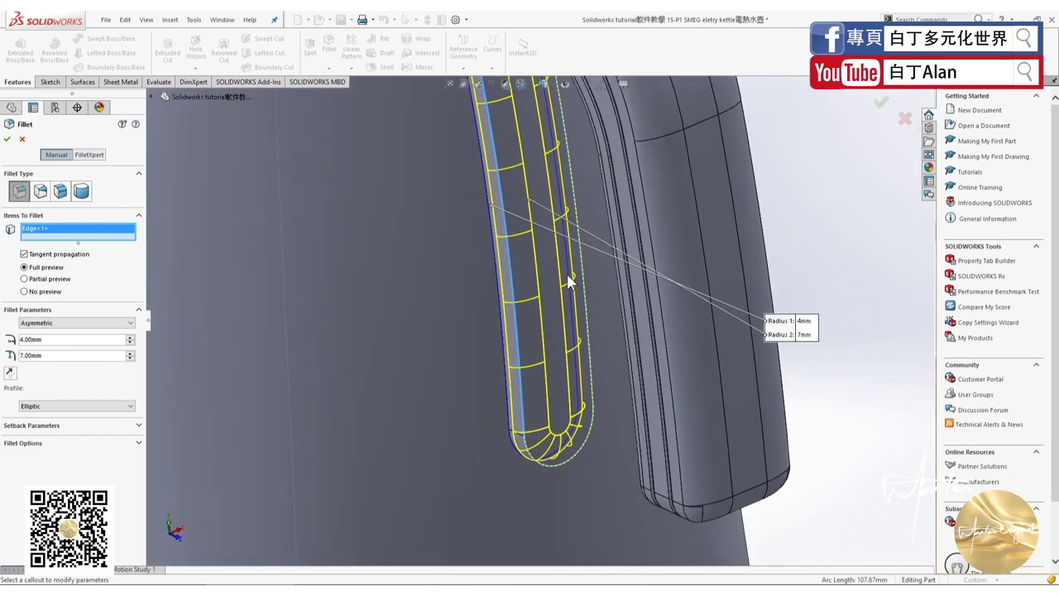
click(8, 140)
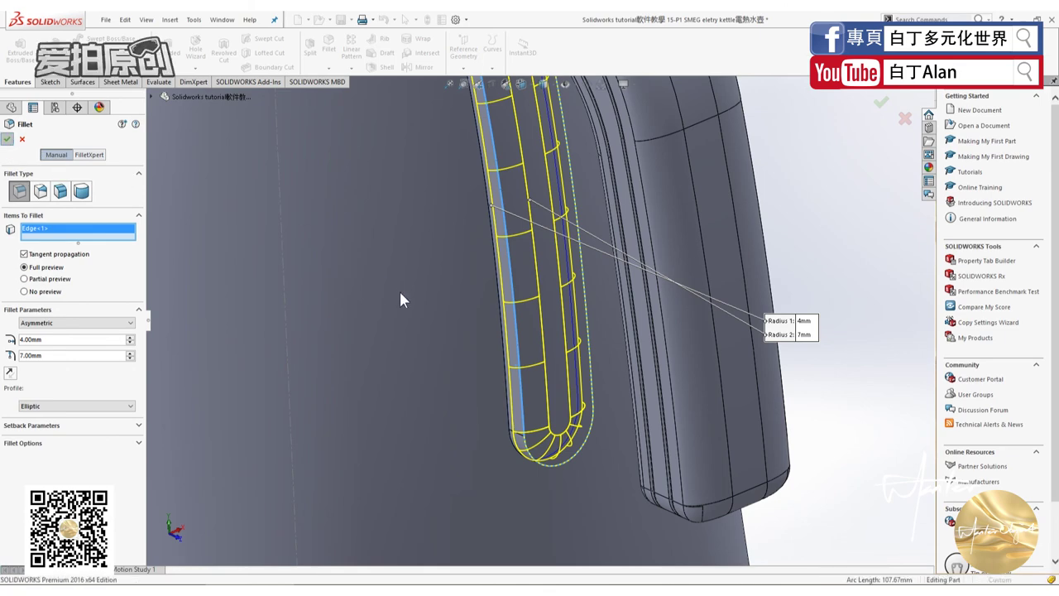
scroll(456, 327, up, 2)
scroll(496, 319, up, 2)
scroll(514, 276, down, 1)
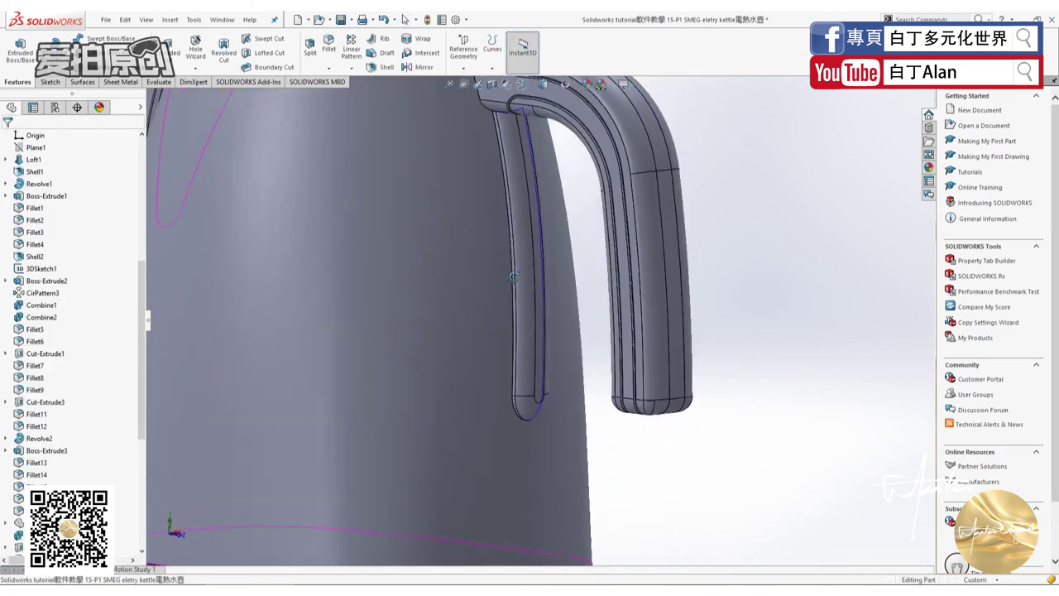
scroll(514, 276, down, 3)
scroll(473, 207, up, 3)
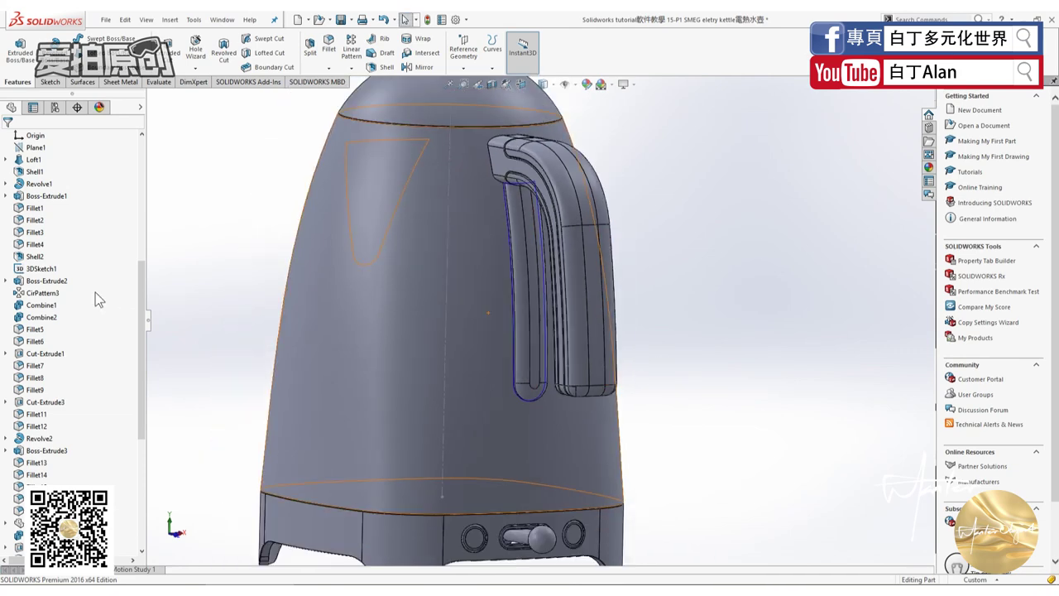
scroll(95, 292, up, 5)
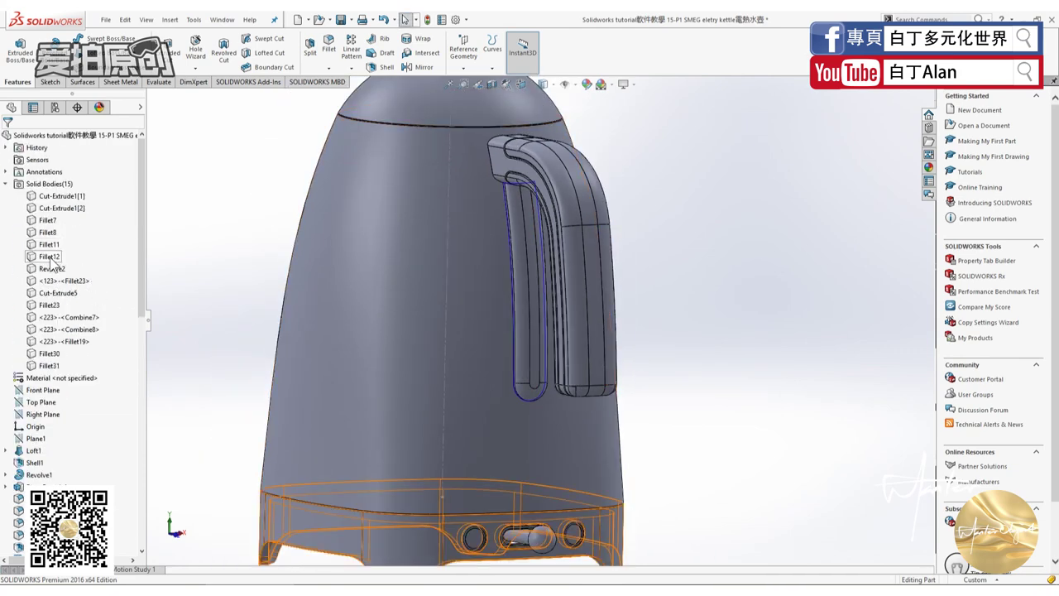
mouse_move(378, 310)
middle_down()
mouse_move(433, 363)
mouse_move(414, 364)
middle_up()
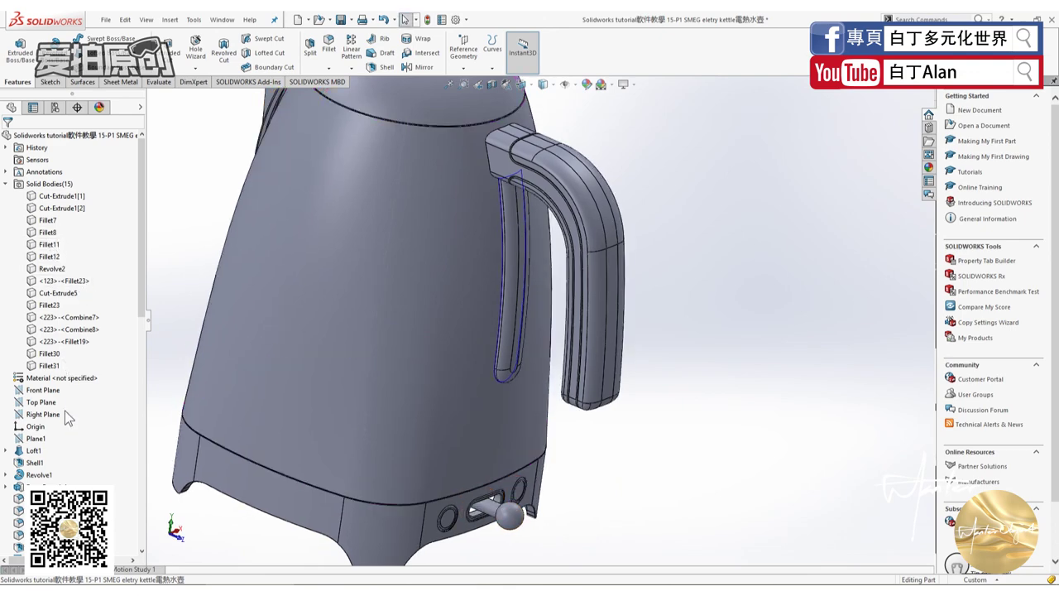
Start a new sketch on the Front Plane, viewed normal to it.
click(39, 391)
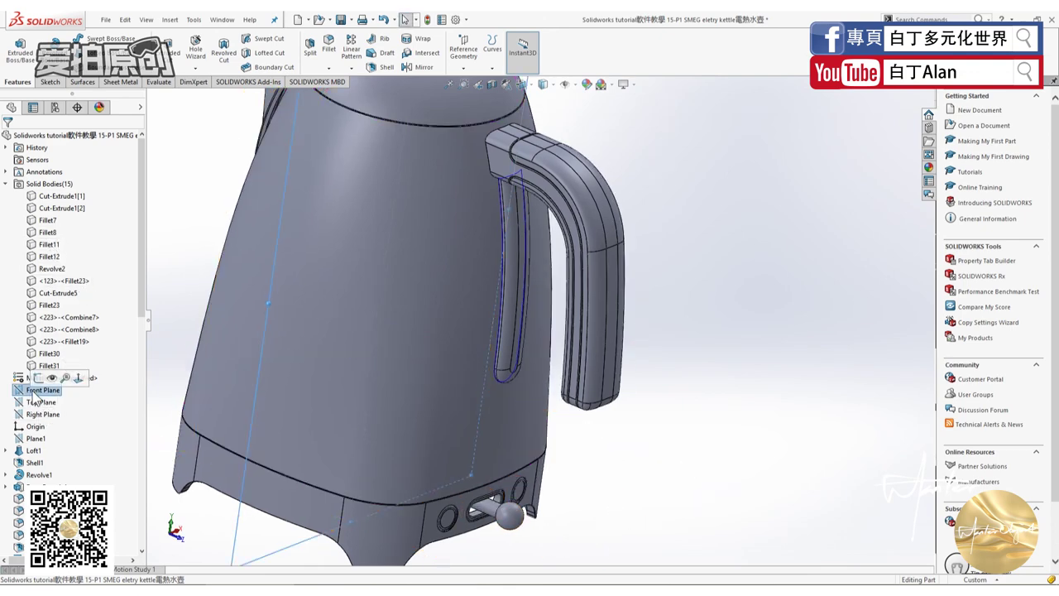
click(79, 377)
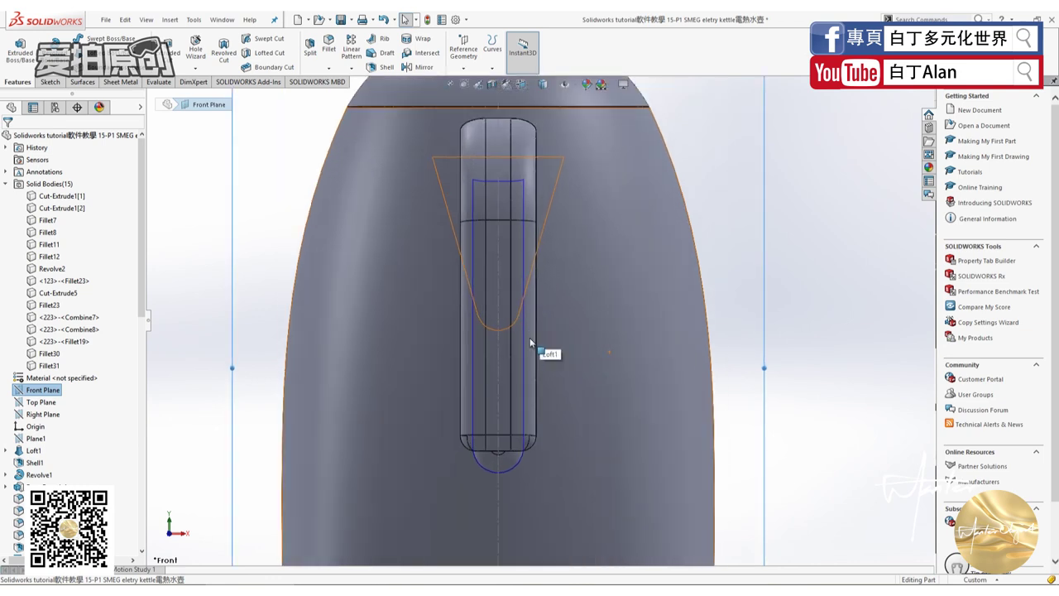
scroll(531, 364, down, 2)
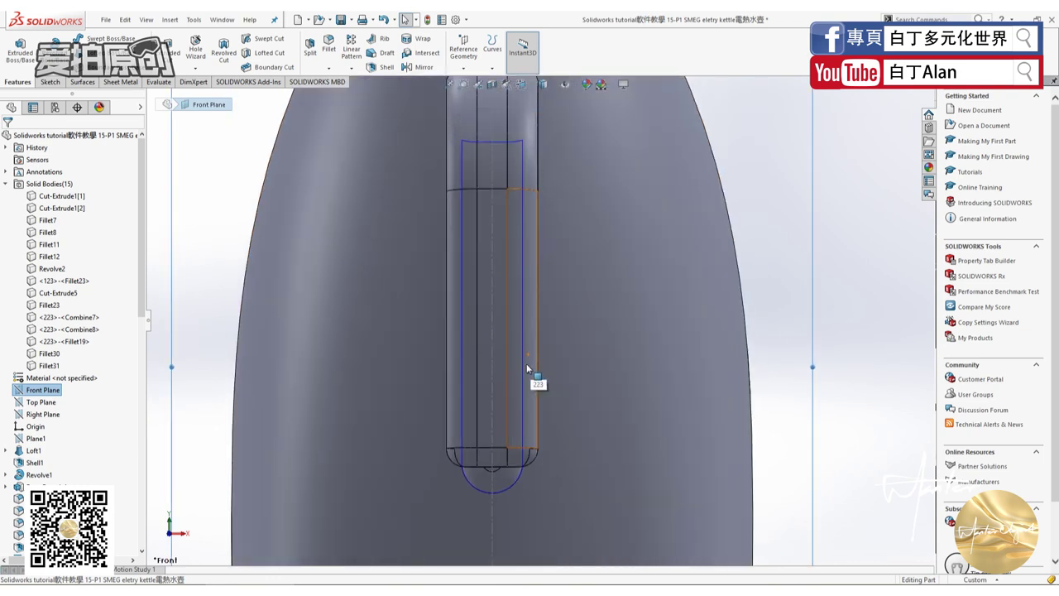
click(57, 83)
click(18, 48)
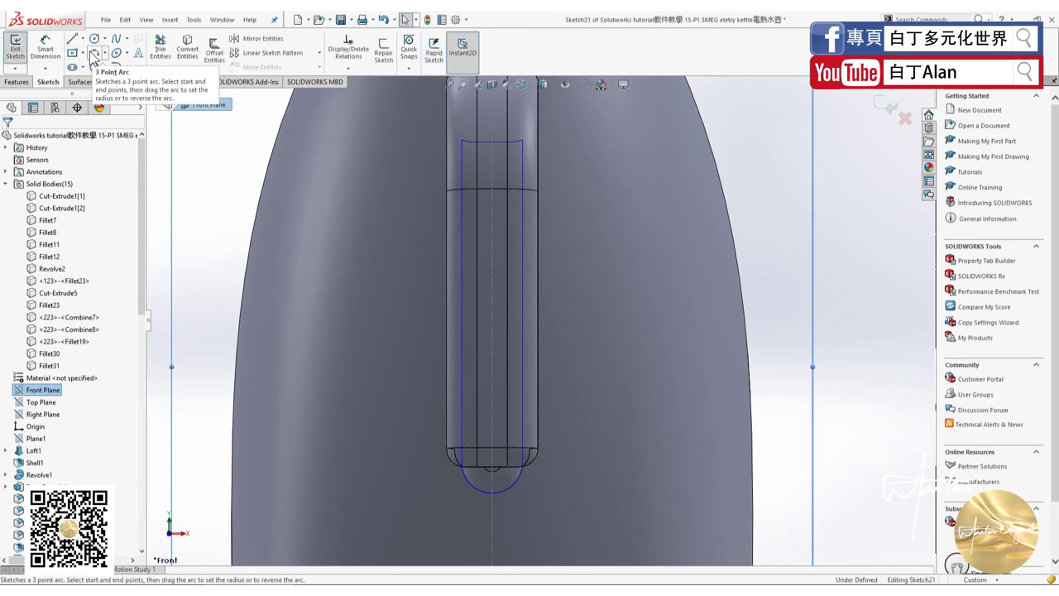
Draw a vertical straight slot, about 12.2 mm wide and 44.5 mm long, on the strip centerline.
click(73, 67)
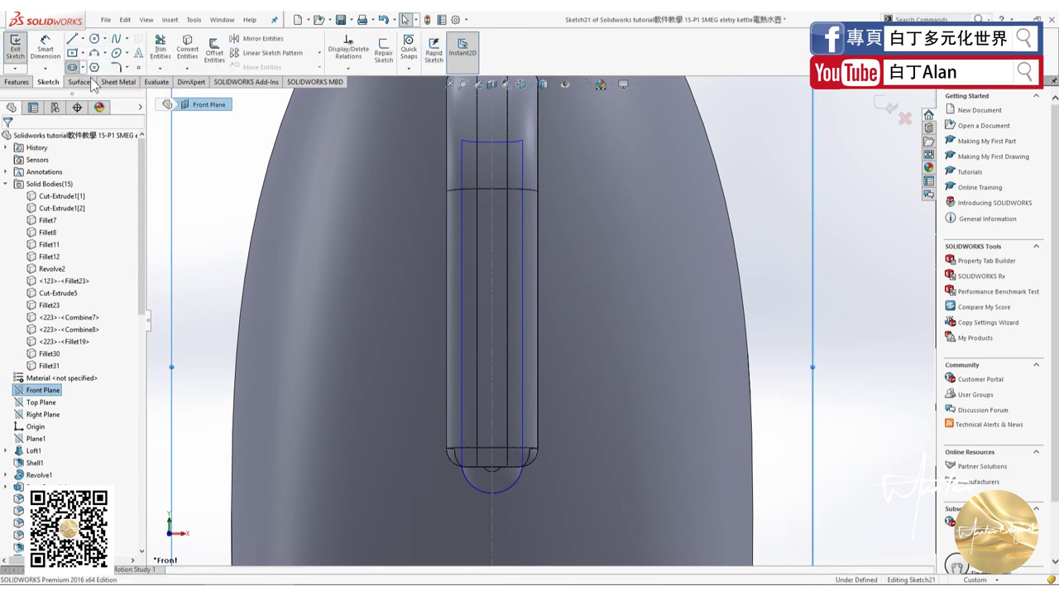
click(491, 281)
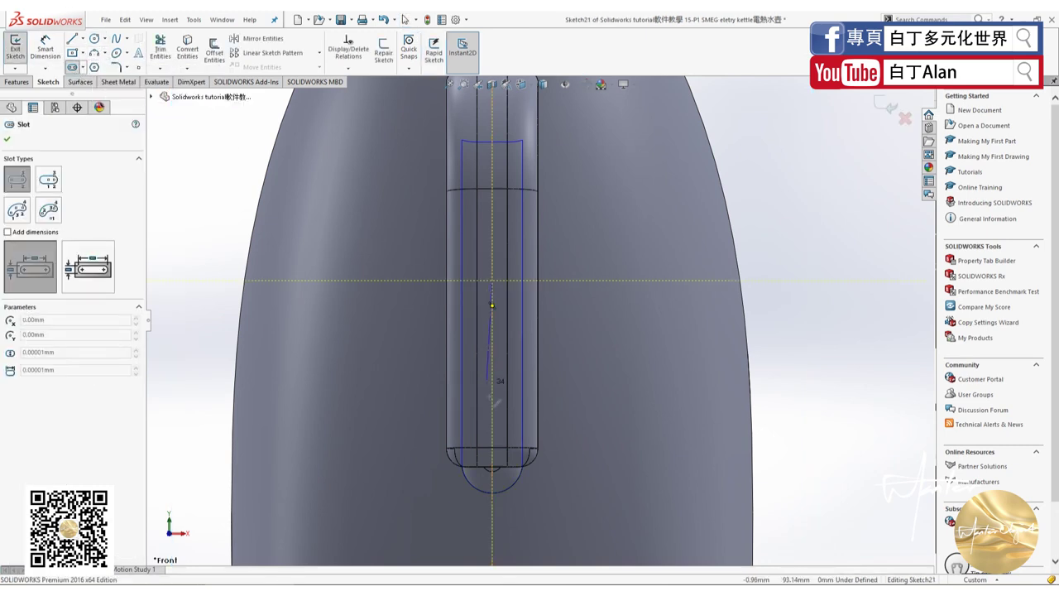
click(501, 416)
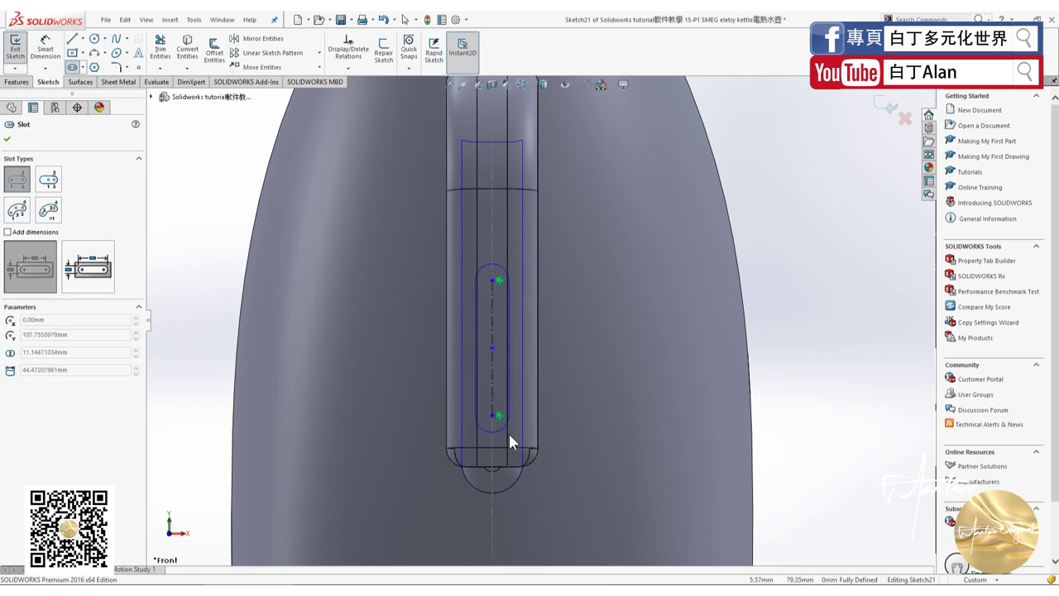
click(510, 431)
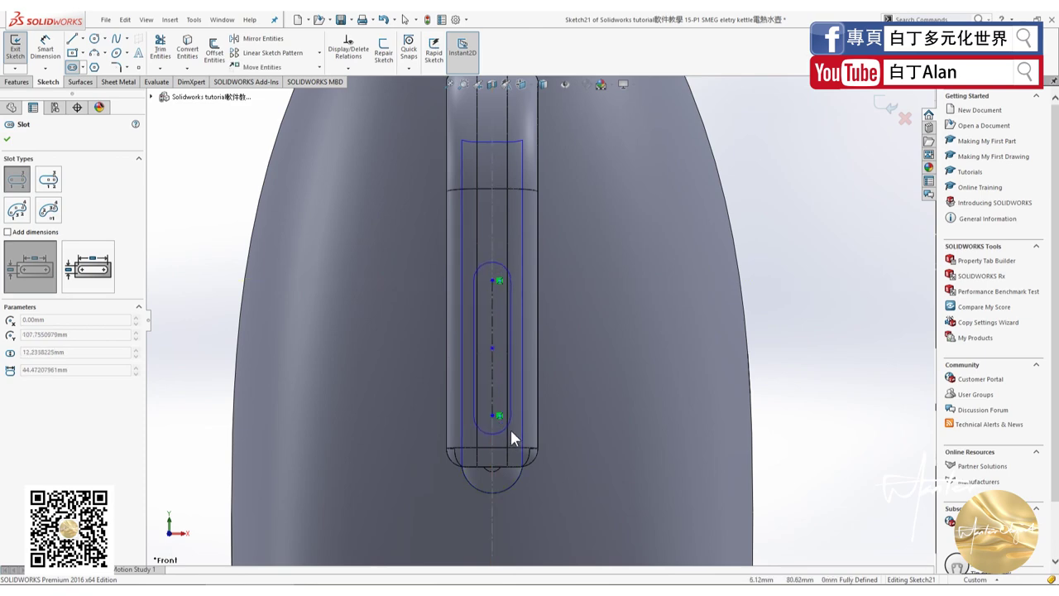
click(510, 431)
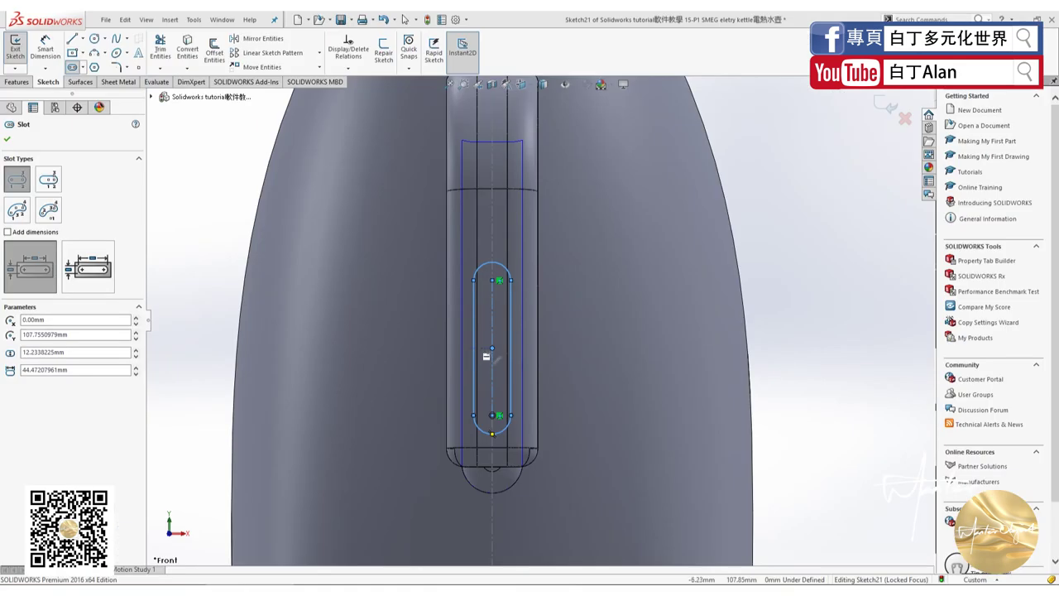
middle_drag(484, 359, 521, 372)
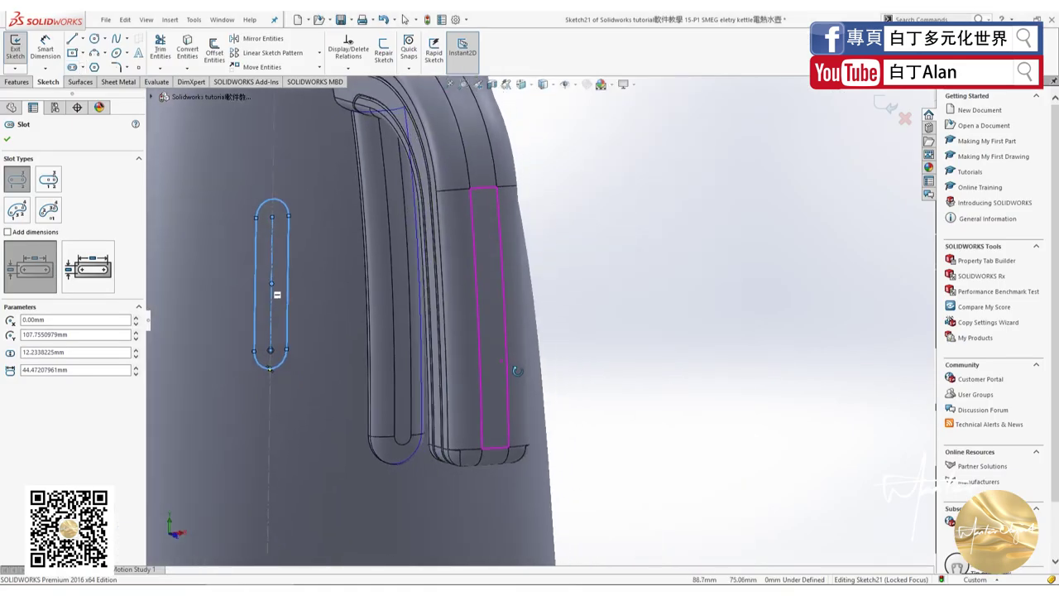
key(ctrl+8)
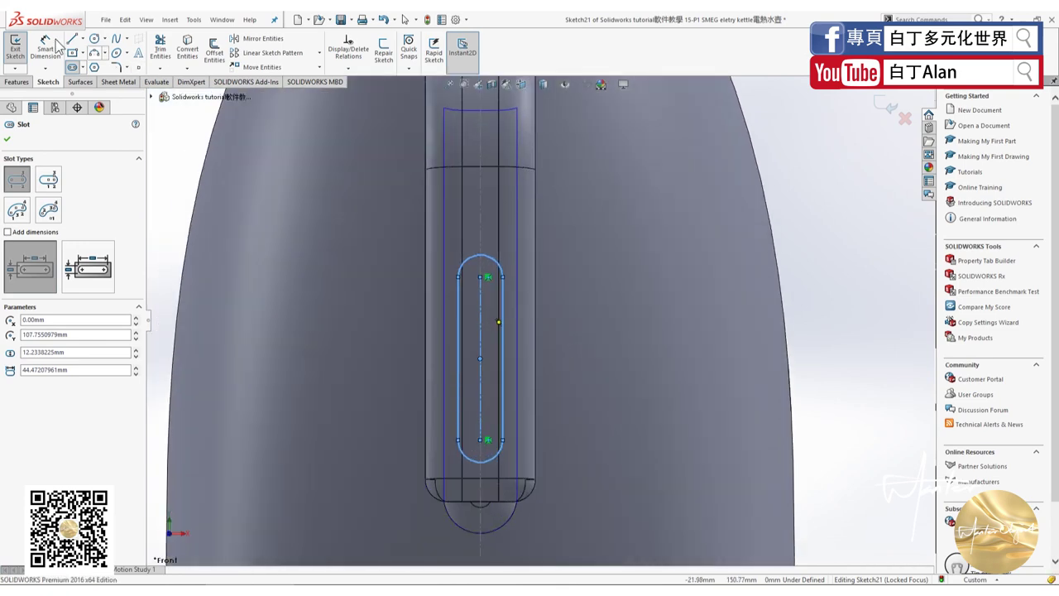
Try a tangent relation between the slot's lower arc and the strip's bottom edge, then undo it.
click(56, 46)
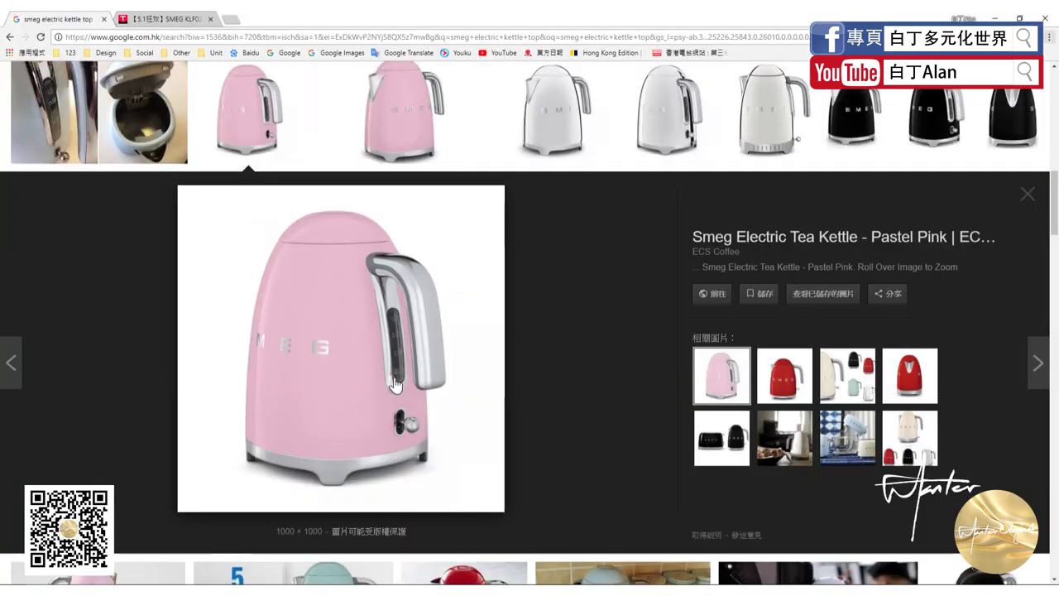
key(alt+Tab)
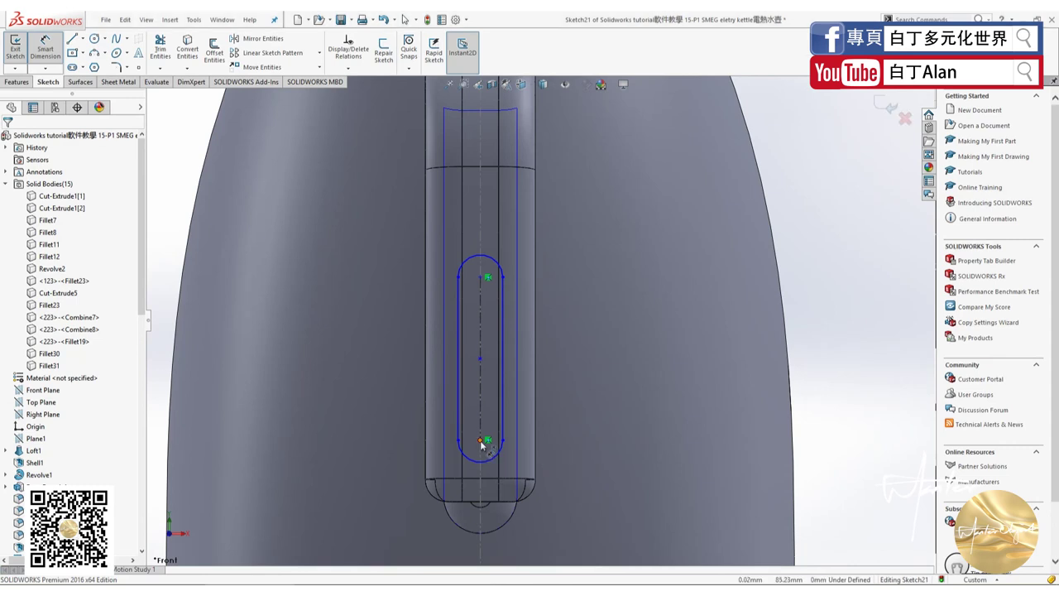
click(481, 445)
click(487, 491)
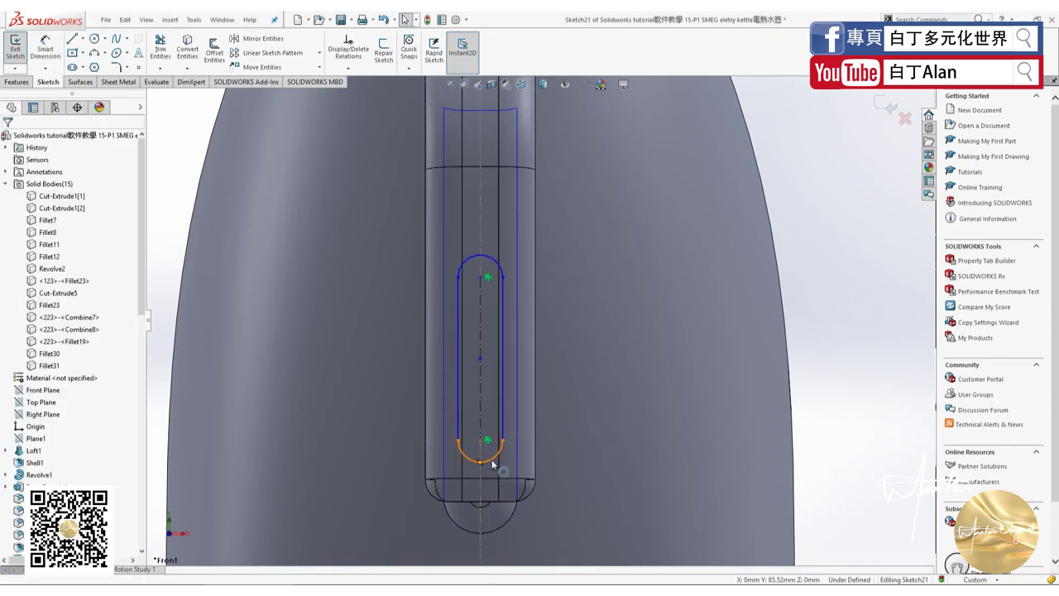
click(496, 457)
ctrl+click(503, 522)
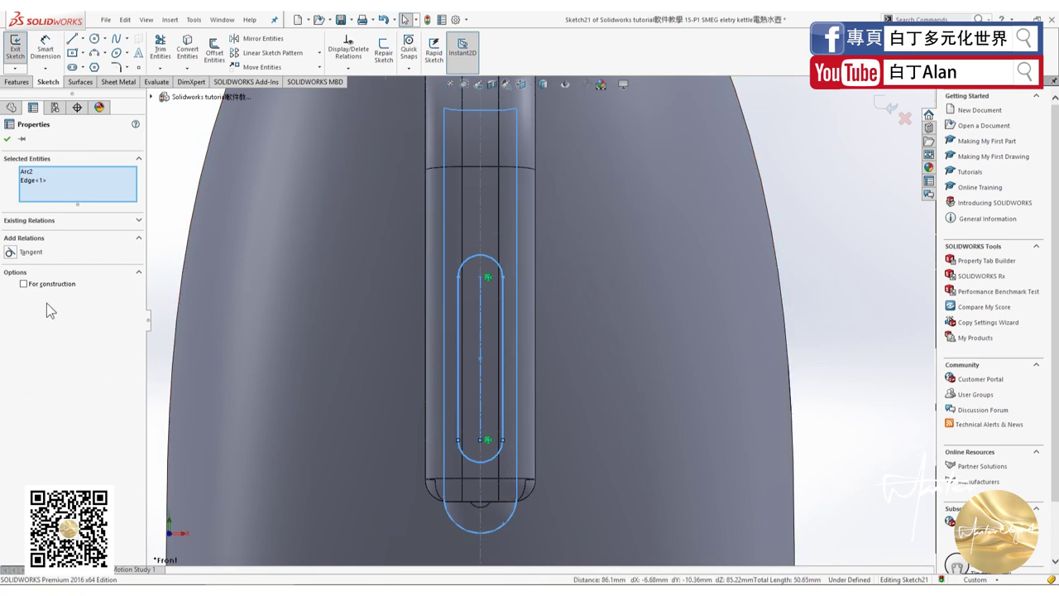
click(11, 252)
key(ctrl+z)
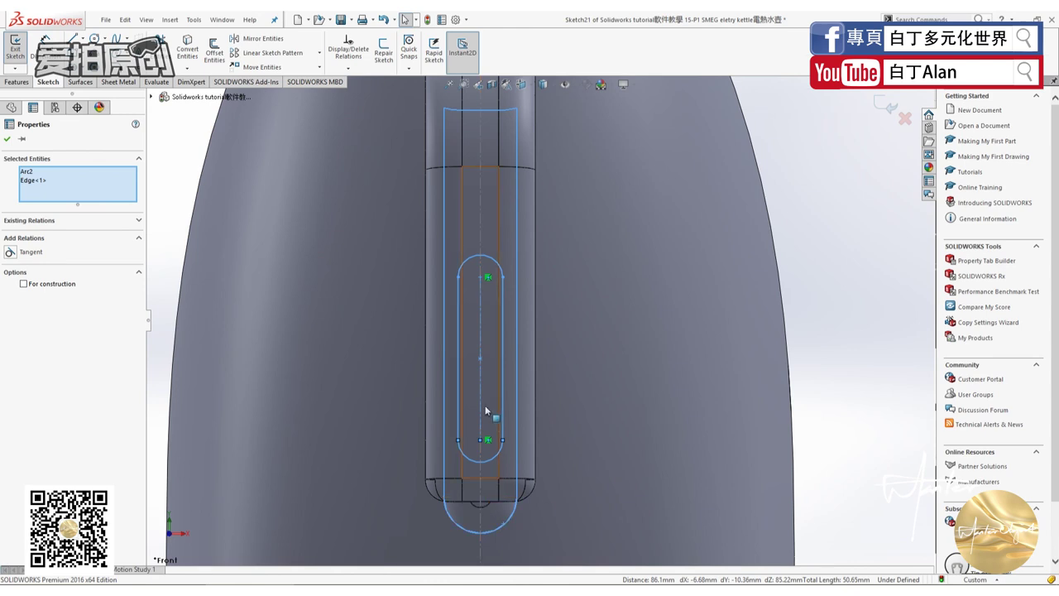
key(Escape)
Stretch the slot downward to about 60 mm, reaching the strip's rounded bottom.
click(492, 457)
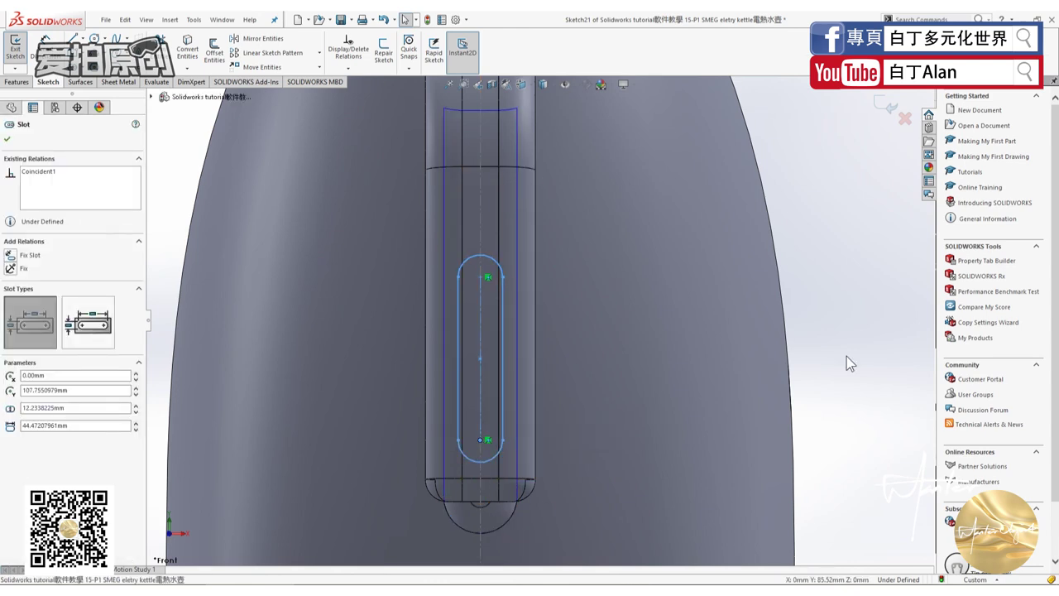
click(846, 356)
click(495, 457)
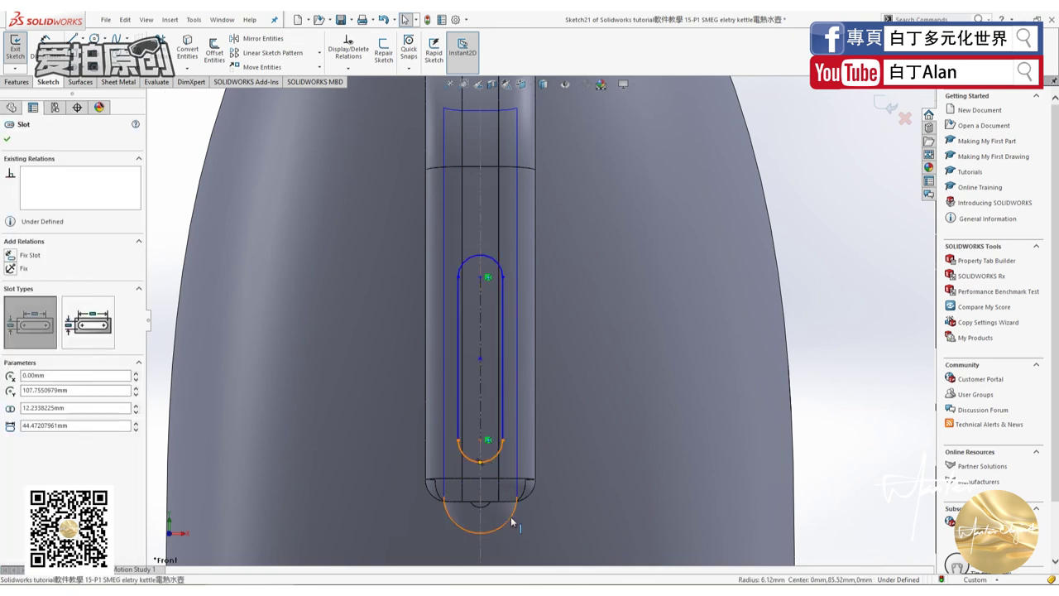
ctrl+click(509, 519)
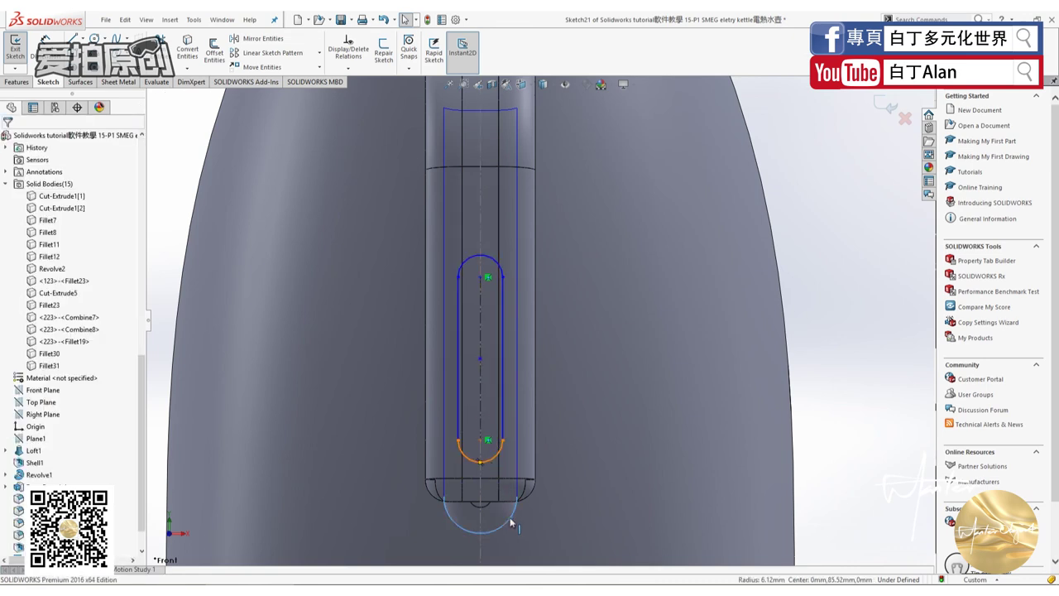
click(482, 462)
drag(481, 473, 482, 485)
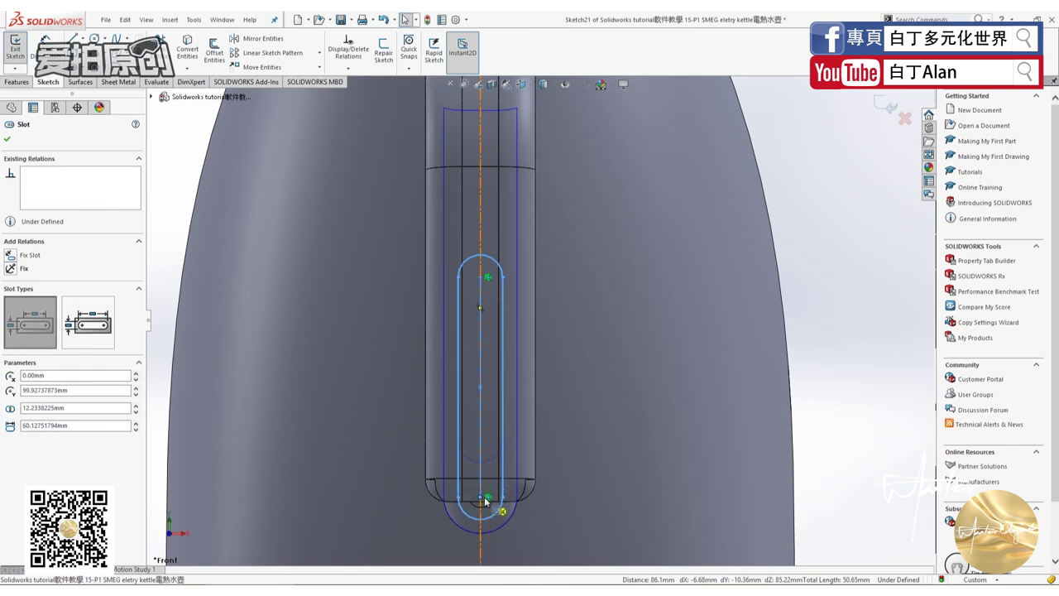
click(560, 491)
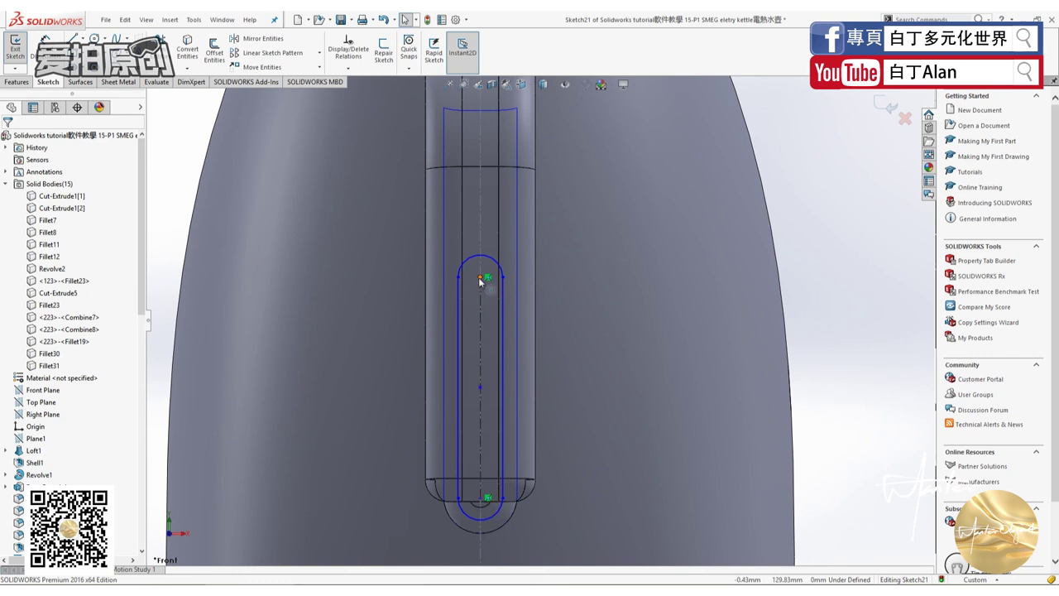
Dimension the slot length to 60 mm and its end radius to 6.5 mm.
click(484, 372)
key(d)
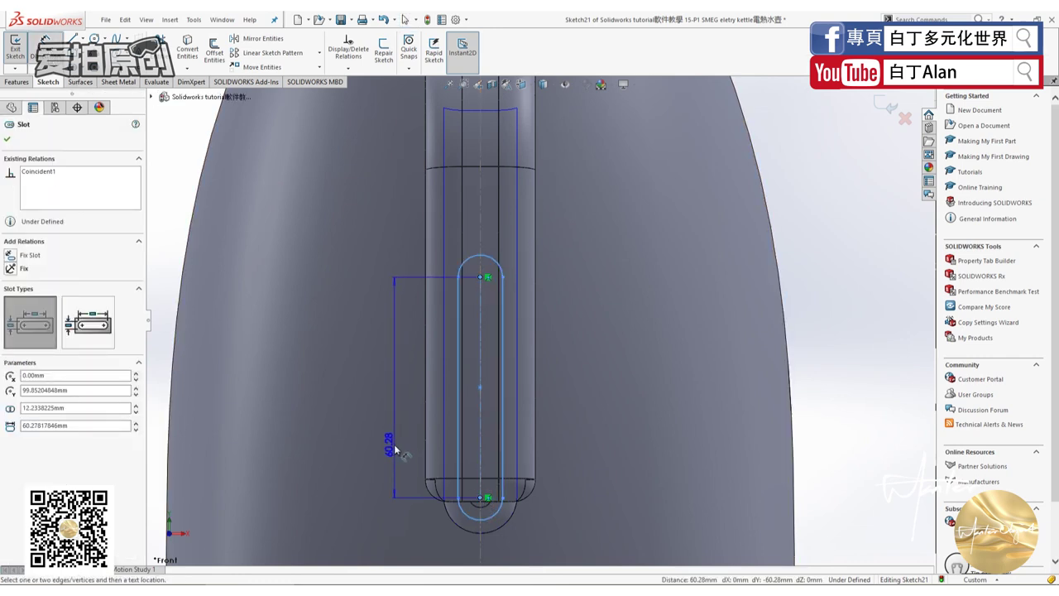
click(396, 450)
text(60)
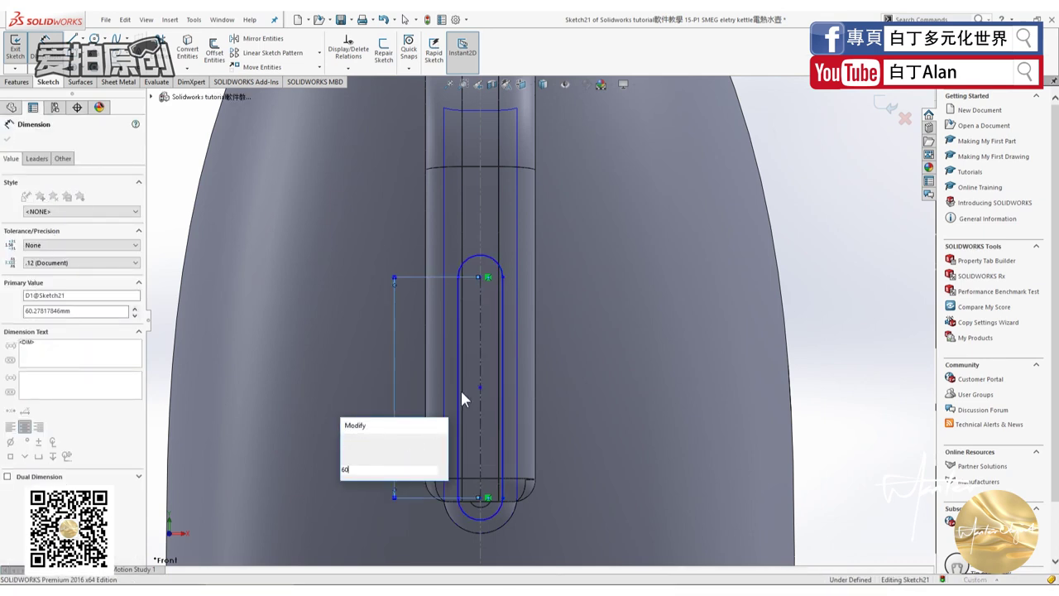
key(Return)
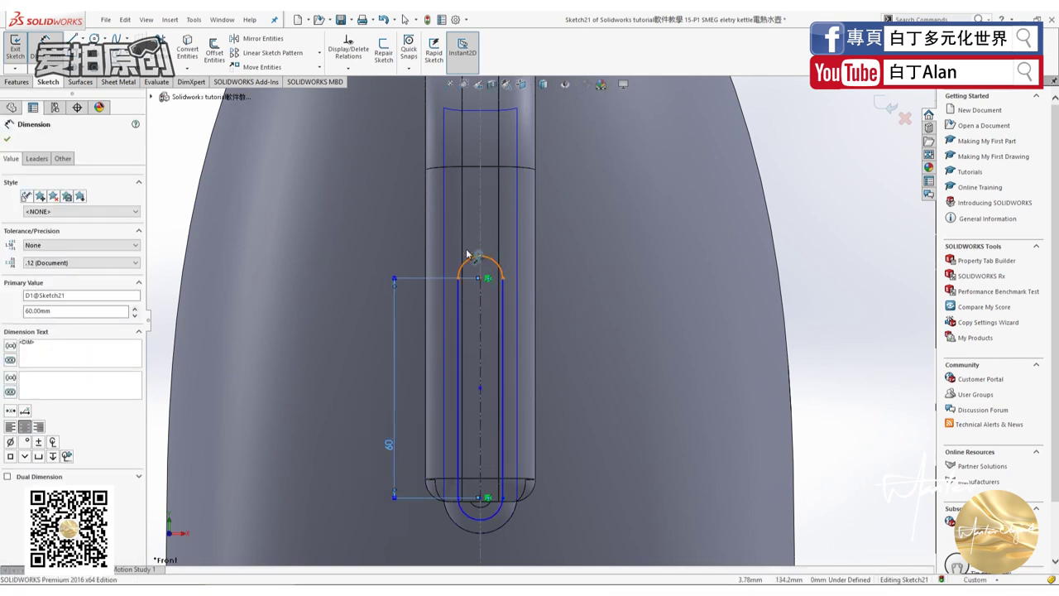
click(468, 254)
click(396, 240)
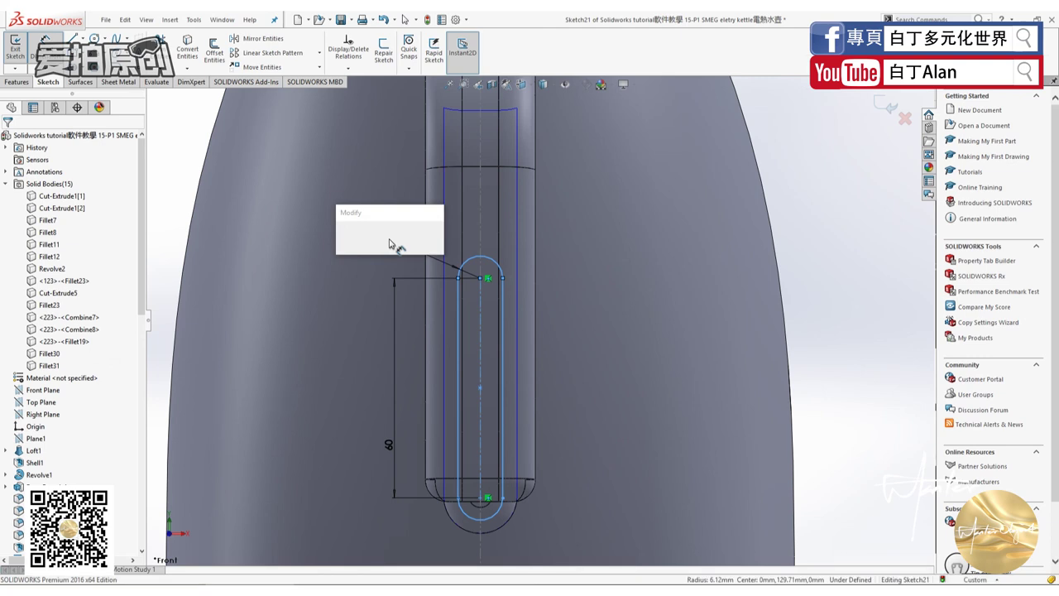
text(6.5)
key(Return)
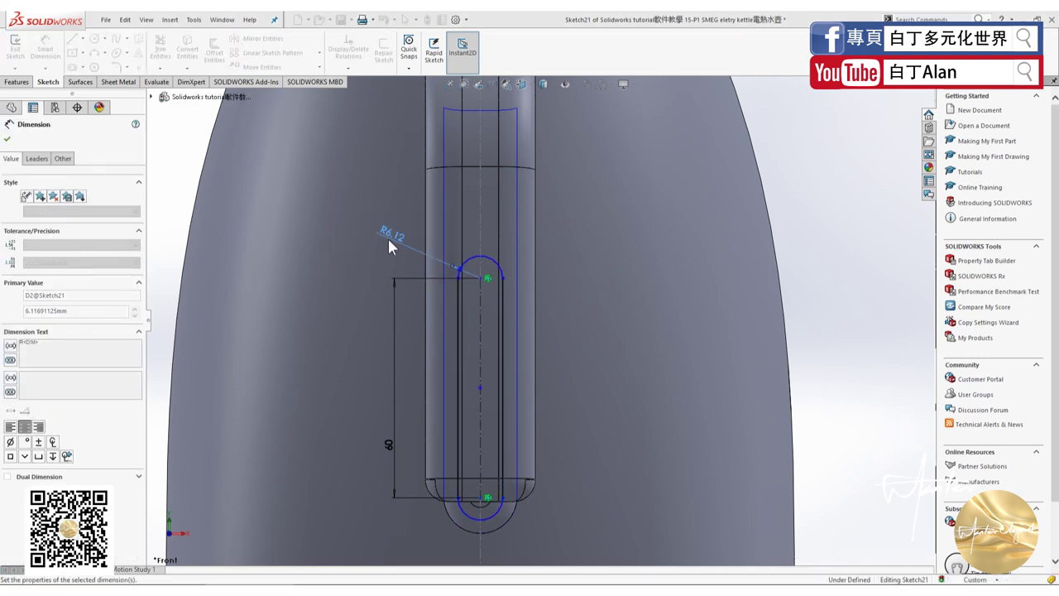
text(6.5)
key(Return)
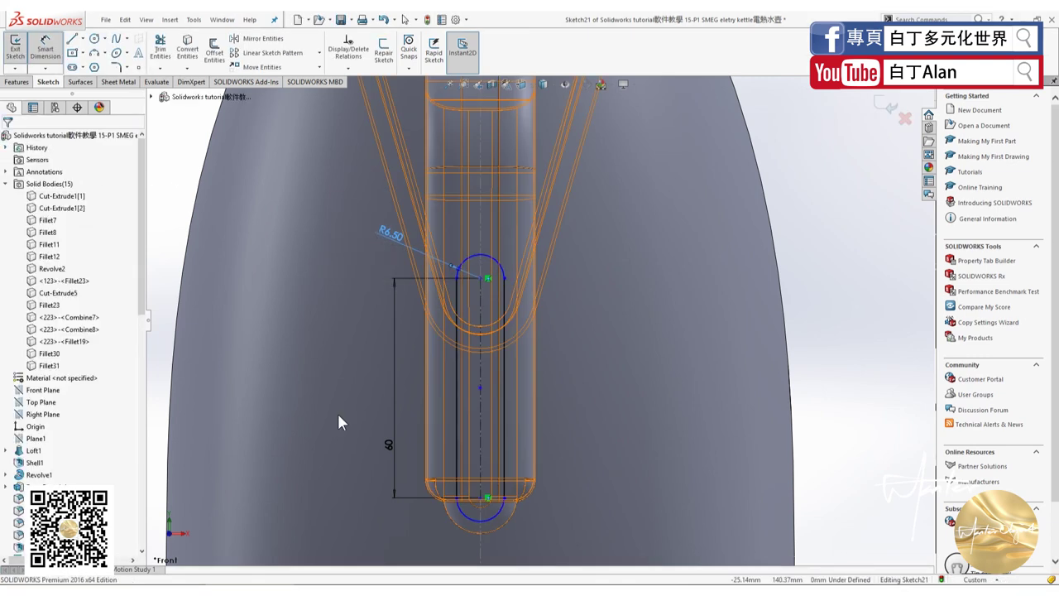
key(Escape)
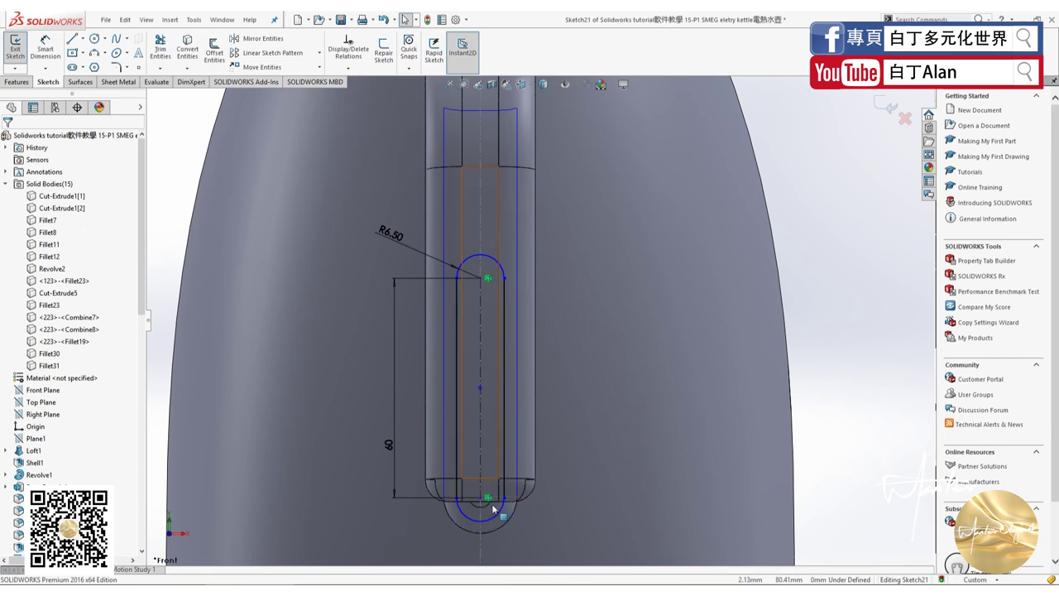
Dimension the slot's bottom end 2 mm from the strip bottom, then view the Chrome kettle photo.
key(d)
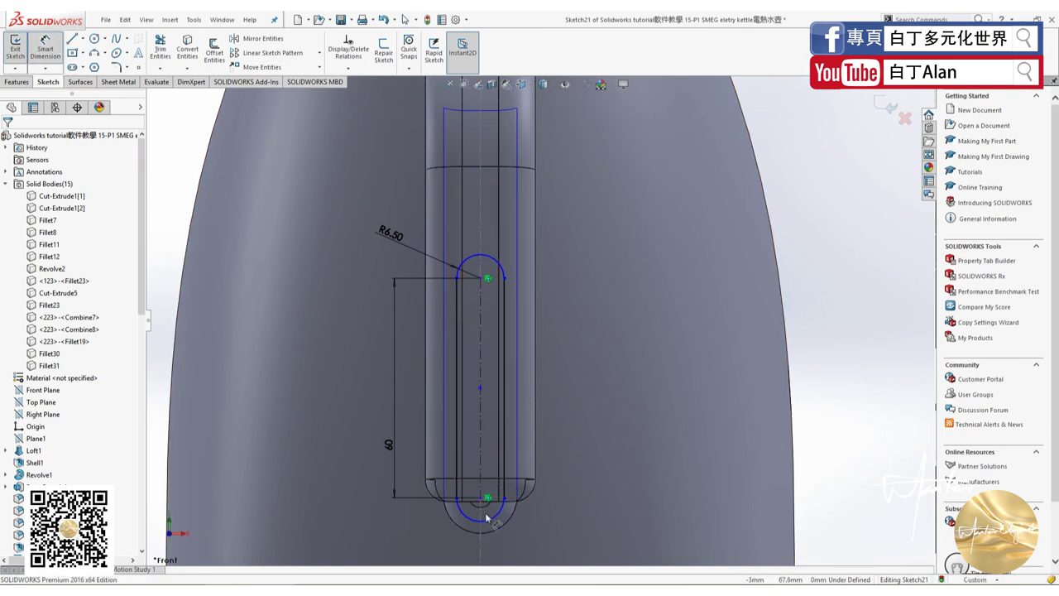
click(481, 500)
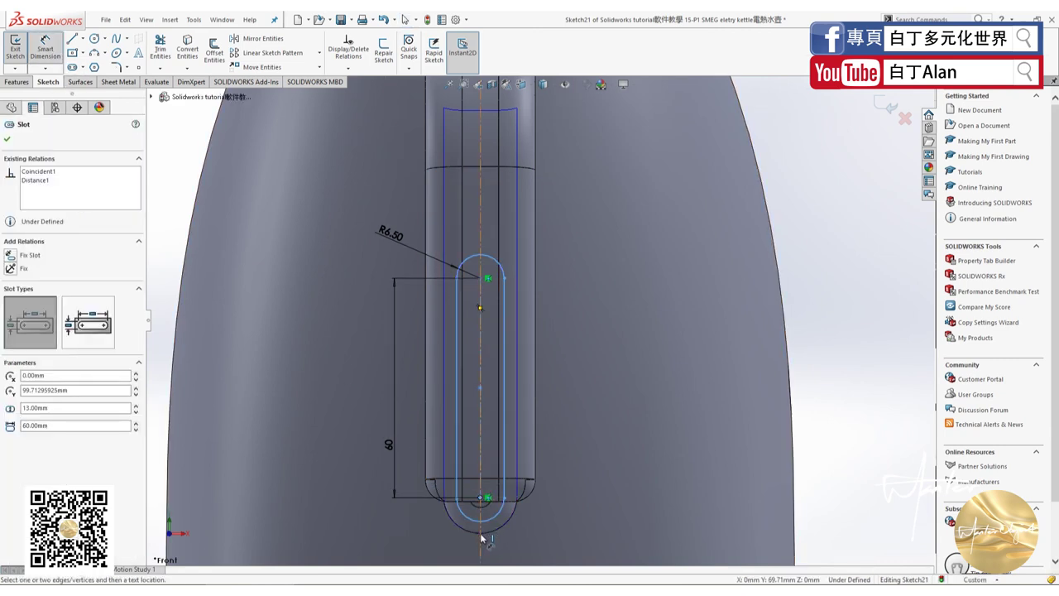
click(542, 514)
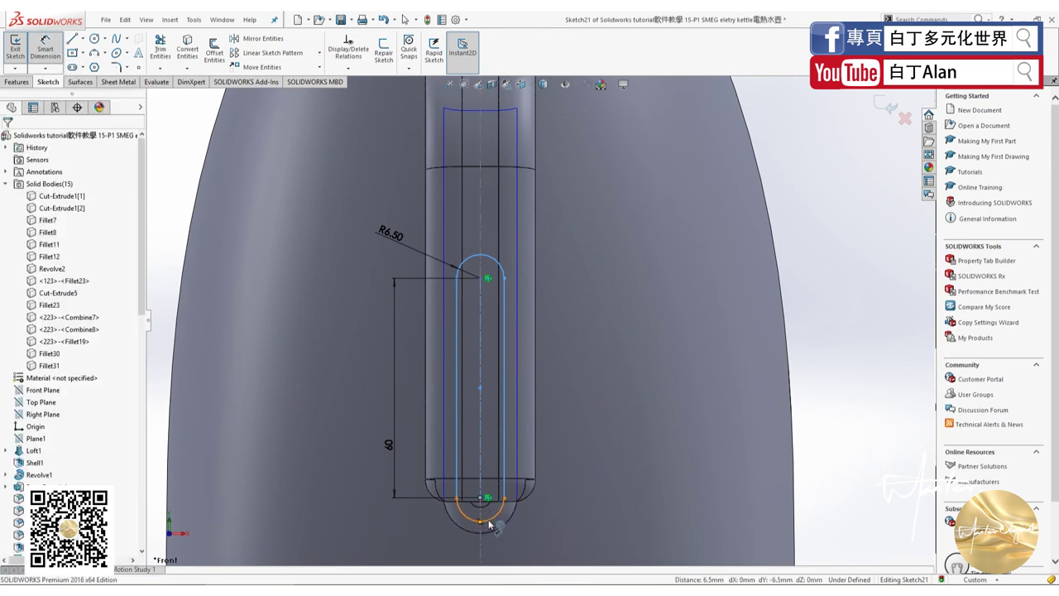
click(488, 479)
click(587, 490)
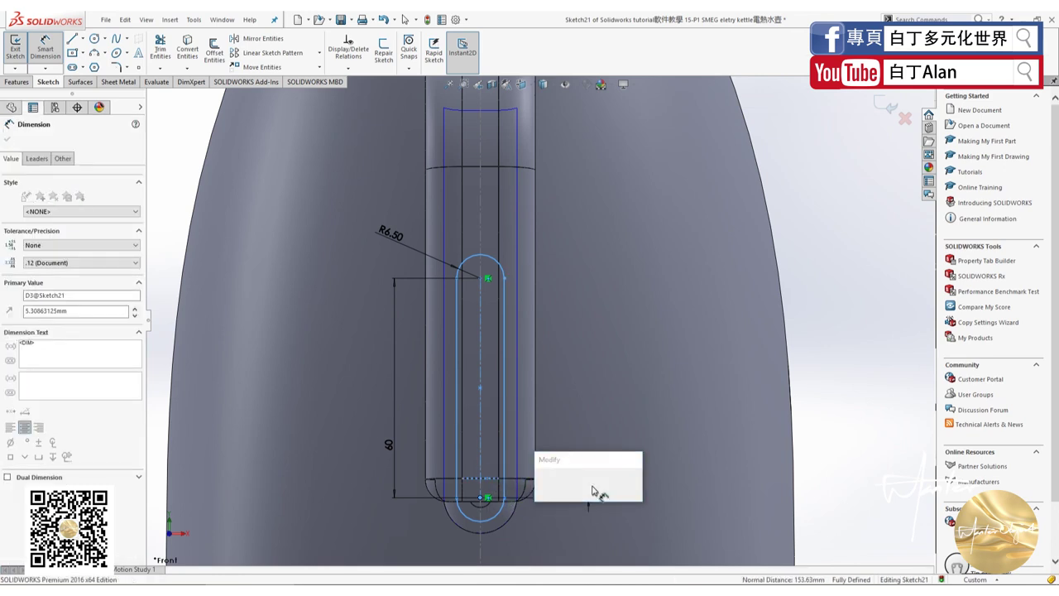
text(2)
click(591, 483)
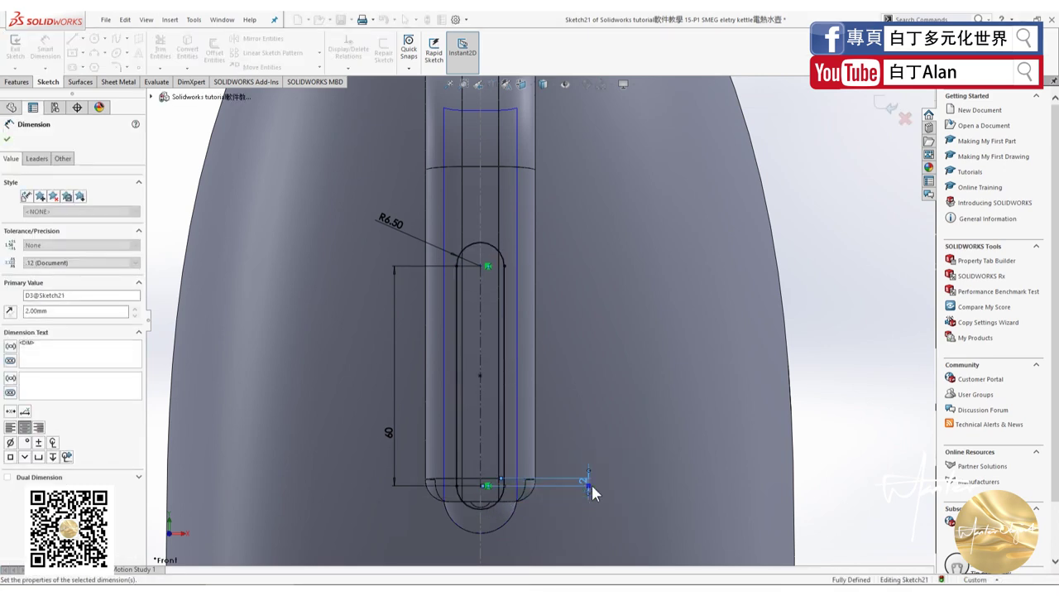
click(566, 503)
key(alt+Tab)
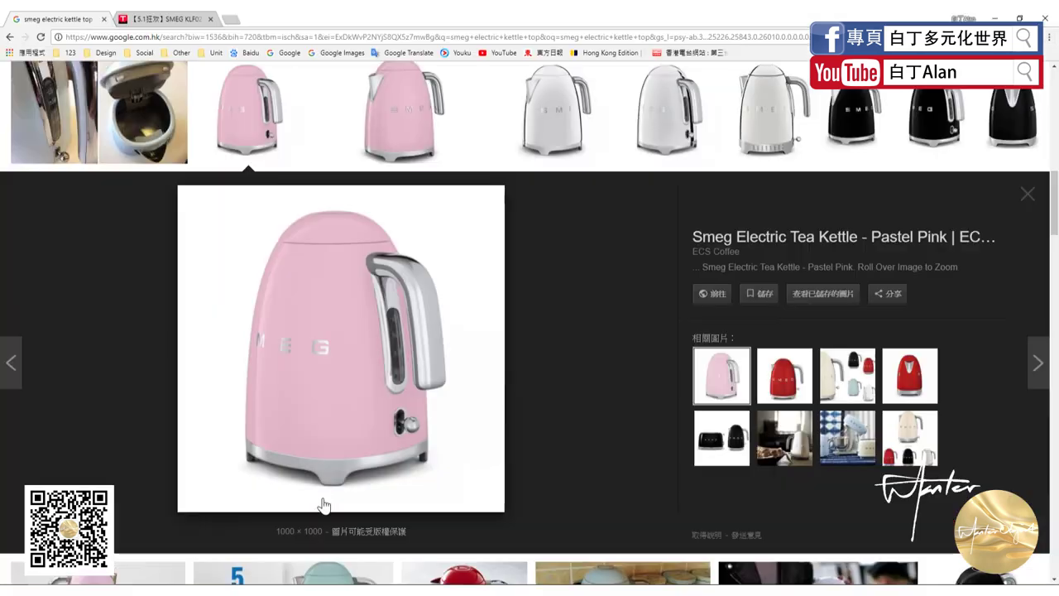
Offset the slot outline by 0.10 mm.
key(alt+Tab)
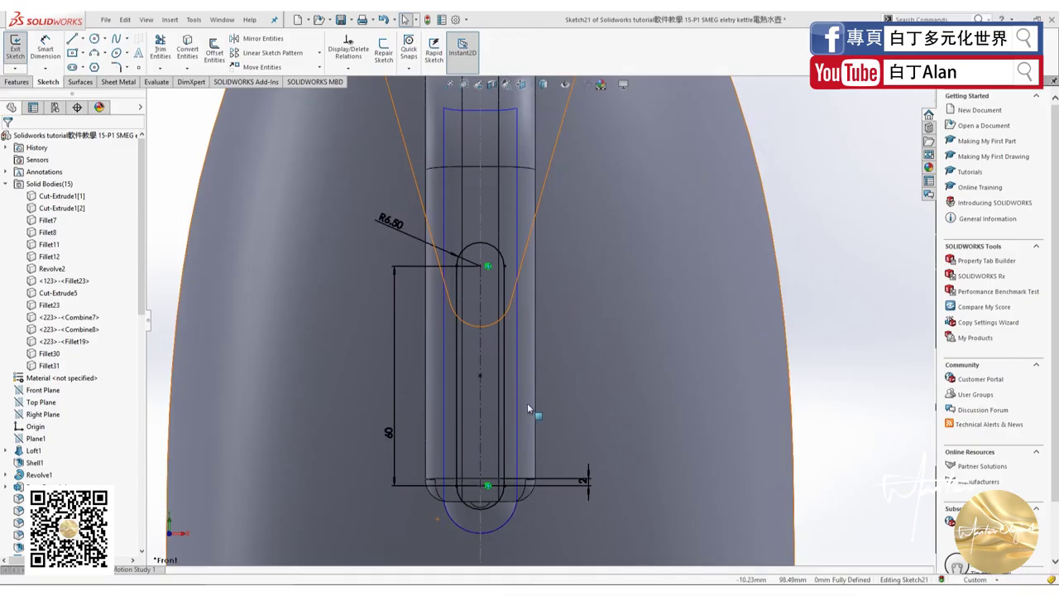
click(215, 51)
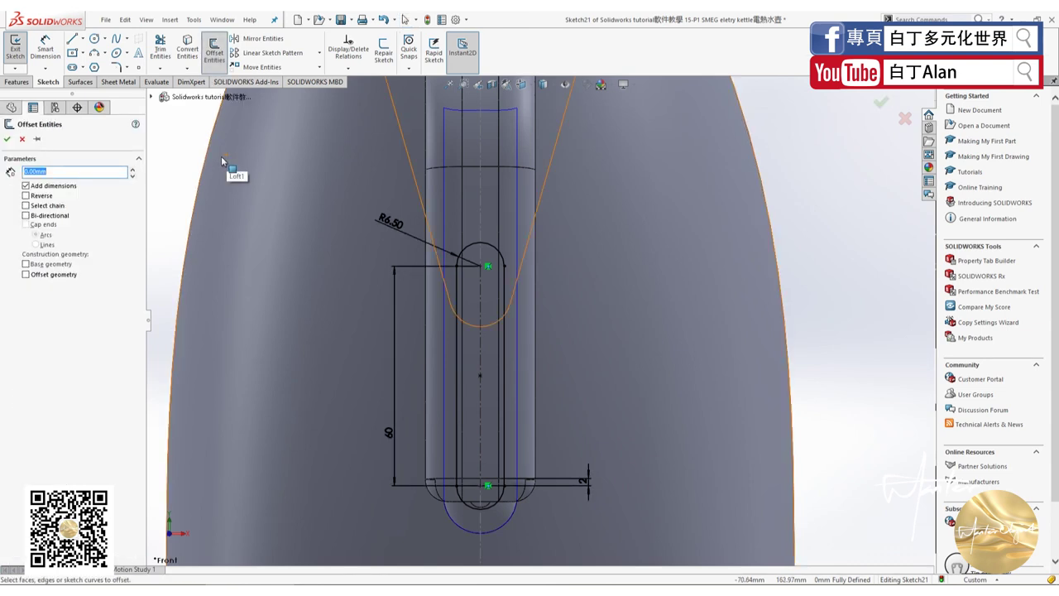
text(0.1)
click(458, 319)
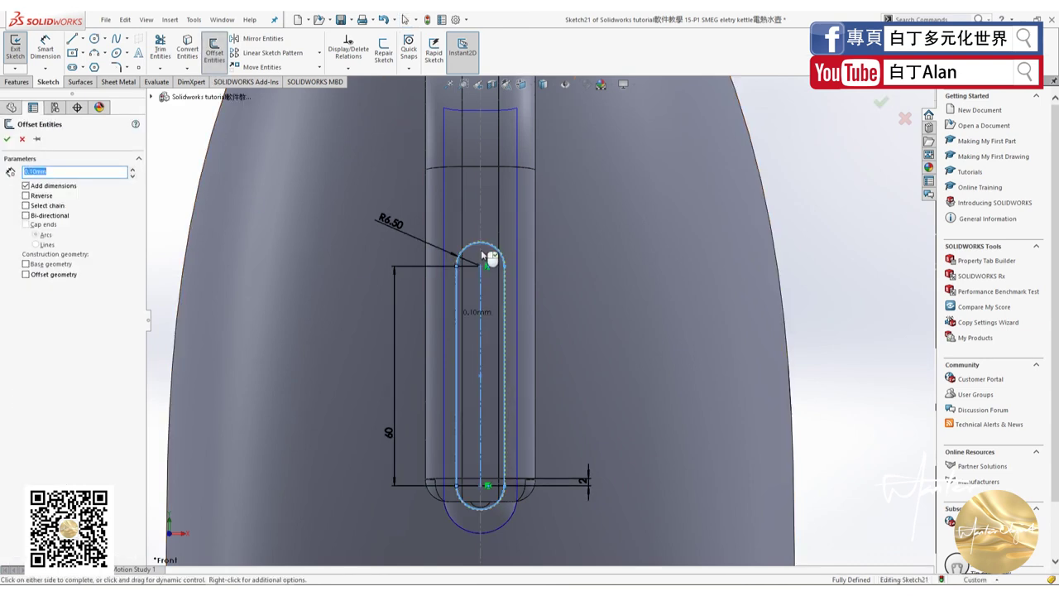
scroll(477, 269, down, 2)
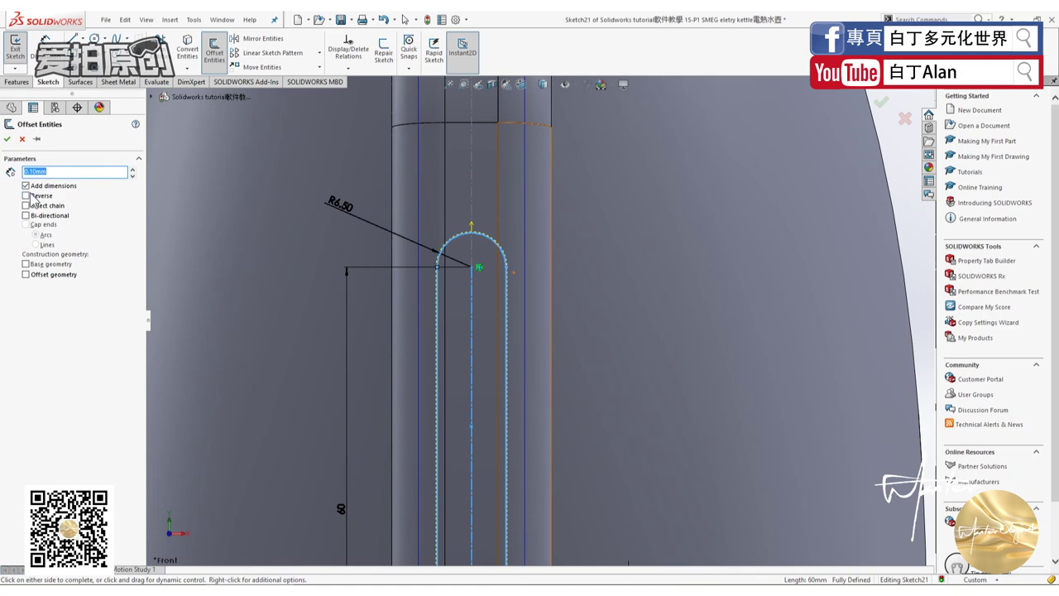
click(7, 140)
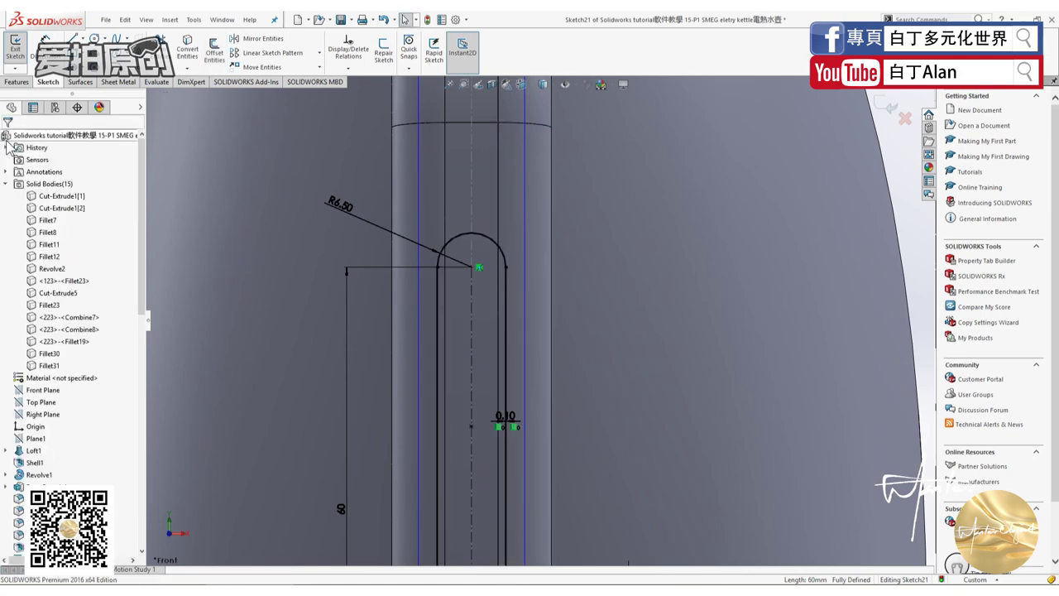
mouse_move(504, 421)
middle_down()
mouse_move(550, 346)
mouse_move(449, 309)
middle_up()
scroll(449, 309, up, 3)
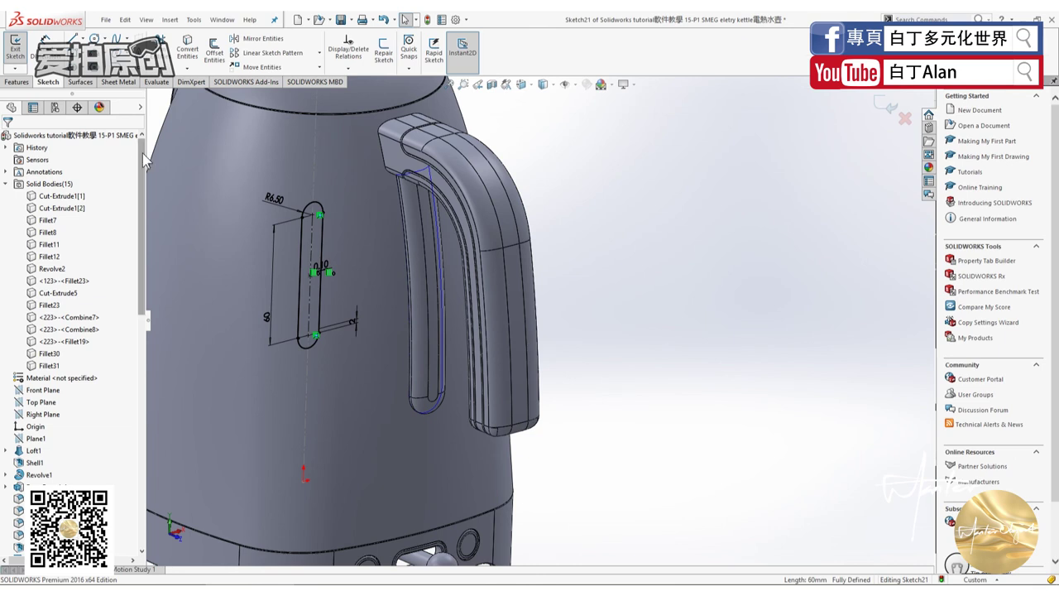
Exit the slot sketch and hide the kettle body to expose the handle.
click(895, 111)
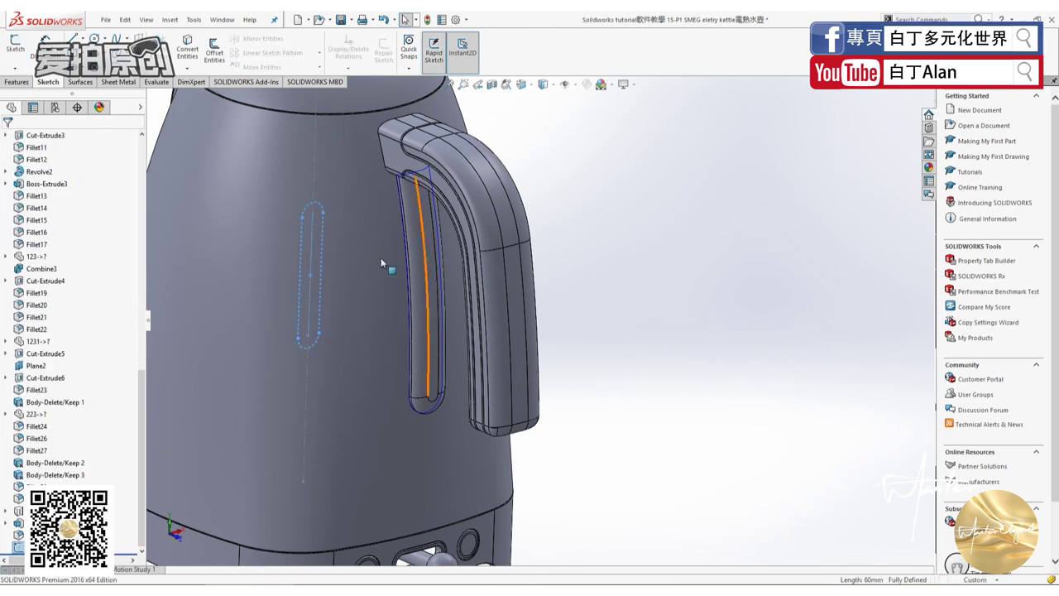
click(348, 201)
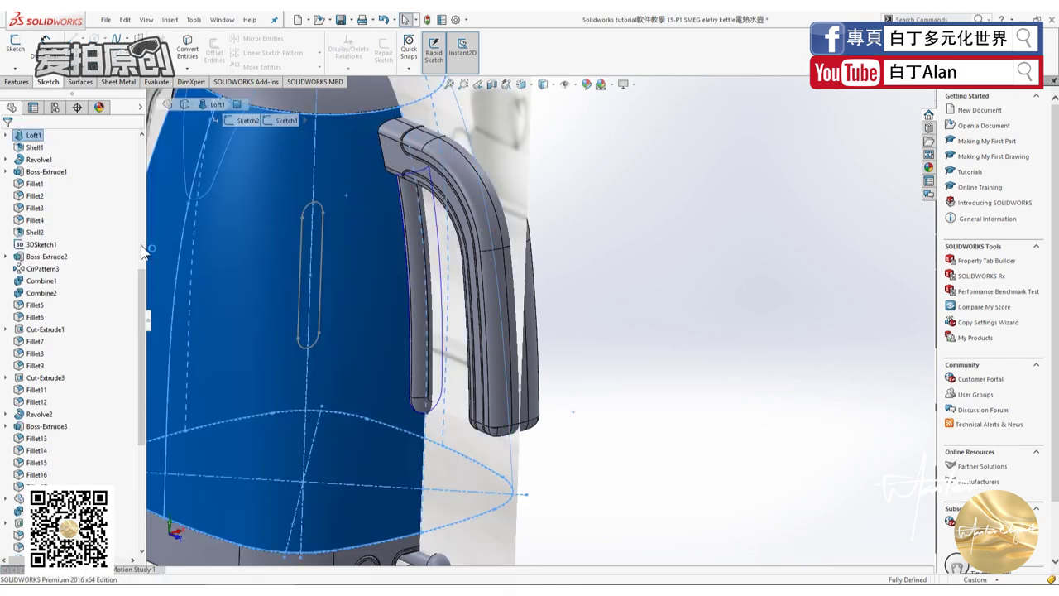
scroll(50, 331, up, 5)
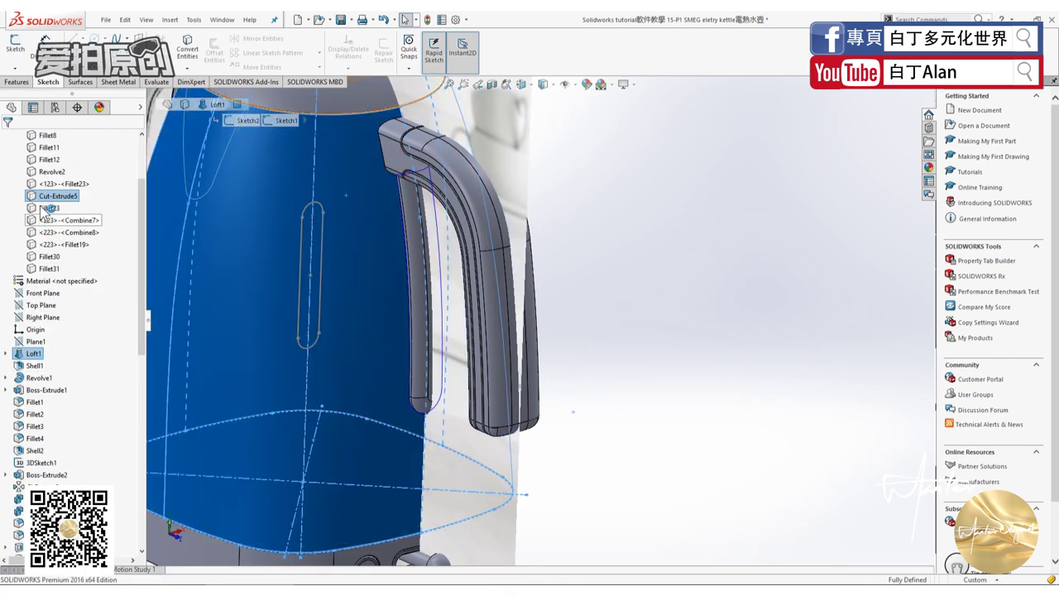
right_click(54, 196)
key(Escape)
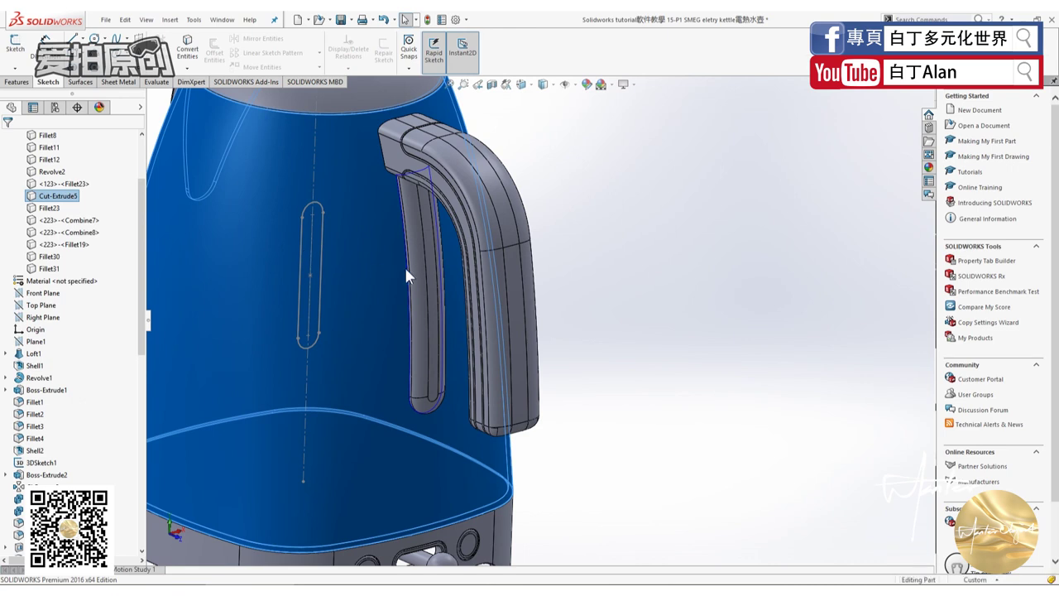
key(Tab)
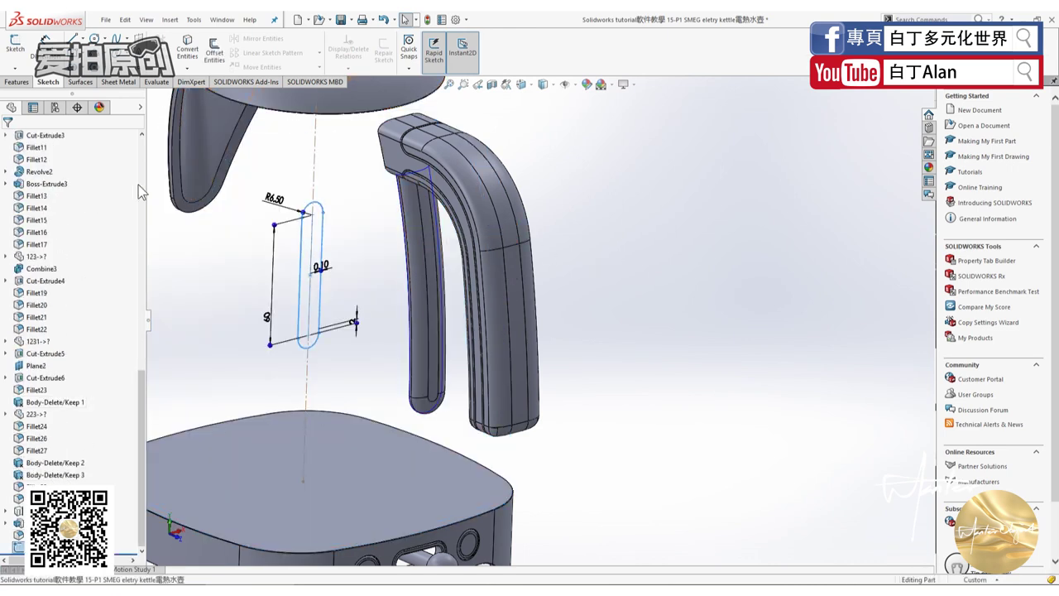
click(20, 83)
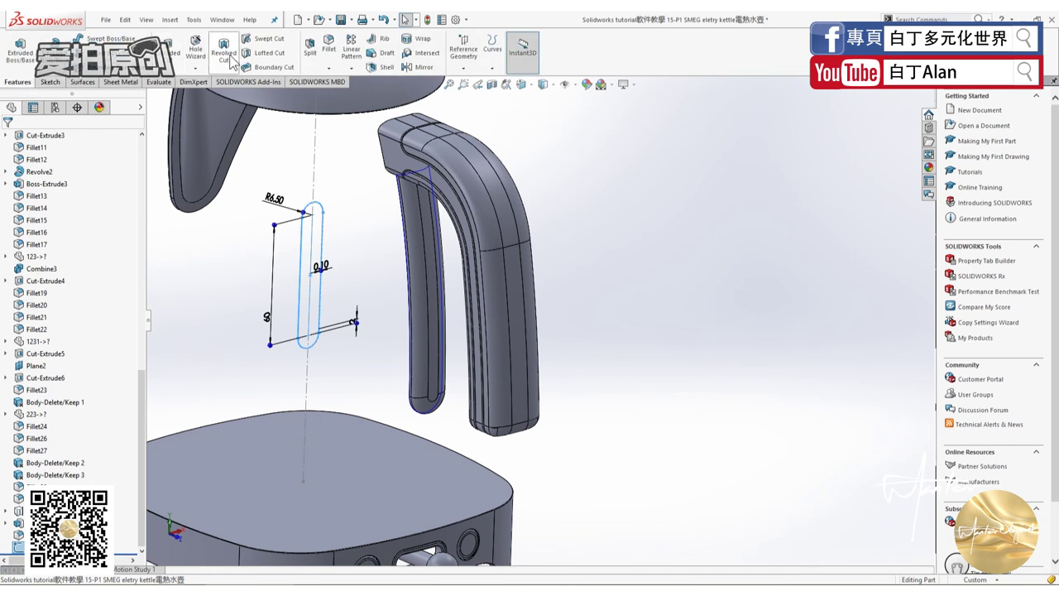
Extrude-cut the slot sketch, dragging the blind depth out to 111 mm.
click(167, 52)
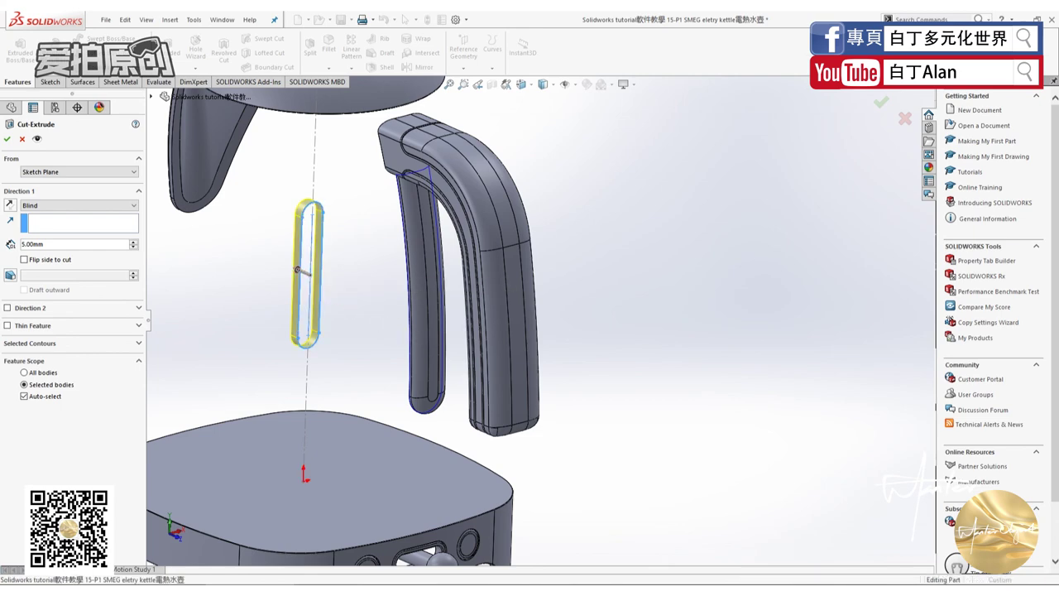
key(z)
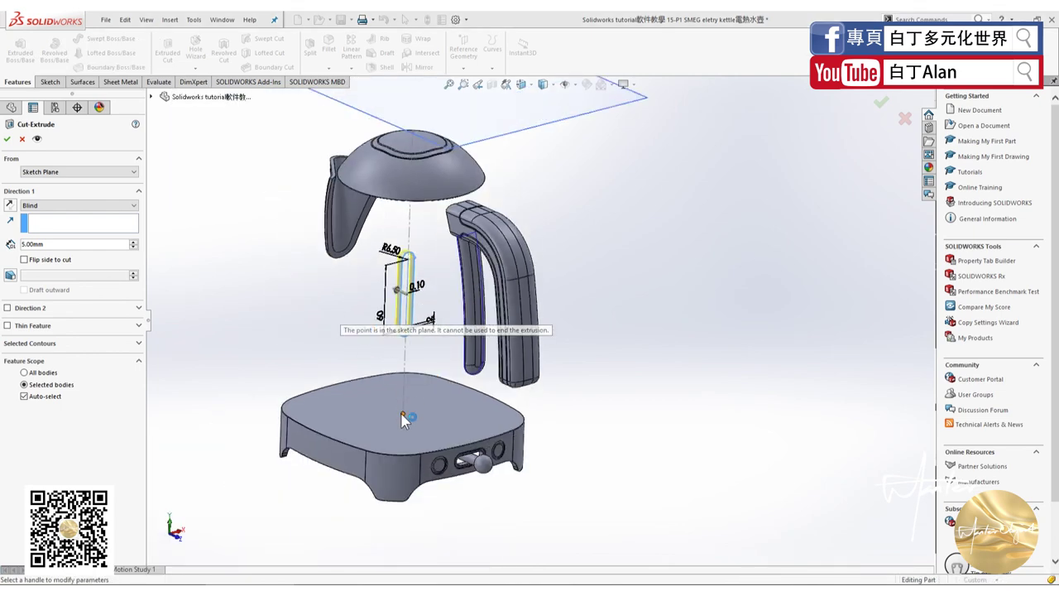
middle_drag(430, 322, 441, 331)
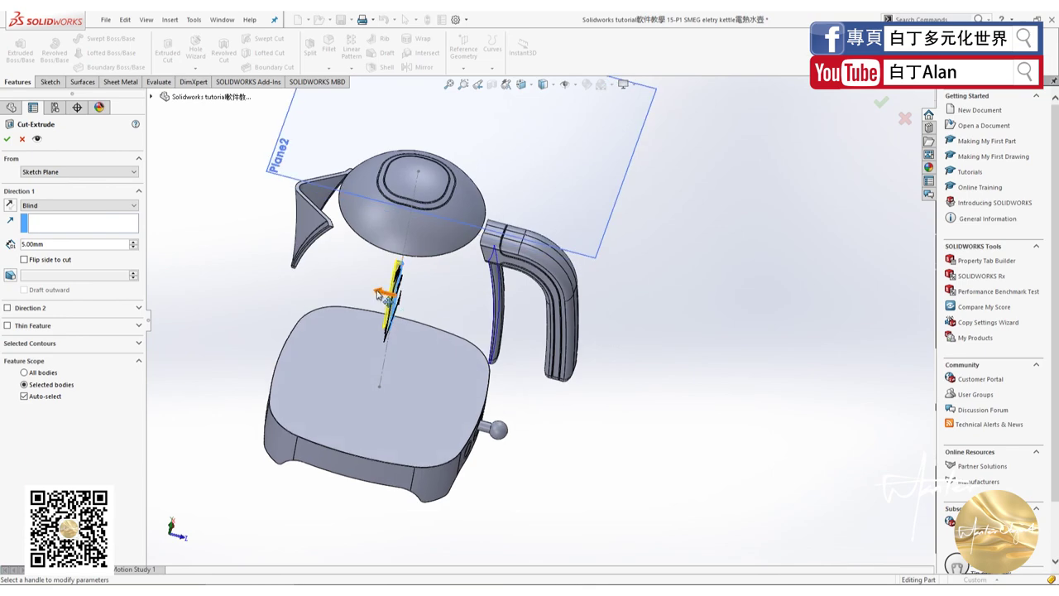
mouse_move(379, 291)
mouse_down()
mouse_move(484, 335)
mouse_move(550, 335)
mouse_up()
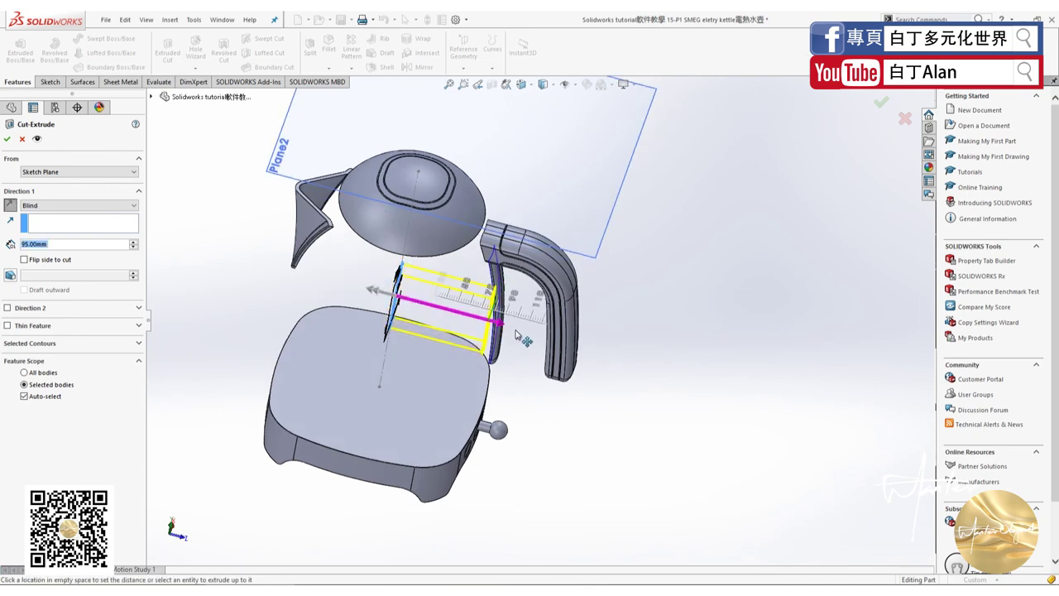
middle_drag(536, 409, 523, 358)
scroll(523, 358, down, 2)
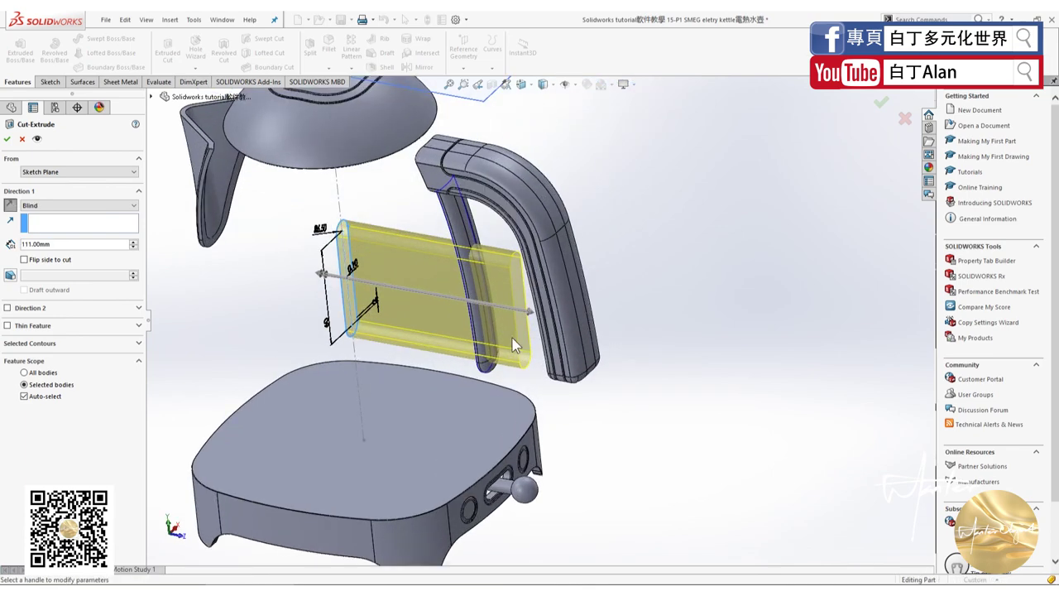
scroll(518, 292, down, 3)
middle_drag(518, 292, 591, 329)
scroll(591, 328, down, 2)
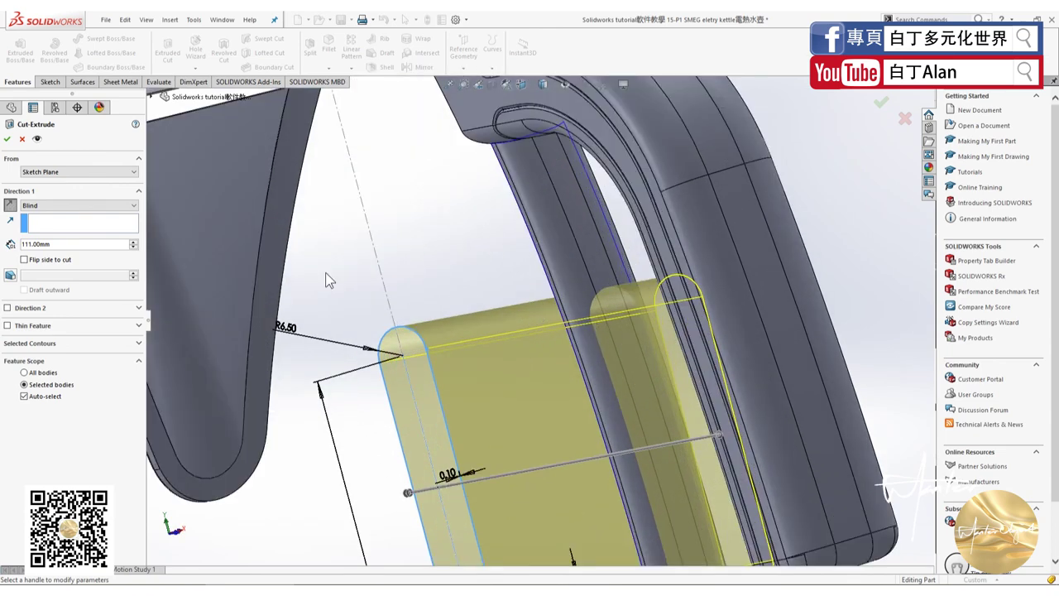
Apply the cut keeping all bodies and inspect the new slot recess.
click(9, 138)
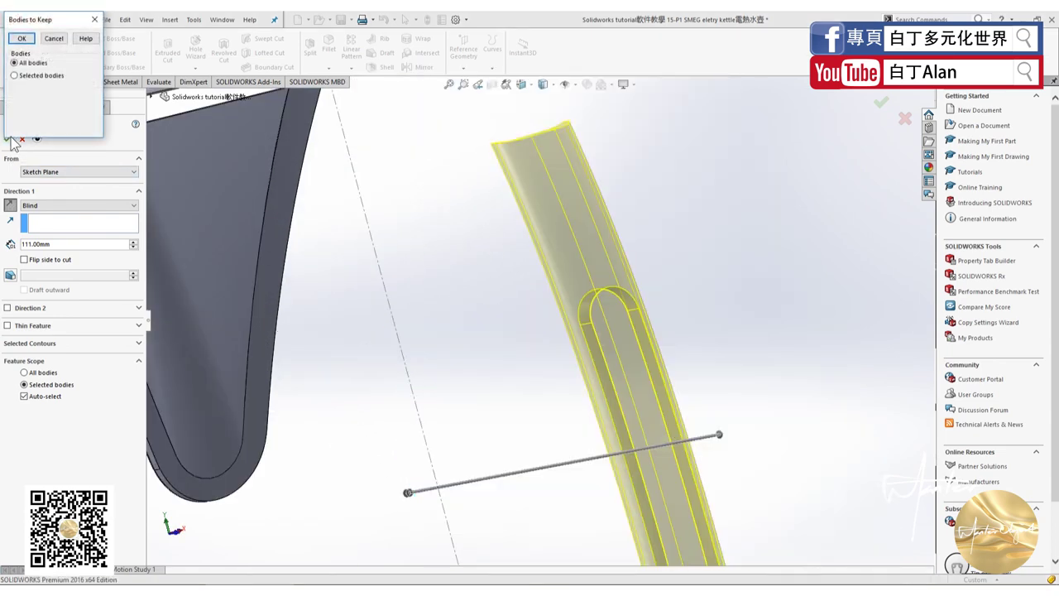
click(25, 41)
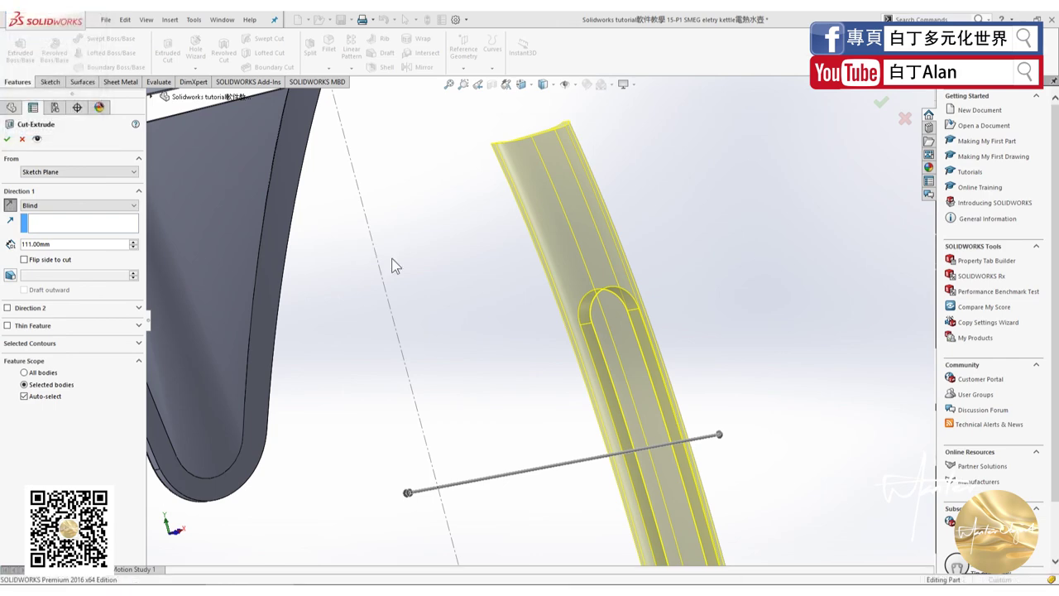
key(Return)
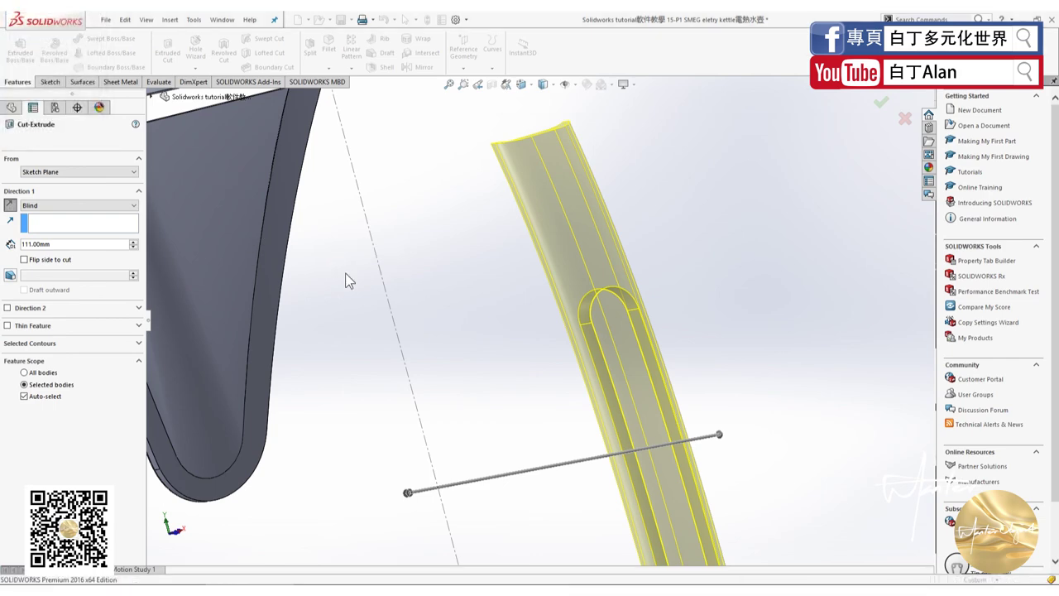
mouse_move(347, 281)
middle_down()
mouse_move(515, 299)
mouse_move(525, 232)
middle_up()
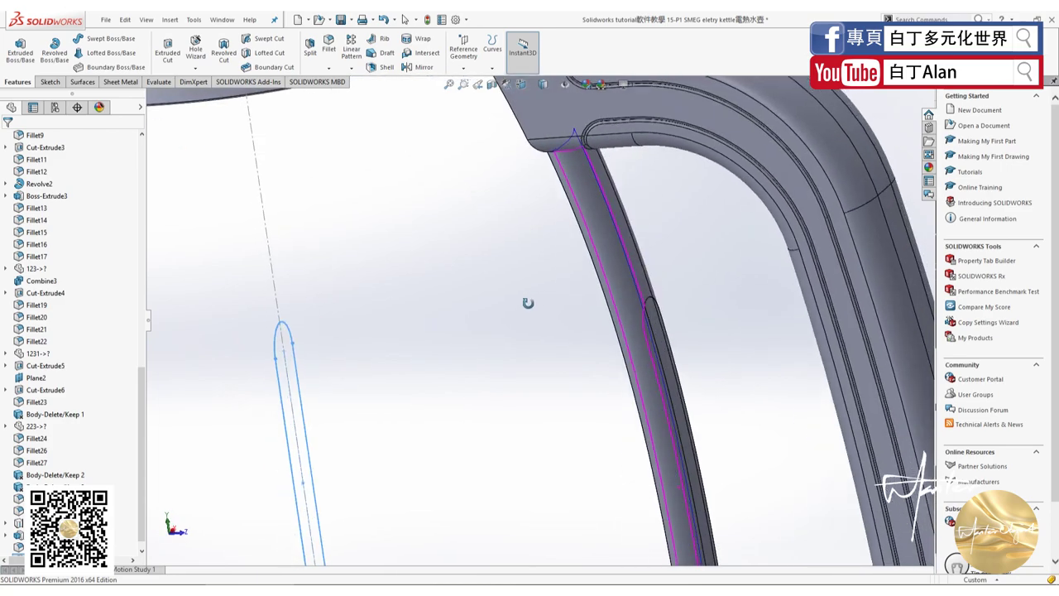
scroll(640, 319, down, 3)
Browse the Google Images results and preview the hughes.co.uk kettle photo.
scroll(636, 244, down, 2)
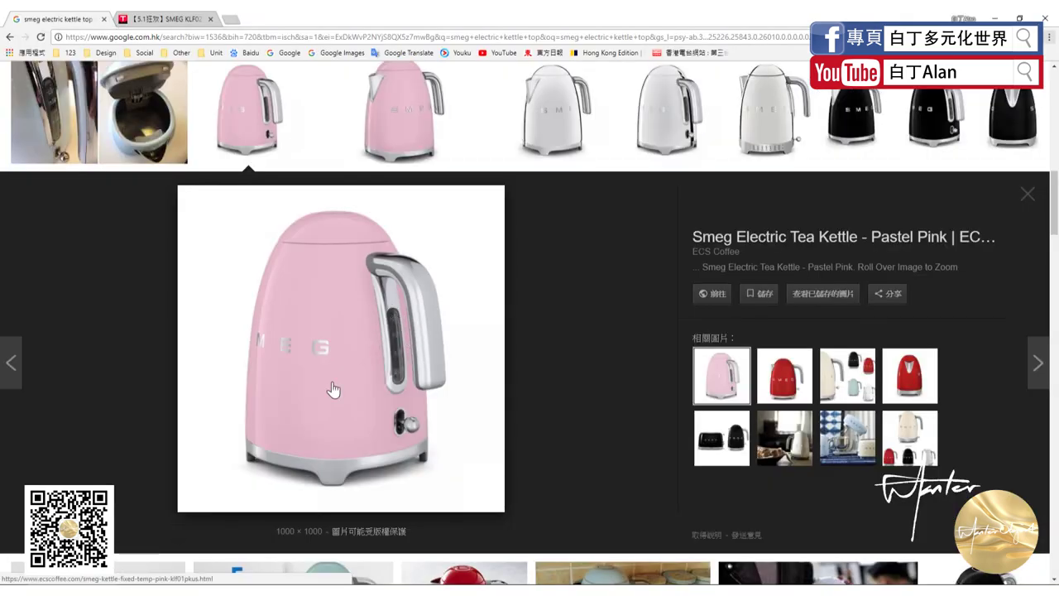
scroll(333, 389, up, 5)
scroll(225, 359, down, 5)
scroll(225, 359, up, 3)
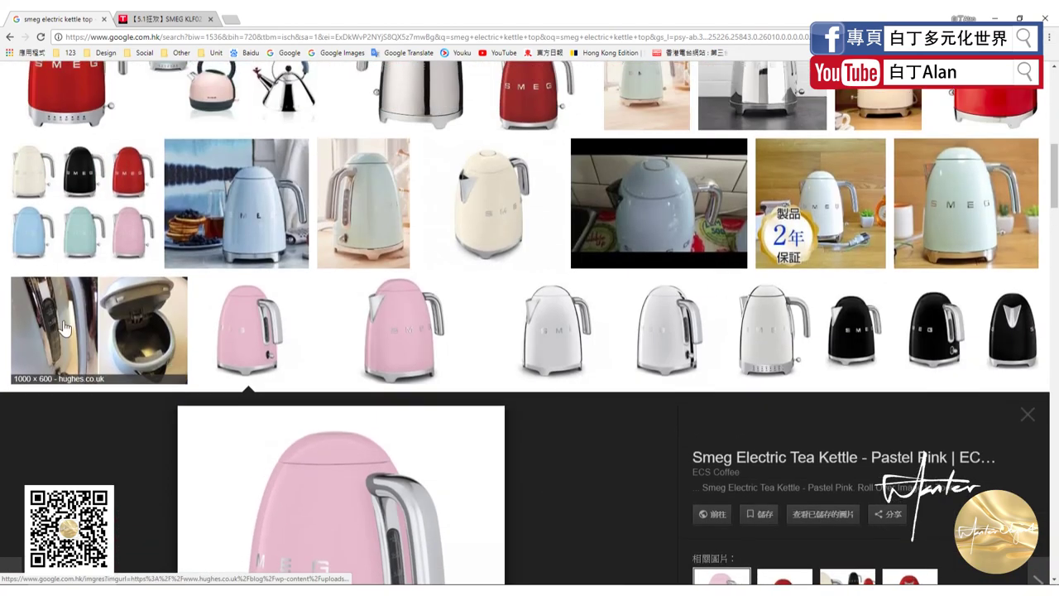
click(64, 327)
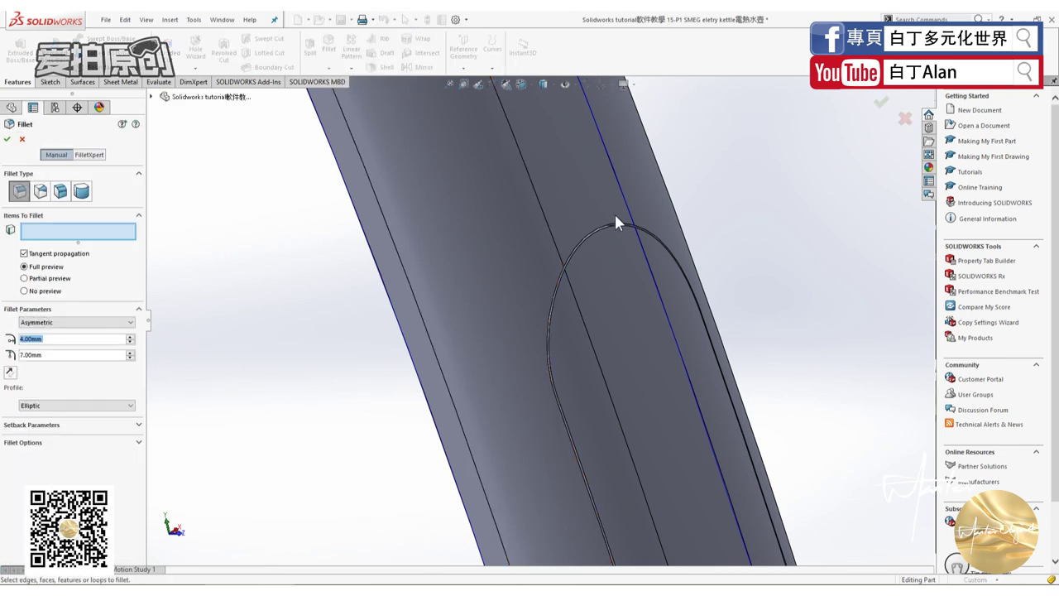
Round the slot's rounded edge with a symmetric 0.5 mm fillet.
click(76, 321)
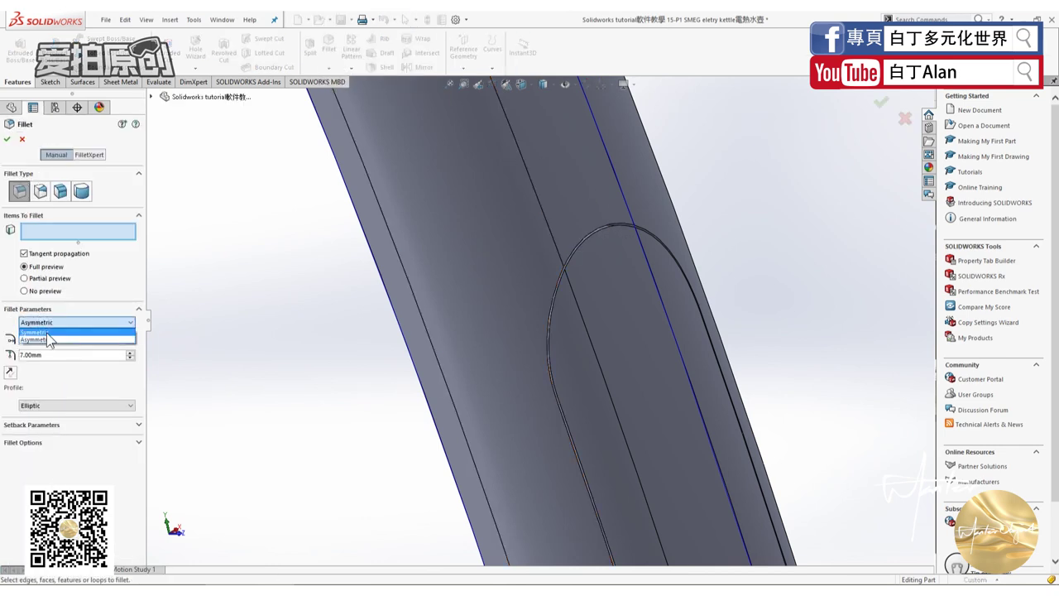
click(50, 333)
text(1.00mm)
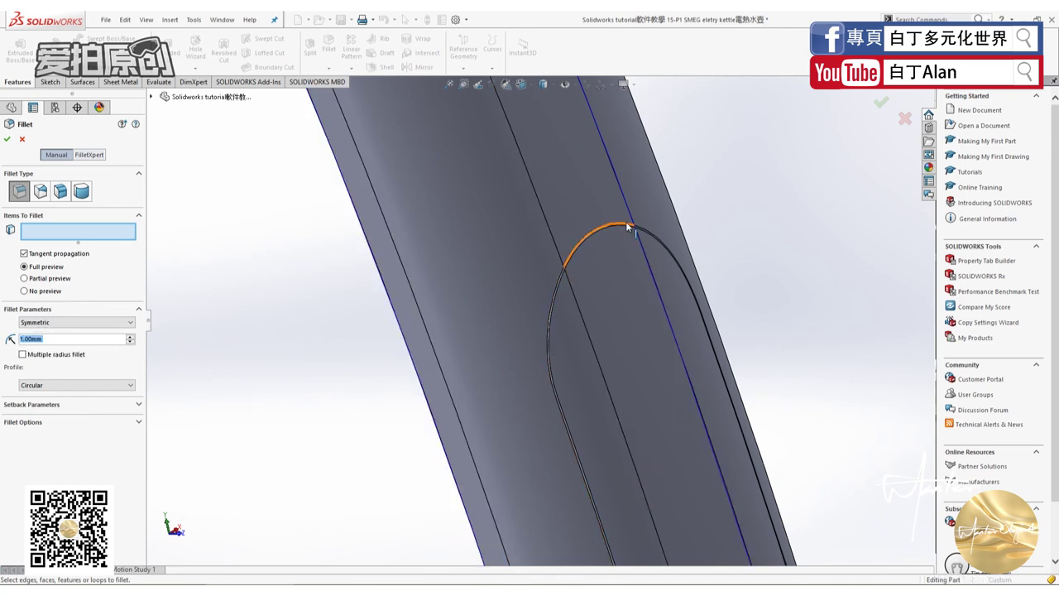
click(625, 220)
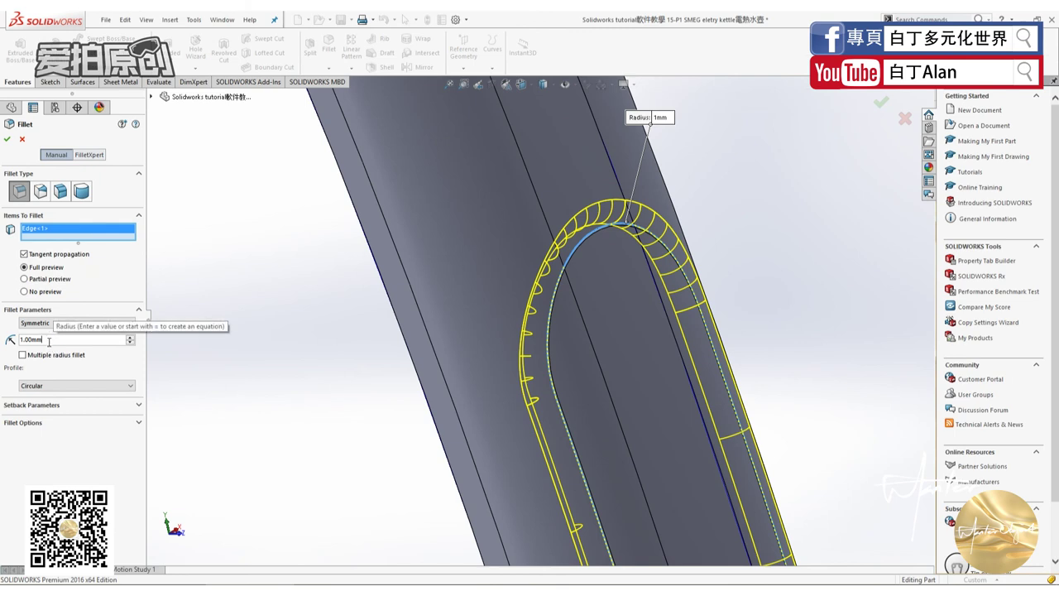
double_click(48, 339)
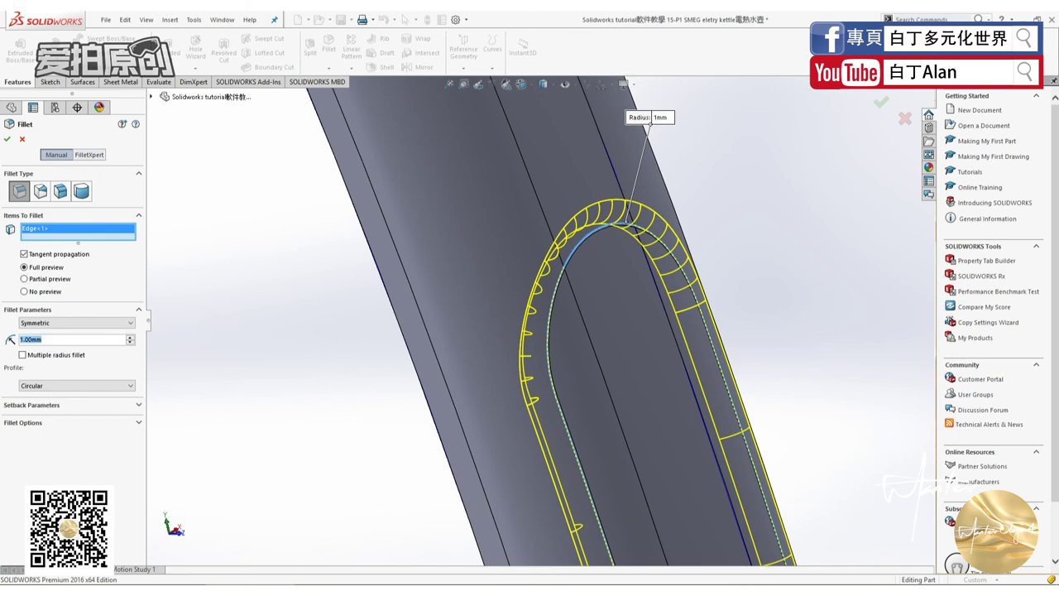
text(0.5)
key(Return)
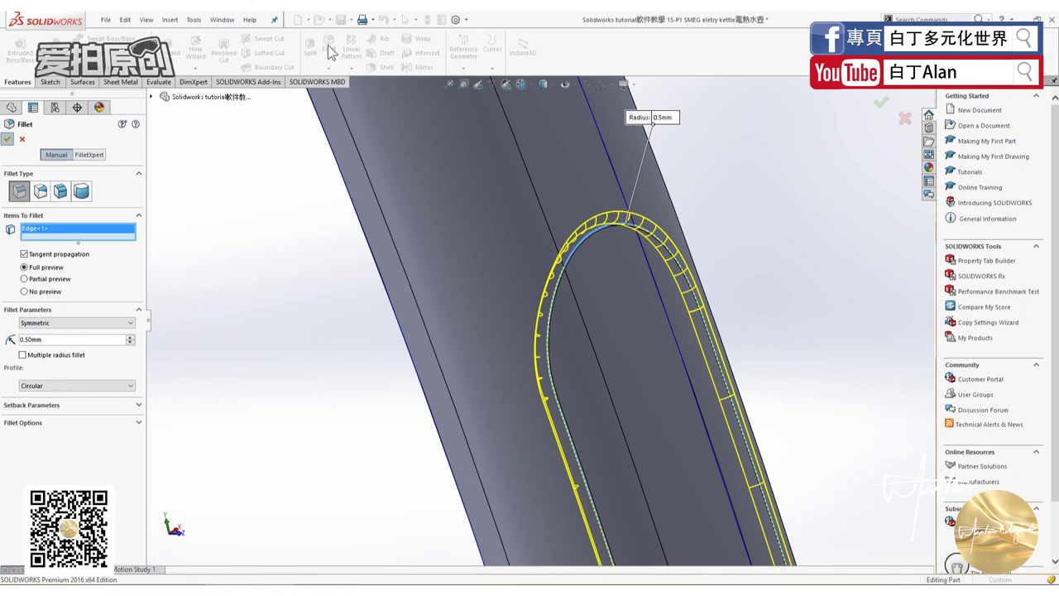
key(Return)
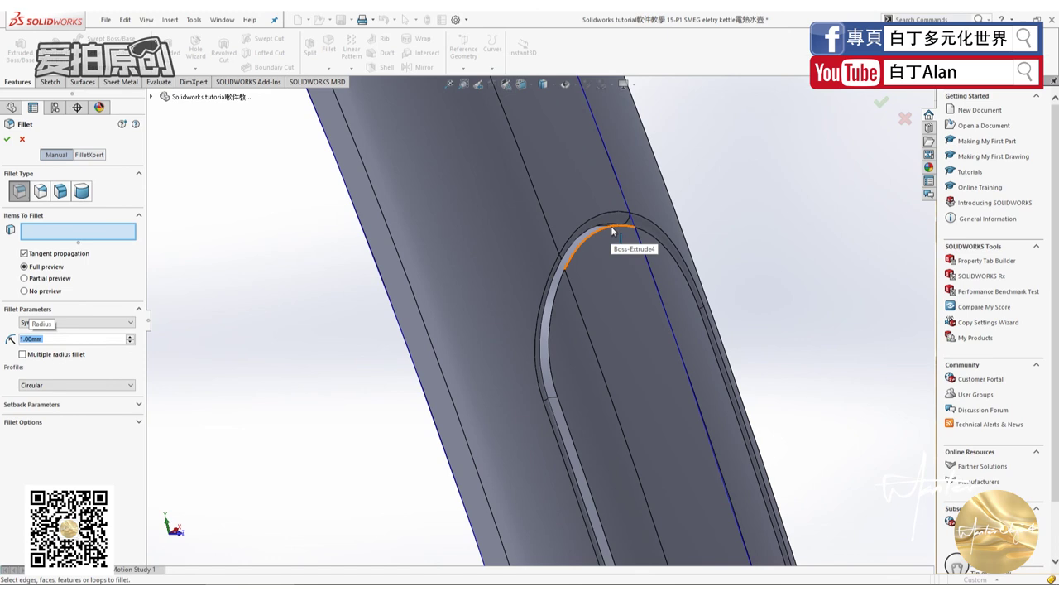
Add a 2 mm fillet to the slot's inner arc edge.
click(612, 231)
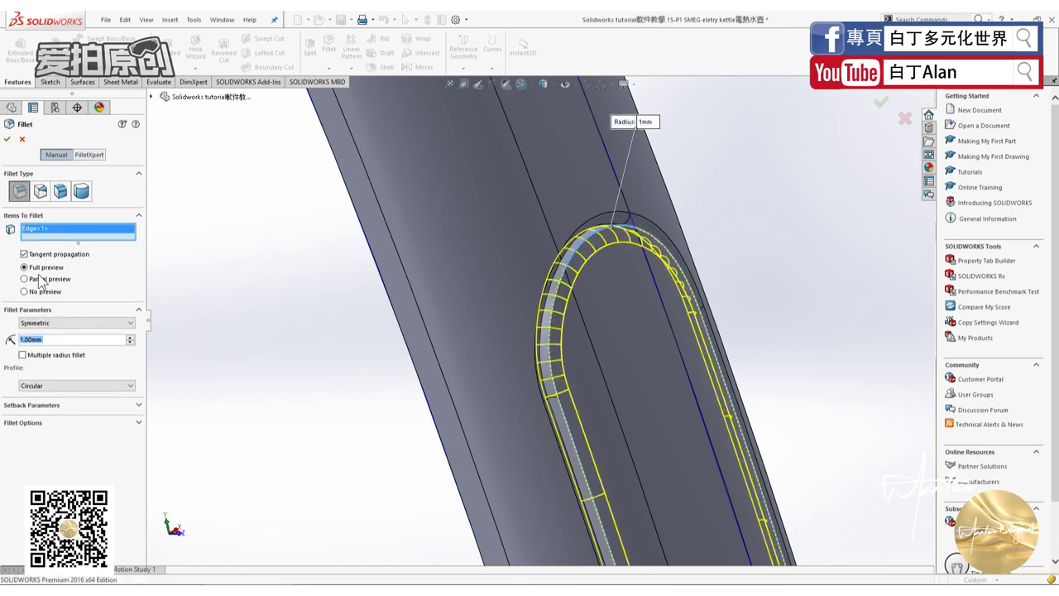
text(2)
key(Return)
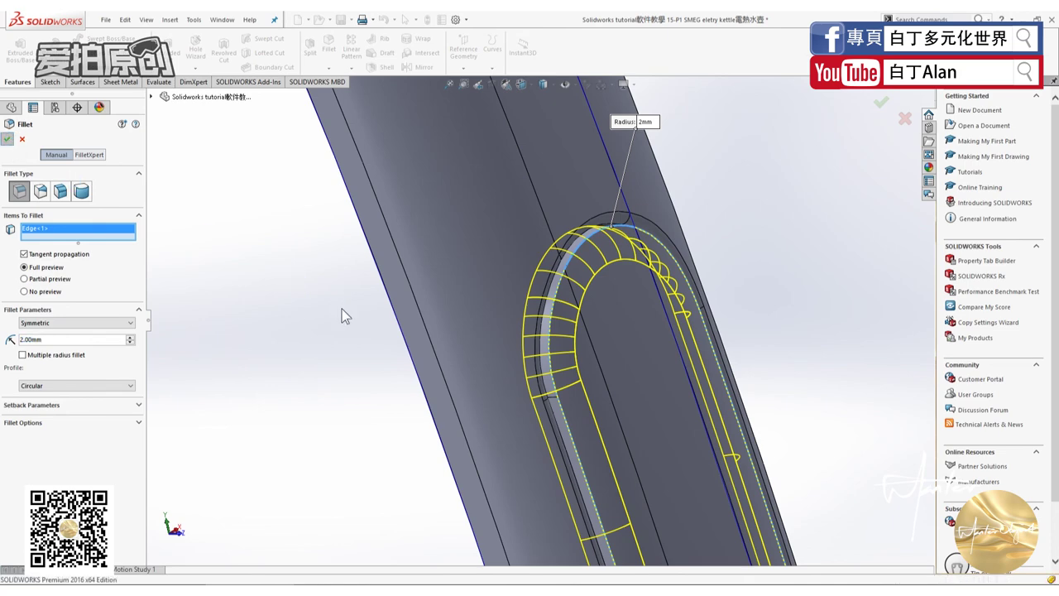
key(Return)
middle_drag(342, 314, 465, 355)
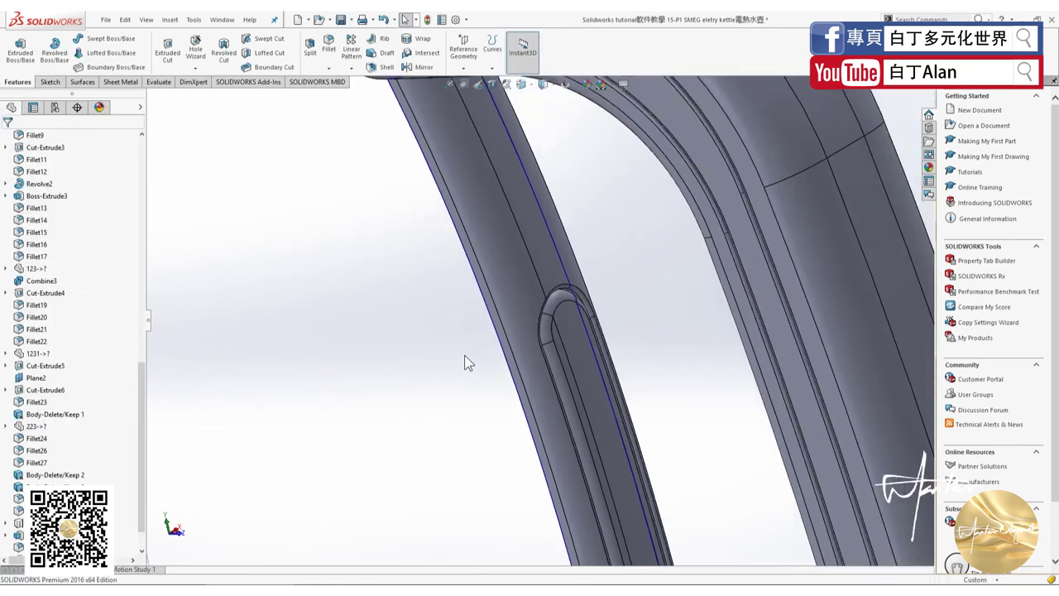
Unhide the Cut-Extrude5 kettle body from the Solid Bodies folder.
scroll(71, 232, up, 10)
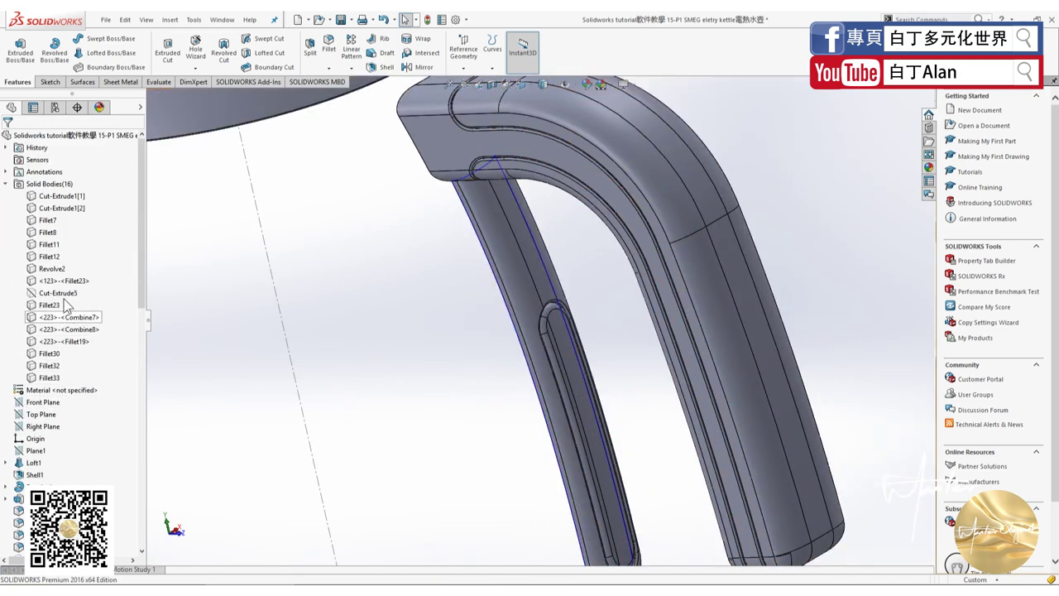
right_click(54, 293)
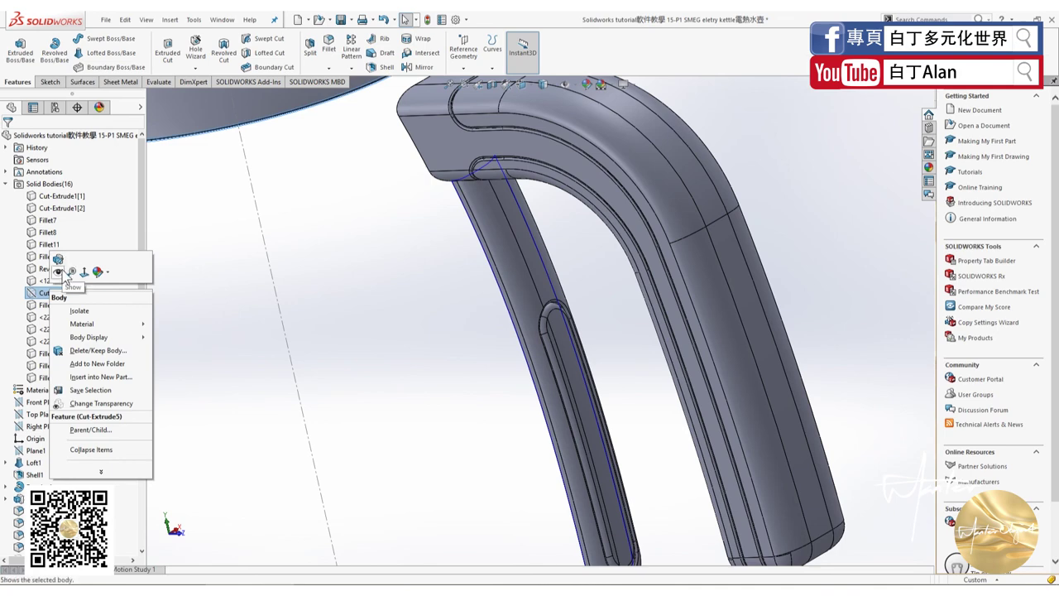
click(64, 278)
Zoom out and orbit to inspect the whole kettle with its filleted handle slot.
middle_drag(350, 353, 780, 284)
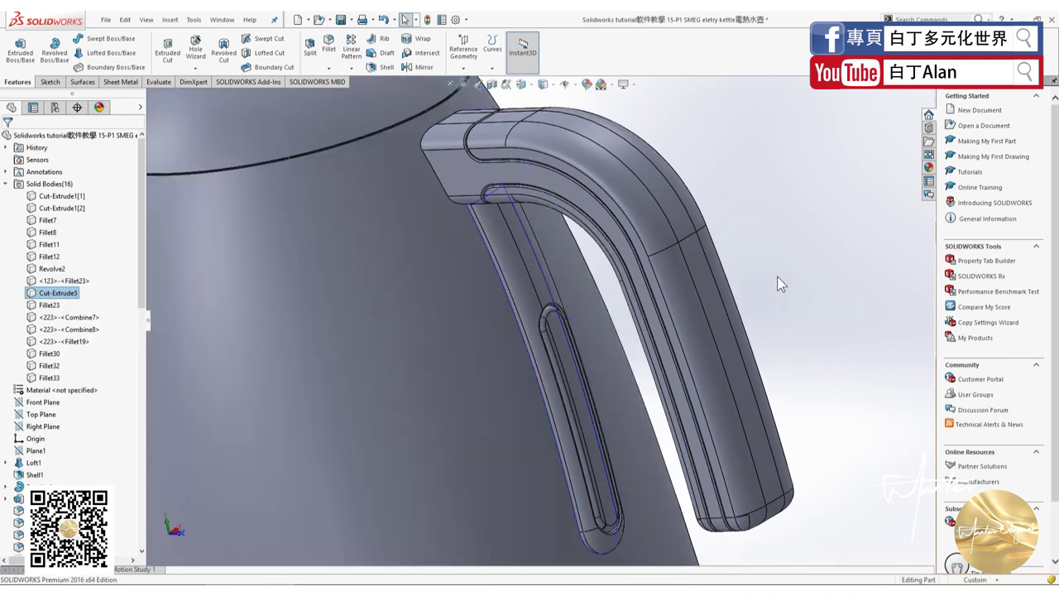
scroll(773, 224, up, 3)
scroll(795, 236, up, 3)
scroll(600, 360, up, 2)
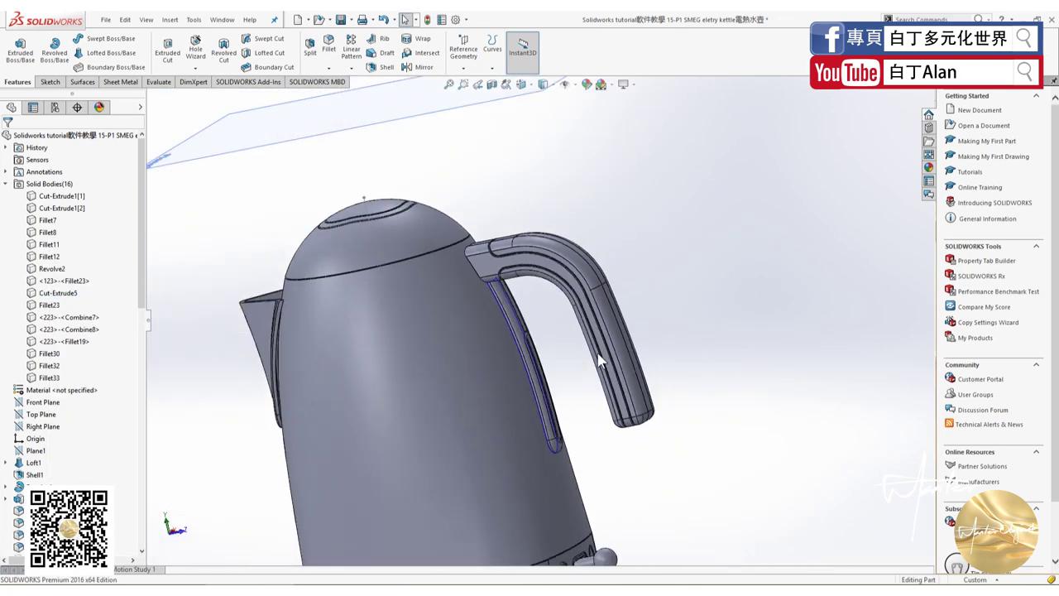
scroll(600, 360, up, 2)
scroll(638, 362, up, 2)
mouse_move(638, 362)
middle_down()
mouse_move(442, 417)
mouse_move(530, 442)
mouse_move(572, 353)
mouse_move(613, 176)
mouse_move(595, 248)
mouse_move(540, 350)
middle_up()
scroll(464, 439, down, 2)
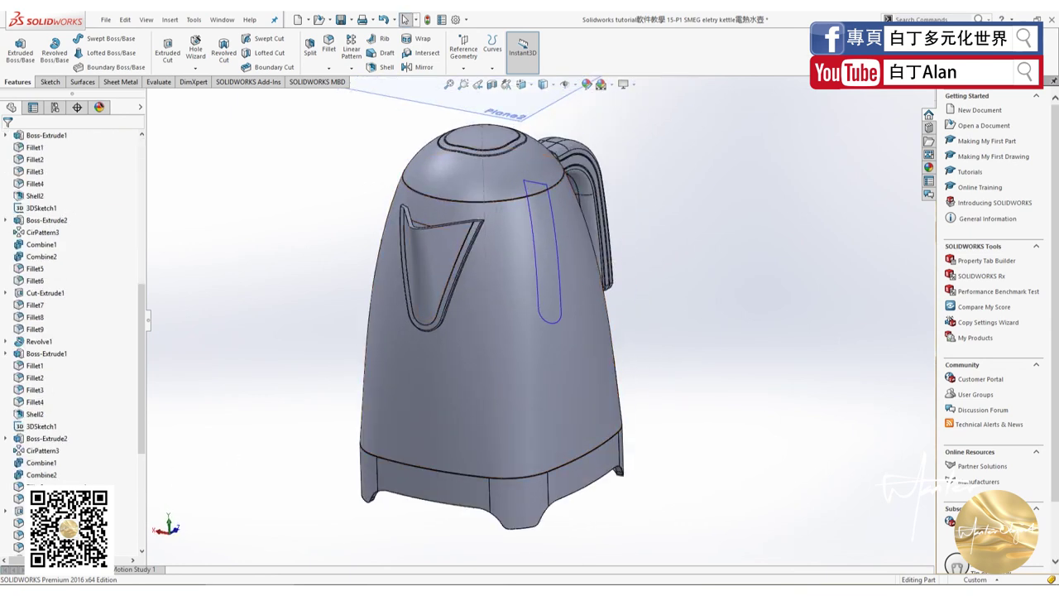
scroll(73, 331, down, 10)
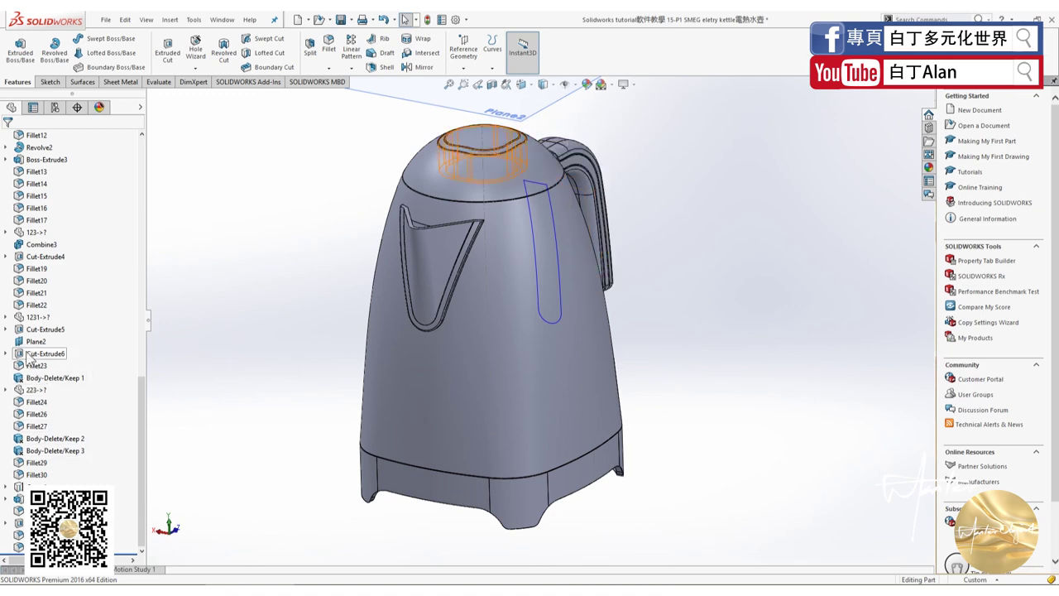